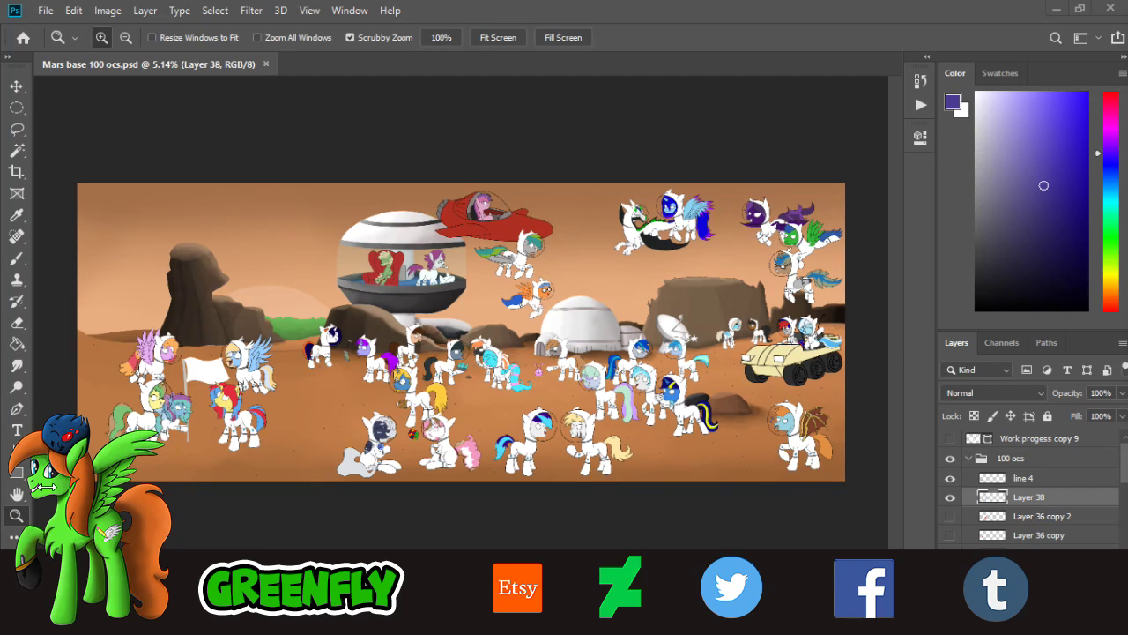
# - Look over the characters and scenery across the whole Mars base artwork
pyautogui.click(302, 360)
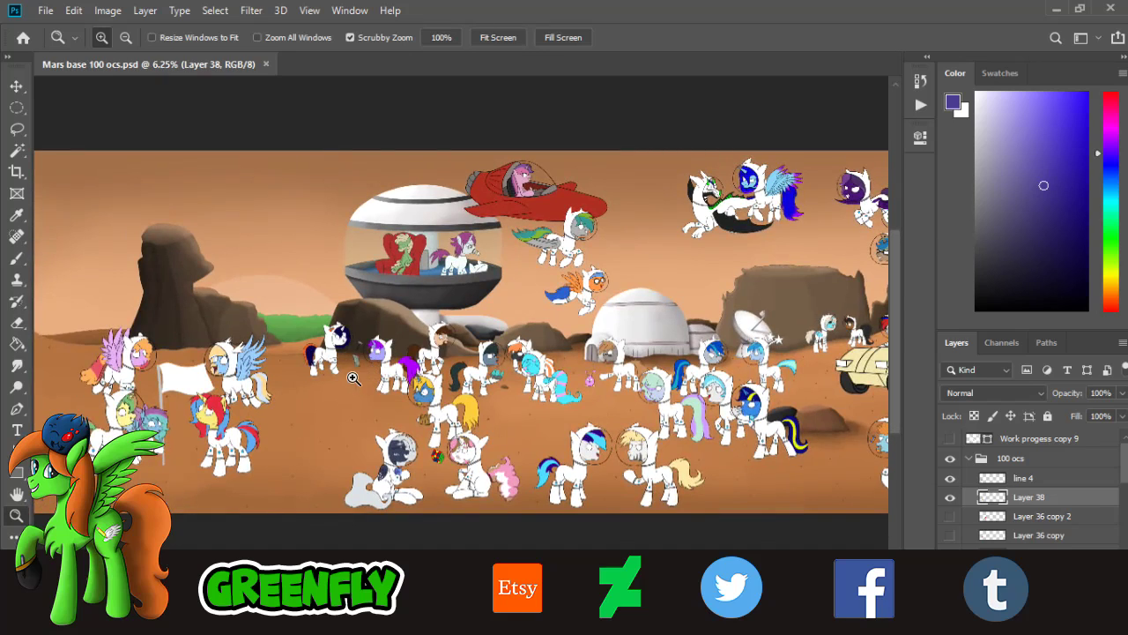
pyautogui.moveTo(353, 378)
pyautogui.mouseDown()
pyautogui.moveTo(418, 378)
pyautogui.moveTo(364, 377)
pyautogui.mouseUp()
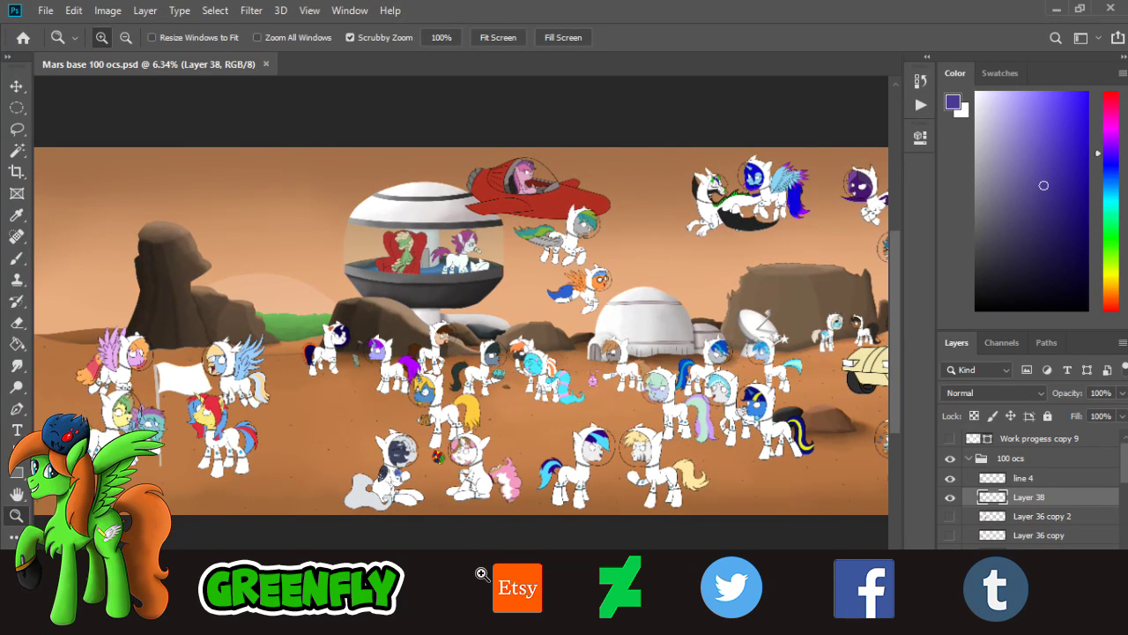
pyautogui.moveTo(489, 595); pyautogui.dragTo(472, 596)
pyautogui.hscroll(2, 476, 599)
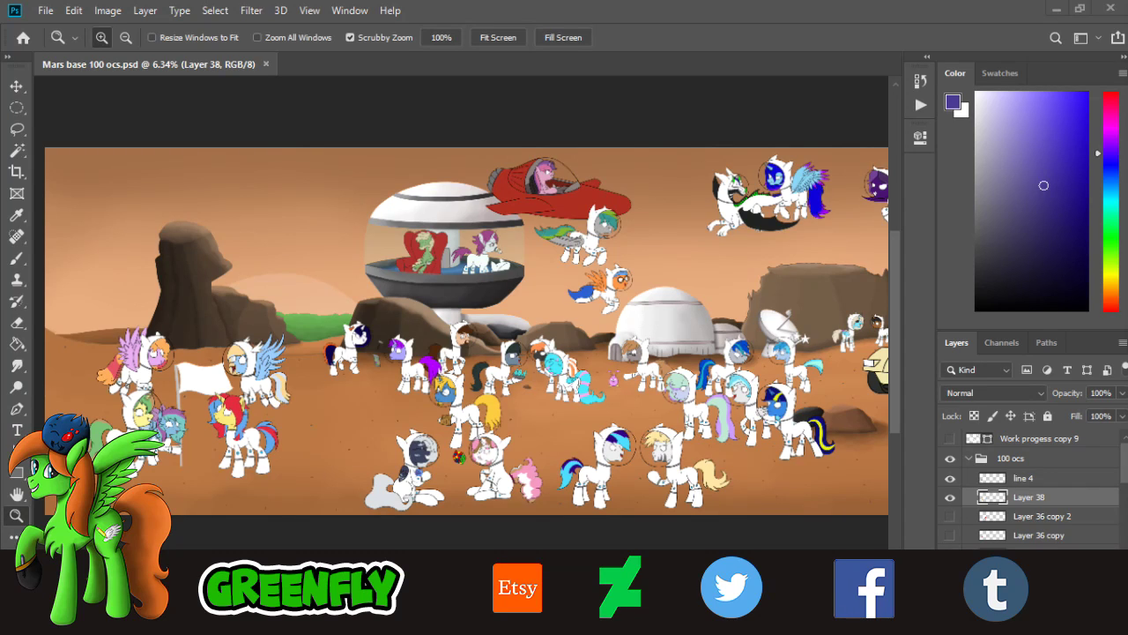
pyautogui.moveTo(1127, 22); pyautogui.dragTo(1126, 35)
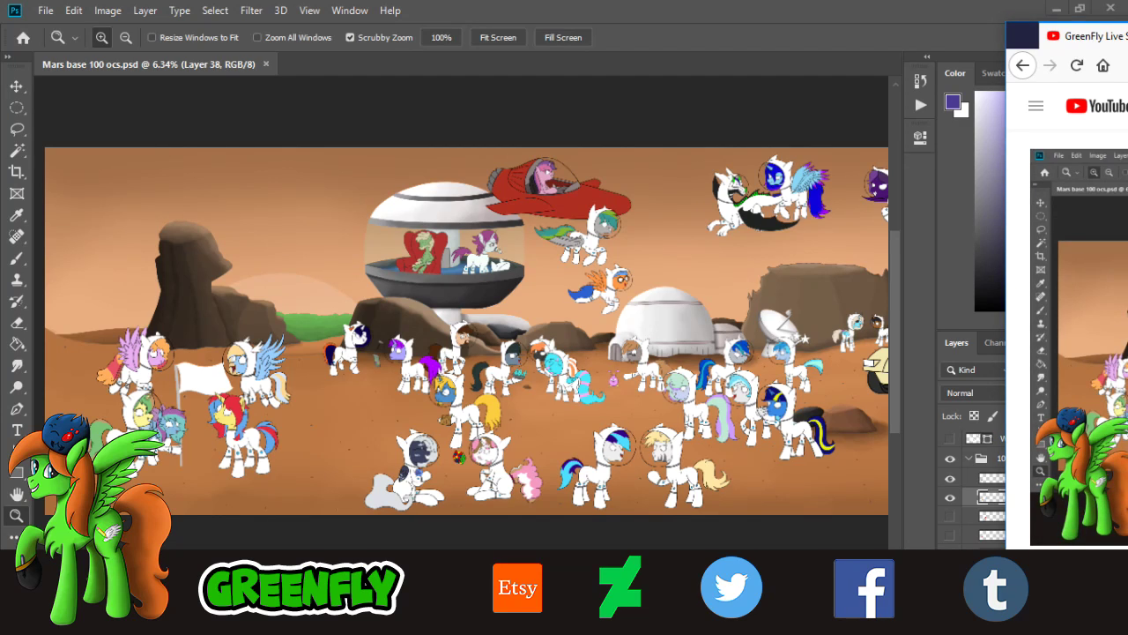
pyautogui.hotkey('alt', 'Tab')
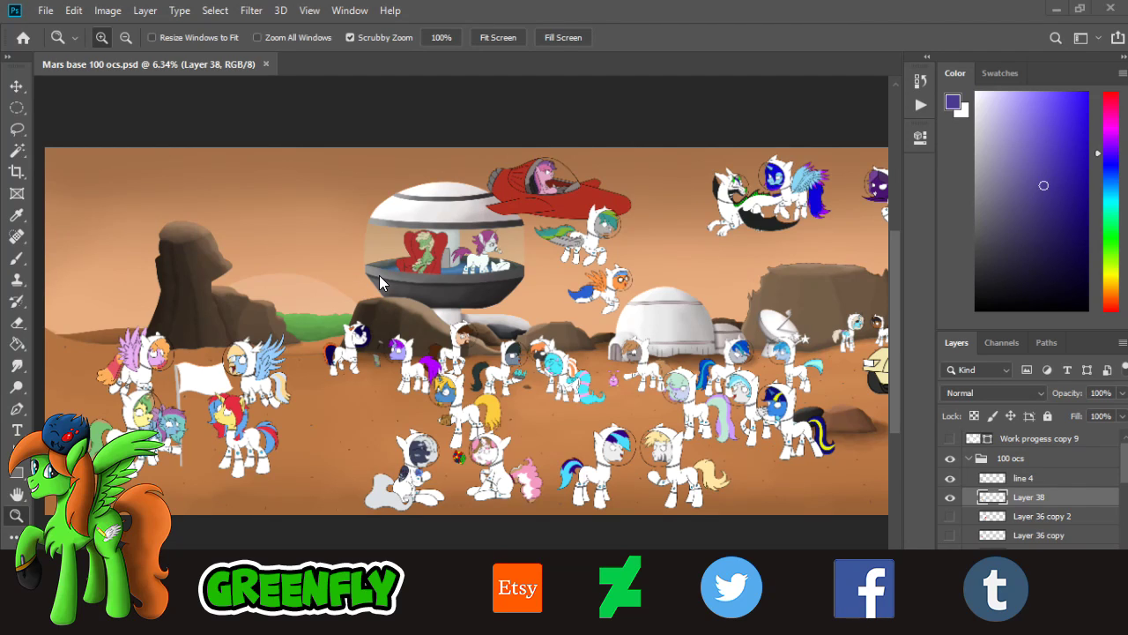
pyautogui.scroll(1, 425, 374)
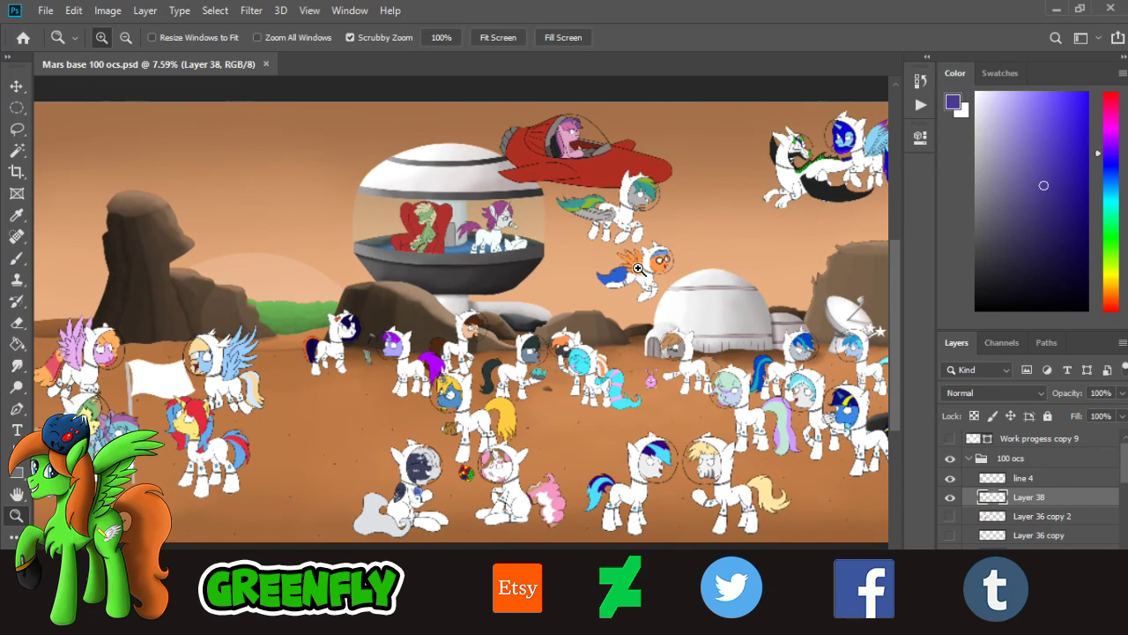
pyautogui.scroll(-1, 638, 284)
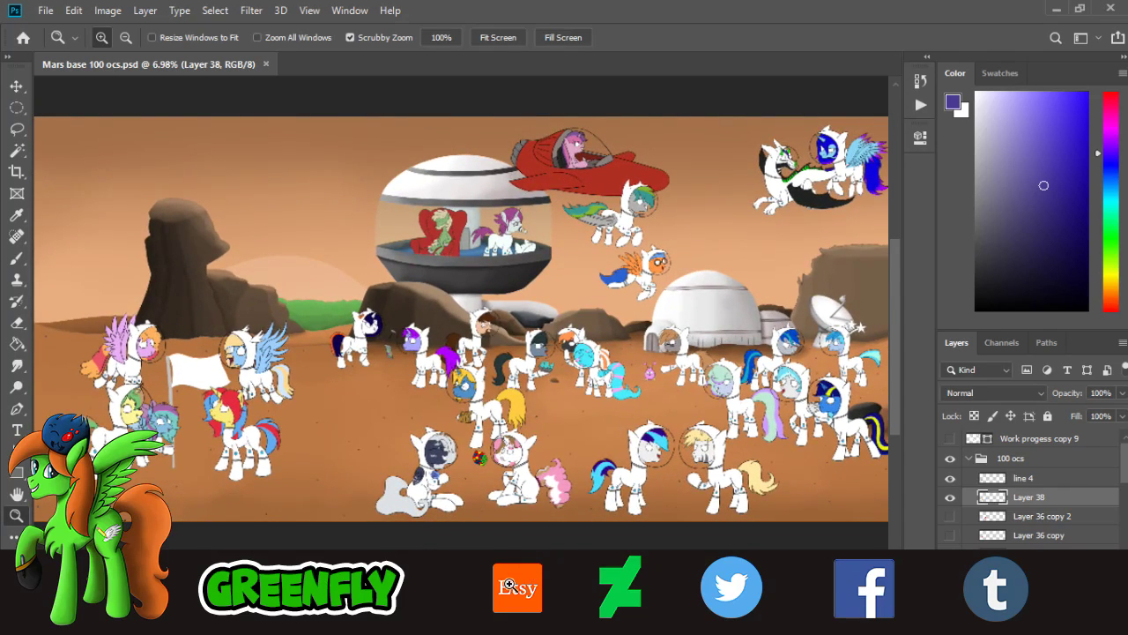
pyautogui.moveTo(506, 598); pyautogui.dragTo(568, 599)
pyautogui.scroll(2, 671, 385)
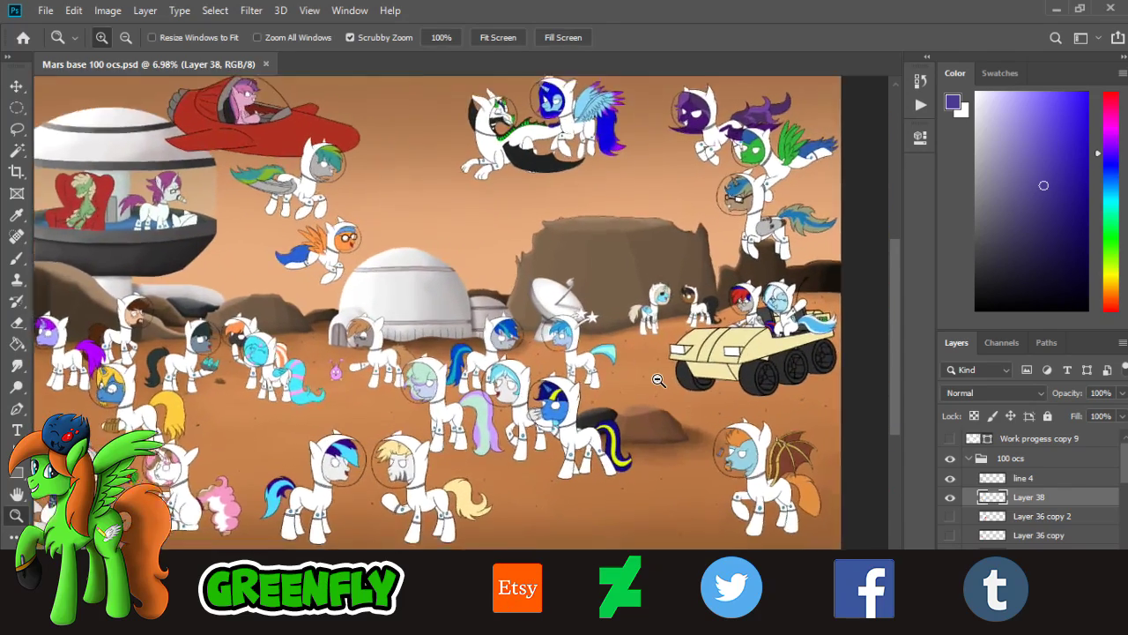
pyautogui.hscroll(-6, 458, 586)
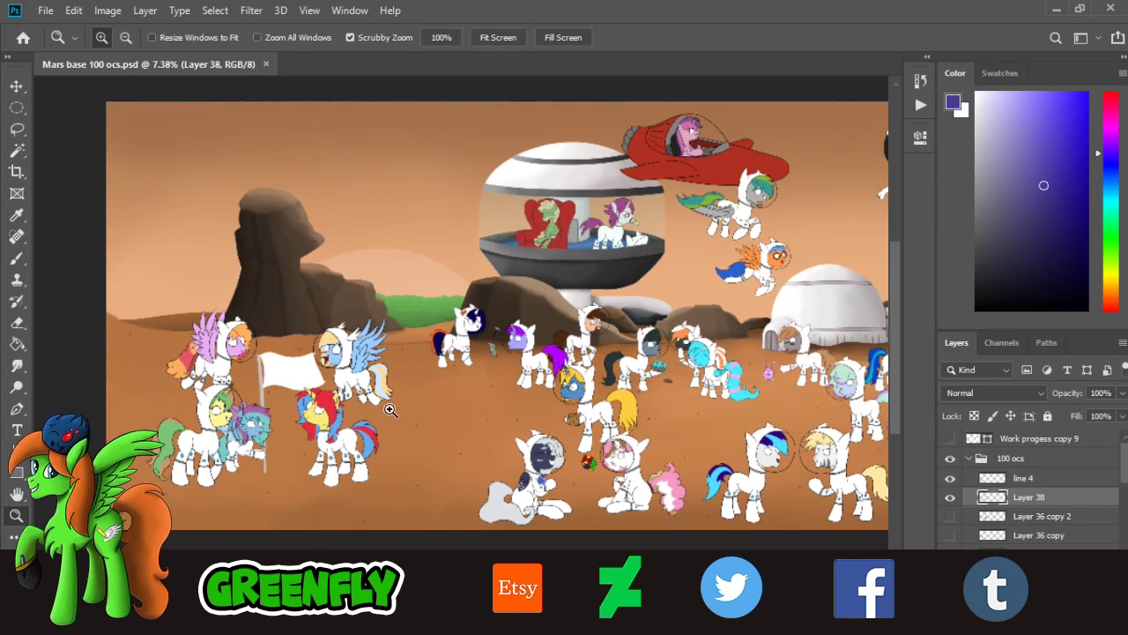
# - Open the "100 oc project" notes from the recent files and review the numbered character list for entries not marked done
pyautogui.click(422, 620)
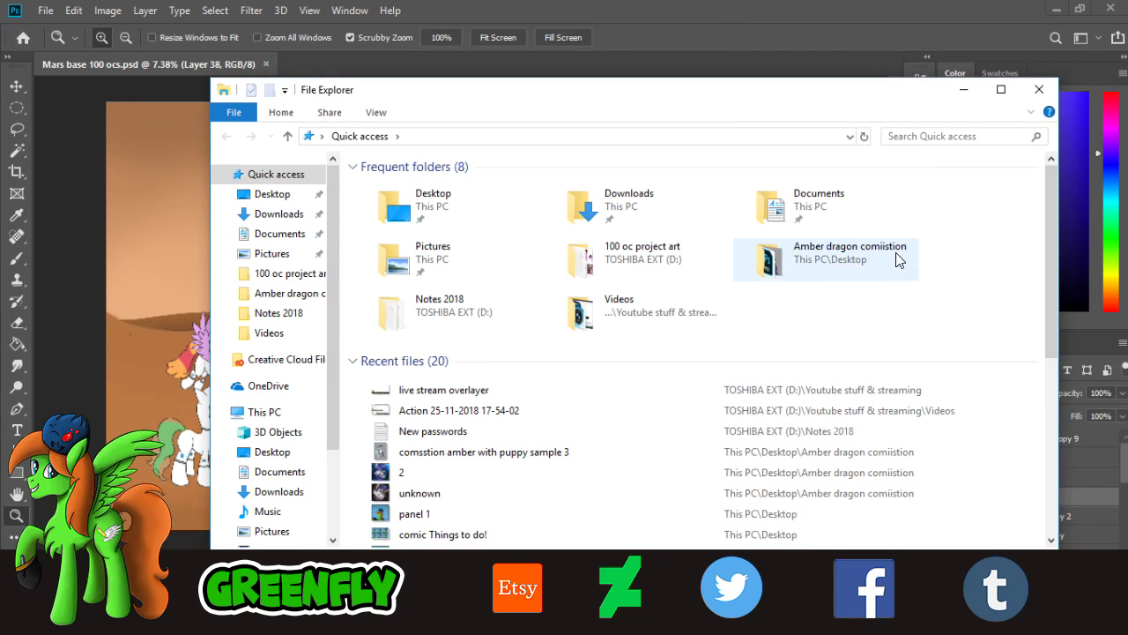
pyautogui.moveTo(1056, 200); pyautogui.dragTo(1051, 312)
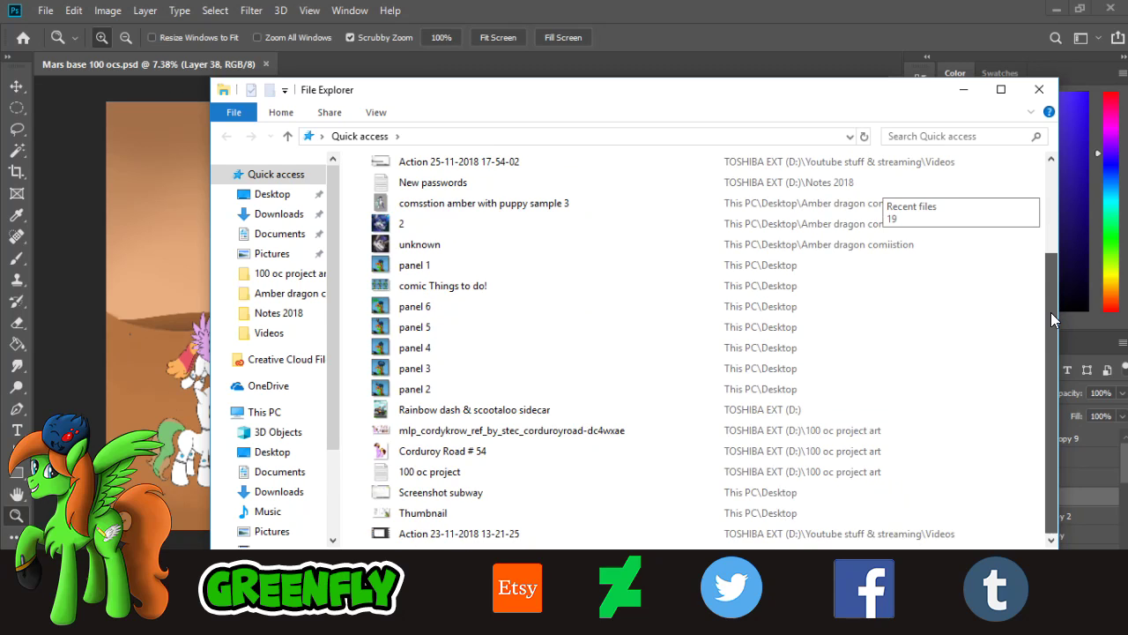
pyautogui.doubleClick(390, 477)
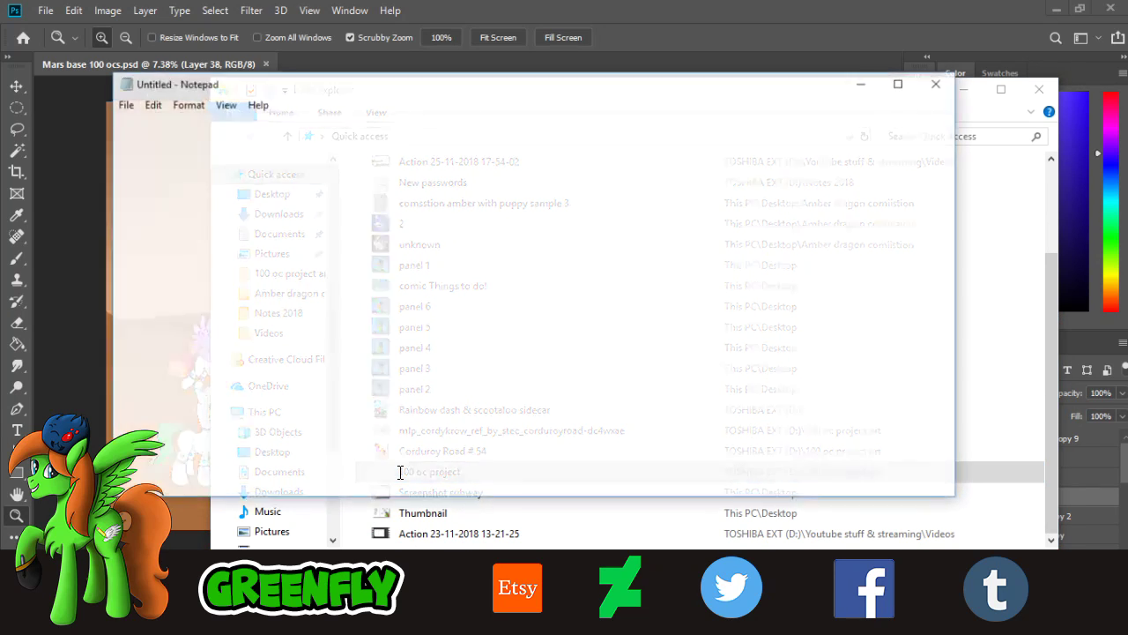
pyautogui.click(971, 90)
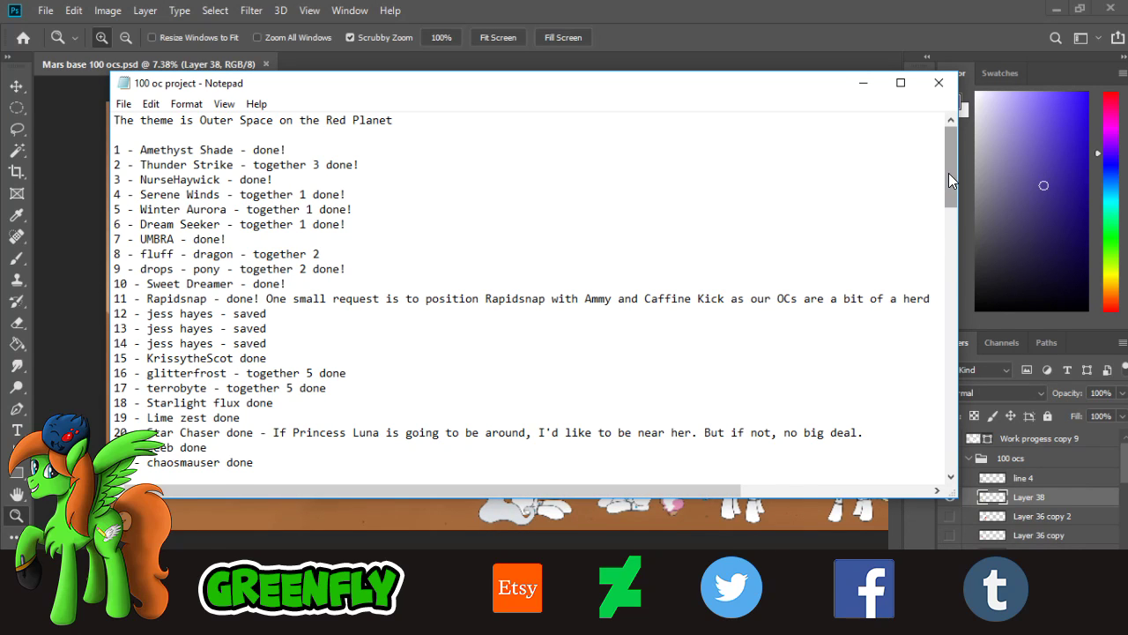
pyautogui.moveTo(949, 173); pyautogui.dragTo(947, 274)
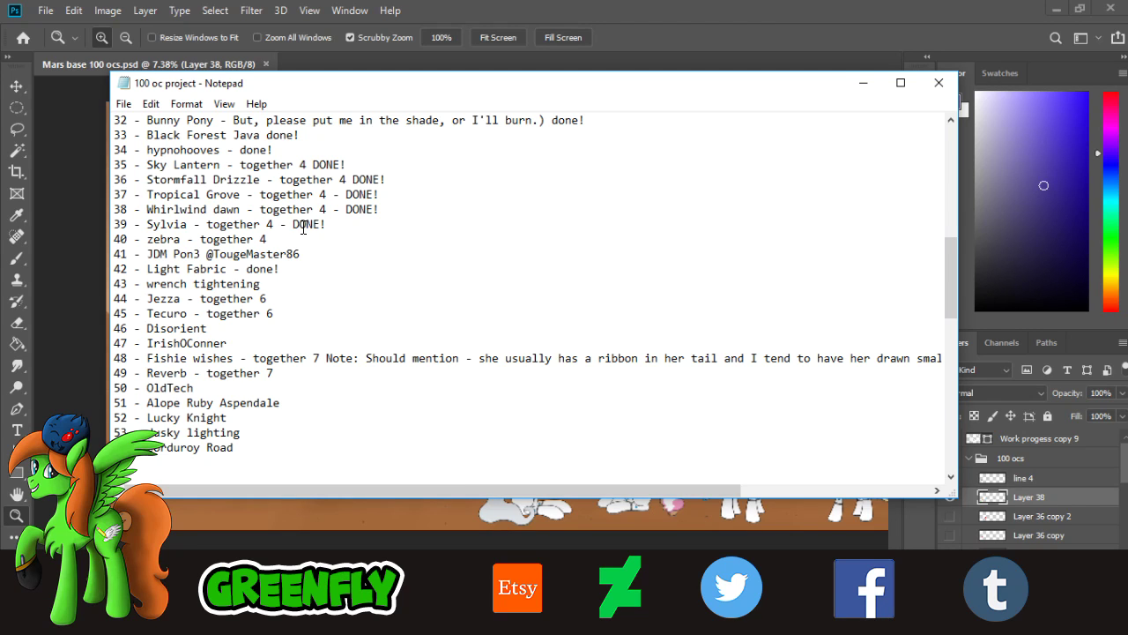
pyautogui.click(863, 83)
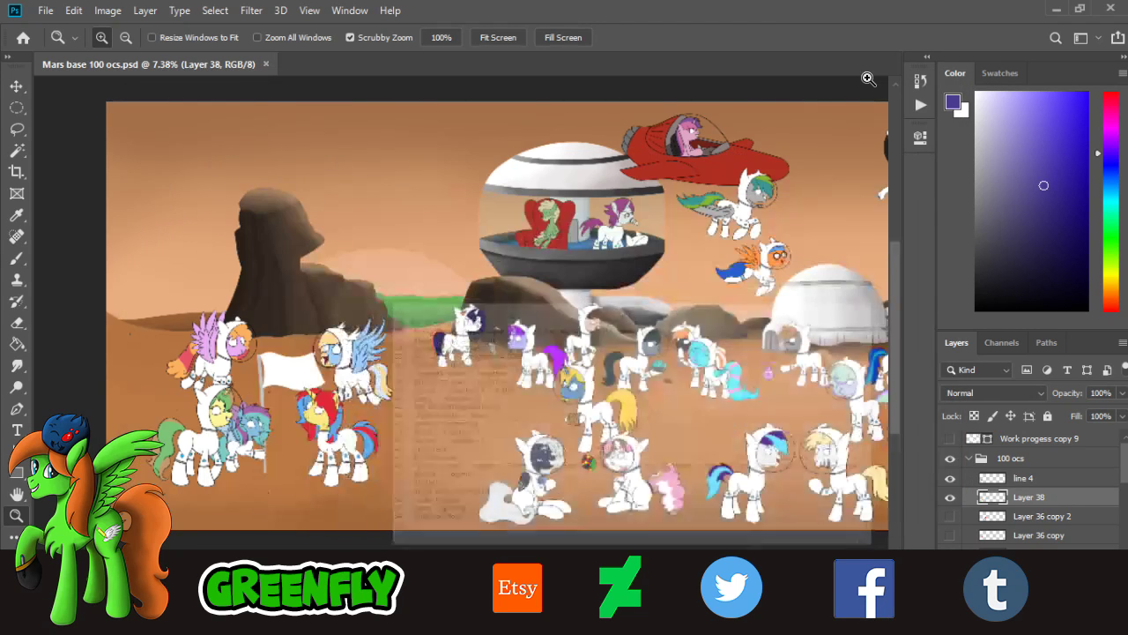
# - Open the "zebra #40" reference image from the "100 oc project art" folder on the TOSHIBA EXT (D:) drive
pyautogui.click(44, 10)
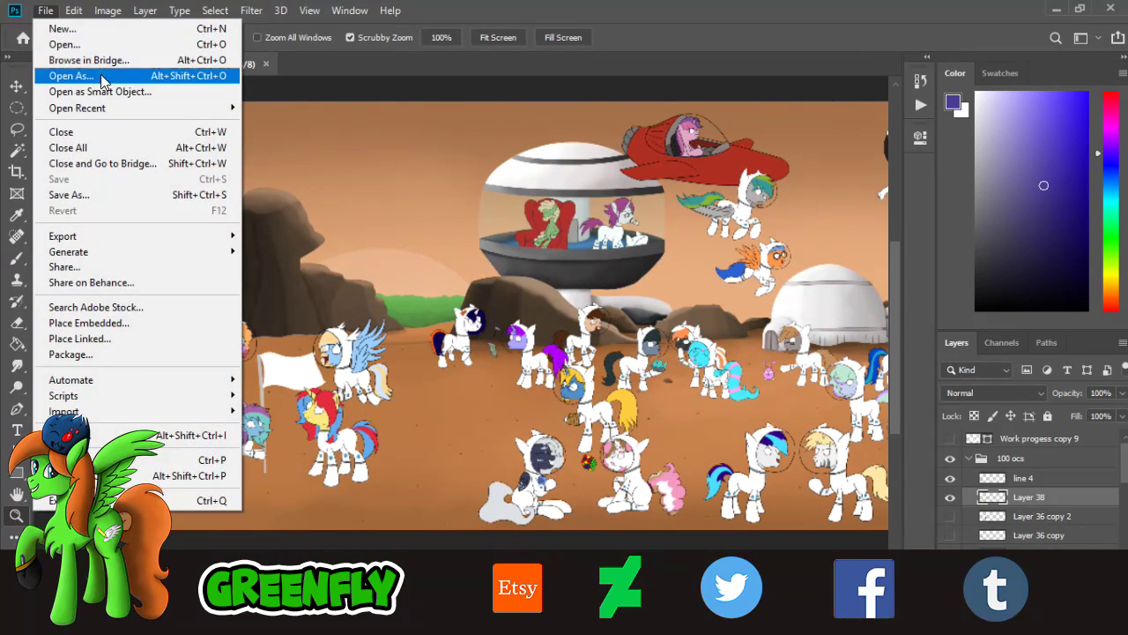
pyautogui.click(66, 44)
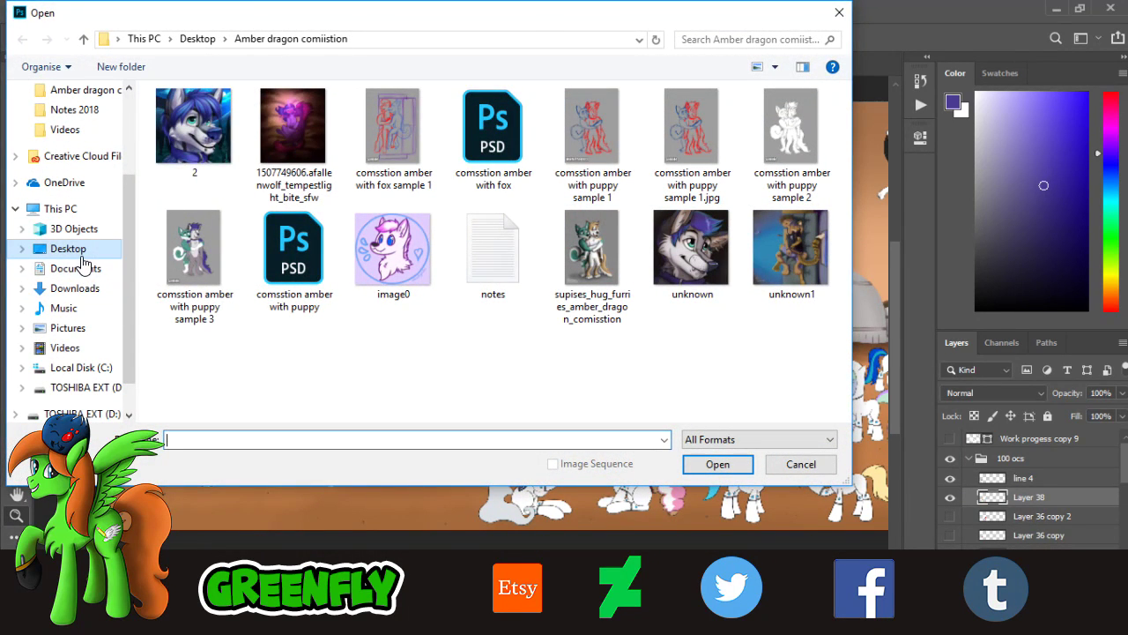
pyautogui.click(81, 255)
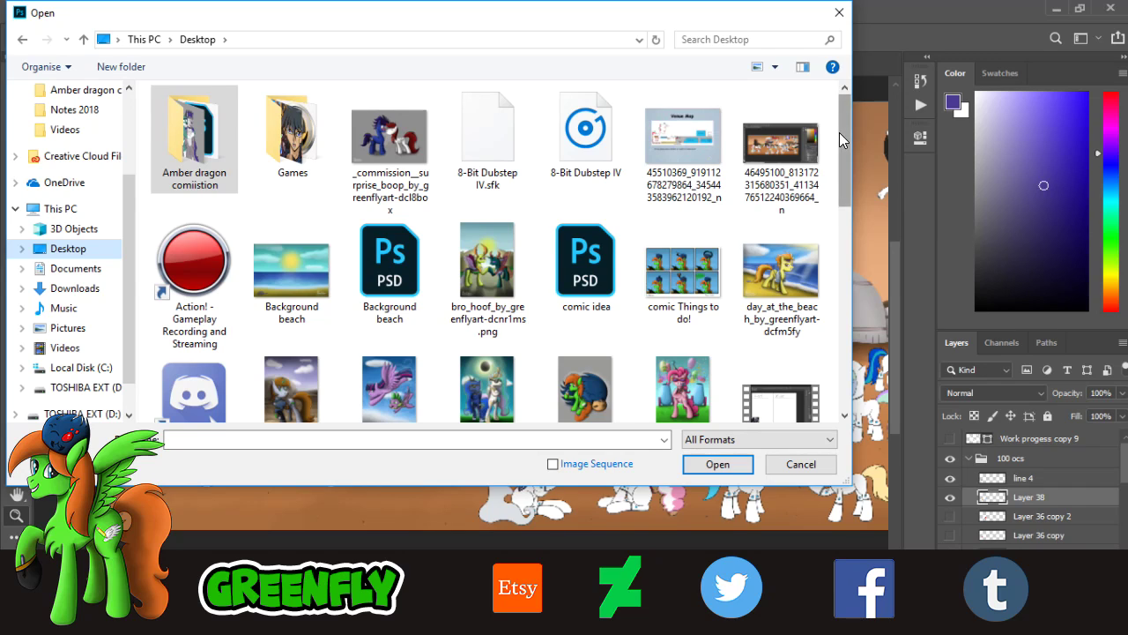
pyautogui.moveTo(839, 132); pyautogui.dragTo(865, 115)
pyautogui.click(88, 388)
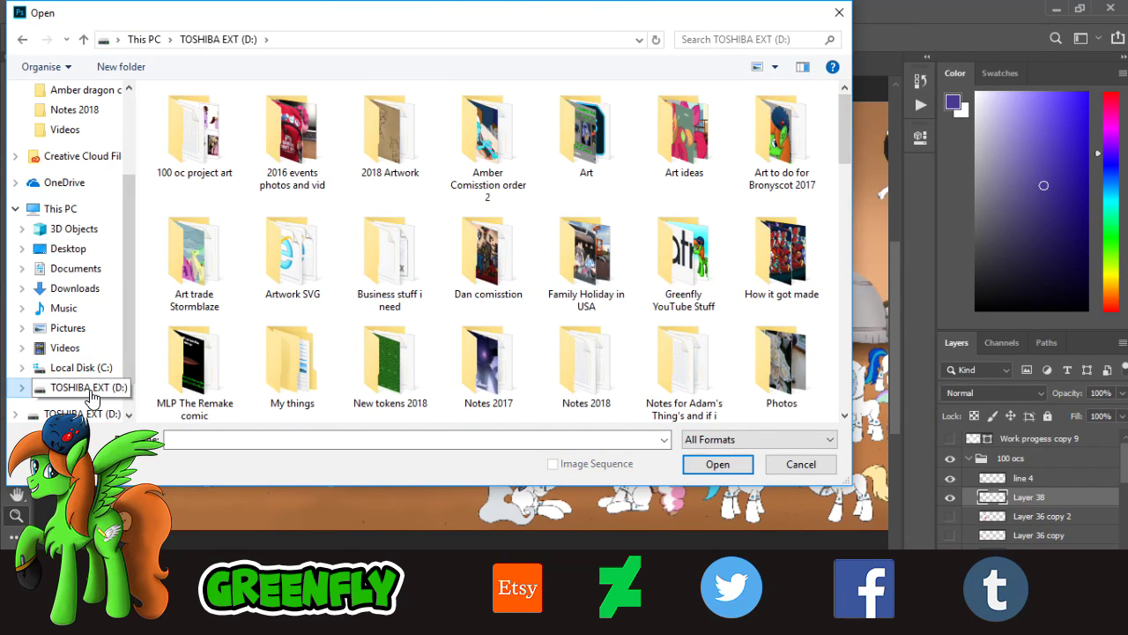
pyautogui.moveTo(846, 115); pyautogui.dragTo(850, 109)
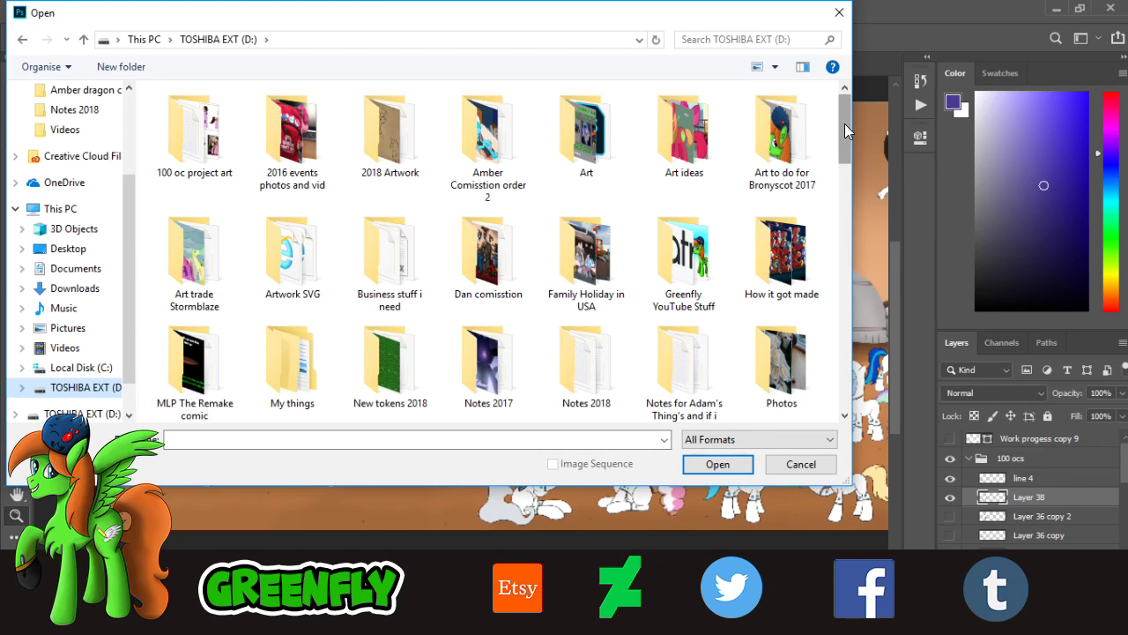
pyautogui.moveTo(844, 123); pyautogui.dragTo(845, 125)
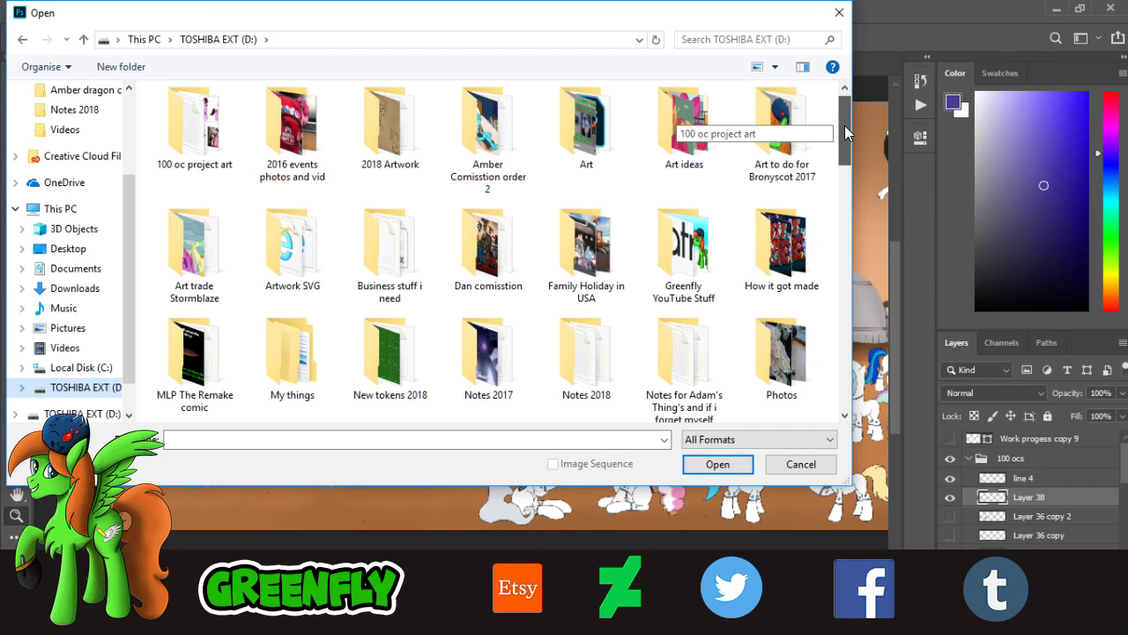
pyautogui.moveTo(845, 125); pyautogui.dragTo(846, 98)
pyautogui.doubleClick(170, 138)
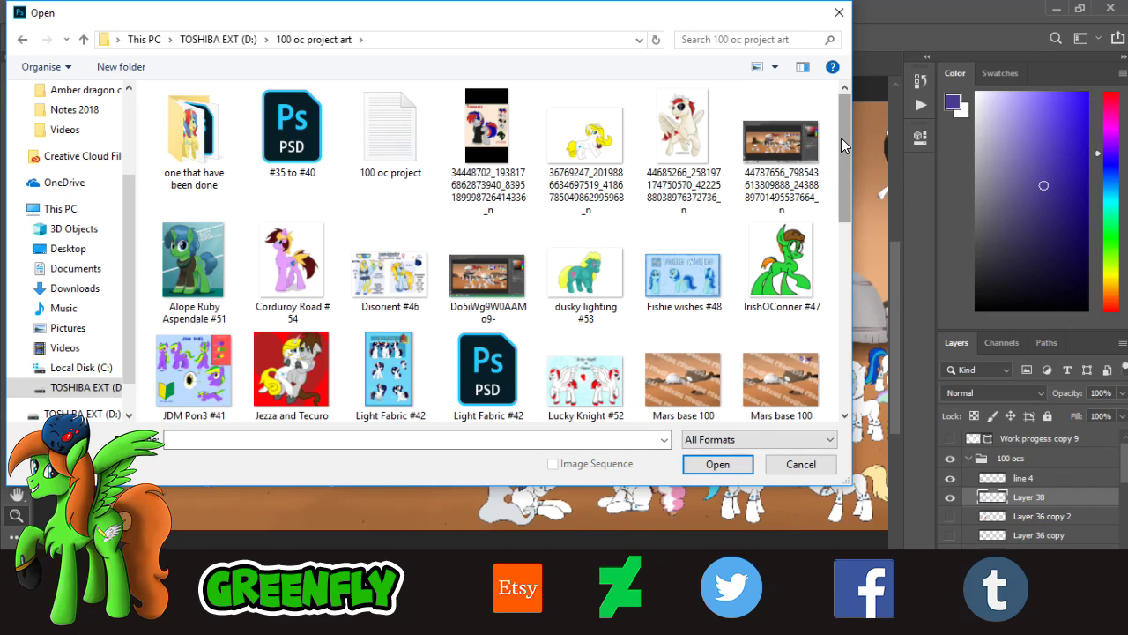
pyautogui.moveTo(841, 138); pyautogui.dragTo(846, 335)
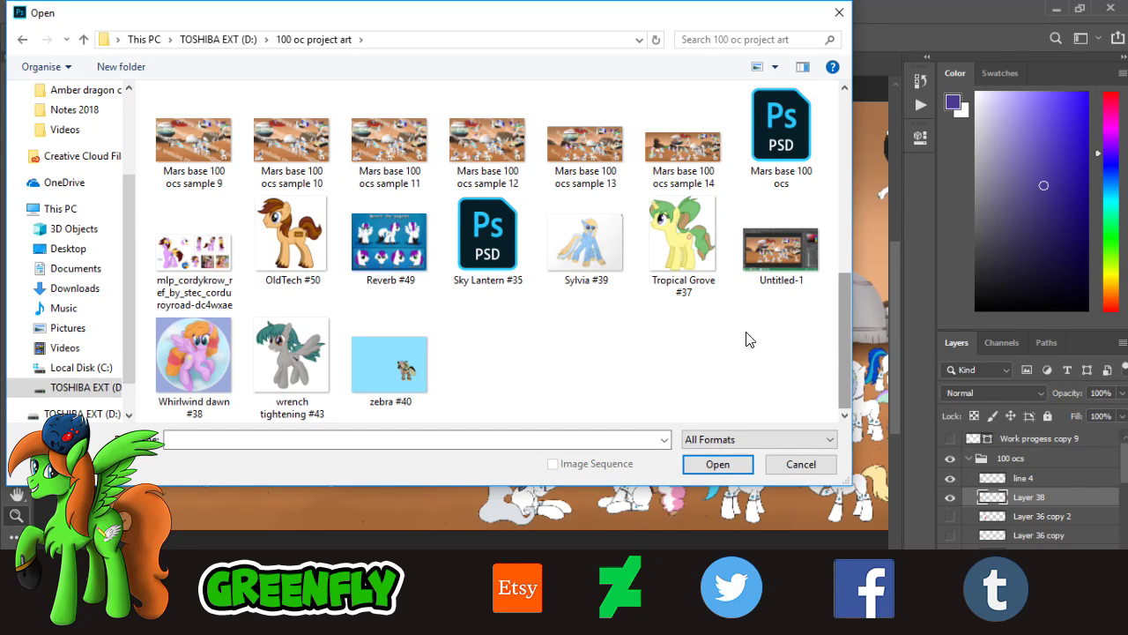
pyautogui.click(408, 372)
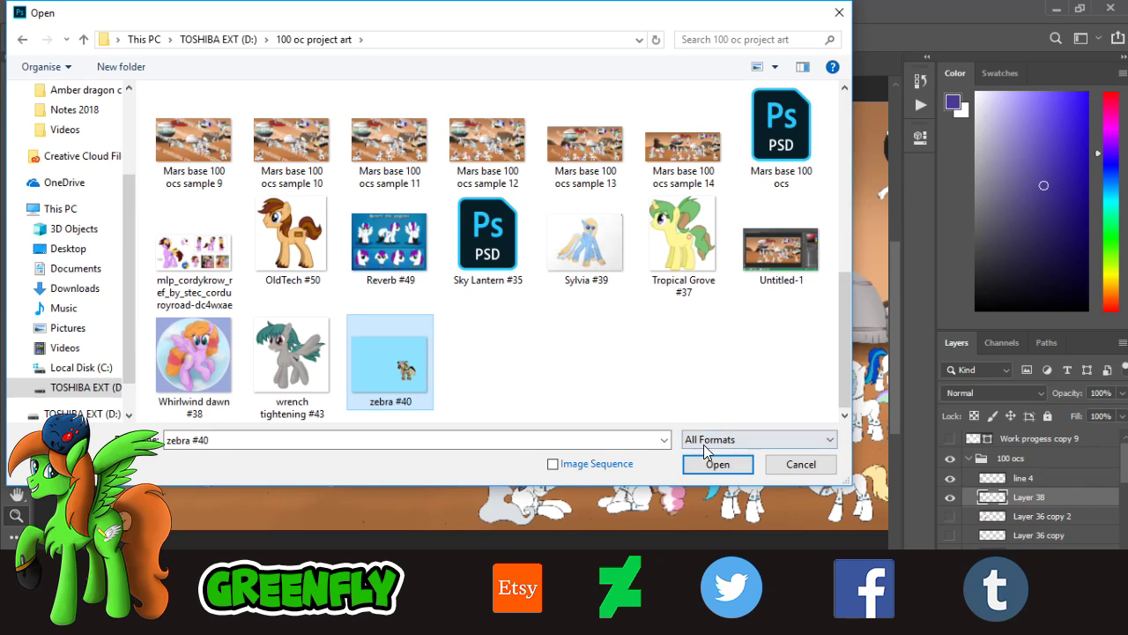
pyautogui.click(716, 464)
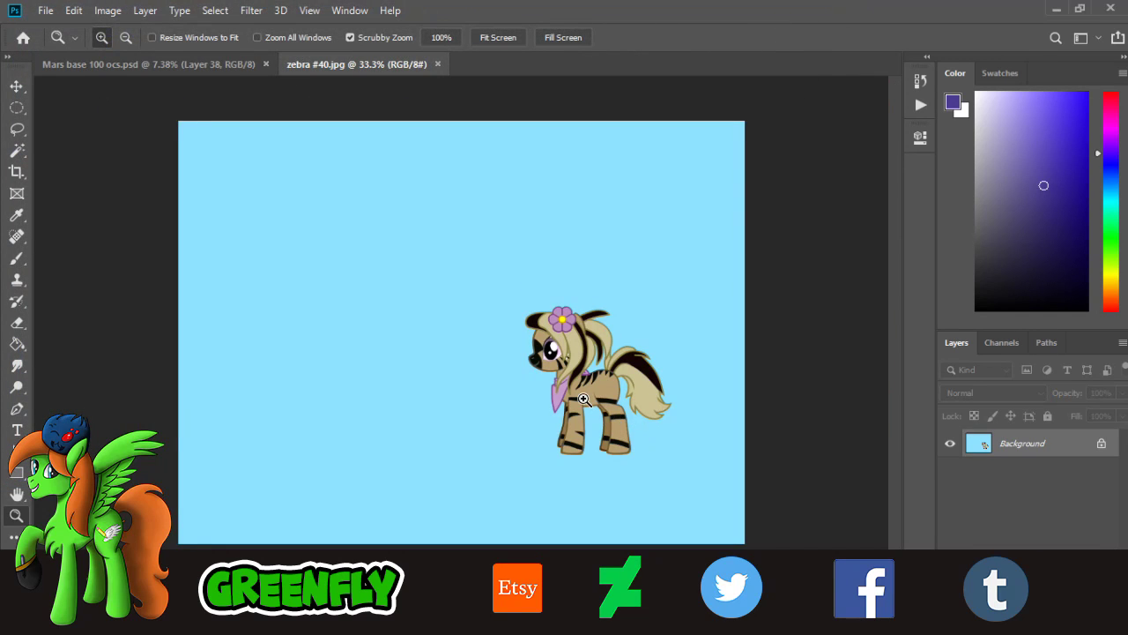
# - Float the zebra #40 image in its own smaller window over the Mars base artwork
pyautogui.moveTo(584, 400); pyautogui.dragTo(634, 404)
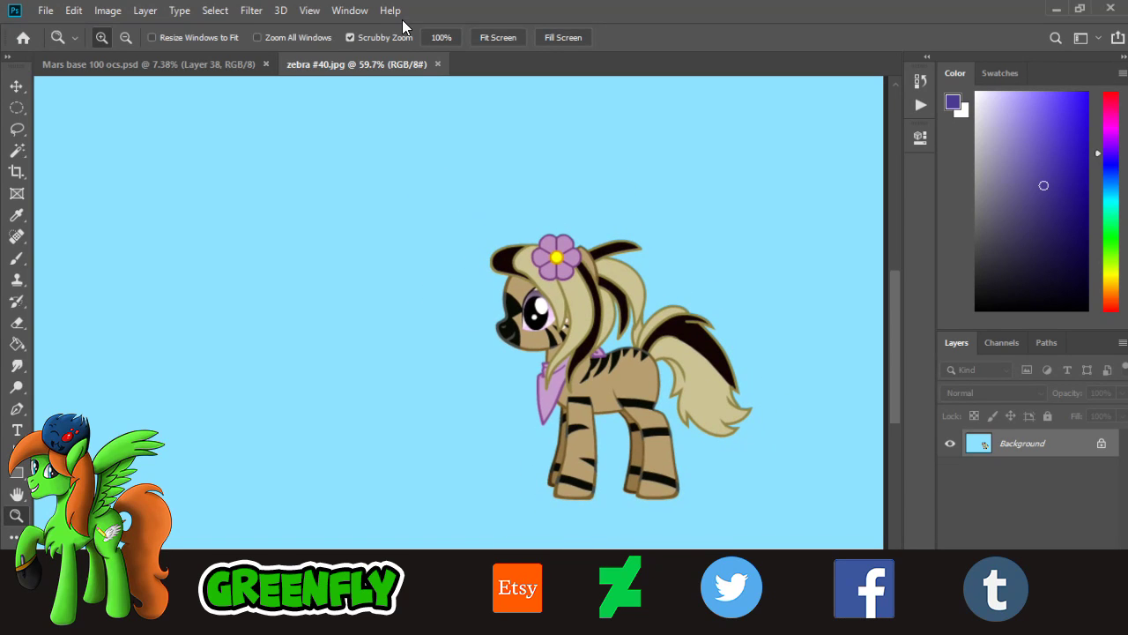
pyautogui.moveTo(376, 65); pyautogui.dragTo(402, 111)
pyautogui.moveTo(594, 229)
pyautogui.mouseDown()
pyautogui.moveTo(585, 227)
pyautogui.moveTo(599, 228)
pyautogui.mouseUp()
pyautogui.moveTo(593, 114); pyautogui.dragTo(400, 83)
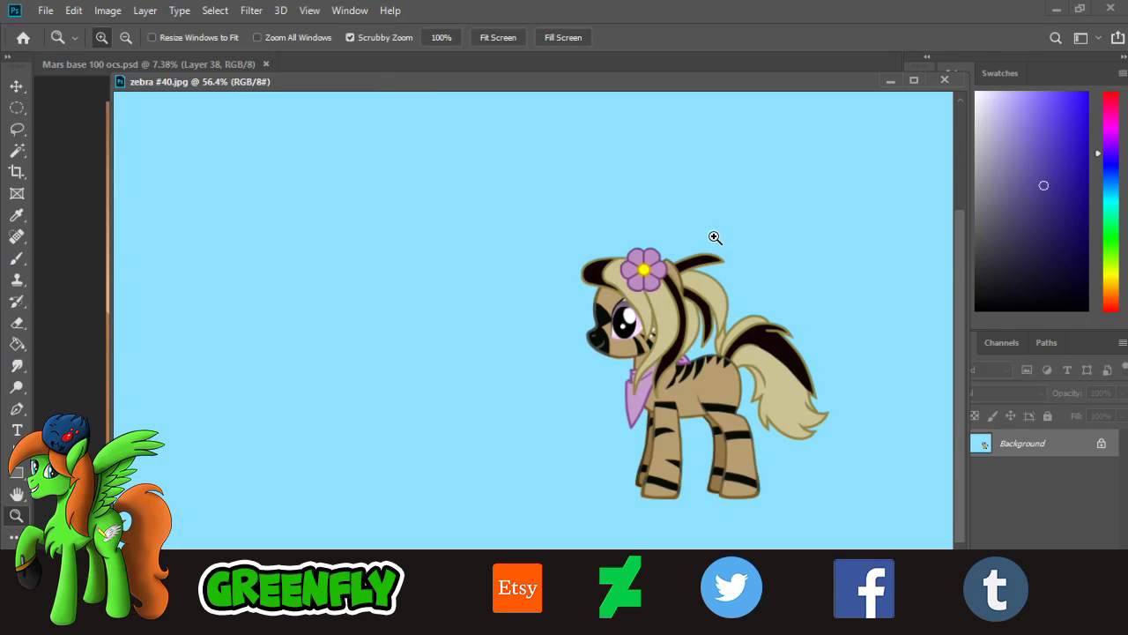
pyautogui.moveTo(713, 239); pyautogui.dragTo(660, 233)
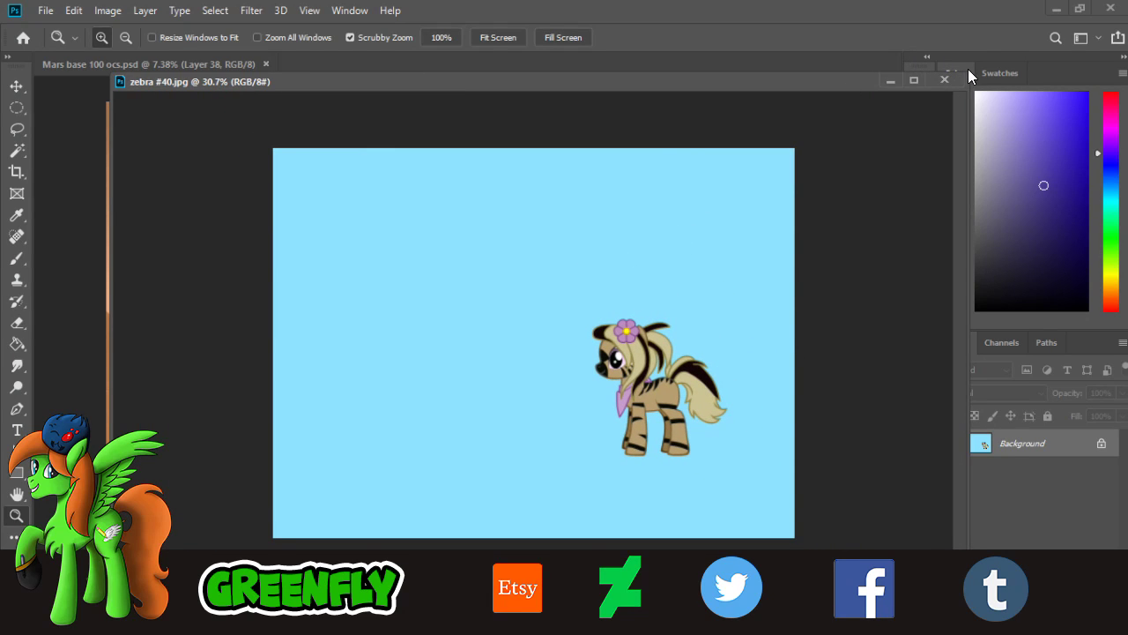
pyautogui.moveTo(964, 74); pyautogui.dragTo(551, 299)
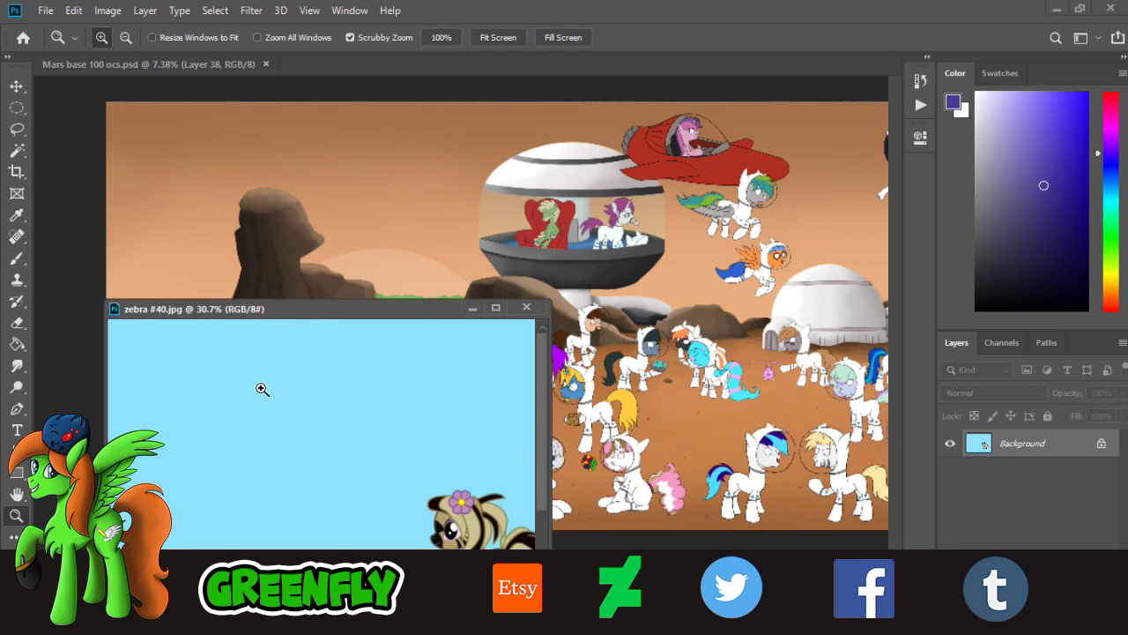
pyautogui.moveTo(310, 313); pyautogui.dragTo(309, 165)
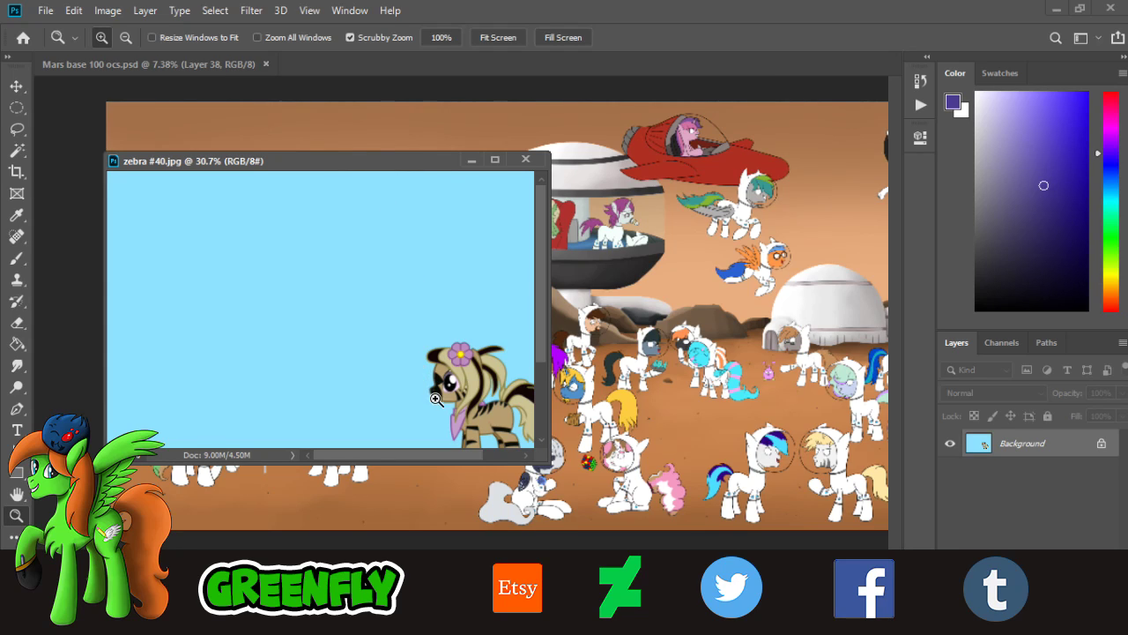
# - Shrink the zebra #40 reference window to a small square and move it to the artwork's upper-left area
pyautogui.moveTo(426, 455); pyautogui.dragTo(440, 453)
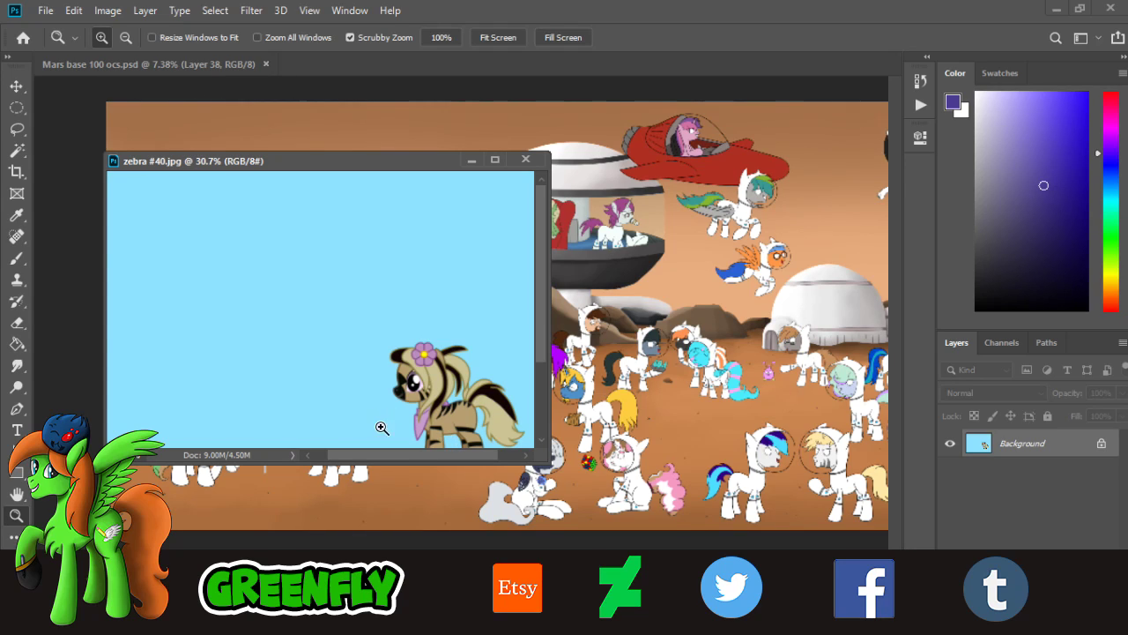
pyautogui.moveTo(548, 458); pyautogui.dragTo(568, 533)
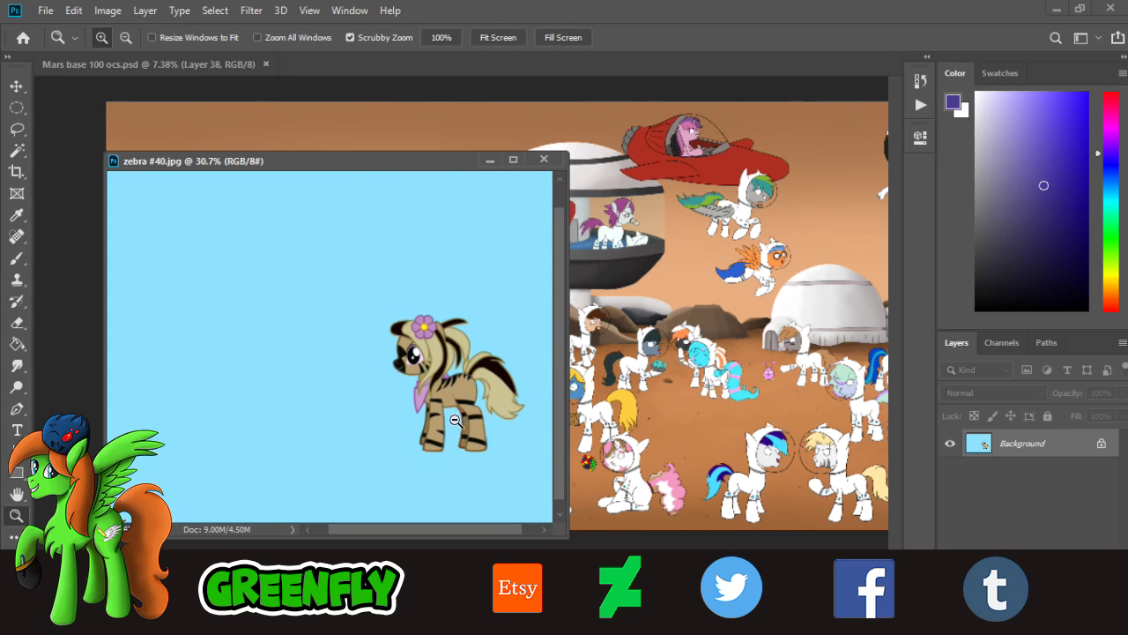
pyautogui.moveTo(450, 494); pyautogui.dragTo(502, 481)
pyautogui.moveTo(388, 526); pyautogui.dragTo(409, 526)
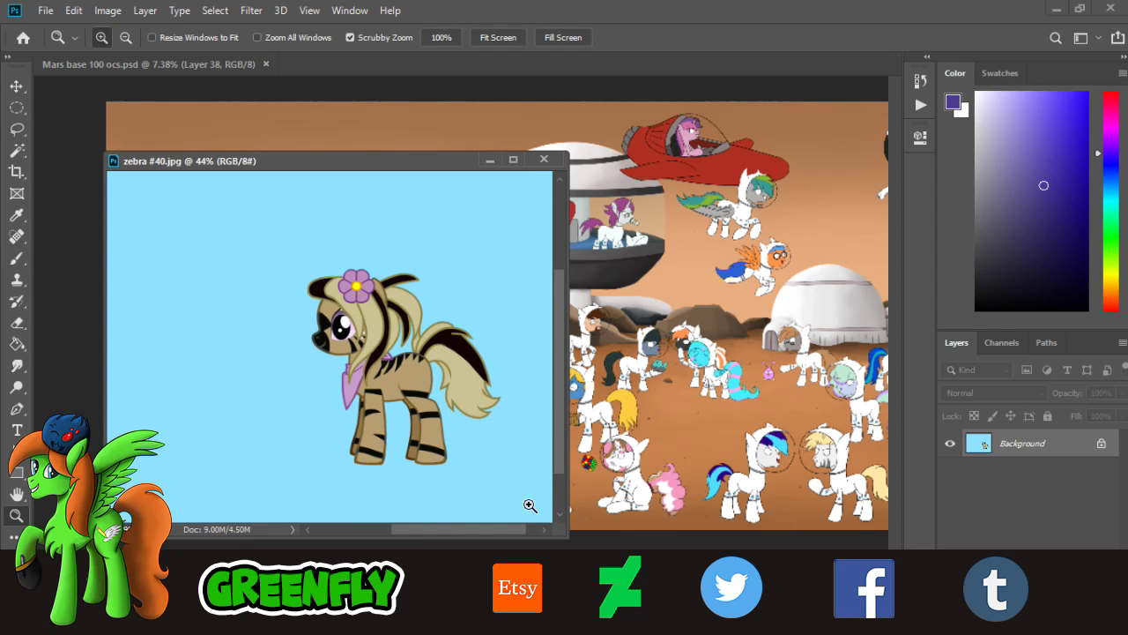
pyautogui.moveTo(565, 531); pyautogui.dragTo(495, 502)
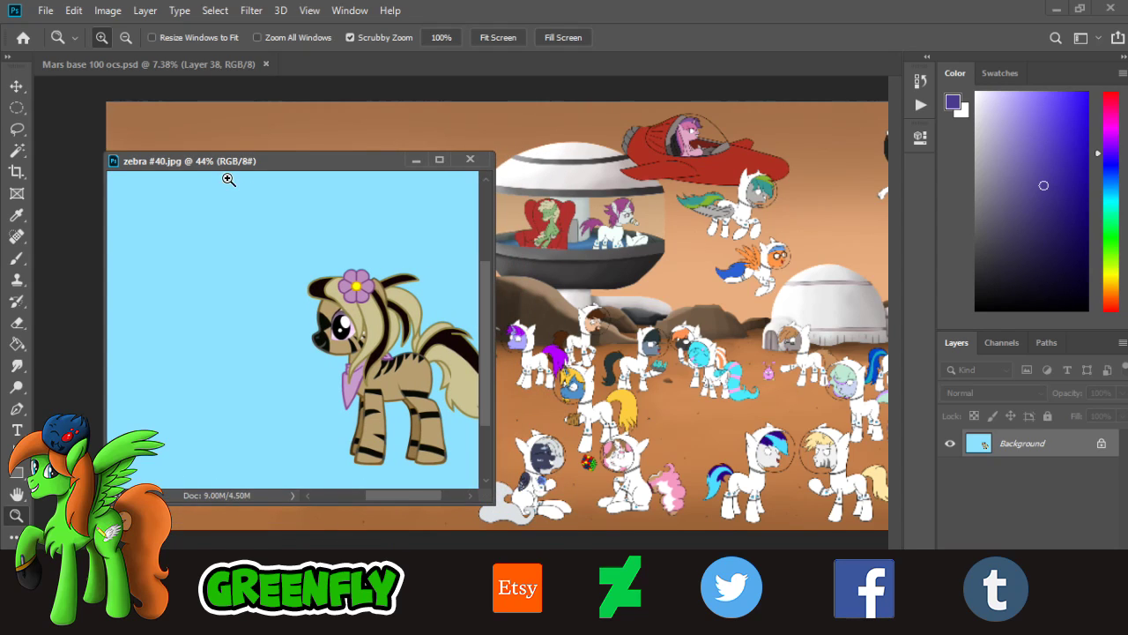
pyautogui.moveTo(106, 155); pyautogui.dragTo(283, 277)
pyautogui.moveTo(360, 289); pyautogui.dragTo(133, 151)
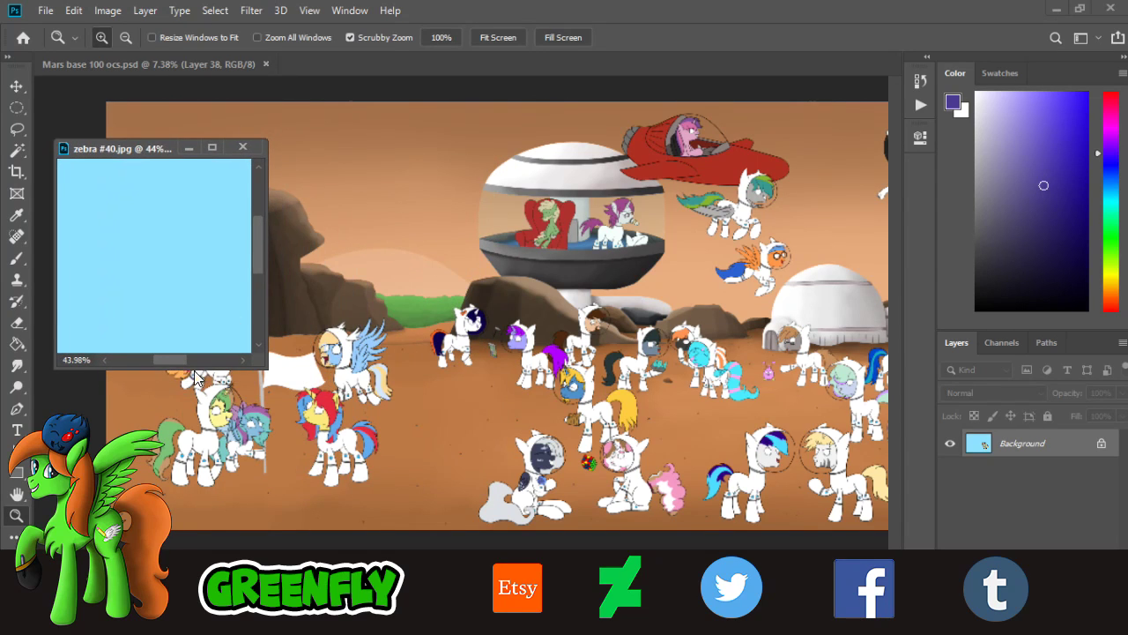
# - Frame the whole zebra inside the small reference window at 35.73% zoom and park it over the artwork's upper-left corner
pyautogui.moveTo(177, 361); pyautogui.dragTo(199, 361)
pyautogui.moveTo(258, 249); pyautogui.dragTo(265, 272)
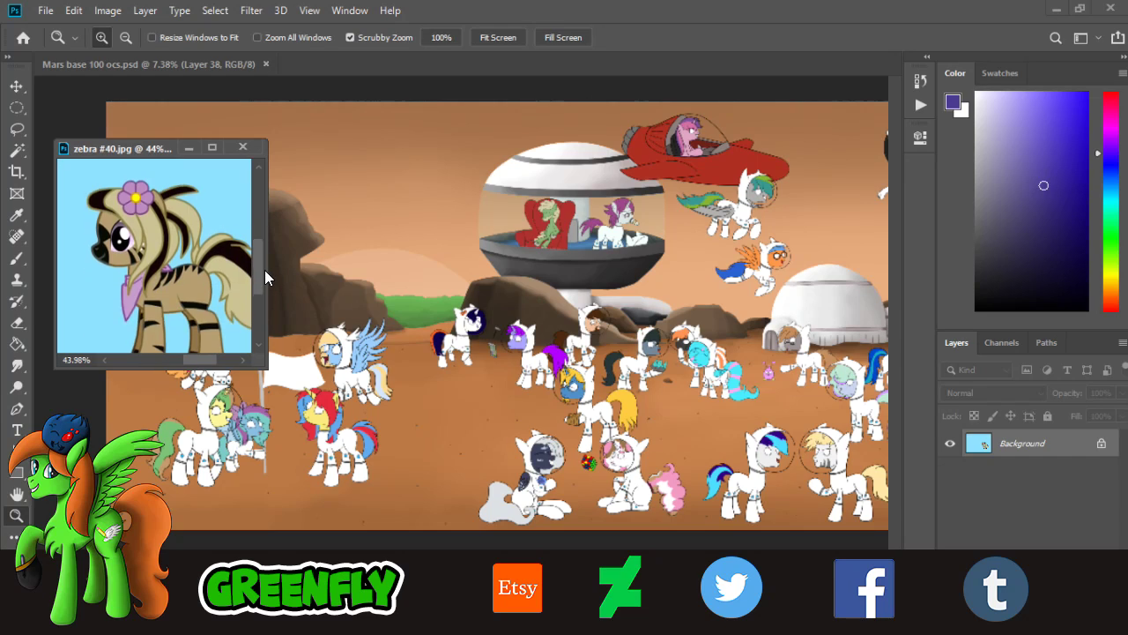
pyautogui.moveTo(196, 268)
pyautogui.mouseDown()
pyautogui.moveTo(175, 266)
pyautogui.moveTo(189, 264)
pyautogui.mouseUp()
pyautogui.moveTo(260, 258); pyautogui.dragTo(260, 266)
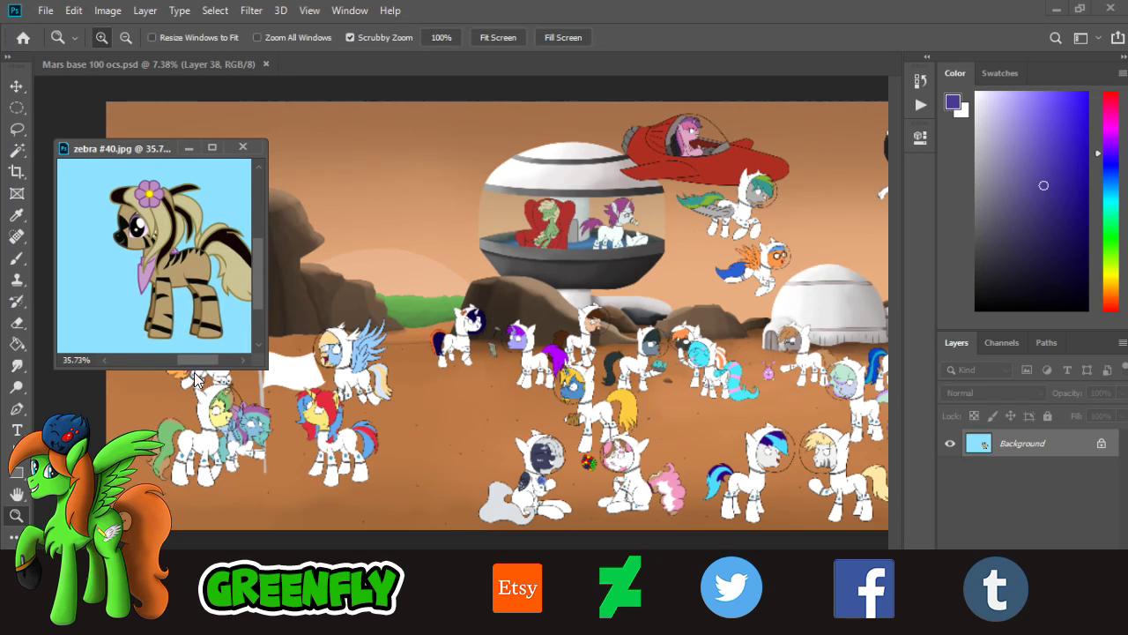
pyautogui.moveTo(185, 359); pyautogui.dragTo(191, 357)
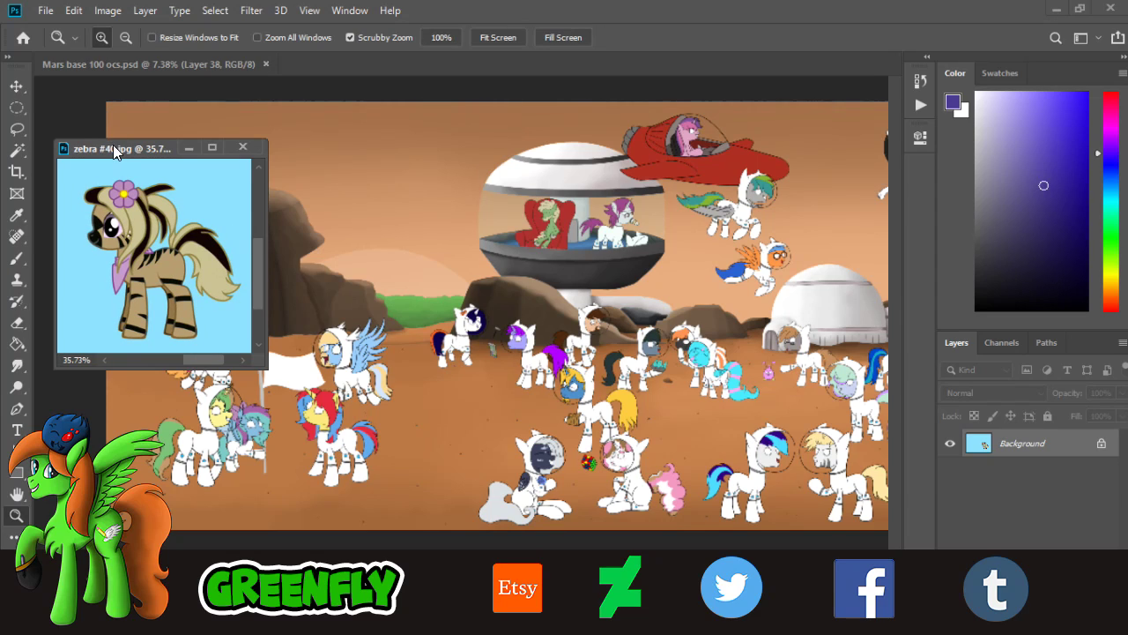
pyautogui.moveTo(113, 147); pyautogui.dragTo(104, 92)
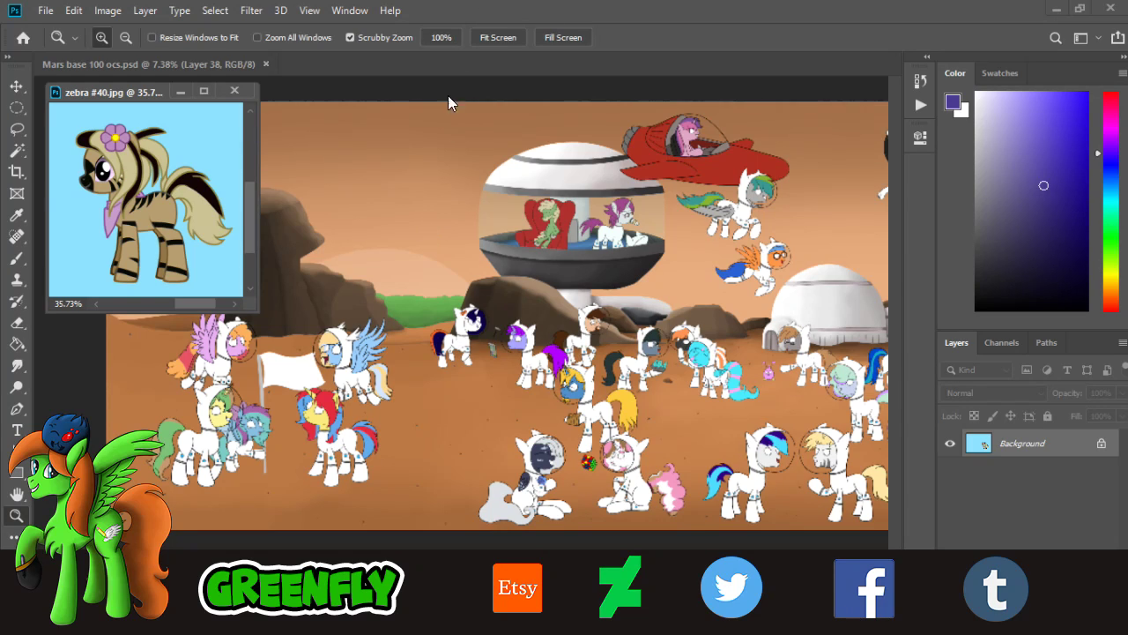
# - Examine the crowd and the open ground around the red-and-blue-maned unicorn for a place to put the zebra
pyautogui.moveTo(380, 449); pyautogui.dragTo(391, 441)
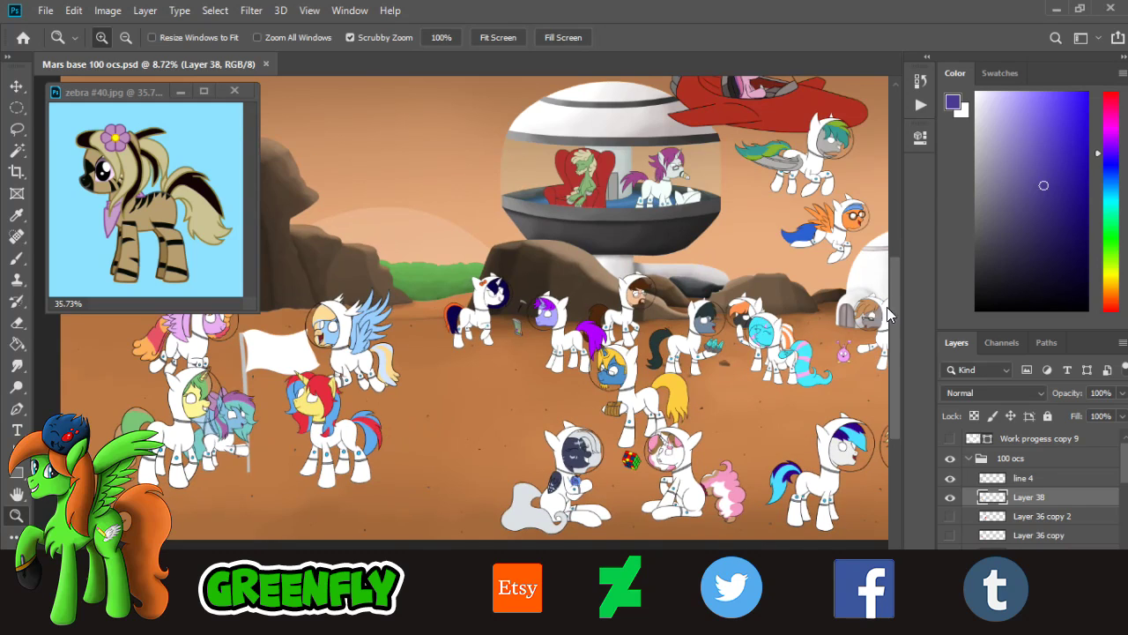
pyautogui.moveTo(893, 349); pyautogui.dragTo(893, 367)
pyautogui.moveTo(490, 594); pyautogui.dragTo(462, 589)
pyautogui.scroll(1, 536, 387)
pyautogui.scroll(1, 541, 416)
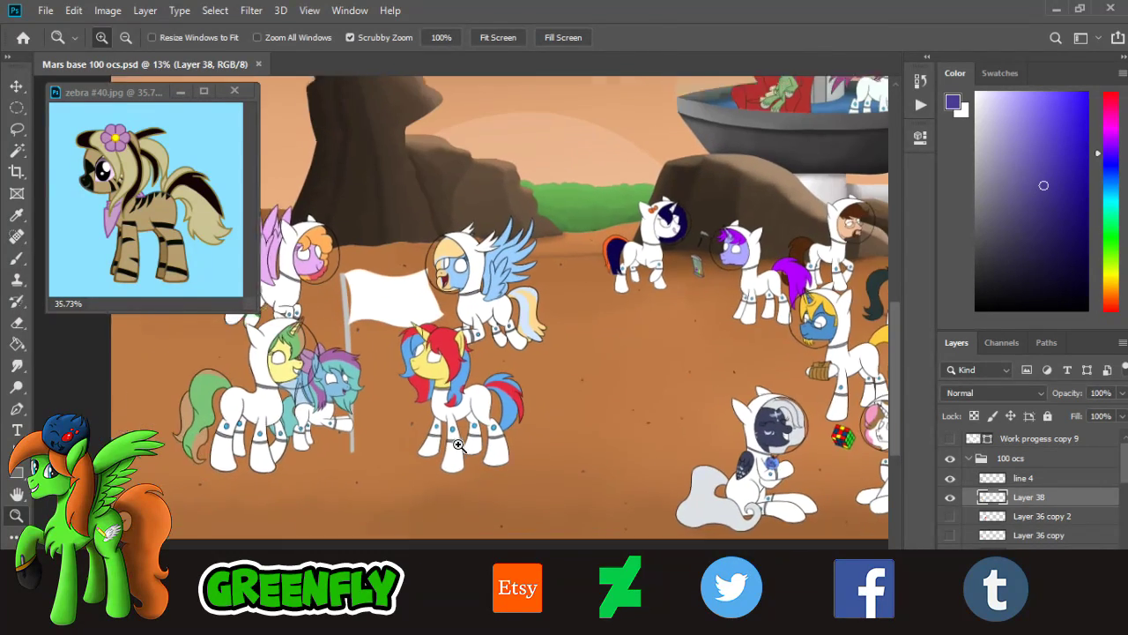
pyautogui.scroll(-5, 508, 435)
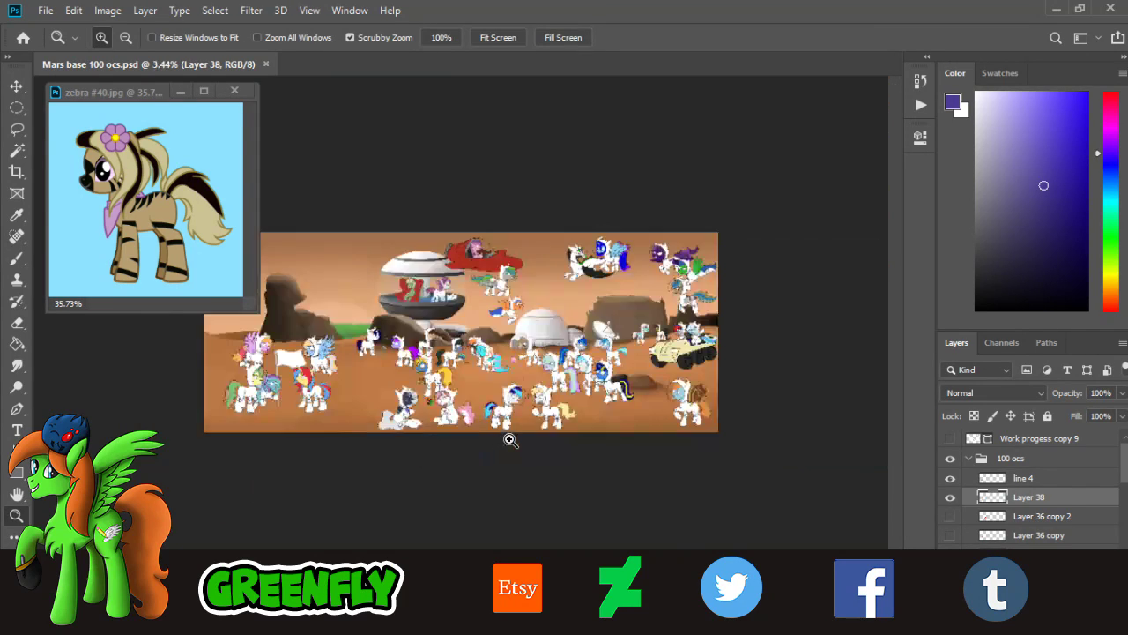
pyautogui.scroll(3, 525, 402)
pyautogui.scroll(2, 526, 402)
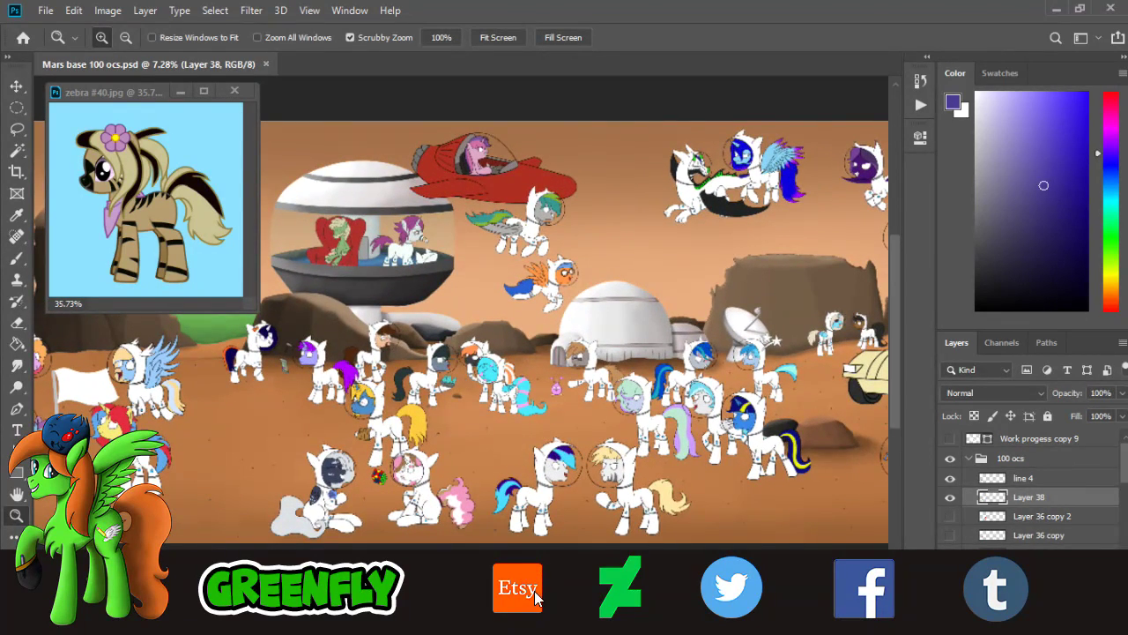
pyautogui.moveTo(534, 591); pyautogui.dragTo(460, 584)
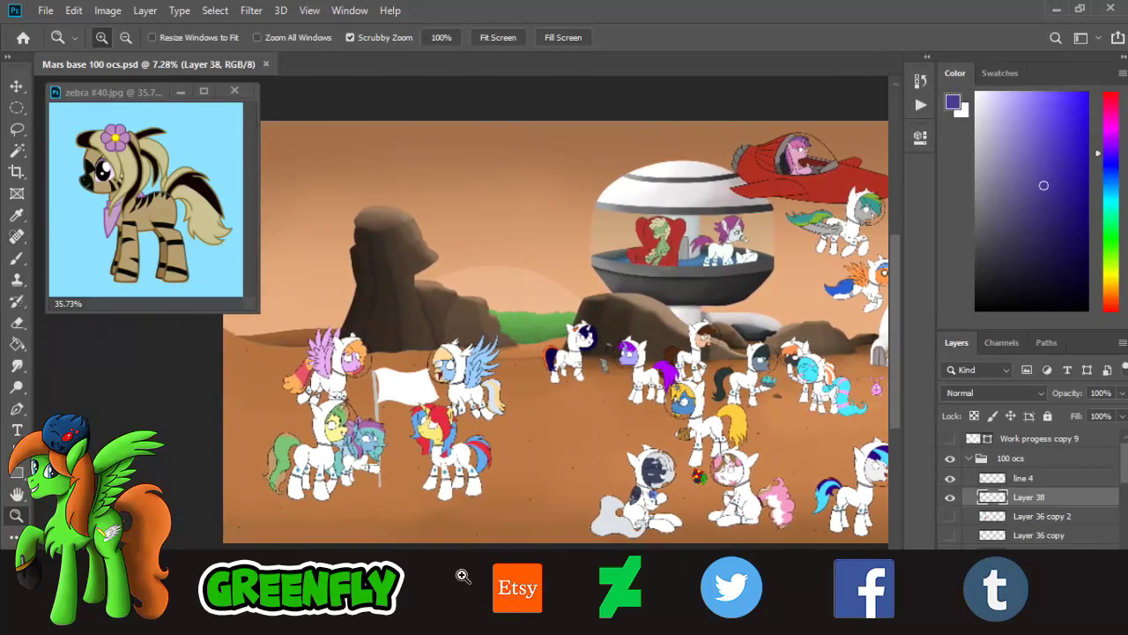
pyautogui.moveTo(374, 541); pyautogui.dragTo(440, 540)
pyautogui.scroll(3, 518, 523)
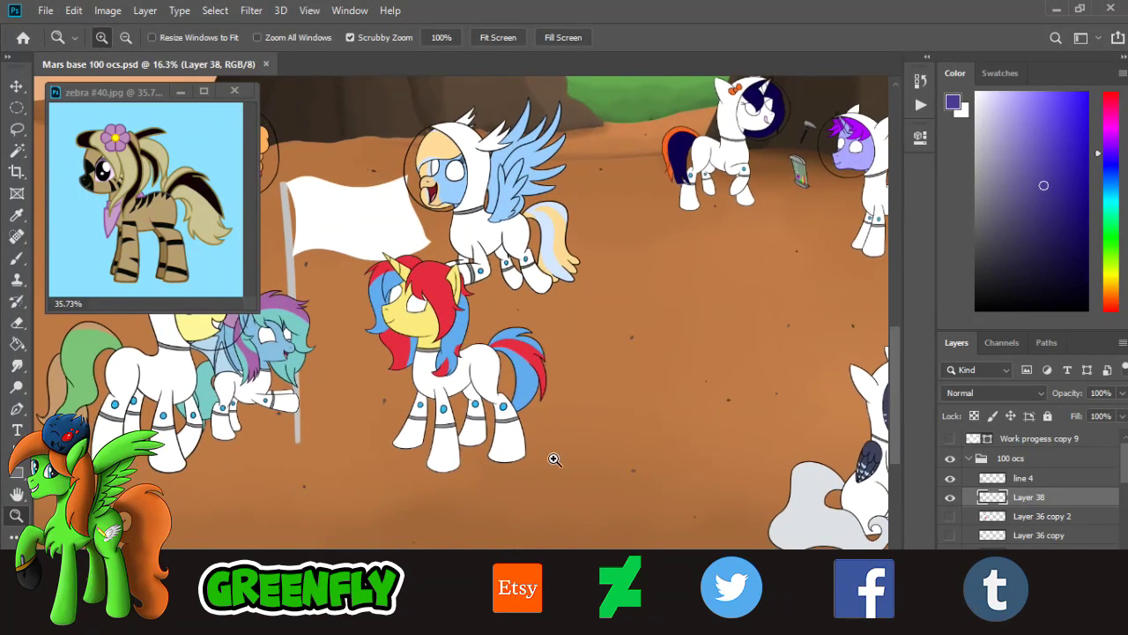
pyautogui.scroll(2, 455, 470)
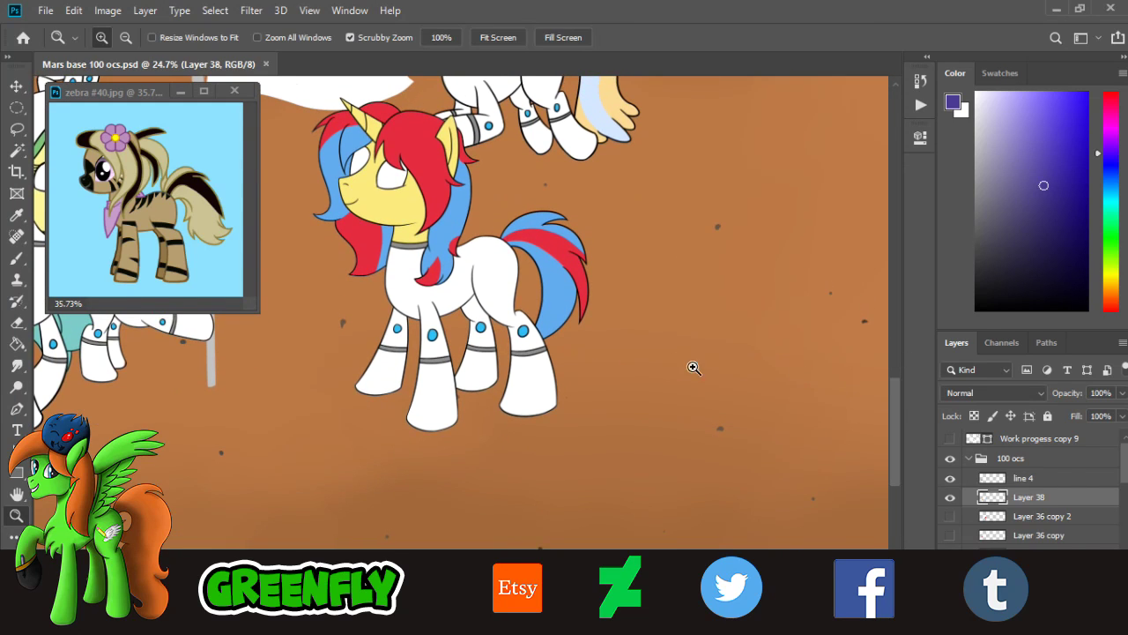
pyautogui.scroll(-2, 617, 372)
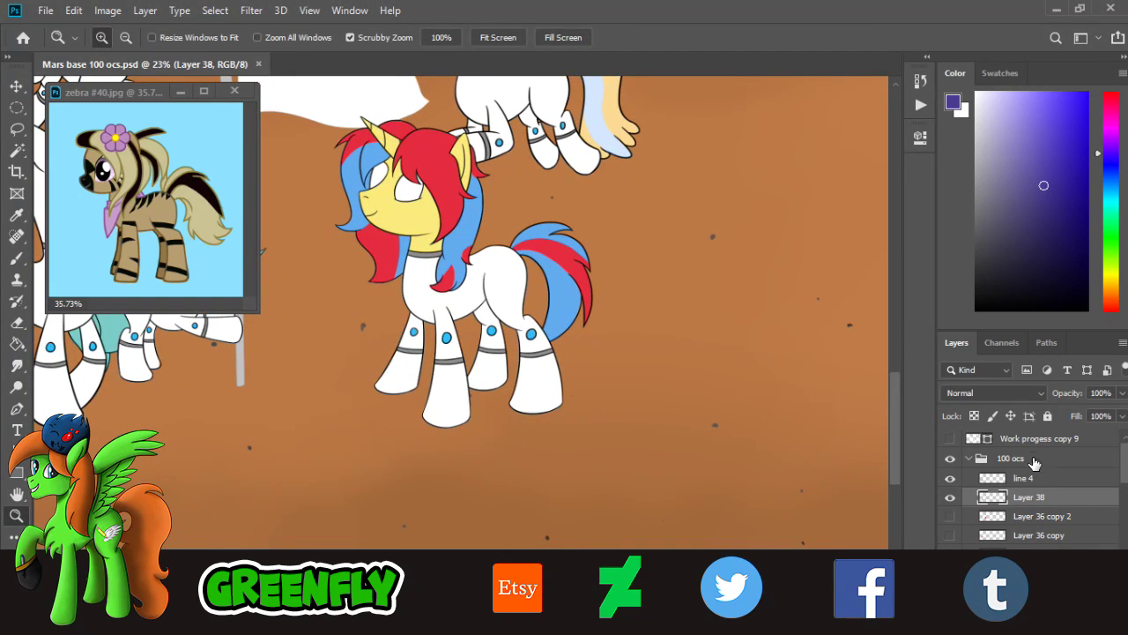
# - Toggle the visibility of Layer 38 and line 4 to check which characters' artwork each layer holds
pyautogui.click(950, 498)
pyautogui.click(950, 499)
pyautogui.scroll(-2, 628, 433)
pyautogui.scroll(-2, 629, 433)
pyautogui.scroll(3, 585, 352)
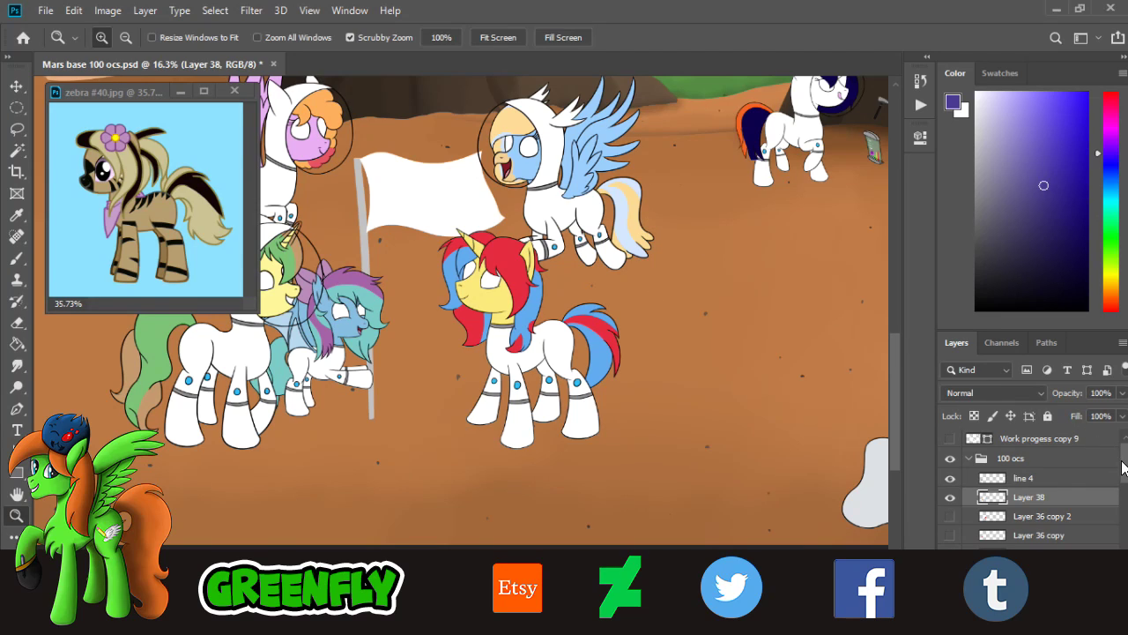
pyautogui.click(1021, 482)
pyautogui.click(951, 478)
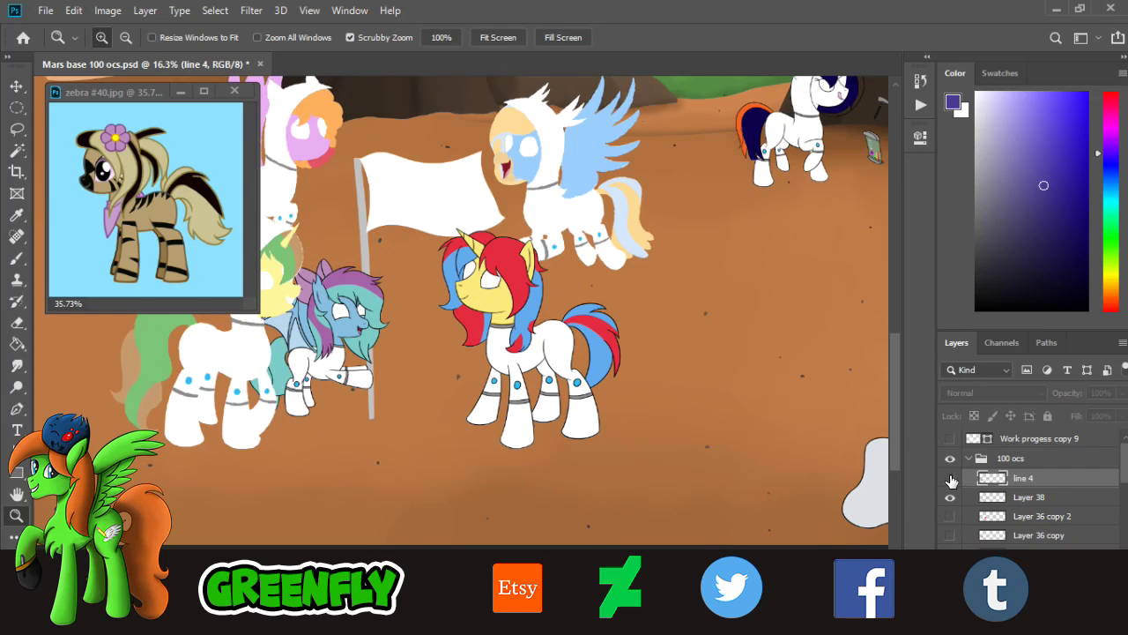
pyautogui.click(950, 478)
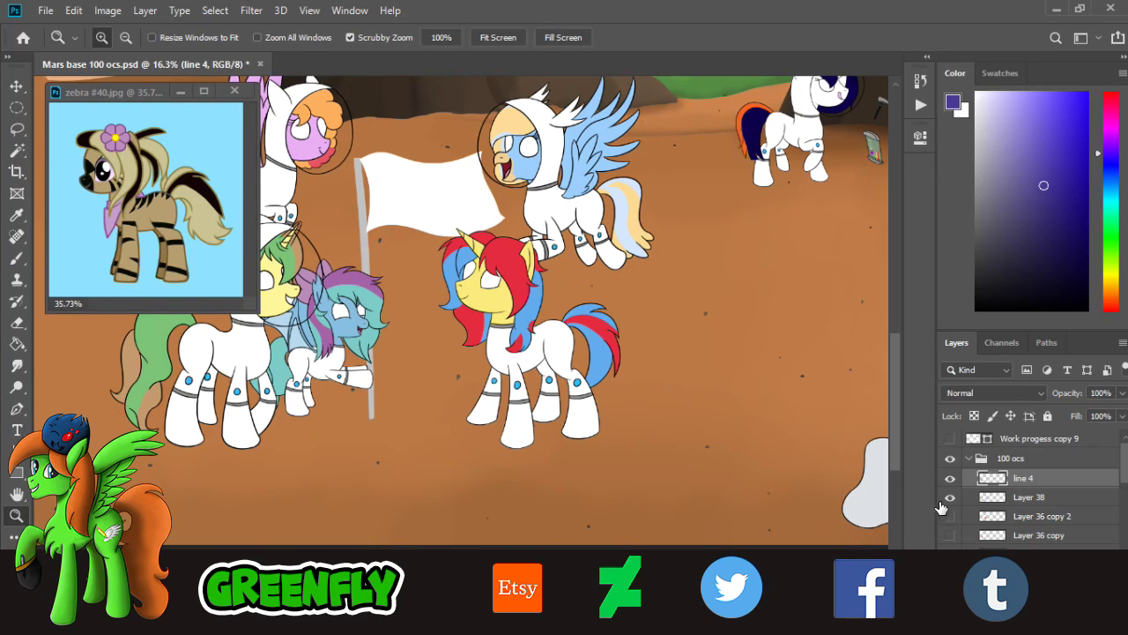
# - Add a new layer above line 4 and set the Brush colour to dark red
pyautogui.click(1084, 600)
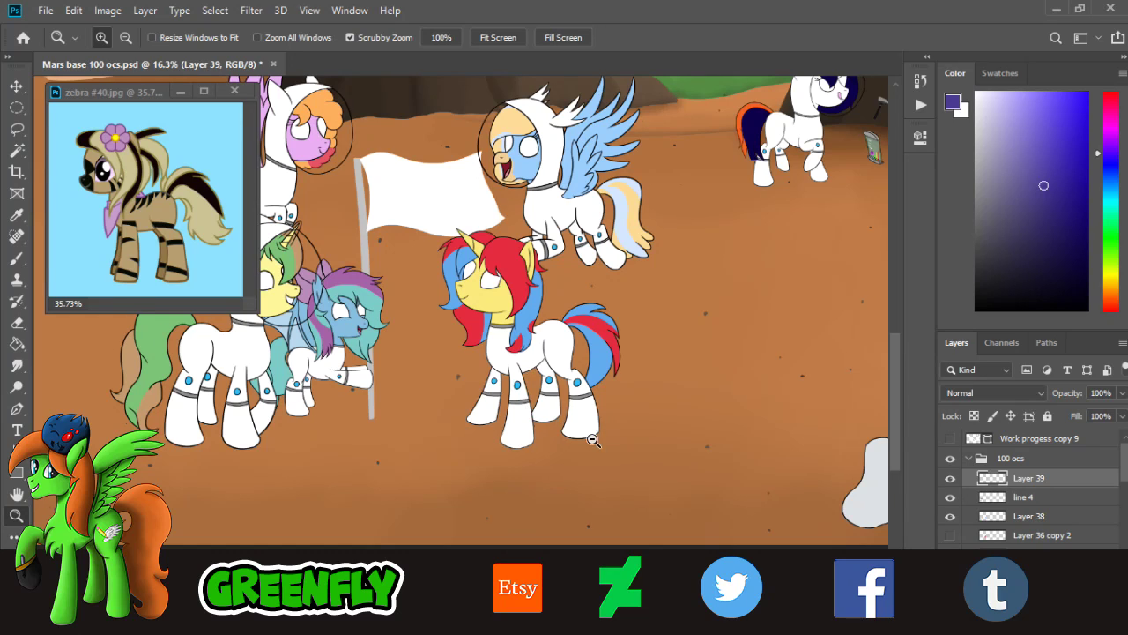
pyautogui.moveTo(594, 441); pyautogui.dragTo(620, 442)
pyautogui.moveTo(583, 498); pyautogui.dragTo(596, 470)
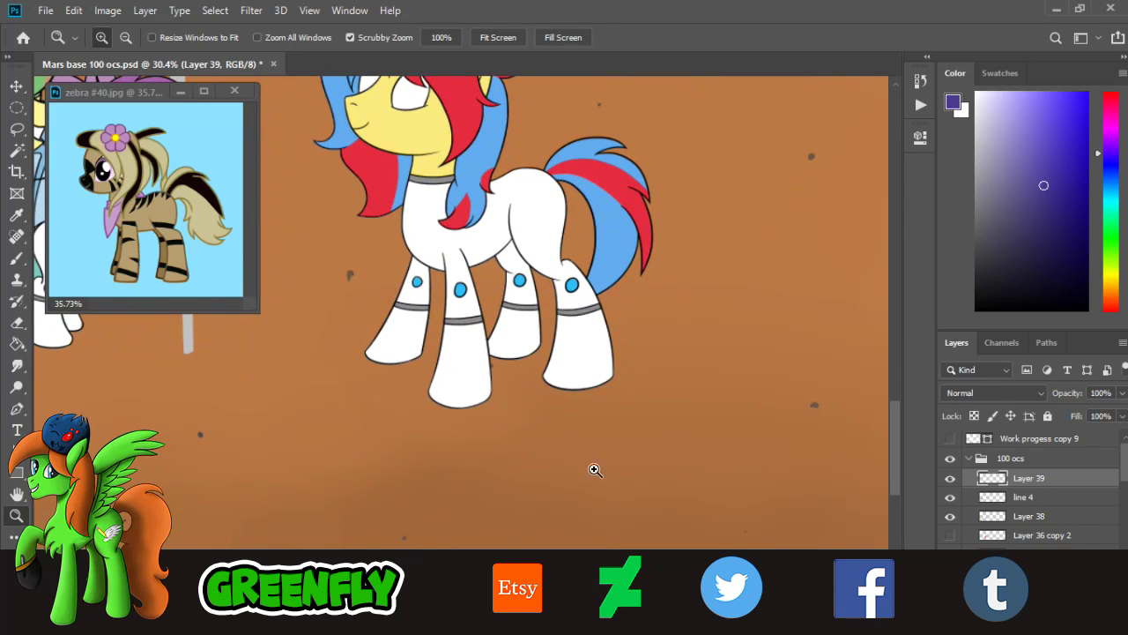
pyautogui.click(17, 258)
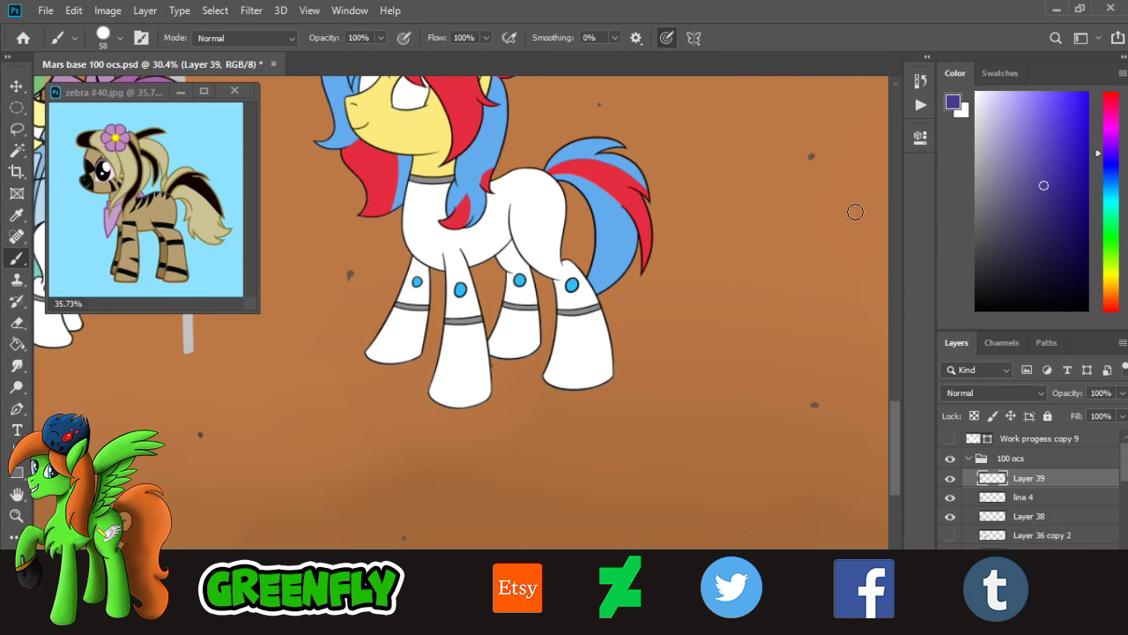
pyautogui.moveTo(1111, 276); pyautogui.dragTo(1111, 310)
pyautogui.moveTo(1058, 162); pyautogui.dragTo(1088, 142)
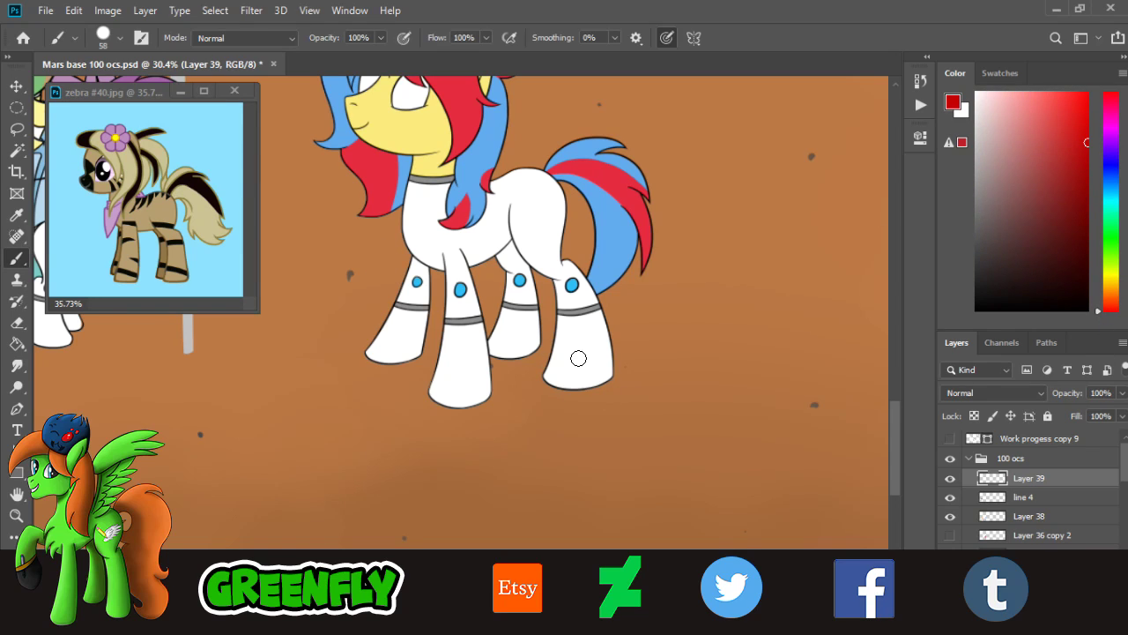
# - Try sketching a red circle over the unicorn's rear hoof with the 58 px brush
pyautogui.moveTo(581, 358); pyautogui.dragTo(644, 457)
pyautogui.moveTo(640, 399); pyautogui.dragTo(486, 388)
pyautogui.moveTo(593, 350)
pyautogui.mouseDown()
pyautogui.moveTo(592, 515)
pyautogui.moveTo(476, 450)
pyautogui.mouseUp()
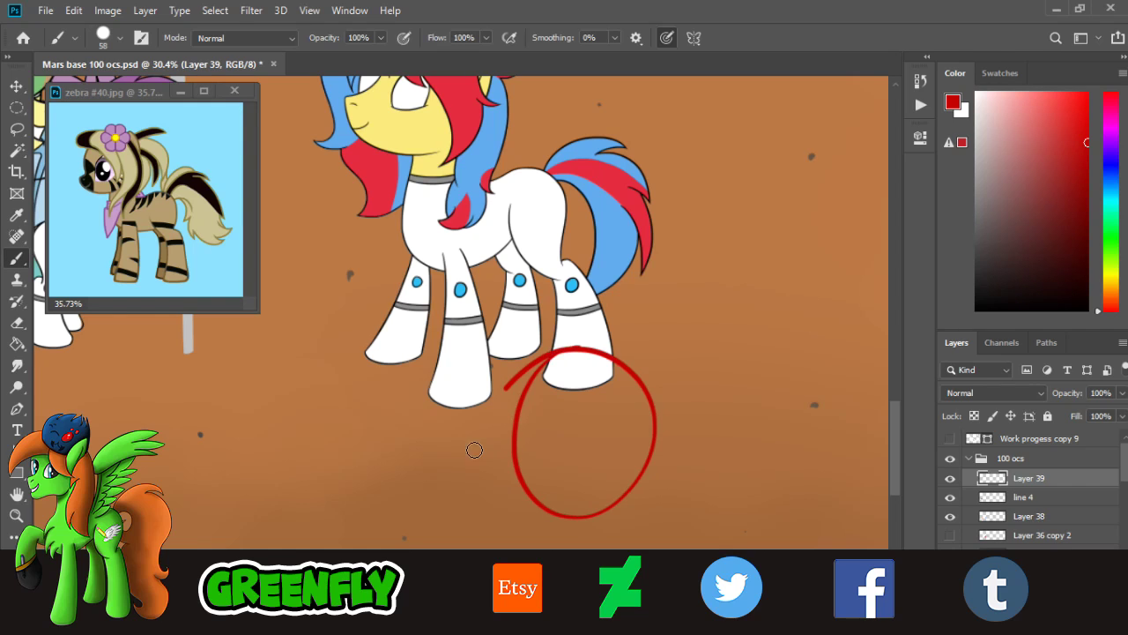
pyautogui.hotkey('ctrl', 'z')
# - Switch to the 17 px Hard Round Pressure Size brush and sketch a thinner red circle over the unicorn's rear hoof
pyautogui.click(121, 39)
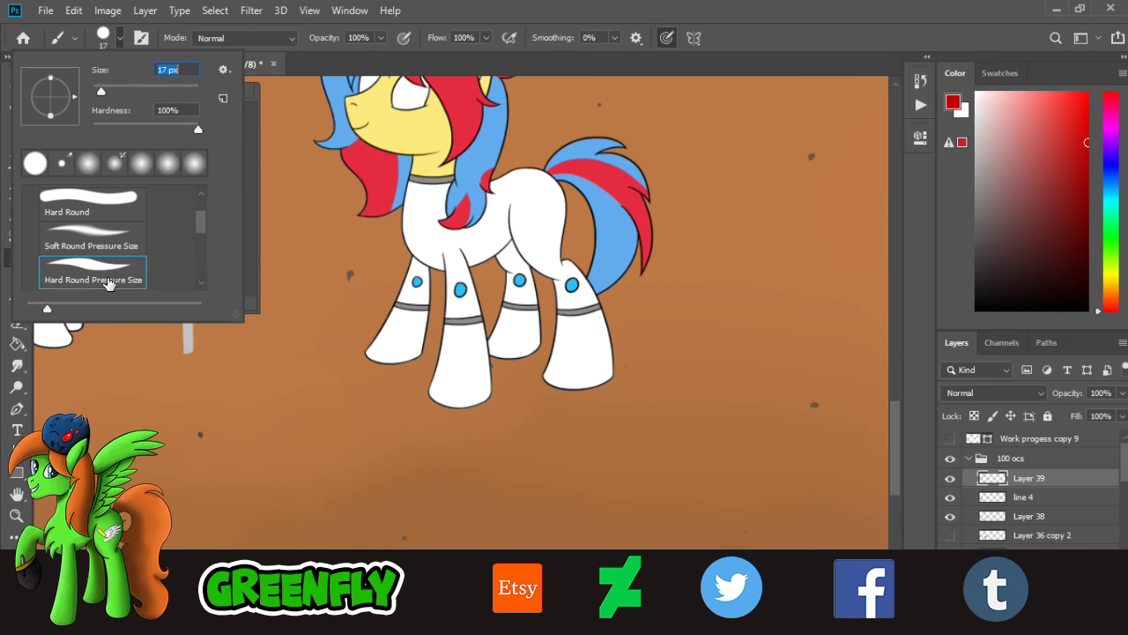
pyautogui.press('z')
pyautogui.moveTo(618, 501); pyautogui.dragTo(650, 491)
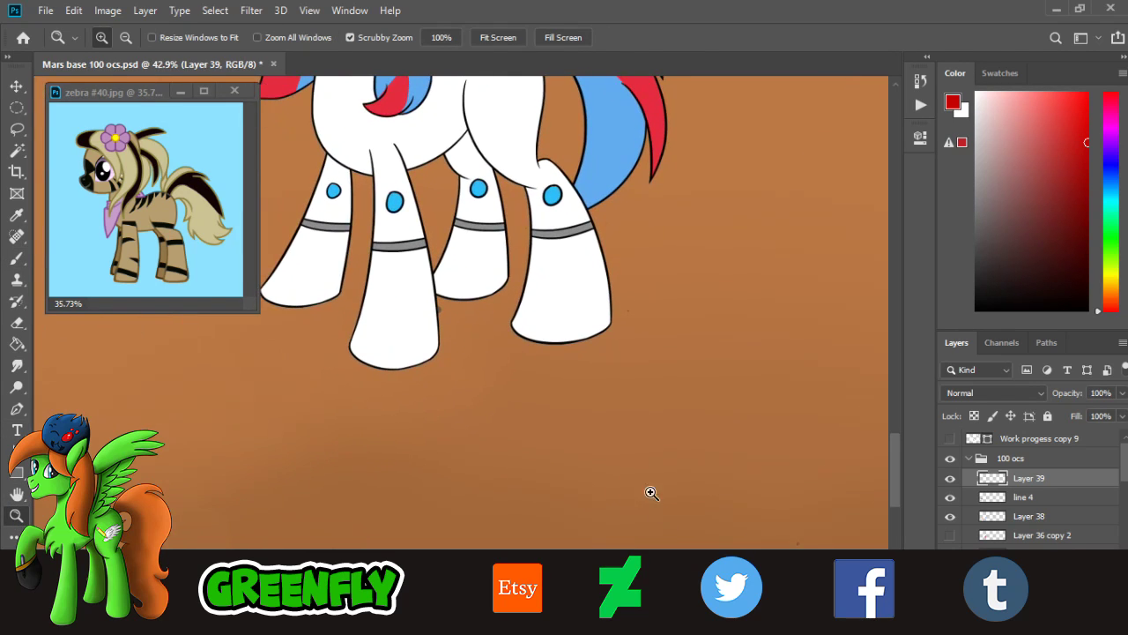
pyautogui.click(17, 259)
pyautogui.moveTo(587, 349)
pyautogui.mouseDown()
pyautogui.moveTo(461, 408)
pyautogui.moveTo(577, 340)
pyautogui.moveTo(593, 505)
pyautogui.moveTo(600, 314)
pyautogui.mouseUp()
pyautogui.hotkey('ctrl', 'z')
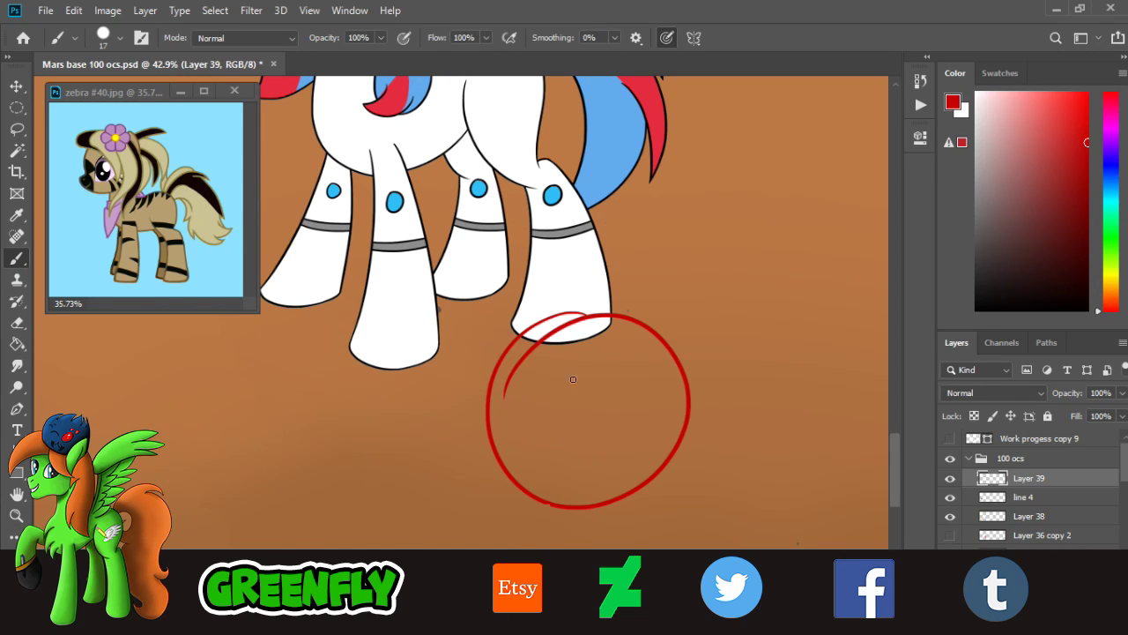
pyautogui.hotkey('ctrl', 'z')
pyautogui.moveTo(529, 314)
pyautogui.mouseDown()
pyautogui.moveTo(663, 379)
pyautogui.moveTo(573, 293)
pyautogui.mouseUp()
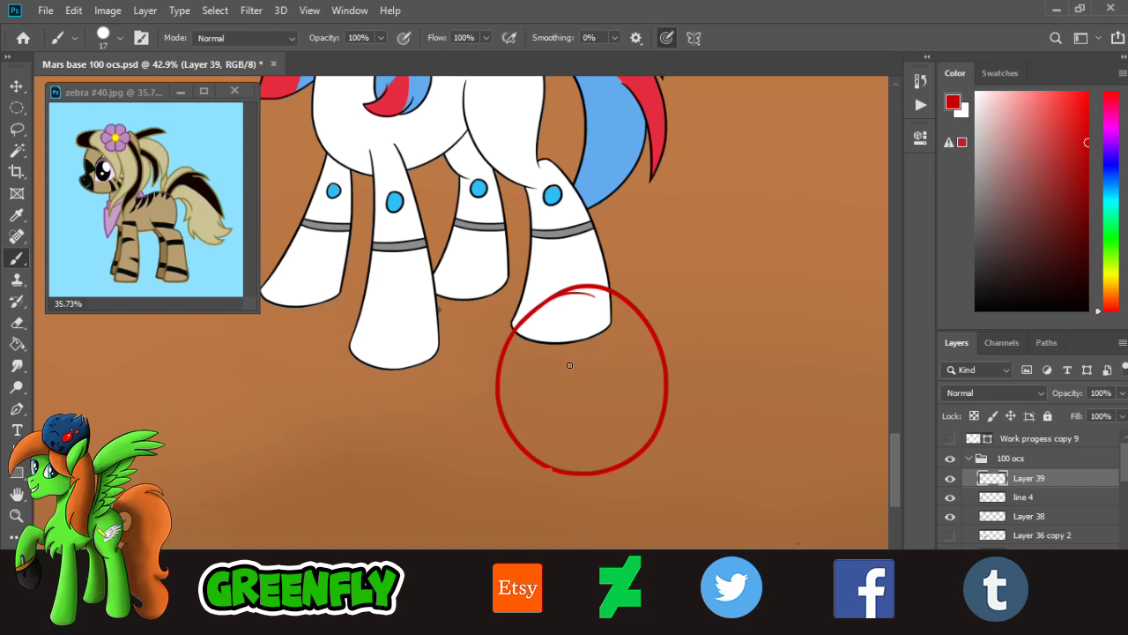
# - Use Free Transform to move the red circle up from the hoof onto the unicorn's torso
pyautogui.press('z')
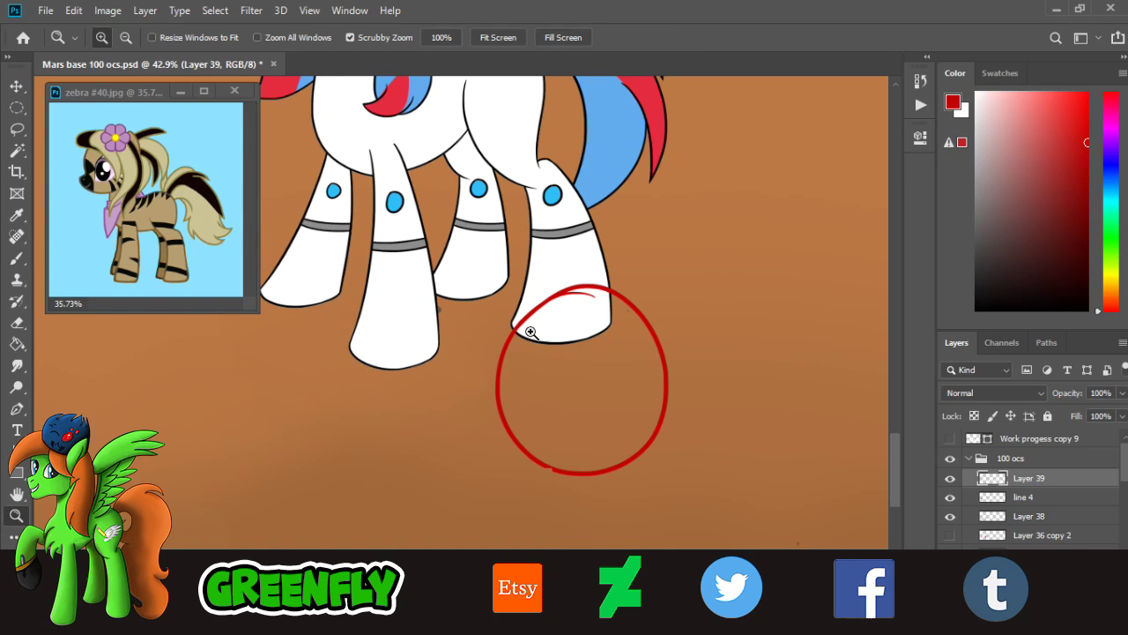
pyautogui.moveTo(641, 360); pyautogui.dragTo(573, 353)
pyautogui.moveTo(675, 374)
pyautogui.mouseDown()
pyautogui.moveTo(696, 371)
pyautogui.moveTo(673, 378)
pyautogui.mouseUp()
pyautogui.moveTo(890, 439); pyautogui.dragTo(890, 420)
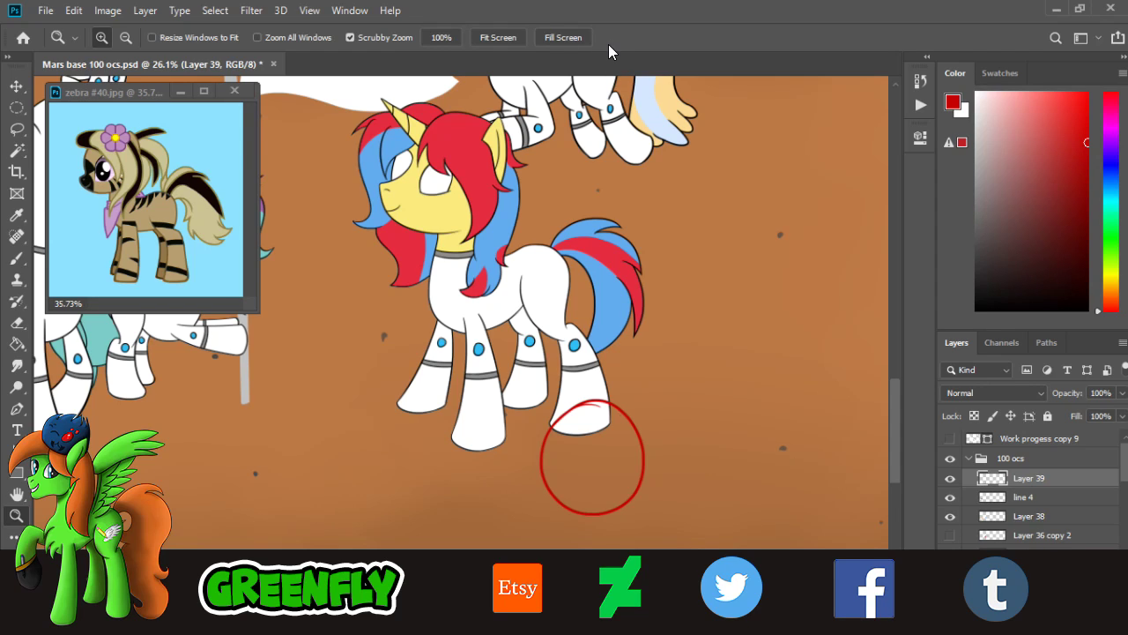
pyautogui.click(74, 11)
pyautogui.click(139, 369)
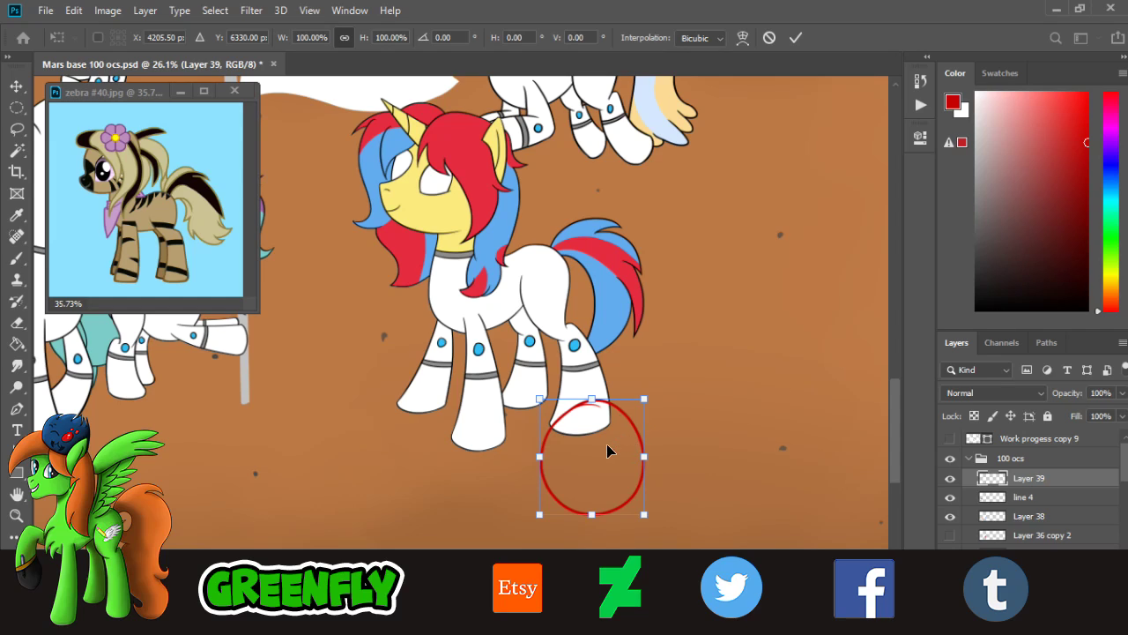
pyautogui.moveTo(607, 452); pyautogui.dragTo(532, 257)
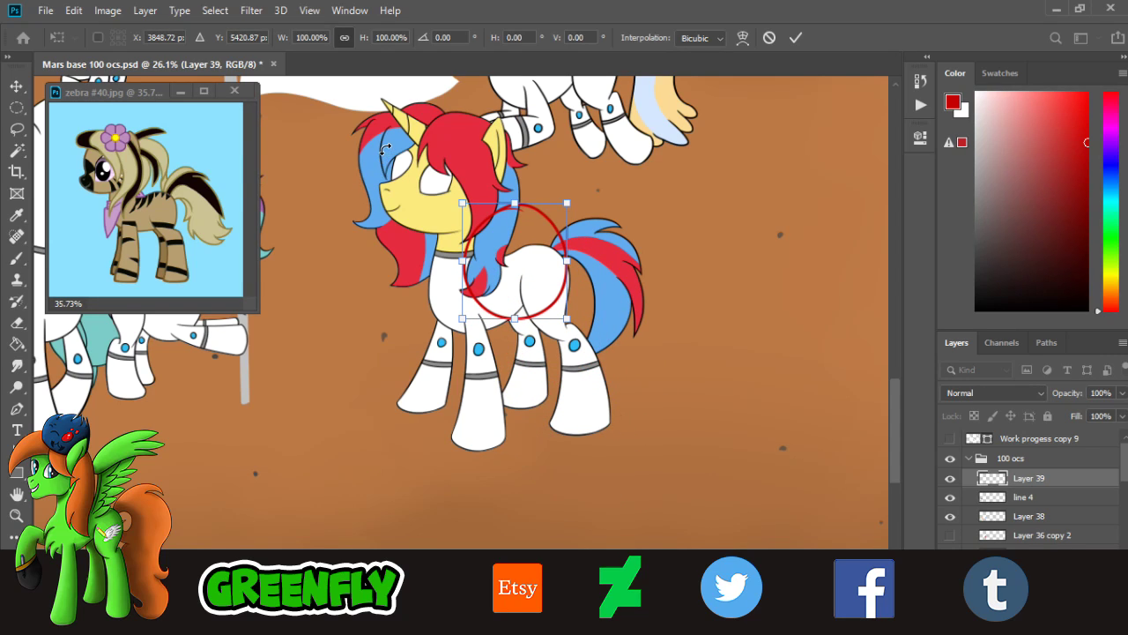
pyautogui.click(796, 37)
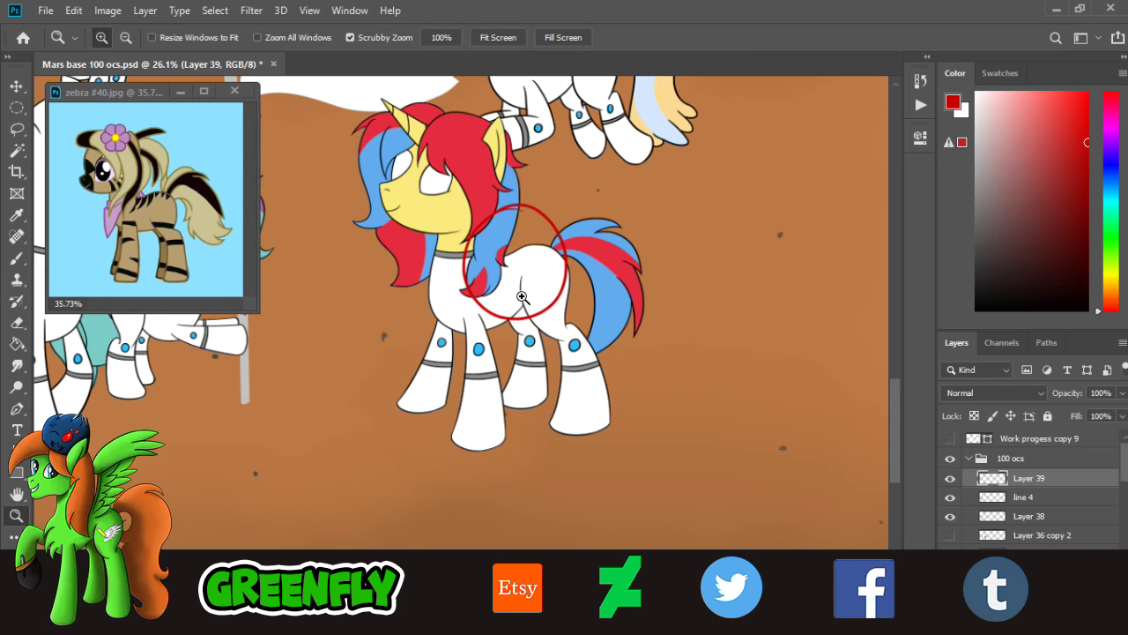
pyautogui.click(536, 350)
pyautogui.click(539, 345)
pyautogui.click(538, 280)
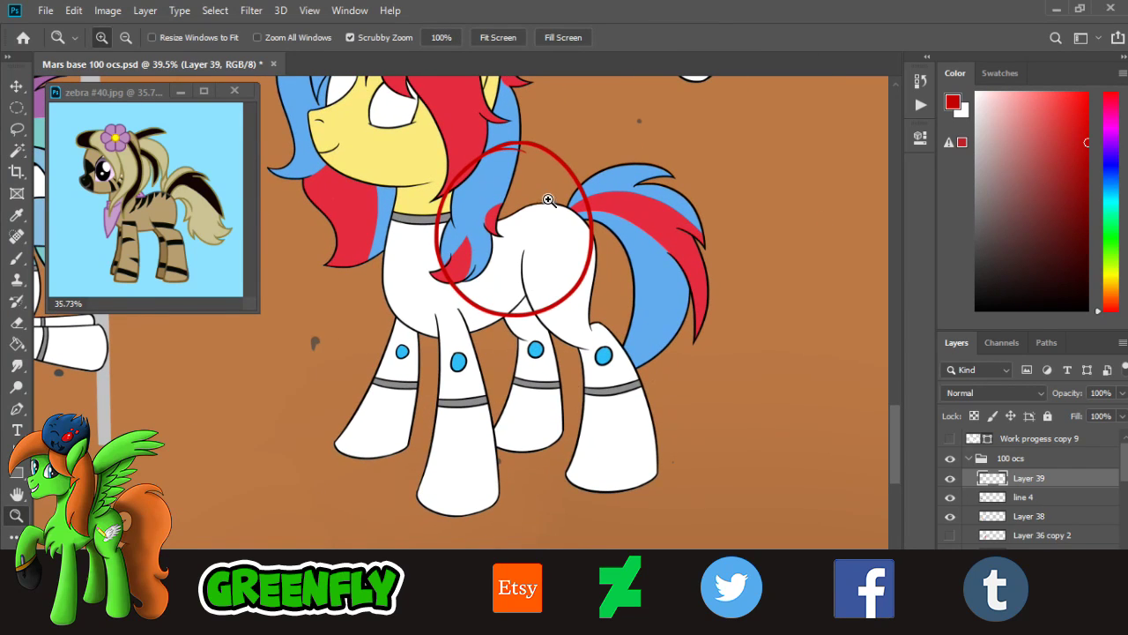
# - Sketch a curved vertical guideline in red with the 17 px brush, just inside the circle's edge nearest the unicorn's chest
pyautogui.moveTo(540, 312); pyautogui.dragTo(535, 279)
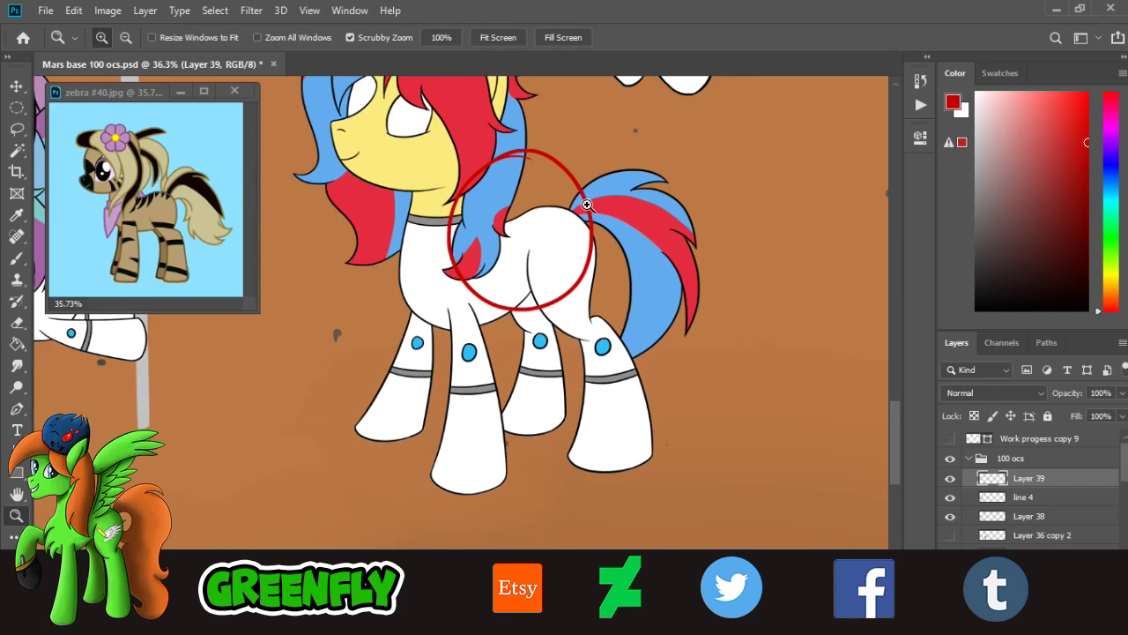
pyautogui.moveTo(563, 236); pyautogui.dragTo(553, 236)
pyautogui.moveTo(534, 177); pyautogui.dragTo(520, 213)
pyautogui.click(514, 145)
pyautogui.click(17, 258)
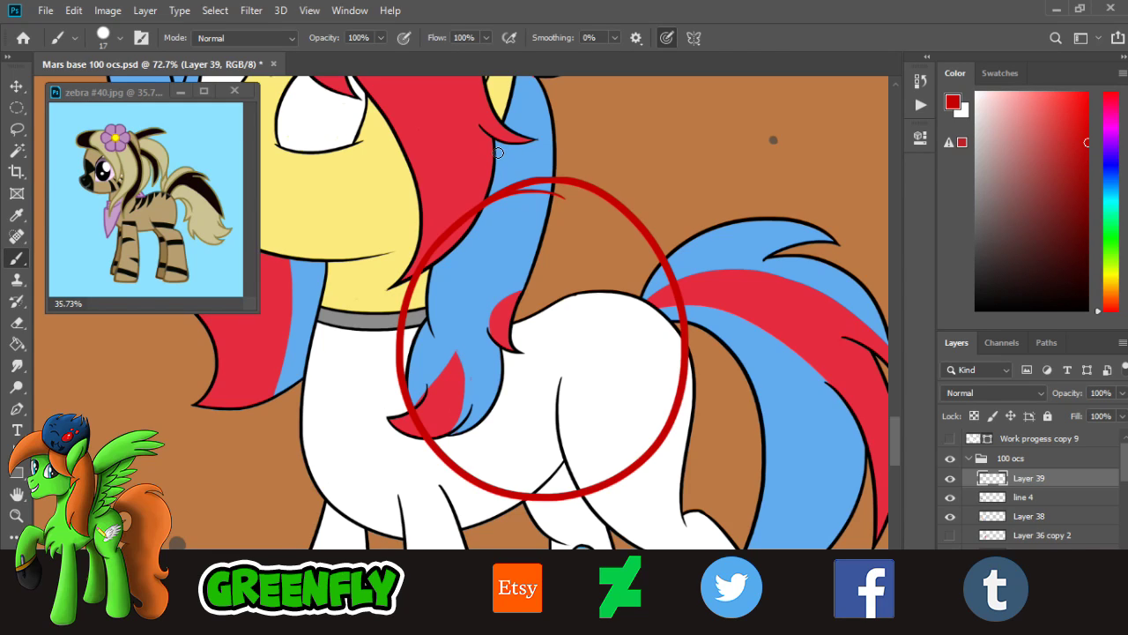
pyautogui.moveTo(454, 233); pyautogui.dragTo(474, 449)
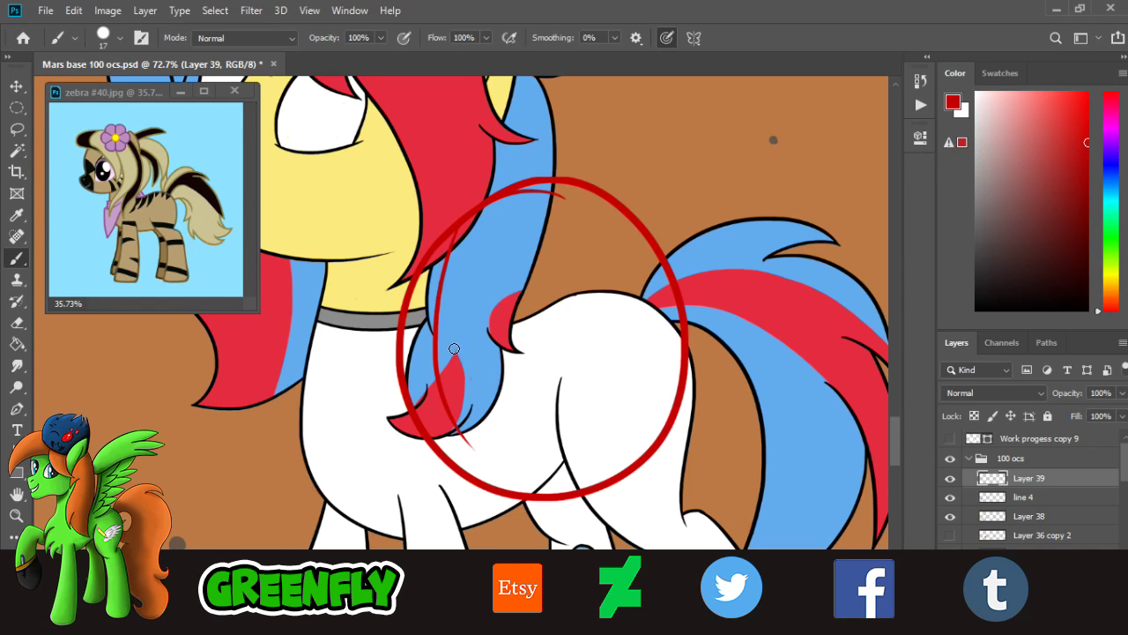
pyautogui.hotkey('ctrl', 'z')
pyautogui.moveTo(453, 234); pyautogui.dragTo(490, 466)
pyautogui.hotkey('ctrl', 'z')
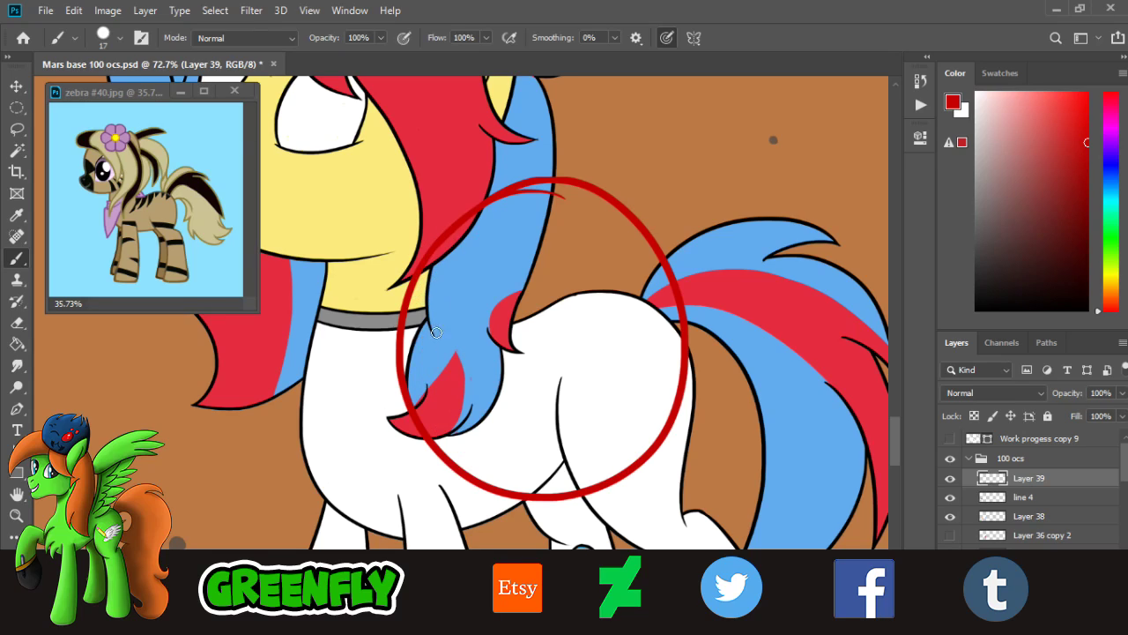
pyautogui.moveTo(451, 238); pyautogui.dragTo(524, 522)
pyautogui.hotkey('ctrl', 'z')
pyautogui.moveTo(448, 238)
pyautogui.mouseDown()
pyautogui.moveTo(452, 440)
pyautogui.moveTo(480, 483)
pyautogui.mouseUp()
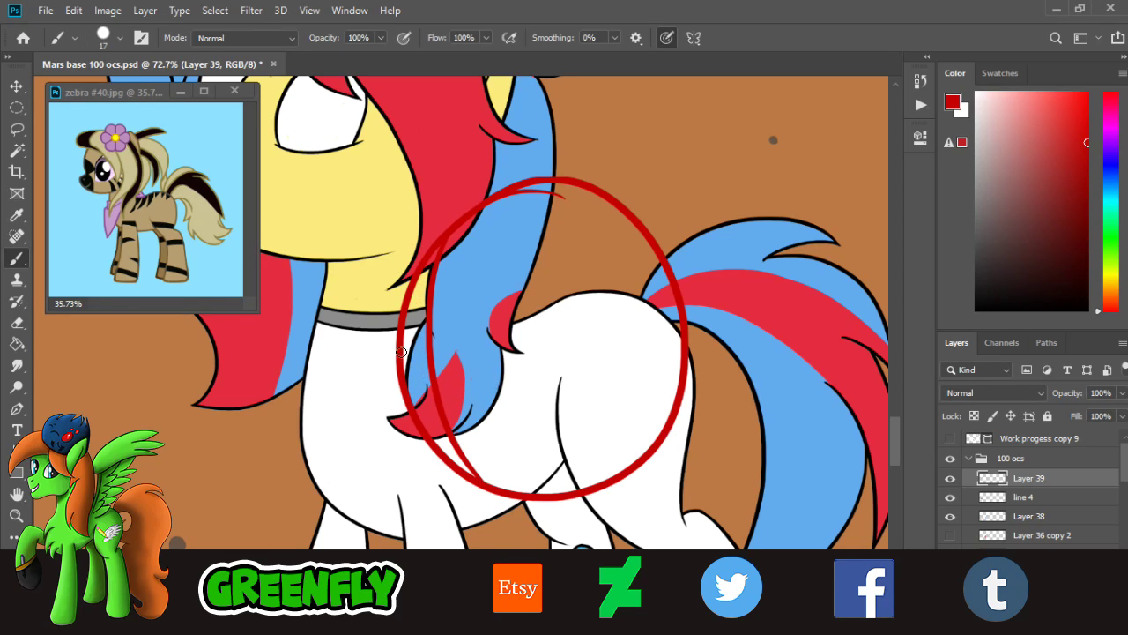
# - Sketch a curved horizontal guideline across the red circle, dipping over the mane tip and rising toward the unicorn's rump
pyautogui.moveTo(406, 374); pyautogui.dragTo(539, 365)
pyautogui.hotkey('ctrl', 'z')
pyautogui.moveTo(404, 369); pyautogui.dragTo(620, 327)
pyautogui.hotkey('ctrl', 'z')
pyautogui.moveTo(404, 370); pyautogui.dragTo(620, 333)
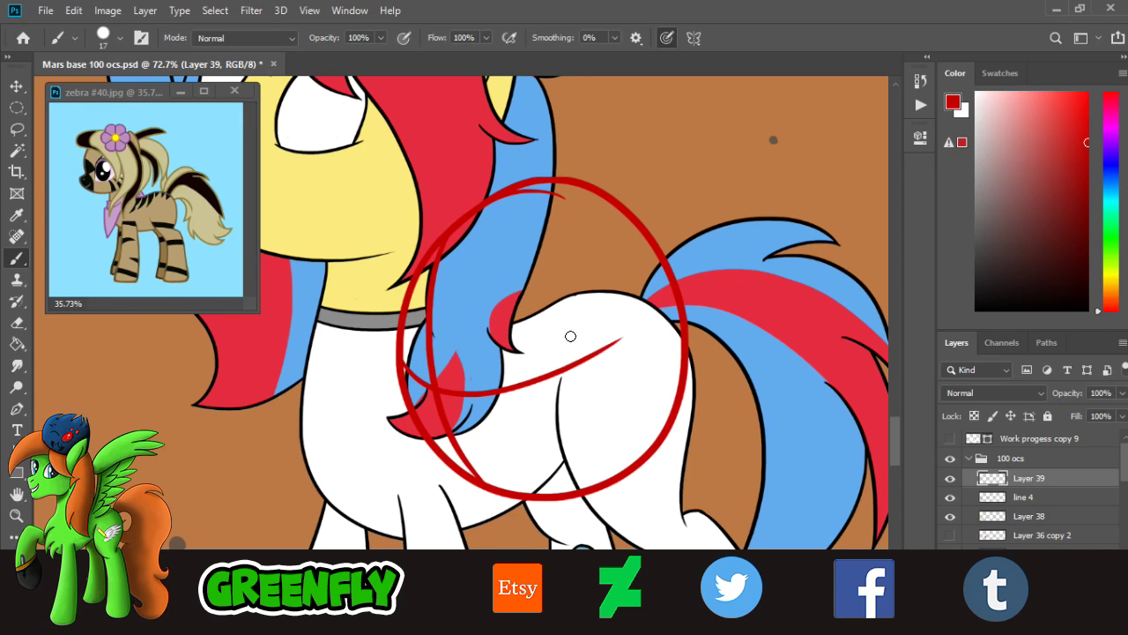
pyautogui.hotkey('ctrl', 'z')
pyautogui.moveTo(405, 371); pyautogui.dragTo(642, 324)
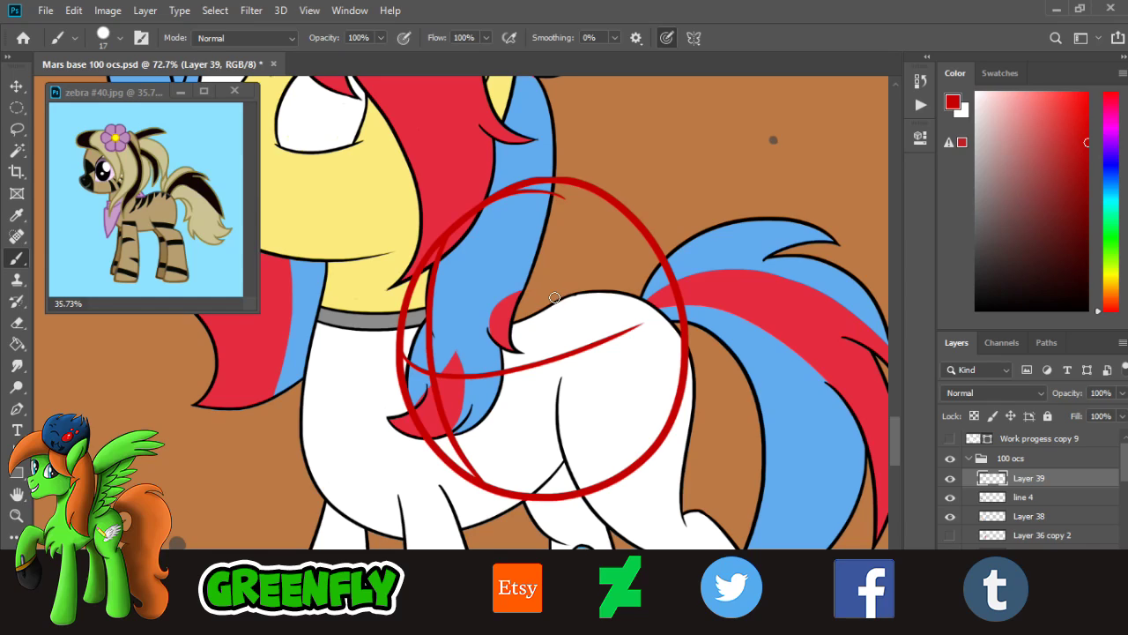
pyautogui.hotkey('ctrl', 'z')
pyautogui.moveTo(408, 357)
pyautogui.mouseDown()
pyautogui.moveTo(472, 377)
pyautogui.moveTo(579, 349)
pyautogui.mouseUp()
pyautogui.hotkey('ctrl', 'z')
pyautogui.moveTo(414, 363); pyautogui.dragTo(616, 333)
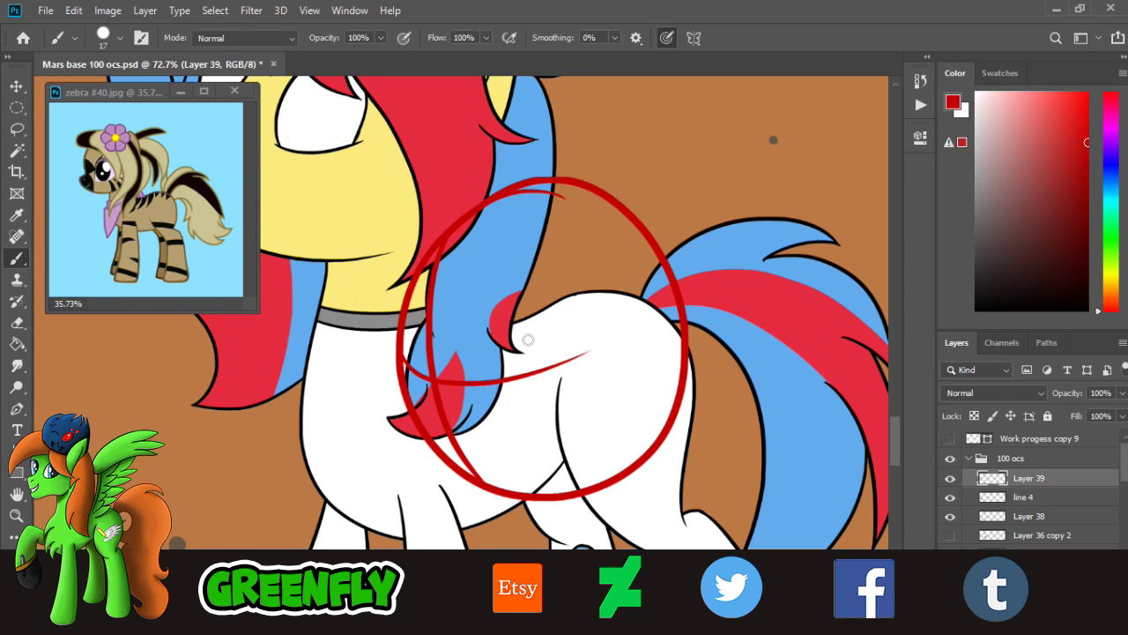
pyautogui.hotkey('ctrl', 'z')
pyautogui.moveTo(403, 377); pyautogui.dragTo(609, 328)
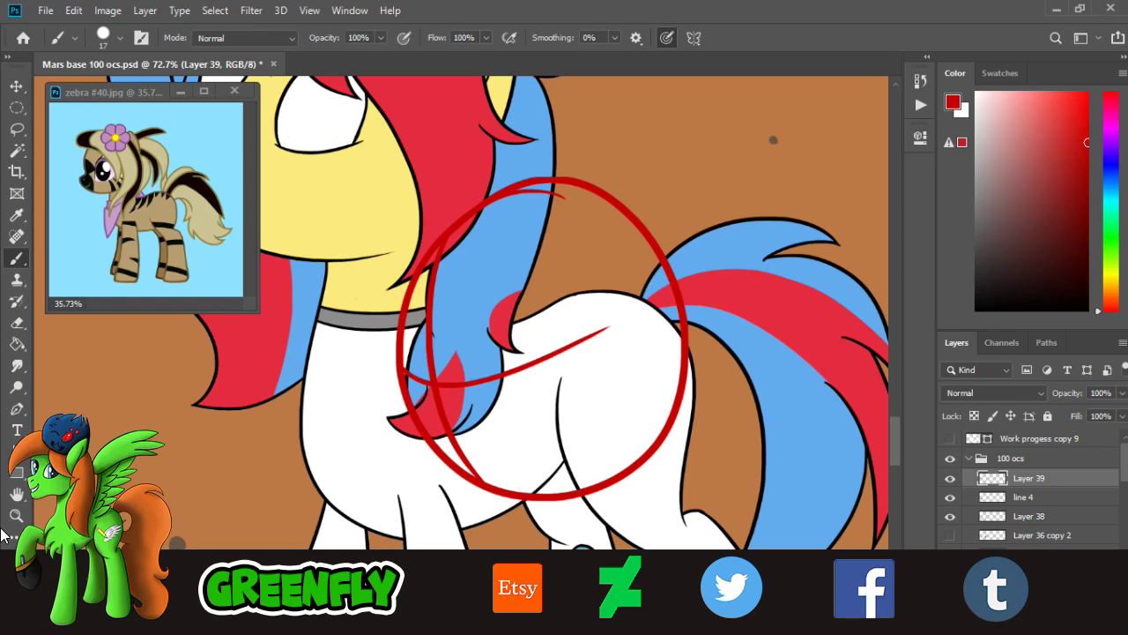
# - Examine the placement and size of the guidelined circle against the unicorn and the surrounding ponies
pyautogui.click(18, 518)
pyautogui.moveTo(594, 322); pyautogui.dragTo(536, 320)
pyautogui.moveTo(663, 281); pyautogui.dragTo(654, 276)
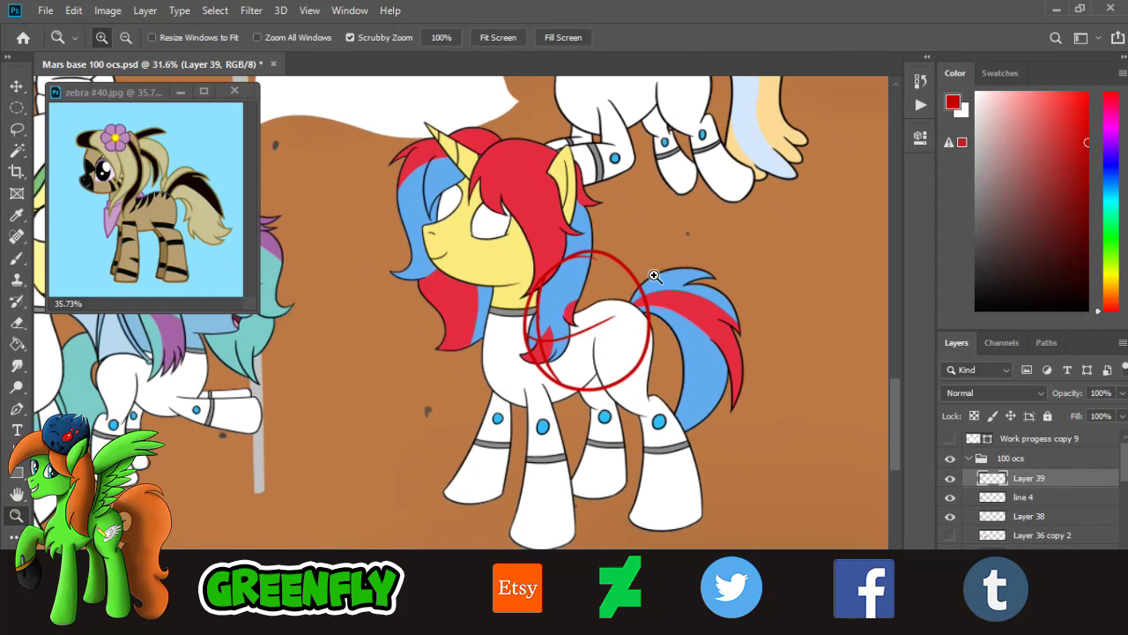
pyautogui.moveTo(670, 236); pyautogui.dragTo(706, 239)
pyautogui.scroll(2, 894, 409)
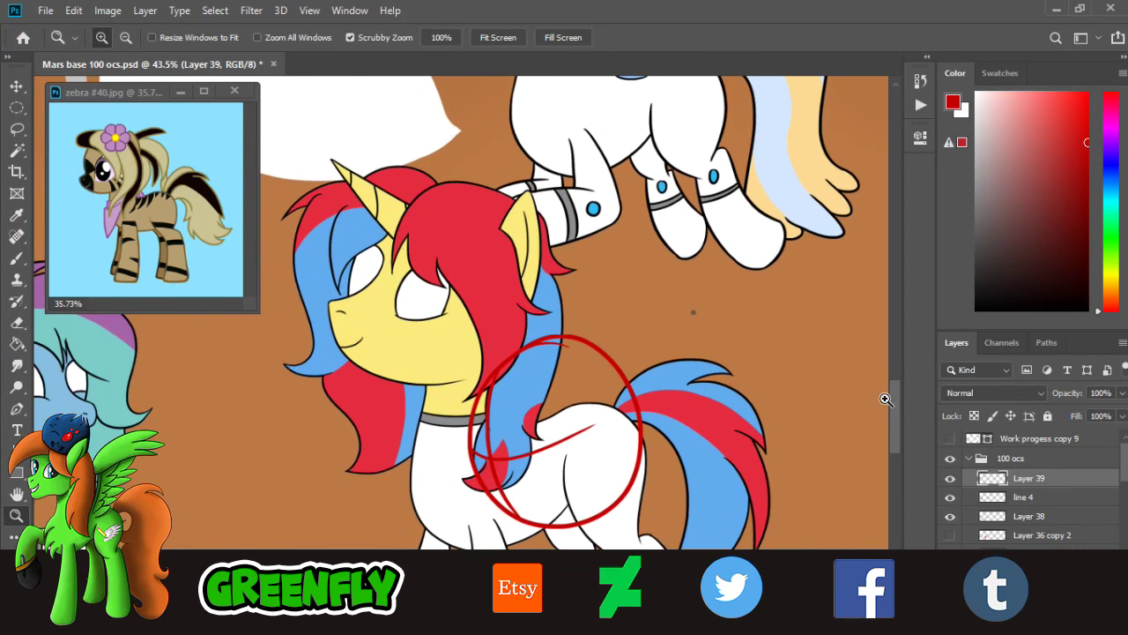
pyautogui.moveTo(648, 328); pyautogui.dragTo(660, 297)
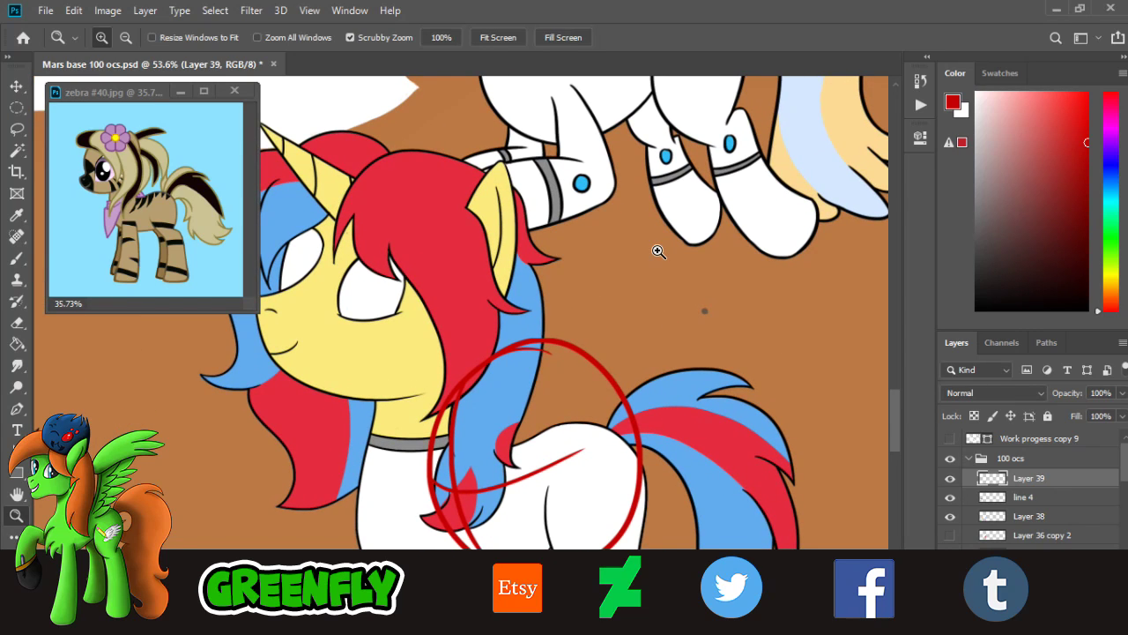
pyautogui.moveTo(637, 315); pyautogui.dragTo(608, 315)
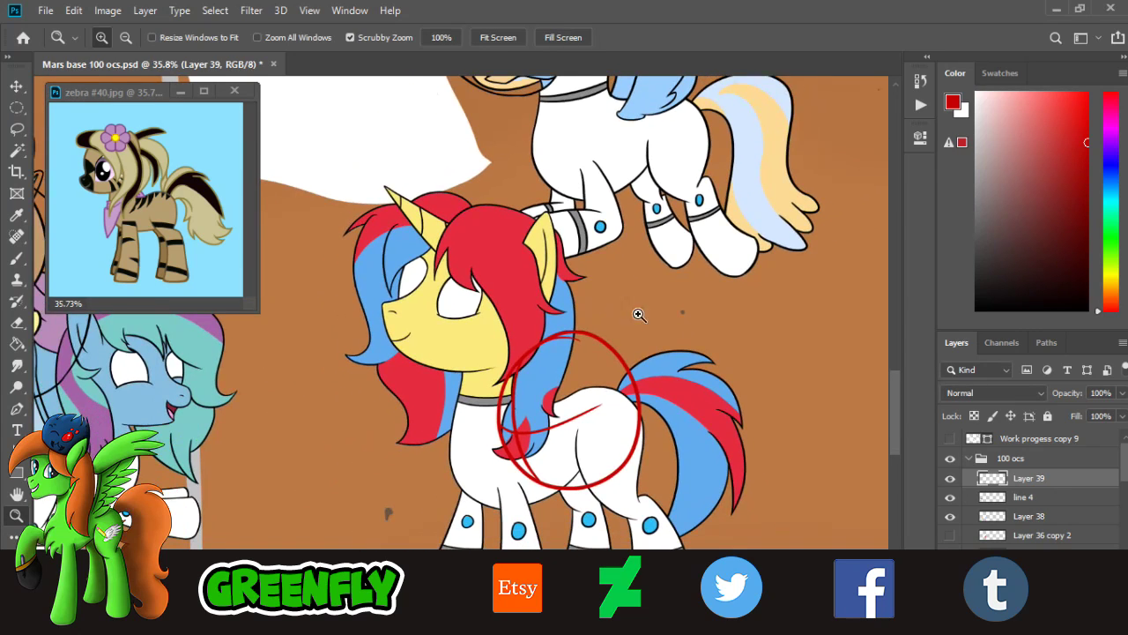
pyautogui.moveTo(661, 364); pyautogui.dragTo(677, 360)
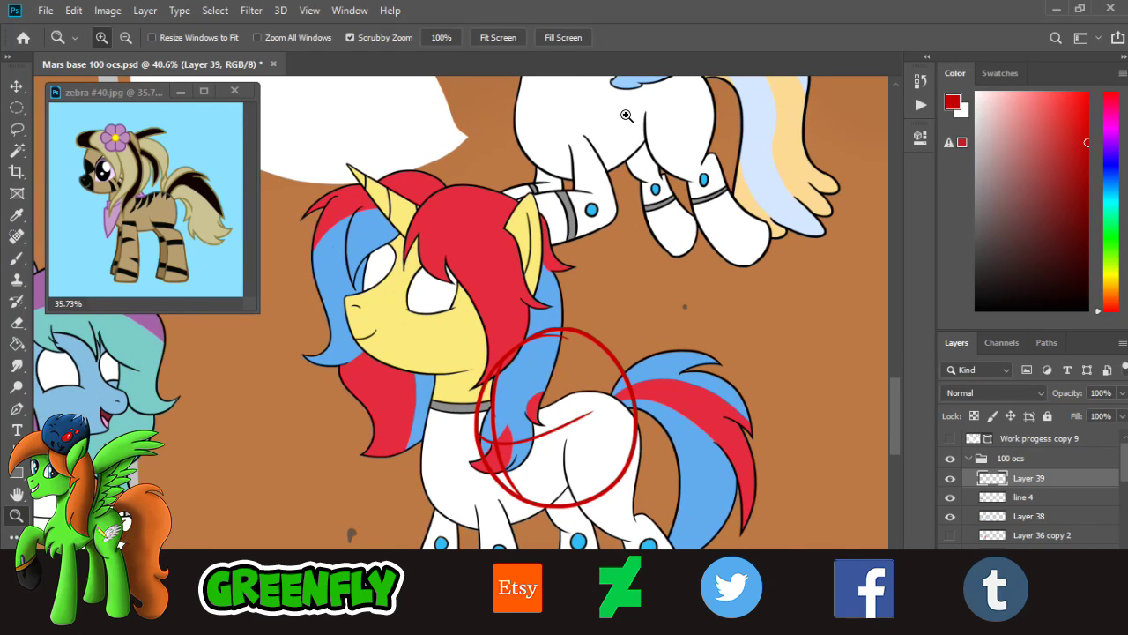
# - Switch to Notepad and check the 100 oc project list around entry 40, minimizing it when done
pyautogui.click(760, 619)
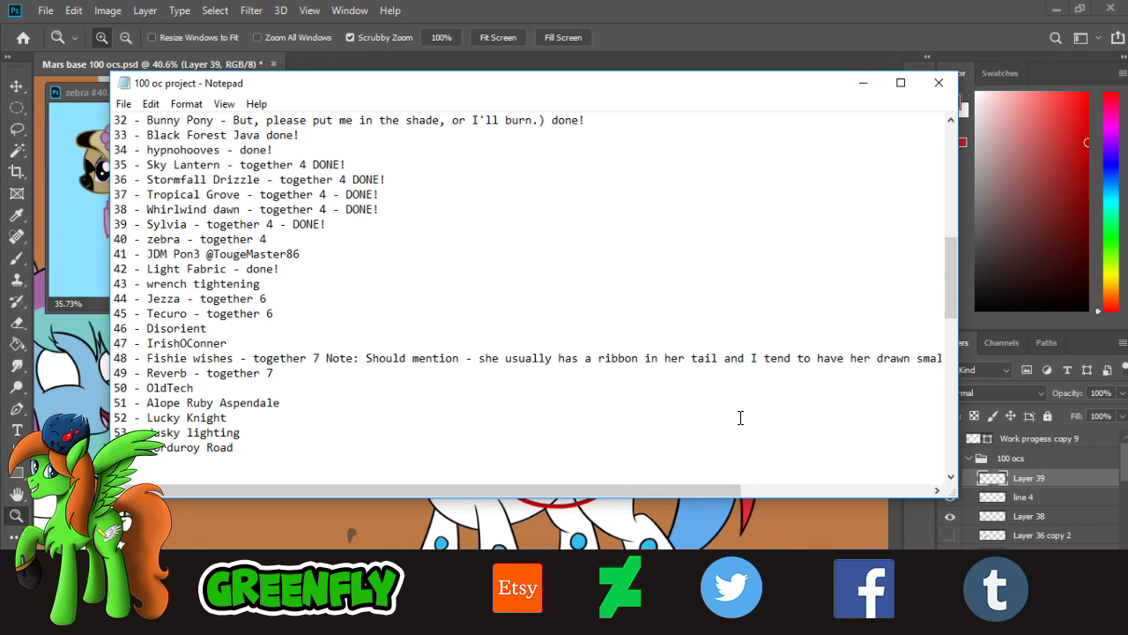
pyautogui.moveTo(955, 283)
pyautogui.mouseDown()
pyautogui.moveTo(955, 174)
pyautogui.moveTo(956, 361)
pyautogui.moveTo(955, 294)
pyautogui.mouseUp()
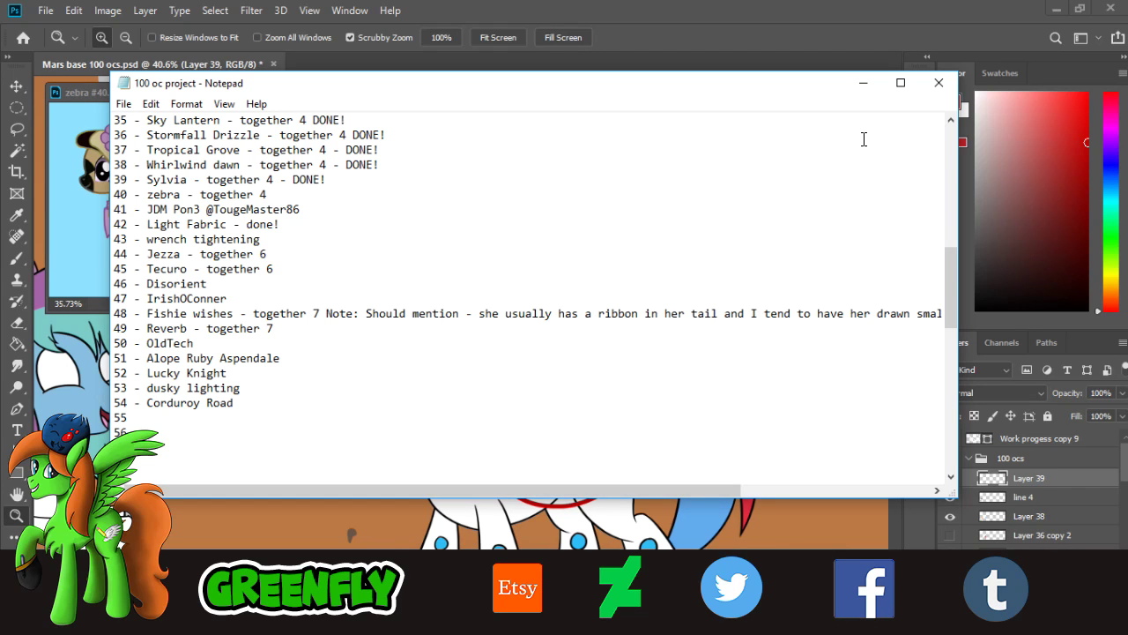
pyautogui.click(863, 83)
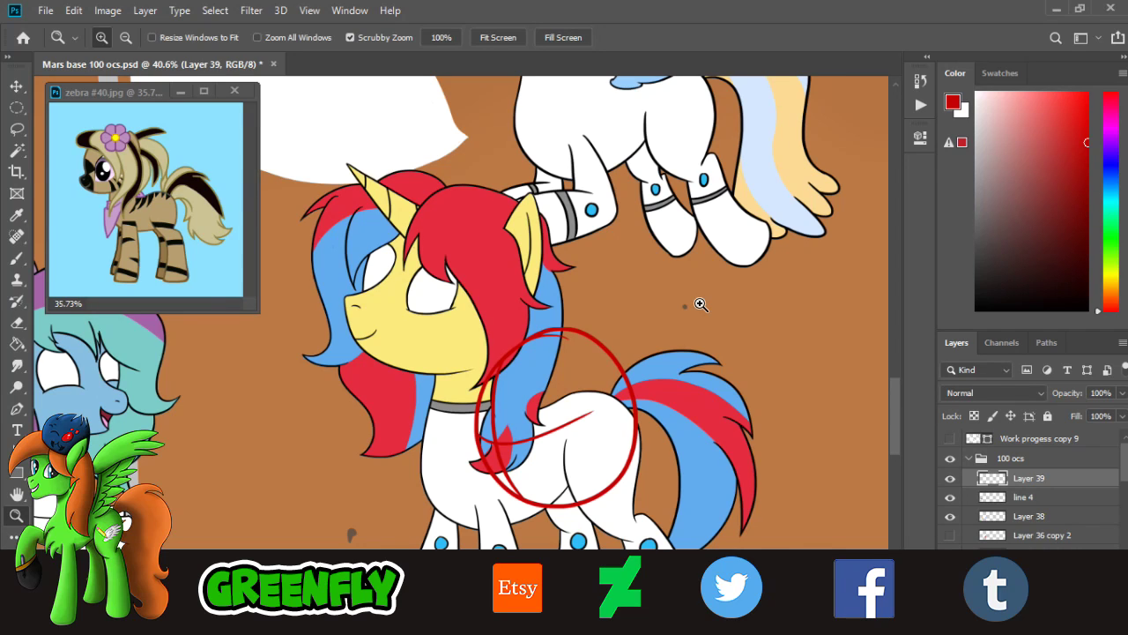
pyautogui.click(560, 499)
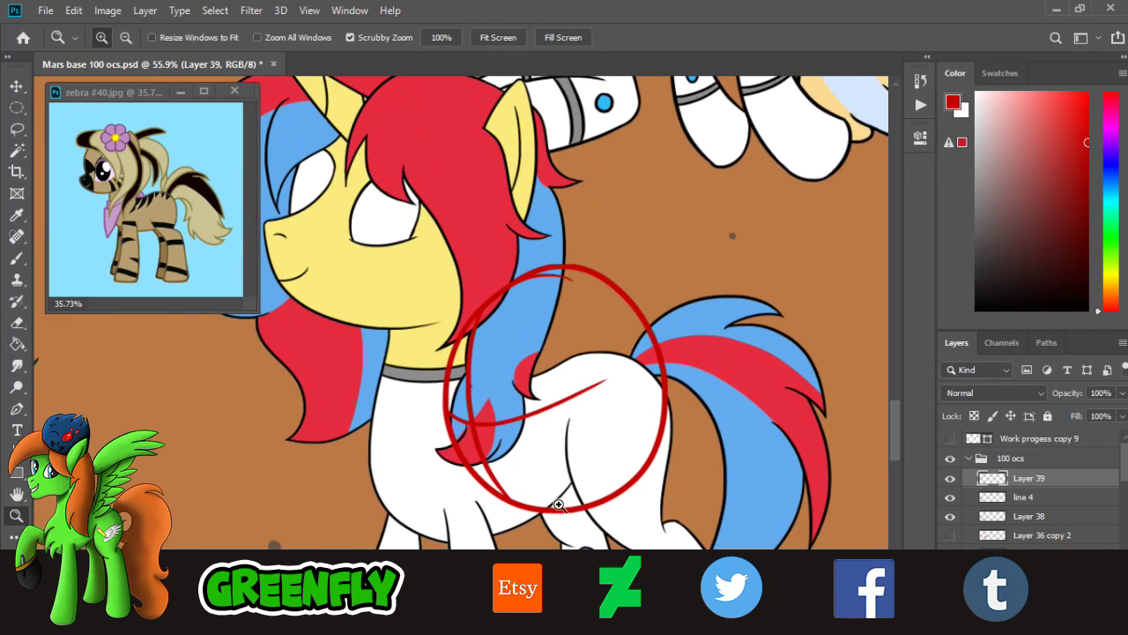
pyautogui.click(560, 502)
pyautogui.click(591, 383)
pyautogui.click(582, 364)
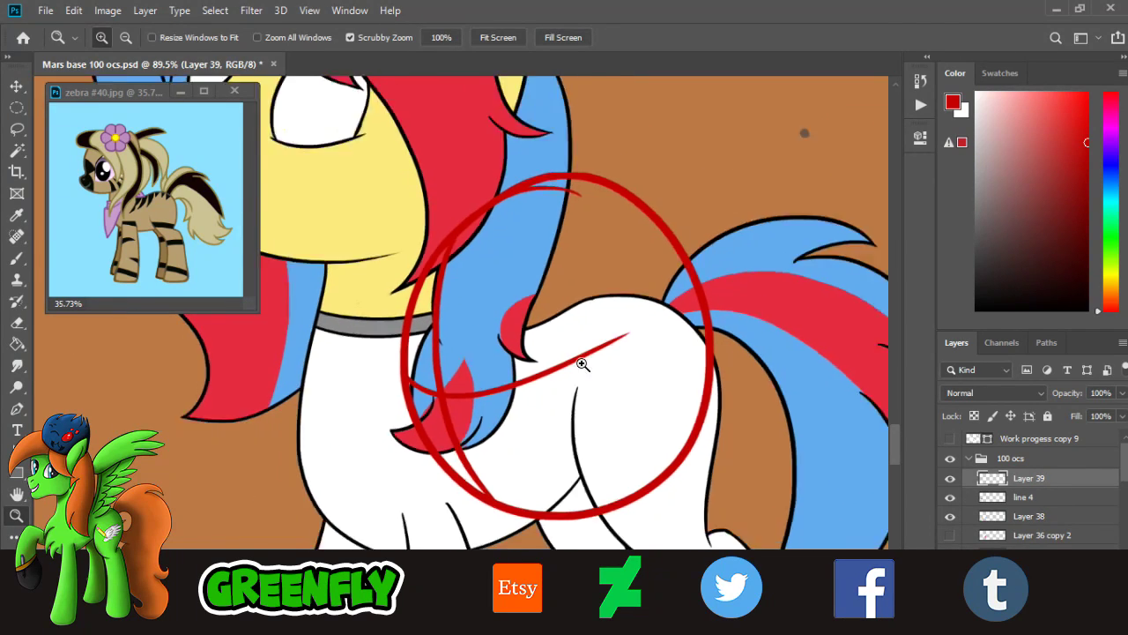
pyautogui.moveTo(581, 364); pyautogui.dragTo(577, 380)
pyautogui.moveTo(602, 418); pyautogui.dragTo(651, 301)
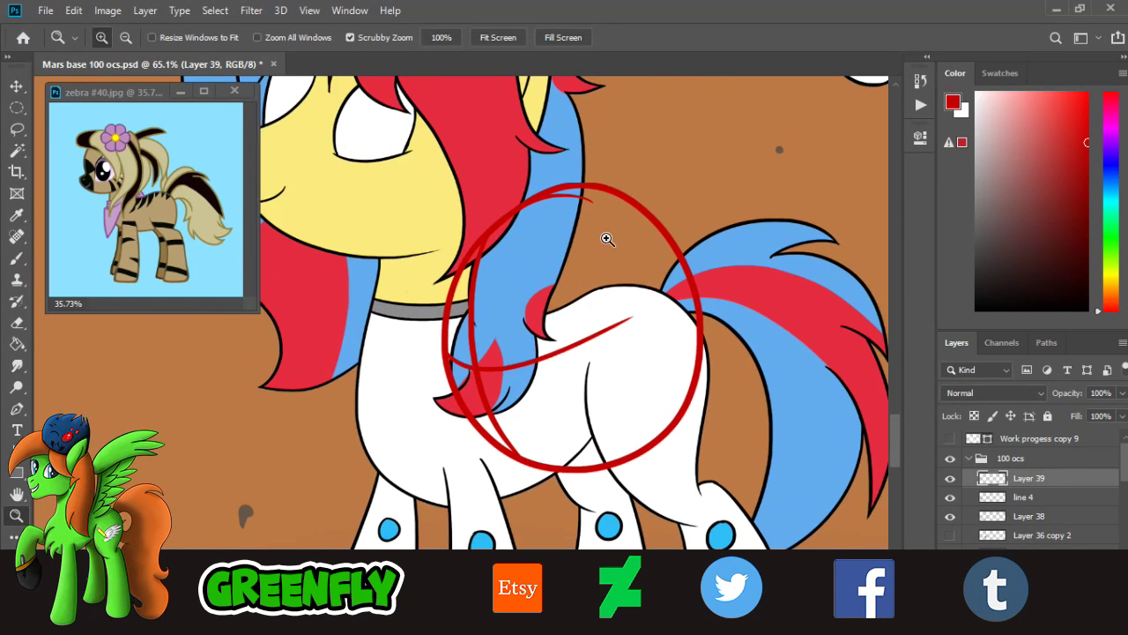
pyautogui.click(607, 238)
pyautogui.click(589, 253)
pyautogui.click(608, 260)
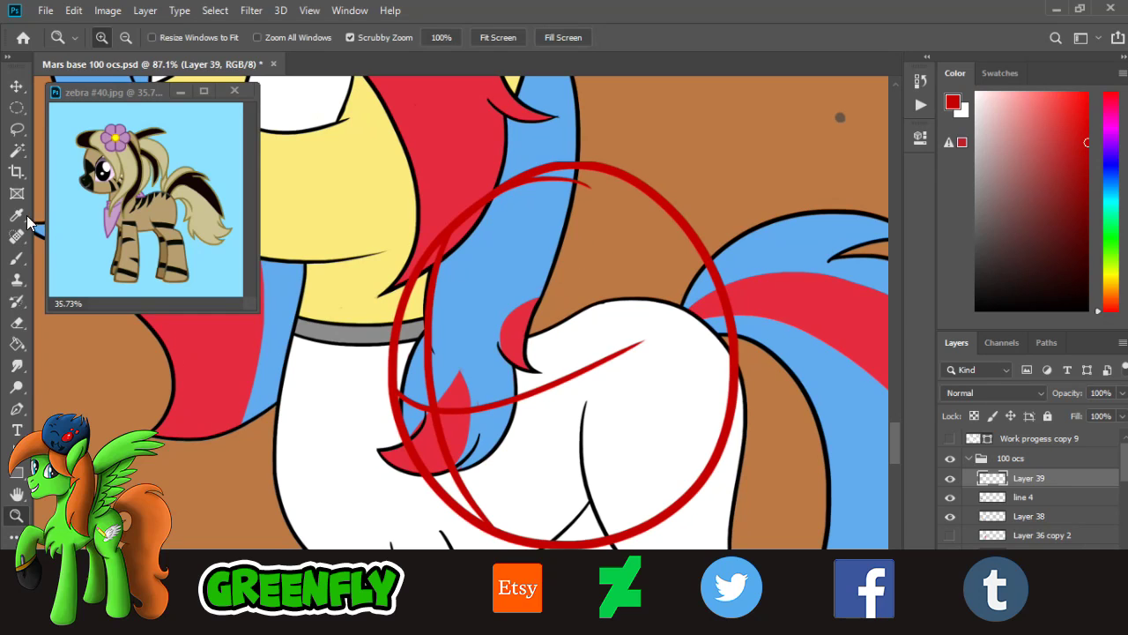
pyautogui.click(22, 255)
pyautogui.moveTo(894, 440); pyautogui.dragTo(897, 458)
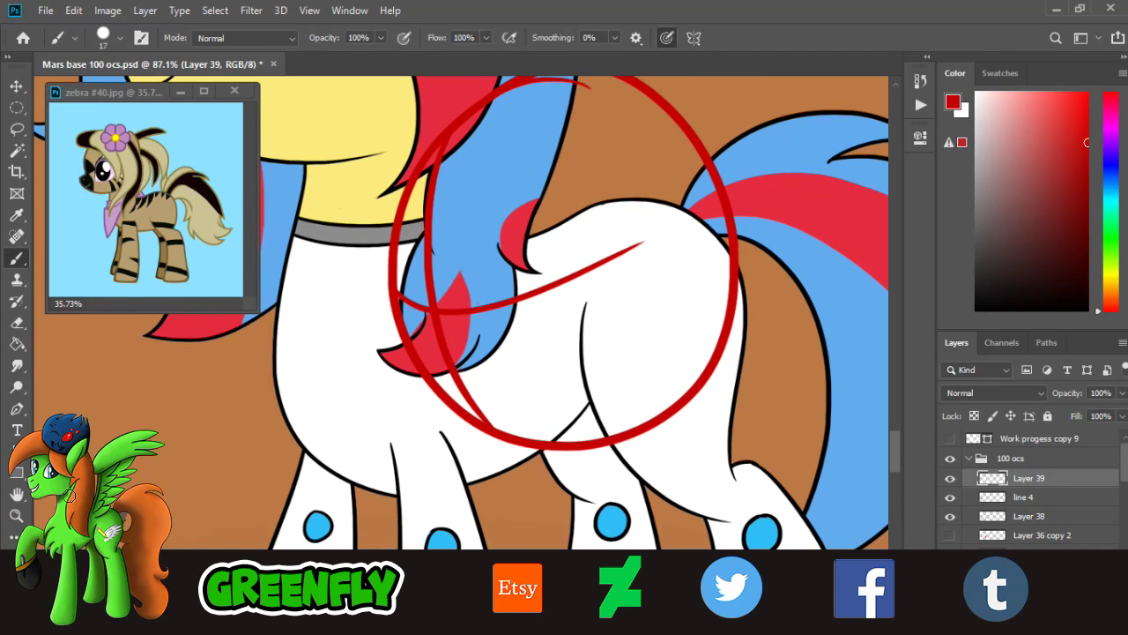
# - Sketch the zebra's muzzle bridge as red curved strokes running from the circle's front edge out over the unicorn's chest
pyautogui.click(19, 516)
pyautogui.moveTo(513, 366); pyautogui.dragTo(455, 364)
pyautogui.moveTo(383, 308); pyautogui.dragTo(415, 321)
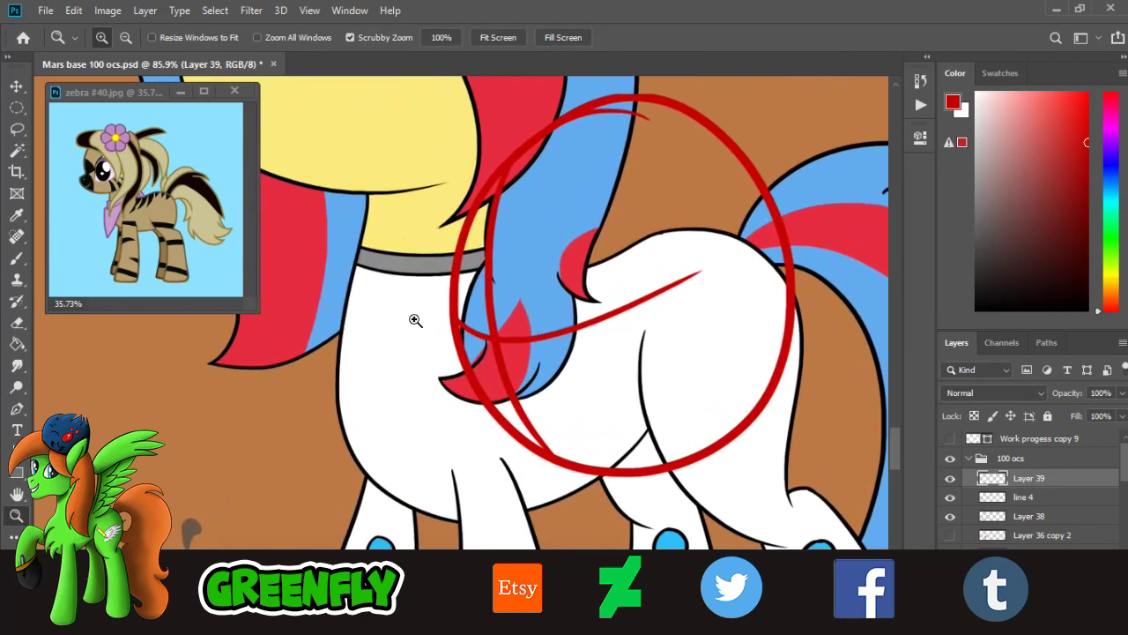
pyautogui.click(16, 257)
pyautogui.moveTo(485, 234); pyautogui.dragTo(411, 357)
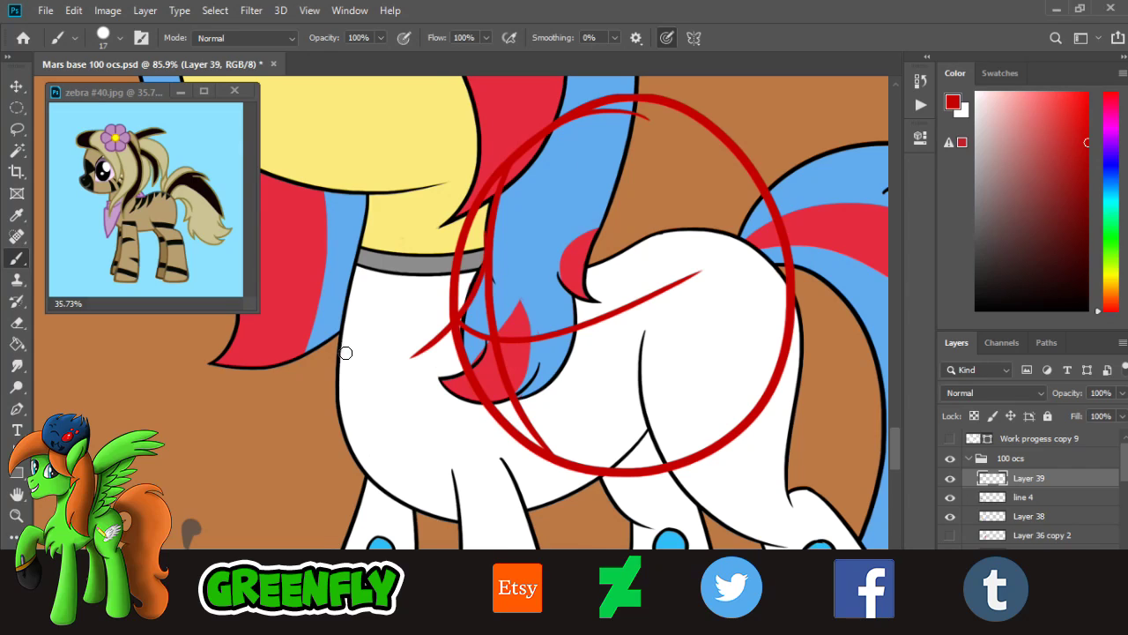
pyautogui.hotkey('ctrl', 'z')
pyautogui.moveTo(486, 235); pyautogui.dragTo(402, 366)
pyautogui.hotkey('ctrl', 'z')
pyautogui.moveTo(485, 258); pyautogui.dragTo(388, 336)
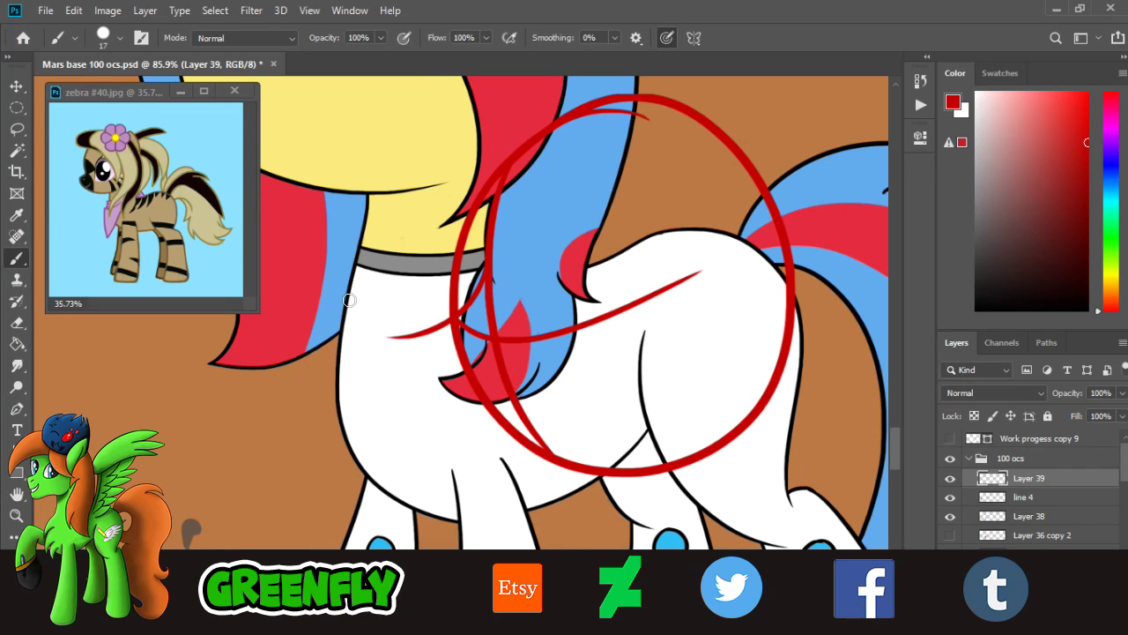
pyautogui.hotkey('ctrl', 'z')
pyautogui.moveTo(488, 248); pyautogui.dragTo(417, 332)
pyautogui.hotkey('ctrl', 'z')
pyautogui.moveTo(487, 234); pyautogui.dragTo(425, 330)
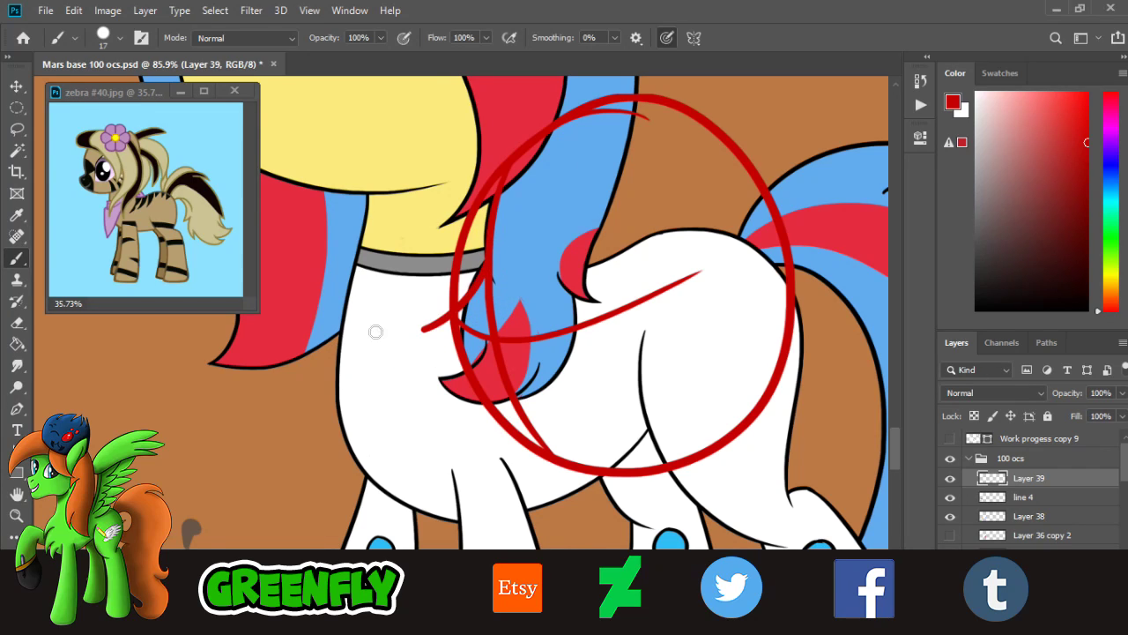
pyautogui.hotkey('ctrl', 'z')
pyautogui.moveTo(488, 239); pyautogui.dragTo(407, 347)
pyautogui.hotkey('ctrl', 'z')
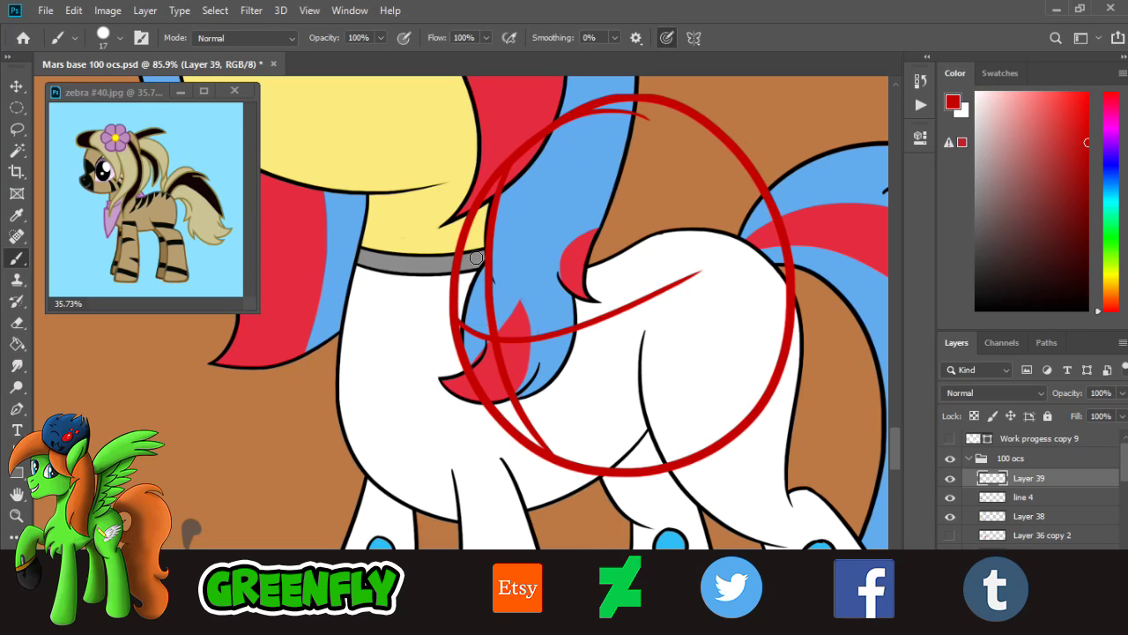
pyautogui.moveTo(485, 265); pyautogui.dragTo(357, 339)
pyautogui.hotkey('ctrl', 'z')
pyautogui.moveTo(486, 245); pyautogui.dragTo(379, 310)
pyautogui.hotkey('ctrl', 'z')
pyautogui.moveTo(488, 251)
pyautogui.mouseDown()
pyautogui.moveTo(377, 355)
pyautogui.moveTo(424, 336)
pyautogui.moveTo(404, 348)
pyautogui.mouseUp()
pyautogui.hotkey('ctrl', 'z')
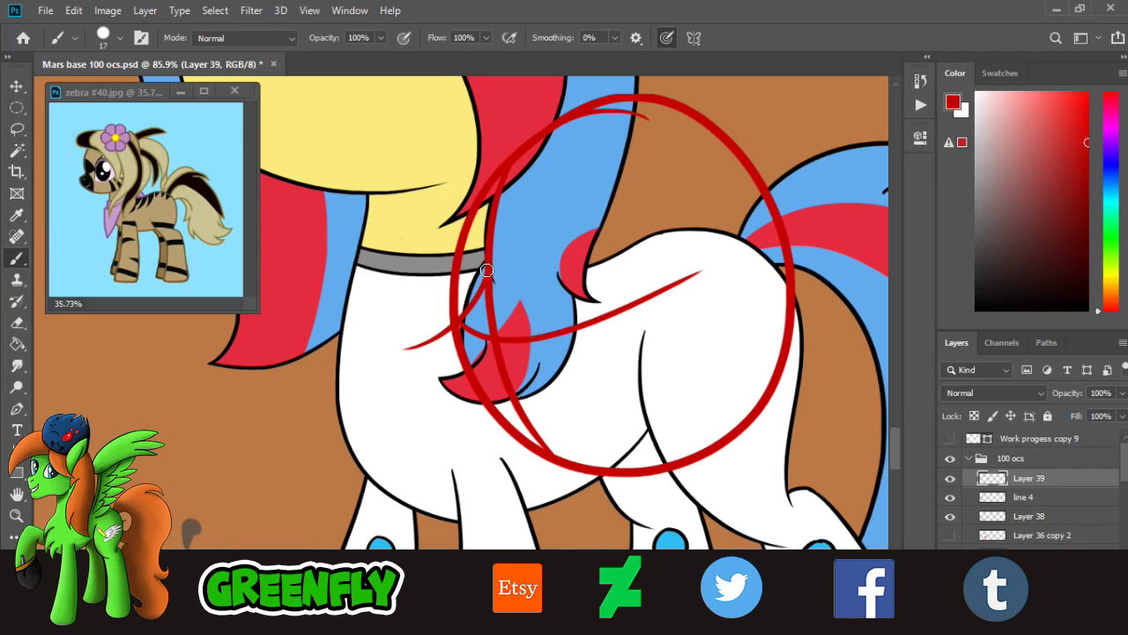
pyautogui.moveTo(487, 270); pyautogui.dragTo(413, 332)
# - Sketch the front of the zebra's muzzle and its jawline, curving down and joining the bottom of the red circle
pyautogui.moveTo(471, 295)
pyautogui.mouseDown()
pyautogui.moveTo(403, 339)
pyautogui.moveTo(439, 427)
pyautogui.mouseUp()
pyautogui.moveTo(411, 351); pyautogui.dragTo(444, 436)
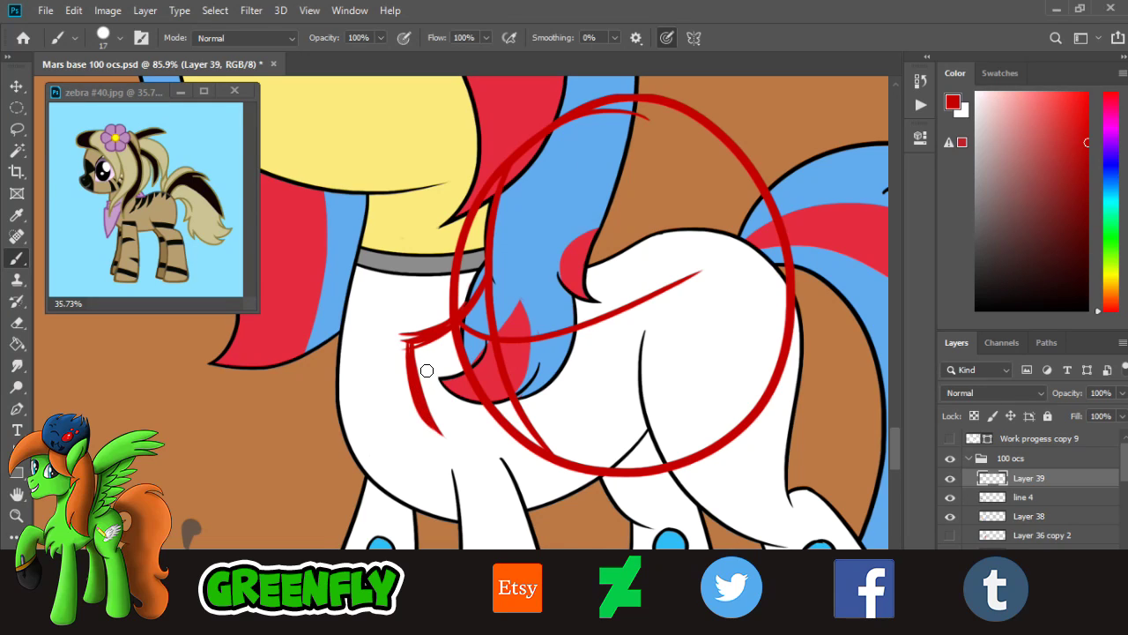
pyautogui.moveTo(414, 347); pyautogui.dragTo(497, 468)
pyautogui.moveTo(419, 347); pyautogui.dragTo(656, 457)
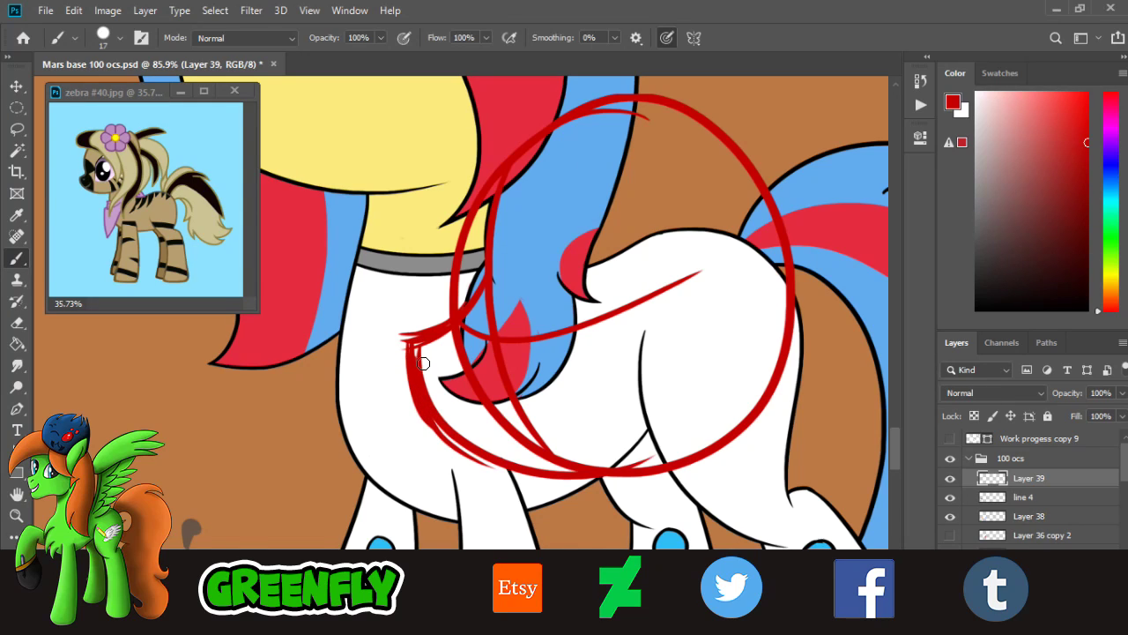
pyautogui.moveTo(423, 363); pyautogui.dragTo(626, 467)
pyautogui.moveTo(507, 452); pyautogui.dragTo(638, 481)
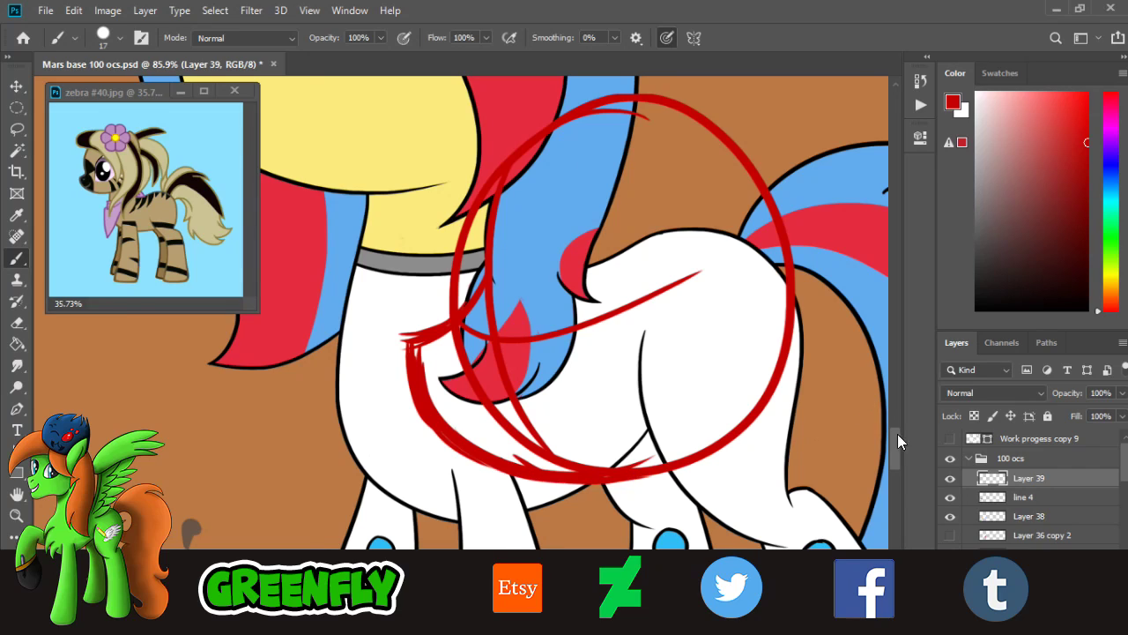
# - Thicken the zebra's forehead outline with red strokes along the circle's front edge, above the muzzle bridge
pyautogui.scroll(3, 898, 438)
pyautogui.moveTo(451, 391)
pyautogui.mouseDown()
pyautogui.moveTo(442, 362)
pyautogui.moveTo(460, 275)
pyautogui.mouseUp()
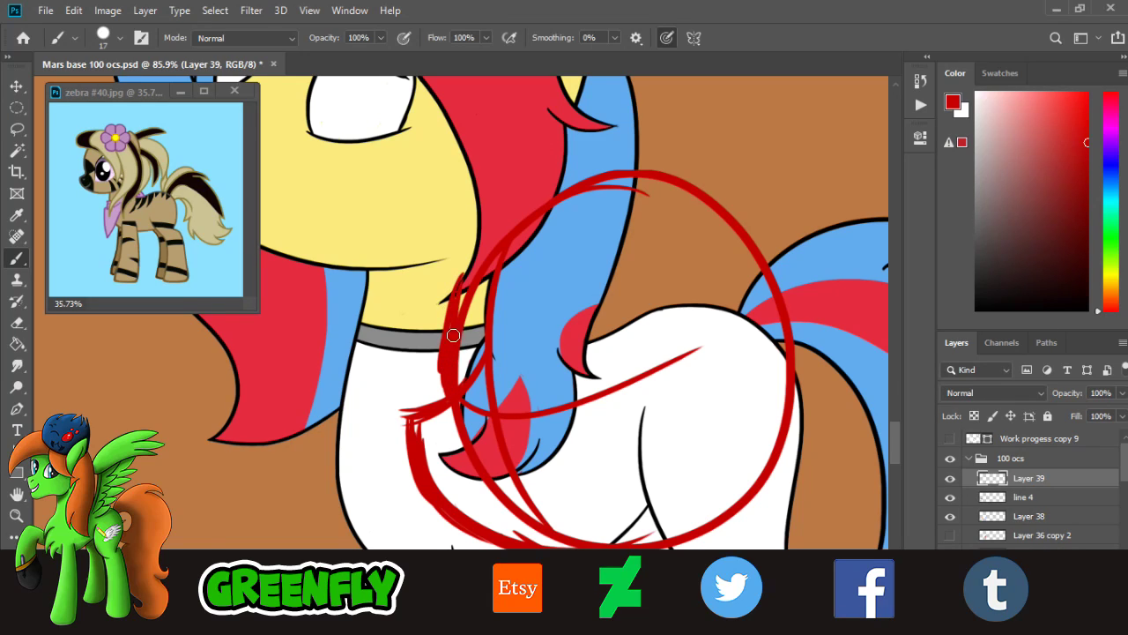
pyautogui.moveTo(452, 339); pyautogui.dragTo(510, 243)
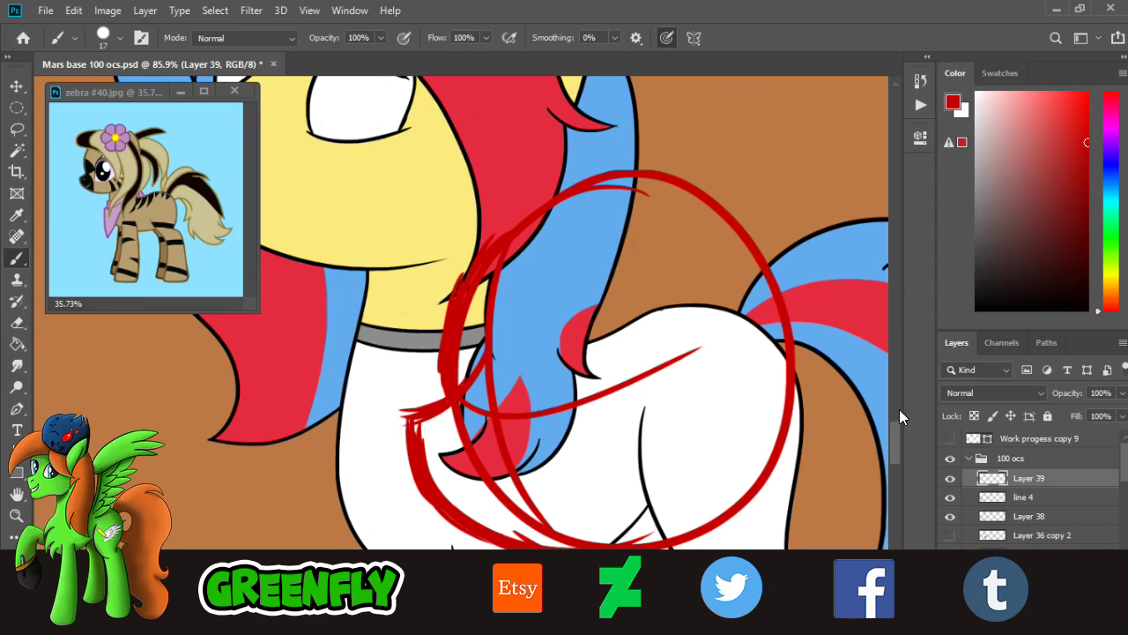
pyautogui.moveTo(892, 442)
pyautogui.mouseDown()
pyautogui.moveTo(894, 427)
pyautogui.moveTo(885, 430)
pyautogui.moveTo(897, 432)
pyautogui.mouseUp()
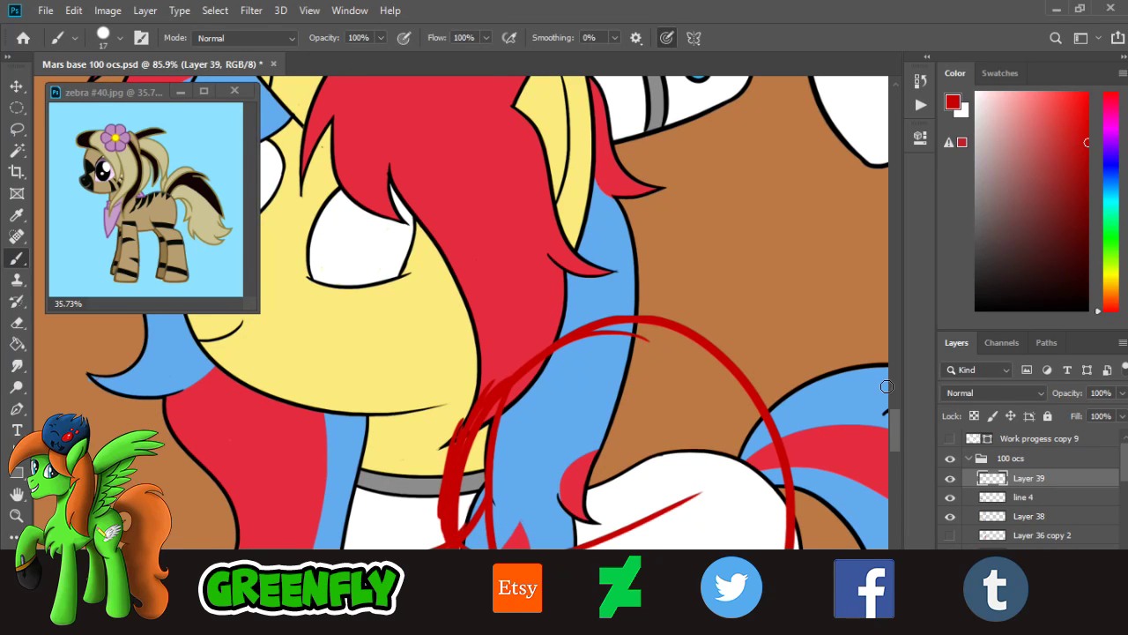
pyautogui.moveTo(899, 425); pyautogui.dragTo(899, 431)
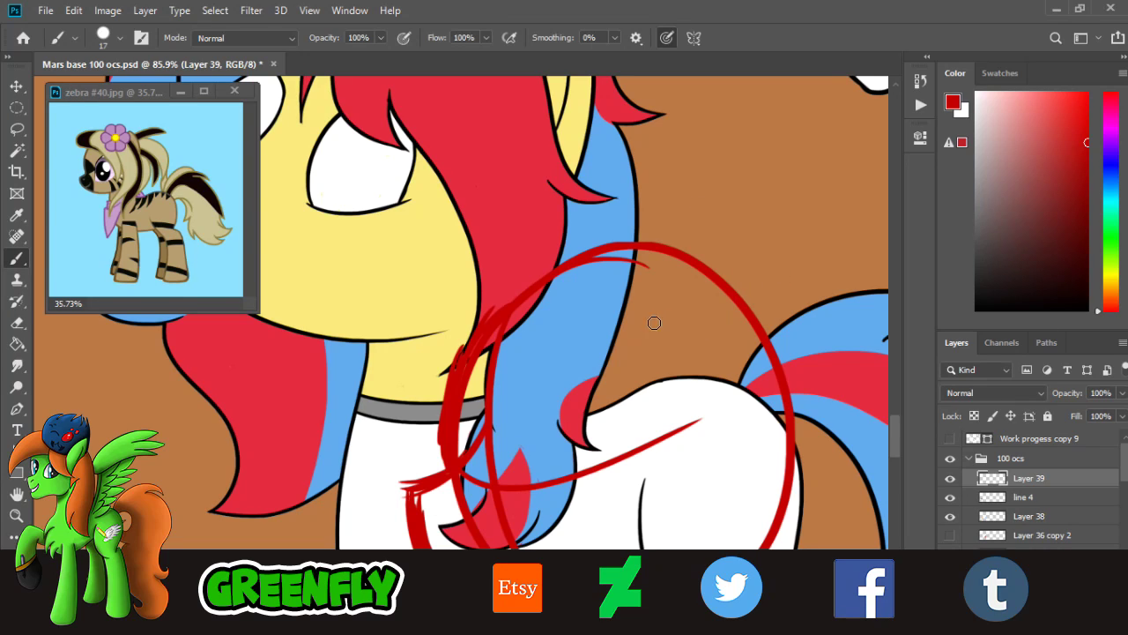
# - Sketch the zebra's pointed ear in red on top of the head circle, extending its rear edge down across the circle
pyautogui.moveTo(654, 315); pyautogui.dragTo(704, 201)
pyautogui.hotkey('ctrl', 'z')
pyautogui.moveTo(661, 311); pyautogui.dragTo(686, 205)
pyautogui.hotkey('ctrl', 'z')
pyautogui.moveTo(654, 316); pyautogui.dragTo(692, 178)
pyautogui.moveTo(661, 244)
pyautogui.mouseDown()
pyautogui.moveTo(692, 174)
pyautogui.moveTo(749, 295)
pyautogui.mouseUp()
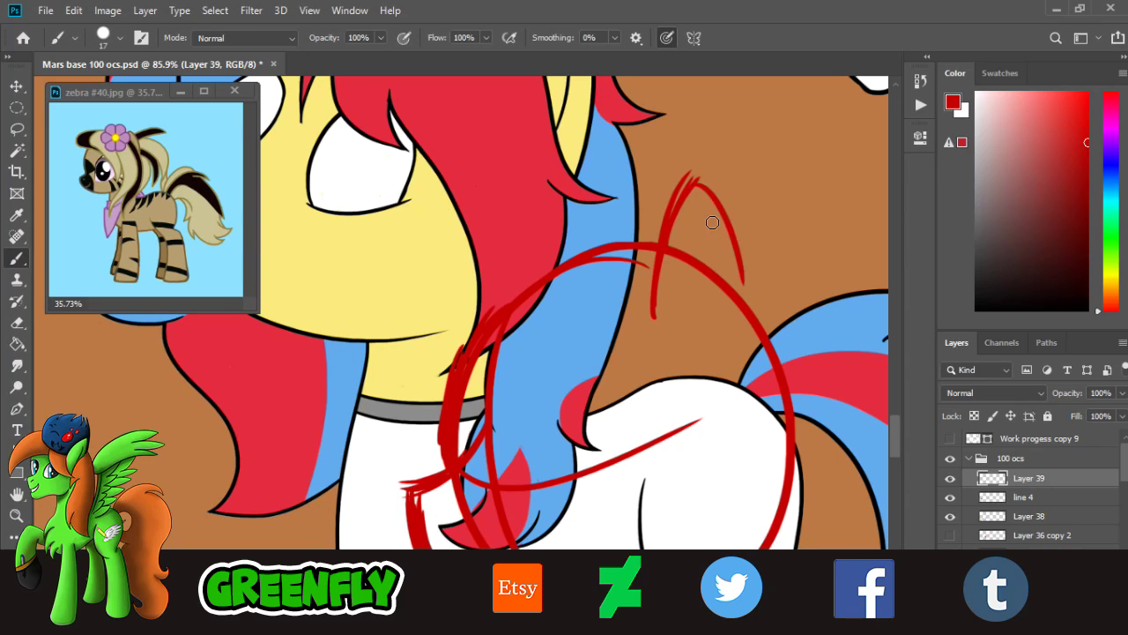
pyautogui.moveTo(708, 179); pyautogui.dragTo(751, 362)
pyautogui.moveTo(717, 225); pyautogui.dragTo(741, 392)
pyautogui.moveTo(740, 289); pyautogui.dragTo(740, 372)
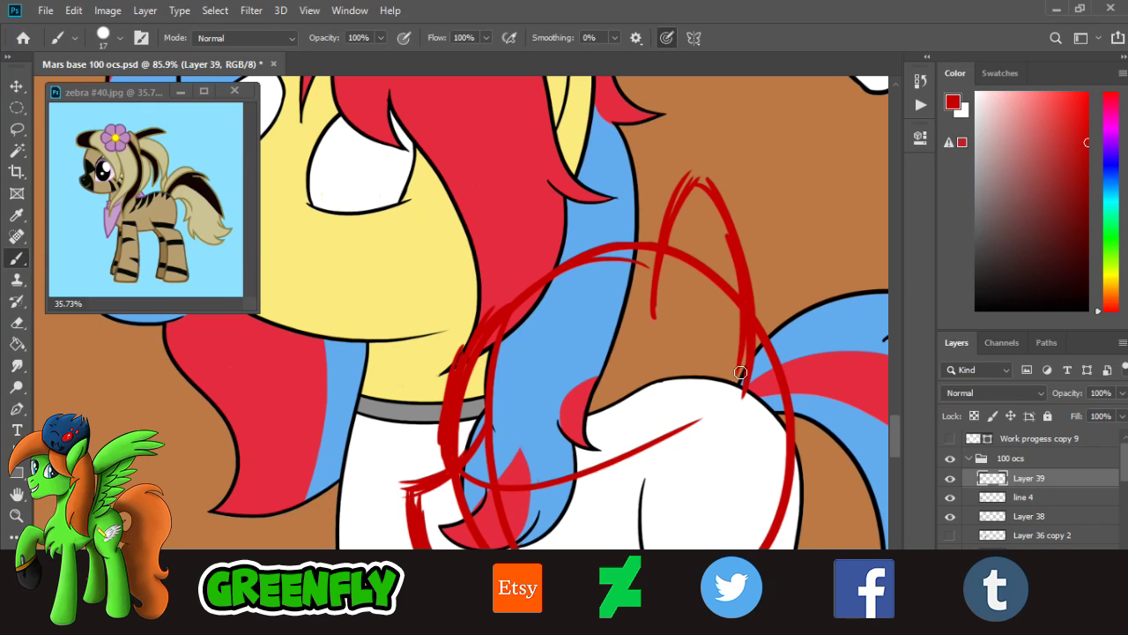
# - Examine the zebra head sketch's size and proportions against the unicorn at several magnifications
pyautogui.scroll(-5, 897, 435)
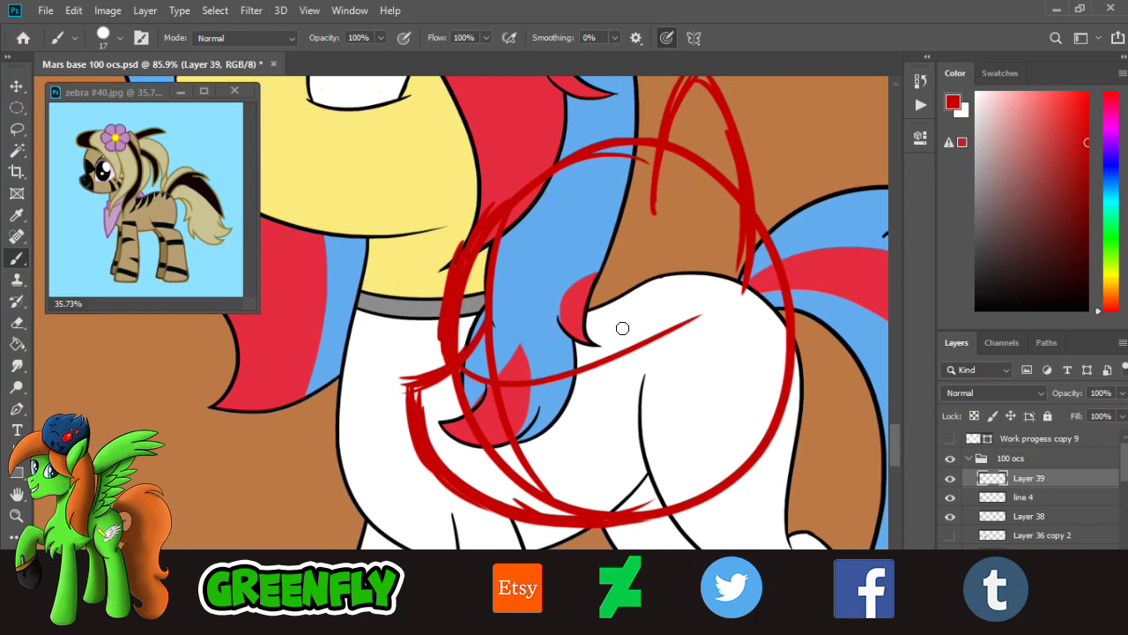
pyautogui.click(17, 516)
pyautogui.moveTo(561, 303); pyautogui.dragTo(528, 305)
pyautogui.moveTo(597, 335); pyautogui.dragTo(557, 324)
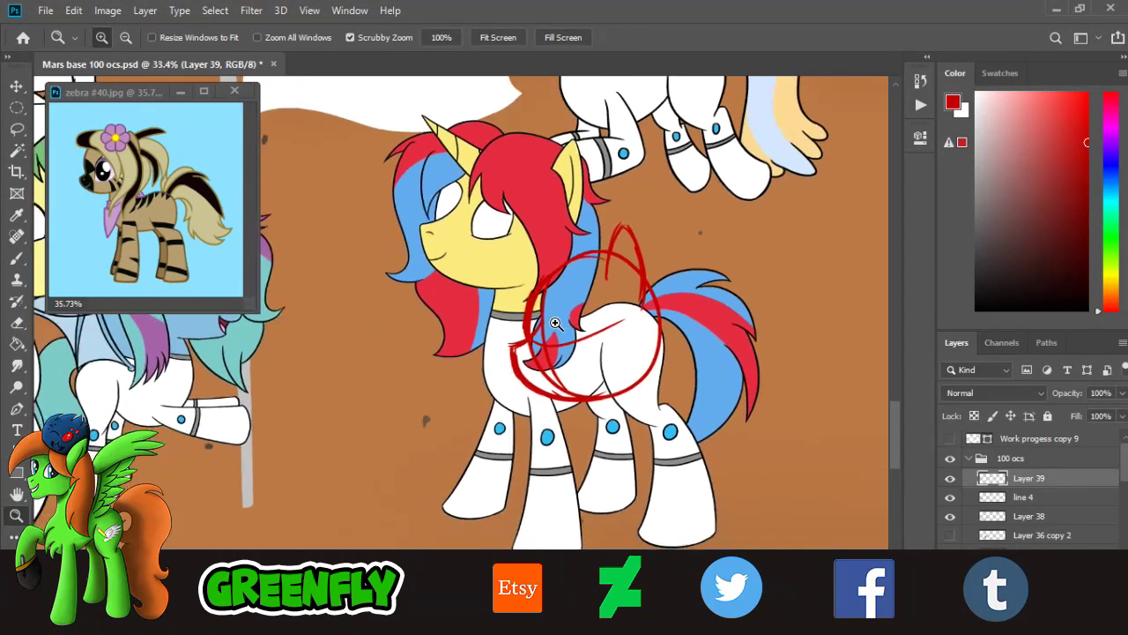
pyautogui.scroll(2, 675, 411)
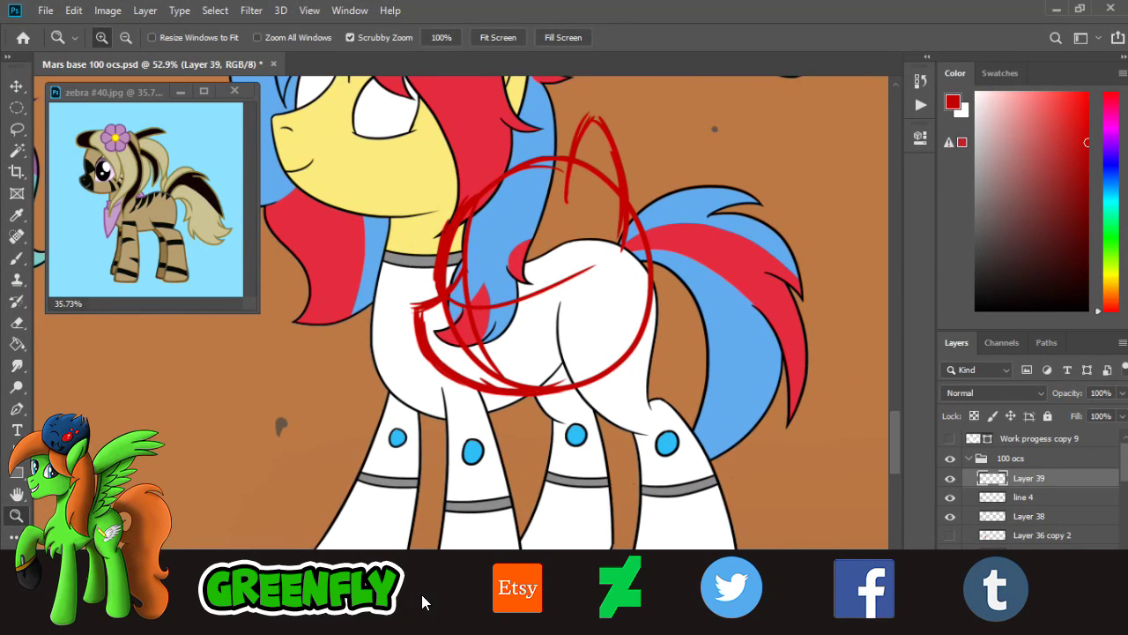
pyautogui.hscroll(5, 421, 594)
pyautogui.moveTo(643, 427); pyautogui.dragTo(617, 452)
pyautogui.moveTo(683, 492); pyautogui.dragTo(738, 477)
pyautogui.scroll(4, 631, 284)
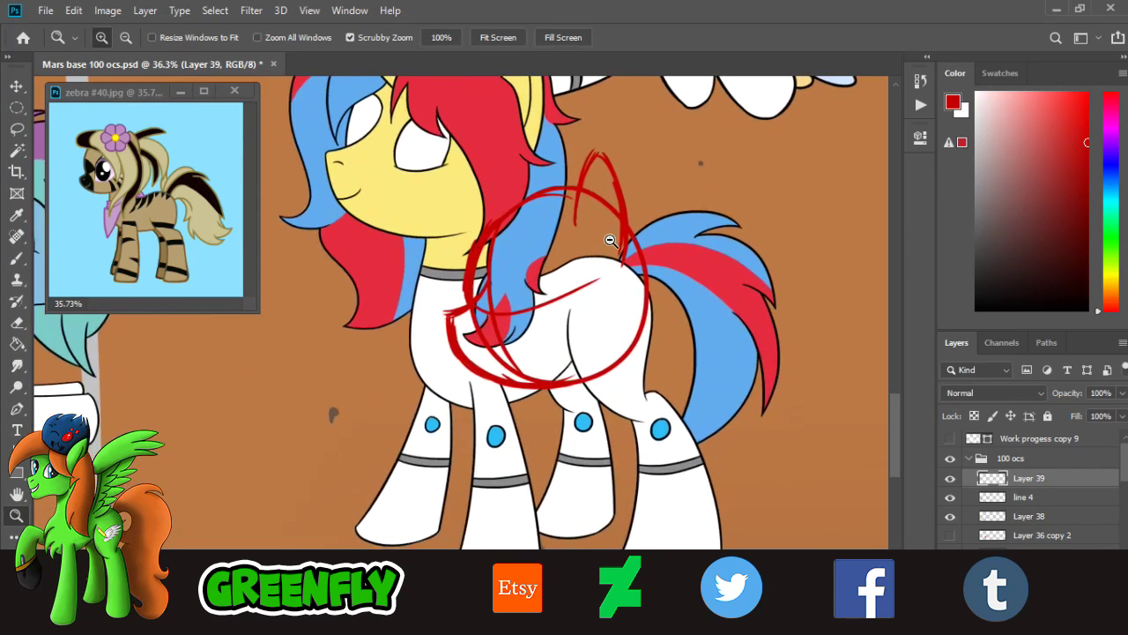
pyautogui.scroll(-3, 559, 315)
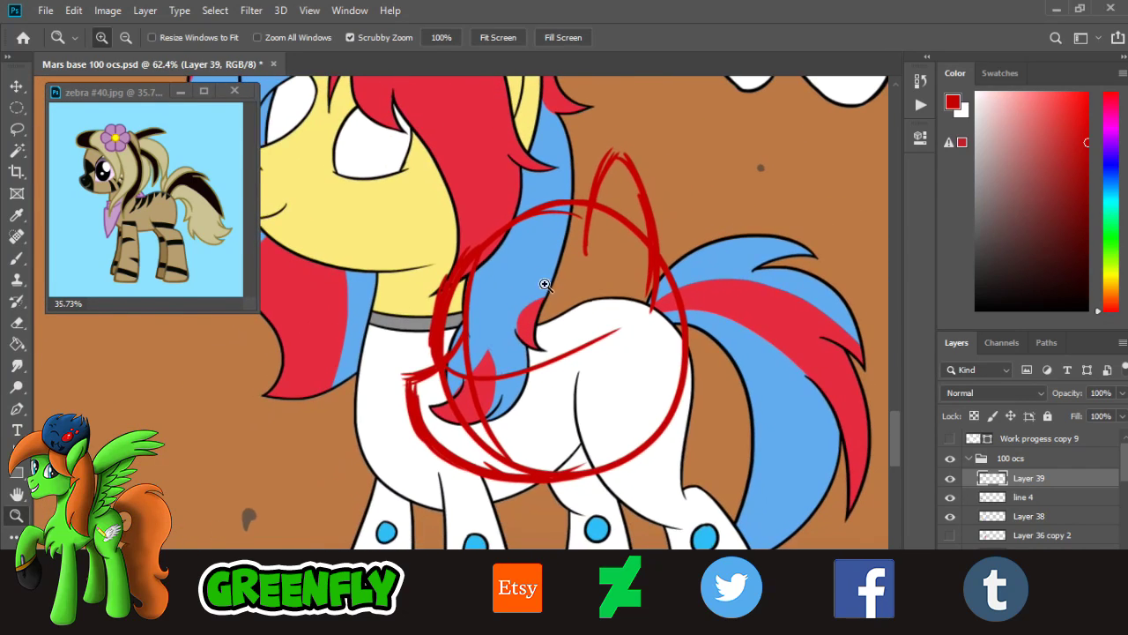
pyautogui.scroll(4, 501, 176)
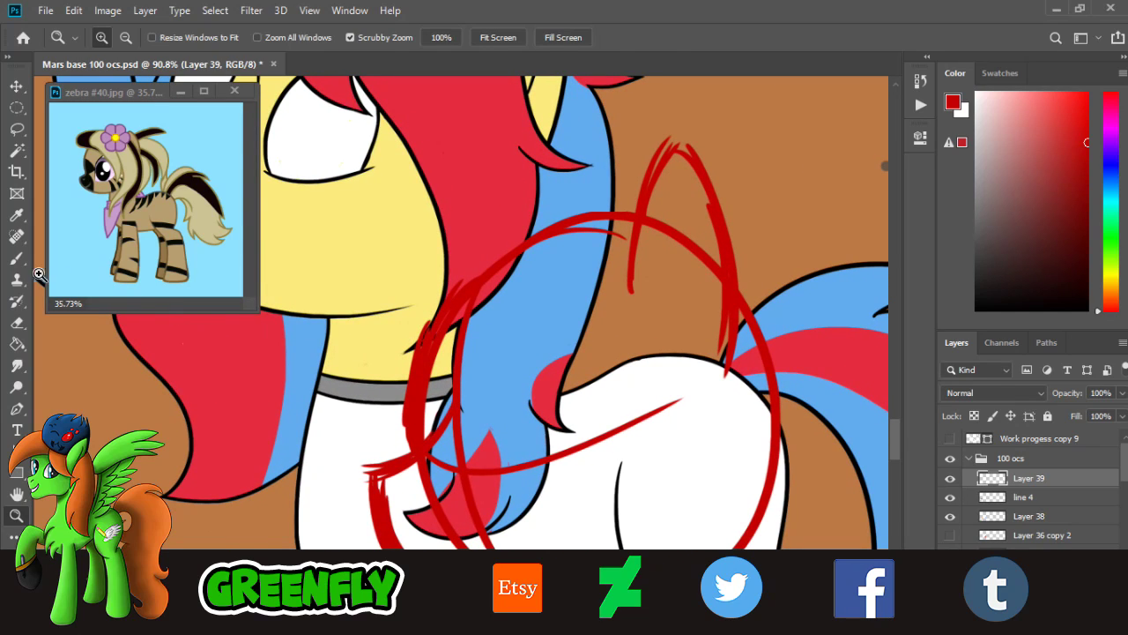
# - Sketch the zebra's eyes in red, a narrow far eye at the face's front edge and a thick oval near eye
pyautogui.click(17, 258)
pyautogui.moveTo(418, 424)
pyautogui.mouseDown()
pyautogui.moveTo(418, 311)
pyautogui.moveTo(415, 425)
pyautogui.moveTo(443, 304)
pyautogui.moveTo(434, 292)
pyautogui.moveTo(426, 408)
pyautogui.moveTo(446, 375)
pyautogui.moveTo(434, 366)
pyautogui.moveTo(416, 392)
pyautogui.moveTo(445, 428)
pyautogui.moveTo(426, 434)
pyautogui.moveTo(442, 365)
pyautogui.moveTo(447, 377)
pyautogui.moveTo(432, 378)
pyautogui.moveTo(452, 354)
pyautogui.moveTo(454, 383)
pyautogui.mouseUp()
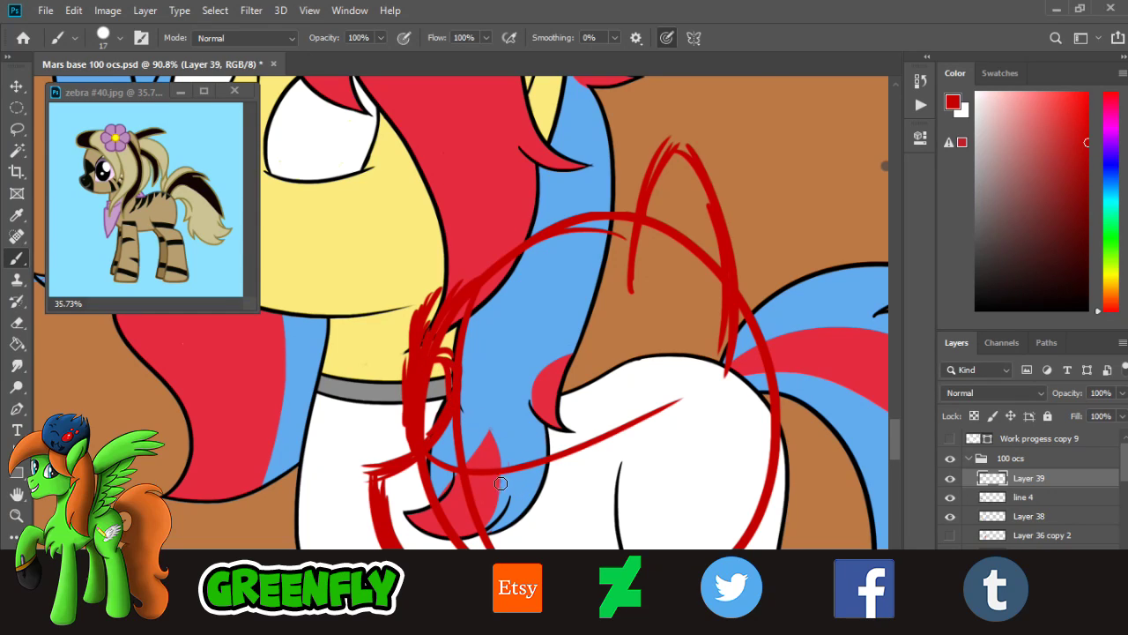
pyautogui.moveTo(490, 483)
pyautogui.mouseDown()
pyautogui.moveTo(615, 449)
pyautogui.moveTo(522, 487)
pyautogui.moveTo(569, 455)
pyautogui.moveTo(509, 475)
pyautogui.moveTo(506, 423)
pyautogui.moveTo(501, 469)
pyautogui.moveTo(535, 375)
pyautogui.moveTo(496, 434)
pyautogui.moveTo(579, 403)
pyautogui.mouseUp()
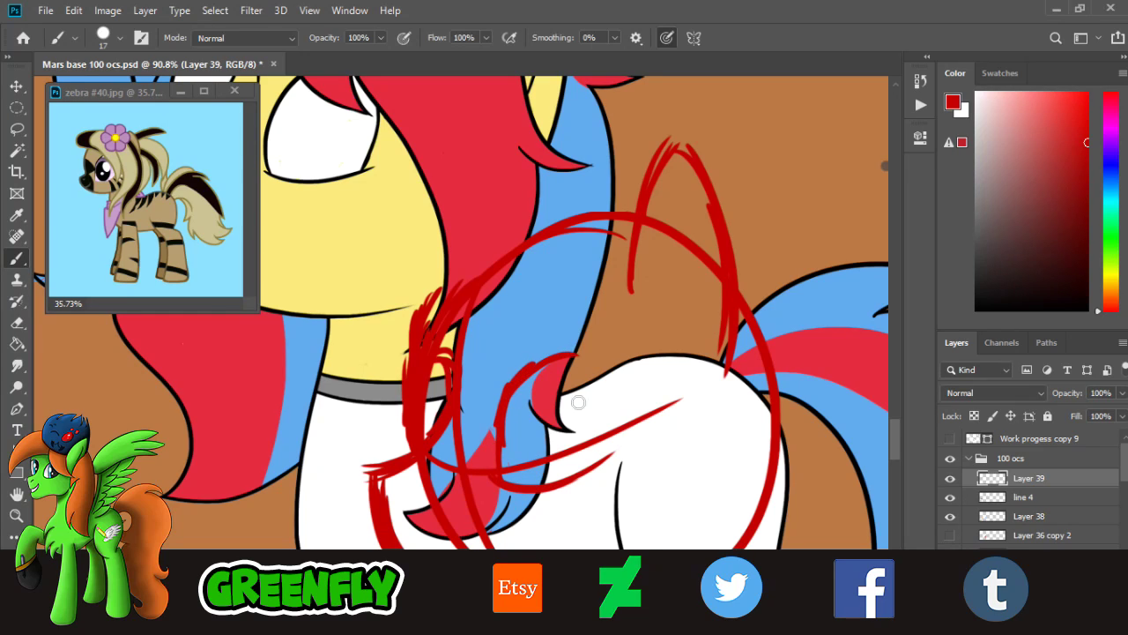
pyautogui.moveTo(499, 469); pyautogui.dragTo(565, 354)
pyautogui.moveTo(531, 392); pyautogui.dragTo(578, 379)
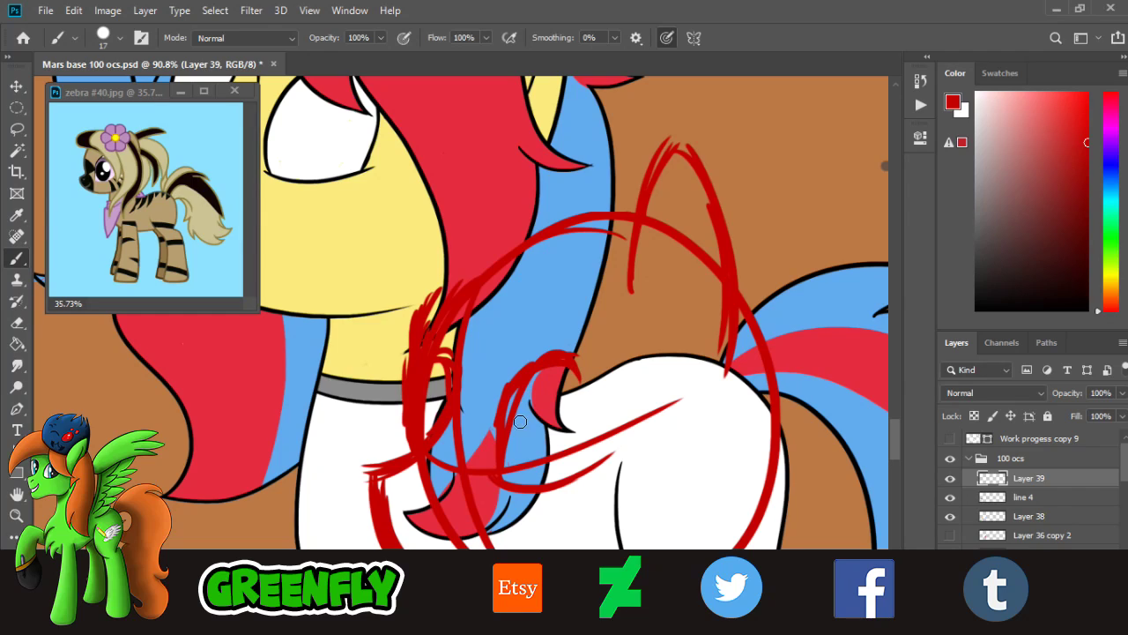
pyautogui.moveTo(506, 439)
pyautogui.mouseDown()
pyautogui.moveTo(575, 374)
pyautogui.moveTo(597, 425)
pyautogui.mouseUp()
pyautogui.moveTo(564, 359)
pyautogui.mouseDown()
pyautogui.moveTo(594, 439)
pyautogui.moveTo(585, 358)
pyautogui.moveTo(586, 433)
pyautogui.moveTo(560, 372)
pyautogui.moveTo(596, 388)
pyautogui.moveTo(602, 418)
pyautogui.mouseUp()
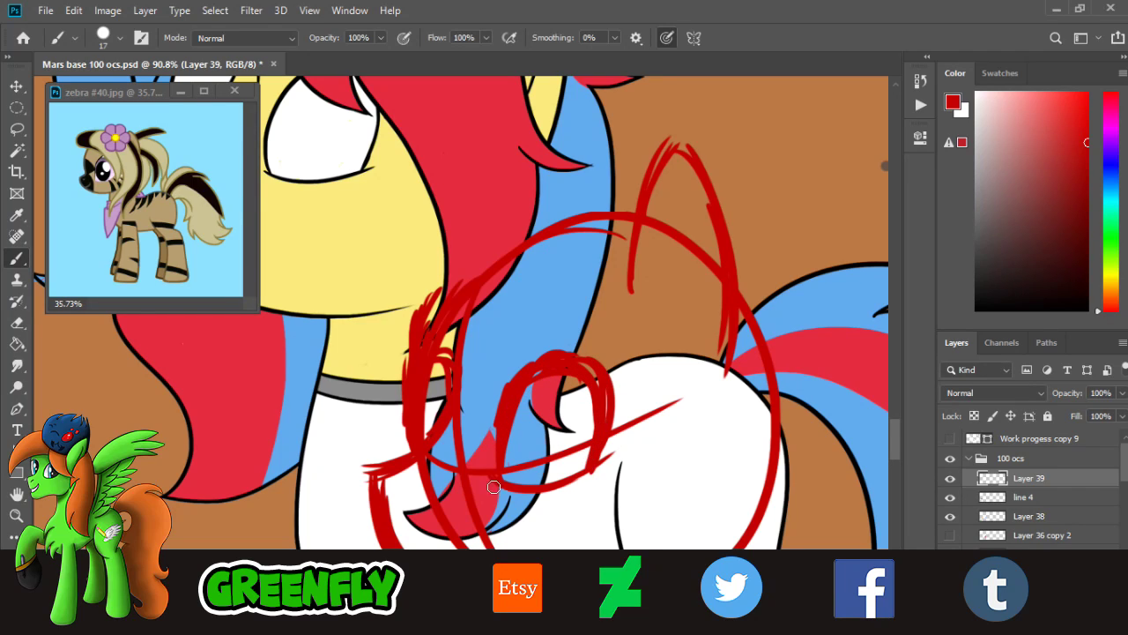
pyautogui.moveTo(495, 487)
pyautogui.mouseDown()
pyautogui.moveTo(554, 458)
pyautogui.moveTo(502, 440)
pyautogui.moveTo(509, 473)
pyautogui.mouseUp()
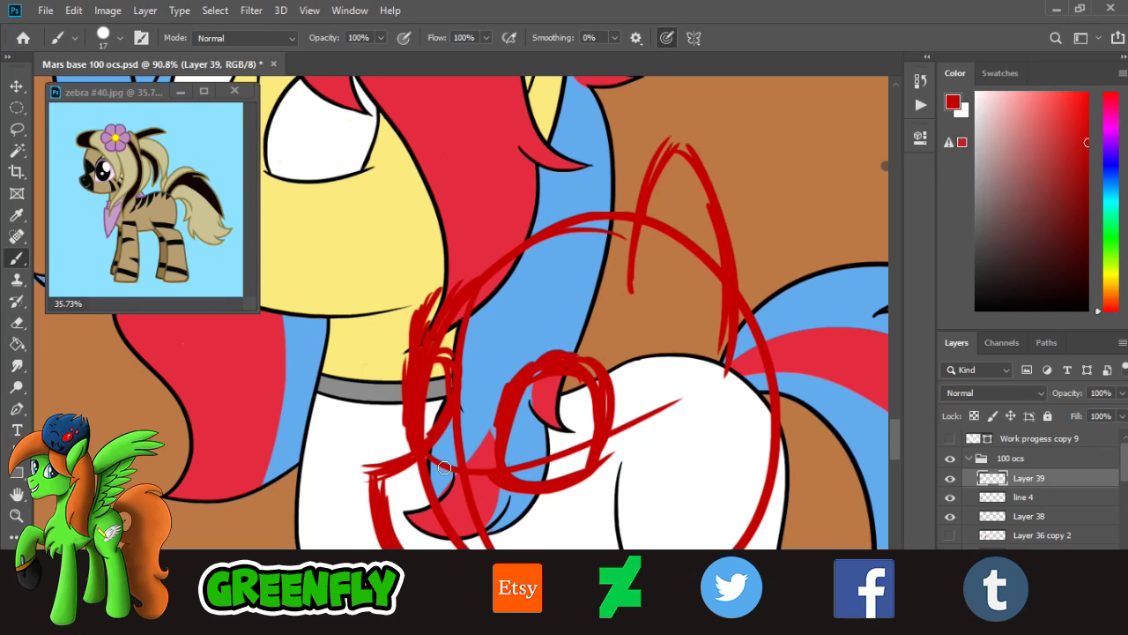
# - Sketch a curved inner-ear line inside the zebra's pointed ear, redoing the stroke until it fits
pyautogui.press('z')
pyautogui.moveTo(601, 335); pyautogui.dragTo(592, 326)
pyautogui.click(591, 325)
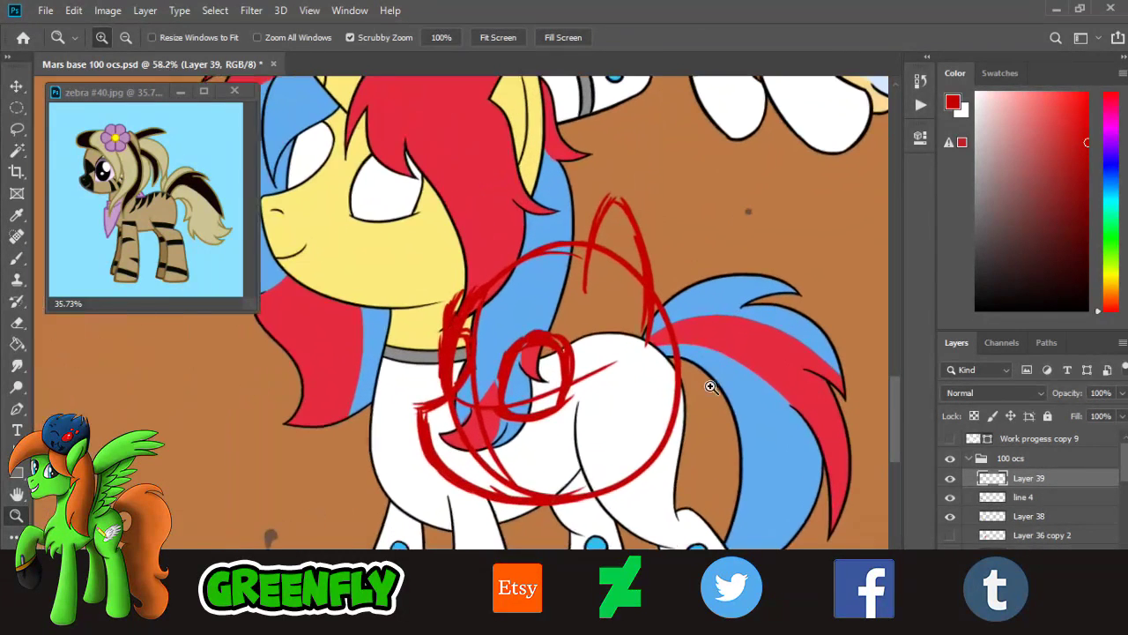
pyautogui.click(670, 405)
pyautogui.click(631, 415)
pyautogui.click(16, 257)
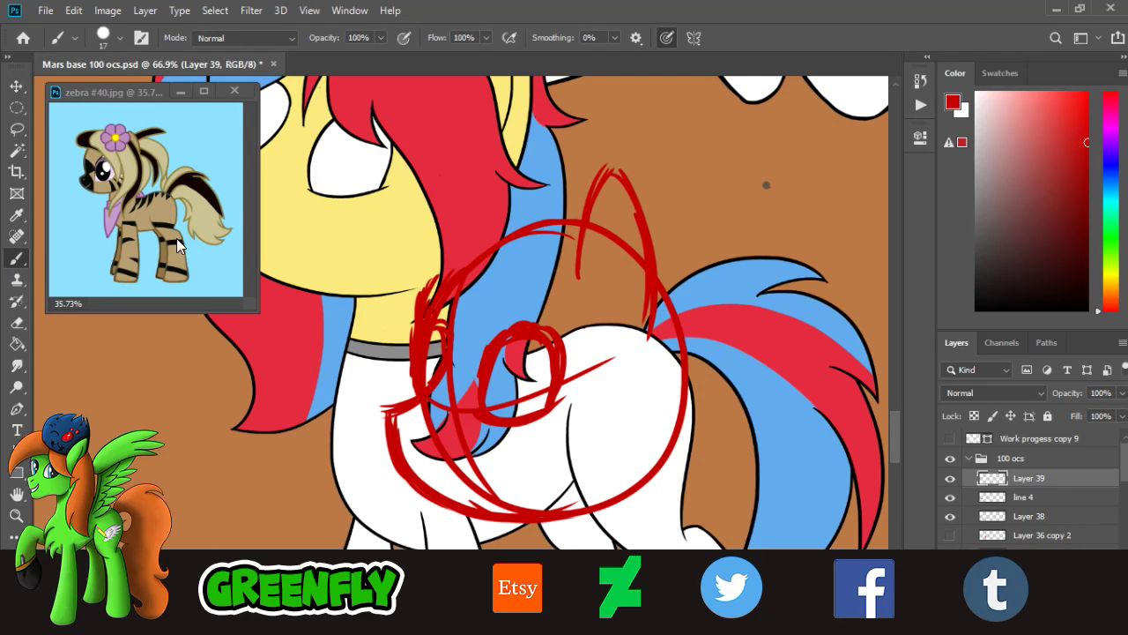
pyautogui.moveTo(617, 214); pyautogui.dragTo(625, 298)
pyautogui.hotkey('ctrl', 'z')
pyautogui.moveTo(610, 199); pyautogui.dragTo(634, 311)
pyautogui.hotkey('ctrl', 'z')
pyautogui.moveTo(614, 208); pyautogui.dragTo(628, 305)
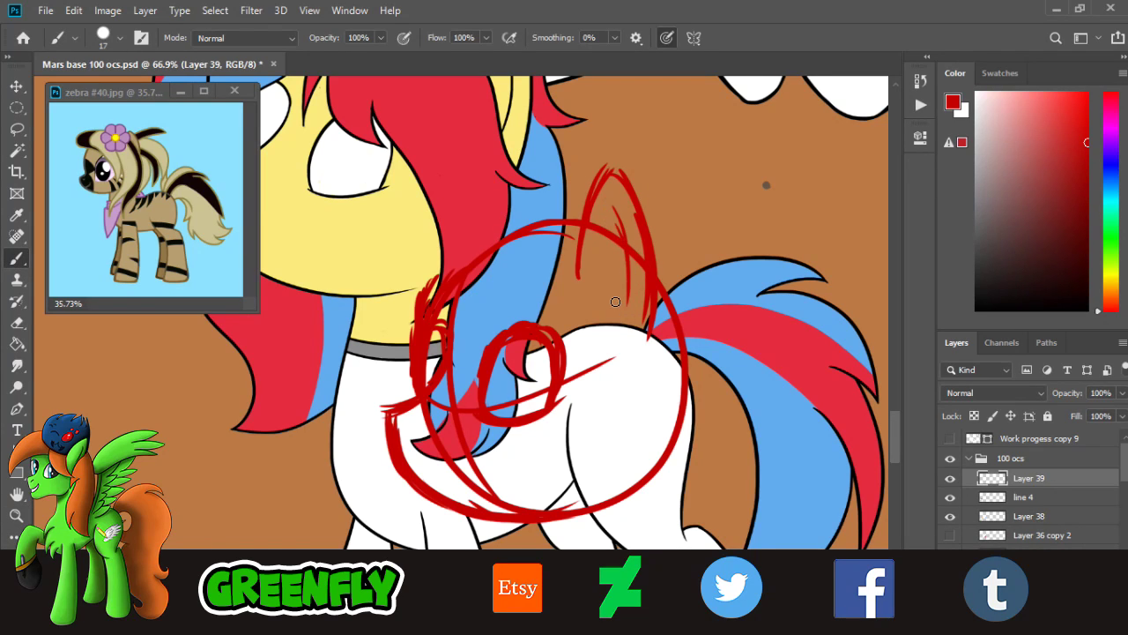
# - Sketch a small nostril mark and a short mouth line on the zebra's muzzle
pyautogui.moveTo(413, 439)
pyautogui.mouseDown()
pyautogui.moveTo(409, 425)
pyautogui.moveTo(418, 433)
pyautogui.mouseUp()
pyautogui.moveTo(416, 481)
pyautogui.mouseDown()
pyautogui.moveTo(464, 479)
pyautogui.moveTo(432, 488)
pyautogui.moveTo(458, 464)
pyautogui.mouseUp()
pyautogui.hotkey('ctrl', 'z')
pyautogui.hotkey('ctrl', 'z')
pyautogui.hotkey('ctrl', 'z')
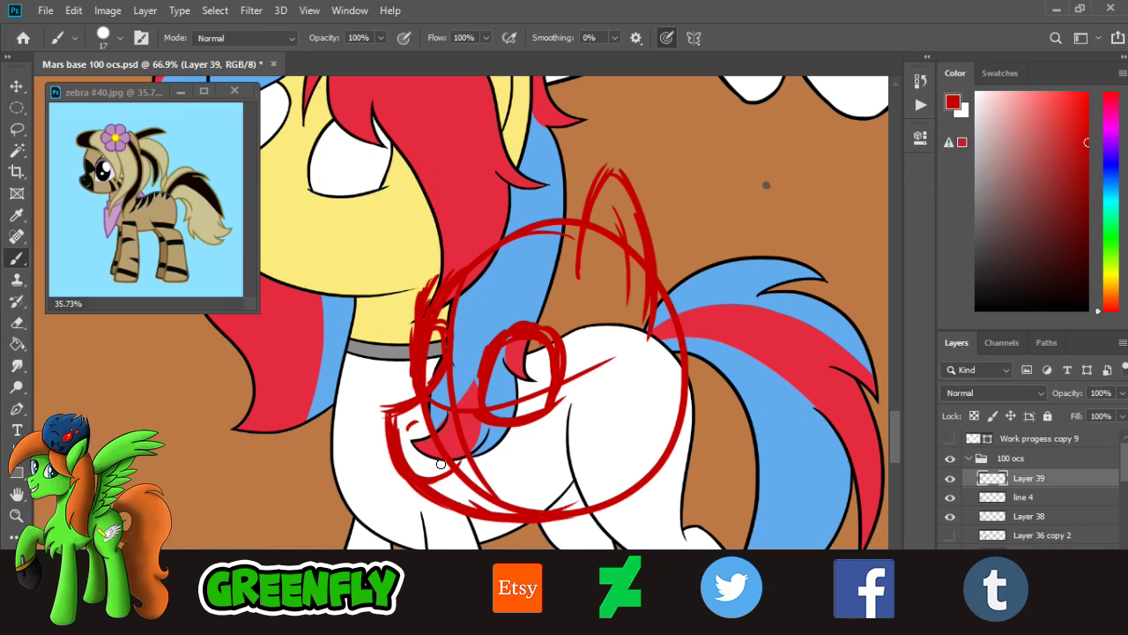
# - Sketch the top outline of the zebra's mane as a red arc from in front of the forehead back to the ear
pyautogui.click(16, 515)
pyautogui.moveTo(573, 389); pyautogui.dragTo(501, 381)
pyautogui.moveTo(608, 386); pyautogui.dragTo(633, 402)
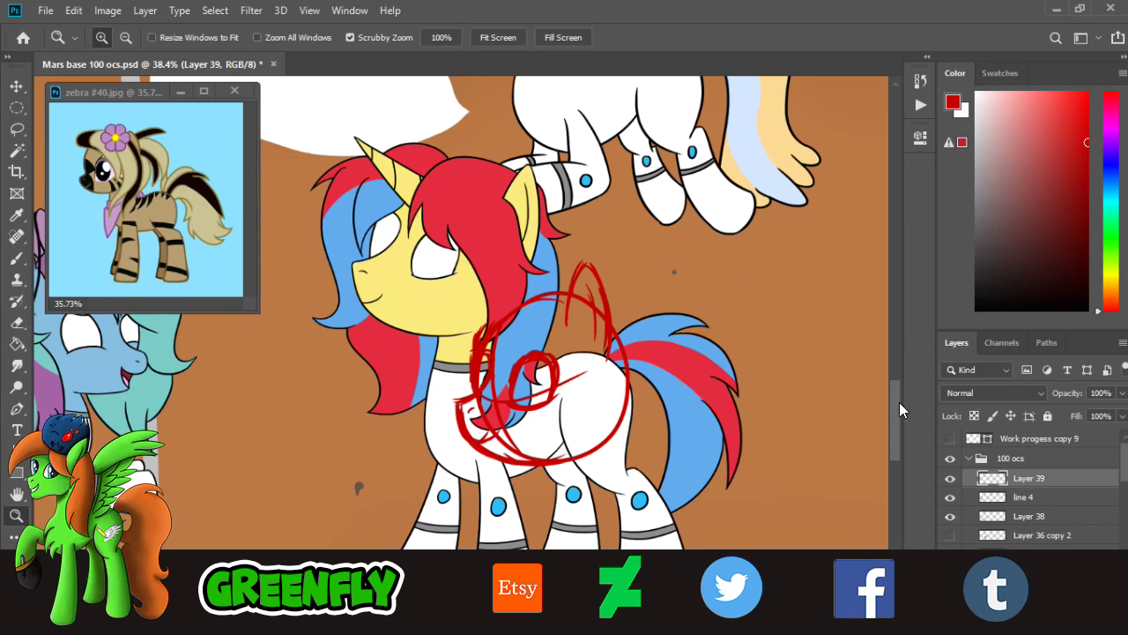
pyautogui.moveTo(898, 403); pyautogui.dragTo(898, 433)
pyautogui.moveTo(695, 137); pyautogui.dragTo(723, 174)
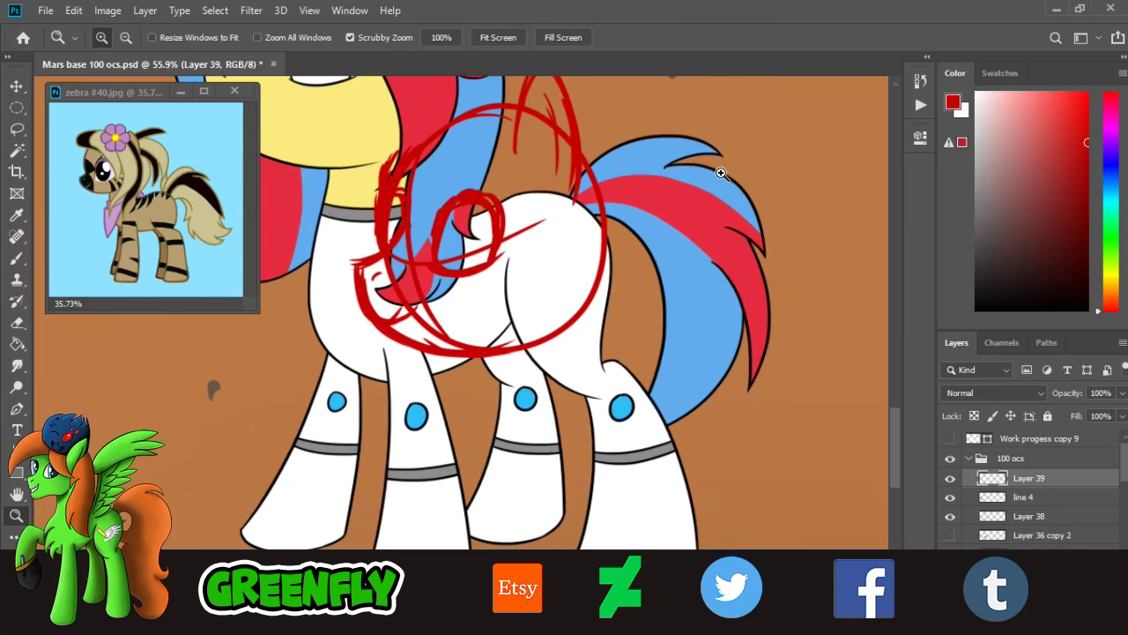
pyautogui.click(18, 261)
pyautogui.scroll(4, 892, 427)
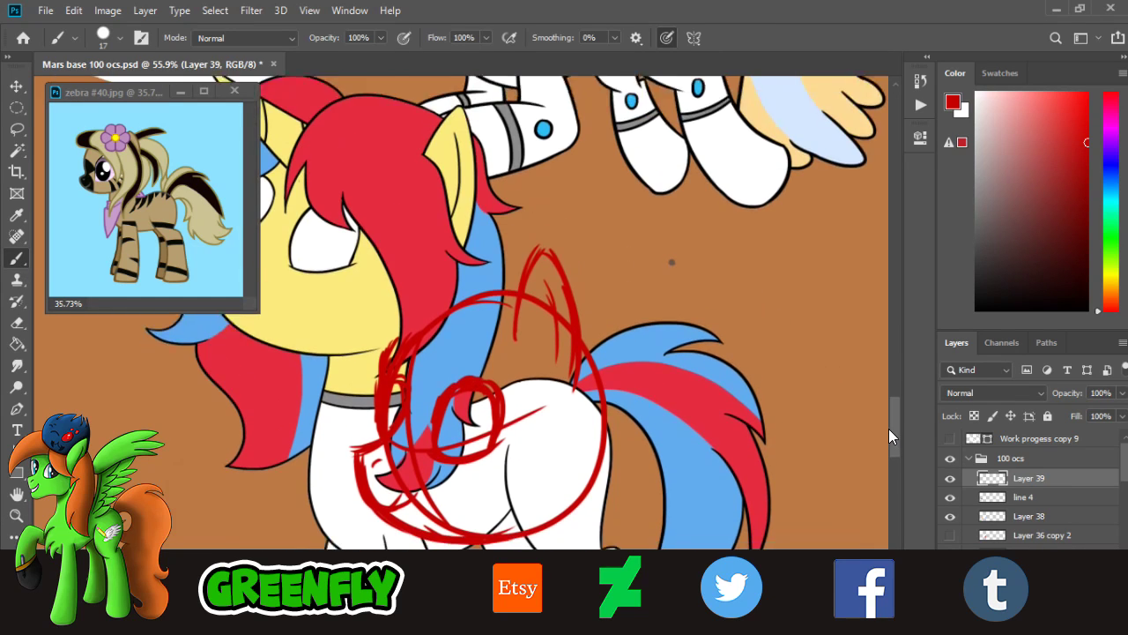
pyautogui.click(16, 515)
pyautogui.moveTo(377, 331)
pyautogui.mouseDown()
pyautogui.moveTo(402, 327)
pyautogui.moveTo(426, 231)
pyautogui.mouseUp()
pyautogui.click(17, 261)
pyautogui.moveTo(356, 306)
pyautogui.mouseDown()
pyautogui.moveTo(416, 222)
pyautogui.moveTo(427, 224)
pyautogui.mouseUp()
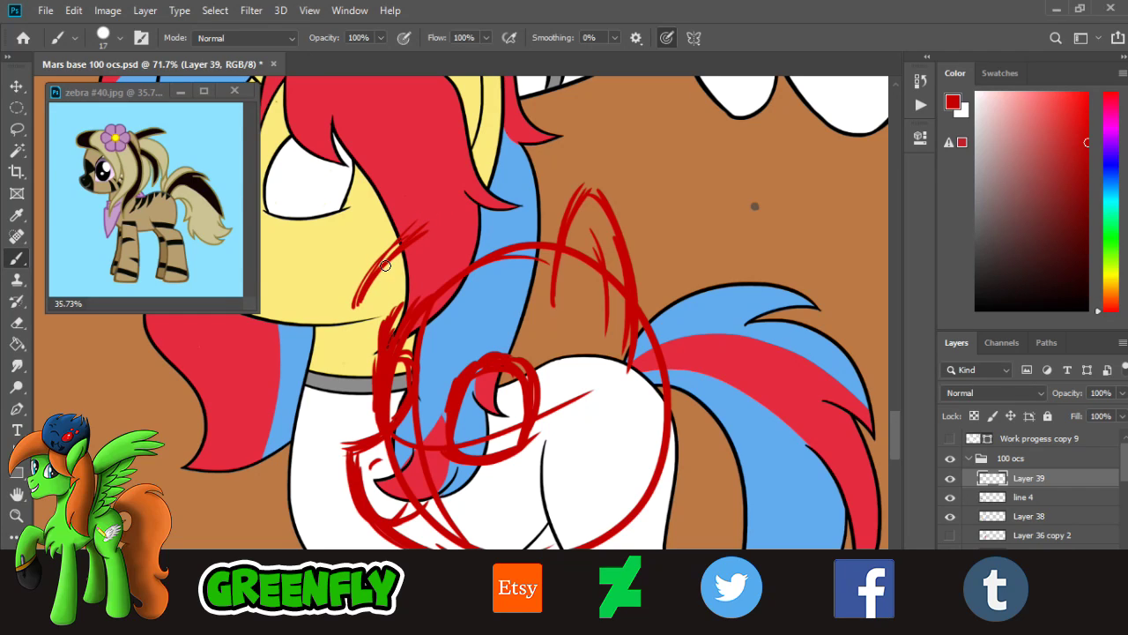
pyautogui.moveTo(371, 288); pyautogui.dragTo(470, 213)
pyautogui.moveTo(411, 236)
pyautogui.mouseDown()
pyautogui.moveTo(556, 222)
pyautogui.moveTo(493, 235)
pyautogui.moveTo(561, 219)
pyautogui.mouseUp()
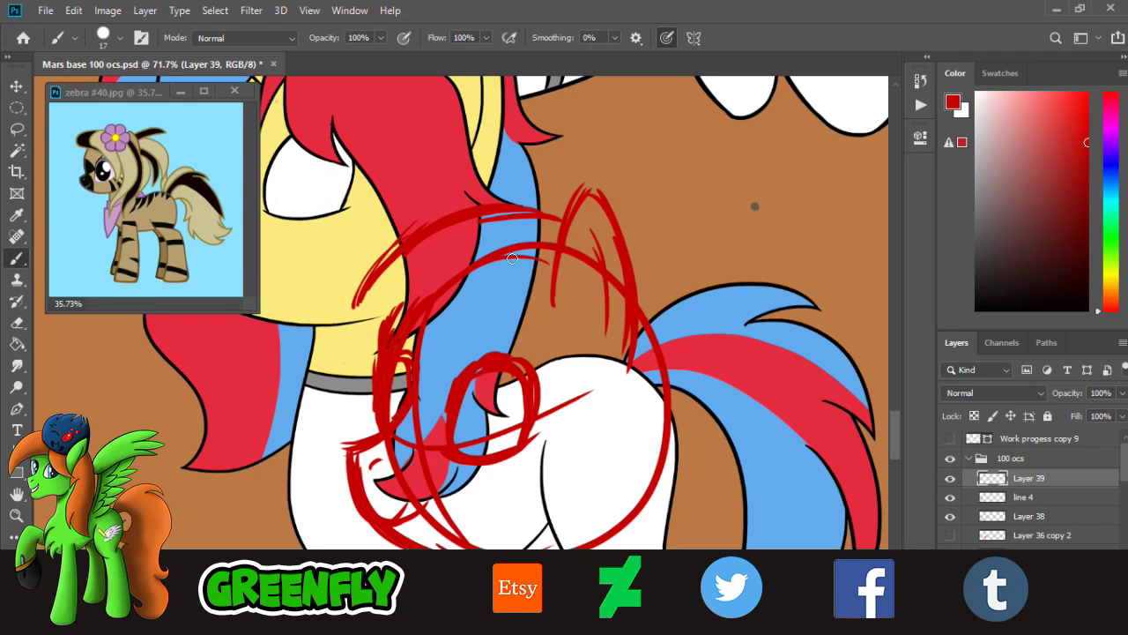
# - Sketch the lower edge of the zebra's bangs across the forehead and over the near eye, ending in strokes behind the eye
pyautogui.moveTo(377, 283); pyautogui.dragTo(370, 348)
pyautogui.moveTo(370, 282)
pyautogui.mouseDown()
pyautogui.moveTo(369, 318)
pyautogui.moveTo(465, 335)
pyautogui.moveTo(362, 316)
pyautogui.moveTo(458, 354)
pyautogui.mouseUp()
pyautogui.moveTo(363, 301)
pyautogui.mouseDown()
pyautogui.moveTo(475, 297)
pyautogui.moveTo(468, 330)
pyautogui.moveTo(424, 355)
pyautogui.moveTo(494, 342)
pyautogui.mouseUp()
pyautogui.moveTo(428, 353)
pyautogui.mouseDown()
pyautogui.moveTo(490, 345)
pyautogui.moveTo(559, 388)
pyautogui.mouseUp()
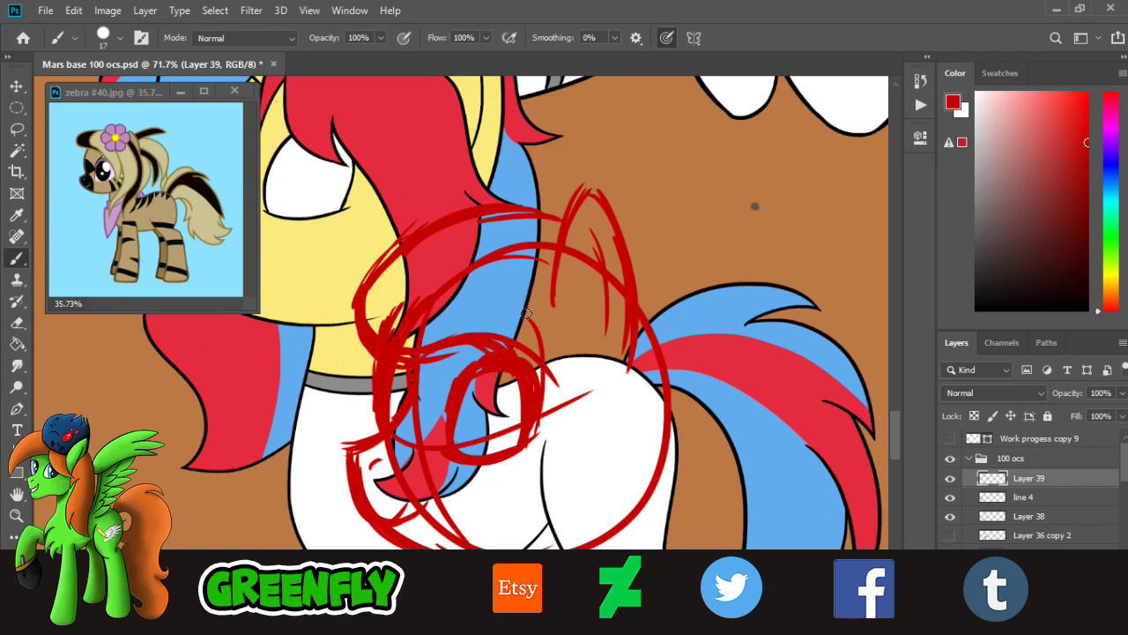
pyautogui.moveTo(526, 310); pyautogui.dragTo(546, 410)
pyautogui.moveTo(507, 301)
pyautogui.mouseDown()
pyautogui.moveTo(568, 398)
pyautogui.moveTo(559, 365)
pyautogui.moveTo(582, 434)
pyautogui.mouseUp()
pyautogui.moveTo(541, 318)
pyautogui.mouseDown()
pyautogui.moveTo(582, 407)
pyautogui.moveTo(586, 448)
pyautogui.mouseUp()
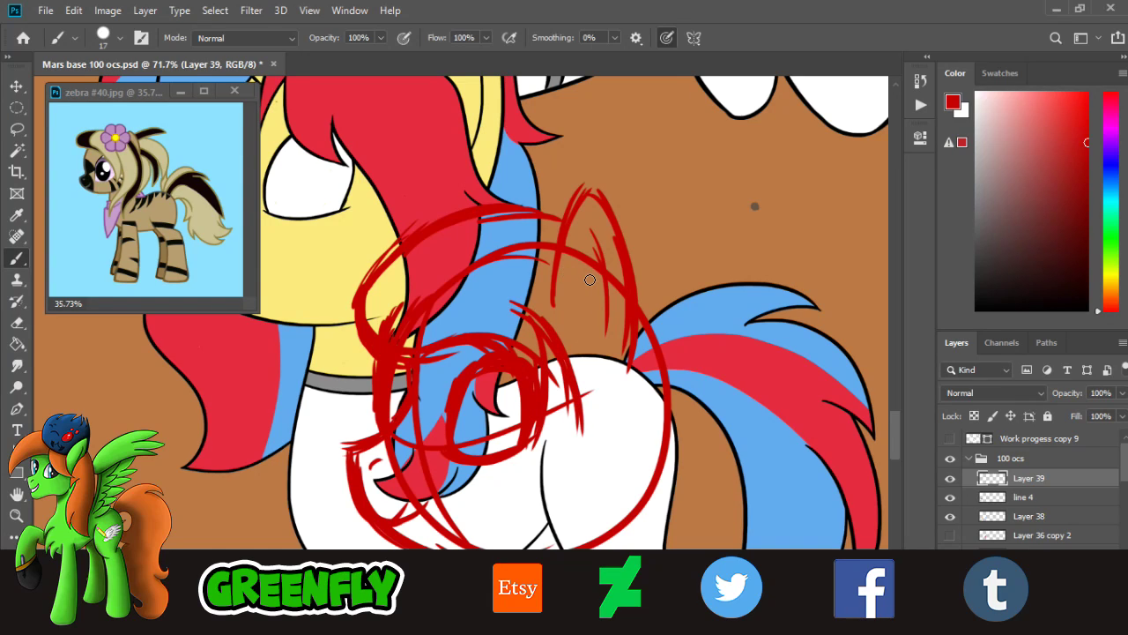
pyautogui.moveTo(553, 350); pyautogui.dragTo(562, 421)
# - Sketch the hair line from the ear tip down the back of the zebra's head to the lower part of the circle
pyautogui.moveTo(894, 423); pyautogui.dragTo(895, 441)
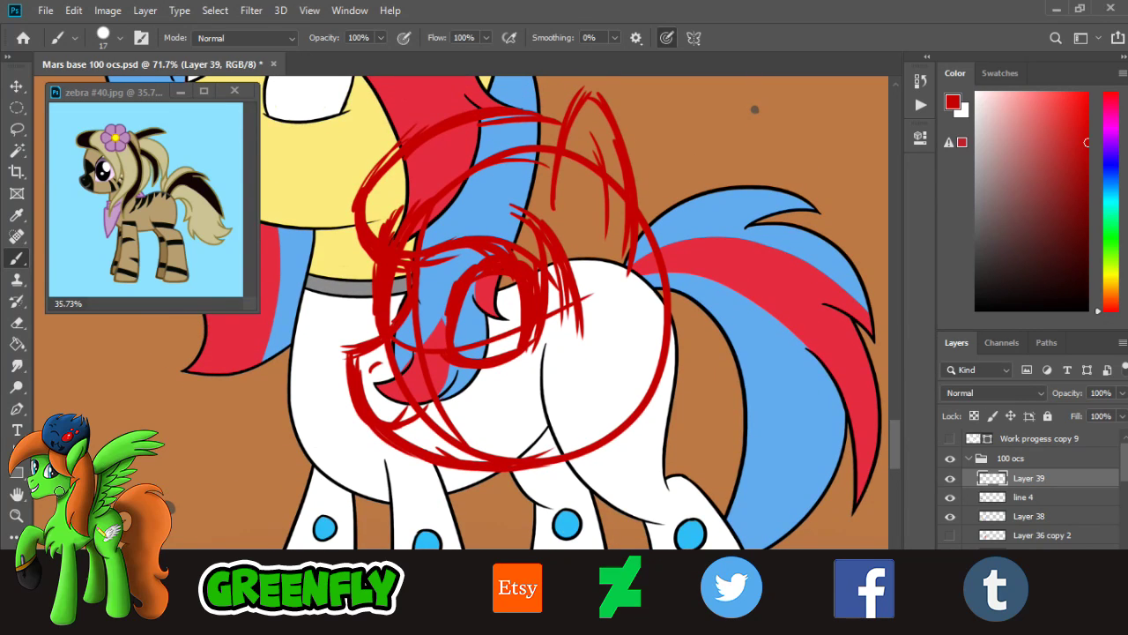
pyautogui.click(16, 516)
pyautogui.moveTo(536, 319); pyautogui.dragTo(476, 309)
pyautogui.moveTo(589, 308); pyautogui.dragTo(638, 317)
pyautogui.moveTo(534, 205); pyautogui.dragTo(670, 232)
pyautogui.moveTo(554, 353); pyautogui.dragTo(571, 351)
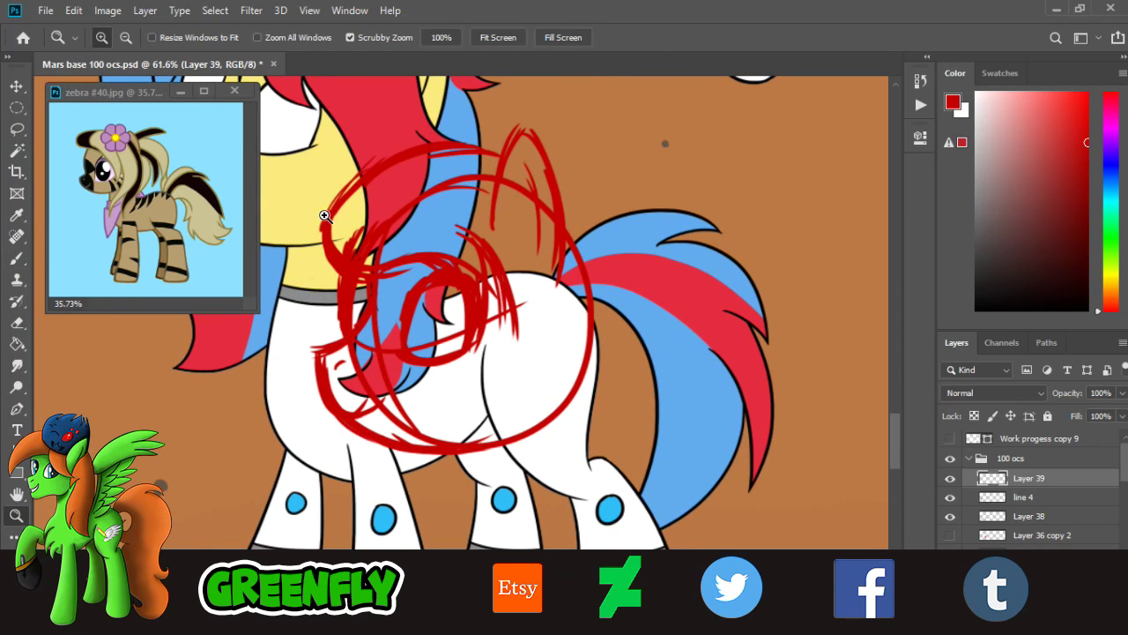
pyautogui.press('b')
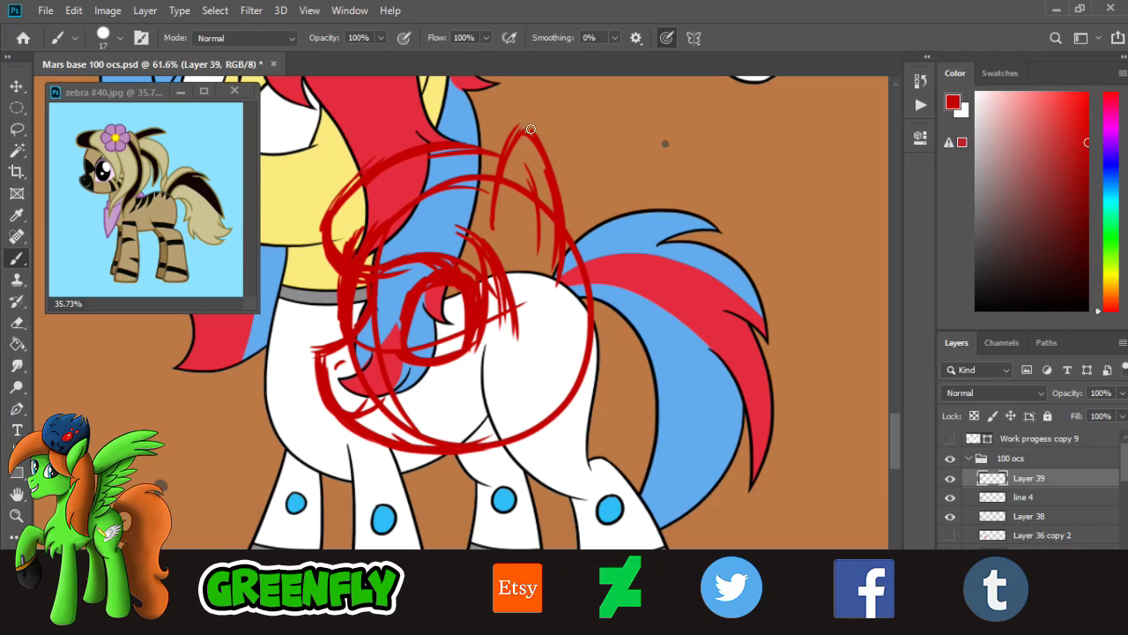
pyautogui.moveTo(531, 129)
pyautogui.mouseDown()
pyautogui.moveTo(577, 249)
pyautogui.moveTo(536, 156)
pyautogui.moveTo(568, 301)
pyautogui.moveTo(554, 235)
pyautogui.moveTo(555, 388)
pyautogui.moveTo(568, 282)
pyautogui.moveTo(563, 398)
pyautogui.moveTo(561, 282)
pyautogui.moveTo(573, 377)
pyautogui.mouseUp()
pyautogui.moveTo(562, 294); pyautogui.dragTo(578, 399)
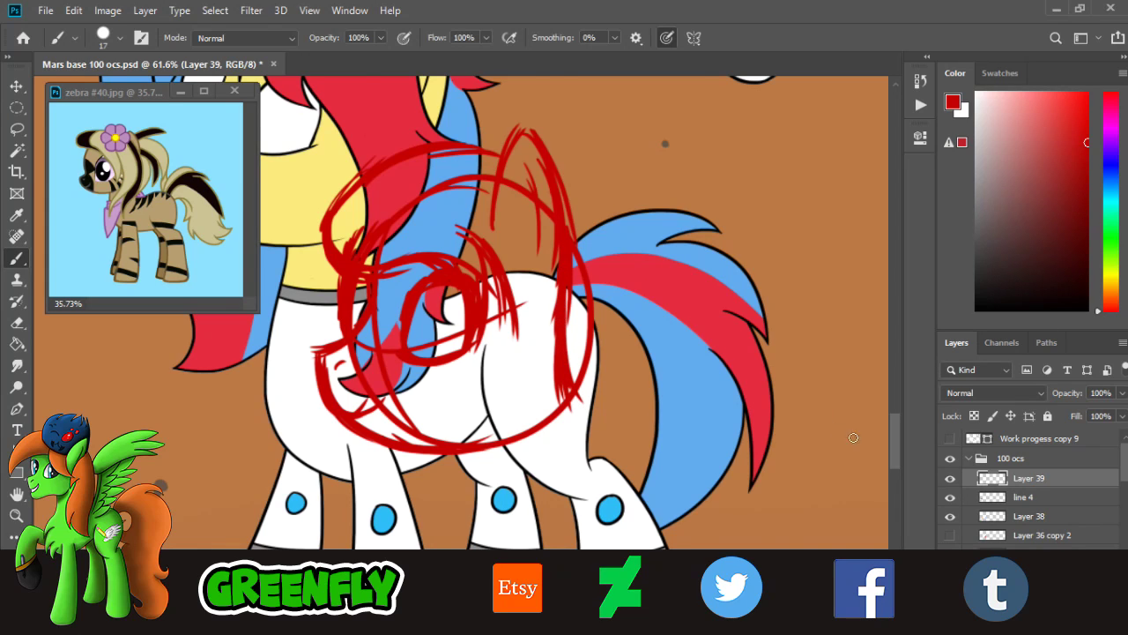
# - Sketch a red construction circle for the zebra's chest below the head, over the unicorn's near hind leg
pyautogui.scroll(-4, 897, 439)
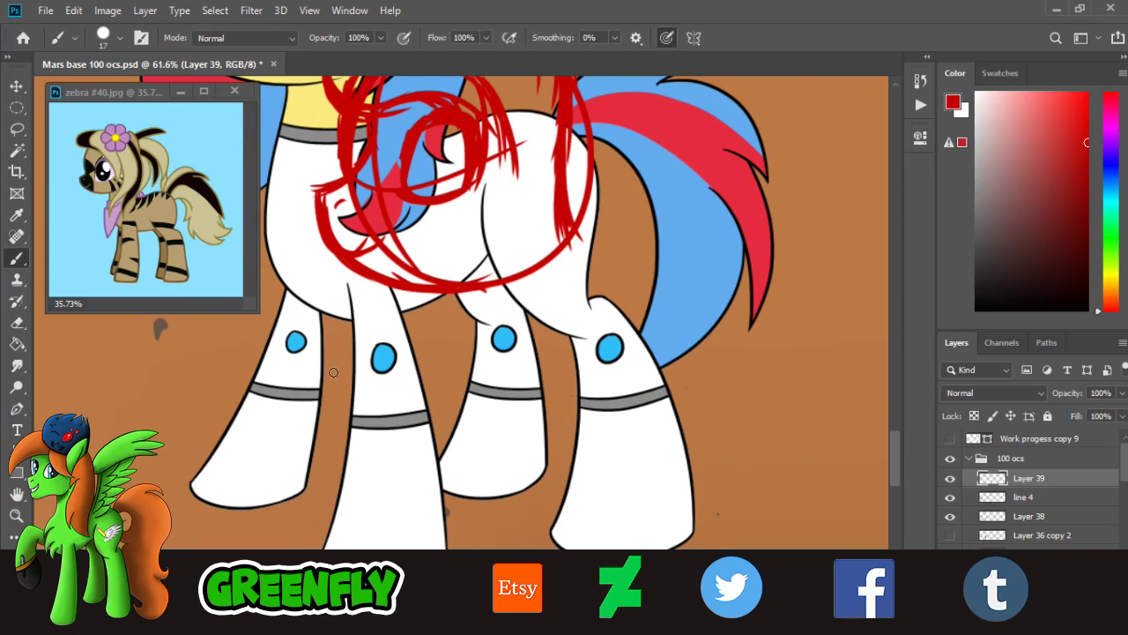
pyautogui.click(16, 516)
pyautogui.scroll(-5, 542, 375)
pyautogui.scroll(3, 542, 374)
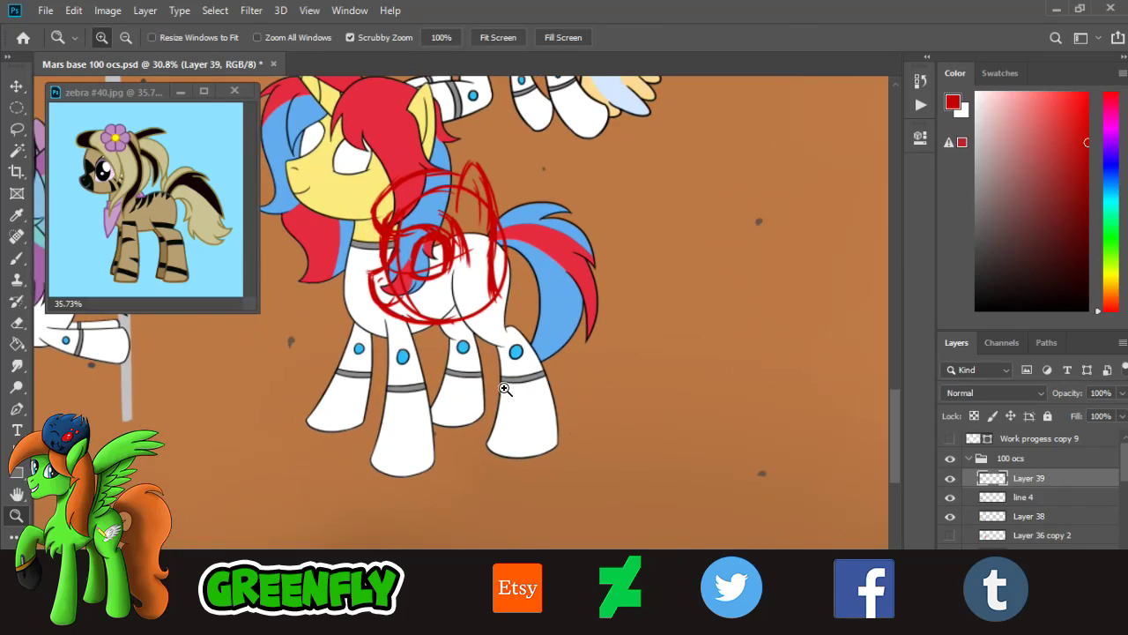
pyautogui.click(16, 259)
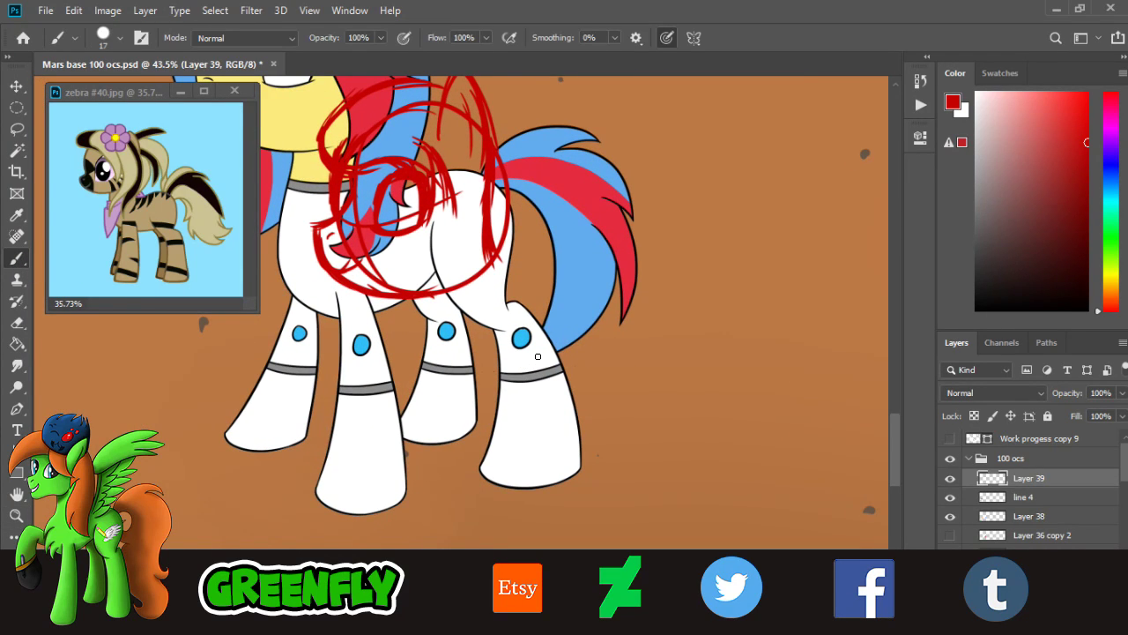
pyautogui.moveTo(538, 356); pyautogui.dragTo(529, 422)
pyautogui.hotkey('ctrl', 'z')
pyautogui.moveTo(529, 355)
pyautogui.mouseDown()
pyautogui.moveTo(471, 441)
pyautogui.moveTo(542, 359)
pyautogui.moveTo(468, 429)
pyautogui.moveTo(539, 355)
pyautogui.moveTo(509, 333)
pyautogui.mouseUp()
pyautogui.hotkey('ctrl', 'z')
pyautogui.hotkey('ctrl', 'z')
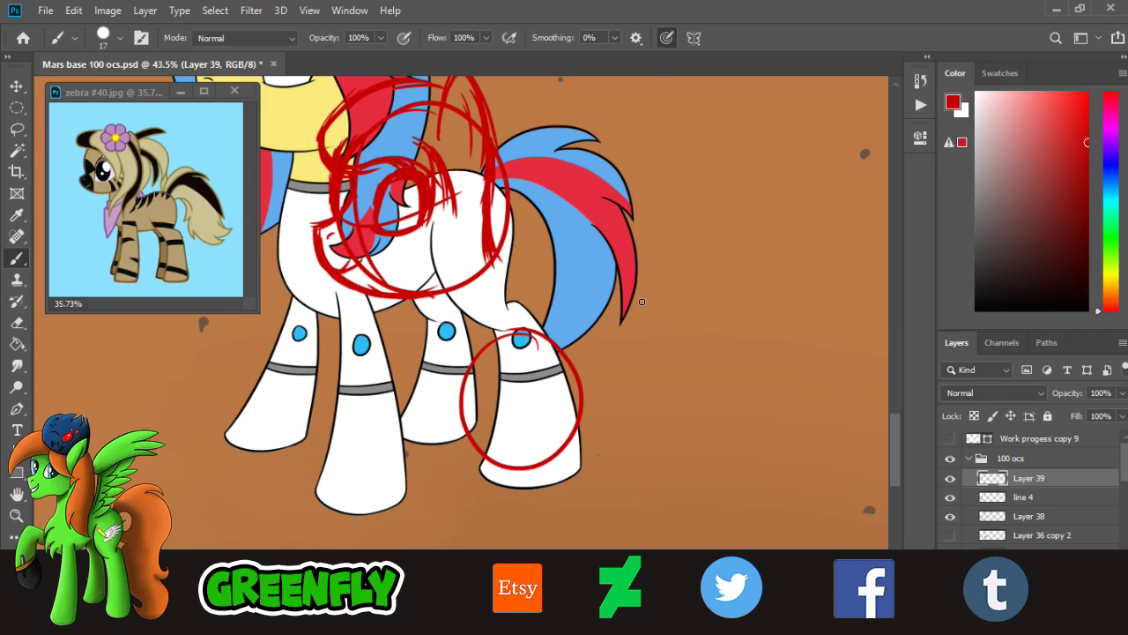
# - Sketch a smaller construction circle for the zebra's hindquarters behind the chest circle, at the tip of the unicorn's tail
pyautogui.moveTo(633, 303)
pyautogui.mouseDown()
pyautogui.moveTo(578, 380)
pyautogui.moveTo(663, 316)
pyautogui.moveTo(658, 286)
pyautogui.moveTo(637, 356)
pyautogui.mouseUp()
pyautogui.hotkey('ctrl', 'z')
pyautogui.hotkey('ctrl', 'z')
pyautogui.hotkey('ctrl', 'z')
pyautogui.moveTo(656, 305)
pyautogui.mouseDown()
pyautogui.moveTo(593, 305)
pyautogui.moveTo(663, 288)
pyautogui.moveTo(663, 342)
pyautogui.moveTo(653, 279)
pyautogui.mouseUp()
pyautogui.hotkey('ctrl', 'z')
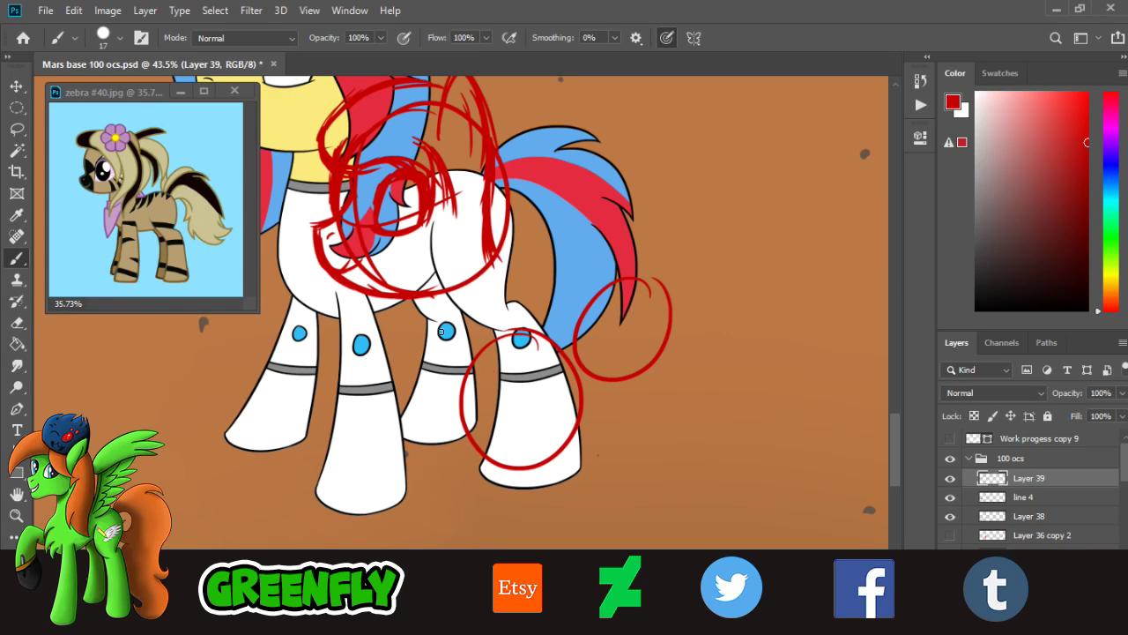
# - Sketch the front of the zebra's neck down from the jaw and curve the chest outline around the chest circle's underside
pyautogui.moveTo(427, 299); pyautogui.dragTo(453, 370)
pyautogui.moveTo(426, 292)
pyautogui.mouseDown()
pyautogui.moveTo(443, 328)
pyautogui.moveTo(444, 418)
pyautogui.mouseUp()
pyautogui.moveTo(454, 340); pyautogui.dragTo(460, 439)
pyautogui.moveTo(459, 378)
pyautogui.mouseDown()
pyautogui.moveTo(495, 464)
pyautogui.moveTo(556, 468)
pyautogui.mouseUp()
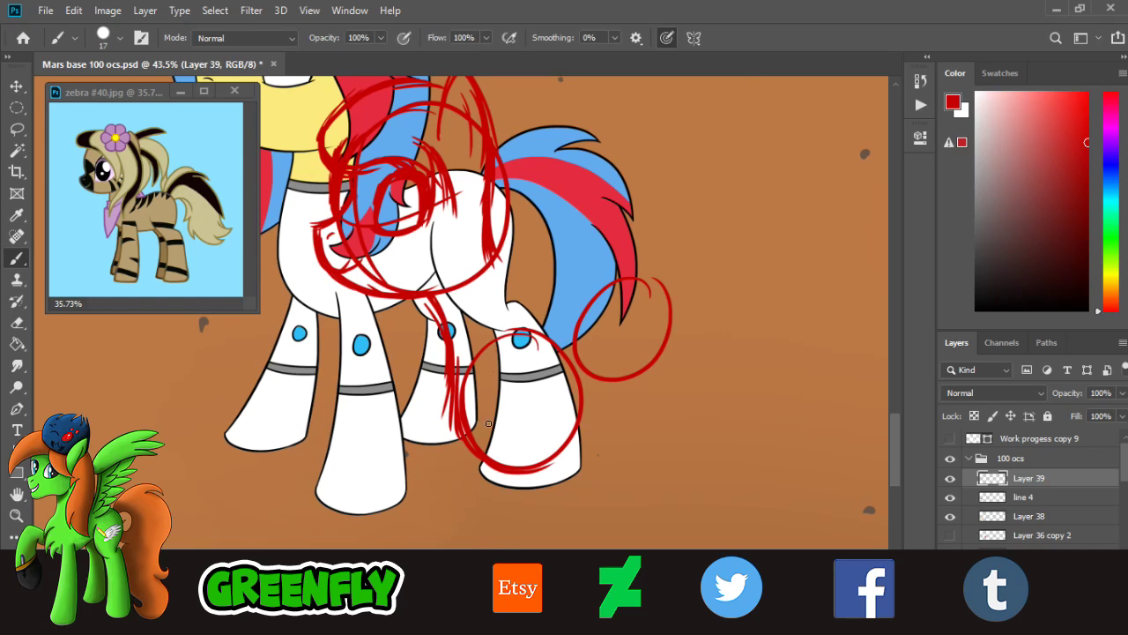
pyautogui.moveTo(472, 398); pyautogui.dragTo(591, 449)
pyautogui.moveTo(467, 391)
pyautogui.mouseDown()
pyautogui.moveTo(469, 467)
pyautogui.moveTo(564, 483)
pyautogui.mouseUp()
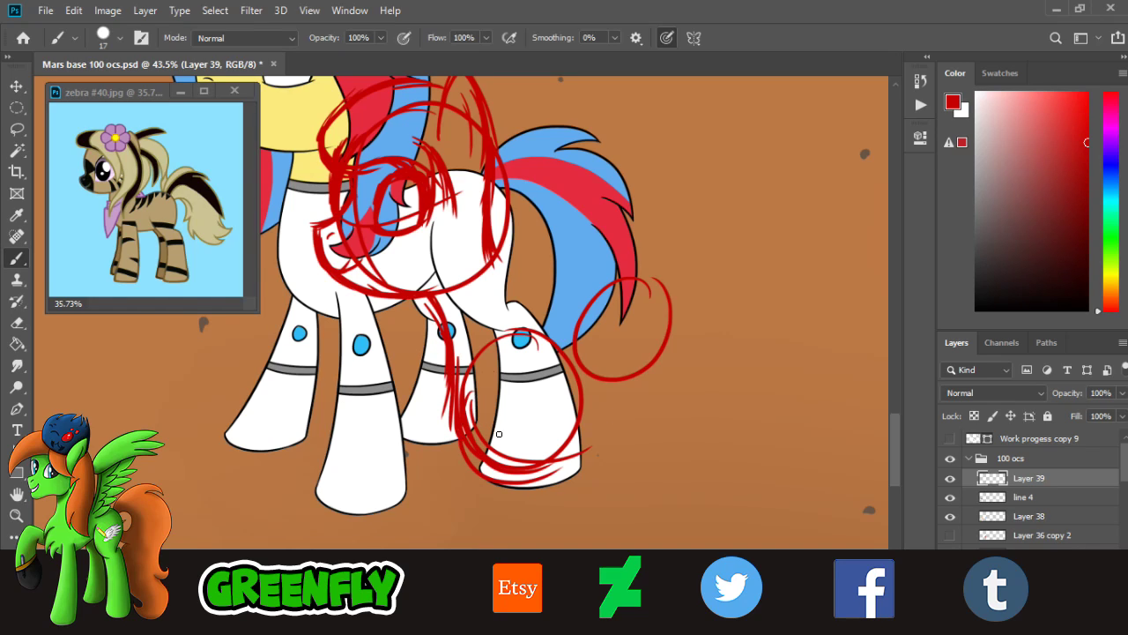
# - Sketch the zebra's belly line from the underside of the chest circle up to the base of the hindquarters circle
pyautogui.moveTo(476, 431); pyautogui.dragTo(591, 451)
pyautogui.moveTo(610, 414); pyautogui.dragTo(561, 453)
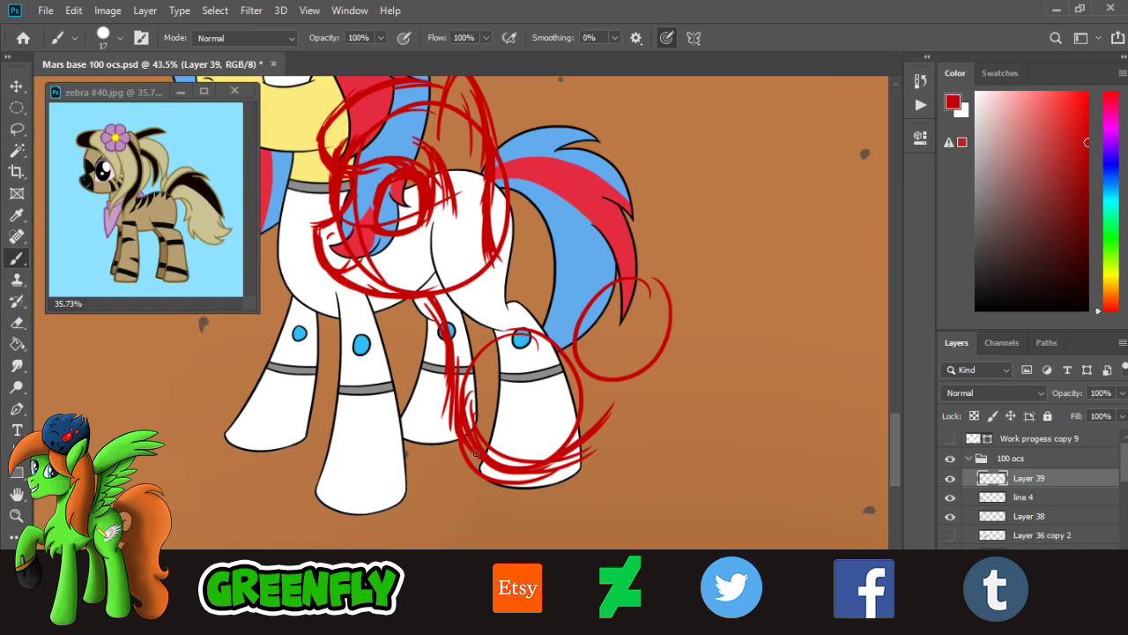
pyautogui.moveTo(611, 383)
pyautogui.mouseDown()
pyautogui.moveTo(555, 467)
pyautogui.moveTo(572, 444)
pyautogui.mouseUp()
pyautogui.moveTo(488, 458); pyautogui.dragTo(566, 441)
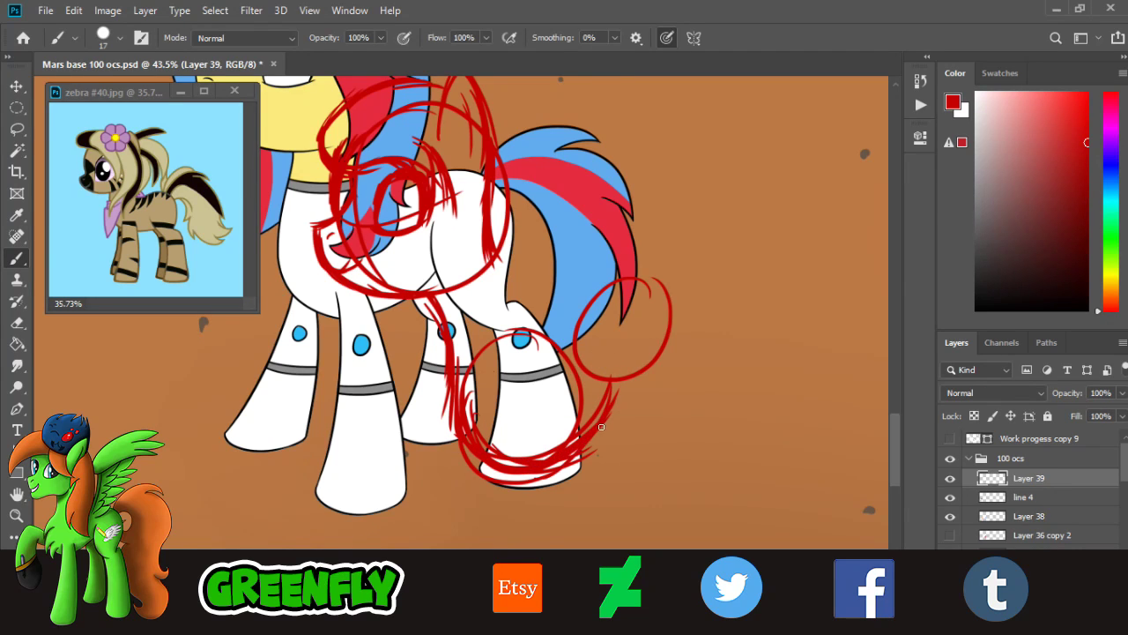
pyautogui.moveTo(637, 378); pyautogui.dragTo(605, 428)
# - Sketch the zebra's back line from the neck, dipping behind the chest and rising to the top of the hindquarters circle
pyautogui.moveTo(494, 259); pyautogui.dragTo(513, 293)
pyautogui.moveTo(495, 173)
pyautogui.mouseDown()
pyautogui.moveTo(510, 287)
pyautogui.moveTo(548, 311)
pyautogui.mouseUp()
pyautogui.moveTo(510, 261); pyautogui.dragTo(584, 297)
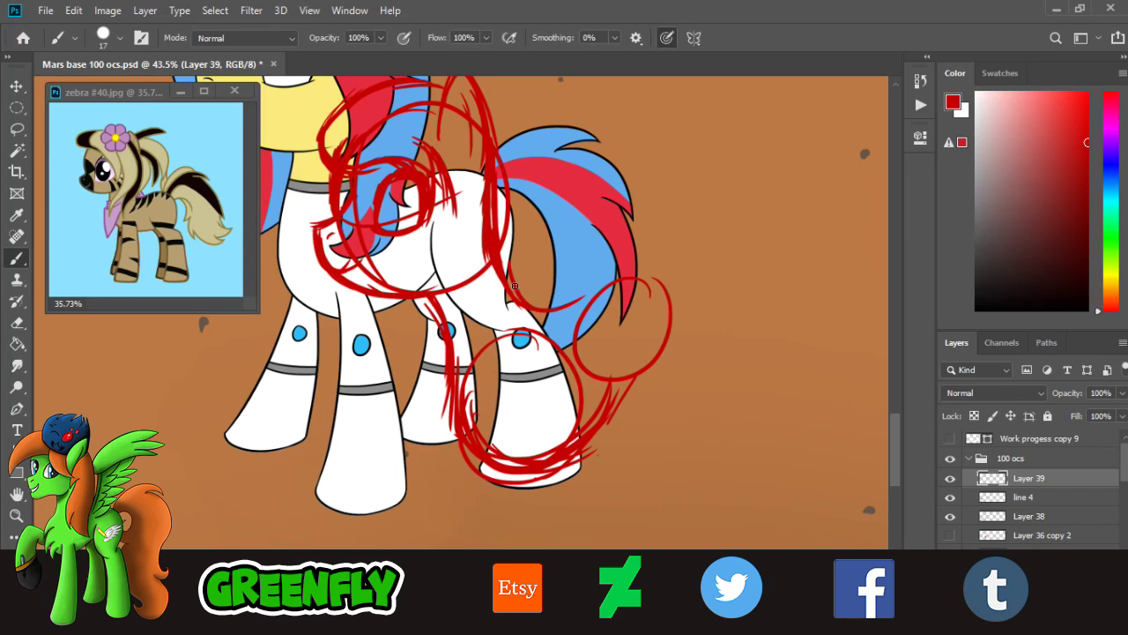
pyautogui.moveTo(516, 286)
pyautogui.mouseDown()
pyautogui.moveTo(589, 290)
pyautogui.moveTo(593, 271)
pyautogui.mouseUp()
pyautogui.moveTo(520, 310)
pyautogui.mouseDown()
pyautogui.moveTo(588, 300)
pyautogui.moveTo(592, 282)
pyautogui.mouseUp()
pyautogui.moveTo(498, 260)
pyautogui.mouseDown()
pyautogui.moveTo(510, 296)
pyautogui.moveTo(571, 309)
pyautogui.moveTo(601, 262)
pyautogui.moveTo(629, 256)
pyautogui.mouseUp()
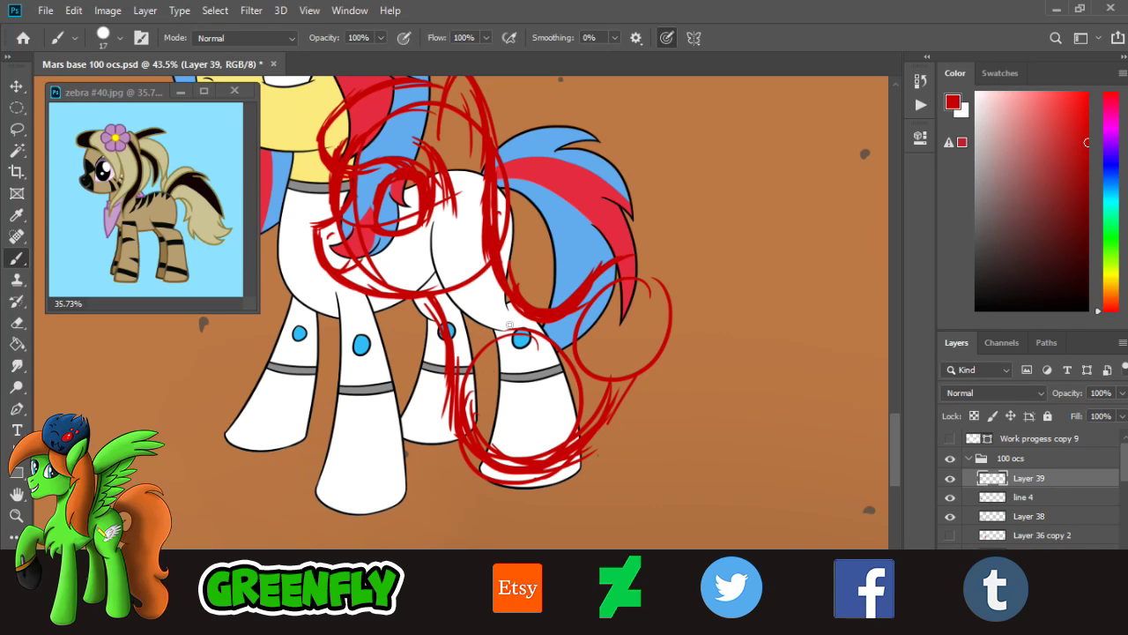
# - Curve the rump outline over the hindquarters circle and down behind it, and thicken the belly line up into the circle
pyautogui.click(16, 515)
pyautogui.click(682, 300)
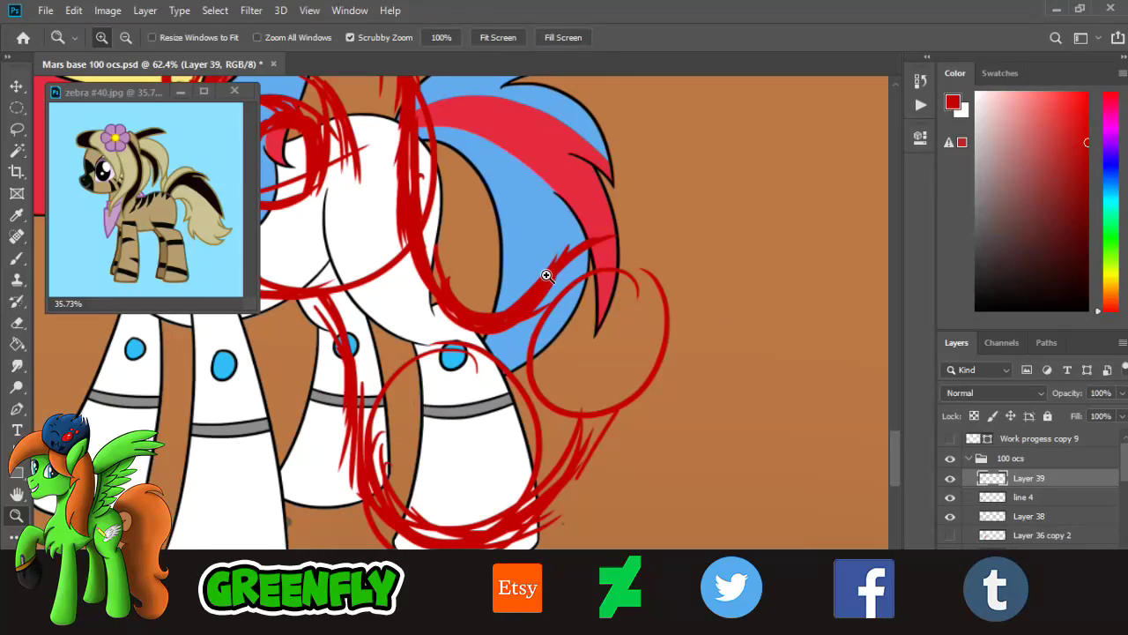
pyautogui.click(16, 258)
pyautogui.moveTo(555, 281)
pyautogui.mouseDown()
pyautogui.moveTo(604, 221)
pyautogui.moveTo(656, 236)
pyautogui.mouseUp()
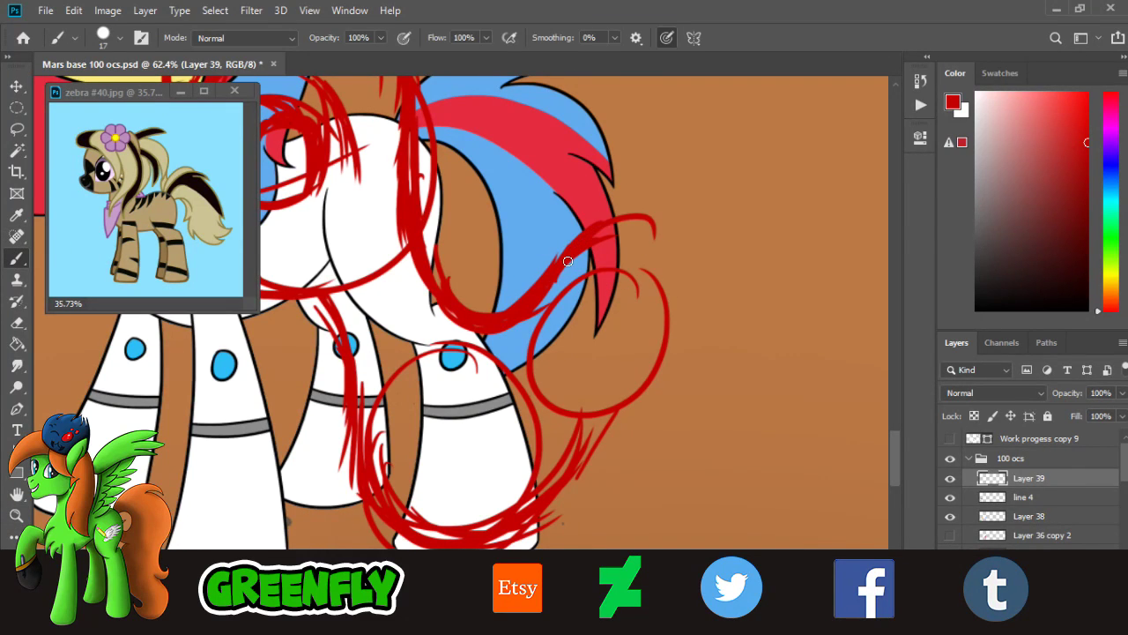
pyautogui.moveTo(567, 261); pyautogui.dragTo(670, 284)
pyautogui.moveTo(578, 237); pyautogui.dragTo(661, 376)
pyautogui.moveTo(658, 236)
pyautogui.mouseDown()
pyautogui.moveTo(707, 332)
pyautogui.moveTo(696, 353)
pyautogui.mouseUp()
pyautogui.moveTo(674, 268)
pyautogui.mouseDown()
pyautogui.moveTo(696, 321)
pyautogui.moveTo(692, 363)
pyautogui.mouseUp()
pyautogui.moveTo(683, 280); pyautogui.dragTo(688, 372)
pyautogui.moveTo(893, 442); pyautogui.dragTo(894, 454)
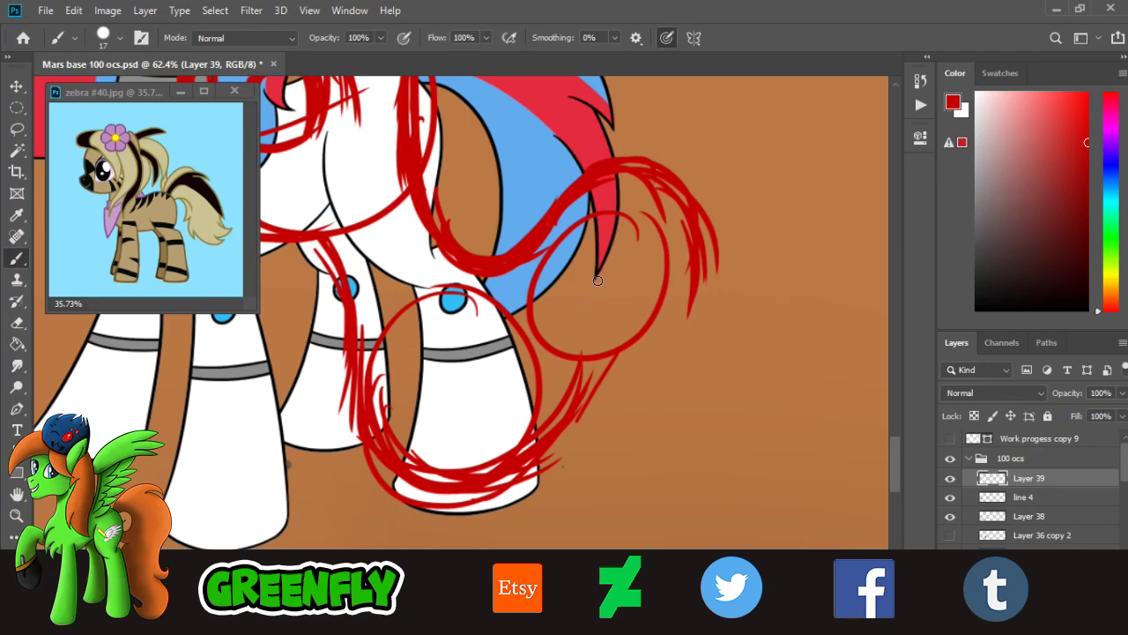
pyautogui.moveTo(697, 259); pyautogui.dragTo(696, 312)
pyautogui.moveTo(702, 216); pyautogui.dragTo(702, 304)
pyautogui.moveTo(606, 339)
pyautogui.mouseDown()
pyautogui.moveTo(561, 437)
pyautogui.moveTo(571, 405)
pyautogui.mouseUp()
pyautogui.moveTo(392, 450)
pyautogui.mouseDown()
pyautogui.moveTo(512, 479)
pyautogui.moveTo(538, 456)
pyautogui.moveTo(582, 380)
pyautogui.mouseUp()
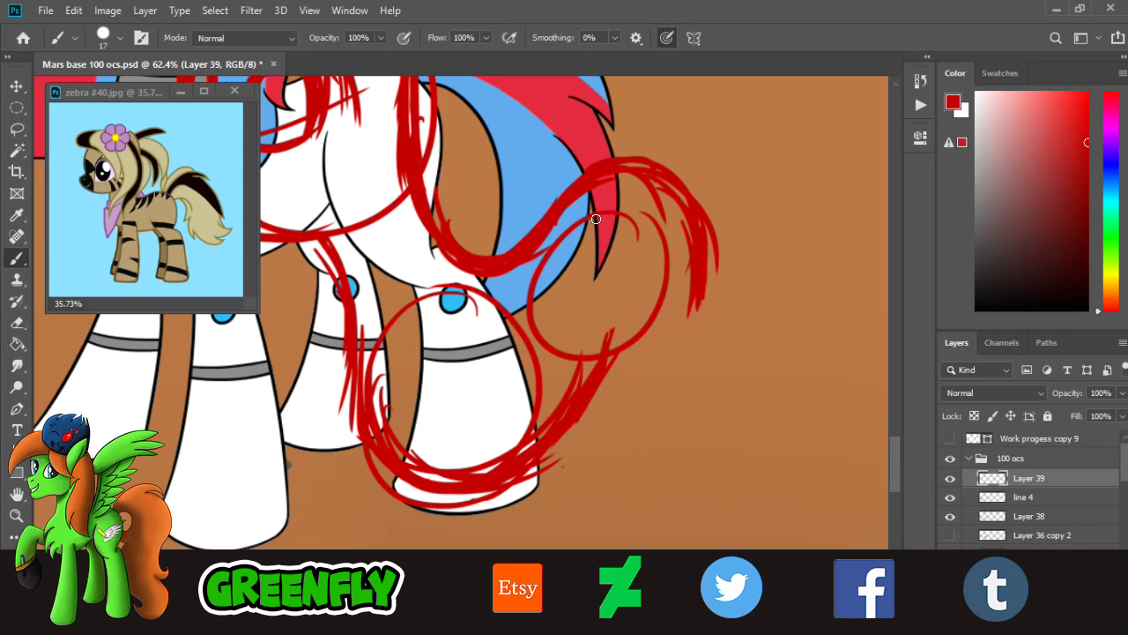
pyautogui.moveTo(596, 218); pyautogui.dragTo(605, 342)
pyautogui.hotkey('ctrl', 'z')
pyautogui.moveTo(601, 218); pyautogui.dragTo(586, 378)
pyautogui.hotkey('ctrl', 'z')
pyautogui.moveTo(585, 222); pyautogui.dragTo(599, 352)
pyautogui.hotkey('ctrl', 'z')
pyautogui.moveTo(583, 222)
pyautogui.mouseDown()
pyautogui.moveTo(673, 349)
pyautogui.moveTo(610, 347)
pyautogui.mouseUp()
pyautogui.hotkey('ctrl', 'z')
pyautogui.hotkey('ctrl', 'z')
pyautogui.moveTo(590, 243); pyautogui.dragTo(653, 375)
pyautogui.hotkey('ctrl', 'z')
pyautogui.moveTo(589, 250)
pyautogui.mouseDown()
pyautogui.moveTo(582, 289)
pyautogui.moveTo(631, 379)
pyautogui.mouseUp()
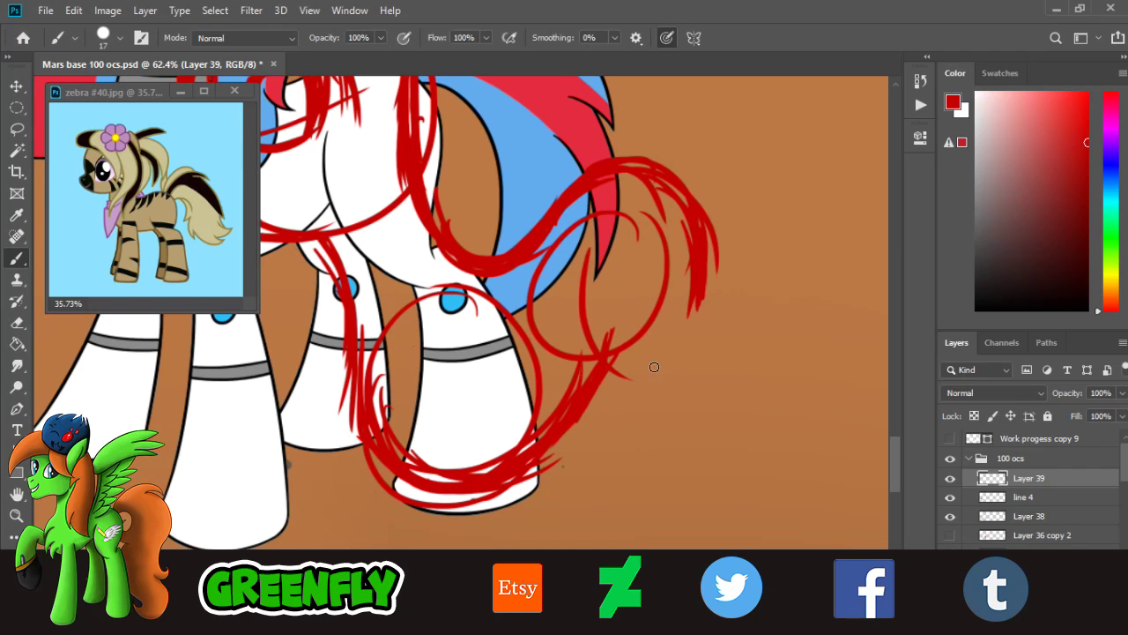
pyautogui.hotkey('ctrl', 'z')
pyautogui.moveTo(590, 245); pyautogui.dragTo(647, 376)
pyautogui.hotkey('ctrl', 'z')
# - Sketch the front of the thigh through the hindquarters circle to the belly line, and extend the rump outline down the leg's rear
pyautogui.moveTo(589, 242); pyautogui.dragTo(646, 372)
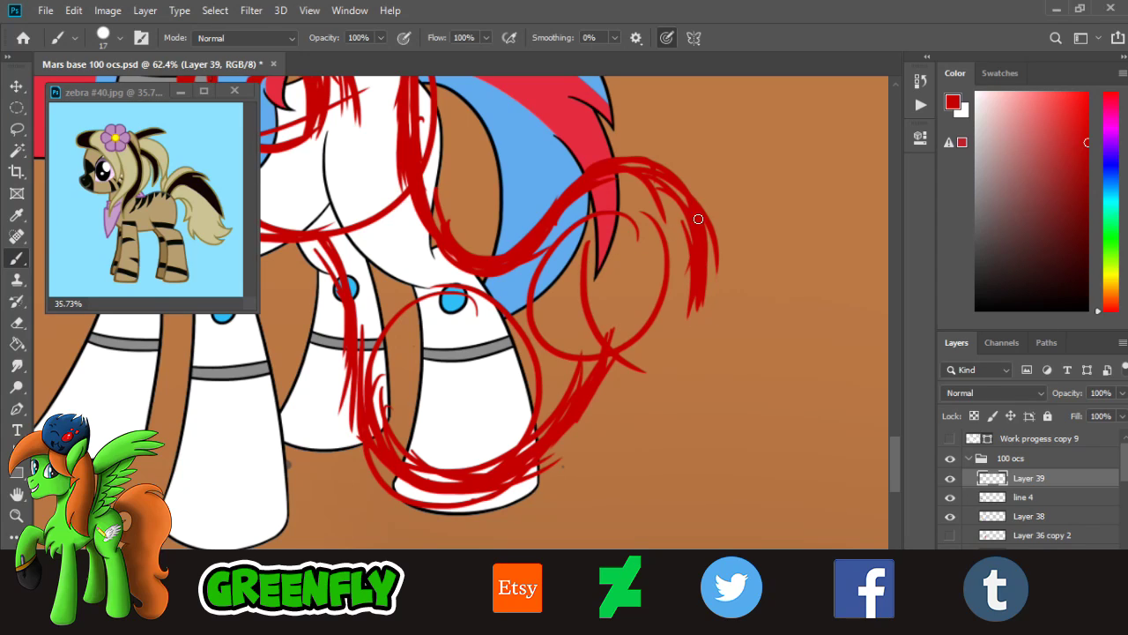
pyautogui.moveTo(698, 219); pyautogui.dragTo(696, 332)
pyautogui.moveTo(693, 248)
pyautogui.mouseDown()
pyautogui.moveTo(688, 345)
pyautogui.moveTo(697, 316)
pyautogui.mouseUp()
pyautogui.moveTo(702, 266); pyautogui.dragTo(697, 358)
pyautogui.moveTo(693, 310)
pyautogui.mouseDown()
pyautogui.moveTo(700, 346)
pyautogui.moveTo(691, 304)
pyautogui.moveTo(693, 368)
pyautogui.moveTo(686, 305)
pyautogui.moveTo(696, 376)
pyautogui.moveTo(689, 319)
pyautogui.moveTo(698, 381)
pyautogui.mouseUp()
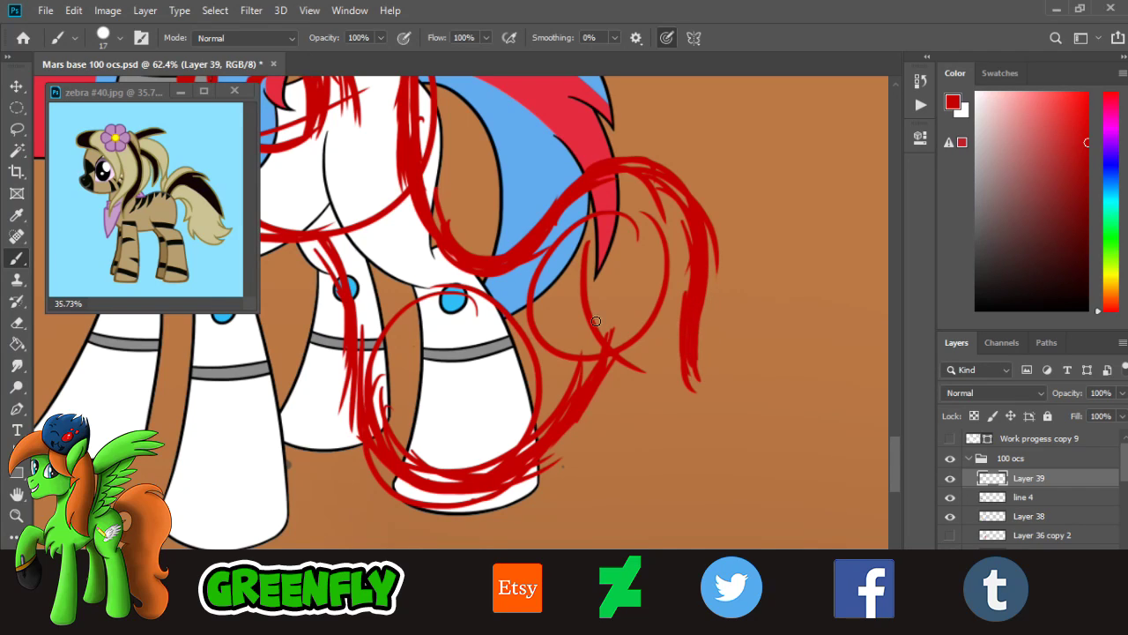
pyautogui.moveTo(581, 252)
pyautogui.mouseDown()
pyautogui.moveTo(633, 332)
pyautogui.moveTo(584, 275)
pyautogui.moveTo(610, 388)
pyautogui.moveTo(576, 256)
pyautogui.moveTo(617, 386)
pyautogui.mouseUp()
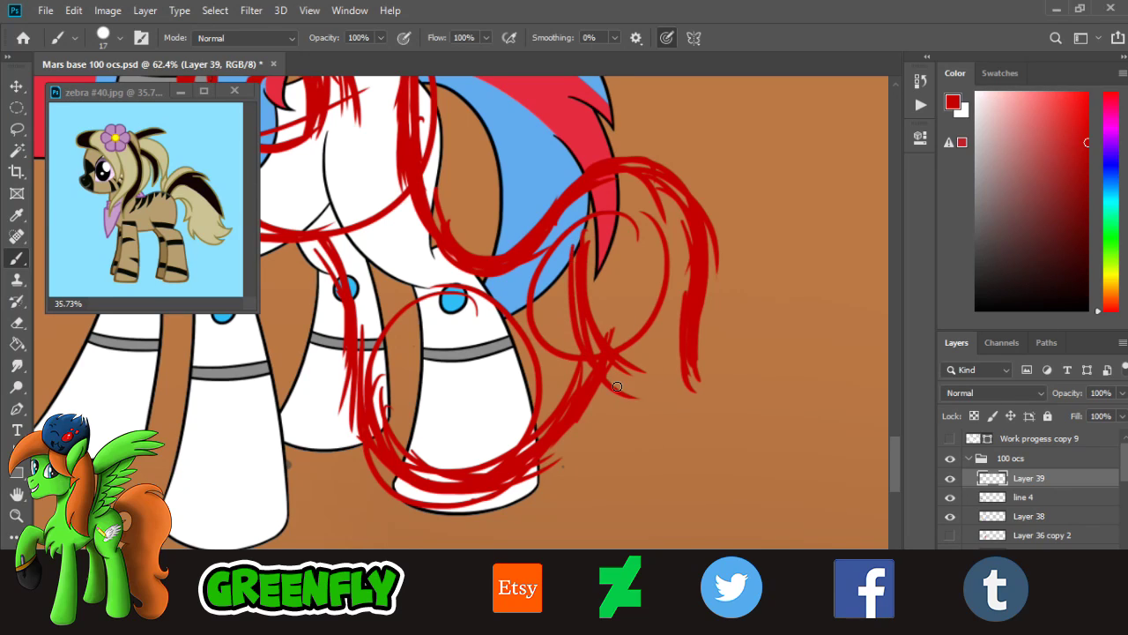
pyautogui.moveTo(570, 264)
pyautogui.mouseDown()
pyautogui.moveTo(626, 374)
pyautogui.moveTo(645, 385)
pyautogui.mouseUp()
pyautogui.moveTo(585, 327); pyautogui.dragTo(649, 374)
# - Add a second sketch stroke along the front of the zebra's neck, leading down toward the chest circle
pyautogui.click(24, 519)
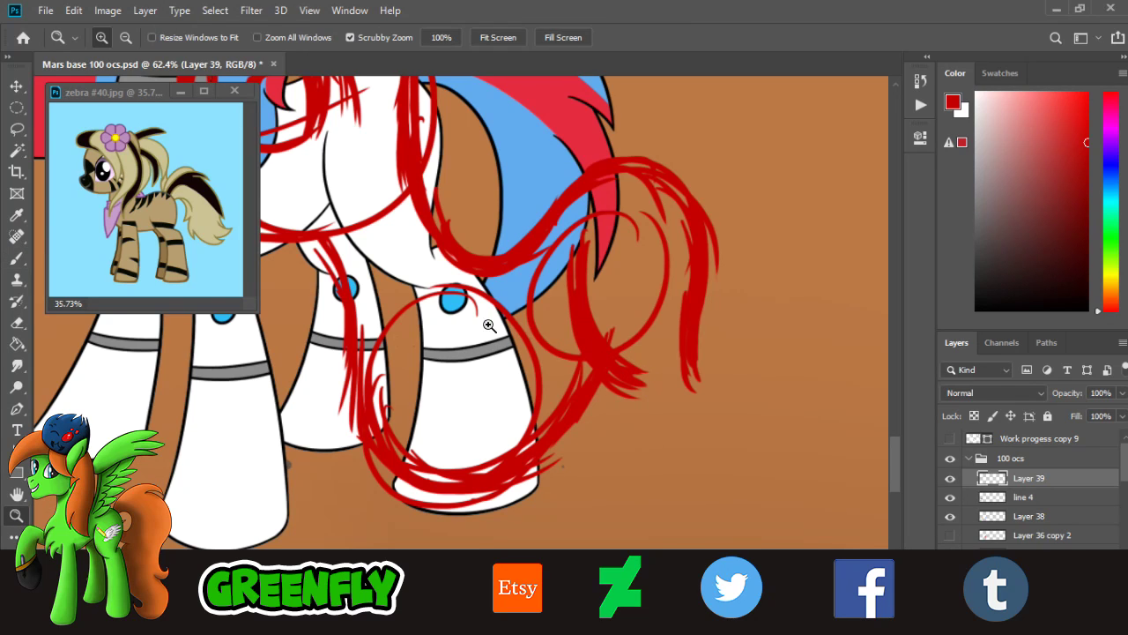
pyautogui.moveTo(589, 315); pyautogui.dragTo(496, 293)
pyautogui.moveTo(580, 377); pyautogui.dragTo(638, 347)
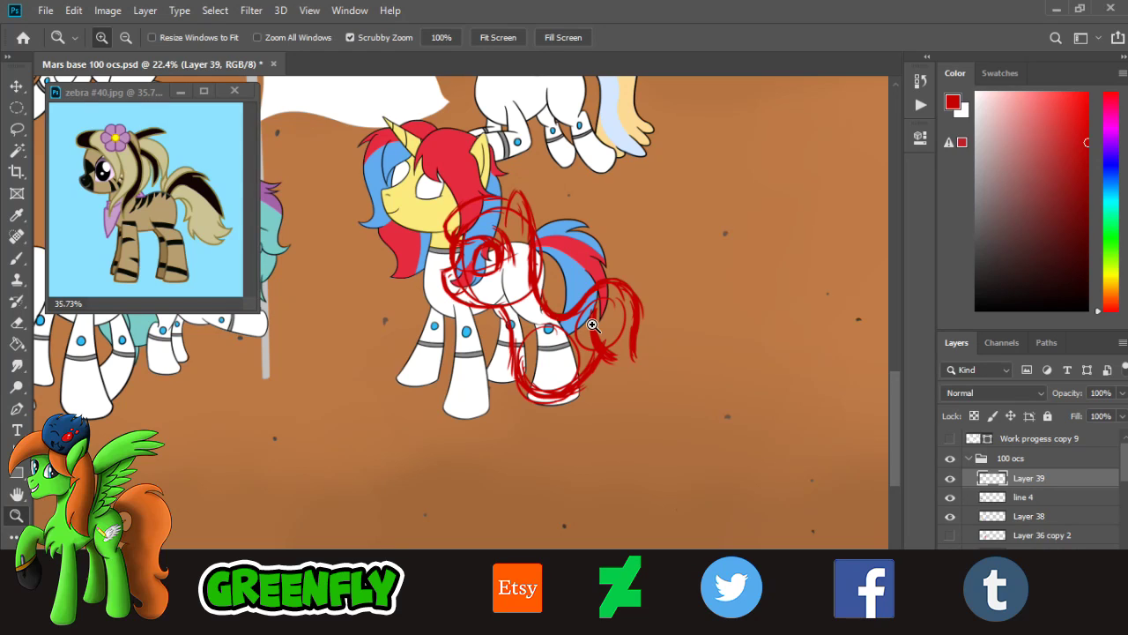
pyautogui.moveTo(625, 367)
pyautogui.mouseDown()
pyautogui.moveTo(600, 366)
pyautogui.moveTo(642, 364)
pyautogui.mouseUp()
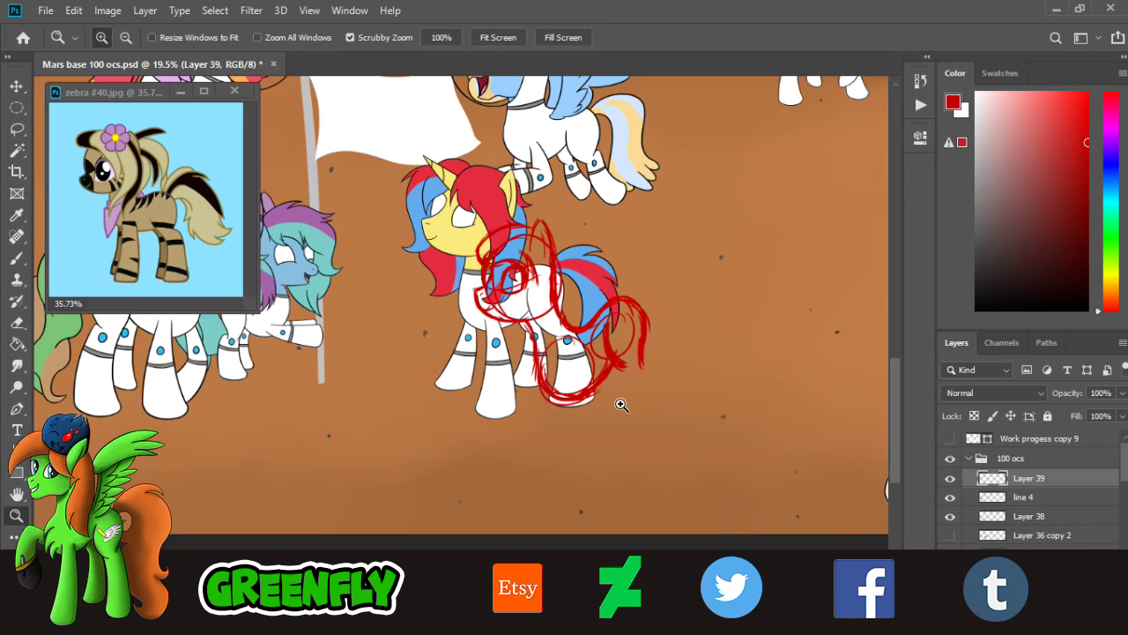
pyautogui.moveTo(620, 403); pyautogui.dragTo(602, 396)
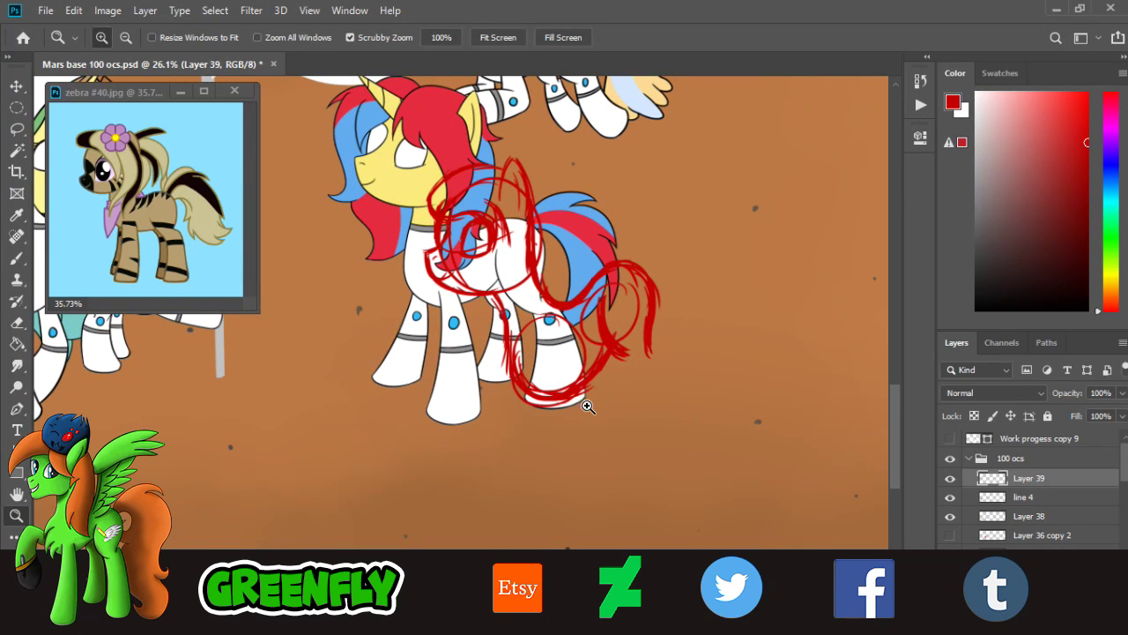
pyautogui.moveTo(587, 483); pyautogui.dragTo(667, 457)
pyautogui.moveTo(661, 378); pyautogui.dragTo(618, 211)
pyautogui.moveTo(600, 249); pyautogui.dragTo(647, 293)
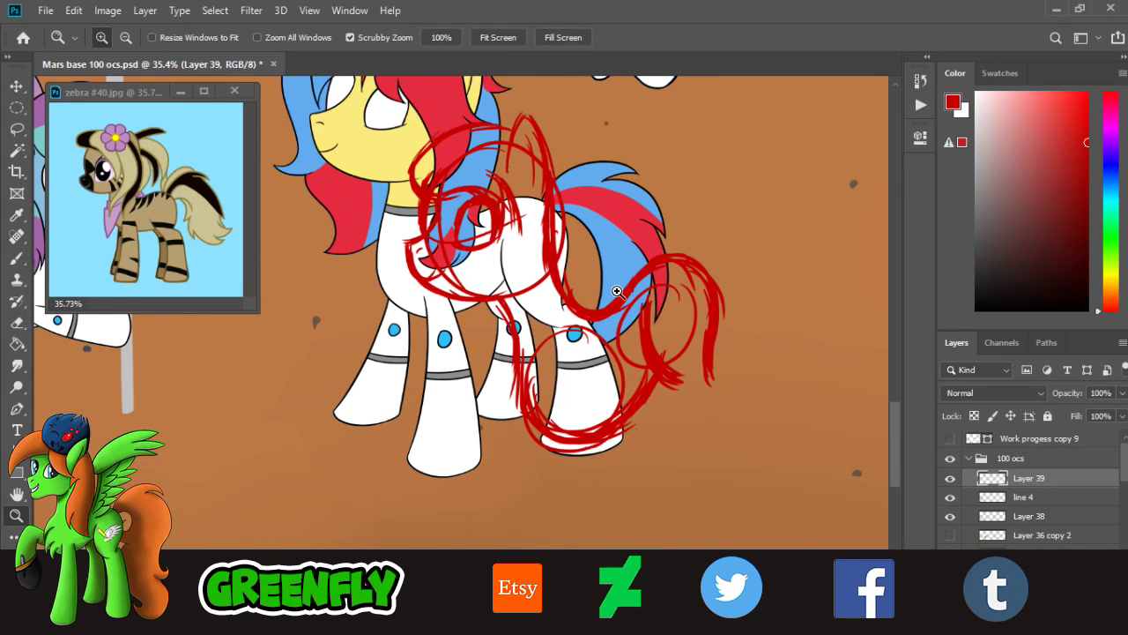
pyautogui.moveTo(564, 335)
pyautogui.mouseDown()
pyautogui.moveTo(468, 289)
pyautogui.moveTo(481, 355)
pyautogui.mouseUp()
pyautogui.click(19, 256)
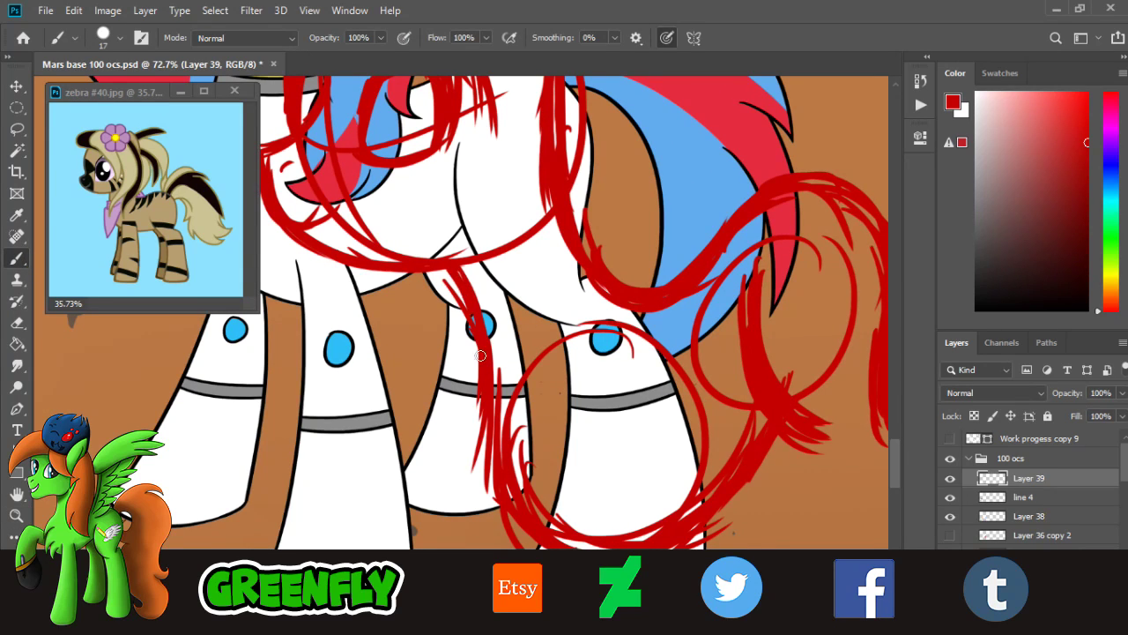
pyautogui.moveTo(449, 296); pyautogui.dragTo(474, 444)
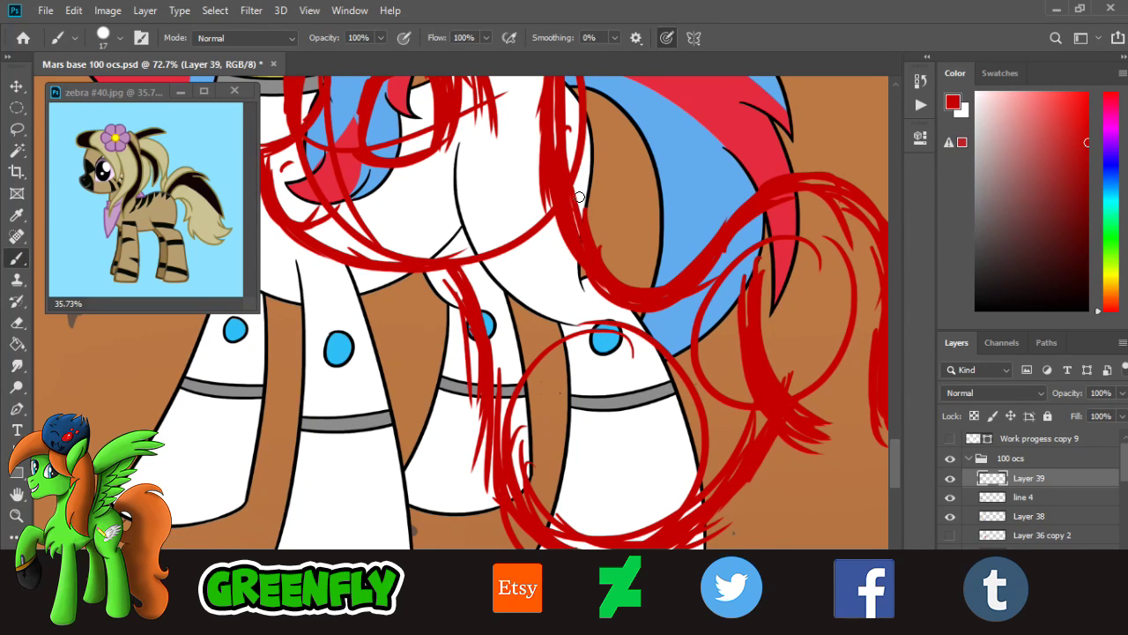
# - Thicken the outer rump outline where it runs down the back of the thigh
pyautogui.click(16, 515)
pyautogui.moveTo(539, 324)
pyautogui.mouseDown()
pyautogui.moveTo(457, 304)
pyautogui.moveTo(474, 330)
pyautogui.mouseUp()
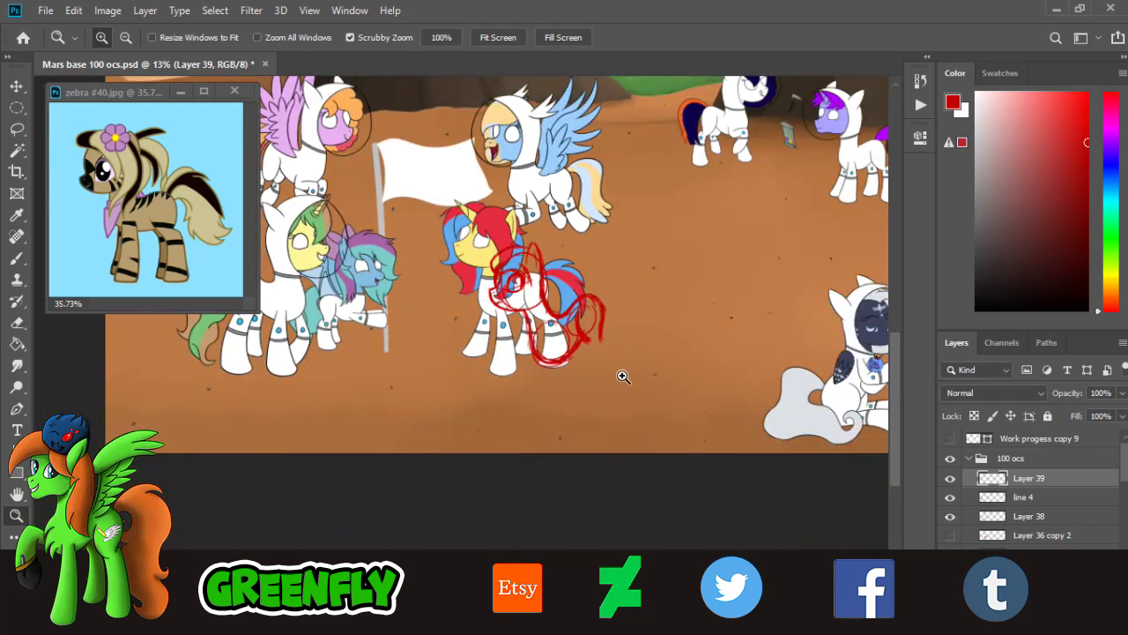
pyautogui.moveTo(622, 376); pyautogui.dragTo(684, 389)
pyautogui.moveTo(572, 316); pyautogui.dragTo(617, 323)
pyautogui.moveTo(582, 281); pyautogui.dragTo(619, 314)
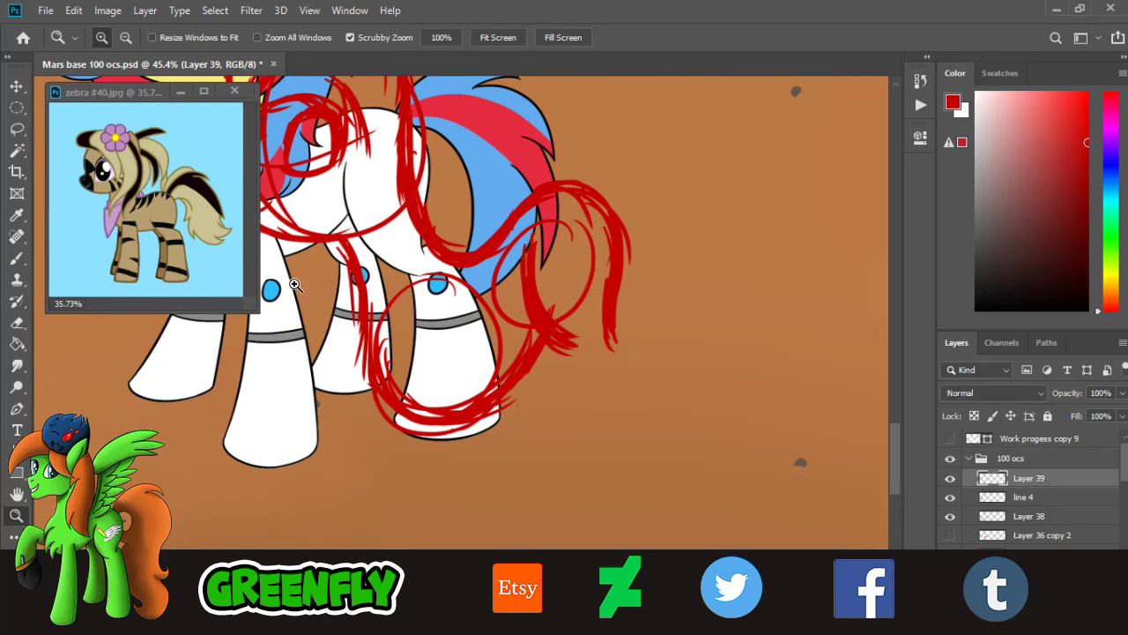
pyautogui.click(19, 258)
pyautogui.moveTo(606, 188)
pyautogui.mouseDown()
pyautogui.moveTo(620, 248)
pyautogui.moveTo(600, 252)
pyautogui.moveTo(603, 184)
pyautogui.moveTo(602, 314)
pyautogui.mouseUp()
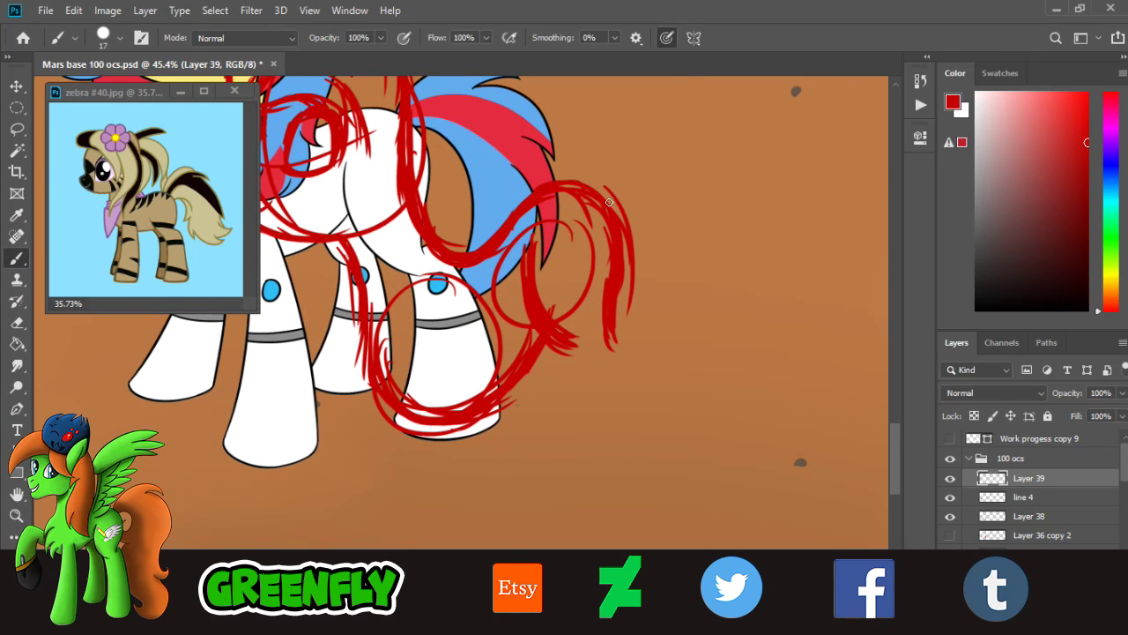
pyautogui.moveTo(610, 202); pyautogui.dragTo(624, 351)
pyautogui.moveTo(604, 223); pyautogui.dragTo(608, 333)
pyautogui.moveTo(625, 238); pyautogui.dragTo(626, 337)
# - Strengthen the front thigh line where it crosses the end of the belly line
pyautogui.moveTo(893, 430); pyautogui.dragTo(893, 446)
pyautogui.moveTo(528, 124); pyautogui.dragTo(580, 253)
pyautogui.hotkey('ctrl', 'z')
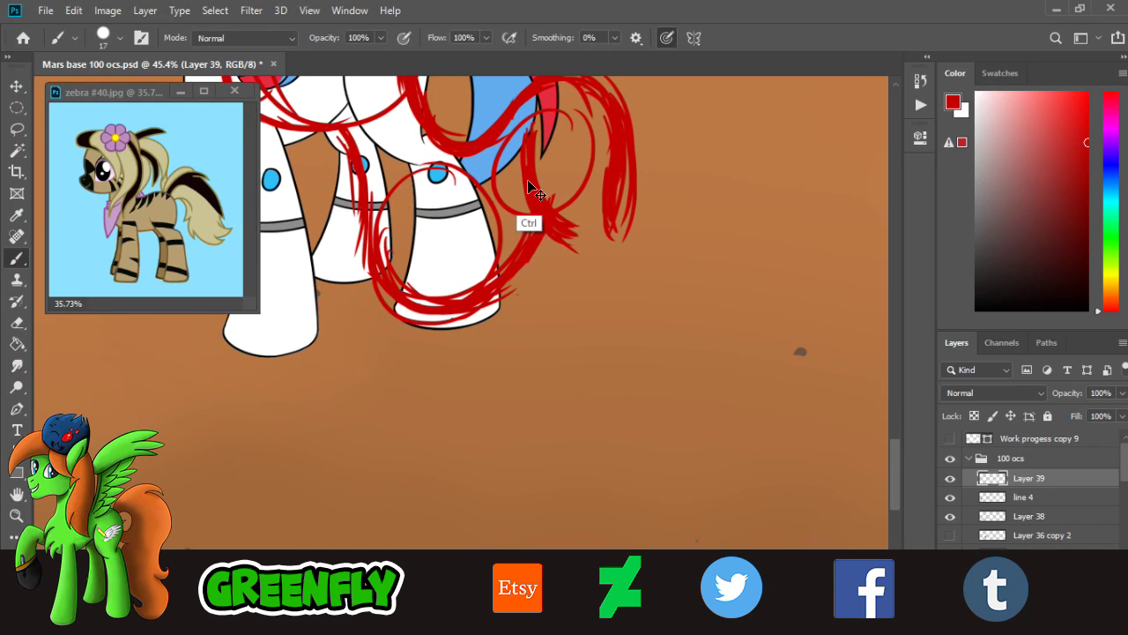
pyautogui.moveTo(530, 165); pyautogui.dragTo(588, 251)
pyautogui.moveTo(539, 198); pyautogui.dragTo(595, 265)
pyautogui.moveTo(534, 141); pyautogui.dragTo(585, 263)
pyautogui.moveTo(531, 208); pyautogui.dragTo(593, 325)
pyautogui.hotkey('ctrl', 'z')
# - Sketch the front edge of the zebra's hind leg from the thigh and belly junction down to the hoof with layered strokes
pyautogui.moveTo(554, 220); pyautogui.dragTo(612, 330)
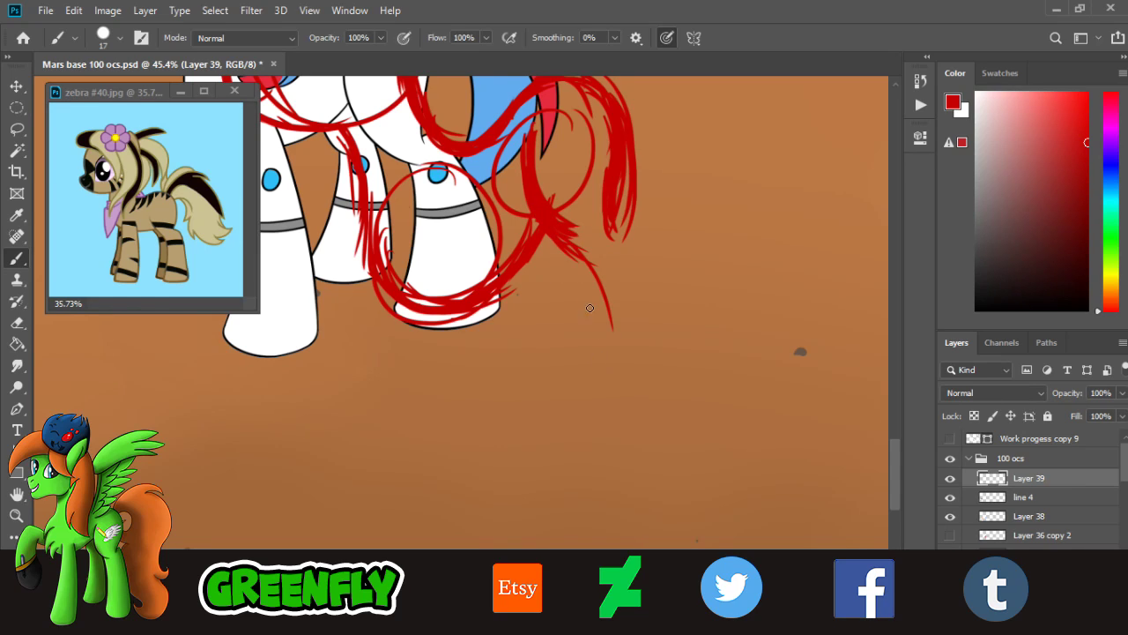
pyautogui.moveTo(569, 238); pyautogui.dragTo(613, 367)
pyautogui.moveTo(575, 250); pyautogui.dragTo(610, 385)
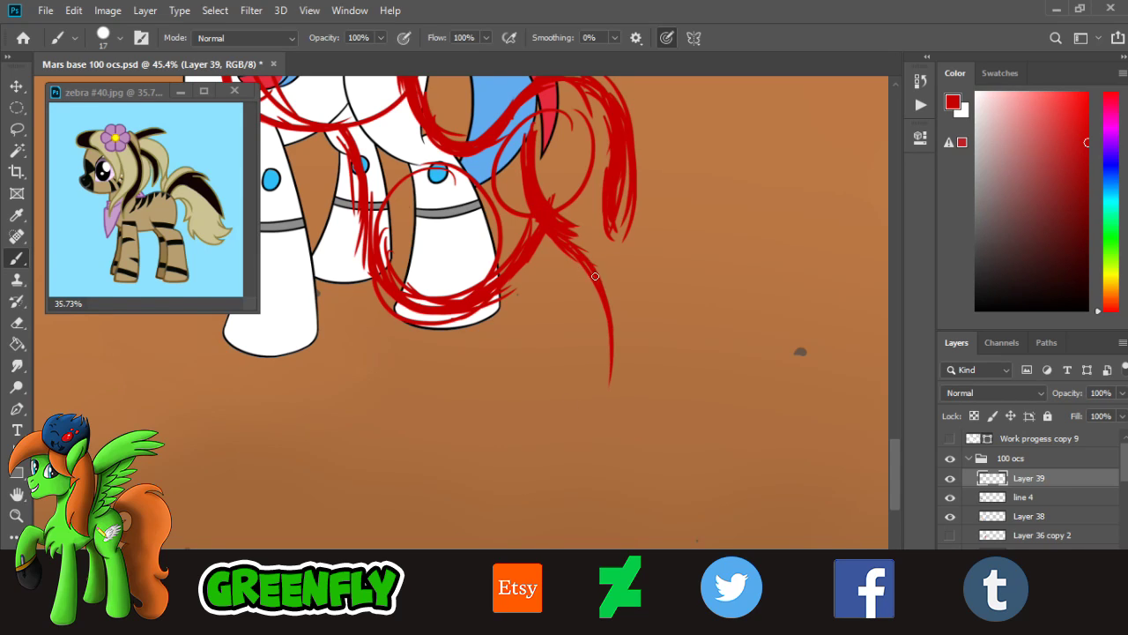
pyautogui.moveTo(596, 276); pyautogui.dragTo(590, 406)
pyautogui.moveTo(596, 266); pyautogui.dragTo(599, 350)
pyautogui.moveTo(593, 271); pyautogui.dragTo(601, 411)
pyautogui.moveTo(569, 252); pyautogui.dragTo(591, 420)
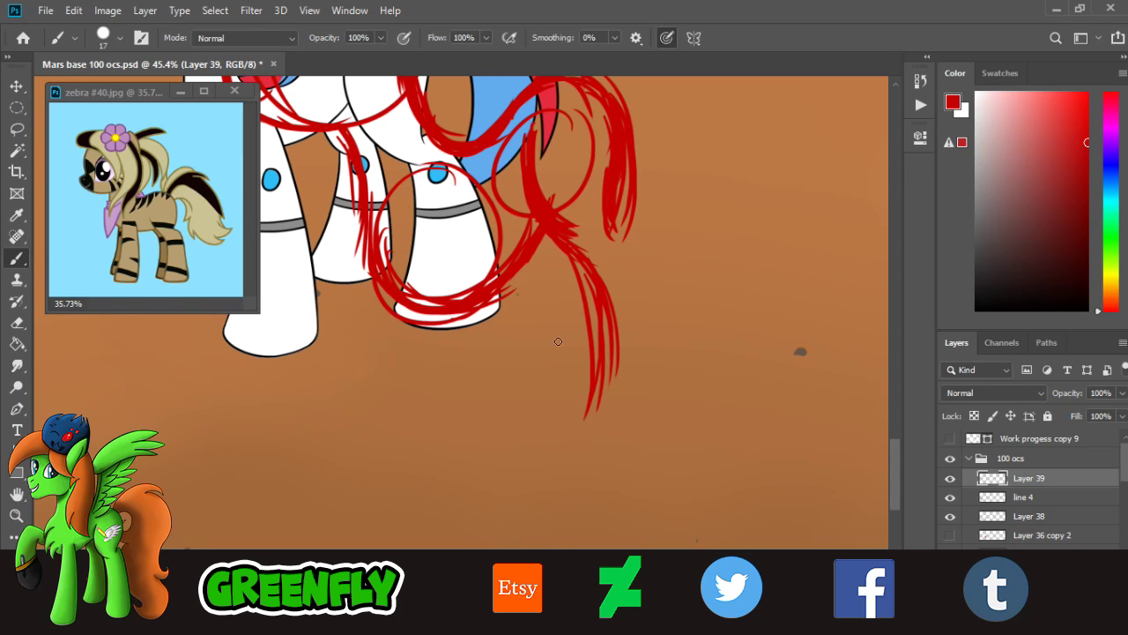
pyautogui.moveTo(607, 307); pyautogui.dragTo(592, 421)
pyautogui.moveTo(617, 332); pyautogui.dragTo(587, 423)
pyautogui.moveTo(608, 319); pyautogui.dragTo(594, 438)
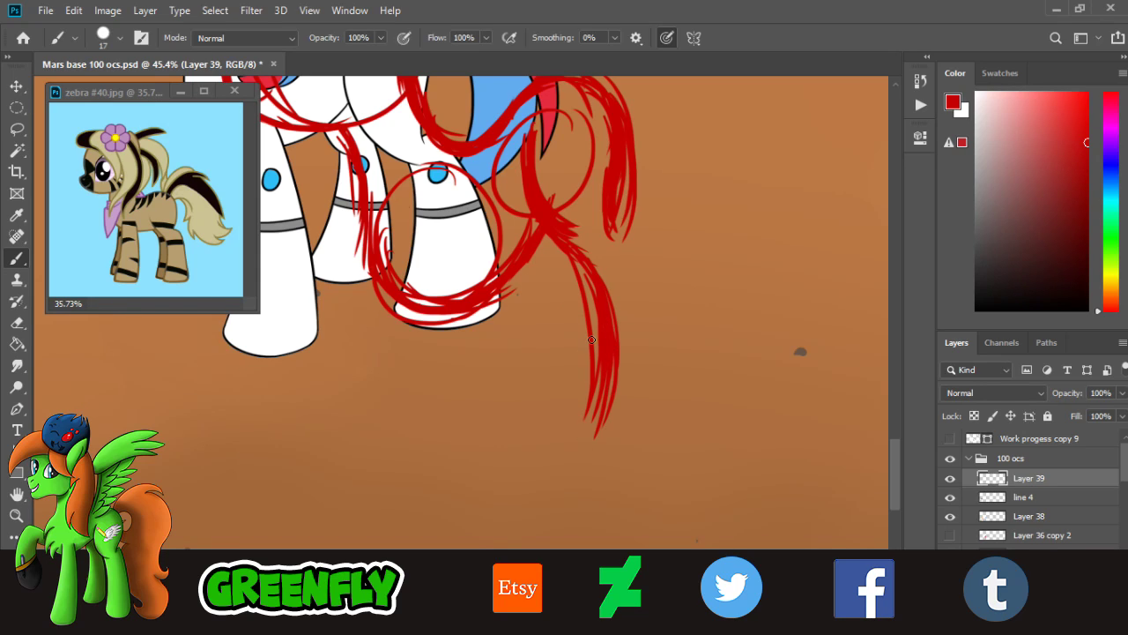
pyautogui.moveTo(598, 348); pyautogui.dragTo(592, 432)
# - Sketch the rear edge of the hind leg from the thigh down and close it with a rounded hoof bottom
pyautogui.moveTo(622, 223)
pyautogui.mouseDown()
pyautogui.moveTo(669, 327)
pyautogui.moveTo(698, 323)
pyautogui.mouseUp()
pyautogui.moveTo(649, 248)
pyautogui.mouseDown()
pyautogui.moveTo(702, 406)
pyautogui.moveTo(695, 392)
pyautogui.moveTo(693, 415)
pyautogui.mouseUp()
pyautogui.moveTo(662, 333); pyautogui.dragTo(680, 439)
pyautogui.moveTo(602, 412)
pyautogui.mouseDown()
pyautogui.moveTo(628, 454)
pyautogui.moveTo(683, 451)
pyautogui.moveTo(713, 426)
pyautogui.moveTo(682, 426)
pyautogui.moveTo(713, 402)
pyautogui.moveTo(665, 448)
pyautogui.mouseUp()
pyautogui.moveTo(608, 420)
pyautogui.mouseDown()
pyautogui.moveTo(655, 448)
pyautogui.moveTo(735, 404)
pyautogui.mouseUp()
pyautogui.moveTo(657, 445); pyautogui.dragTo(712, 407)
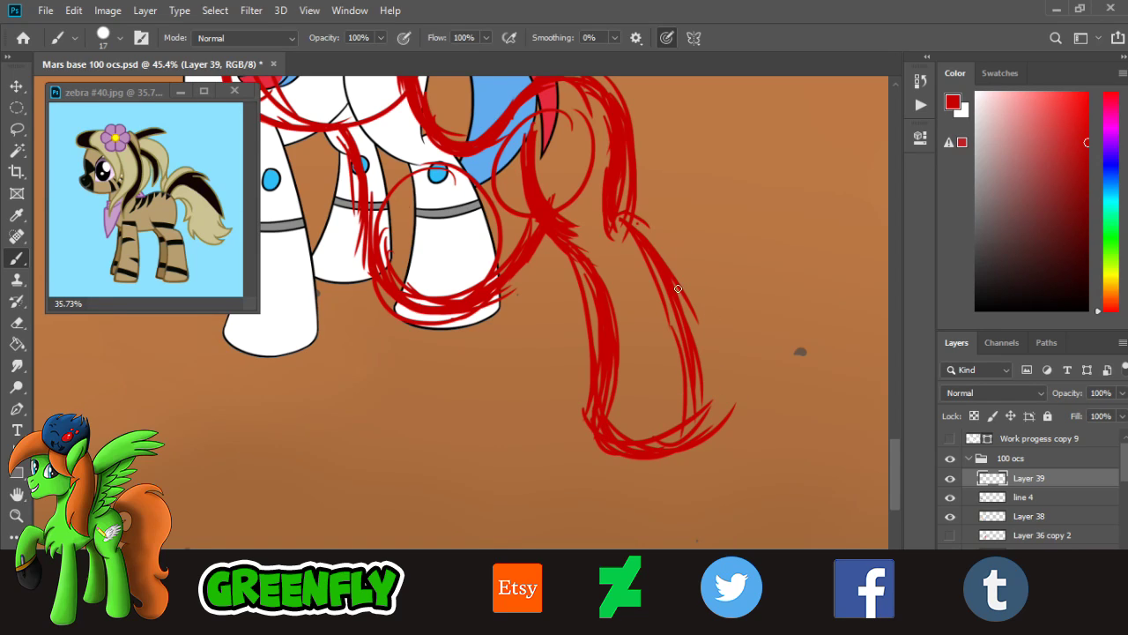
pyautogui.moveTo(638, 226); pyautogui.dragTo(707, 377)
pyautogui.moveTo(684, 309); pyautogui.dragTo(709, 427)
pyautogui.moveTo(697, 360); pyautogui.dragTo(705, 406)
# - Sketch the front edge of the zebra's foreleg from inside the chest circle down to hoof level
pyautogui.click(16, 516)
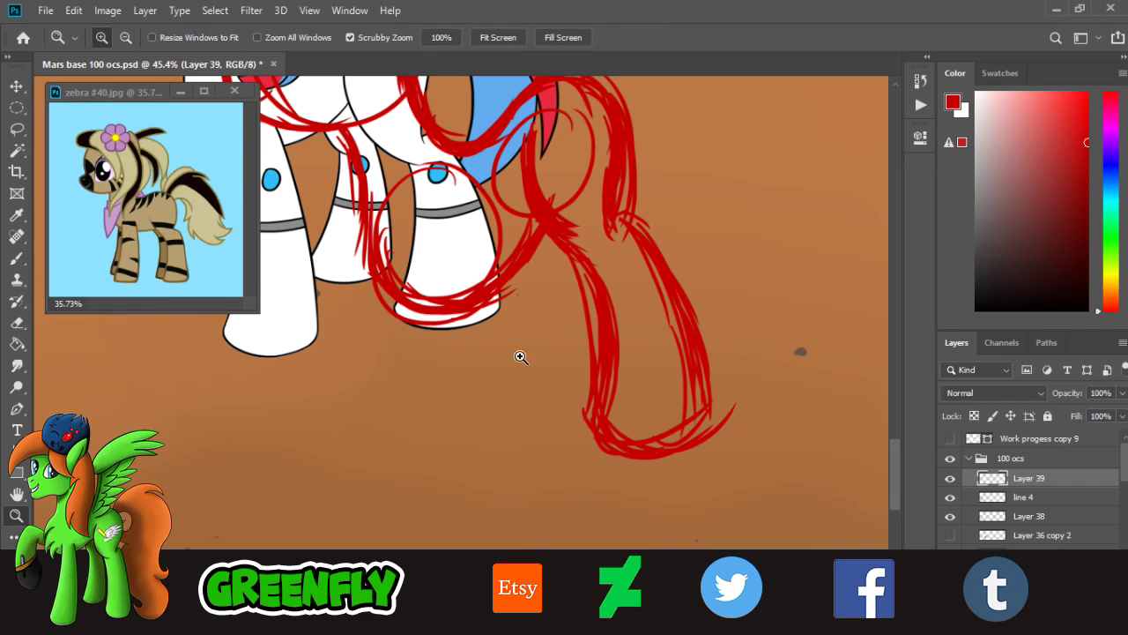
pyautogui.moveTo(520, 356); pyautogui.dragTo(511, 395)
pyautogui.moveTo(436, 388)
pyautogui.mouseDown()
pyautogui.moveTo(484, 391)
pyautogui.moveTo(433, 413)
pyautogui.moveTo(459, 411)
pyautogui.mouseUp()
pyautogui.press('b')
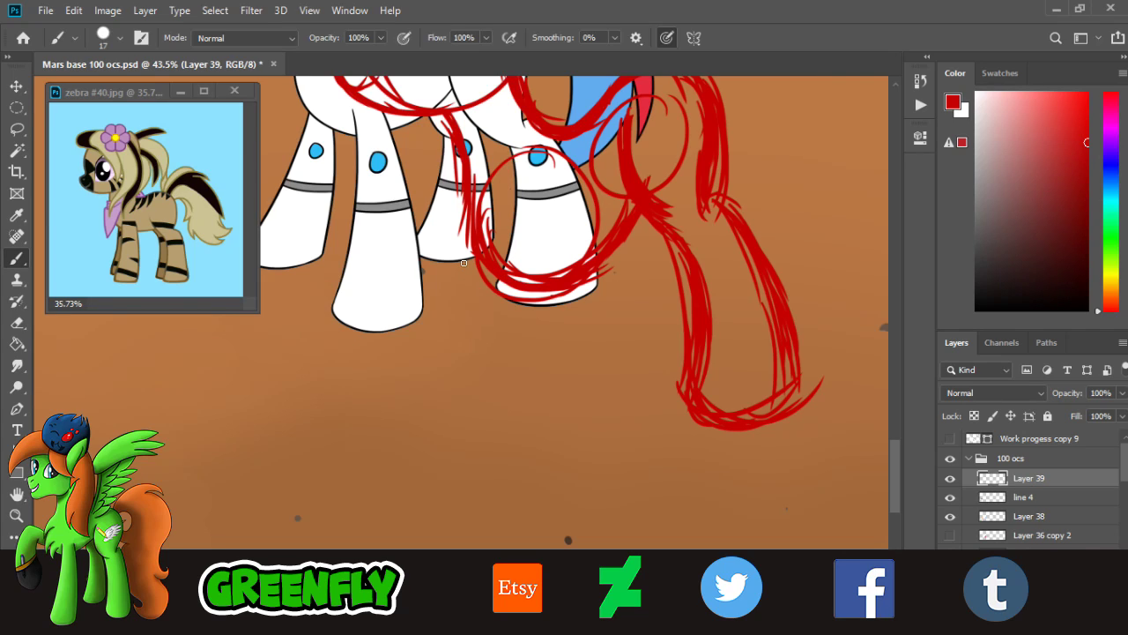
pyautogui.moveTo(529, 228); pyautogui.dragTo(509, 402)
pyautogui.hotkey('ctrl', 'z')
pyautogui.moveTo(529, 228)
pyautogui.mouseDown()
pyautogui.moveTo(501, 494)
pyautogui.moveTo(520, 389)
pyautogui.mouseUp()
pyautogui.hotkey('ctrl', 'z')
pyautogui.moveTo(531, 309); pyautogui.dragTo(504, 488)
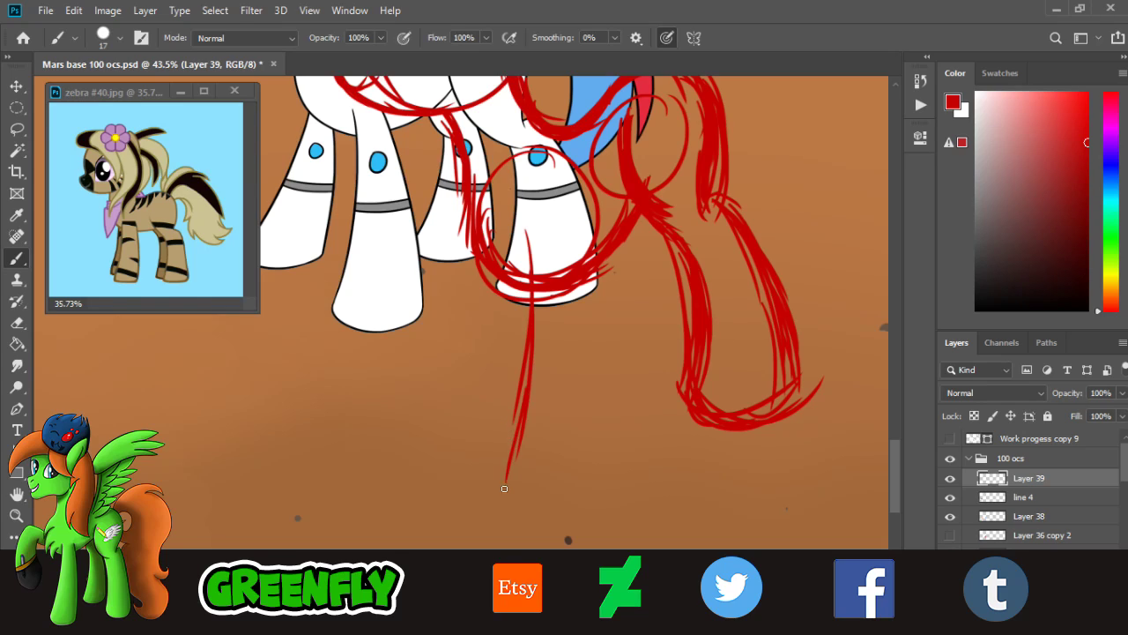
# - Sketch the rear edge of the foreleg flaring down from the chest circle and join both edges with a curved hoof bottom
pyautogui.moveTo(578, 220); pyautogui.dragTo(620, 387)
pyautogui.hotkey('ctrl', 'z')
pyautogui.moveTo(555, 227); pyautogui.dragTo(626, 408)
pyautogui.moveTo(582, 284); pyautogui.dragTo(628, 473)
pyautogui.moveTo(508, 467)
pyautogui.mouseDown()
pyautogui.moveTo(541, 499)
pyautogui.moveTo(594, 502)
pyautogui.moveTo(624, 471)
pyautogui.mouseUp()
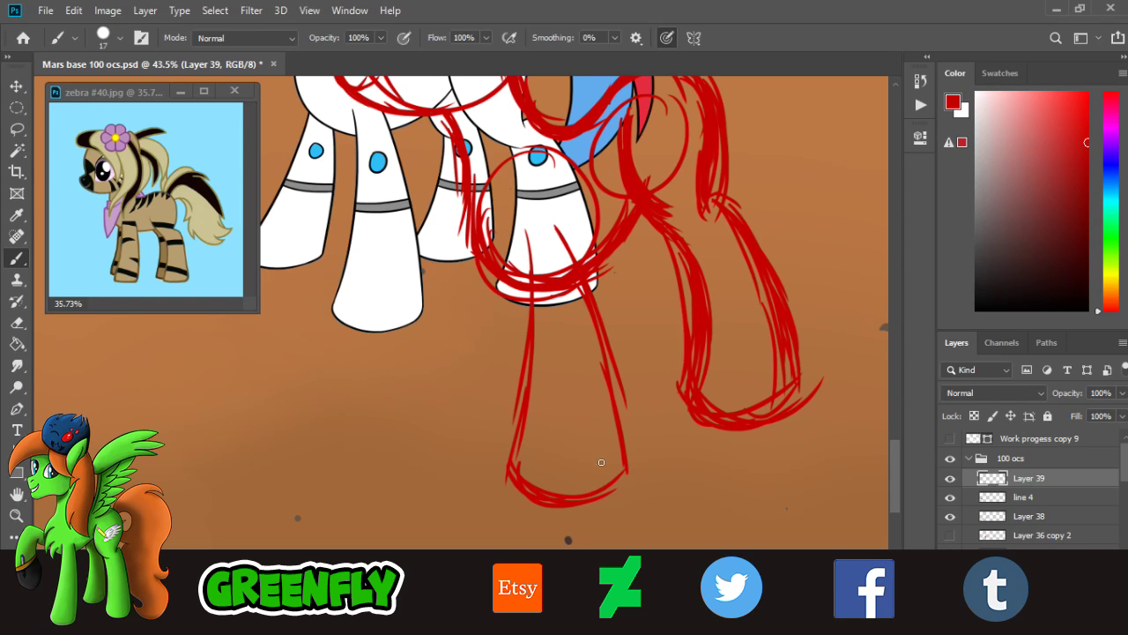
pyautogui.moveTo(562, 492)
pyautogui.mouseDown()
pyautogui.moveTo(617, 471)
pyautogui.moveTo(610, 478)
pyautogui.mouseUp()
# - Sketch a curved band line across the foreleg just above and parallel to the hoof bottom
pyautogui.click(20, 516)
pyautogui.moveTo(558, 421)
pyautogui.mouseDown()
pyautogui.moveTo(496, 414)
pyautogui.moveTo(529, 419)
pyautogui.mouseUp()
pyautogui.moveTo(576, 449); pyautogui.dragTo(776, 445)
pyautogui.press('b')
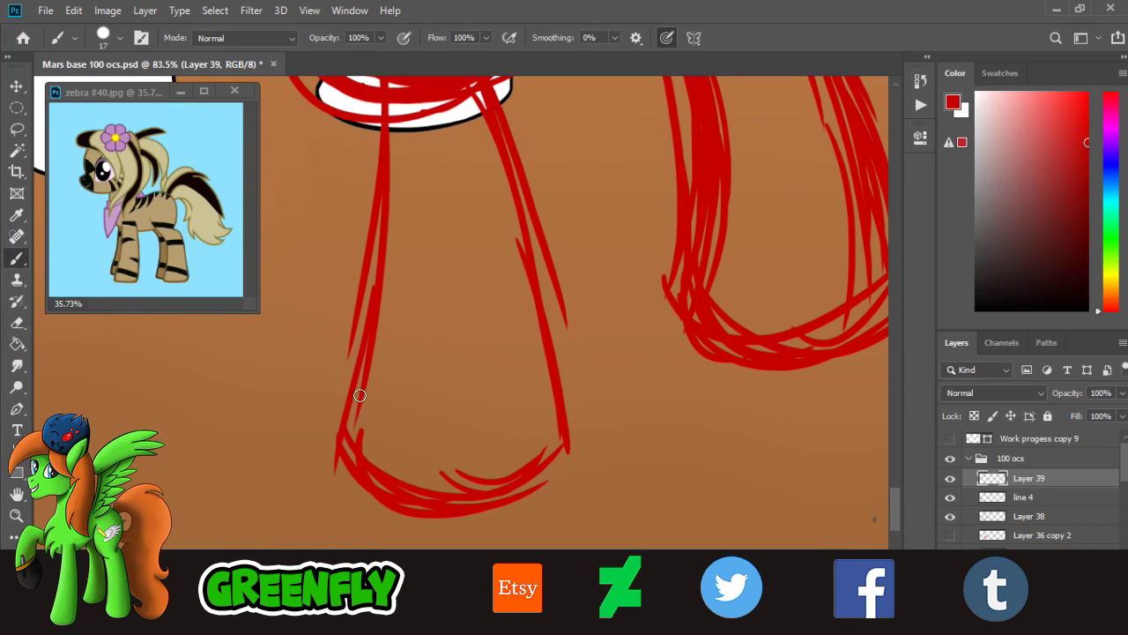
pyautogui.moveTo(360, 393); pyautogui.dragTo(480, 434)
pyautogui.moveTo(398, 427)
pyautogui.mouseDown()
pyautogui.moveTo(551, 407)
pyautogui.moveTo(551, 393)
pyautogui.mouseUp()
pyautogui.moveTo(472, 439); pyautogui.dragTo(559, 381)
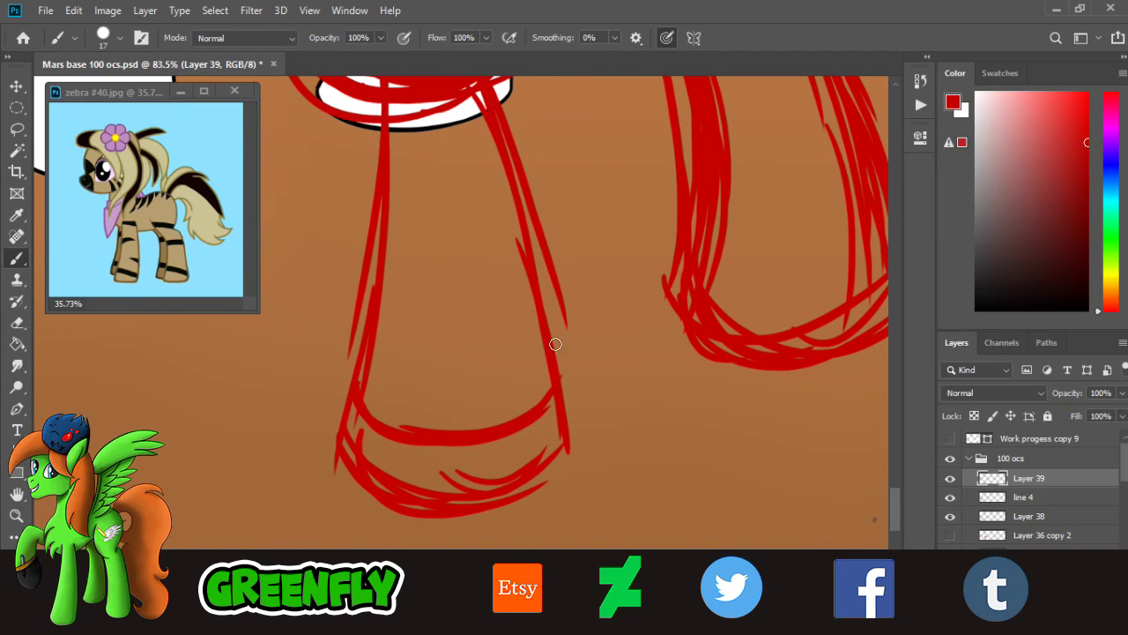
# - Erase the hoof outline below the curved band on the straight foreleg, using an eraser size of 34
pyautogui.click(21, 322)
pyautogui.moveTo(541, 461); pyautogui.dragTo(568, 419)
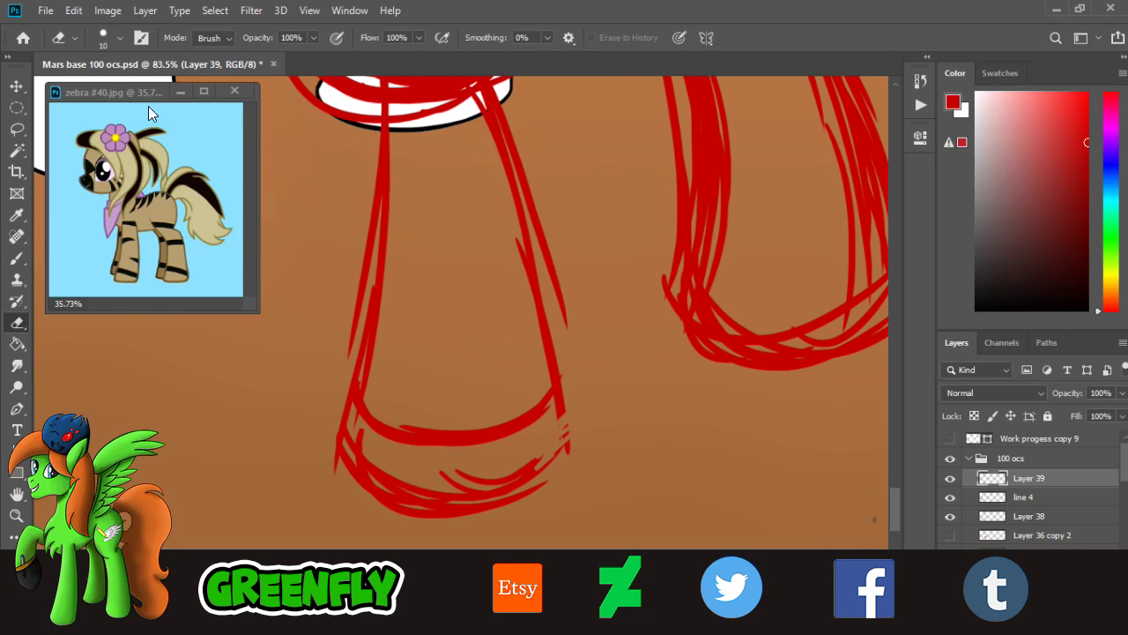
pyautogui.click(120, 38)
pyautogui.moveTo(98, 93); pyautogui.dragTo(113, 92)
pyautogui.moveTo(564, 438)
pyautogui.mouseDown()
pyautogui.moveTo(572, 373)
pyautogui.moveTo(559, 438)
pyautogui.moveTo(428, 534)
pyautogui.moveTo(447, 498)
pyautogui.moveTo(338, 458)
pyautogui.moveTo(323, 398)
pyautogui.moveTo(389, 478)
pyautogui.moveTo(491, 461)
pyautogui.mouseUp()
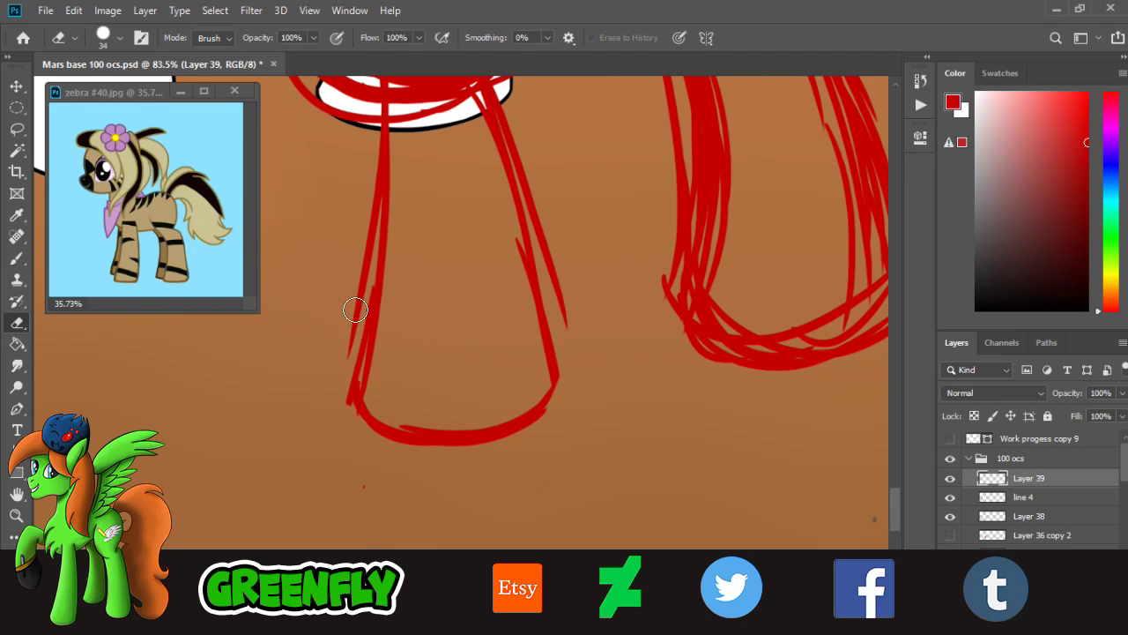
# - Trim the stray lines on the straight foreleg's front edge and redraw its lower corners to meet the curved bottom
pyautogui.moveTo(355, 310)
pyautogui.mouseDown()
pyautogui.moveTo(347, 358)
pyautogui.moveTo(365, 378)
pyautogui.moveTo(373, 350)
pyautogui.mouseUp()
pyautogui.click(18, 258)
pyautogui.moveTo(548, 395); pyautogui.dragTo(557, 364)
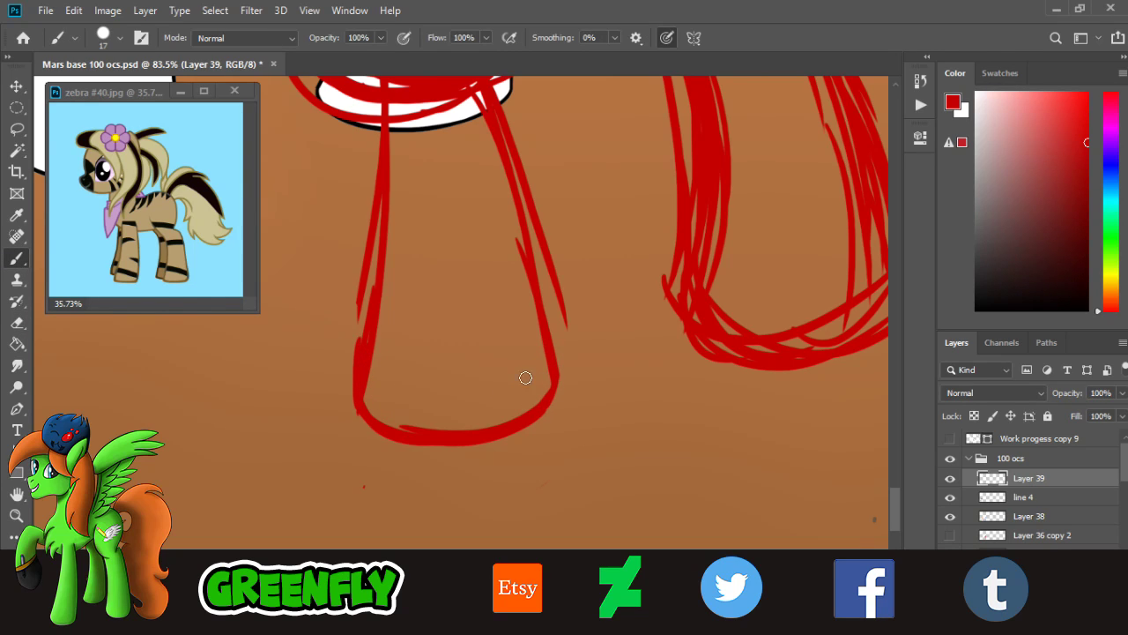
# - Sketch a short diagonal upper edge for the zebra's raised foreleg, running forward and down from the chest circle
pyautogui.press('z')
pyautogui.moveTo(658, 383)
pyautogui.mouseDown()
pyautogui.moveTo(607, 385)
pyautogui.moveTo(594, 362)
pyautogui.moveTo(624, 365)
pyautogui.moveTo(592, 383)
pyautogui.moveTo(582, 323)
pyautogui.moveTo(637, 350)
pyautogui.moveTo(627, 352)
pyautogui.moveTo(605, 347)
pyautogui.moveTo(655, 318)
pyautogui.moveTo(603, 342)
pyautogui.moveTo(656, 360)
pyautogui.moveTo(600, 335)
pyautogui.mouseUp()
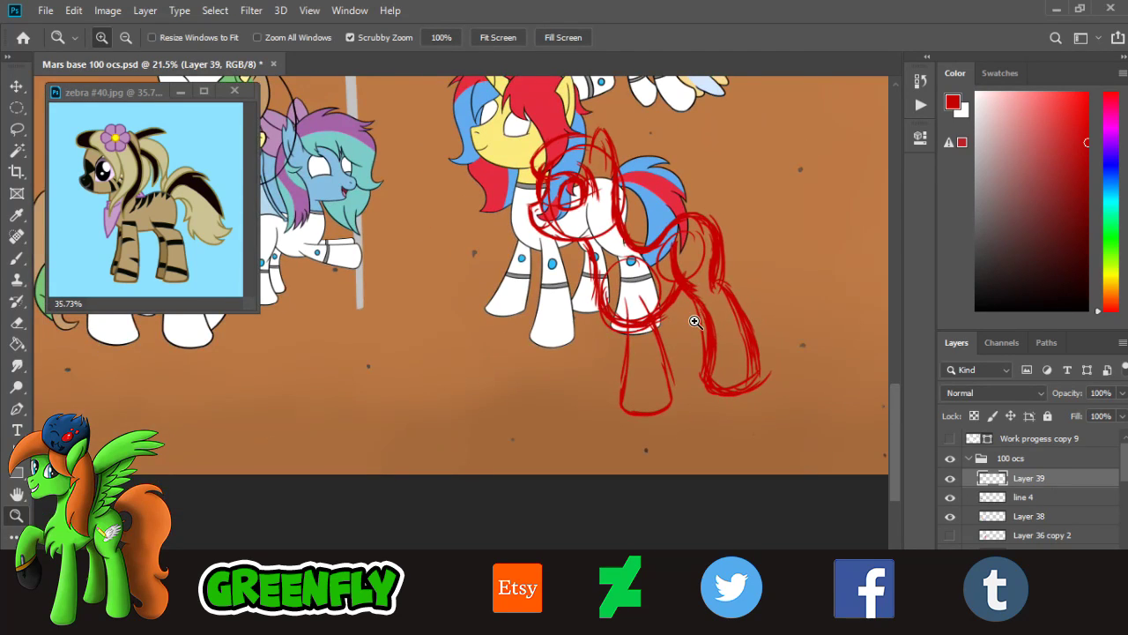
pyautogui.moveTo(799, 315); pyautogui.dragTo(796, 314)
pyautogui.moveTo(892, 431); pyautogui.dragTo(894, 416)
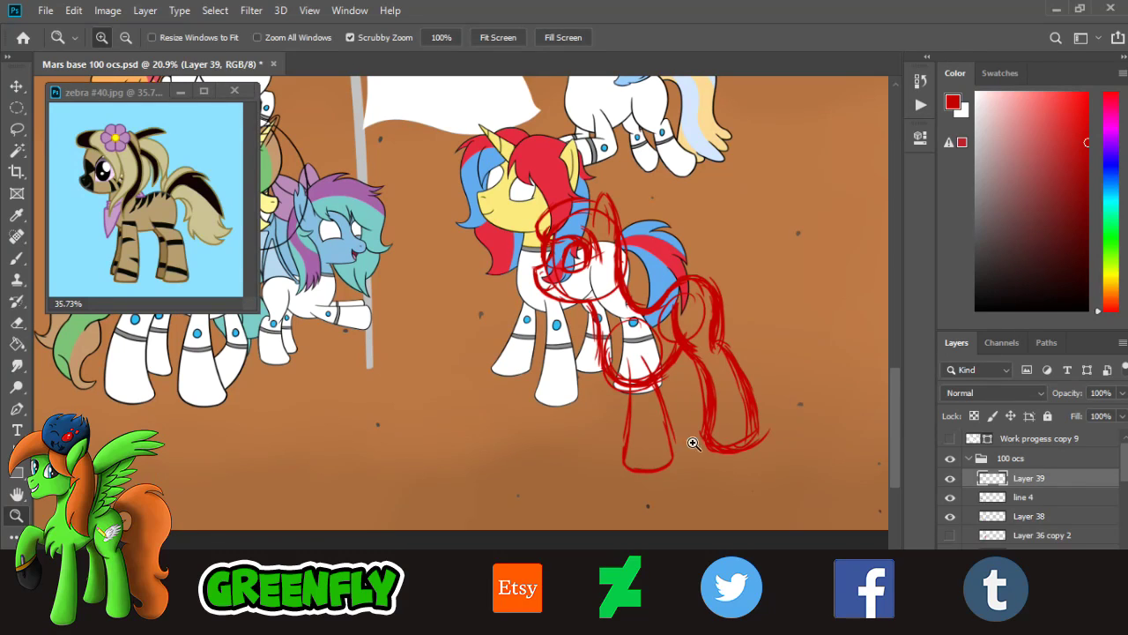
pyautogui.moveTo(626, 409); pyautogui.dragTo(579, 438)
pyautogui.moveTo(522, 411)
pyautogui.mouseDown()
pyautogui.moveTo(566, 414)
pyautogui.moveTo(557, 363)
pyautogui.moveTo(537, 353)
pyautogui.moveTo(705, 422)
pyautogui.mouseUp()
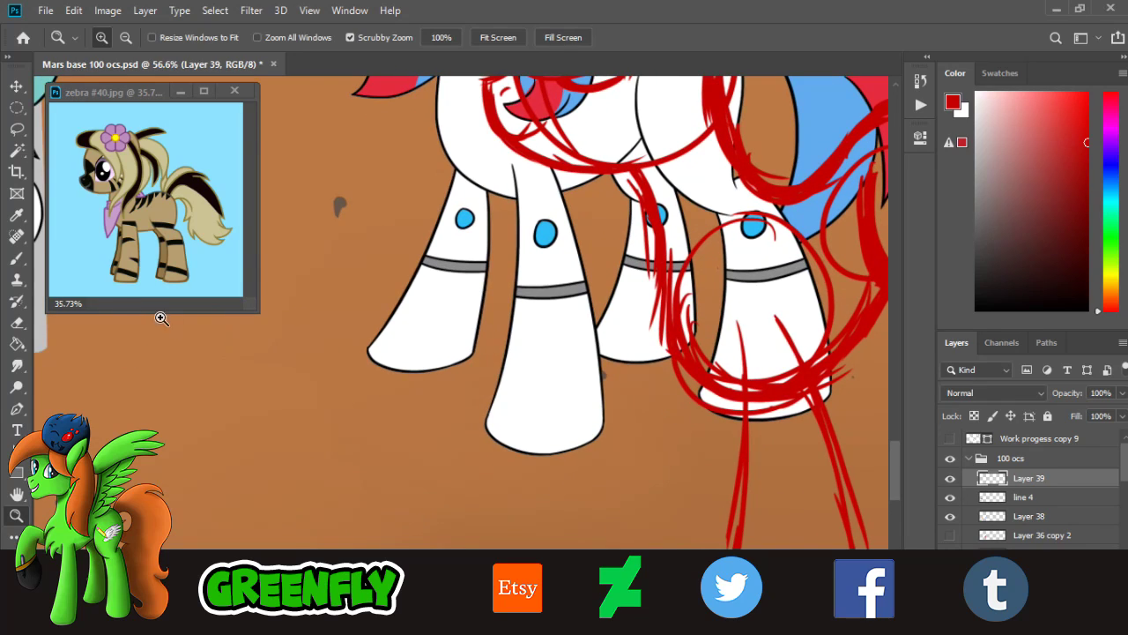
pyautogui.click(16, 258)
pyautogui.moveTo(679, 355); pyautogui.dragTo(645, 392)
pyautogui.hotkey('ctrl', 'z')
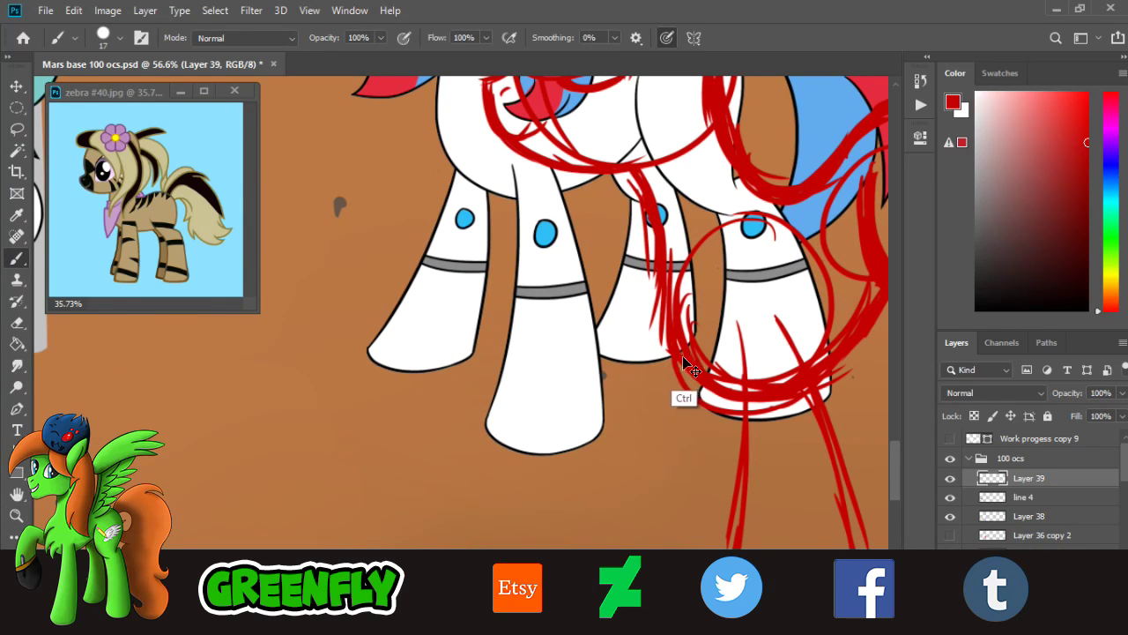
pyautogui.moveTo(675, 354); pyautogui.dragTo(612, 414)
pyautogui.hotkey('ctrl', 'z')
pyautogui.hotkey('ctrl', 'z')
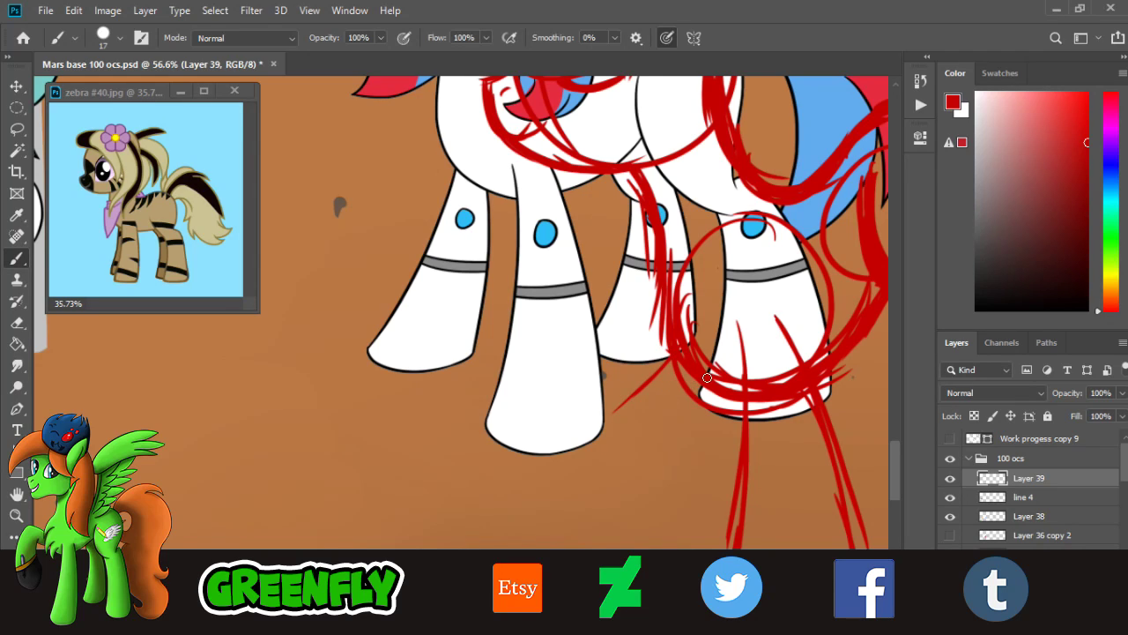
# - Sketch the underside of the raised foreleg from the chest circle forward, curving up into the front of the hoof
pyautogui.moveTo(706, 393)
pyautogui.mouseDown()
pyautogui.moveTo(680, 469)
pyautogui.moveTo(670, 465)
pyautogui.mouseUp()
pyautogui.moveTo(693, 427)
pyautogui.mouseDown()
pyautogui.moveTo(637, 494)
pyautogui.moveTo(559, 497)
pyautogui.mouseUp()
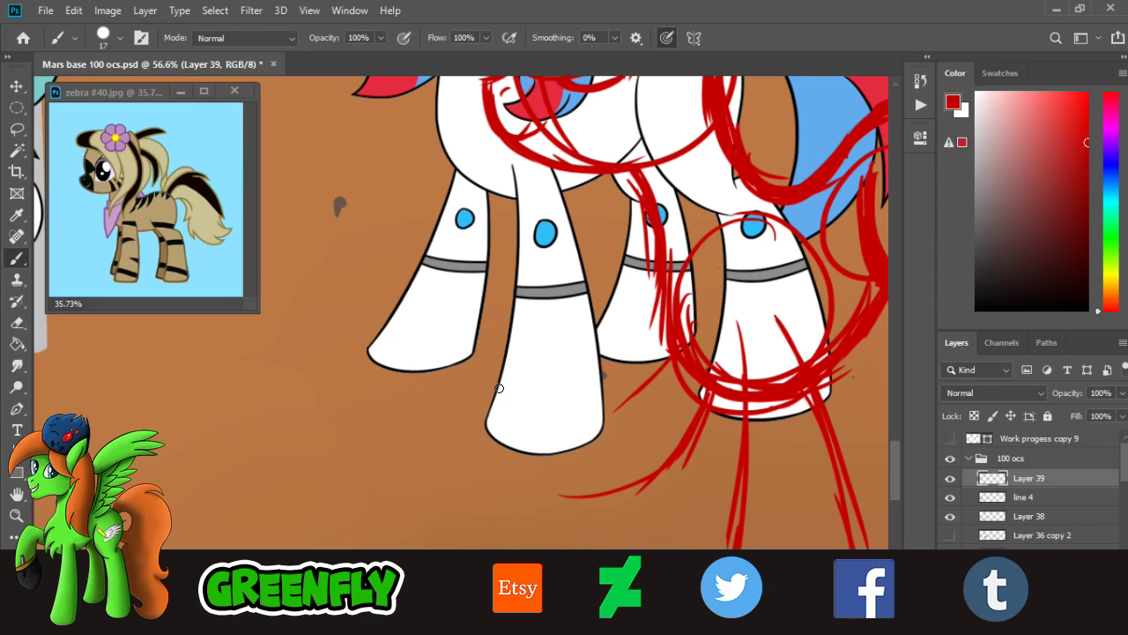
pyautogui.moveTo(464, 367); pyautogui.dragTo(623, 477)
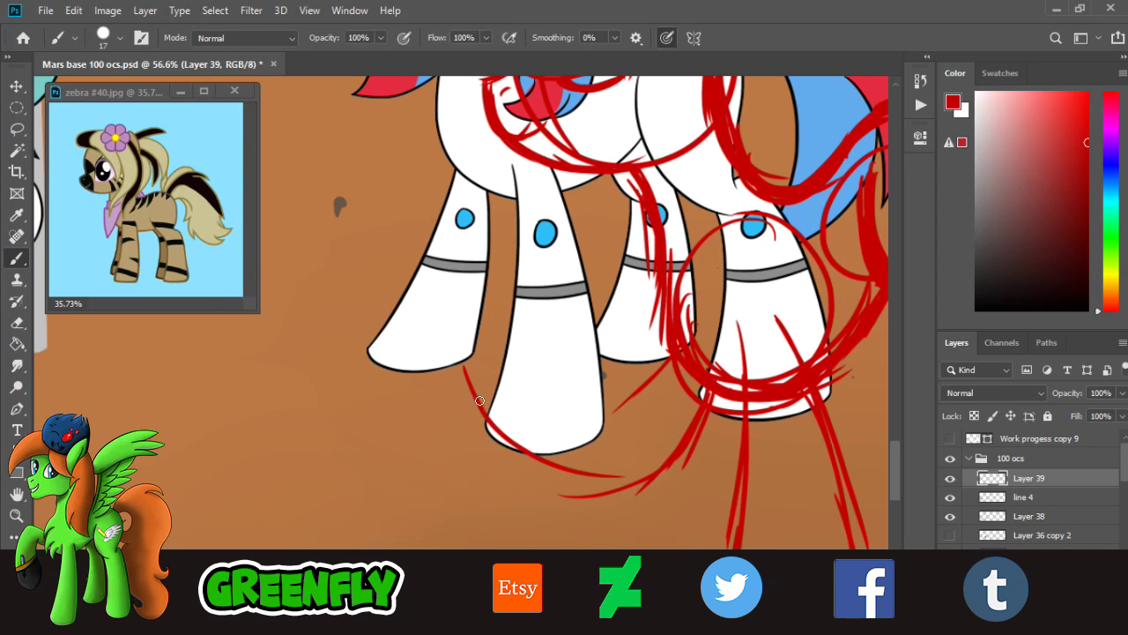
pyautogui.moveTo(479, 400); pyautogui.dragTo(635, 481)
pyautogui.moveTo(503, 415); pyautogui.dragTo(569, 470)
pyautogui.moveTo(456, 371); pyautogui.dragTo(608, 469)
pyautogui.moveTo(490, 410); pyautogui.dragTo(652, 478)
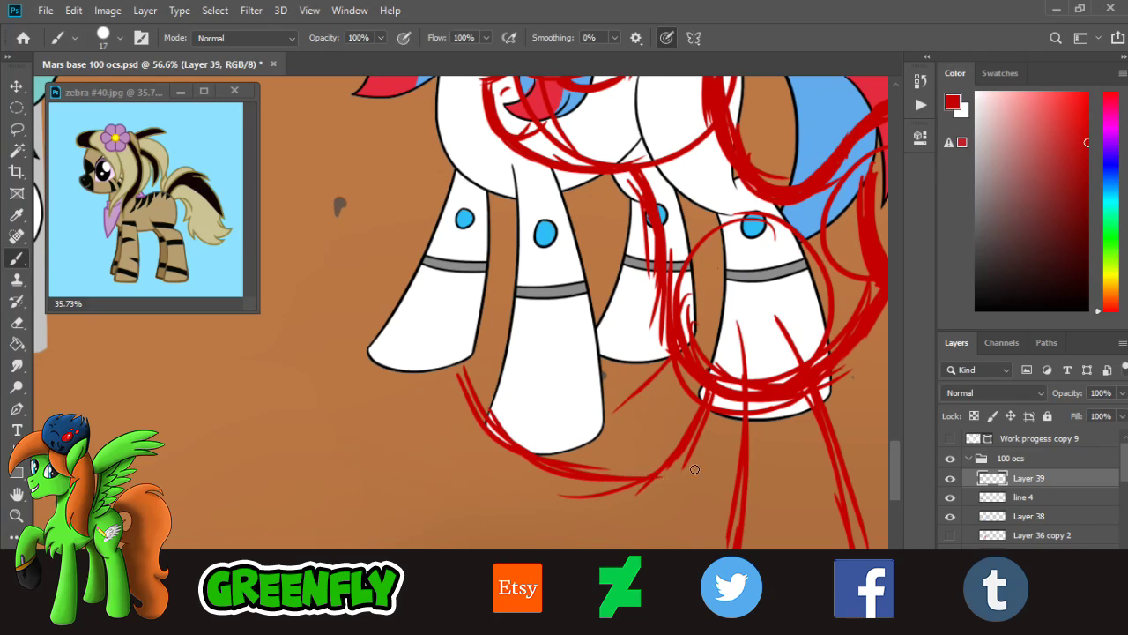
pyautogui.moveTo(511, 441); pyautogui.dragTo(626, 481)
pyautogui.moveTo(529, 436); pyautogui.dragTo(629, 501)
# - Sketch the rounded top of the raised hoof and join it to the foreleg's diagonal upper edge
pyautogui.moveTo(459, 367); pyautogui.dragTo(529, 344)
pyautogui.moveTo(468, 370)
pyautogui.mouseDown()
pyautogui.moveTo(545, 334)
pyautogui.moveTo(567, 358)
pyautogui.mouseUp()
pyautogui.moveTo(465, 369)
pyautogui.mouseDown()
pyautogui.moveTo(569, 339)
pyautogui.moveTo(578, 374)
pyautogui.mouseUp()
pyautogui.moveTo(534, 319); pyautogui.dragTo(586, 379)
pyautogui.moveTo(564, 328)
pyautogui.mouseDown()
pyautogui.moveTo(607, 407)
pyautogui.moveTo(627, 420)
pyautogui.mouseUp()
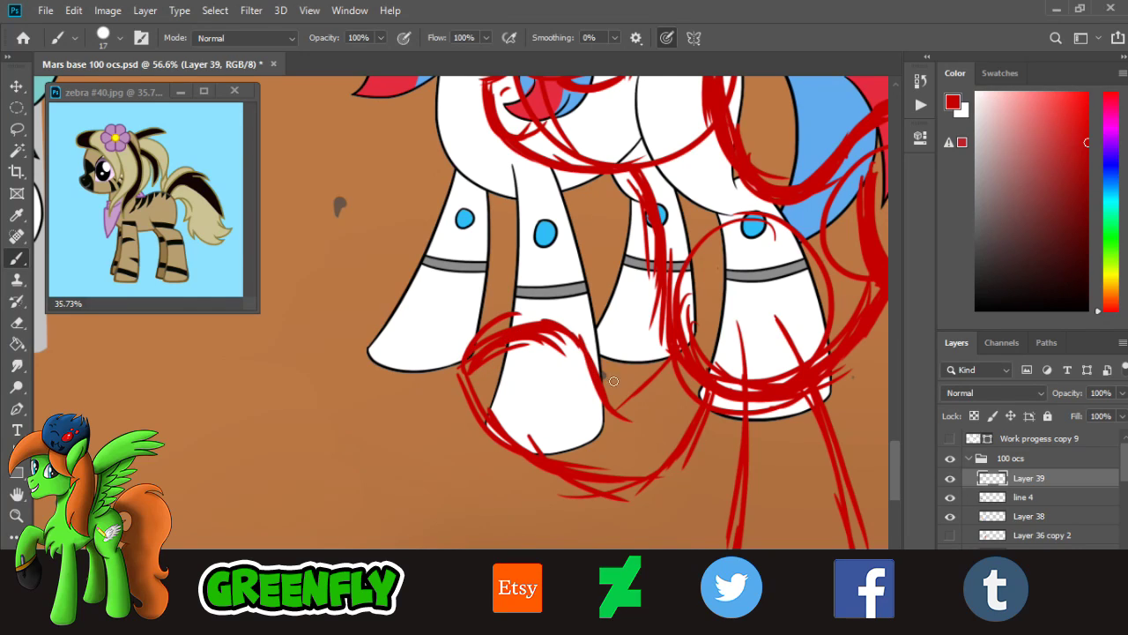
pyautogui.moveTo(566, 335)
pyautogui.mouseDown()
pyautogui.moveTo(640, 427)
pyautogui.moveTo(649, 419)
pyautogui.mouseUp()
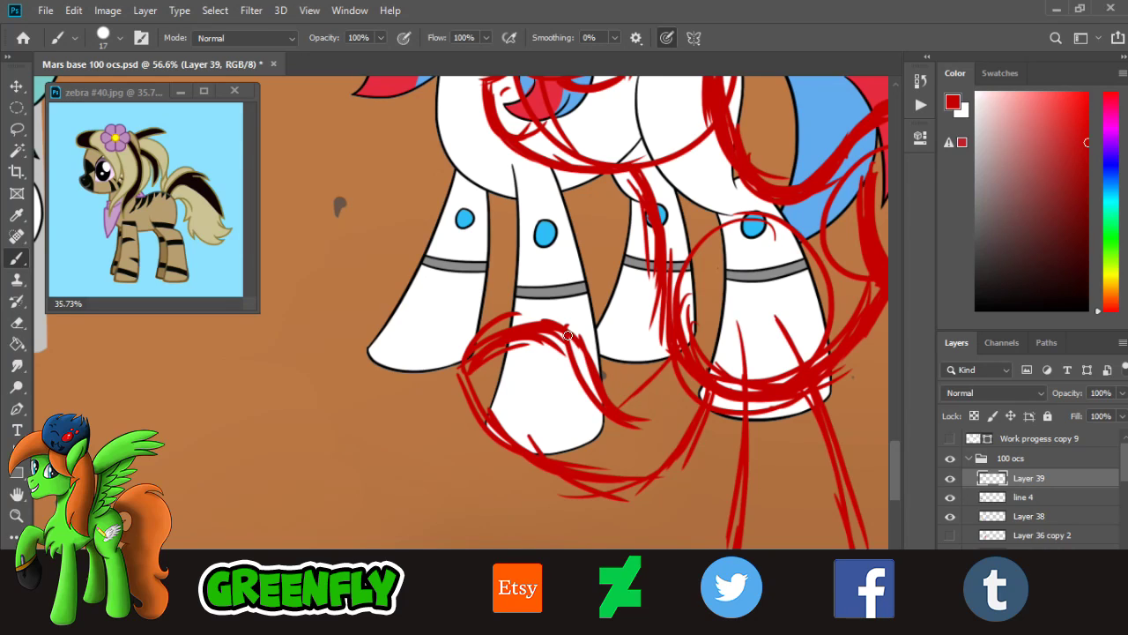
pyautogui.moveTo(568, 336); pyautogui.dragTo(608, 418)
pyautogui.moveTo(672, 360)
pyautogui.mouseDown()
pyautogui.moveTo(631, 413)
pyautogui.moveTo(624, 403)
pyautogui.mouseUp()
# - Sketch a curved hoof bottom for the far hind leg, between the straight foreleg and the near hind leg
pyautogui.click(17, 516)
pyautogui.moveTo(520, 376); pyautogui.dragTo(399, 366)
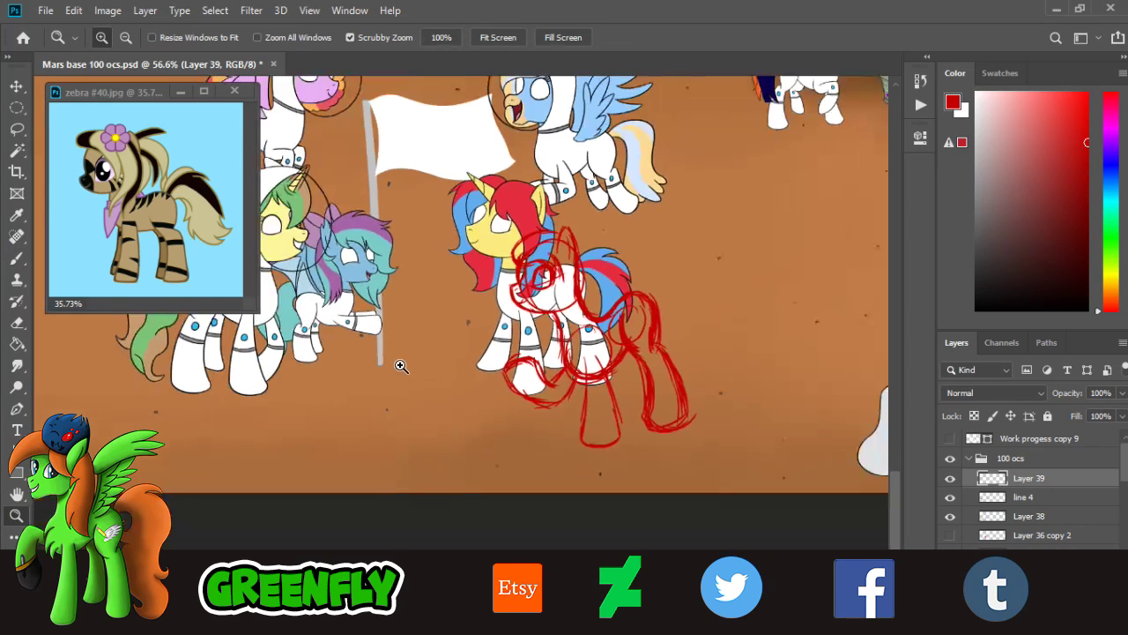
pyautogui.moveTo(605, 366); pyautogui.dragTo(646, 378)
pyautogui.click(646, 380)
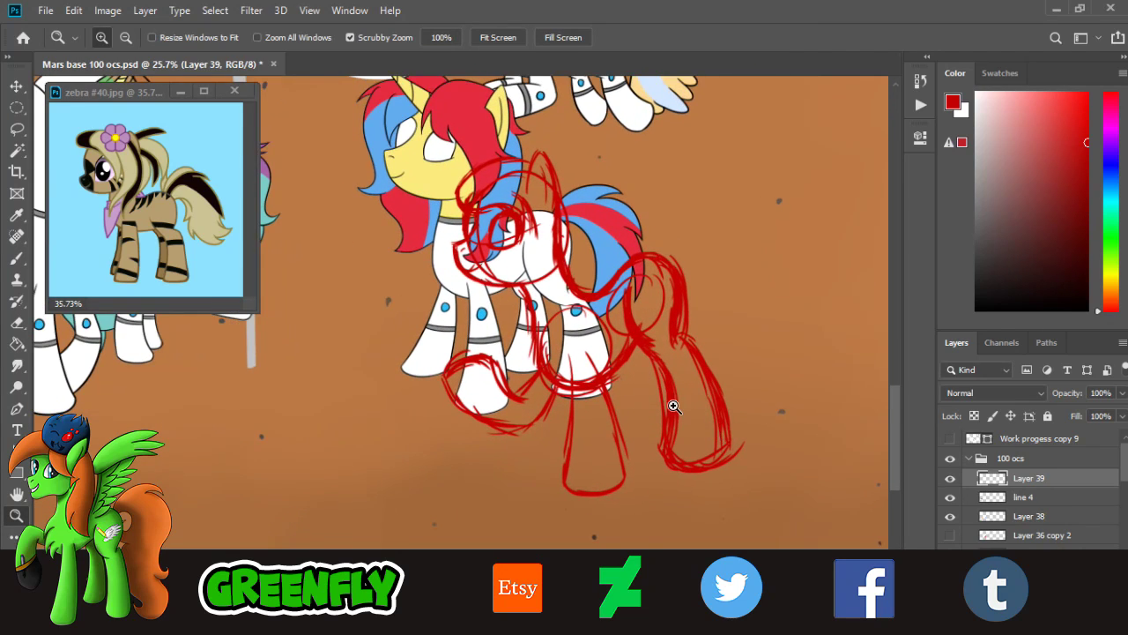
pyautogui.click(709, 415)
pyautogui.click(583, 307)
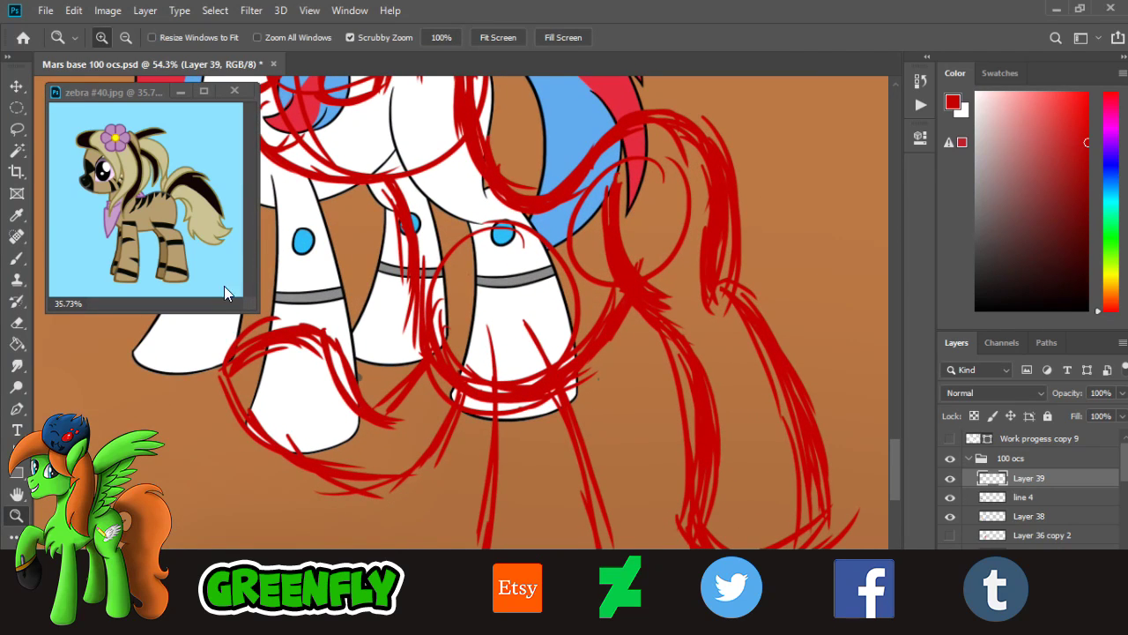
pyautogui.click(19, 258)
pyautogui.moveTo(601, 483); pyautogui.dragTo(684, 498)
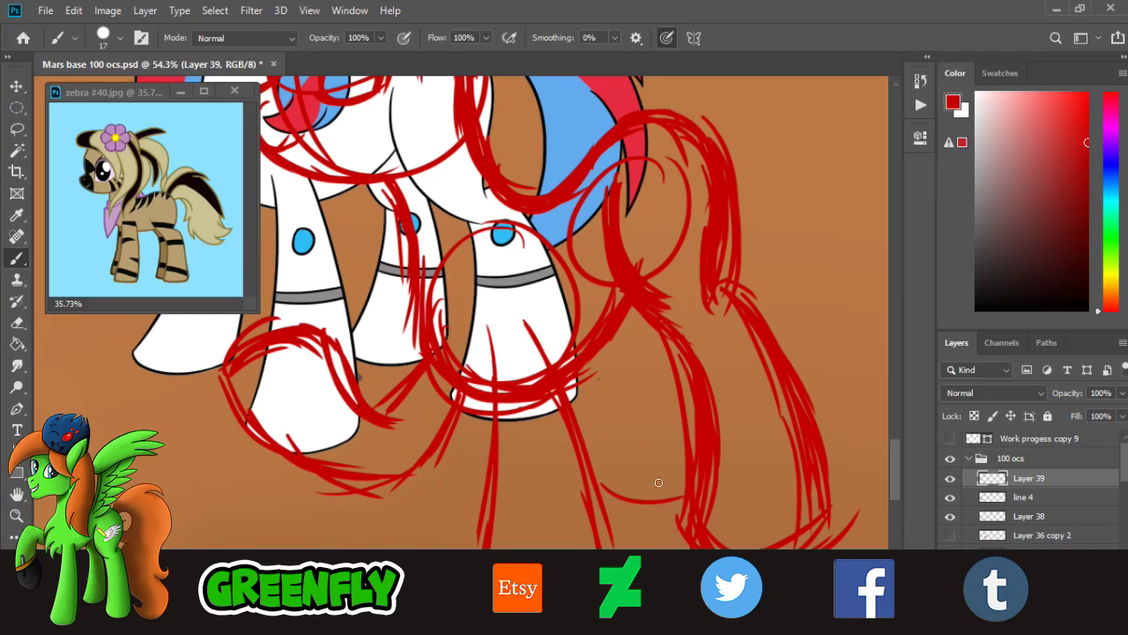
pyautogui.hotkey('ctrl', 'z')
pyautogui.moveTo(601, 470); pyautogui.dragTo(697, 478)
# - Sketch the front edge of the far hind leg from the belly down to its hoof bottom
pyautogui.moveTo(608, 342)
pyautogui.mouseDown()
pyautogui.moveTo(588, 451)
pyautogui.moveTo(626, 360)
pyautogui.mouseUp()
pyautogui.moveTo(613, 421); pyautogui.dragTo(603, 457)
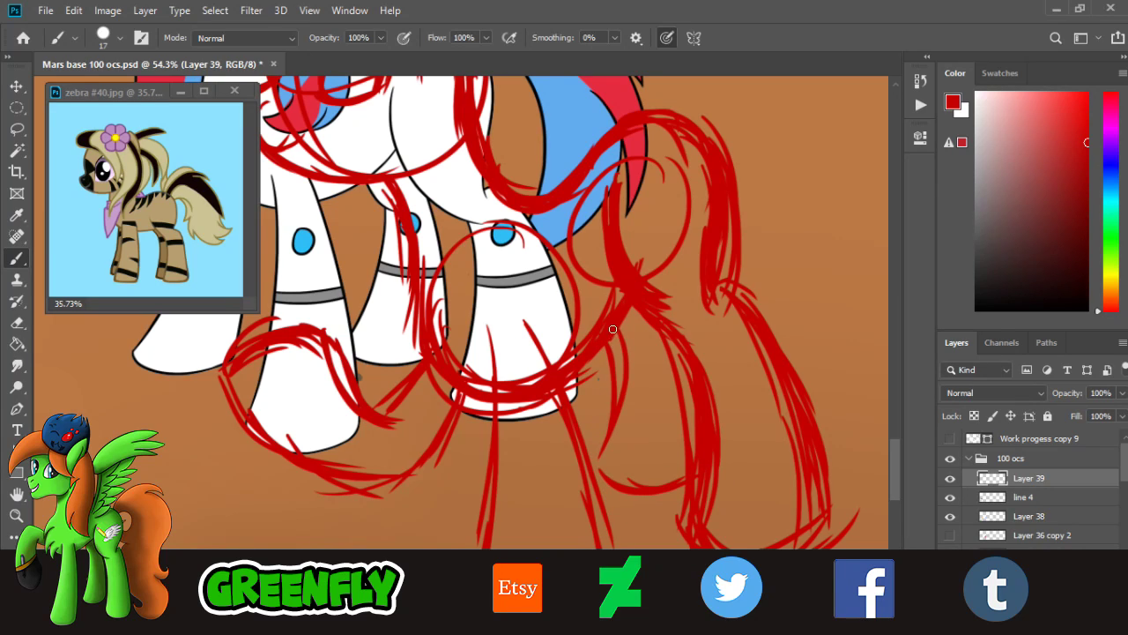
pyautogui.moveTo(613, 327)
pyautogui.mouseDown()
pyautogui.moveTo(621, 405)
pyautogui.moveTo(607, 462)
pyautogui.mouseUp()
pyautogui.moveTo(618, 409); pyautogui.dragTo(601, 468)
# - Erase the zebra's back line between the base of the neck and the top of the rump
pyautogui.click(17, 516)
pyautogui.moveTo(608, 393); pyautogui.dragTo(573, 379)
pyautogui.moveTo(668, 229); pyautogui.dragTo(705, 242)
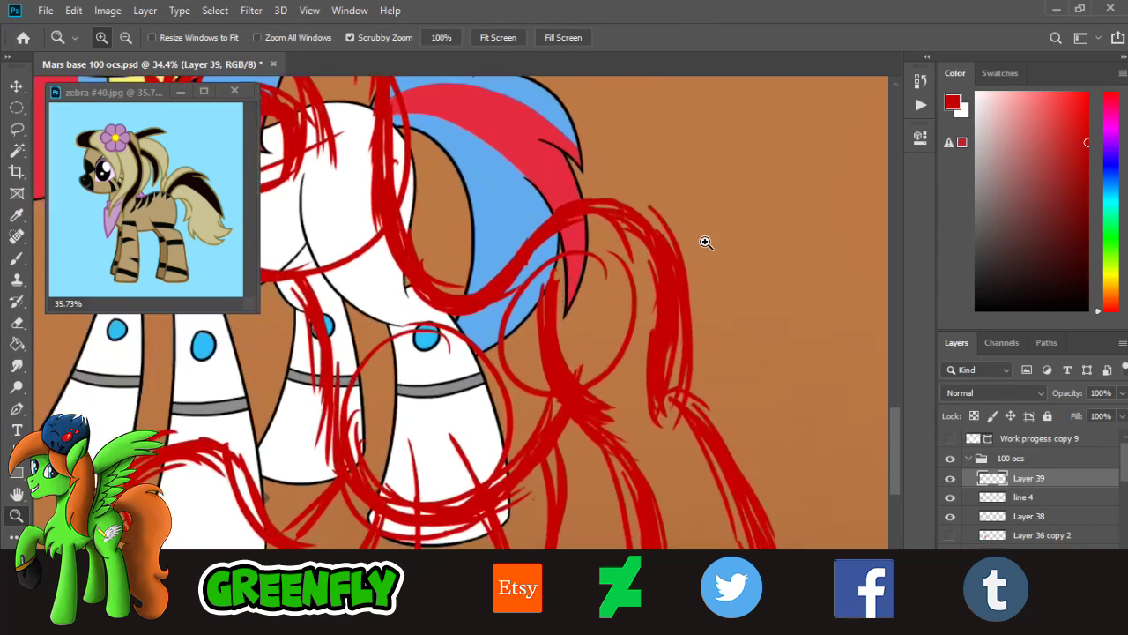
pyautogui.moveTo(507, 226); pyautogui.dragTo(555, 231)
pyautogui.press('e')
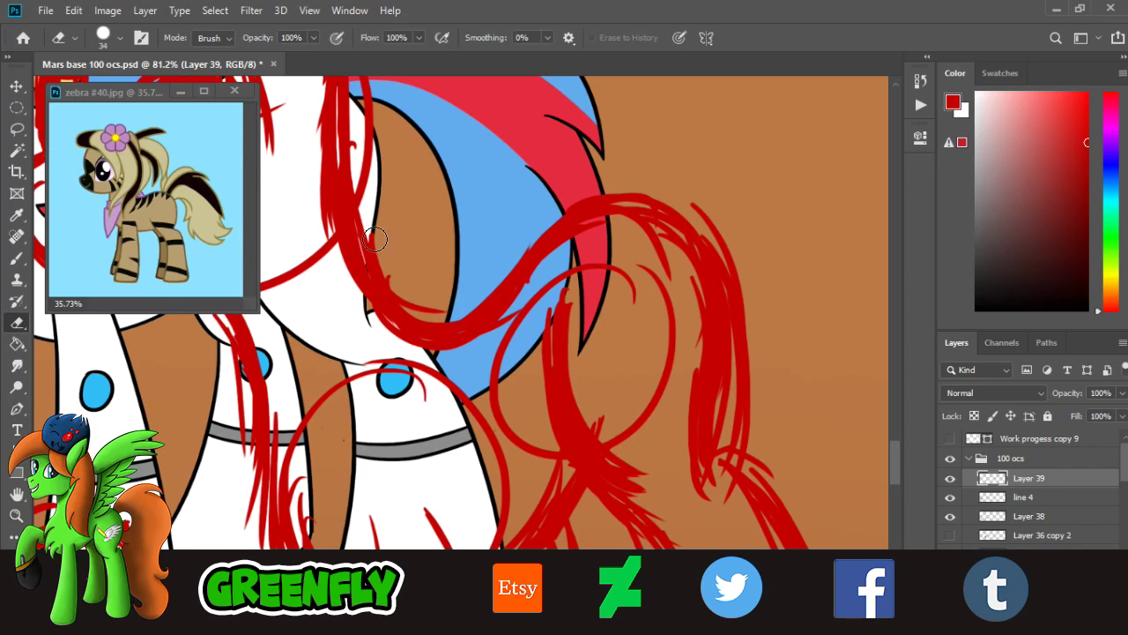
pyautogui.moveTo(403, 265)
pyautogui.mouseDown()
pyautogui.moveTo(421, 346)
pyautogui.moveTo(494, 309)
pyautogui.moveTo(573, 221)
pyautogui.moveTo(628, 201)
pyautogui.mouseUp()
# - Redraw the back as a shallower curve from the neck to the rump and reinforce the rump's rear edge
pyautogui.click(17, 259)
pyautogui.moveTo(359, 220); pyautogui.dragTo(477, 303)
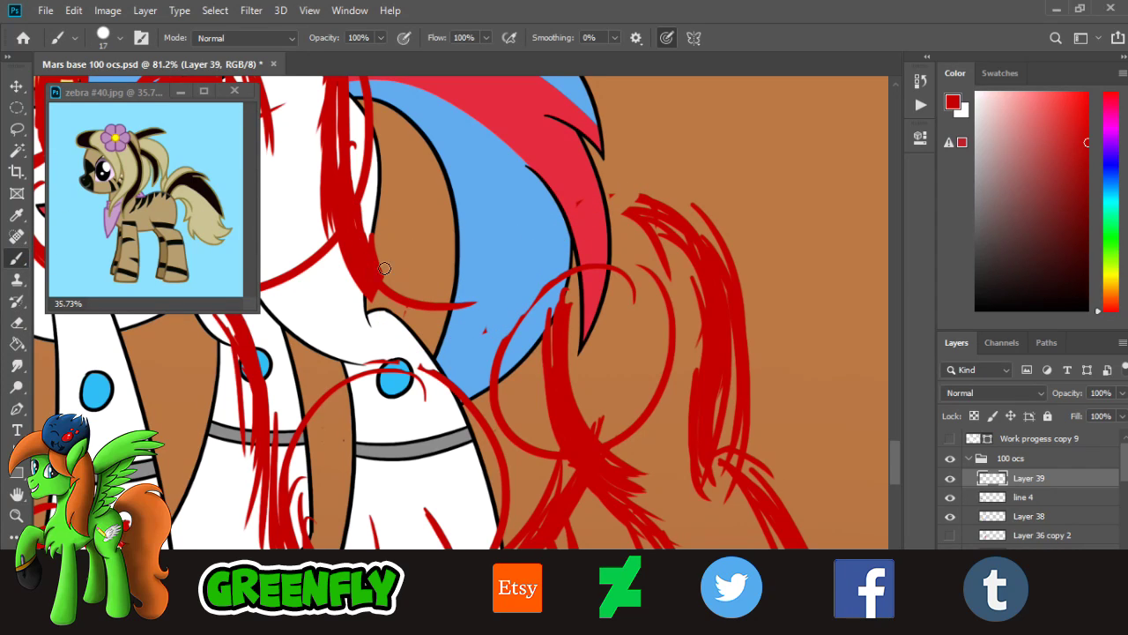
pyautogui.moveTo(373, 247); pyautogui.dragTo(562, 242)
pyautogui.moveTo(363, 244); pyautogui.dragTo(574, 221)
pyautogui.moveTo(466, 289)
pyautogui.mouseDown()
pyautogui.moveTo(598, 223)
pyautogui.moveTo(520, 279)
pyautogui.mouseUp()
pyautogui.moveTo(704, 250)
pyautogui.mouseDown()
pyautogui.moveTo(582, 223)
pyautogui.moveTo(733, 357)
pyautogui.mouseUp()
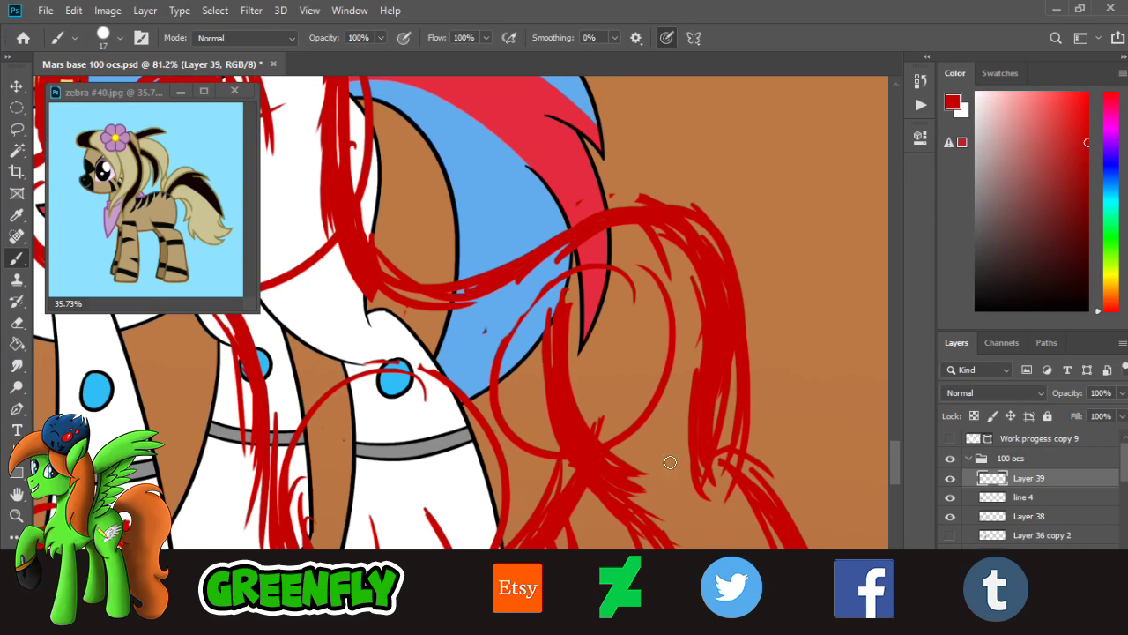
# - Thicken the back line and round the top of the rump with additional sketch strokes
pyautogui.moveTo(651, 208)
pyautogui.mouseDown()
pyautogui.moveTo(532, 322)
pyautogui.moveTo(614, 196)
pyautogui.moveTo(512, 329)
pyautogui.mouseUp()
pyautogui.moveTo(570, 213); pyautogui.dragTo(490, 318)
pyautogui.moveTo(499, 284); pyautogui.dragTo(375, 304)
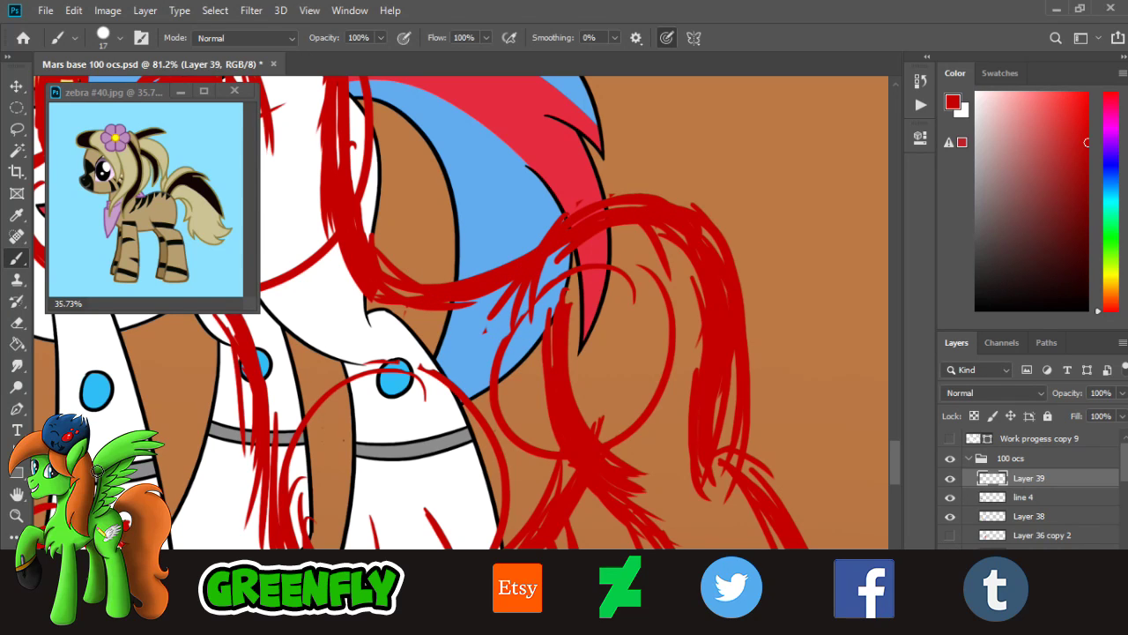
# - Erase the rear part of the belly line between the chest circle and the hind leg
pyautogui.click(17, 516)
pyautogui.moveTo(439, 360); pyautogui.dragTo(326, 362)
pyautogui.moveTo(335, 405); pyautogui.dragTo(417, 405)
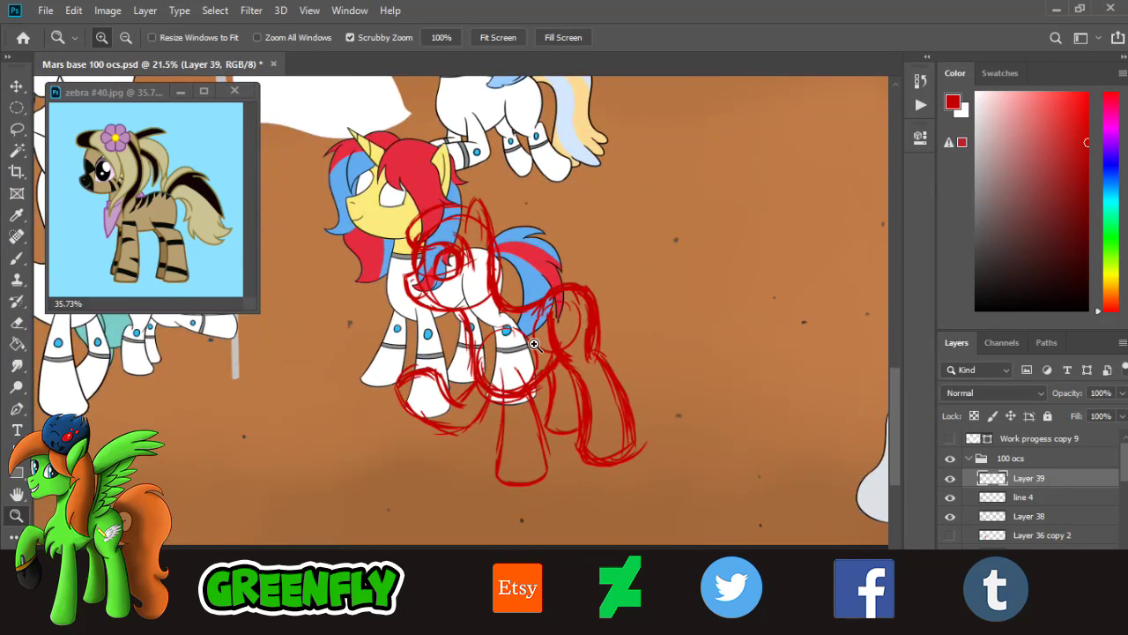
pyautogui.moveTo(534, 343)
pyautogui.mouseDown()
pyautogui.moveTo(545, 238)
pyautogui.moveTo(570, 235)
pyautogui.moveTo(499, 297)
pyautogui.mouseUp()
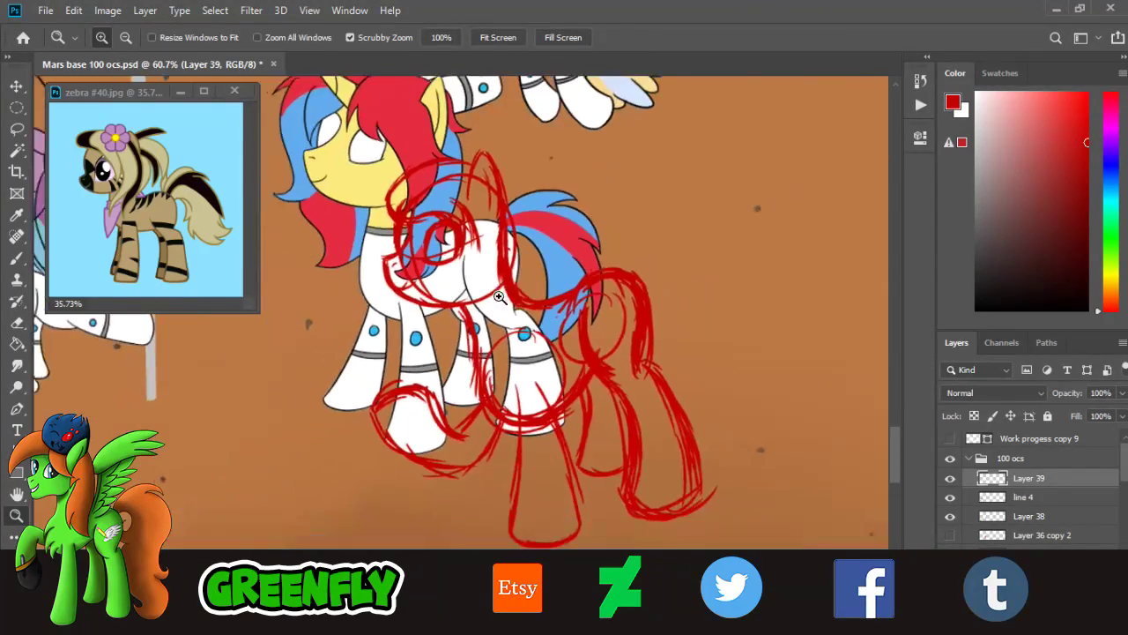
pyautogui.moveTo(532, 254)
pyautogui.mouseDown()
pyautogui.moveTo(585, 271)
pyautogui.moveTo(541, 380)
pyautogui.moveTo(541, 432)
pyautogui.moveTo(592, 464)
pyautogui.mouseUp()
pyautogui.moveTo(528, 488); pyautogui.dragTo(562, 492)
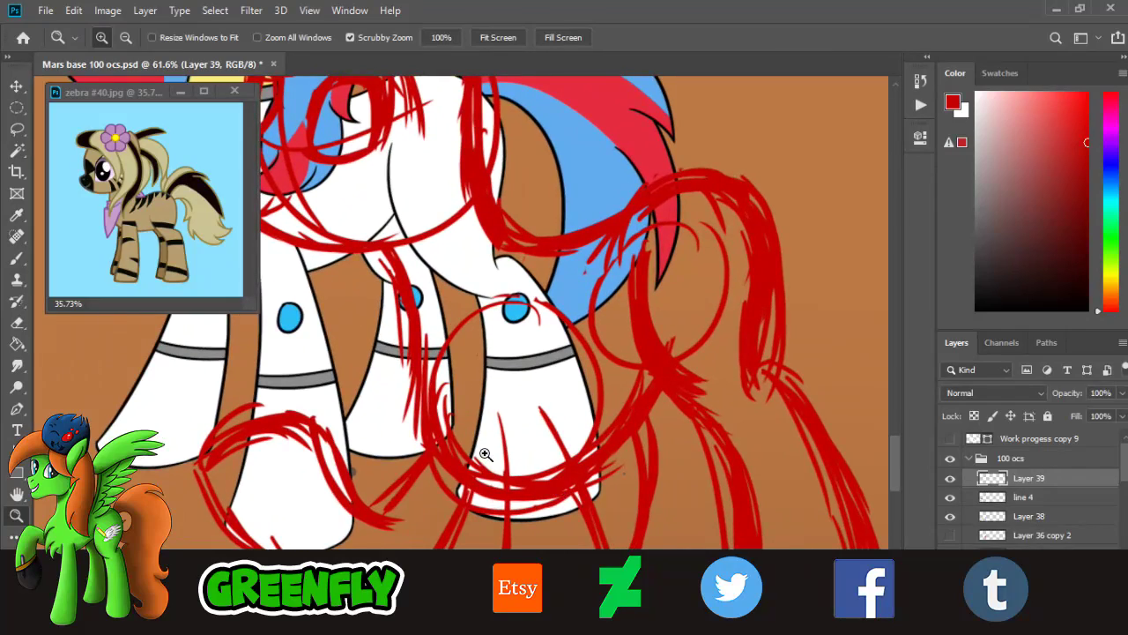
pyautogui.moveTo(533, 375); pyautogui.dragTo(415, 342)
pyautogui.moveTo(547, 403); pyautogui.dragTo(582, 401)
pyautogui.press('e')
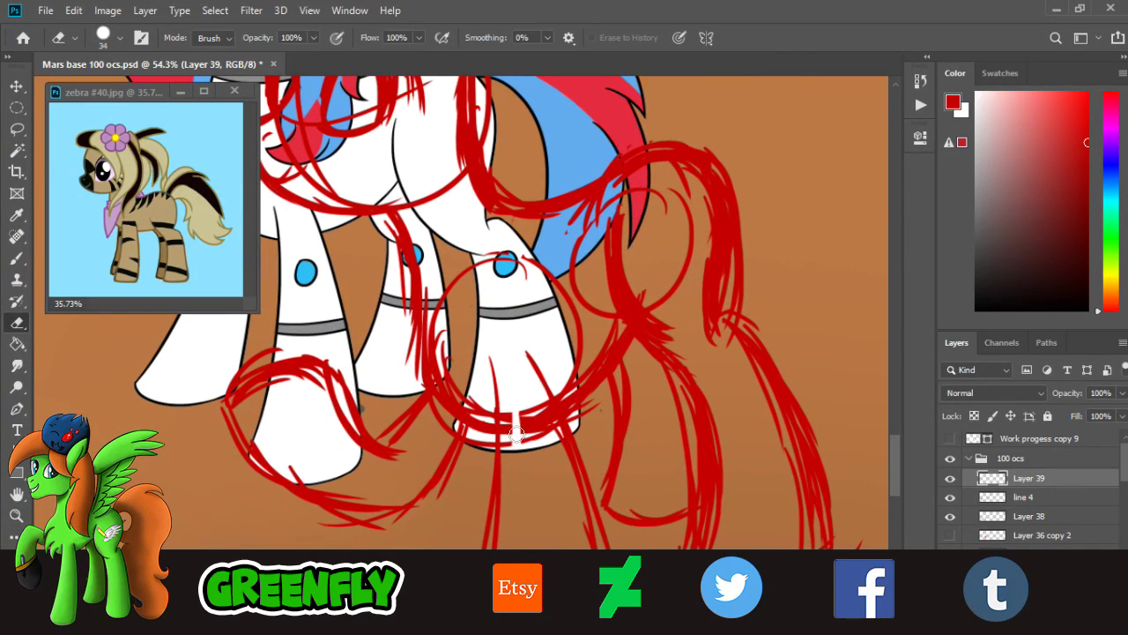
pyautogui.moveTo(517, 432)
pyautogui.mouseDown()
pyautogui.moveTo(510, 403)
pyautogui.moveTo(543, 425)
pyautogui.moveTo(584, 402)
pyautogui.moveTo(568, 421)
pyautogui.moveTo(593, 375)
pyautogui.mouseUp()
# - Redraw the belly line forward from the hind leg and reinforce the chest contour down to the straight foreleg
pyautogui.press('b')
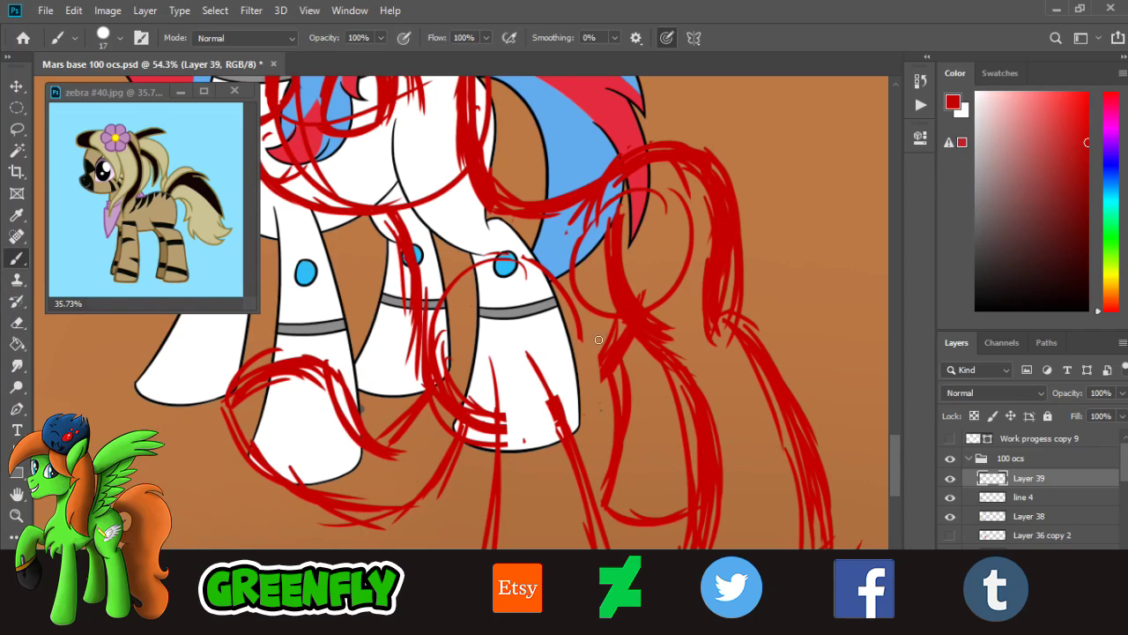
pyautogui.moveTo(620, 279)
pyautogui.mouseDown()
pyautogui.moveTo(574, 387)
pyautogui.moveTo(582, 357)
pyautogui.mouseUp()
pyautogui.moveTo(394, 213)
pyautogui.mouseDown()
pyautogui.moveTo(444, 365)
pyautogui.moveTo(510, 382)
pyautogui.mouseUp()
pyautogui.moveTo(433, 323)
pyautogui.mouseDown()
pyautogui.moveTo(462, 348)
pyautogui.moveTo(445, 355)
pyautogui.moveTo(496, 398)
pyautogui.mouseUp()
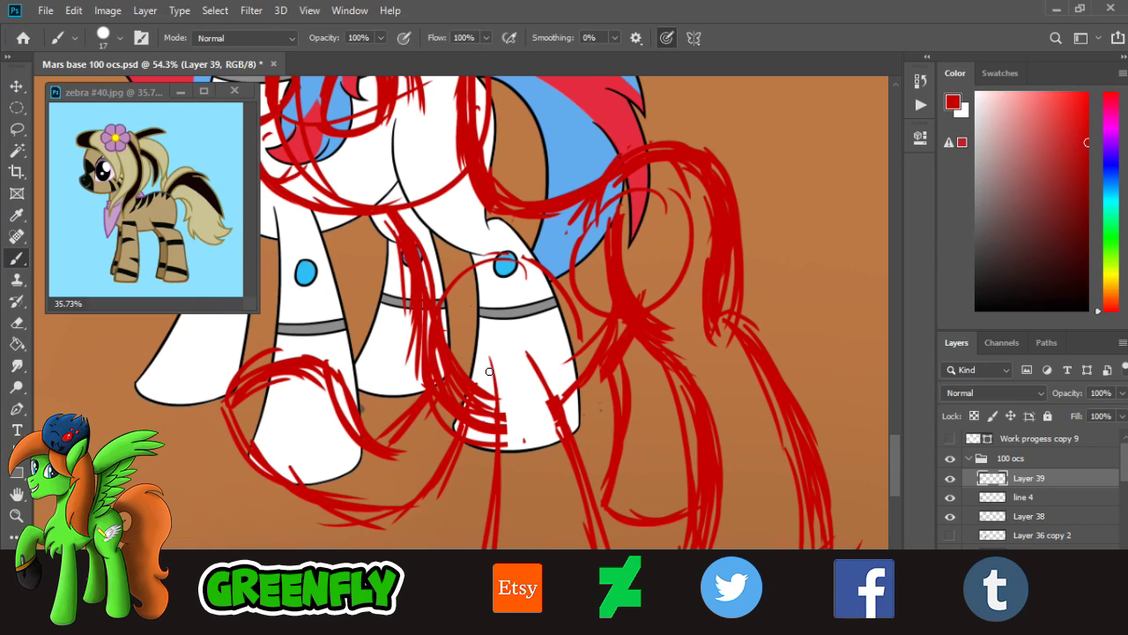
# - Erase the back line between the neck and rump again, enlarging the eraser to size 165
pyautogui.click(16, 515)
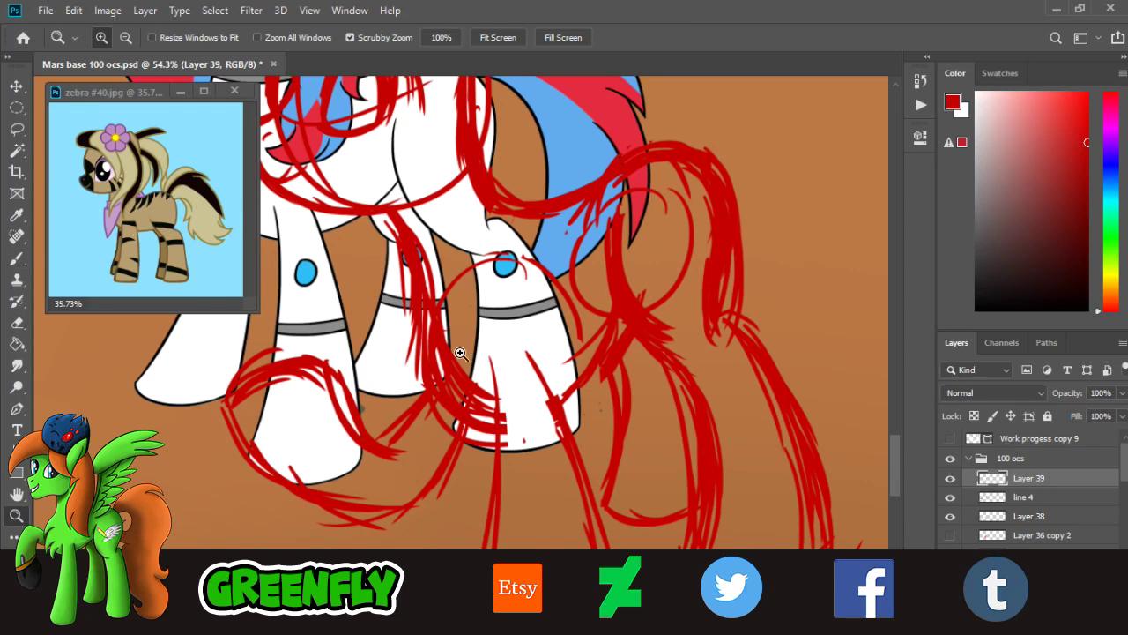
pyautogui.moveTo(573, 365); pyautogui.dragTo(514, 354)
pyautogui.moveTo(516, 259)
pyautogui.mouseDown()
pyautogui.moveTo(582, 263)
pyautogui.moveTo(600, 279)
pyautogui.mouseUp()
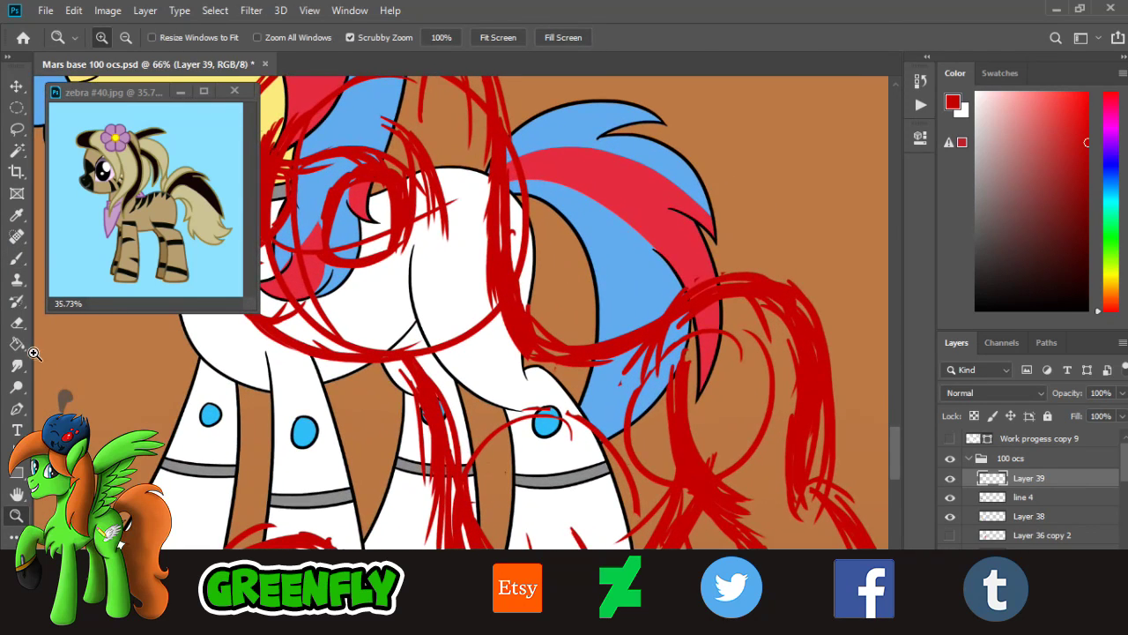
pyautogui.click(18, 323)
pyautogui.moveTo(529, 362)
pyautogui.mouseDown()
pyautogui.moveTo(536, 333)
pyautogui.moveTo(517, 349)
pyautogui.moveTo(542, 378)
pyautogui.moveTo(601, 353)
pyautogui.mouseUp()
pyautogui.click(120, 38)
pyautogui.click(162, 89)
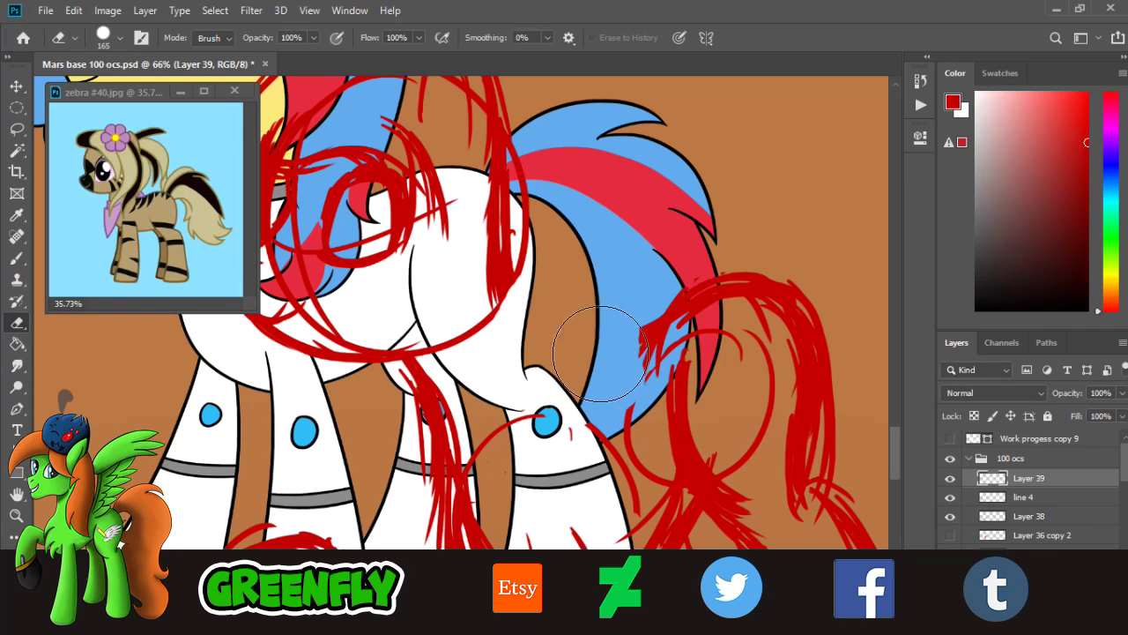
# - Redraw the back as a deeper curve from the neck down and up into the top of the rump
pyautogui.click(16, 258)
pyautogui.moveTo(506, 195)
pyautogui.mouseDown()
pyautogui.moveTo(497, 301)
pyautogui.moveTo(497, 275)
pyautogui.moveTo(551, 402)
pyautogui.mouseUp()
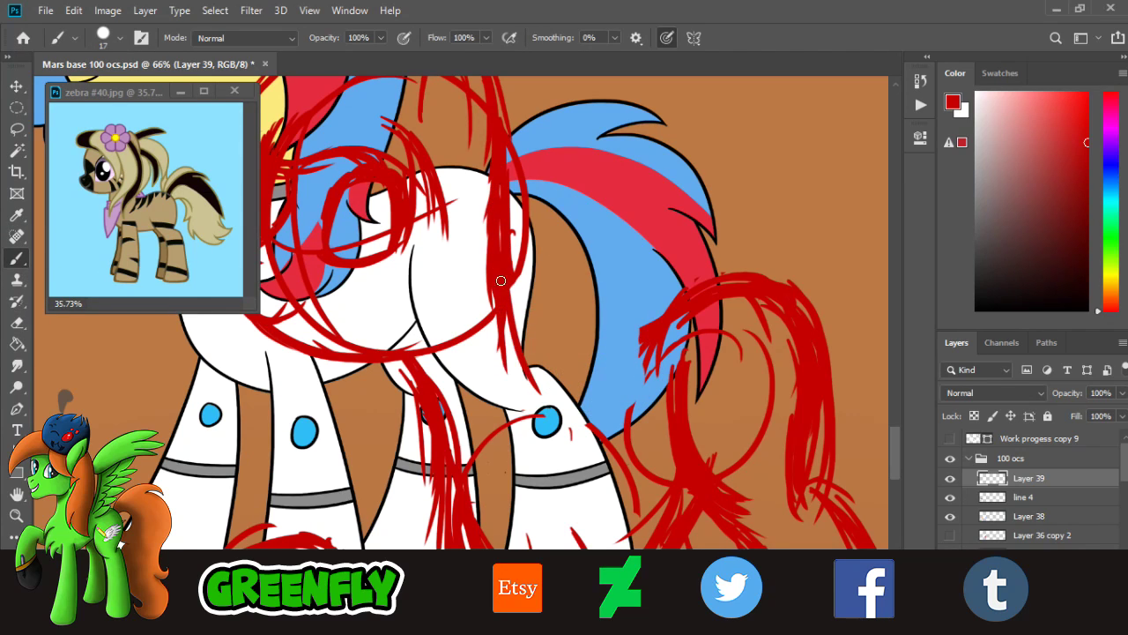
pyautogui.moveTo(517, 331); pyautogui.dragTo(573, 405)
pyautogui.moveTo(511, 283)
pyautogui.mouseDown()
pyautogui.moveTo(592, 354)
pyautogui.moveTo(505, 256)
pyautogui.moveTo(597, 377)
pyautogui.moveTo(517, 295)
pyautogui.moveTo(613, 365)
pyautogui.mouseUp()
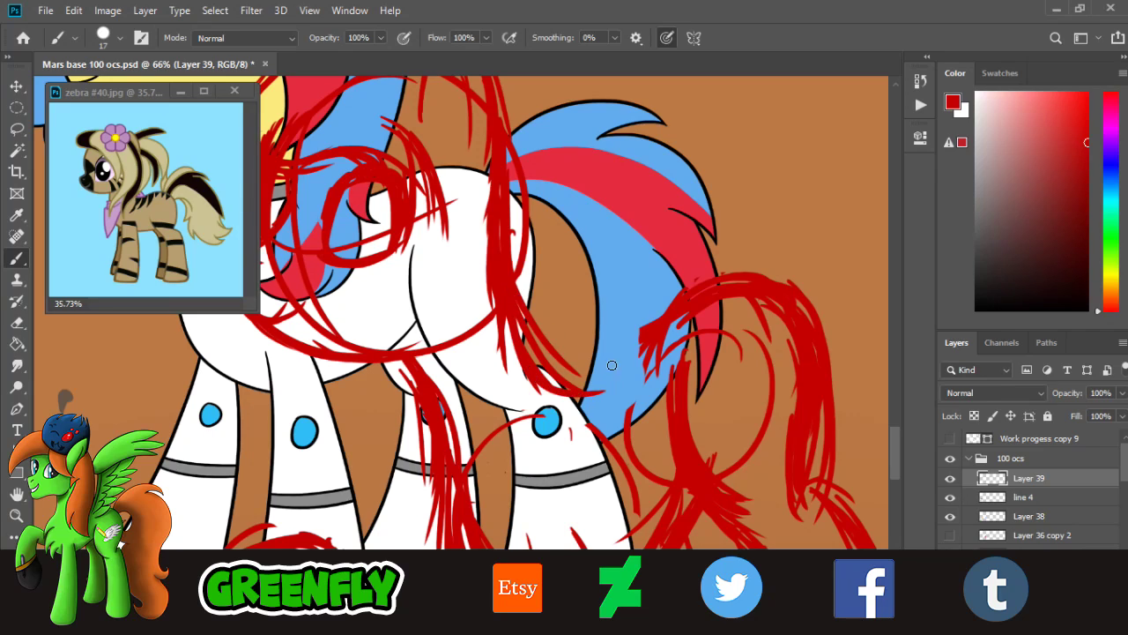
pyautogui.moveTo(512, 310)
pyautogui.mouseDown()
pyautogui.moveTo(570, 337)
pyautogui.moveTo(514, 329)
pyautogui.moveTo(644, 315)
pyautogui.mouseUp()
pyautogui.moveTo(538, 364)
pyautogui.mouseDown()
pyautogui.moveTo(598, 342)
pyautogui.moveTo(639, 356)
pyautogui.moveTo(731, 307)
pyautogui.mouseUp()
pyautogui.moveTo(511, 349); pyautogui.dragTo(632, 306)
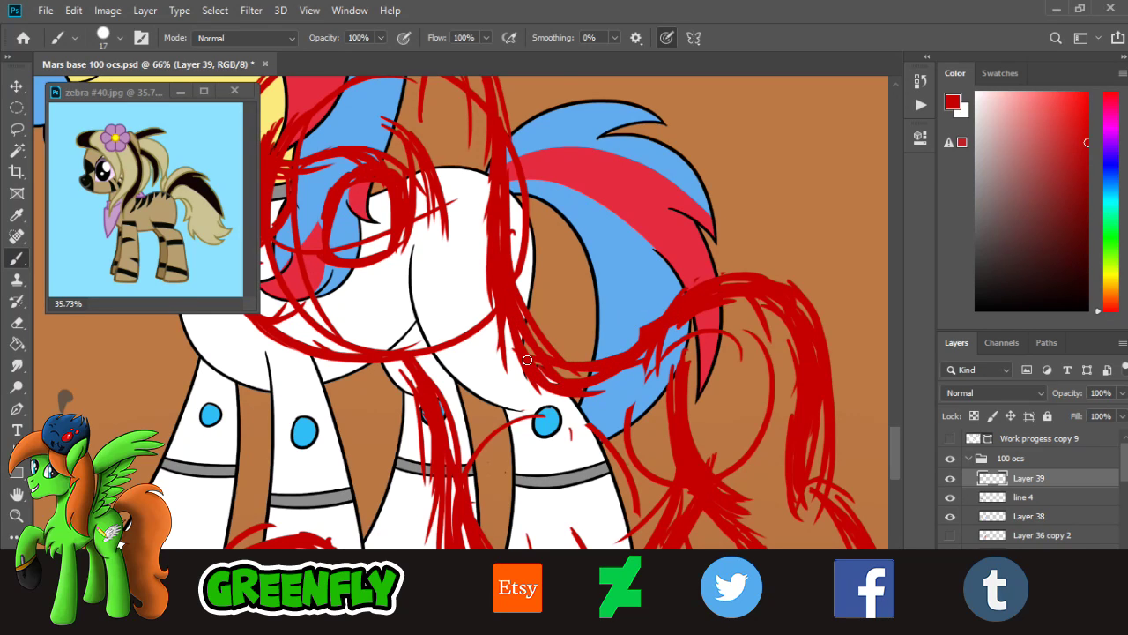
# - Reinforce the zebra's back curve with a stroke from the base of the neck up to the rump
pyautogui.moveTo(540, 368); pyautogui.dragTo(706, 298)
# - Free Transform the whole zebra sketch on Layer 39, shifting it away from the unicorn and rotating it 6.93° clockwise
pyautogui.click(17, 516)
pyautogui.moveTo(631, 335); pyautogui.dragTo(731, 403)
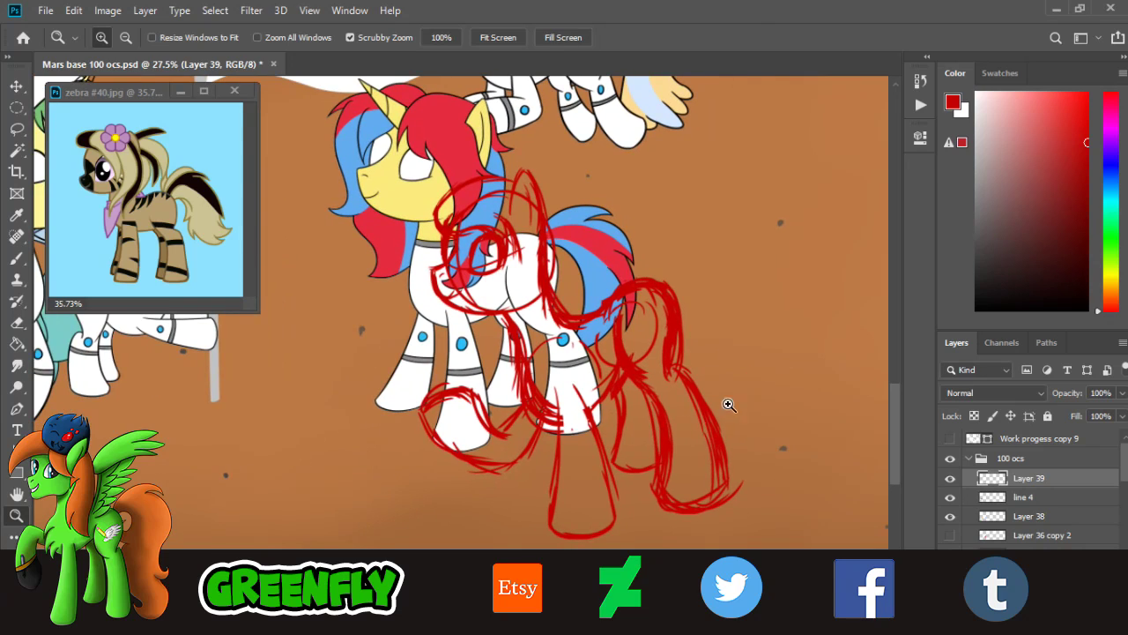
pyautogui.moveTo(497, 433)
pyautogui.mouseDown()
pyautogui.moveTo(534, 428)
pyautogui.moveTo(499, 439)
pyautogui.mouseUp()
pyautogui.moveTo(412, 568); pyautogui.dragTo(484, 567)
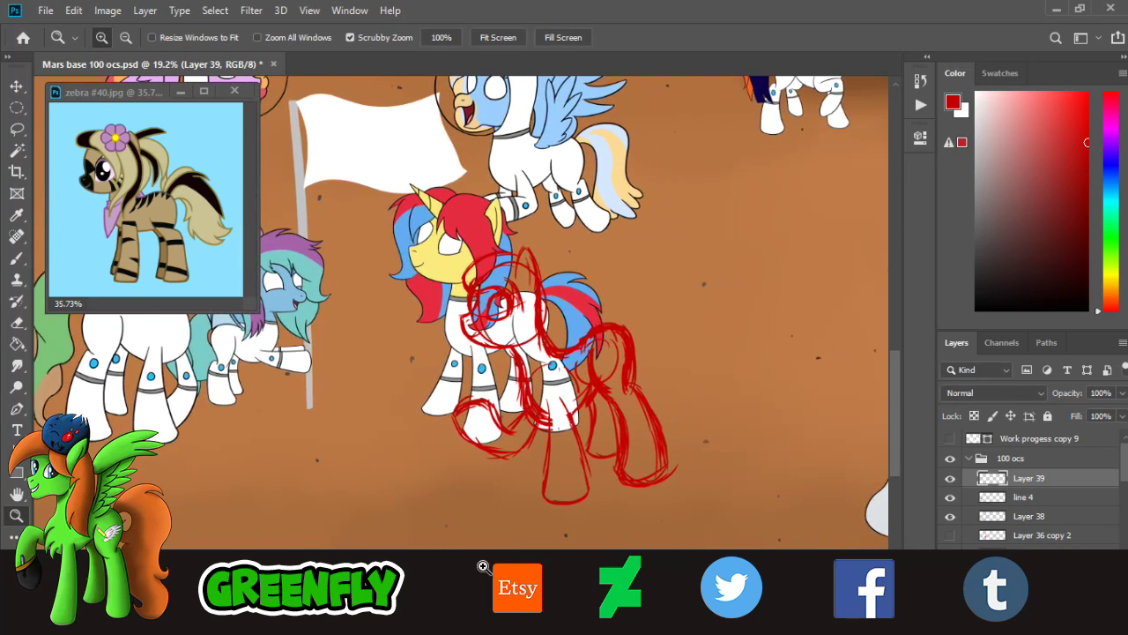
pyautogui.moveTo(528, 429); pyautogui.dragTo(514, 431)
pyautogui.moveTo(430, 418); pyautogui.dragTo(392, 341)
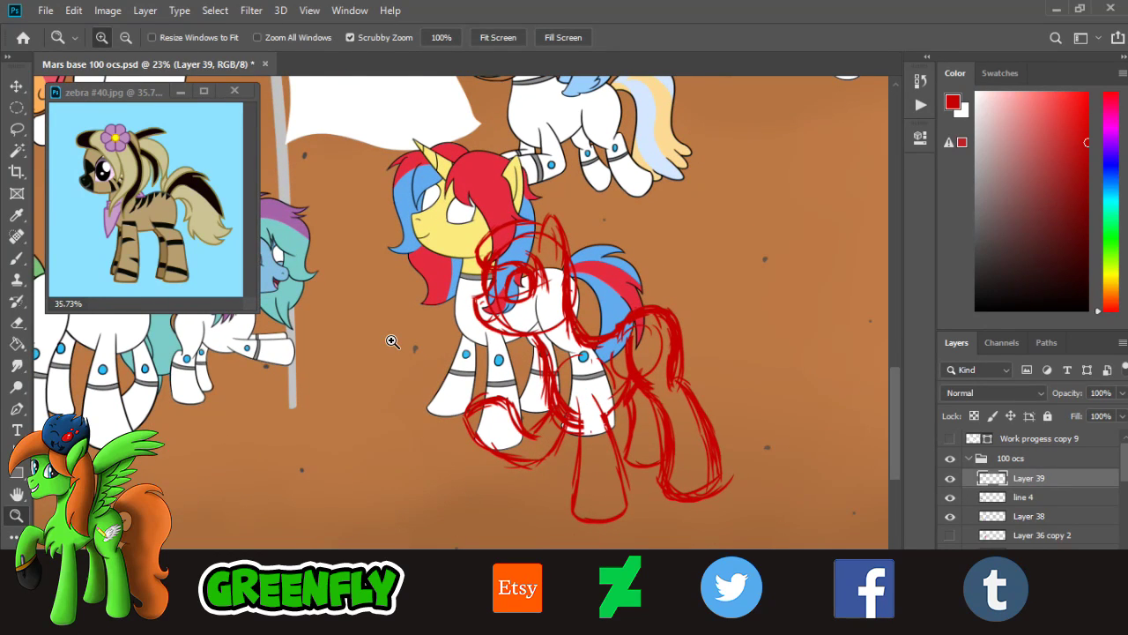
pyautogui.click(73, 10)
pyautogui.click(159, 368)
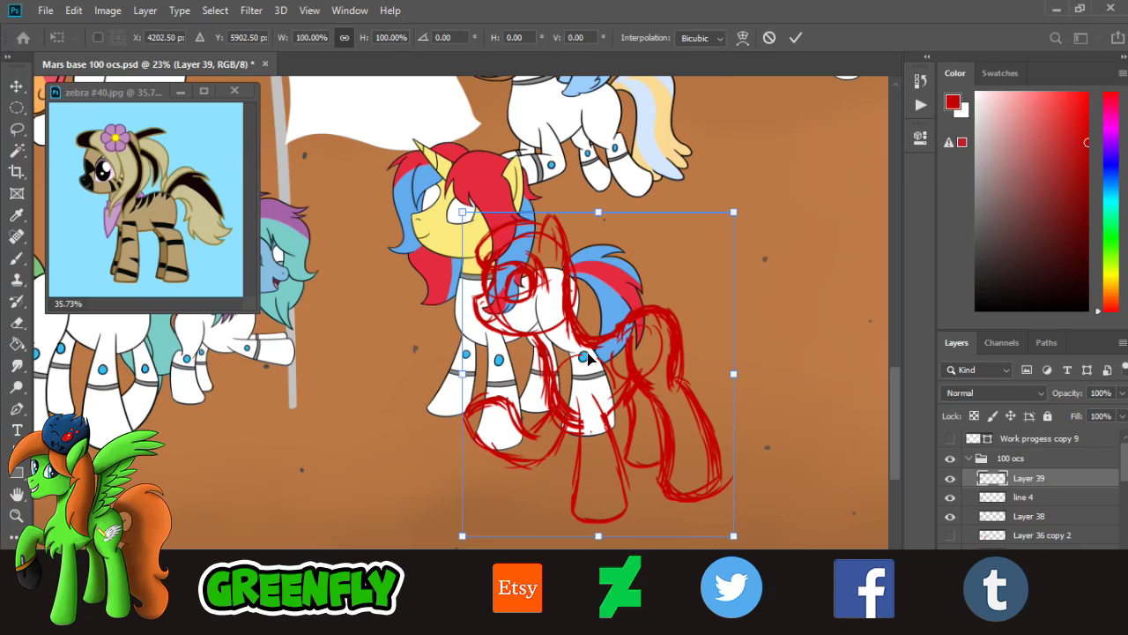
pyautogui.moveTo(588, 373)
pyautogui.mouseDown()
pyautogui.moveTo(597, 350)
pyautogui.moveTo(629, 357)
pyautogui.mouseUp()
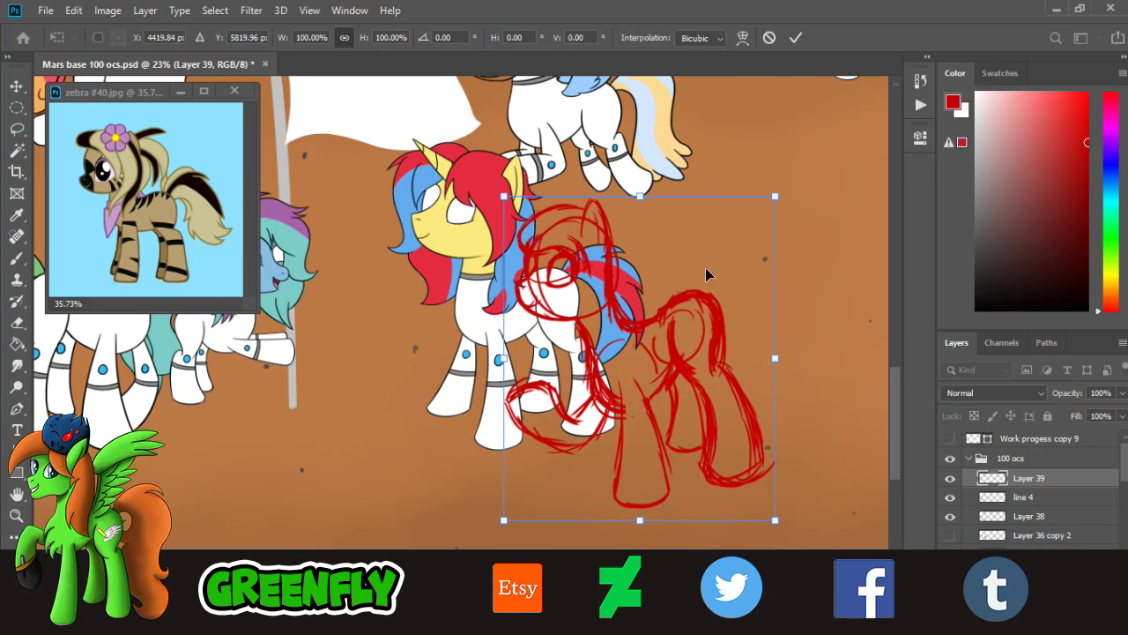
pyautogui.moveTo(808, 188); pyautogui.dragTo(823, 209)
pyautogui.moveTo(652, 406); pyautogui.dragTo(651, 402)
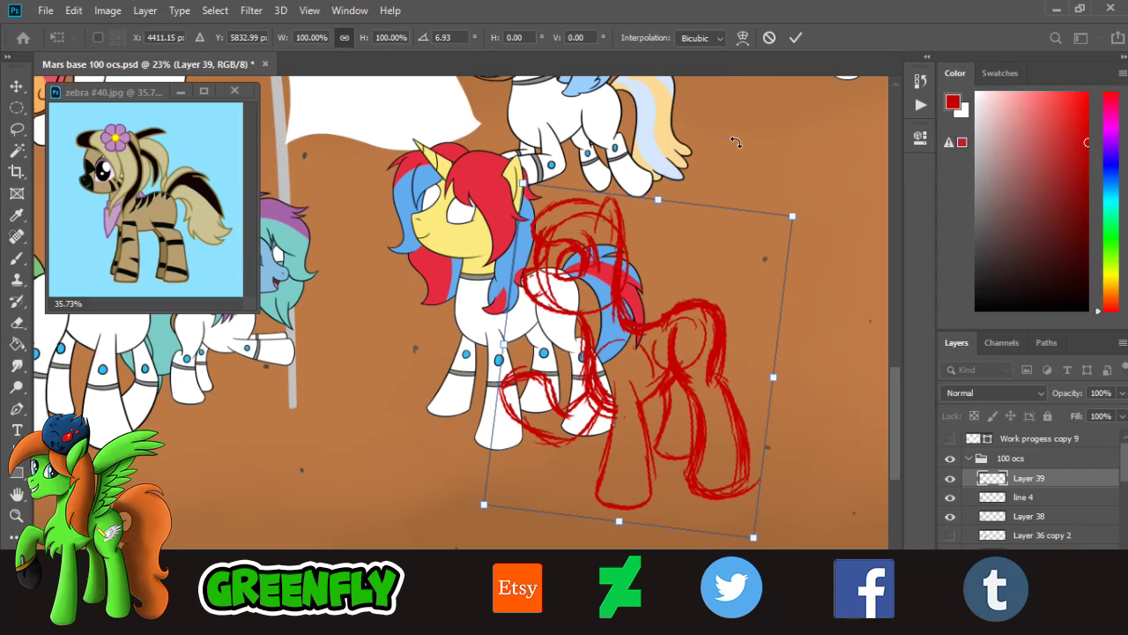
pyautogui.click(795, 37)
# - Move the zebra's head from Layer 39 onto a new layer by lassoing, cutting and pasting it
pyautogui.press('z')
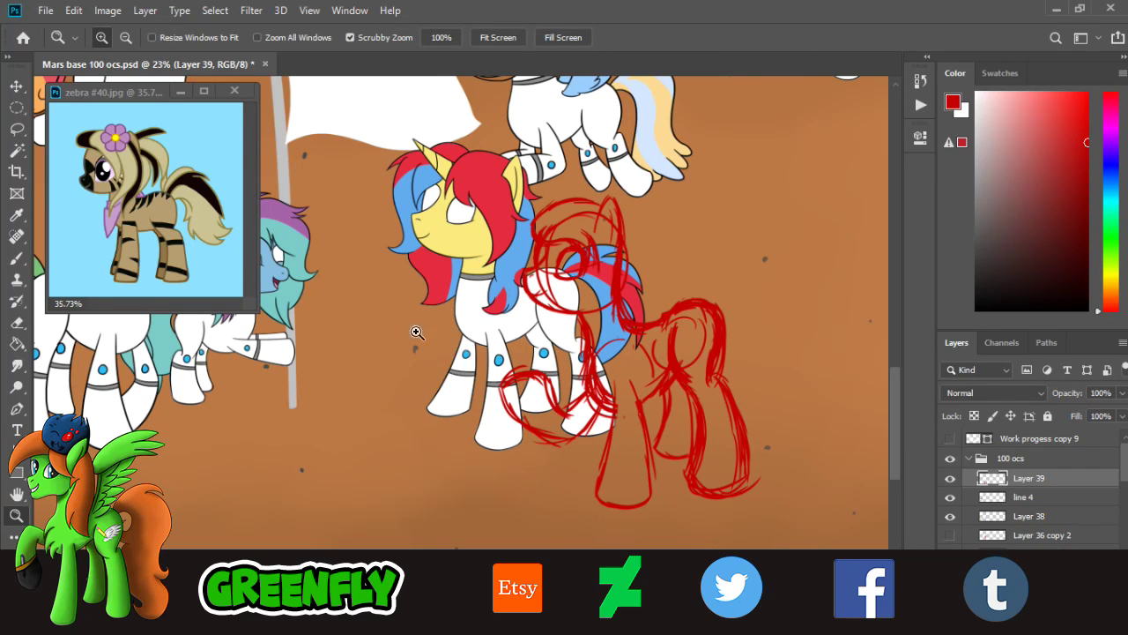
pyautogui.moveTo(673, 359); pyautogui.dragTo(636, 358)
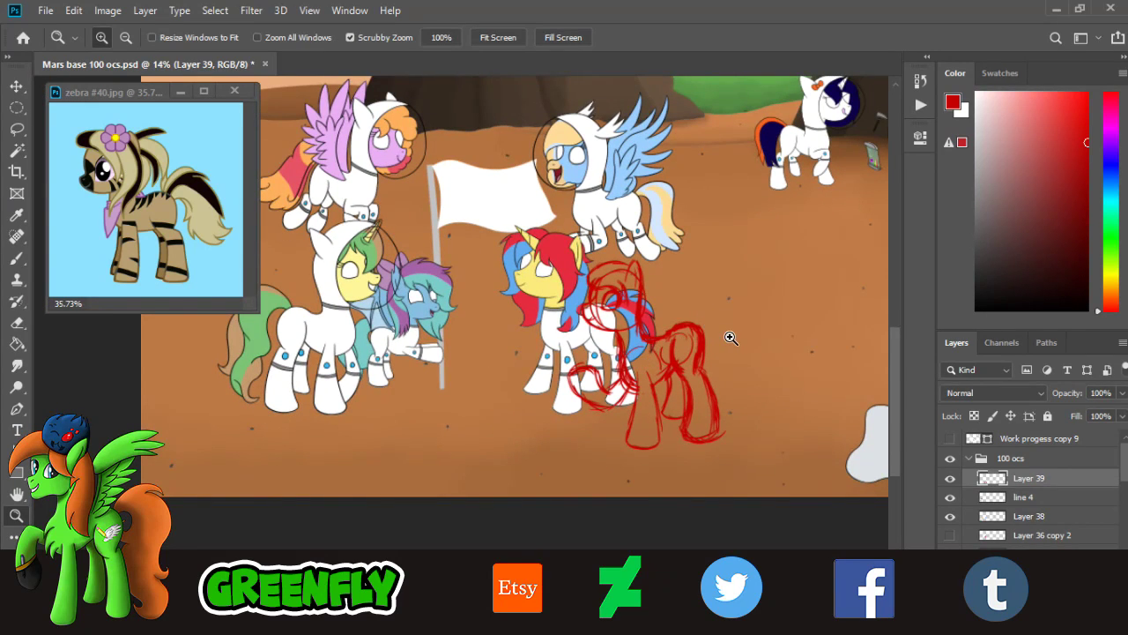
pyautogui.click(728, 340)
pyautogui.click(722, 344)
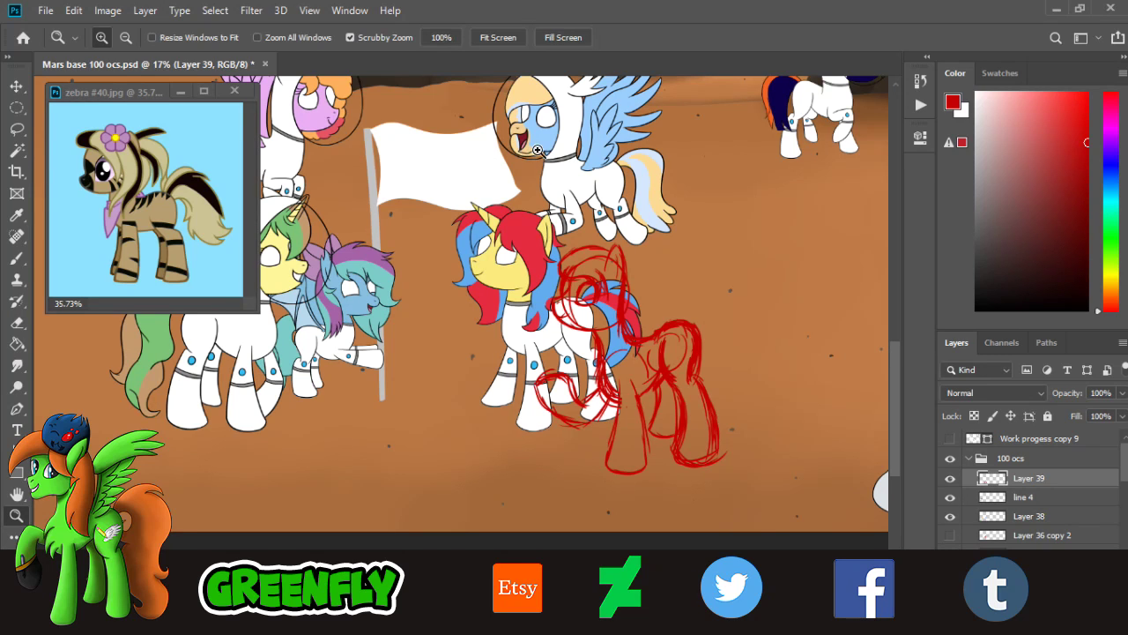
pyautogui.click(678, 259)
pyautogui.click(600, 437)
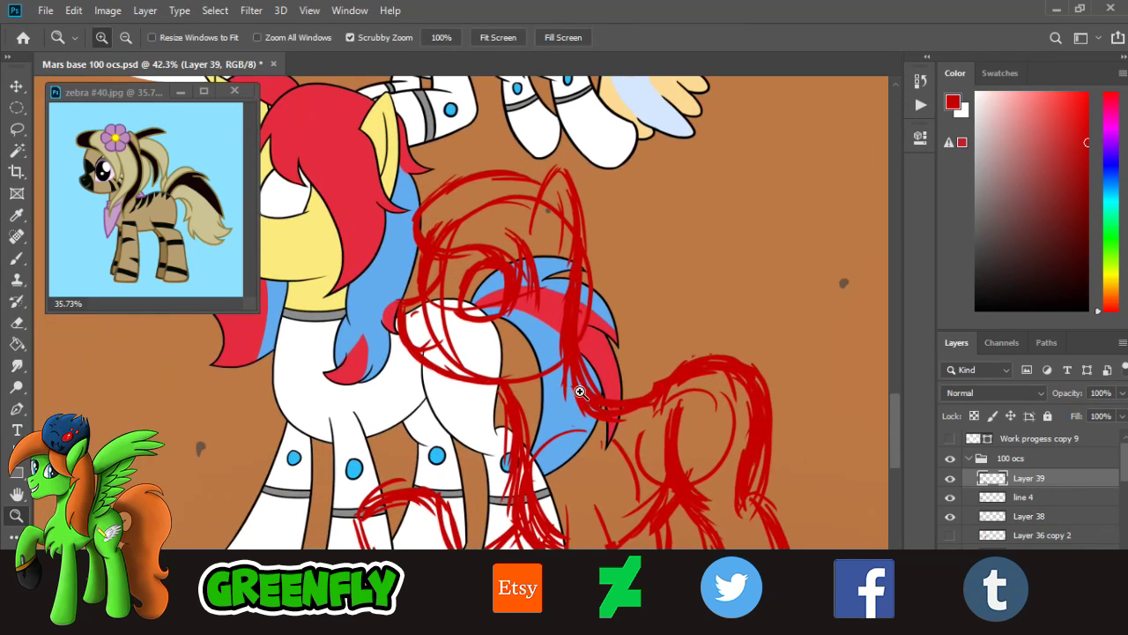
pyautogui.click(17, 108)
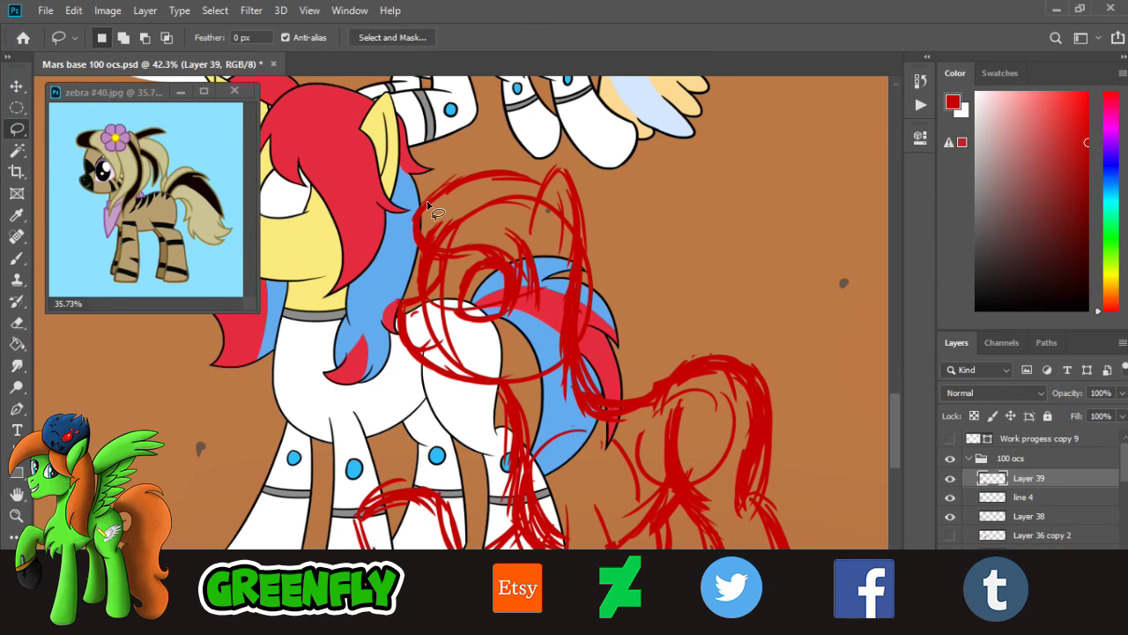
pyautogui.moveTo(412, 189)
pyautogui.mouseDown()
pyautogui.moveTo(404, 225)
pyautogui.moveTo(424, 393)
pyautogui.moveTo(547, 407)
pyautogui.moveTo(648, 180)
pyautogui.moveTo(412, 193)
pyautogui.mouseUp()
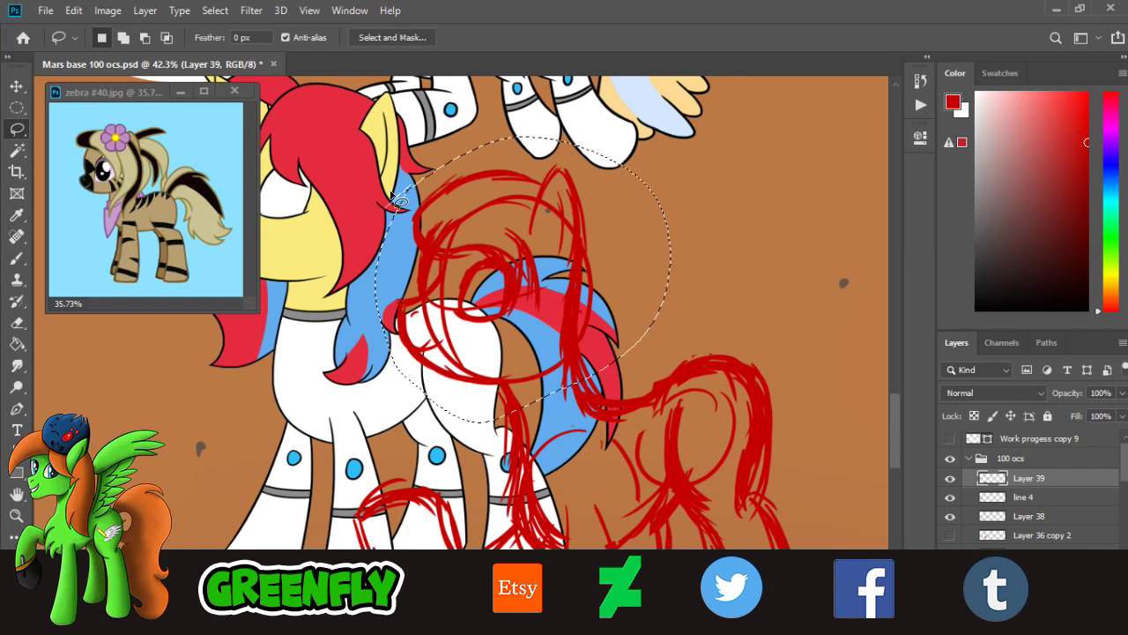
pyautogui.click(1084, 585)
pyautogui.click(1049, 498)
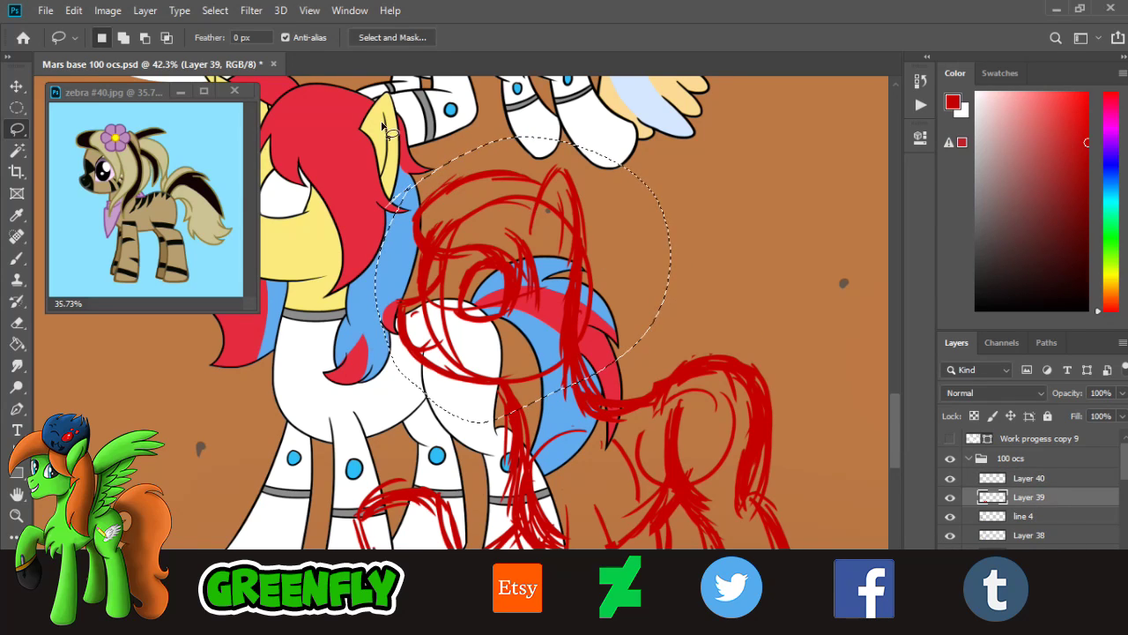
pyautogui.click(74, 11)
pyautogui.click(115, 105)
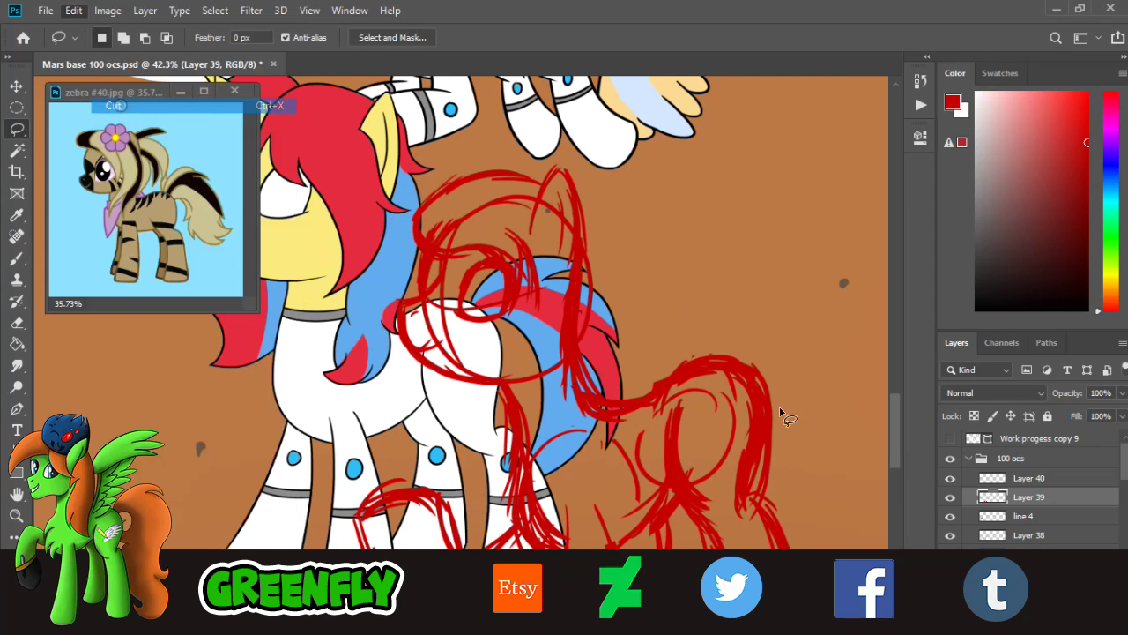
pyautogui.click(1028, 480)
pyautogui.click(74, 10)
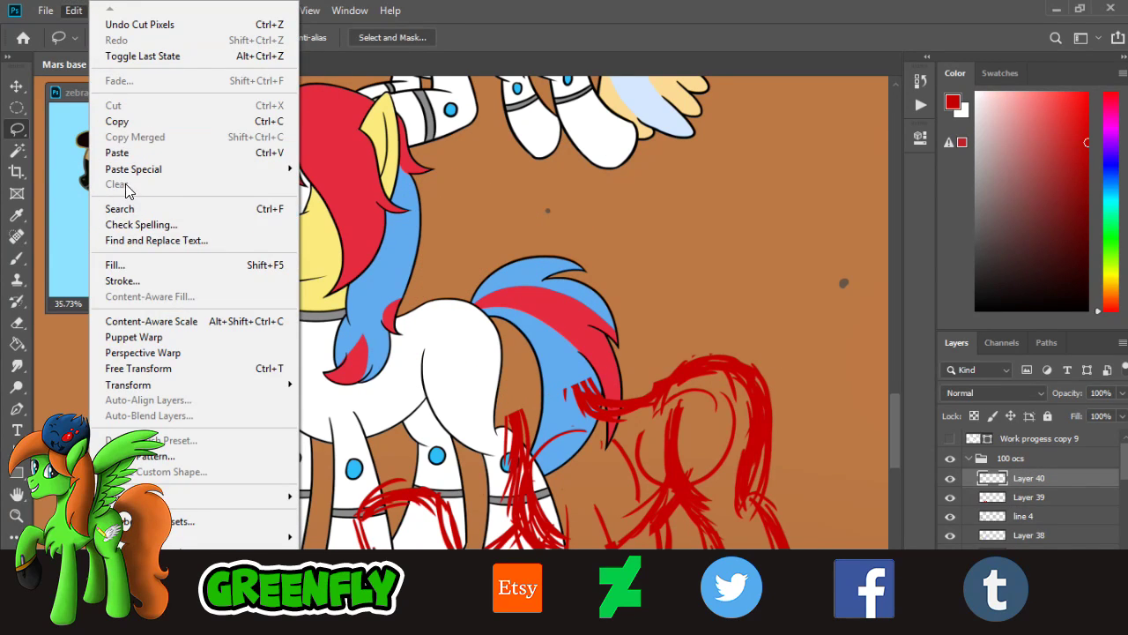
pyautogui.click(119, 153)
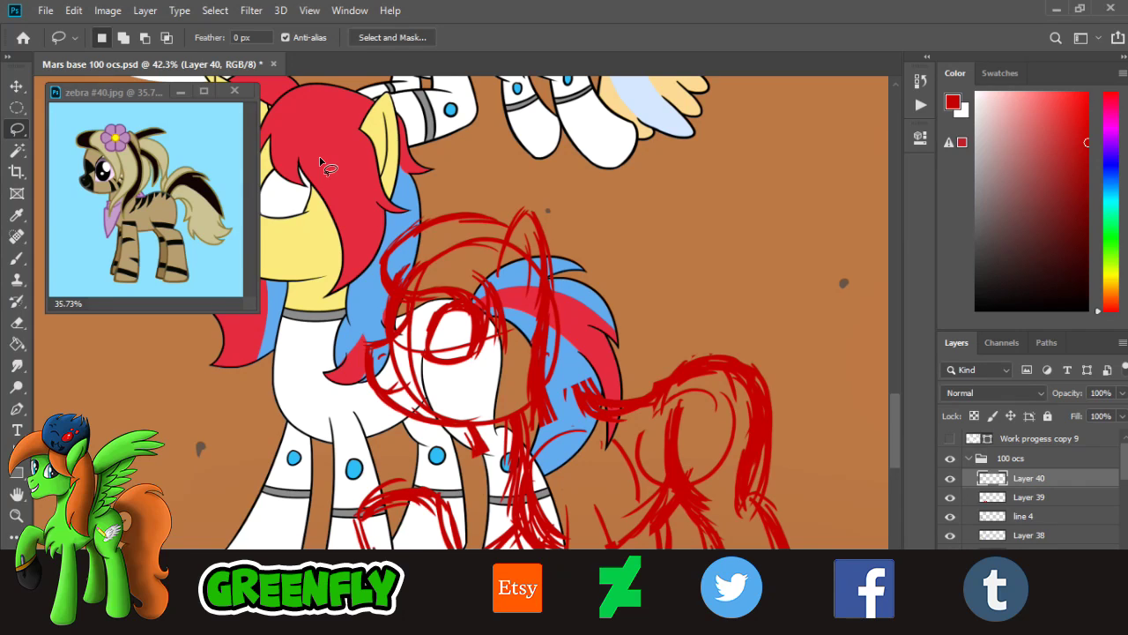
# - Free Transform the pasted head, scaling it to 108.06% and fitting it back onto the zebra's neck
pyautogui.click(75, 11)
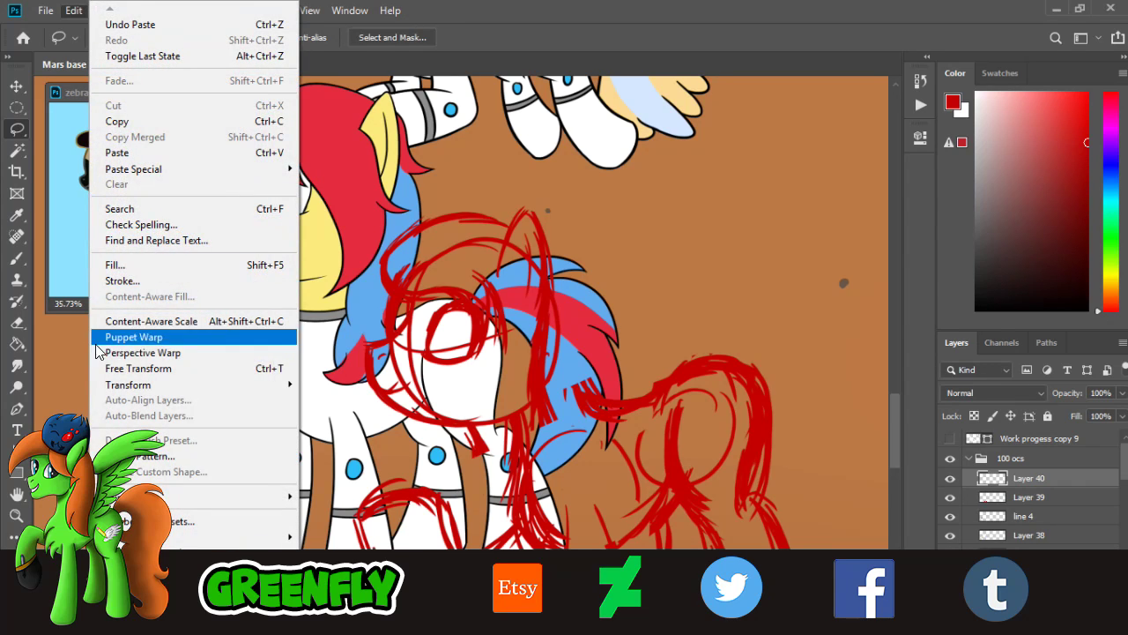
pyautogui.click(114, 367)
pyautogui.moveTo(491, 362); pyautogui.dragTo(507, 295)
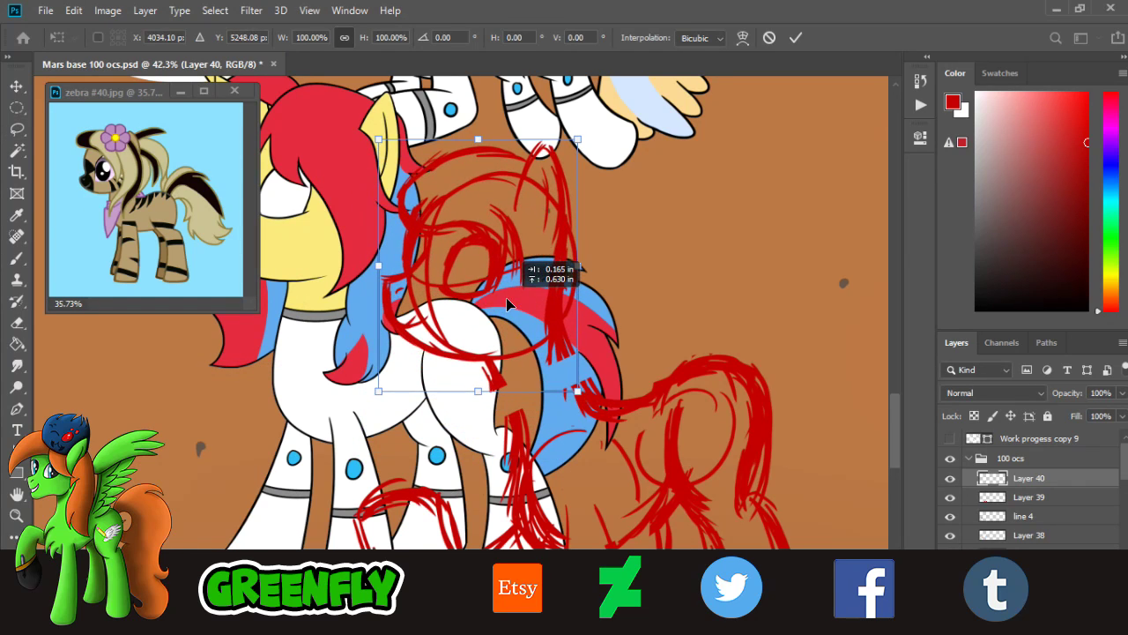
pyautogui.moveTo(578, 390); pyautogui.dragTo(629, 440)
pyautogui.hotkey('ctrl', 'z')
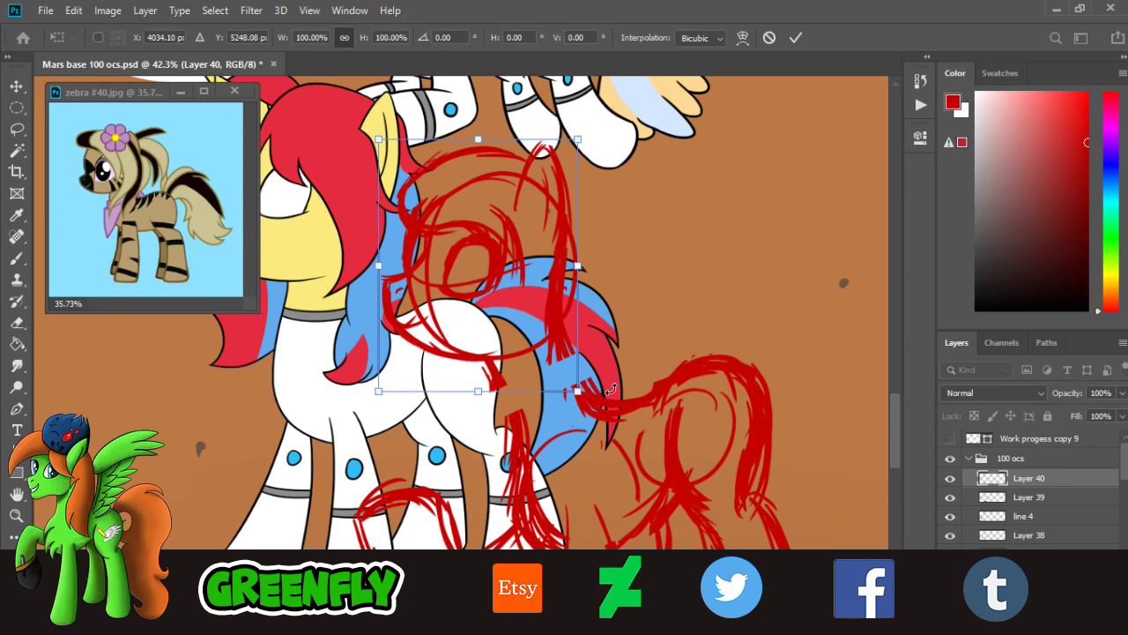
pyautogui.moveTo(579, 389)
pyautogui.mouseDown()
pyautogui.moveTo(608, 414)
pyautogui.moveTo(593, 410)
pyautogui.mouseUp()
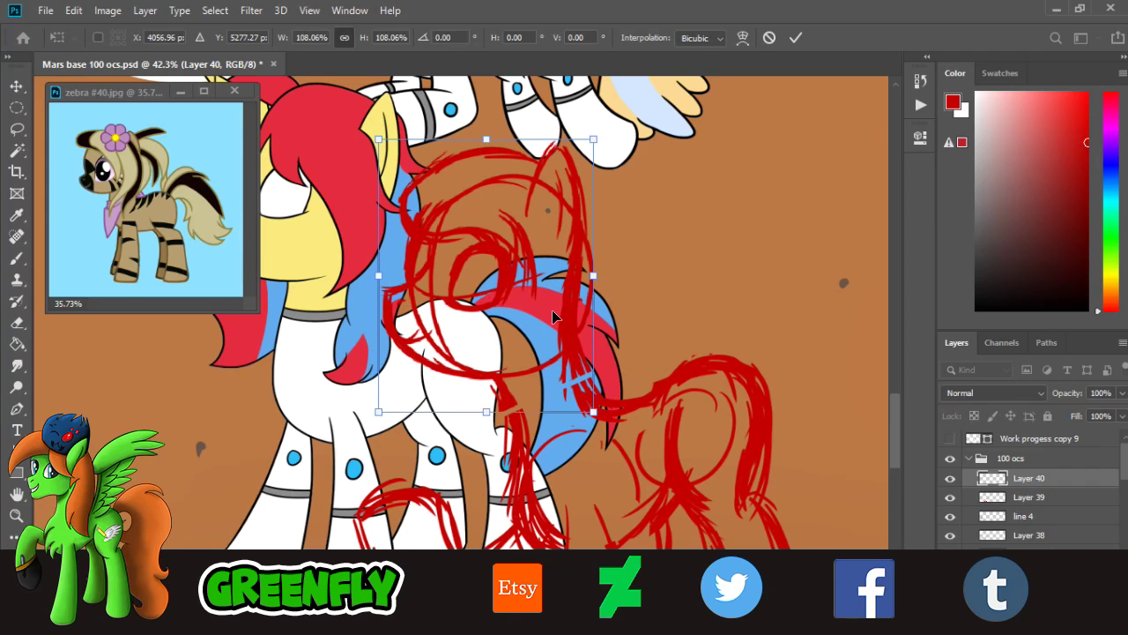
pyautogui.moveTo(555, 319); pyautogui.dragTo(568, 354)
pyautogui.click(797, 38)
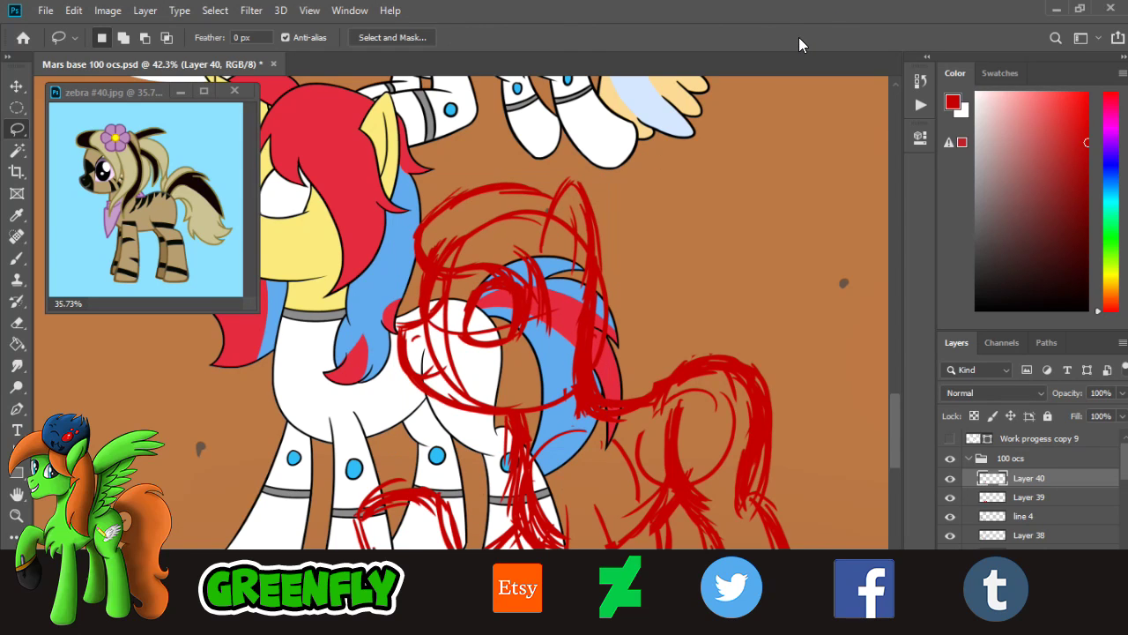
# - Merge the enlarged head on Layer 40 down into the body sketch on Layer 39
pyautogui.click(16, 516)
pyautogui.moveTo(609, 326); pyautogui.dragTo(519, 396)
pyautogui.moveTo(579, 376); pyautogui.dragTo(596, 374)
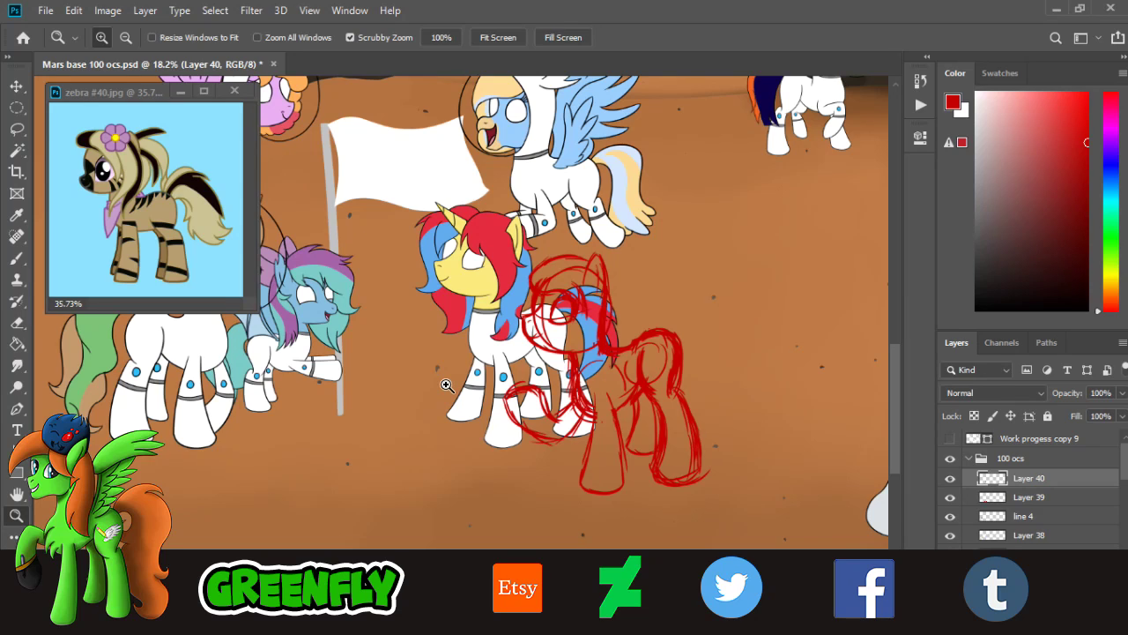
pyautogui.rightClick(1038, 480)
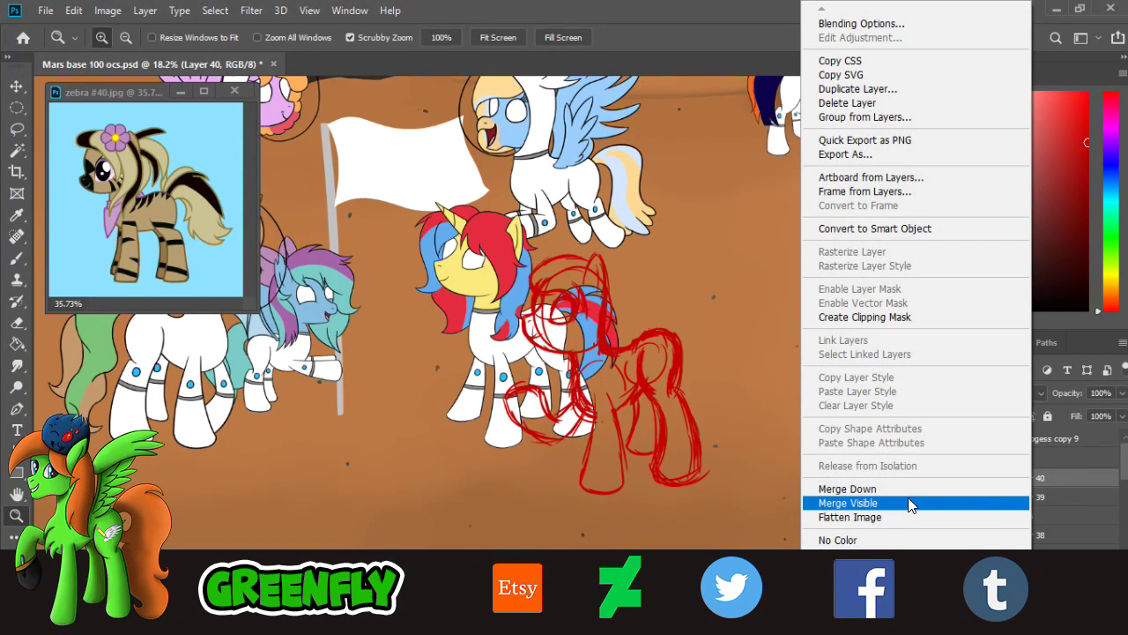
pyautogui.click(911, 503)
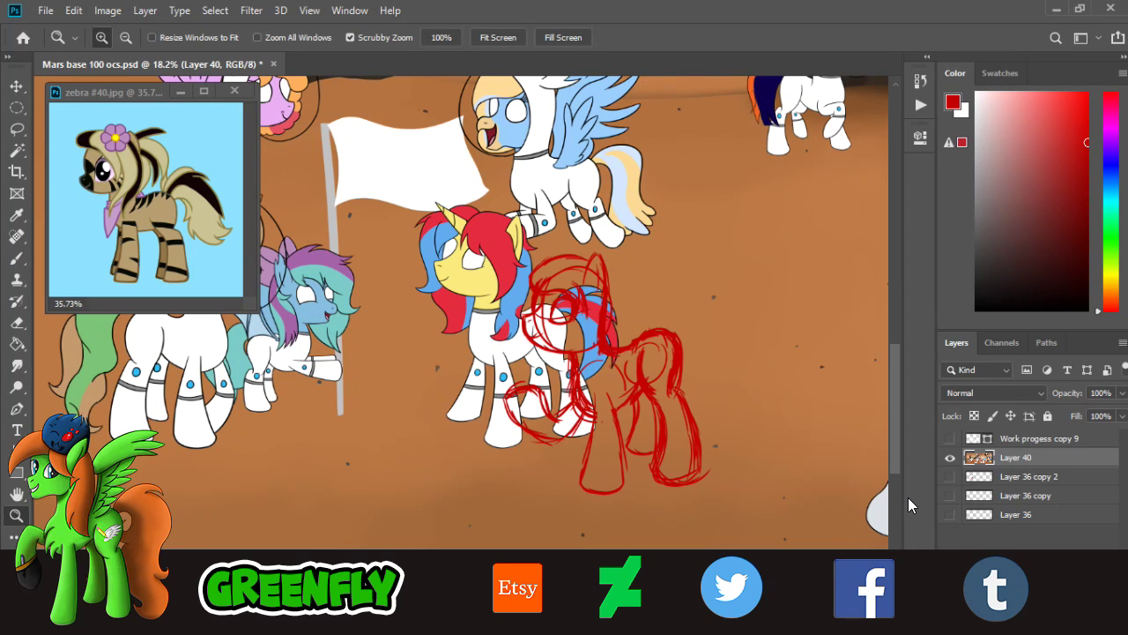
pyautogui.click(996, 477)
pyautogui.rightClick(1044, 481)
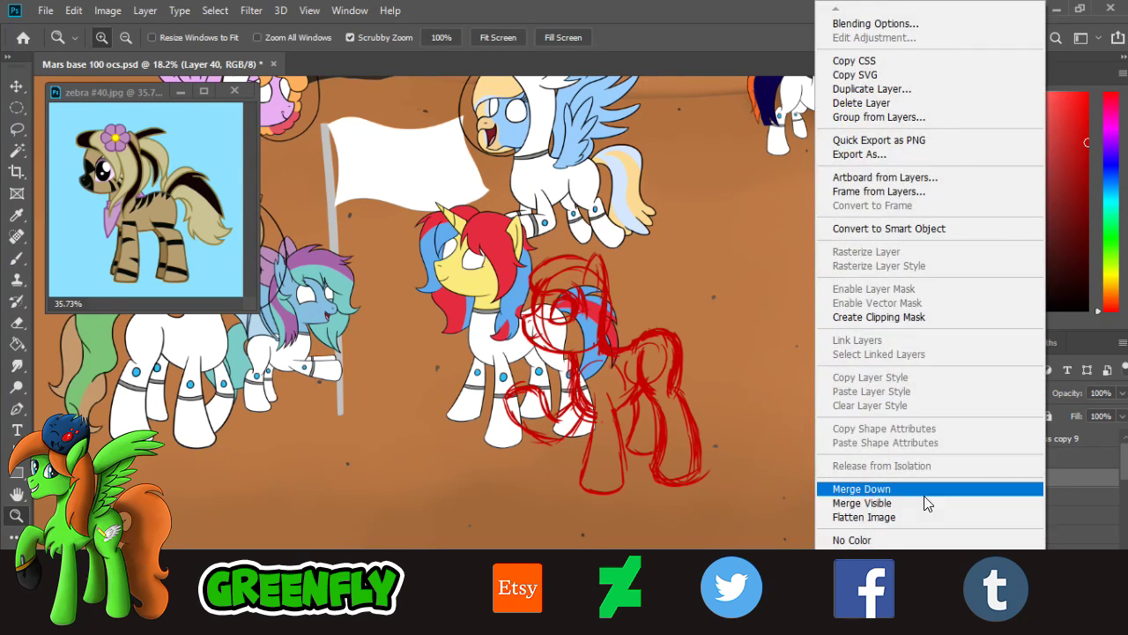
pyautogui.click(875, 490)
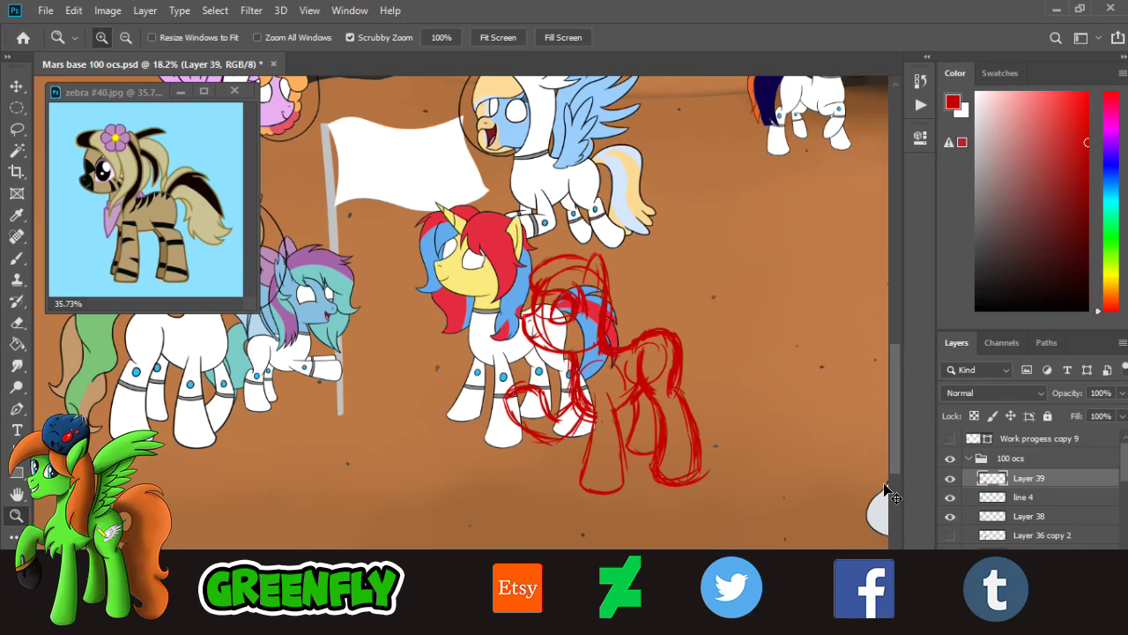
# - Save the document, and briefly hide and reshow Layer 39 to compare the scene without the zebra sketch
pyautogui.hotkey('ctrl', 's')
pyautogui.click(951, 478)
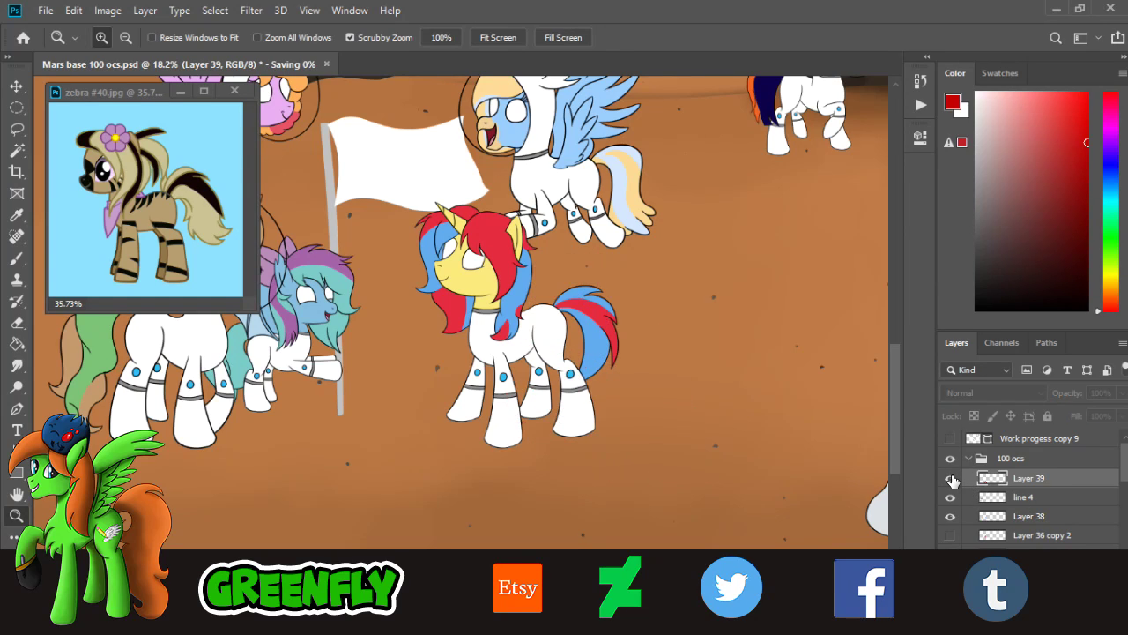
pyautogui.click(950, 477)
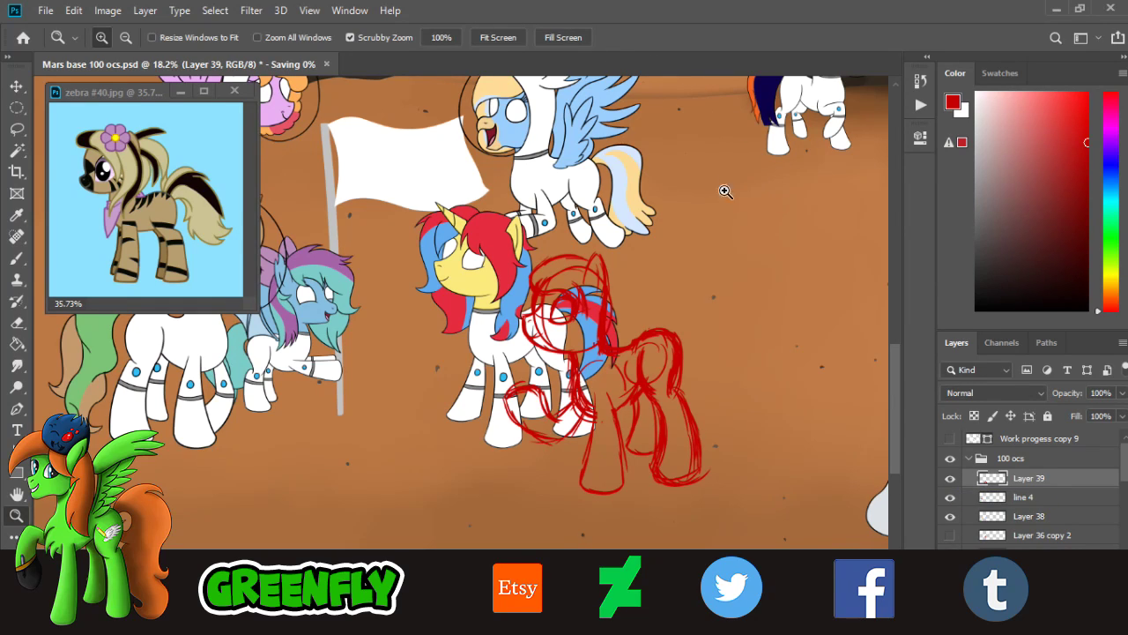
# - Sketch the base of the zebra's tail in red, rising from the back of the rump and arching over
pyautogui.moveTo(670, 348); pyautogui.dragTo(739, 413)
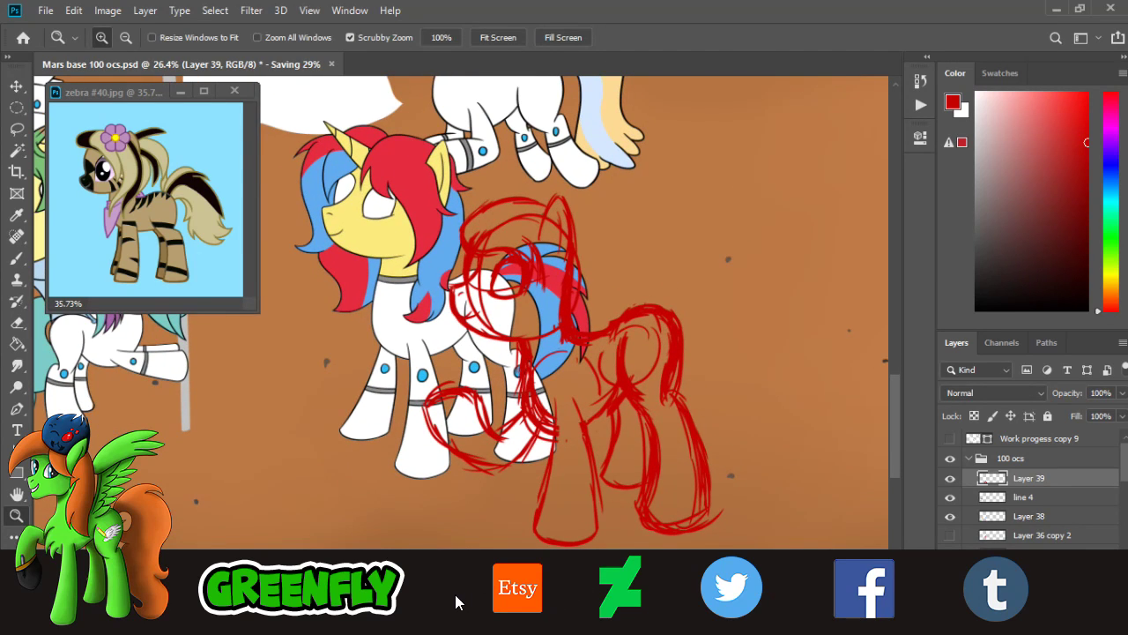
pyautogui.moveTo(459, 603); pyautogui.dragTo(481, 601)
pyautogui.moveTo(451, 456); pyautogui.dragTo(561, 400)
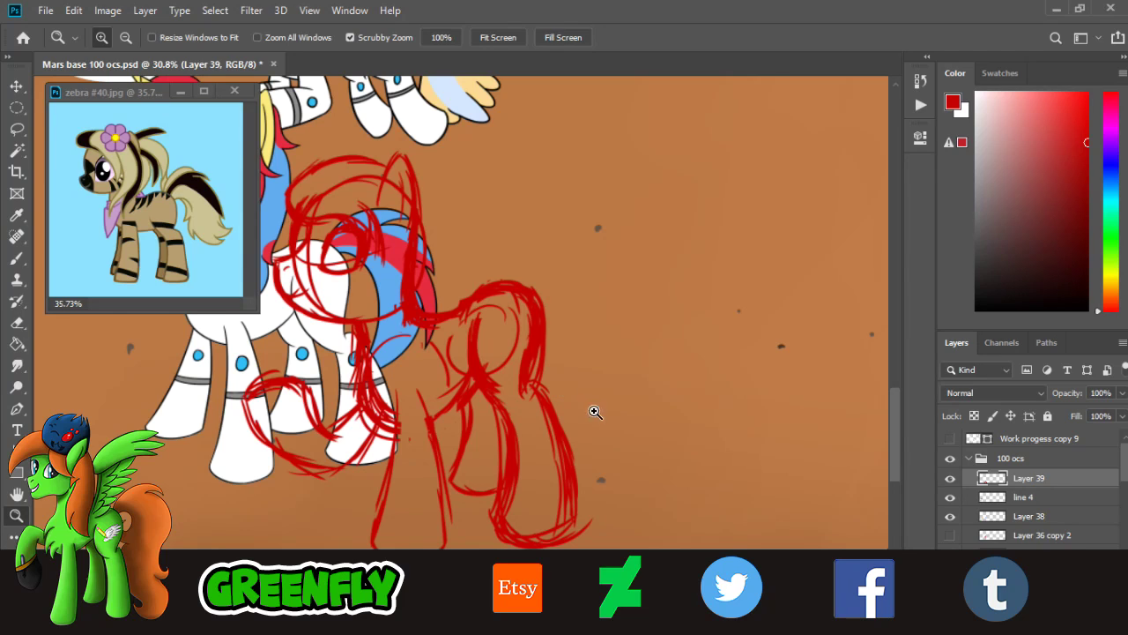
pyautogui.moveTo(594, 411); pyautogui.dragTo(598, 422)
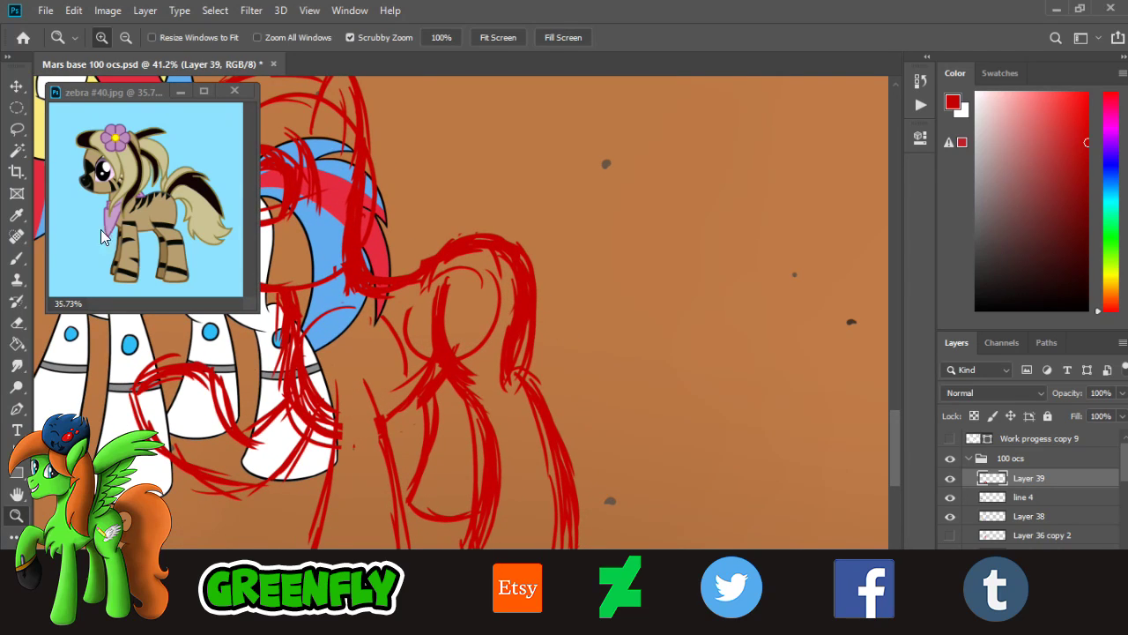
pyautogui.click(17, 258)
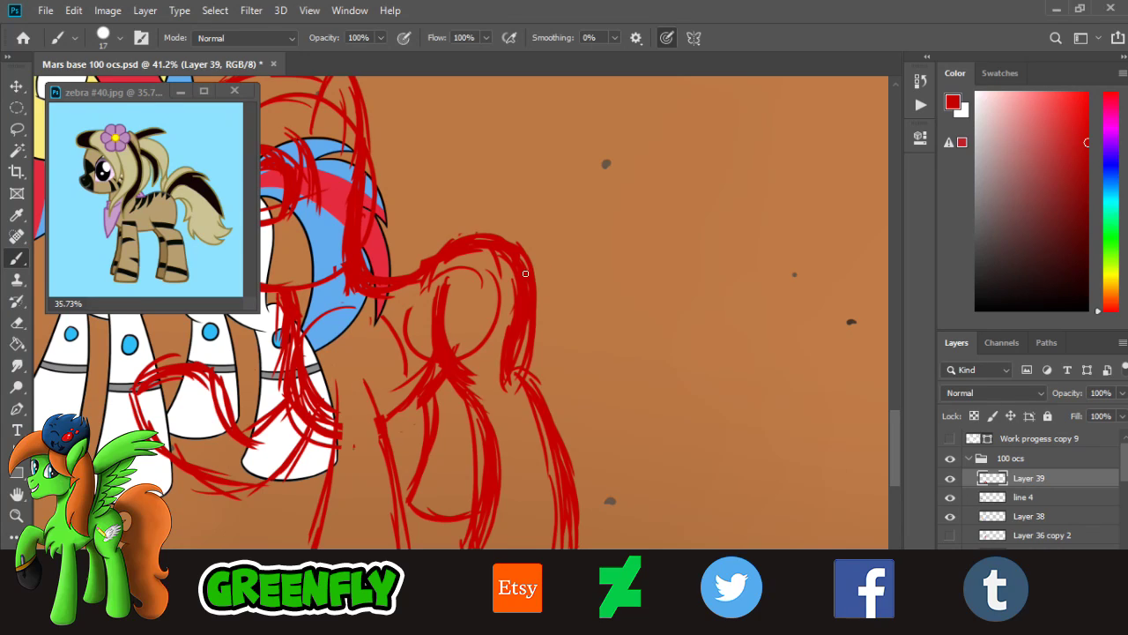
pyautogui.moveTo(529, 264); pyautogui.dragTo(575, 223)
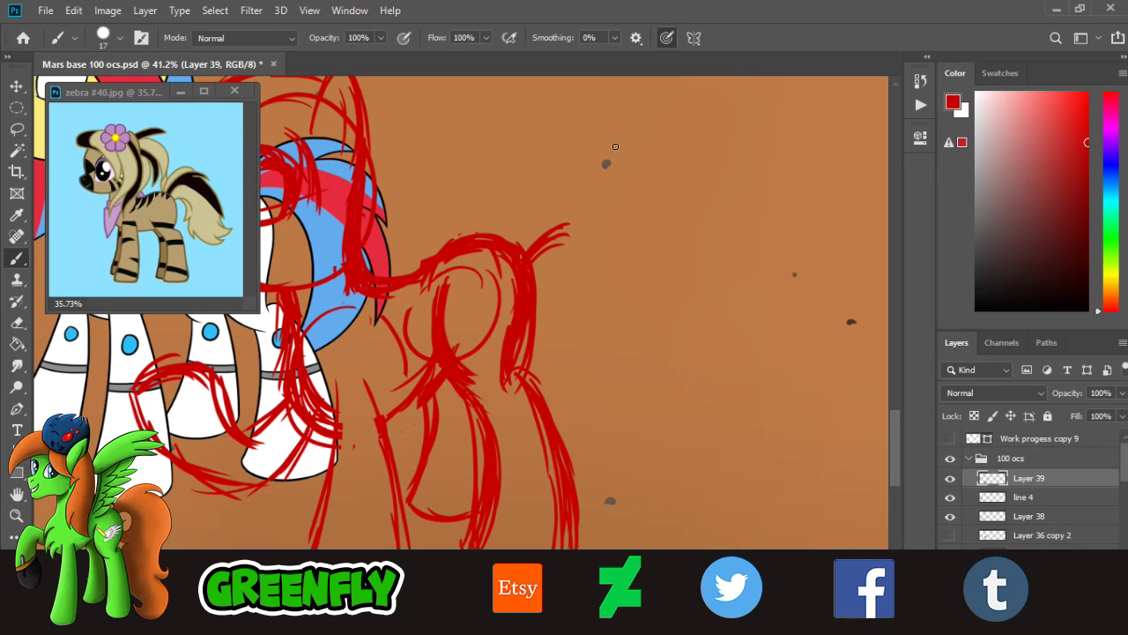
pyautogui.moveTo(528, 251)
pyautogui.mouseDown()
pyautogui.moveTo(560, 221)
pyautogui.moveTo(580, 255)
pyautogui.mouseUp()
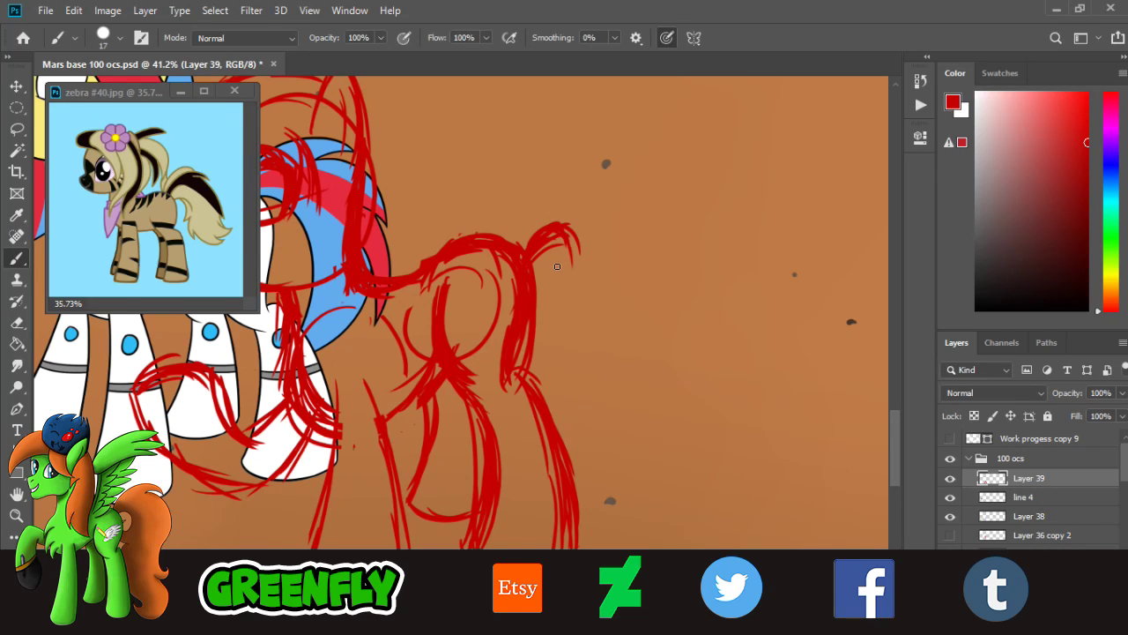
# - Sketch the inner edge of the zebra's tail curving down from the arched base to a hooked point
pyautogui.moveTo(548, 236); pyautogui.dragTo(575, 313)
pyautogui.moveTo(527, 243)
pyautogui.mouseDown()
pyautogui.moveTo(579, 346)
pyautogui.moveTo(566, 346)
pyautogui.mouseUp()
pyautogui.moveTo(556, 233); pyautogui.dragTo(559, 357)
pyautogui.moveTo(578, 313)
pyautogui.mouseDown()
pyautogui.moveTo(557, 369)
pyautogui.moveTo(592, 359)
pyautogui.mouseUp()
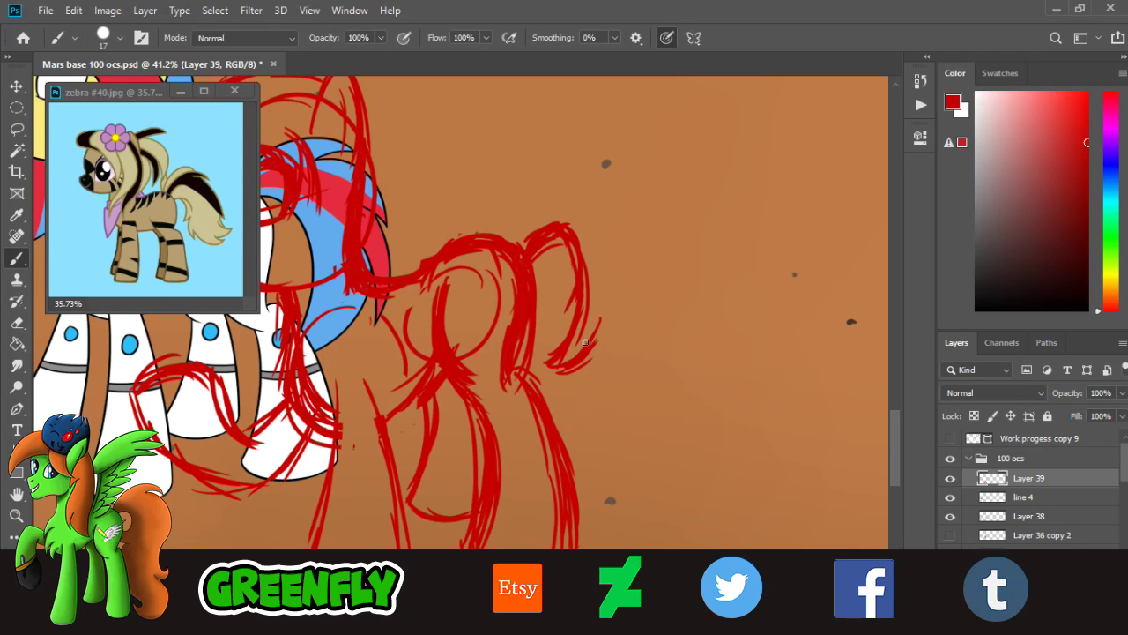
# - Continue the tail's underside with a descending strand, a small notch, and a long curve sweeping outward to the tip
pyautogui.moveTo(601, 314); pyautogui.dragTo(593, 401)
pyautogui.moveTo(589, 351); pyautogui.dragTo(610, 434)
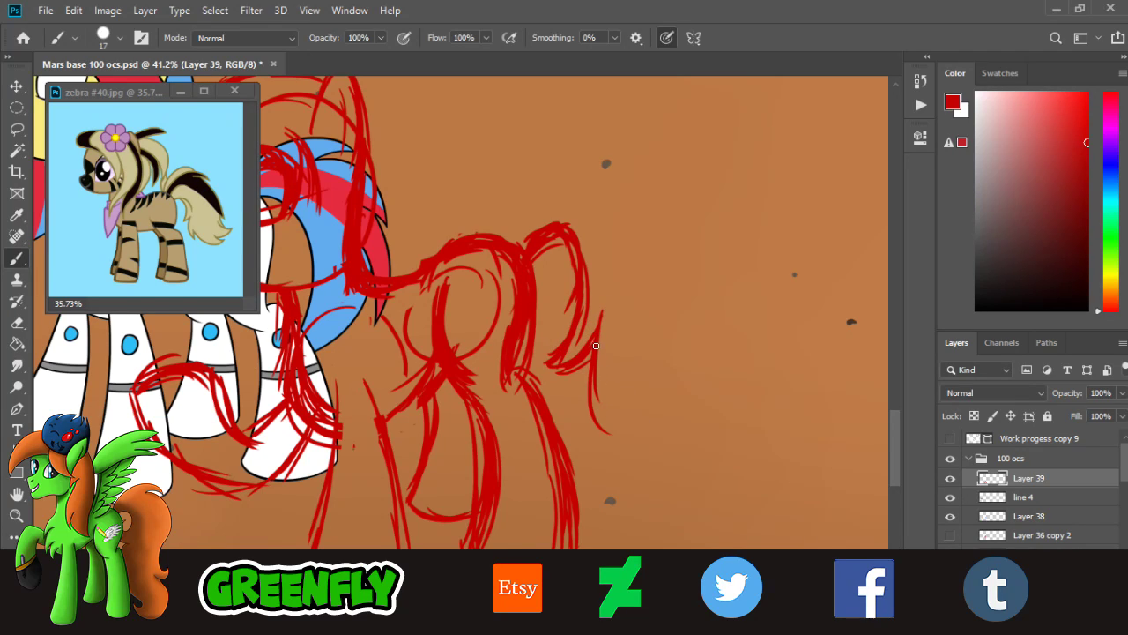
pyautogui.moveTo(599, 333)
pyautogui.mouseDown()
pyautogui.moveTo(613, 431)
pyautogui.moveTo(601, 437)
pyautogui.mouseUp()
pyautogui.moveTo(593, 385); pyautogui.dragTo(640, 452)
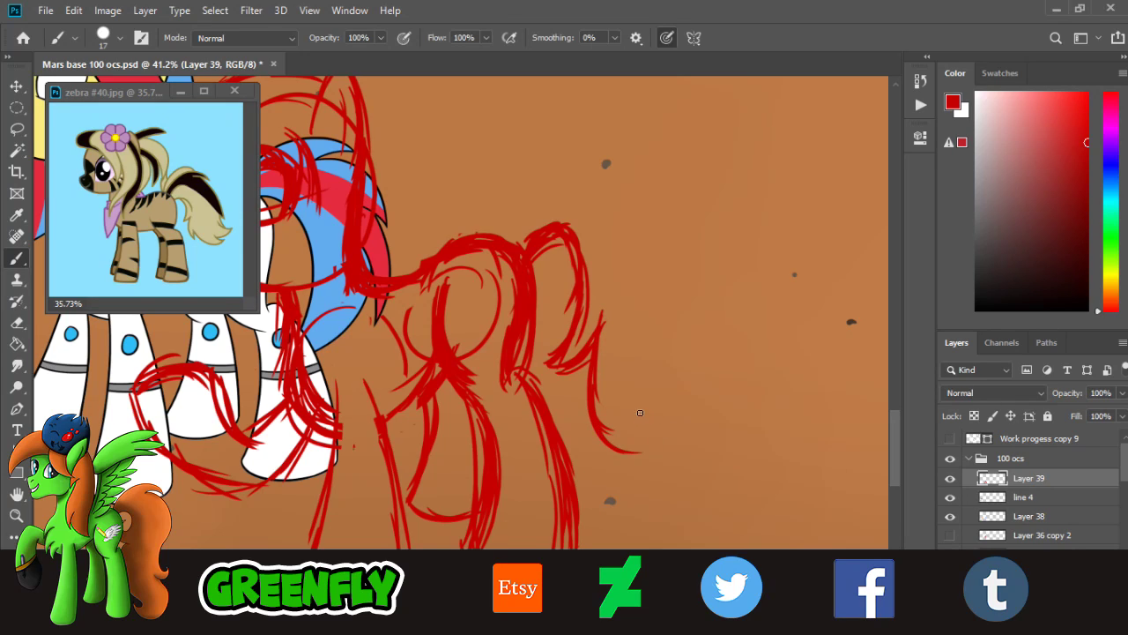
pyautogui.moveTo(614, 388); pyautogui.dragTo(642, 444)
pyautogui.moveTo(626, 388); pyautogui.dragTo(641, 452)
pyautogui.moveTo(633, 386)
pyautogui.mouseDown()
pyautogui.moveTo(656, 436)
pyautogui.moveTo(797, 422)
pyautogui.moveTo(698, 469)
pyautogui.moveTo(776, 452)
pyautogui.mouseUp()
pyautogui.moveTo(684, 450); pyautogui.dragTo(771, 436)
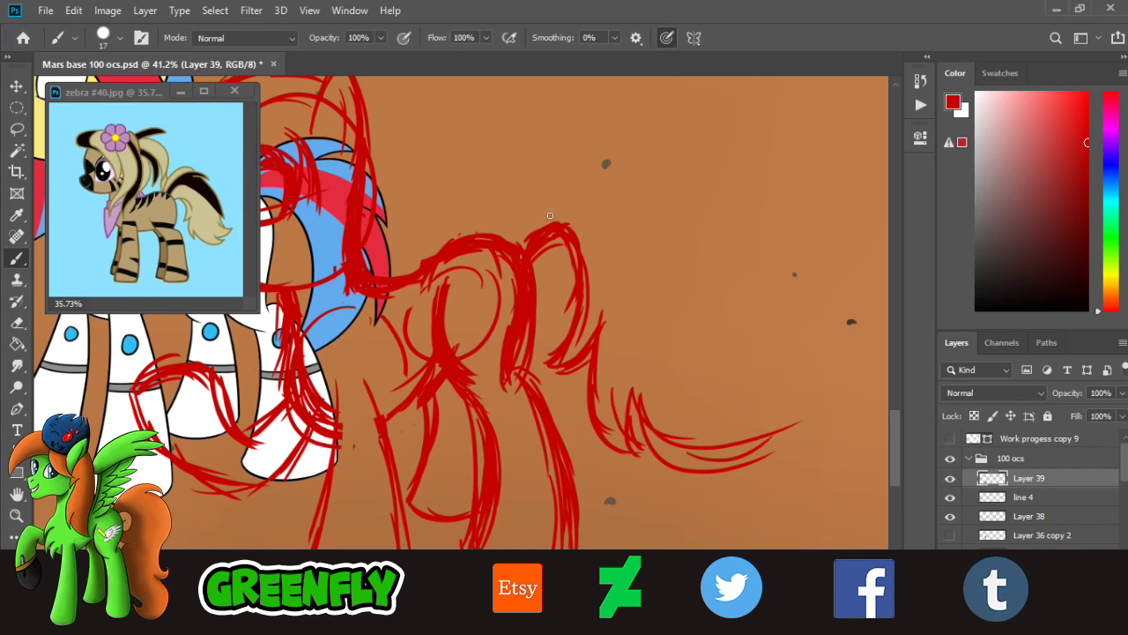
# - Sketch the tail's upper outline, rising from the rump, arching over and curving down the far side
pyautogui.scroll(2, 893, 431)
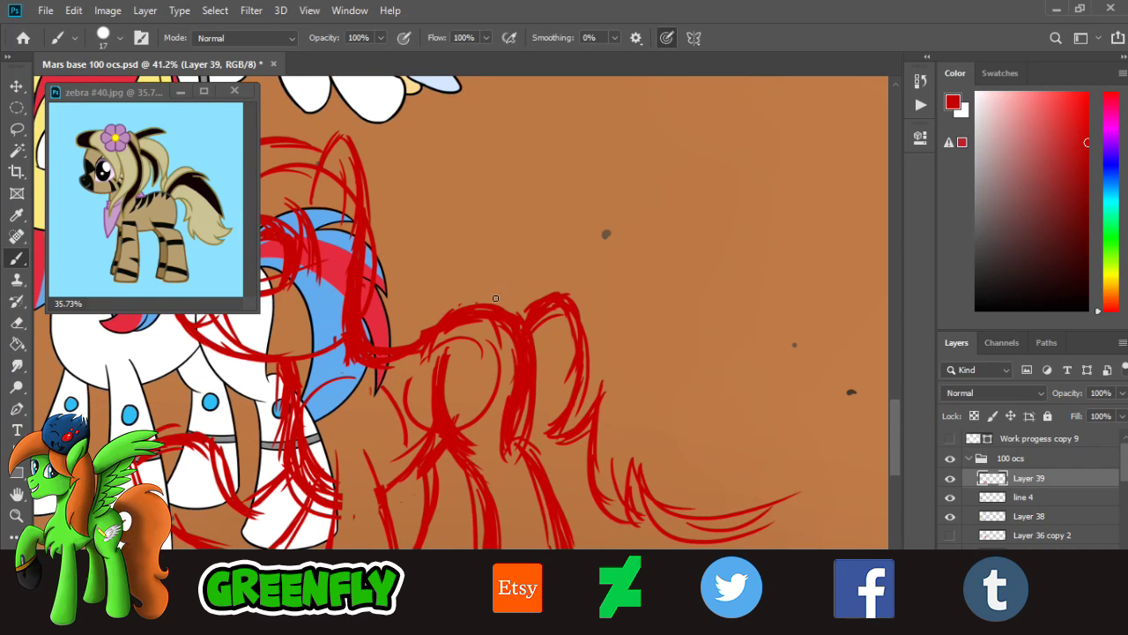
pyautogui.hotkey('ctrl', 'z')
pyautogui.moveTo(496, 270)
pyautogui.mouseDown()
pyautogui.moveTo(502, 305)
pyautogui.moveTo(514, 215)
pyautogui.moveTo(500, 278)
pyautogui.moveTo(531, 208)
pyautogui.moveTo(523, 238)
pyautogui.moveTo(572, 197)
pyautogui.mouseUp()
pyautogui.moveTo(535, 241)
pyautogui.mouseDown()
pyautogui.moveTo(561, 205)
pyautogui.moveTo(596, 189)
pyautogui.mouseUp()
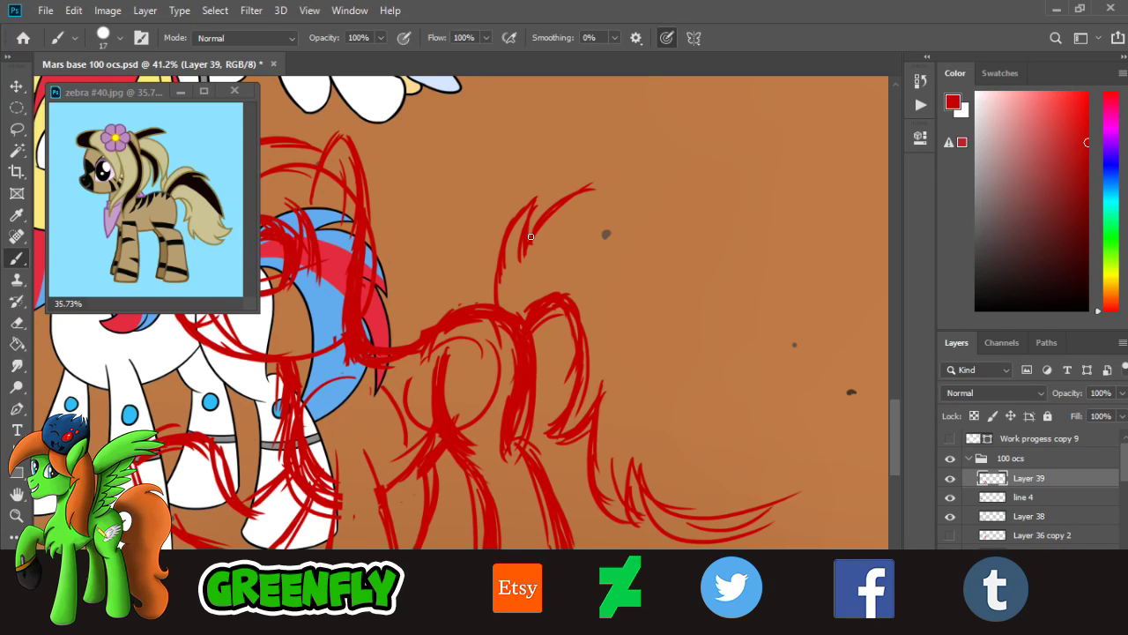
pyautogui.moveTo(531, 236); pyautogui.dragTo(618, 184)
pyautogui.moveTo(545, 212)
pyautogui.mouseDown()
pyautogui.moveTo(629, 180)
pyautogui.moveTo(618, 191)
pyautogui.moveTo(656, 187)
pyautogui.moveTo(679, 209)
pyautogui.mouseUp()
pyautogui.moveTo(609, 205)
pyautogui.mouseDown()
pyautogui.moveTo(696, 210)
pyautogui.moveTo(640, 220)
pyautogui.moveTo(679, 233)
pyautogui.moveTo(696, 265)
pyautogui.mouseUp()
pyautogui.moveTo(663, 216)
pyautogui.mouseDown()
pyautogui.moveTo(701, 291)
pyautogui.moveTo(747, 329)
pyautogui.mouseUp()
pyautogui.moveTo(654, 222)
pyautogui.mouseDown()
pyautogui.moveTo(743, 351)
pyautogui.moveTo(738, 376)
pyautogui.mouseUp()
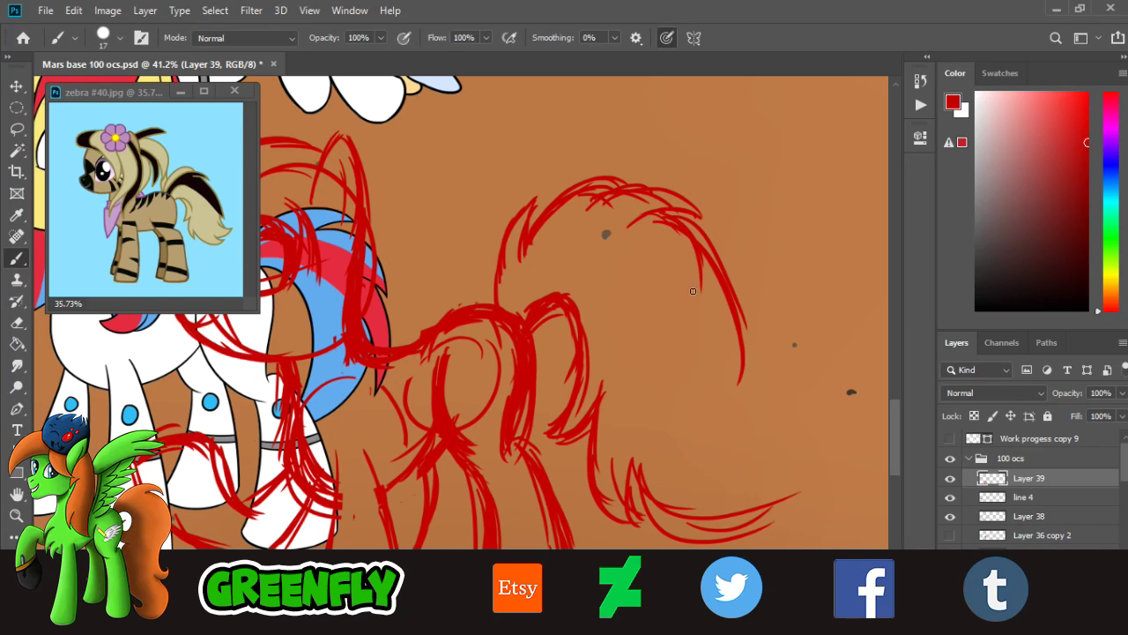
# - Thicken the far side of the tail outline and add an inner hair strand at its lower end
pyautogui.moveTo(686, 242); pyautogui.dragTo(727, 365)
pyautogui.moveTo(710, 281); pyautogui.dragTo(733, 379)
pyautogui.moveTo(725, 314); pyautogui.dragTo(734, 377)
pyautogui.moveTo(707, 318); pyautogui.dragTo(722, 420)
pyautogui.moveTo(711, 339); pyautogui.dragTo(743, 413)
pyautogui.moveTo(696, 347); pyautogui.dragTo(735, 412)
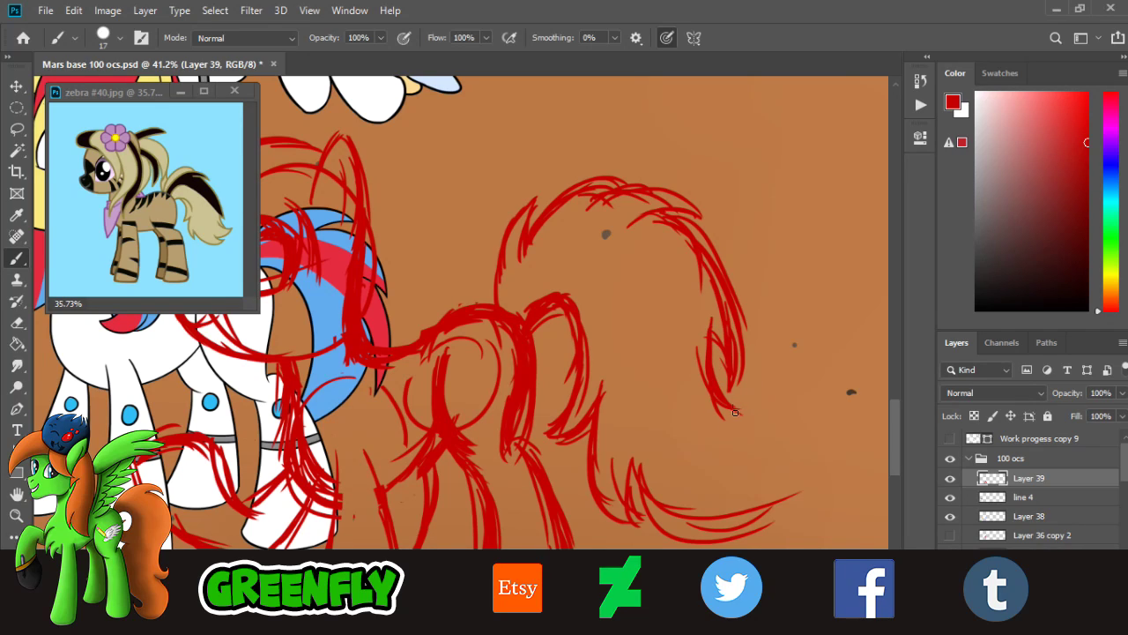
# - Sketch the upper edge of the tail's first pointed tuft, redoing the curve until it flows outward from the strand
pyautogui.moveTo(714, 356)
pyautogui.mouseDown()
pyautogui.moveTo(749, 413)
pyautogui.moveTo(730, 367)
pyautogui.moveTo(728, 393)
pyautogui.moveTo(769, 398)
pyautogui.mouseUp()
pyautogui.moveTo(694, 385); pyautogui.dragTo(773, 411)
pyautogui.hotkey('ctrl', 'z')
pyautogui.moveTo(683, 403)
pyautogui.mouseDown()
pyautogui.moveTo(777, 398)
pyautogui.moveTo(725, 413)
pyautogui.moveTo(769, 403)
pyautogui.mouseUp()
pyautogui.hotkey('ctrl', 'z')
pyautogui.hotkey('ctrl', 'z')
pyautogui.moveTo(682, 400); pyautogui.dragTo(785, 414)
pyautogui.hotkey('ctrl', 'z')
pyautogui.moveTo(685, 413); pyautogui.dragTo(777, 401)
pyautogui.hotkey('ctrl', 'z')
pyautogui.moveTo(686, 414)
pyautogui.mouseDown()
pyautogui.moveTo(792, 374)
pyautogui.moveTo(785, 405)
pyautogui.moveTo(746, 413)
pyautogui.moveTo(788, 383)
pyautogui.mouseUp()
# - Close the first tuft with repeated strokes curving from its point back toward the tail
pyautogui.moveTo(790, 387)
pyautogui.mouseDown()
pyautogui.moveTo(760, 440)
pyautogui.moveTo(741, 458)
pyautogui.moveTo(746, 448)
pyautogui.moveTo(727, 448)
pyautogui.mouseUp()
pyautogui.moveTo(784, 398); pyautogui.dragTo(734, 451)
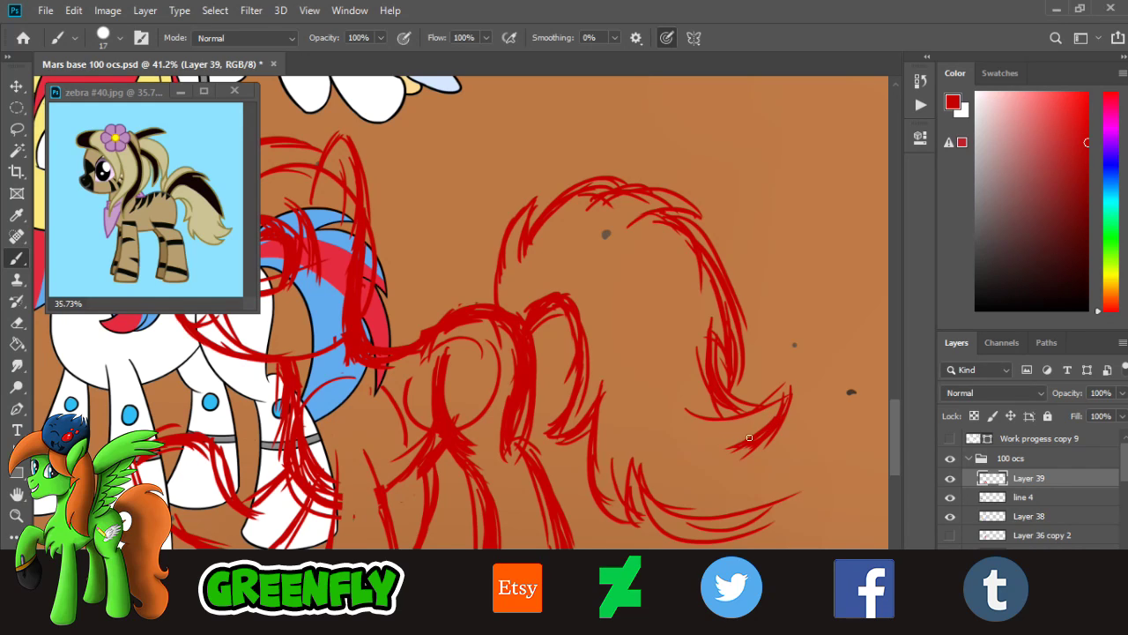
pyautogui.scroll(-2, 896, 436)
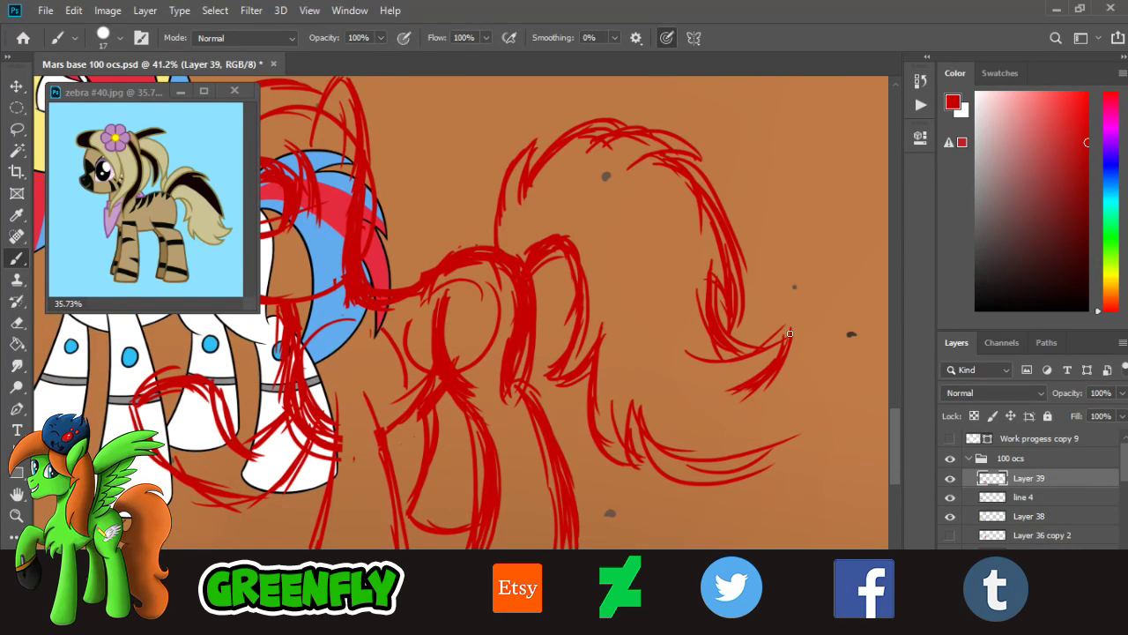
pyautogui.moveTo(789, 333); pyautogui.dragTo(747, 401)
pyautogui.moveTo(787, 354)
pyautogui.mouseDown()
pyautogui.moveTo(718, 406)
pyautogui.moveTo(598, 388)
pyautogui.mouseUp()
# - Sketch the second pointed tuft below the first, joining its outer edge to the bottom curve of the tail
pyautogui.click(19, 516)
pyautogui.moveTo(755, 424); pyautogui.dragTo(839, 401)
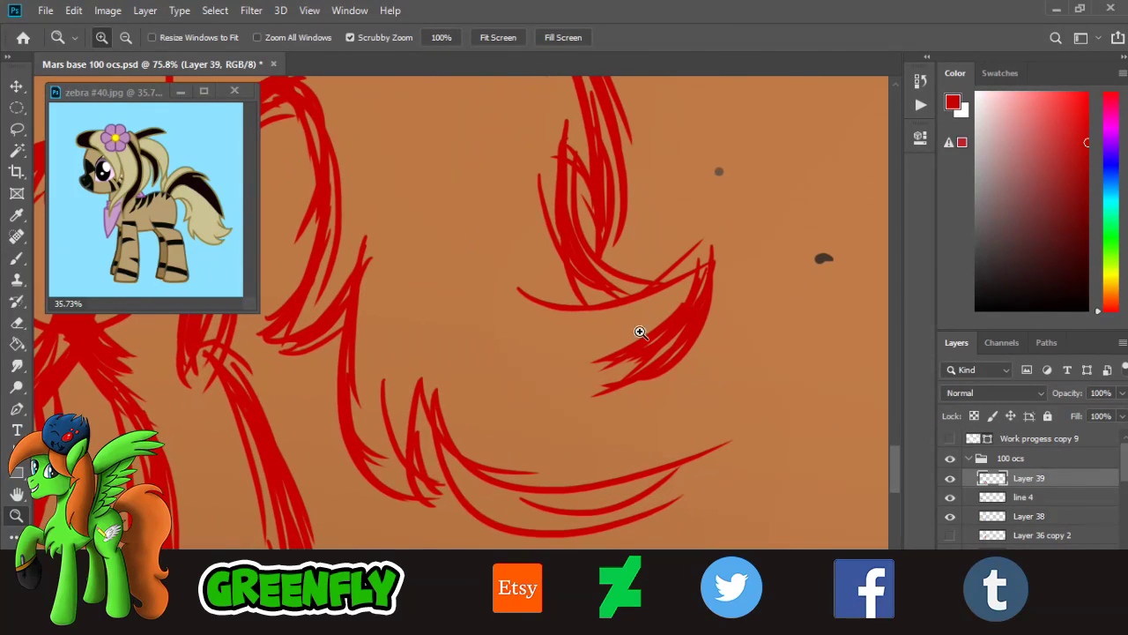
pyautogui.click(20, 279)
pyautogui.click(20, 260)
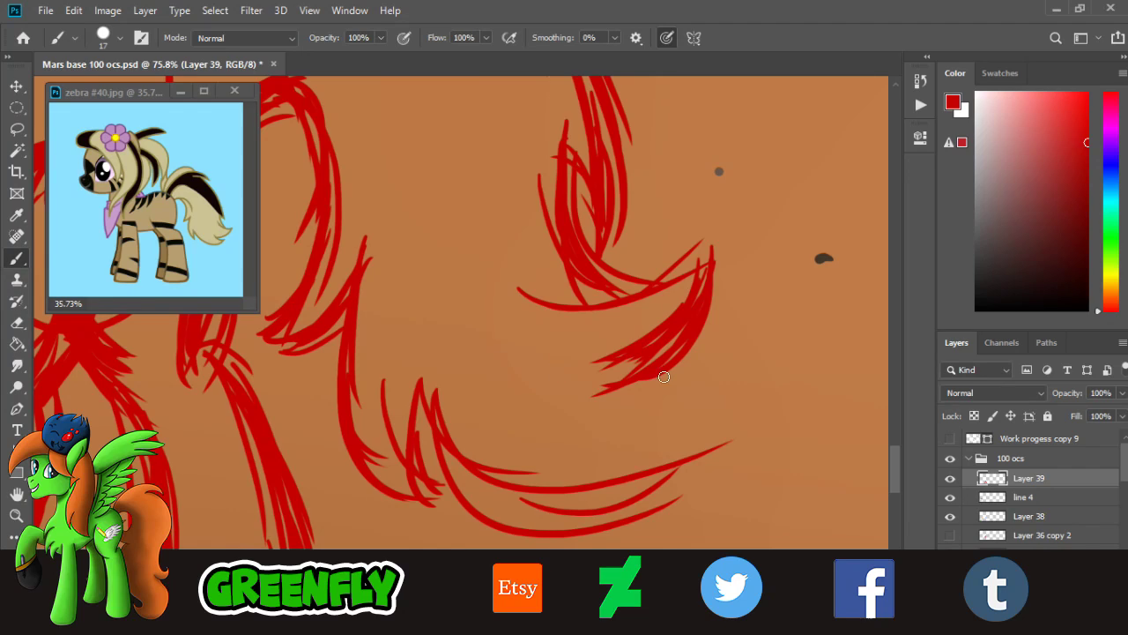
pyautogui.moveTo(601, 386); pyautogui.dragTo(704, 388)
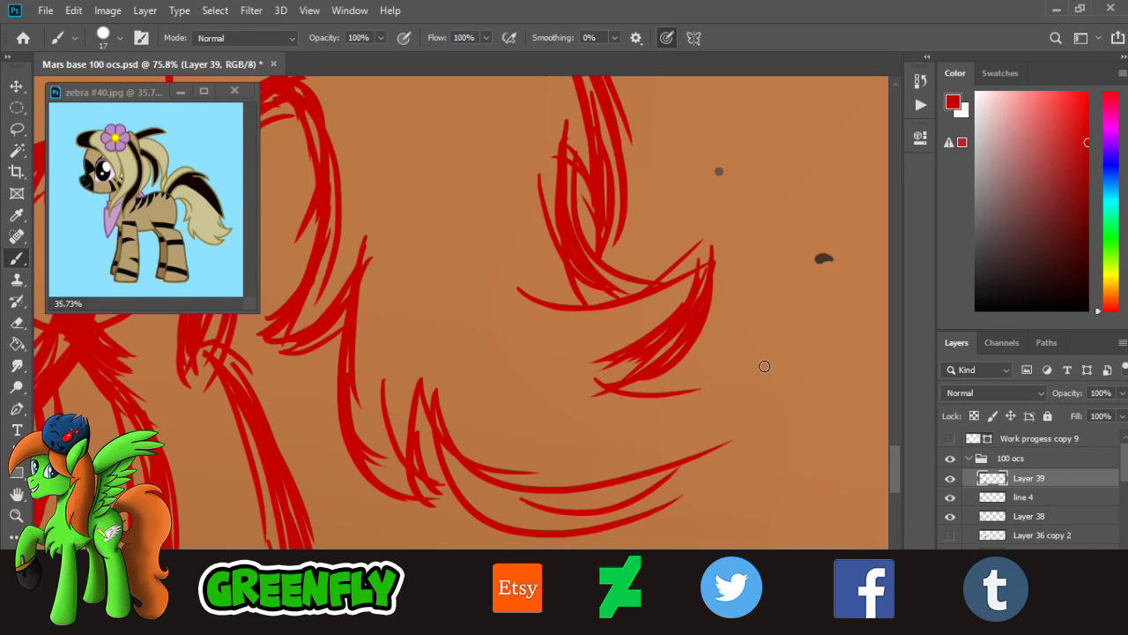
pyautogui.hotkey('ctrl', 'z')
pyautogui.moveTo(609, 390); pyautogui.dragTo(735, 371)
pyautogui.hotkey('ctrl', 'z')
pyautogui.moveTo(630, 388)
pyautogui.mouseDown()
pyautogui.moveTo(767, 352)
pyautogui.moveTo(629, 484)
pyautogui.mouseUp()
pyautogui.moveTo(765, 359); pyautogui.dragTo(668, 460)
pyautogui.moveTo(730, 375)
pyautogui.mouseDown()
pyautogui.moveTo(629, 475)
pyautogui.moveTo(677, 460)
pyautogui.mouseUp()
pyautogui.moveTo(745, 409); pyautogui.dragTo(690, 456)
pyautogui.moveTo(767, 363); pyautogui.dragTo(700, 452)
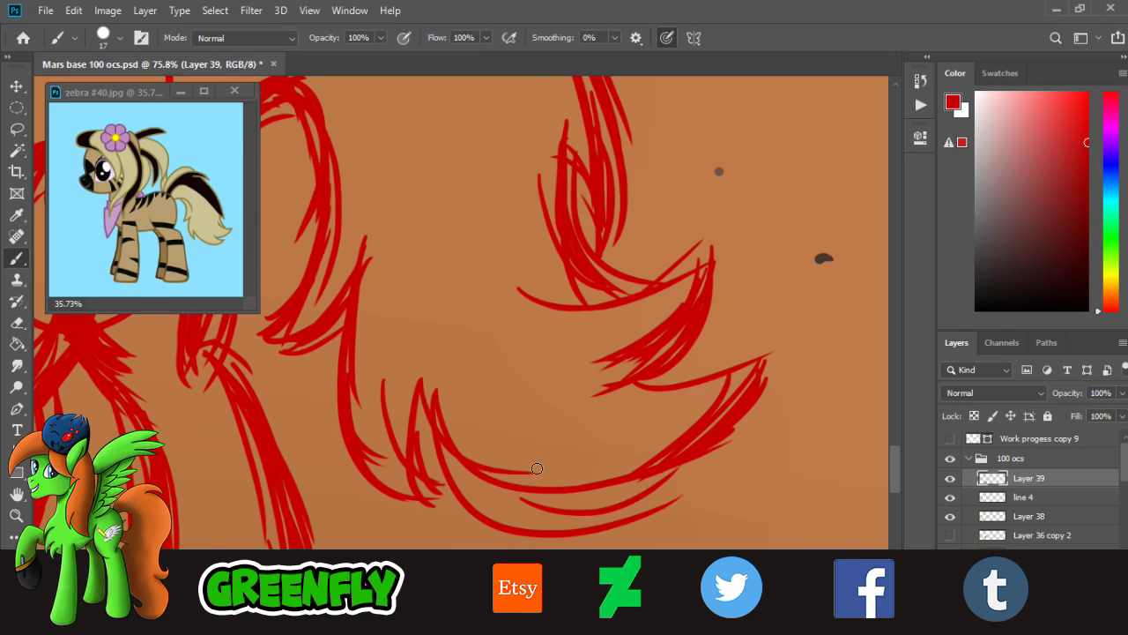
# - Reinforce the bottom curve of the tail with overlapping strokes from the notch to the end tuft
pyautogui.moveTo(456, 444); pyautogui.dragTo(540, 529)
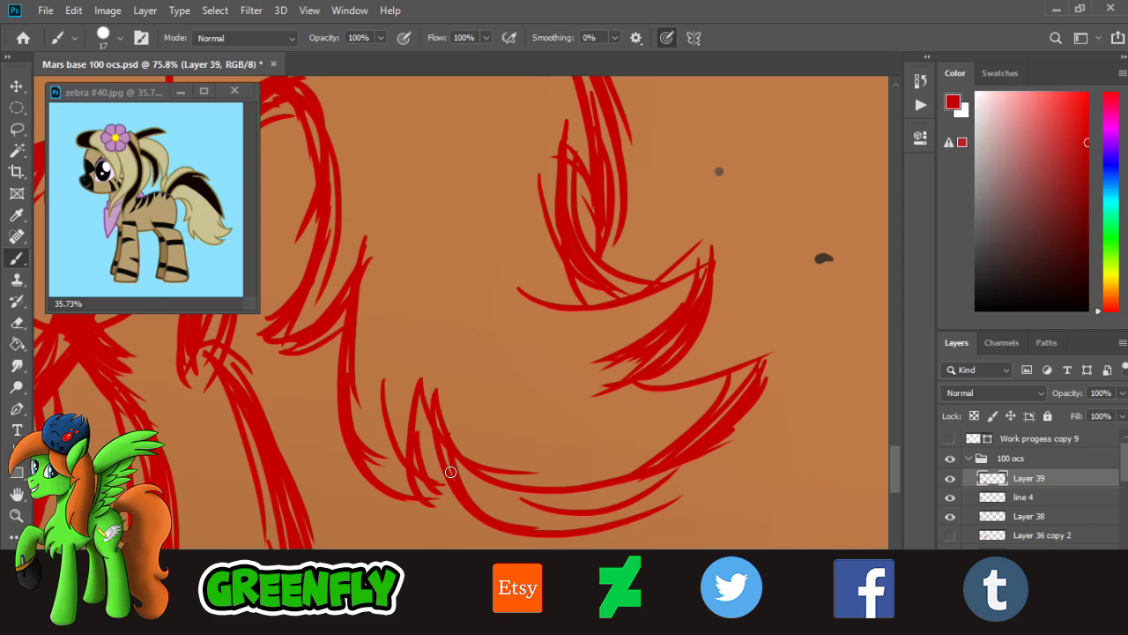
pyautogui.moveTo(428, 414); pyautogui.dragTo(494, 504)
pyautogui.moveTo(429, 394); pyautogui.dragTo(566, 529)
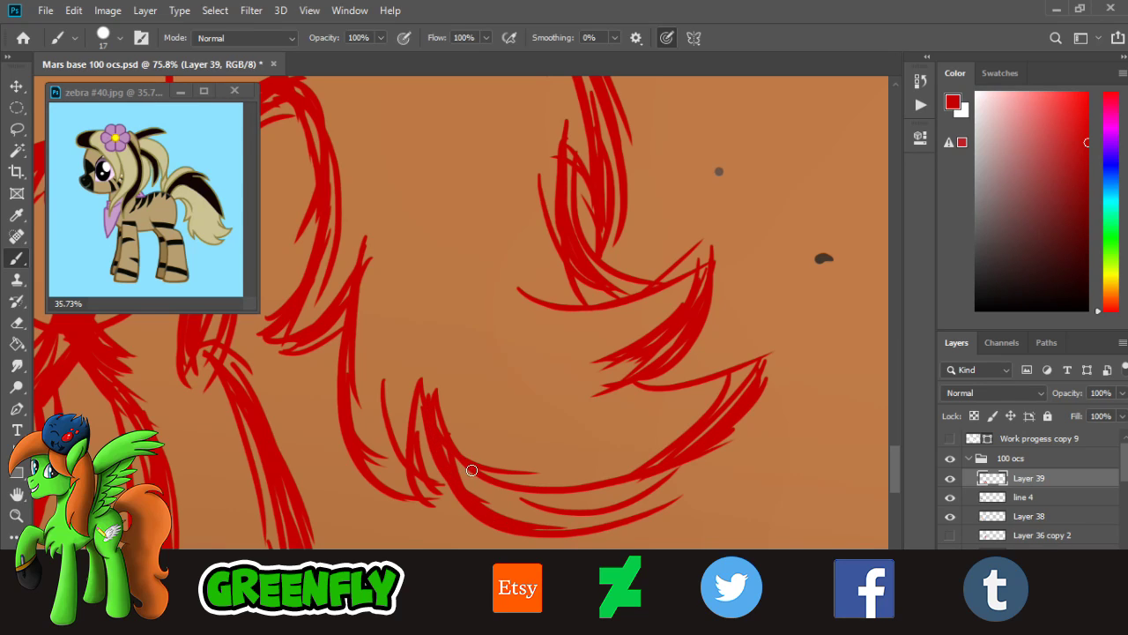
pyautogui.moveTo(472, 469); pyautogui.dragTo(674, 507)
pyautogui.moveTo(556, 508)
pyautogui.mouseDown()
pyautogui.moveTo(677, 495)
pyautogui.moveTo(603, 494)
pyautogui.mouseUp()
pyautogui.moveTo(580, 444); pyautogui.dragTo(679, 497)
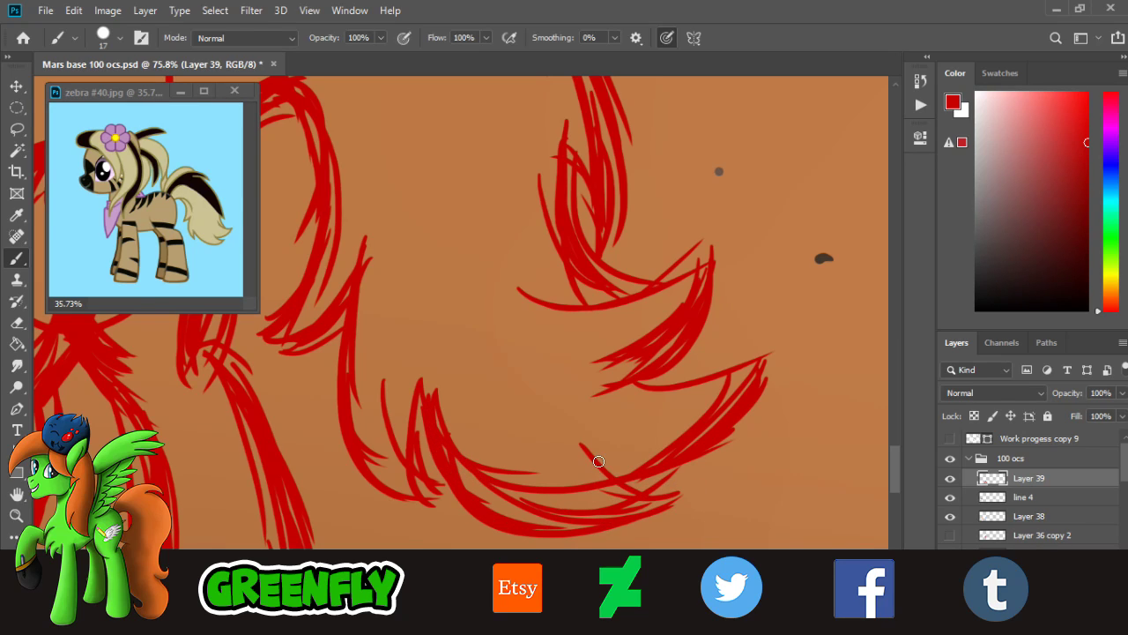
pyautogui.moveTo(597, 461); pyautogui.dragTo(650, 486)
# - Check the whole zebra sketch in the scene, briefly hiding and reshowing Layer 39
pyautogui.click(17, 516)
pyautogui.moveTo(605, 440); pyautogui.dragTo(485, 390)
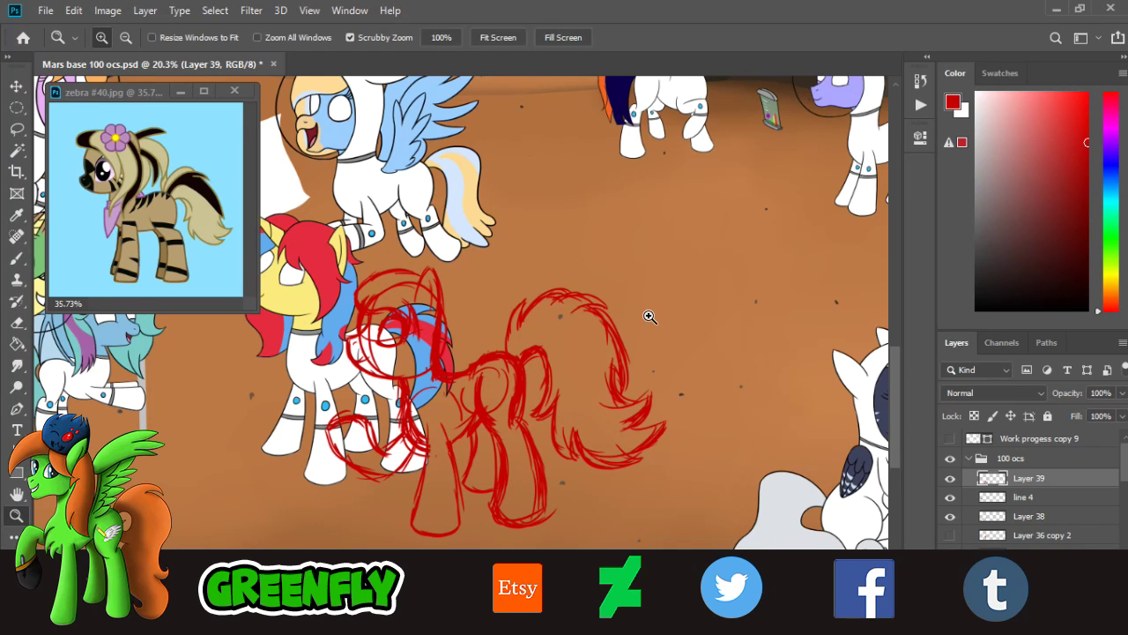
pyautogui.moveTo(606, 422); pyautogui.dragTo(696, 432)
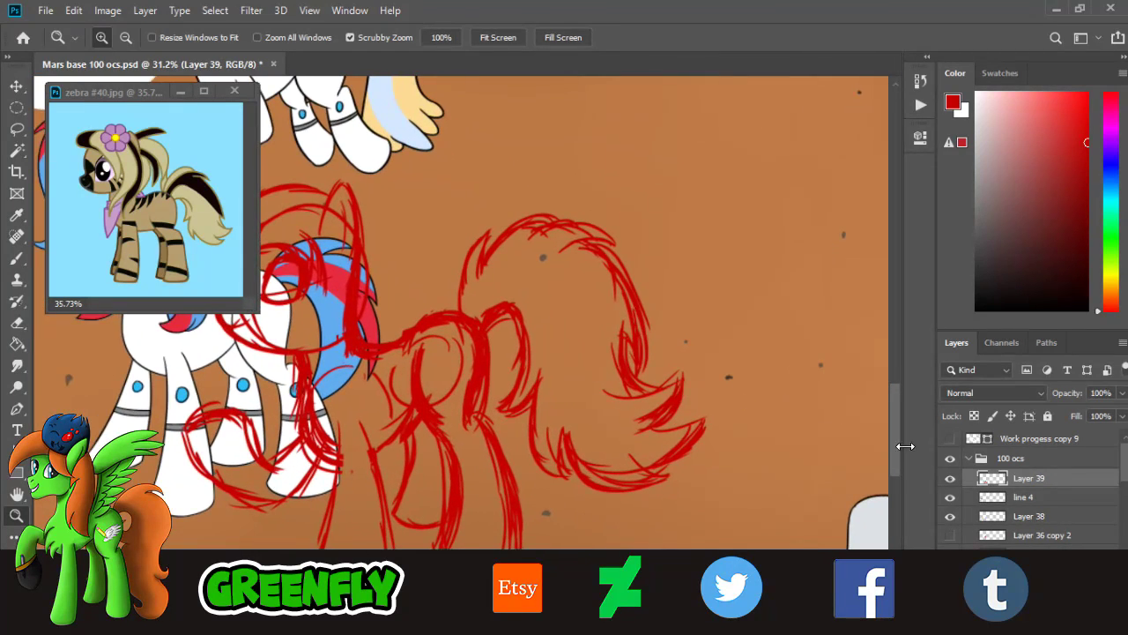
pyautogui.click(950, 477)
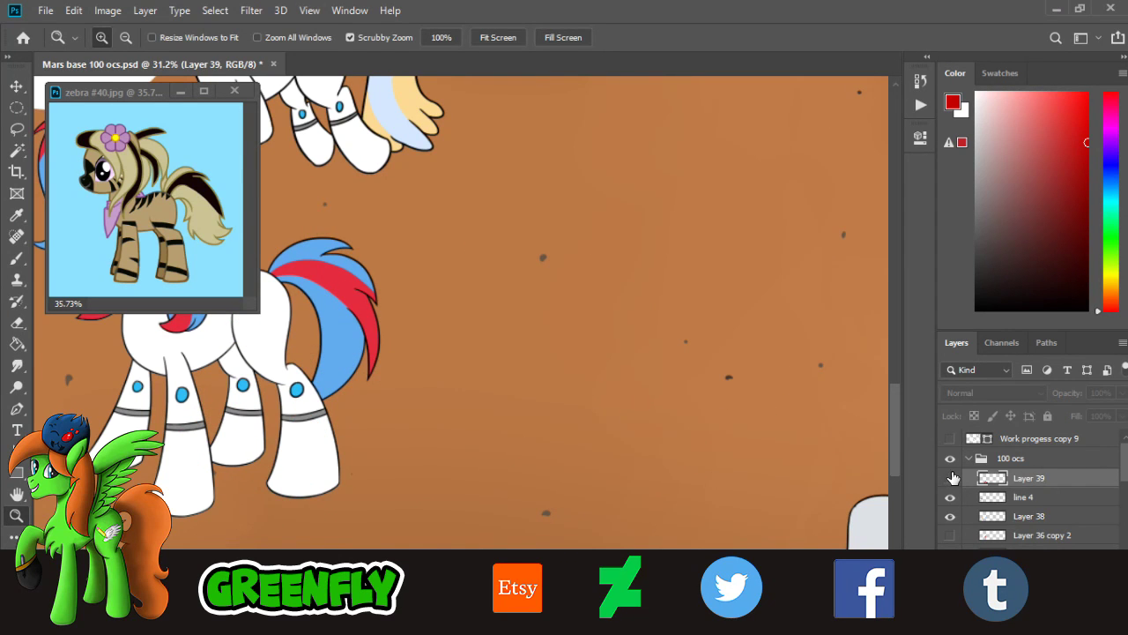
pyautogui.click(950, 477)
# - Lasso the zebra's tail, cut it from Layer 39 and paste it onto a new layer
pyautogui.moveTo(581, 370)
pyautogui.mouseDown()
pyautogui.moveTo(552, 365)
pyautogui.moveTo(606, 410)
pyautogui.moveTo(686, 411)
pyautogui.mouseUp()
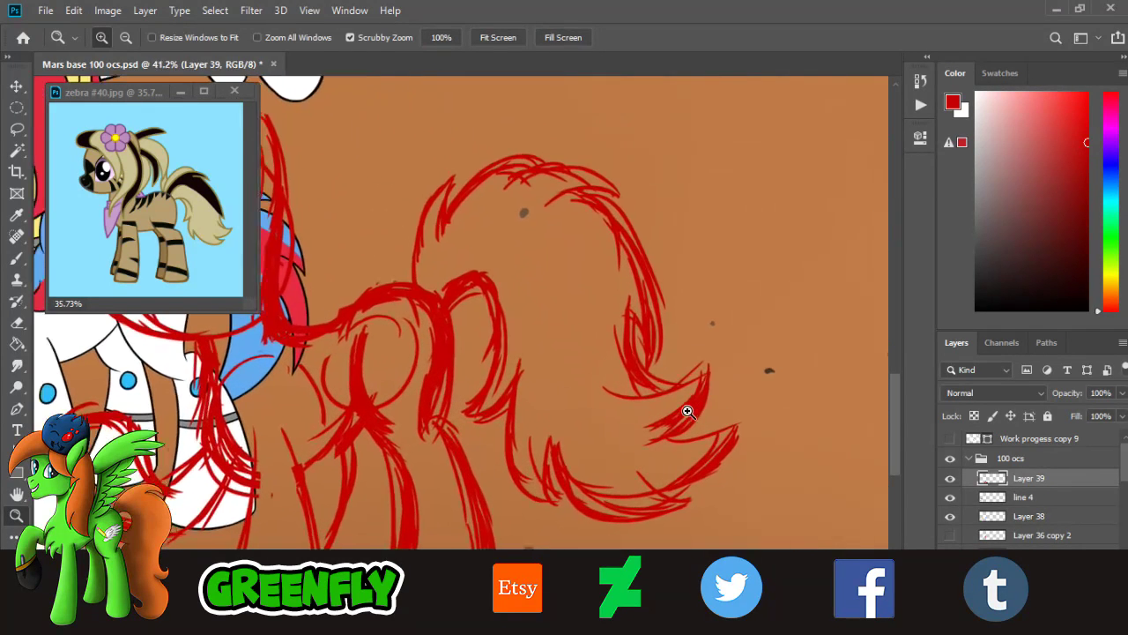
pyautogui.click(17, 130)
pyautogui.moveTo(399, 273)
pyautogui.mouseDown()
pyautogui.moveTo(457, 315)
pyautogui.moveTo(457, 415)
pyautogui.moveTo(503, 493)
pyautogui.moveTo(589, 548)
pyautogui.moveTo(739, 523)
pyautogui.moveTo(775, 358)
pyautogui.moveTo(680, 191)
pyautogui.moveTo(498, 110)
pyautogui.moveTo(393, 192)
pyautogui.moveTo(407, 283)
pyautogui.mouseUp()
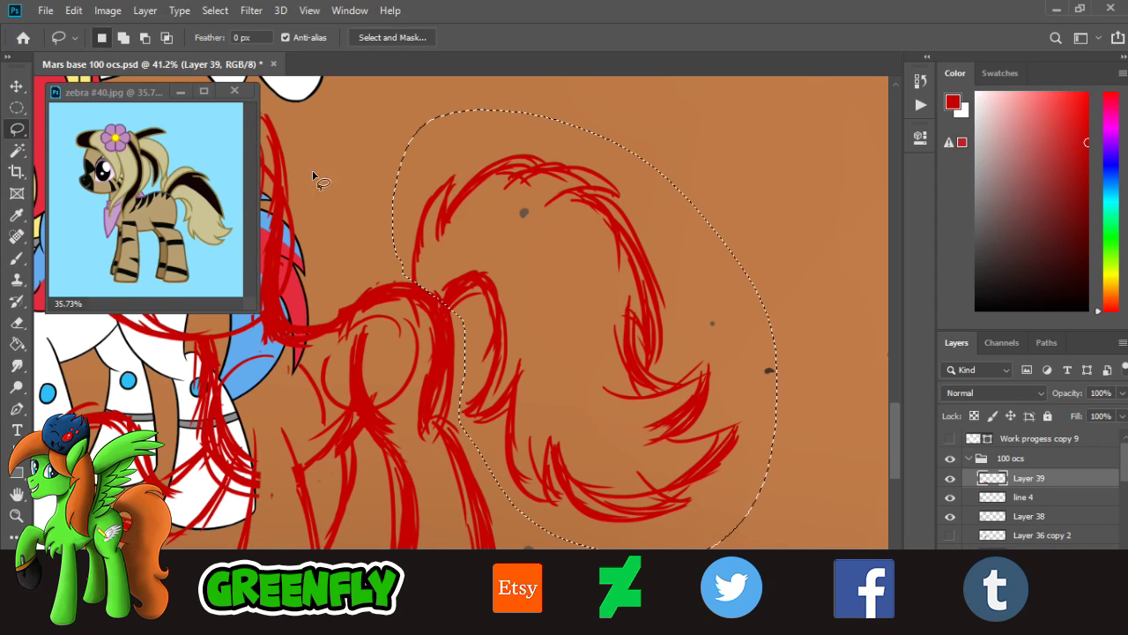
pyautogui.click(74, 11)
pyautogui.click(112, 105)
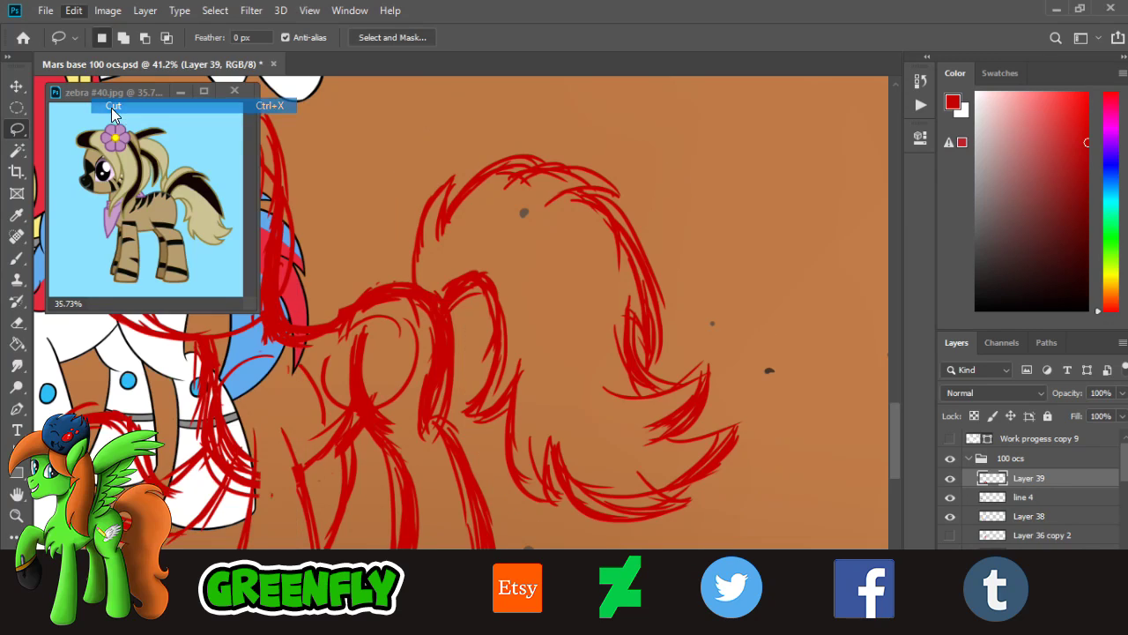
pyautogui.click(1089, 592)
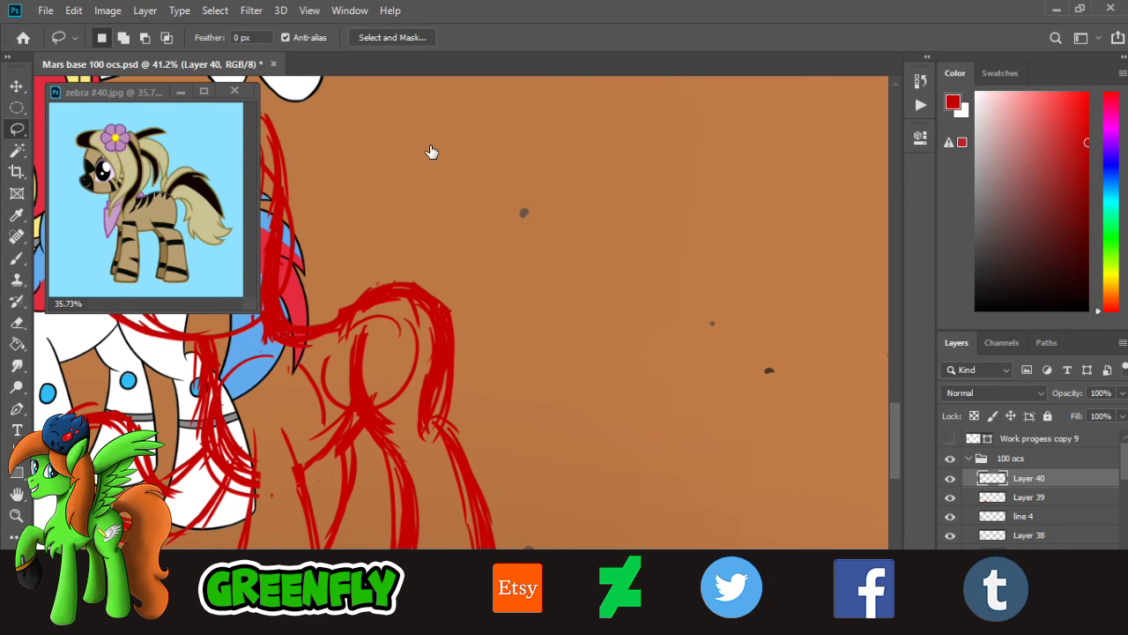
pyautogui.click(73, 10)
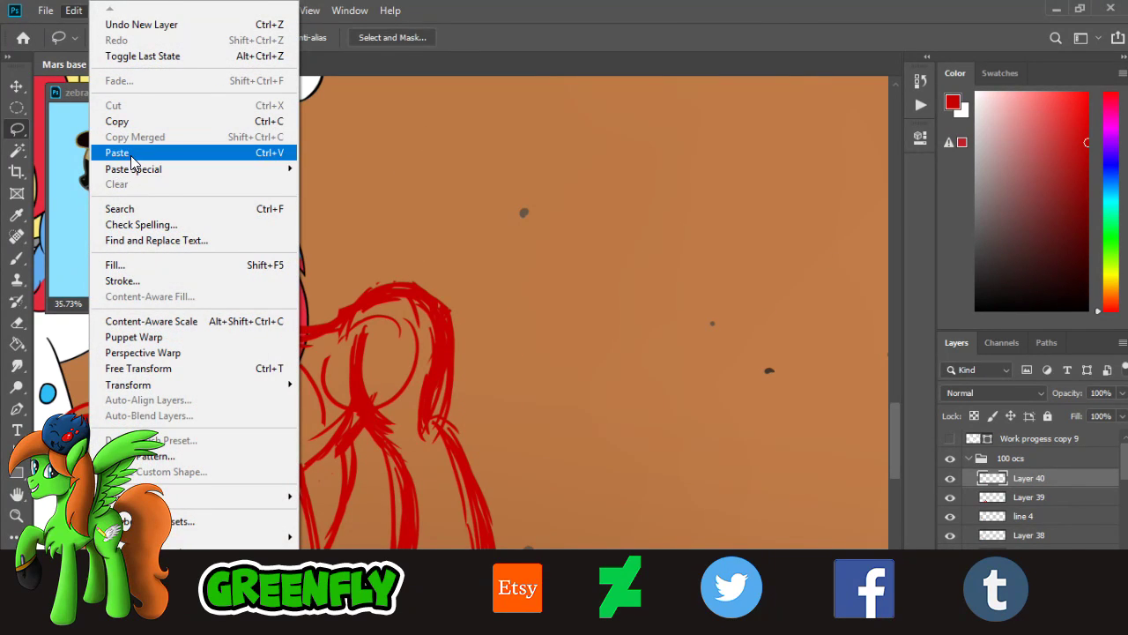
pyautogui.click(129, 154)
# - Free Transform the pasted tail, scaling it to 80.77% and fitting it back onto the zebra's rump
pyautogui.click(73, 11)
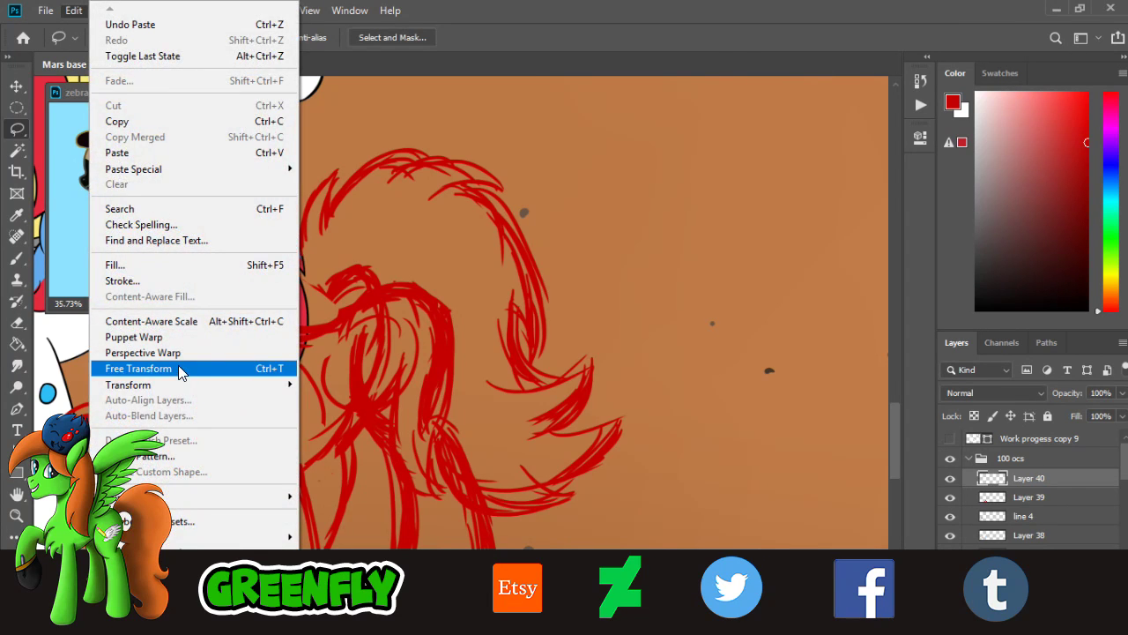
pyautogui.click(178, 365)
pyautogui.moveTo(441, 303); pyautogui.dragTo(555, 315)
pyautogui.moveTo(745, 155); pyautogui.dragTo(670, 213)
pyautogui.moveTo(557, 360); pyautogui.dragTo(556, 322)
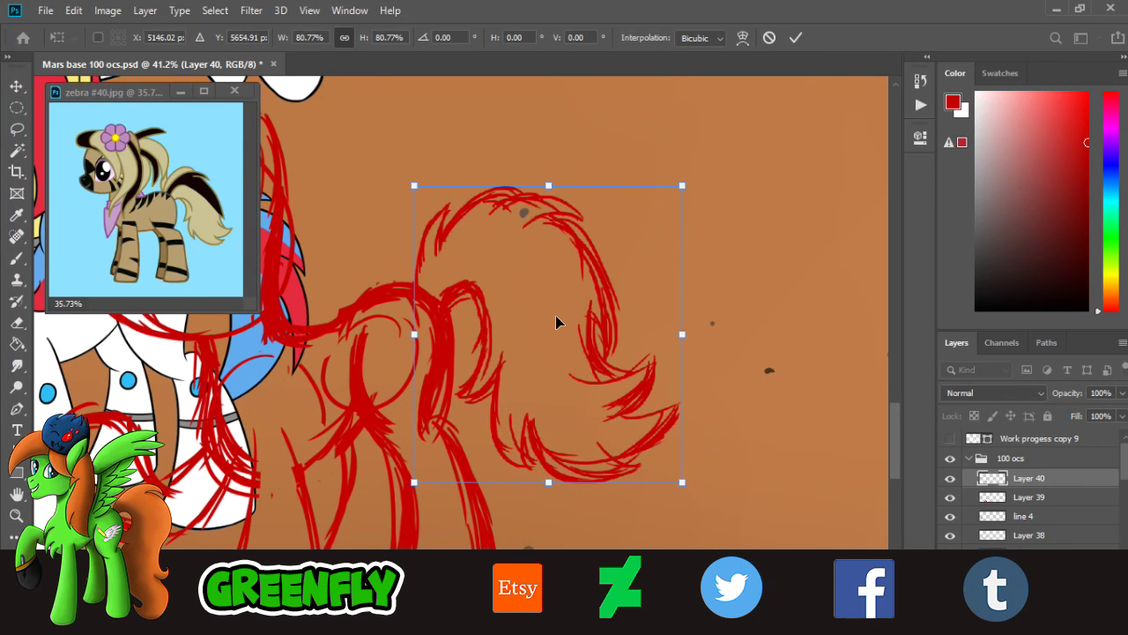
pyautogui.click(796, 38)
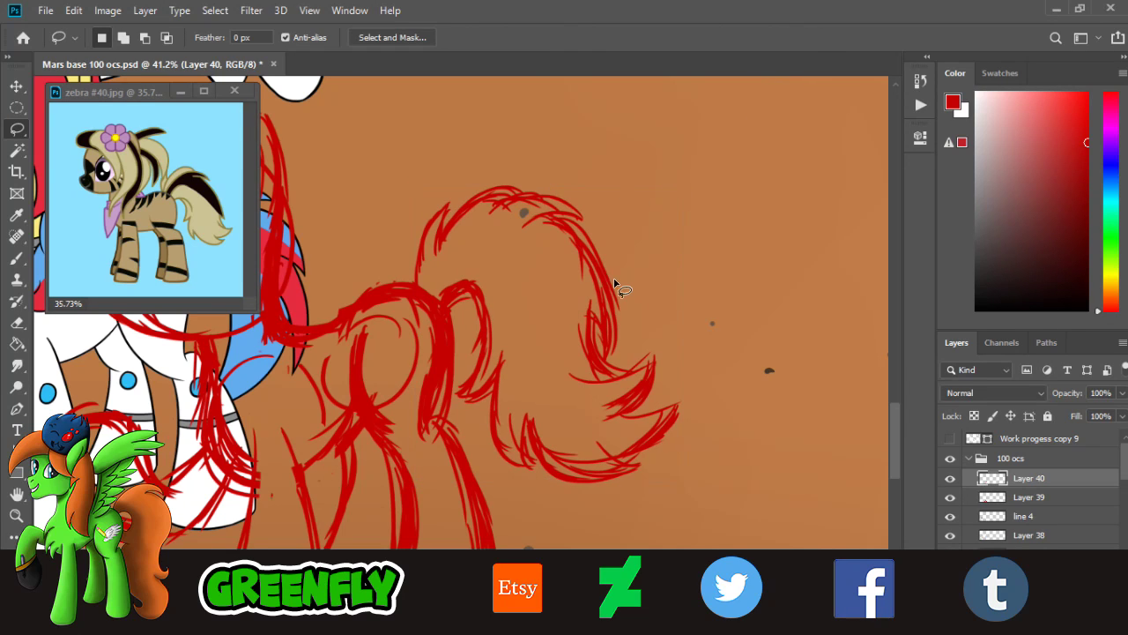
pyautogui.click(597, 283)
pyautogui.click(535, 245)
# - Merge the reduced tail on Layer 40 down into the zebra sketch on Layer 39
pyautogui.click(18, 516)
pyautogui.moveTo(425, 379)
pyautogui.mouseDown()
pyautogui.moveTo(372, 376)
pyautogui.moveTo(303, 396)
pyautogui.moveTo(354, 396)
pyautogui.mouseUp()
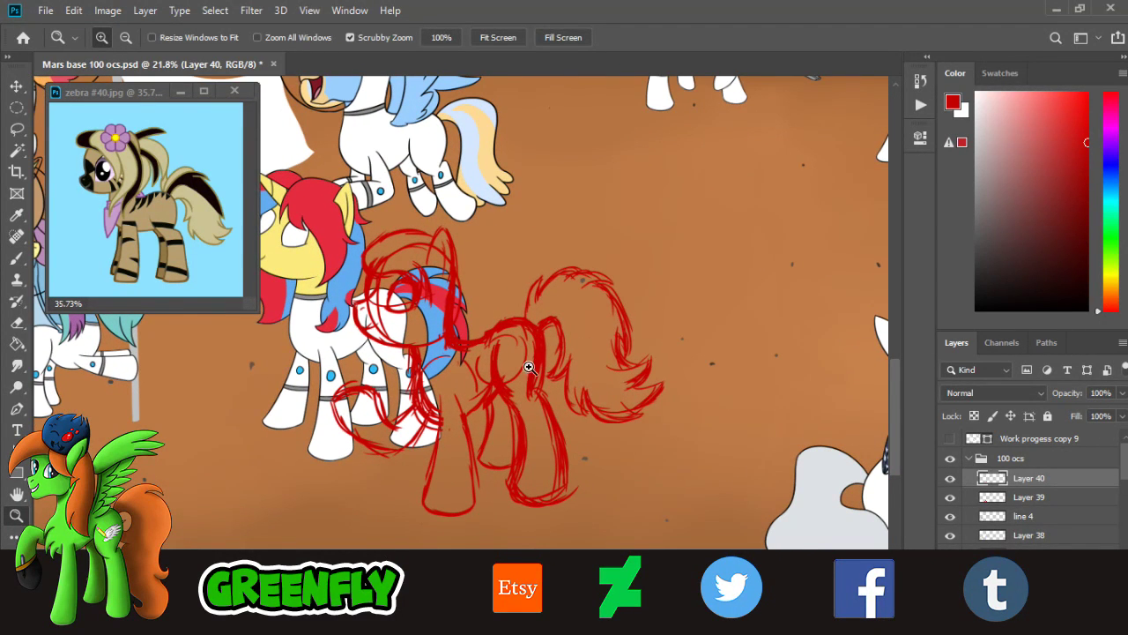
pyautogui.click(403, 393)
pyautogui.rightClick(1053, 483)
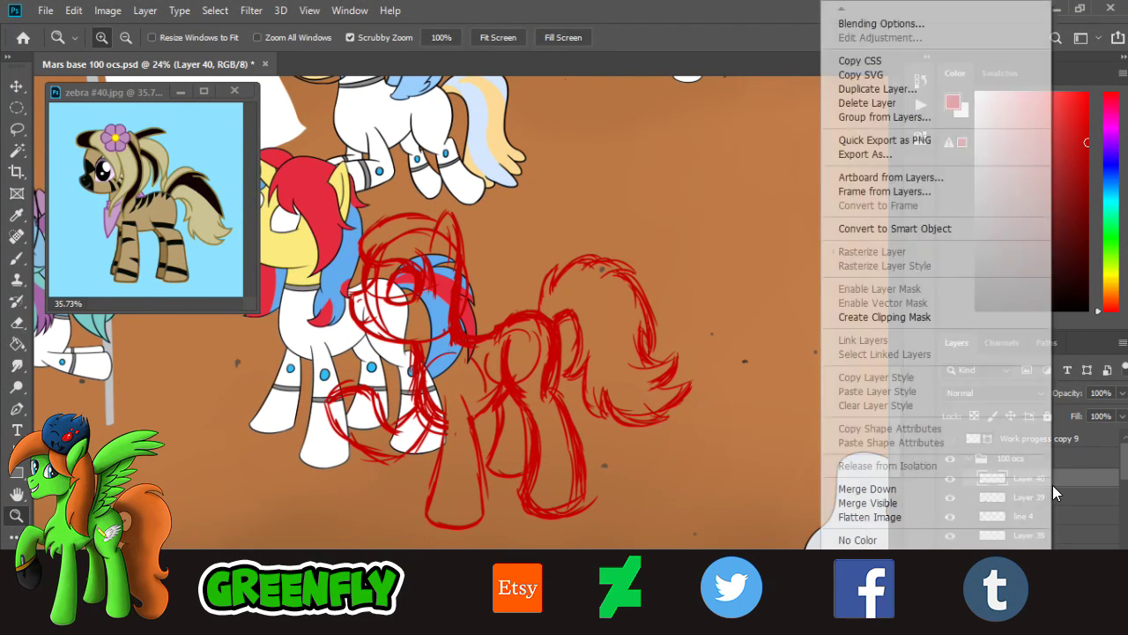
pyautogui.click(868, 489)
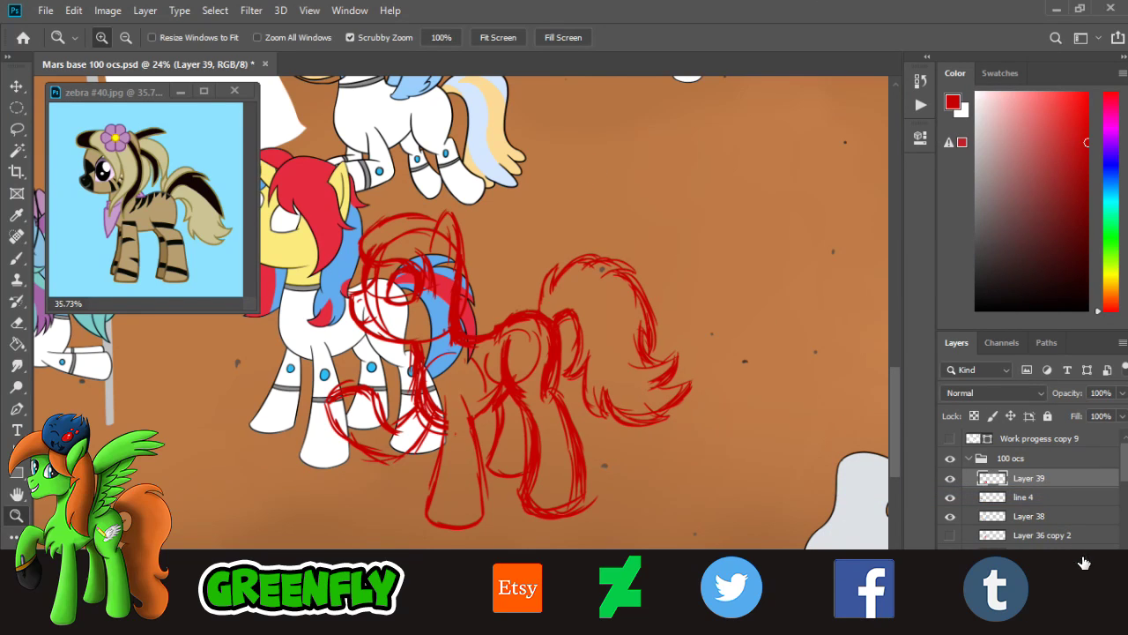
# - Add a new empty layer above the zebra sketch on Layer 39
pyautogui.click(1086, 595)
pyautogui.keyDown('alt'); pyautogui.click(516, 377); pyautogui.keyUp('alt')
pyautogui.keyDown('alt'); pyautogui.click(471, 382); pyautogui.keyUp('alt')
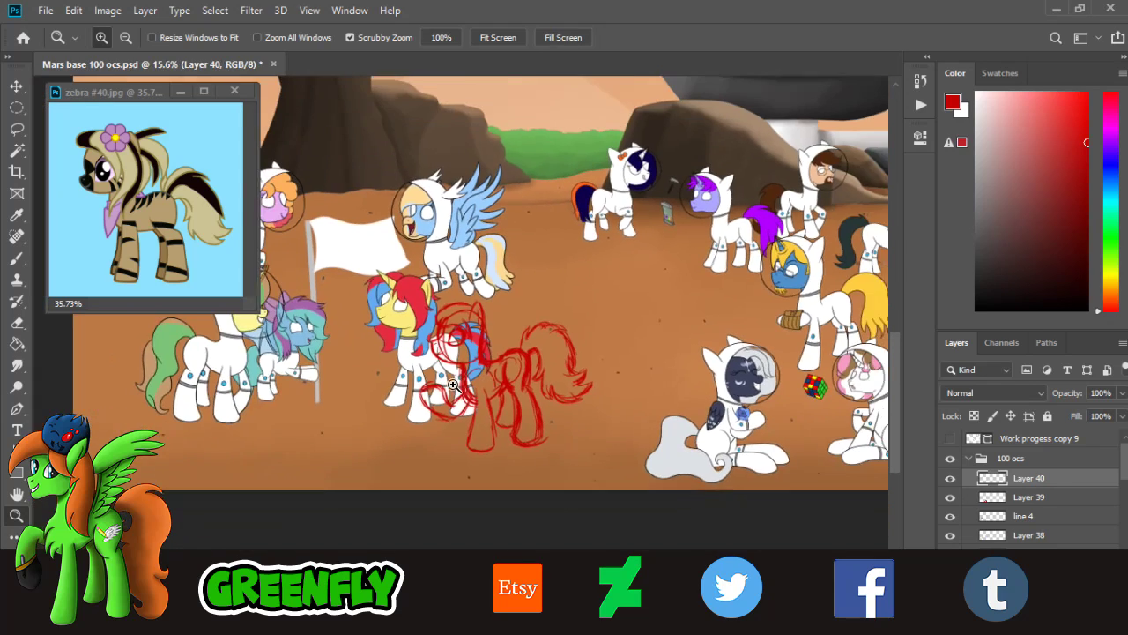
pyautogui.moveTo(381, 367); pyautogui.dragTo(430, 380)
pyautogui.moveTo(543, 603); pyautogui.dragTo(498, 600)
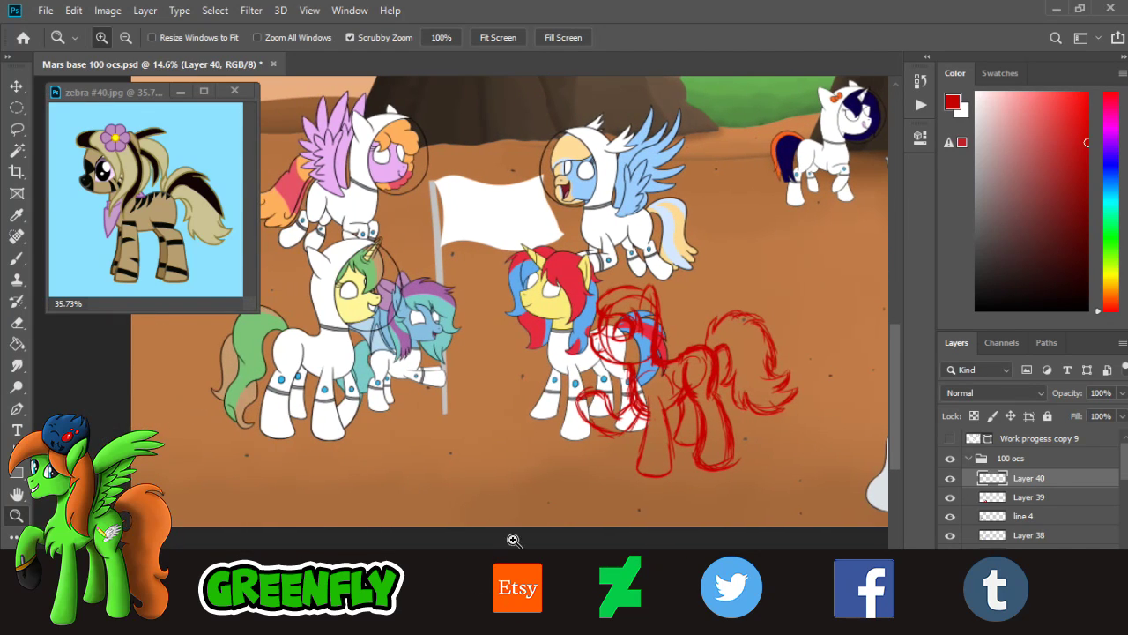
pyautogui.click(692, 402)
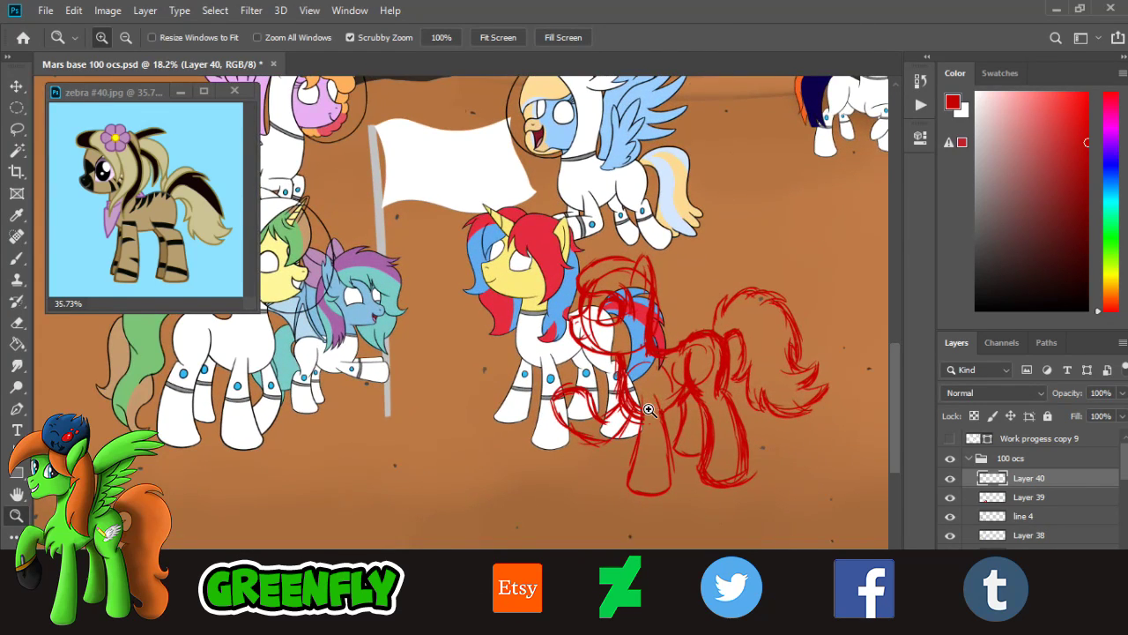
pyautogui.click(687, 403)
pyautogui.click(677, 436)
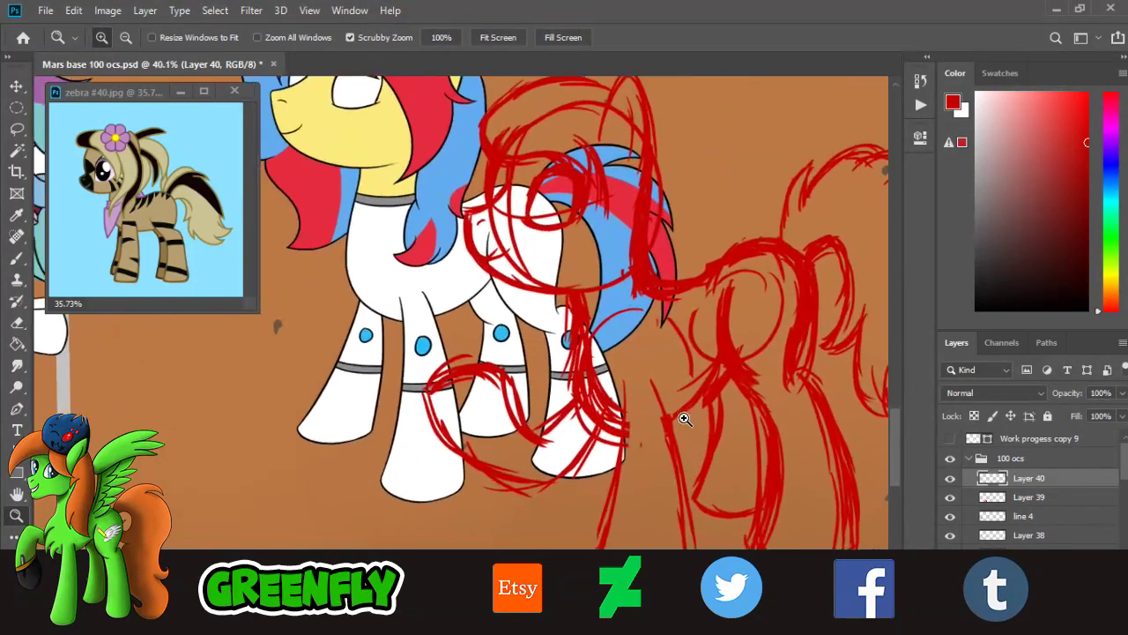
# - Brush a red double cuff band and a small circle above it on the zebra's planted front leg on Layer 40
pyautogui.click(670, 414)
pyautogui.moveTo(712, 469); pyautogui.dragTo(792, 482)
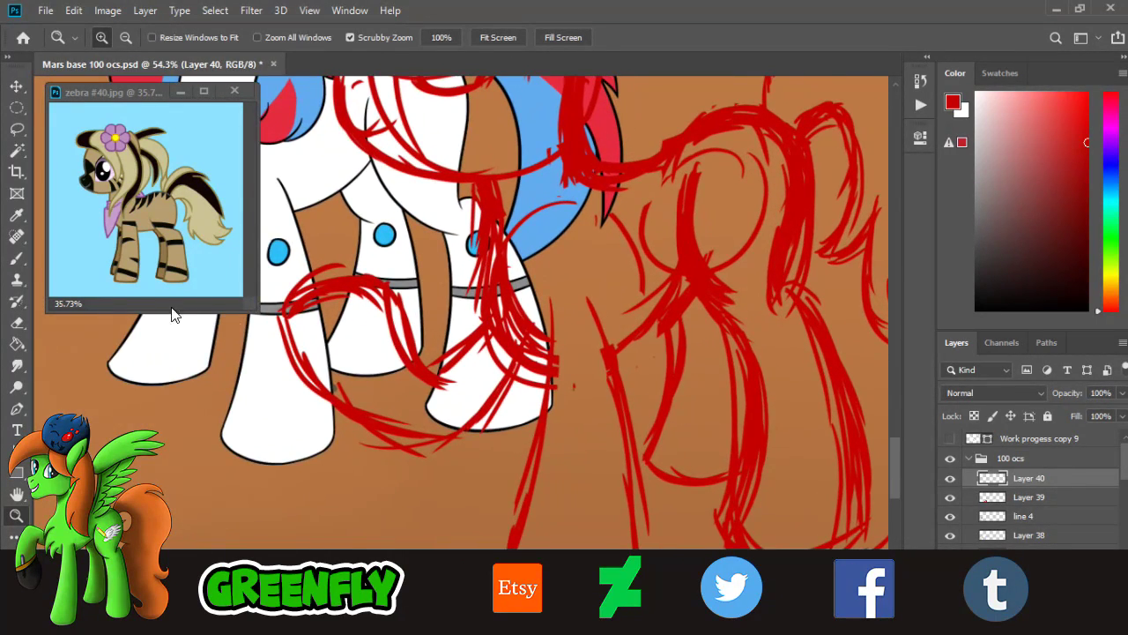
pyautogui.click(17, 258)
pyautogui.moveTo(541, 456); pyautogui.dragTo(623, 451)
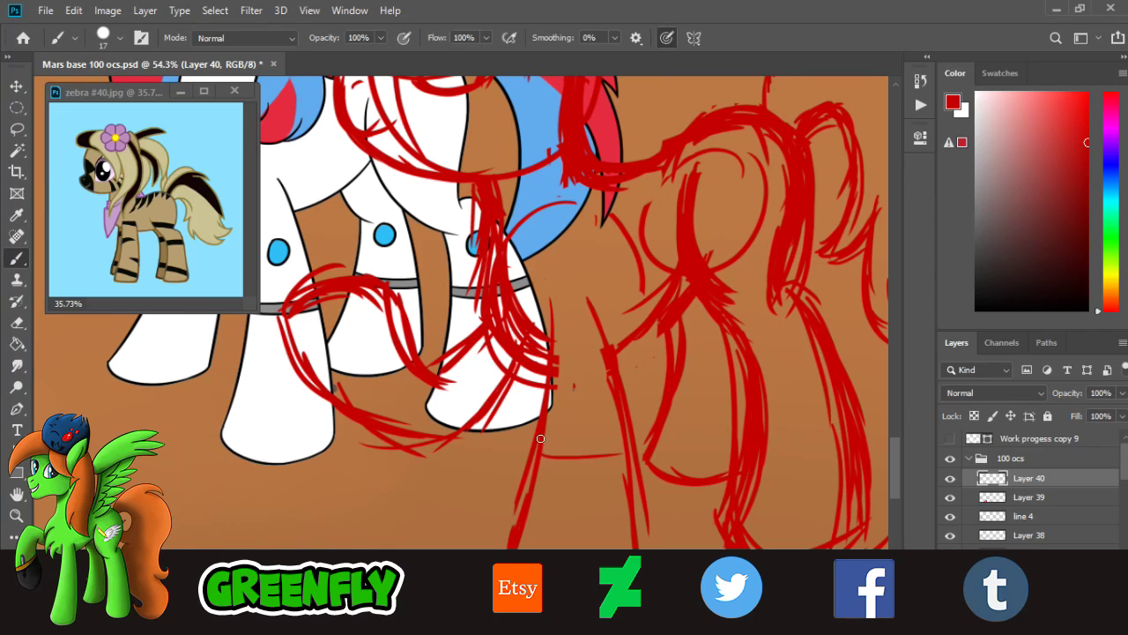
pyautogui.moveTo(541, 450)
pyautogui.mouseDown()
pyautogui.moveTo(646, 448)
pyautogui.moveTo(596, 460)
pyautogui.moveTo(620, 450)
pyautogui.mouseUp()
pyautogui.moveTo(581, 404); pyautogui.dragTo(580, 400)
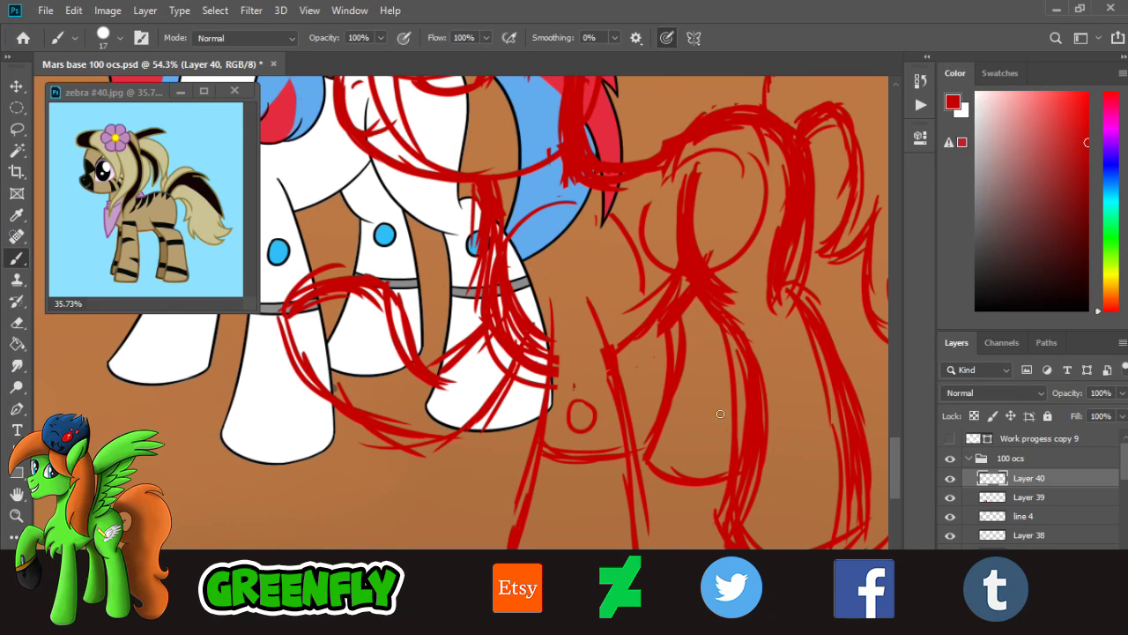
# - Sketch matching suit cuff bands and small circles on both of the zebra's hind legs
pyautogui.moveTo(680, 387)
pyautogui.mouseDown()
pyautogui.moveTo(728, 394)
pyautogui.moveTo(739, 384)
pyautogui.mouseUp()
pyautogui.moveTo(708, 345)
pyautogui.mouseDown()
pyautogui.moveTo(698, 369)
pyautogui.moveTo(716, 342)
pyautogui.mouseUp()
pyautogui.moveTo(767, 405)
pyautogui.mouseDown()
pyautogui.moveTo(828, 405)
pyautogui.moveTo(868, 390)
pyautogui.moveTo(811, 400)
pyautogui.mouseUp()
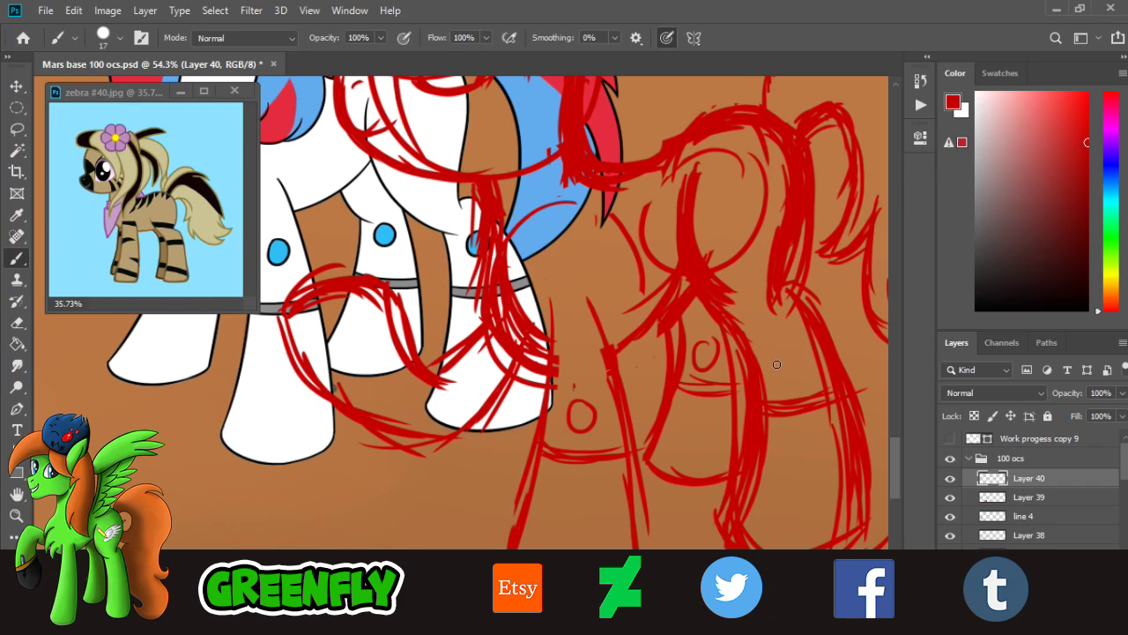
pyautogui.moveTo(789, 347)
pyautogui.mouseDown()
pyautogui.moveTo(803, 354)
pyautogui.moveTo(779, 368)
pyautogui.moveTo(804, 361)
pyautogui.mouseUp()
pyautogui.hotkey('ctrl', 'z')
pyautogui.hotkey('ctrl', 'z')
pyautogui.hotkey('ctrl', 'shift', 'z')
# - Sketch a curved double cuff band and a small circle on the zebra's raised front leg, undoing unsatisfactory strokes
pyautogui.click(16, 515)
pyautogui.moveTo(627, 437); pyautogui.dragTo(578, 421)
pyautogui.moveTo(437, 398); pyautogui.dragTo(505, 436)
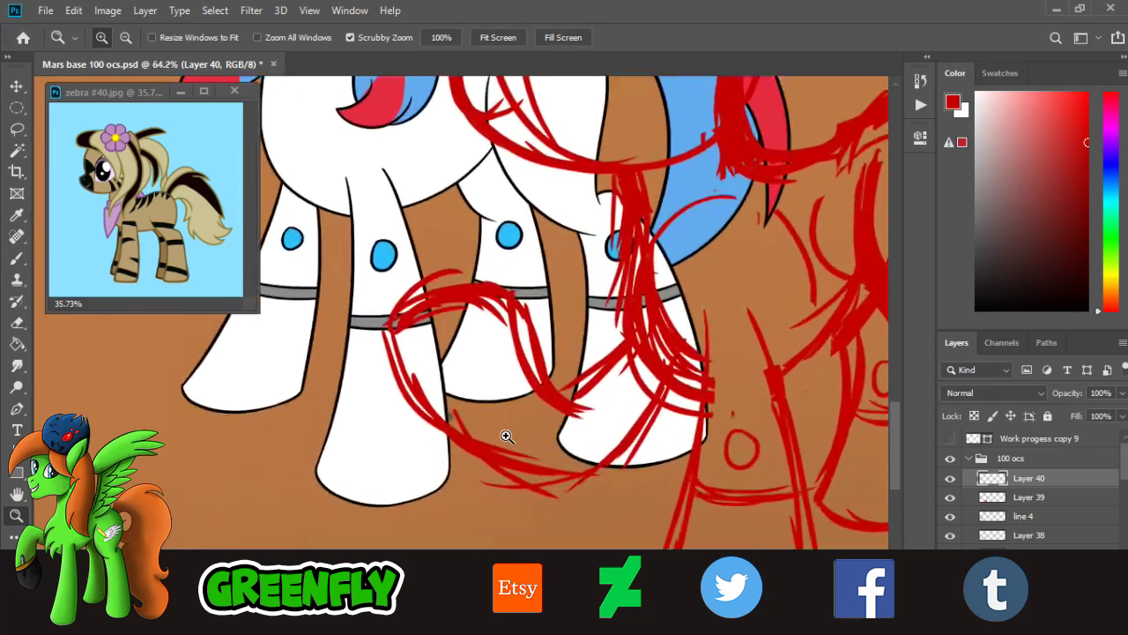
pyautogui.click(16, 259)
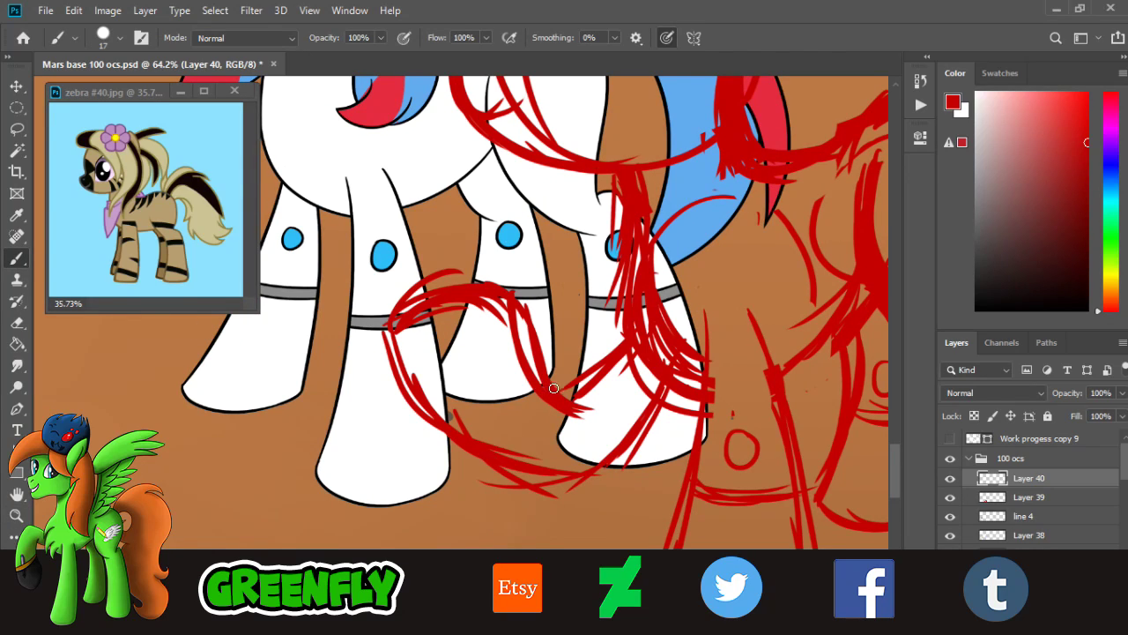
pyautogui.moveTo(581, 395); pyautogui.dragTo(615, 441)
pyautogui.hotkey('ctrl', 'z')
pyautogui.moveTo(581, 397); pyautogui.dragTo(612, 451)
pyautogui.hotkey('ctrl', 'z')
pyautogui.moveTo(590, 386); pyautogui.dragTo(616, 448)
pyautogui.hotkey('ctrl', 'z')
pyautogui.moveTo(593, 390); pyautogui.dragTo(617, 448)
pyautogui.moveTo(629, 382)
pyautogui.mouseDown()
pyautogui.moveTo(635, 403)
pyautogui.moveTo(627, 381)
pyautogui.mouseUp()
pyautogui.hotkey('ctrl', 'z')
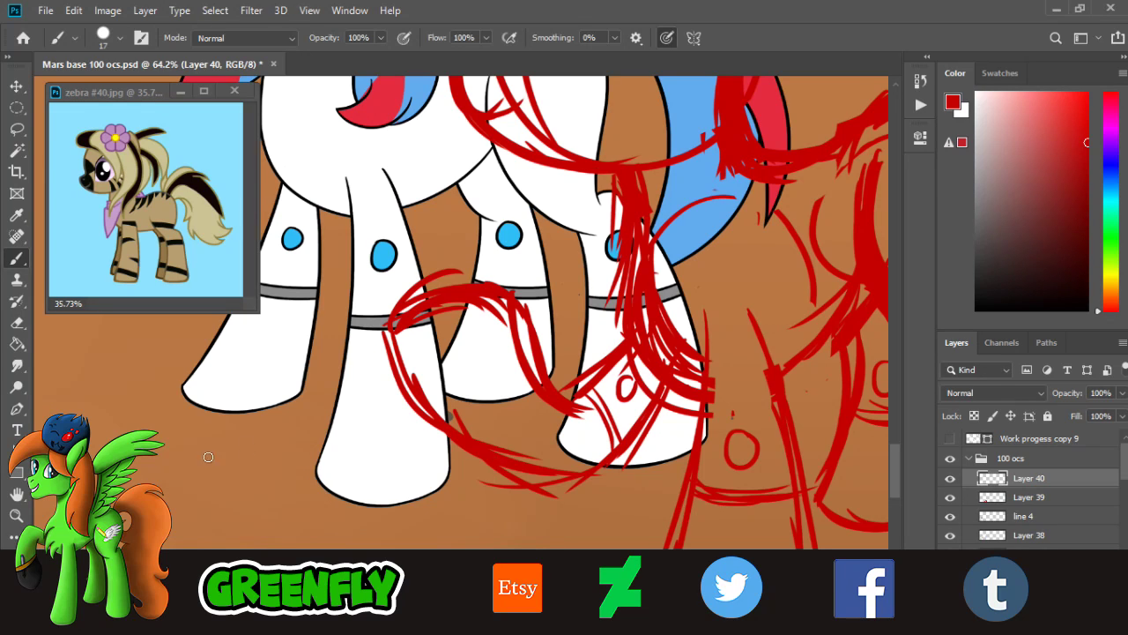
# - Try to sketch a slanted suit collar across the zebra's neck, from the back of the head to the chest
pyautogui.click(5, 518)
pyautogui.click(12, 519)
pyautogui.scroll(-2, 624, 365)
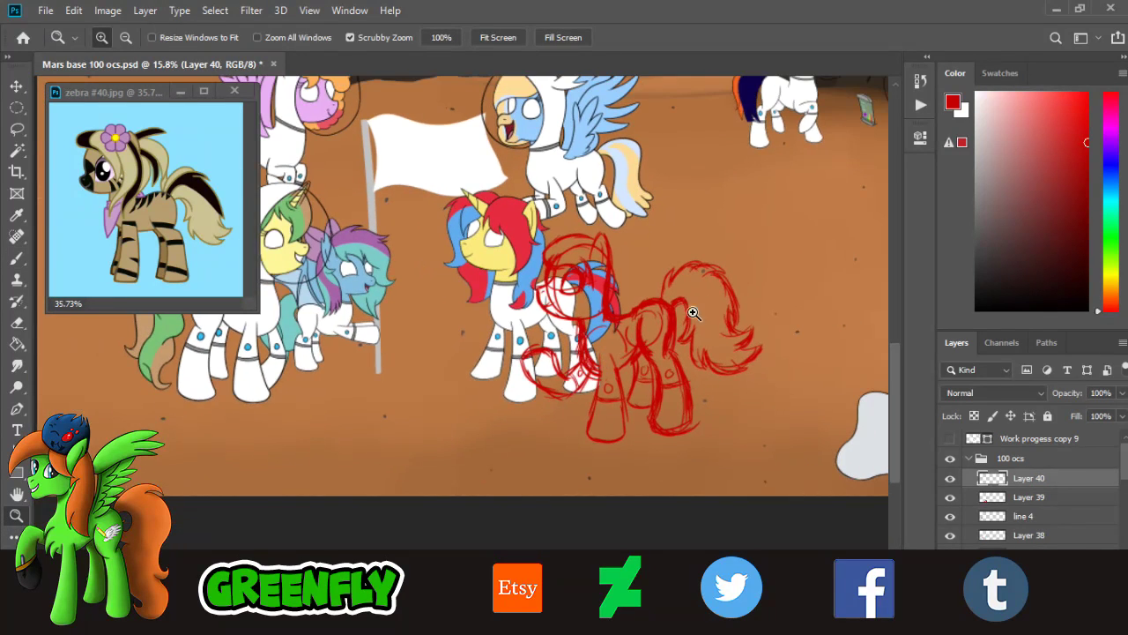
pyautogui.scroll(1, 620, 387)
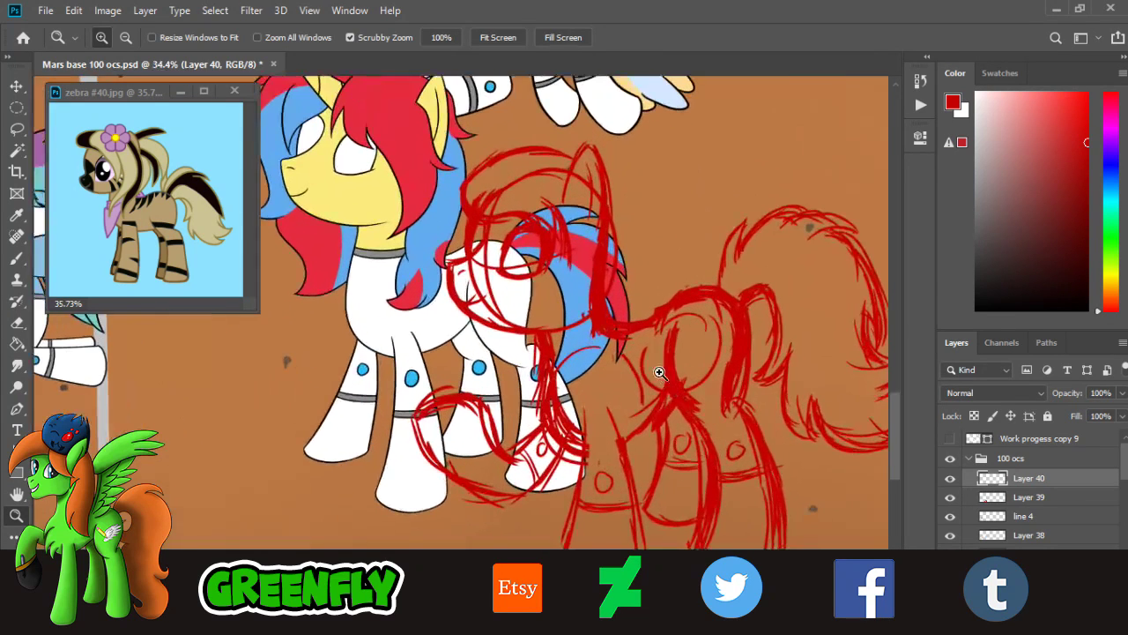
pyautogui.scroll(1, 649, 344)
pyautogui.scroll(1, 571, 326)
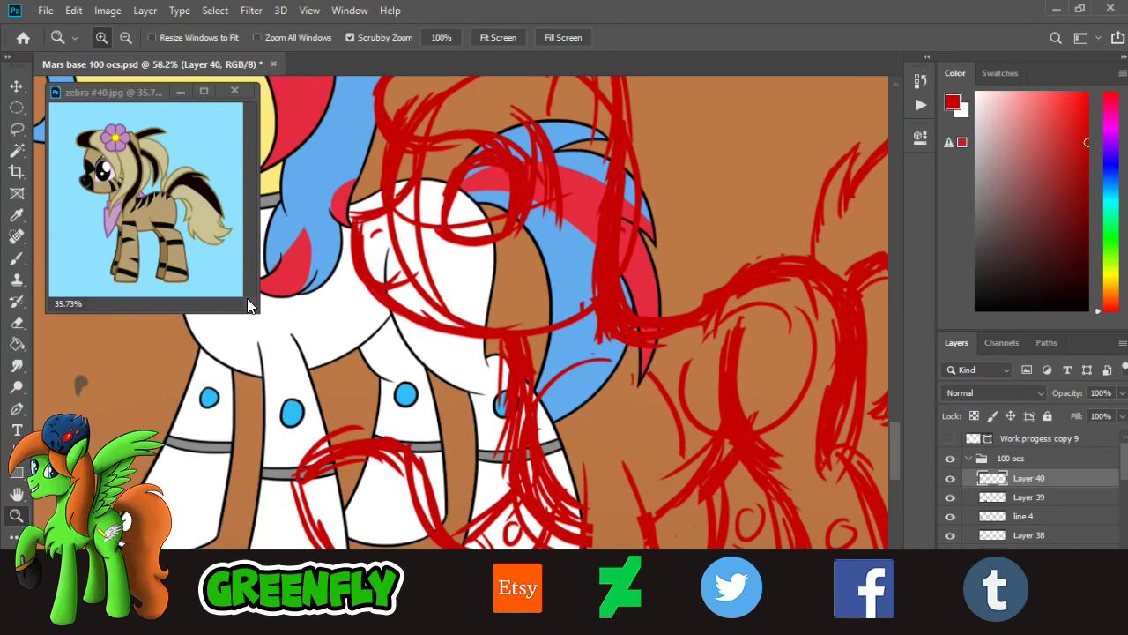
pyautogui.click(16, 258)
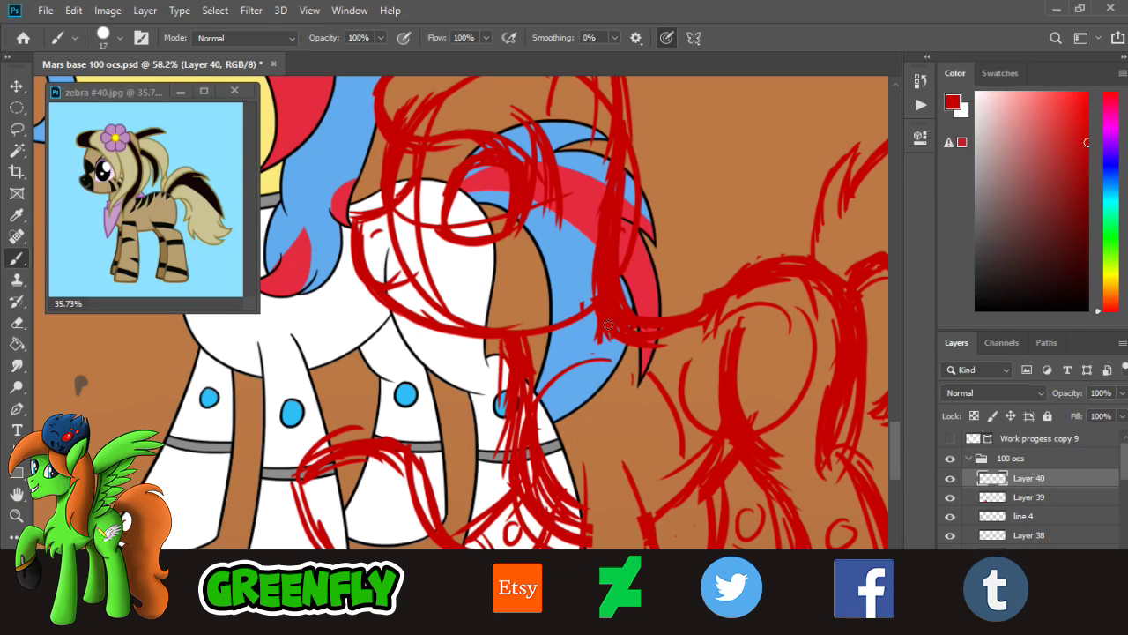
pyautogui.moveTo(610, 324)
pyautogui.mouseDown()
pyautogui.moveTo(560, 371)
pyautogui.moveTo(537, 374)
pyautogui.mouseUp()
pyautogui.moveTo(602, 317)
pyautogui.mouseDown()
pyautogui.moveTo(566, 357)
pyautogui.moveTo(534, 359)
pyautogui.moveTo(547, 369)
pyautogui.mouseUp()
pyautogui.moveTo(621, 322)
pyautogui.mouseDown()
pyautogui.moveTo(585, 364)
pyautogui.moveTo(543, 382)
pyautogui.mouseUp()
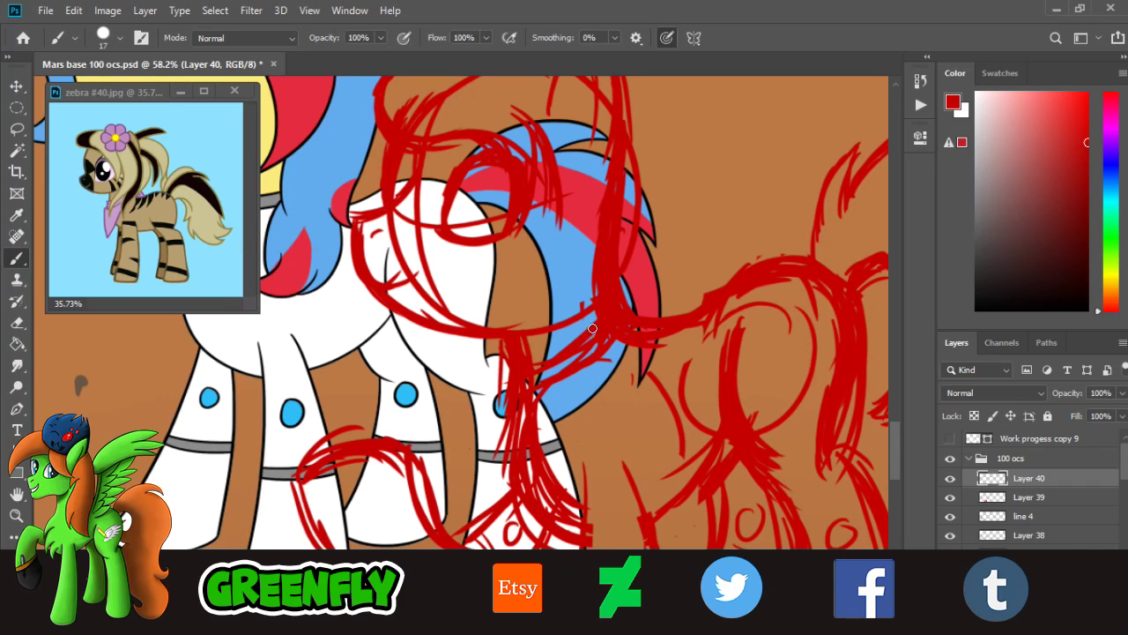
# - Check the collar against the whole figure and erase its strokes from the zebra's neck
pyautogui.click(16, 516)
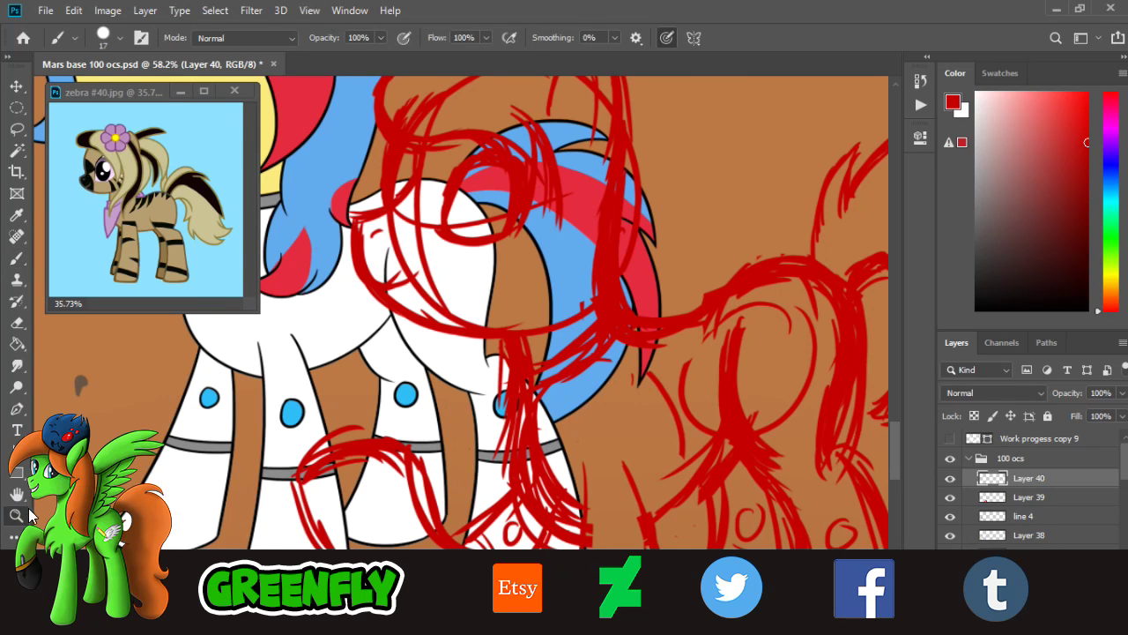
pyautogui.moveTo(642, 339)
pyautogui.mouseDown()
pyautogui.moveTo(604, 342)
pyautogui.moveTo(631, 340)
pyautogui.mouseUp()
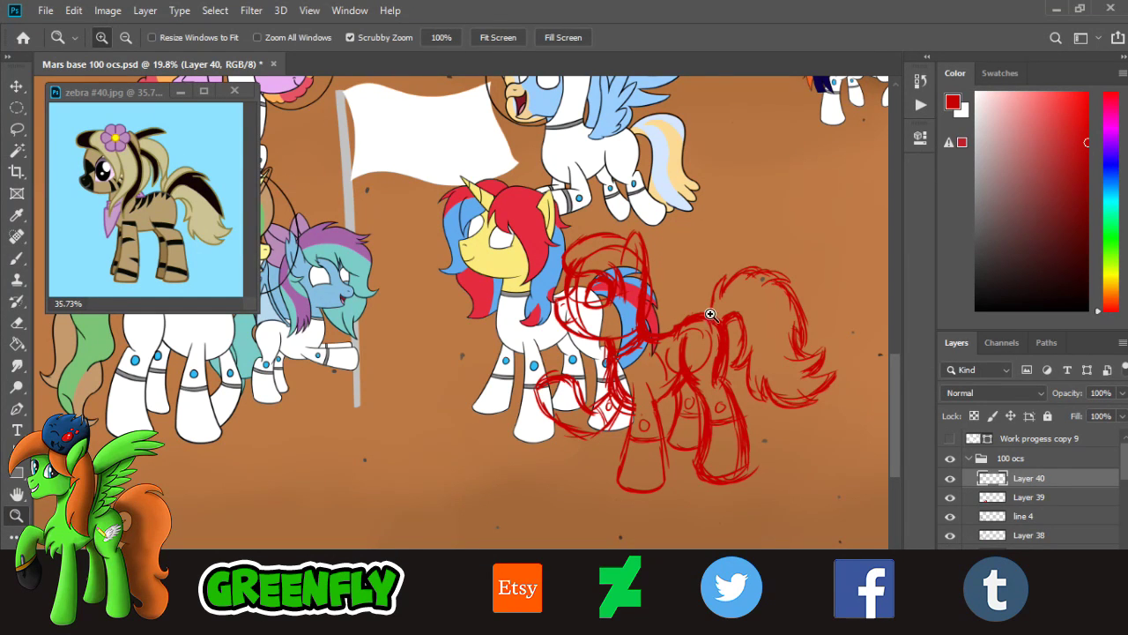
pyautogui.click(723, 383)
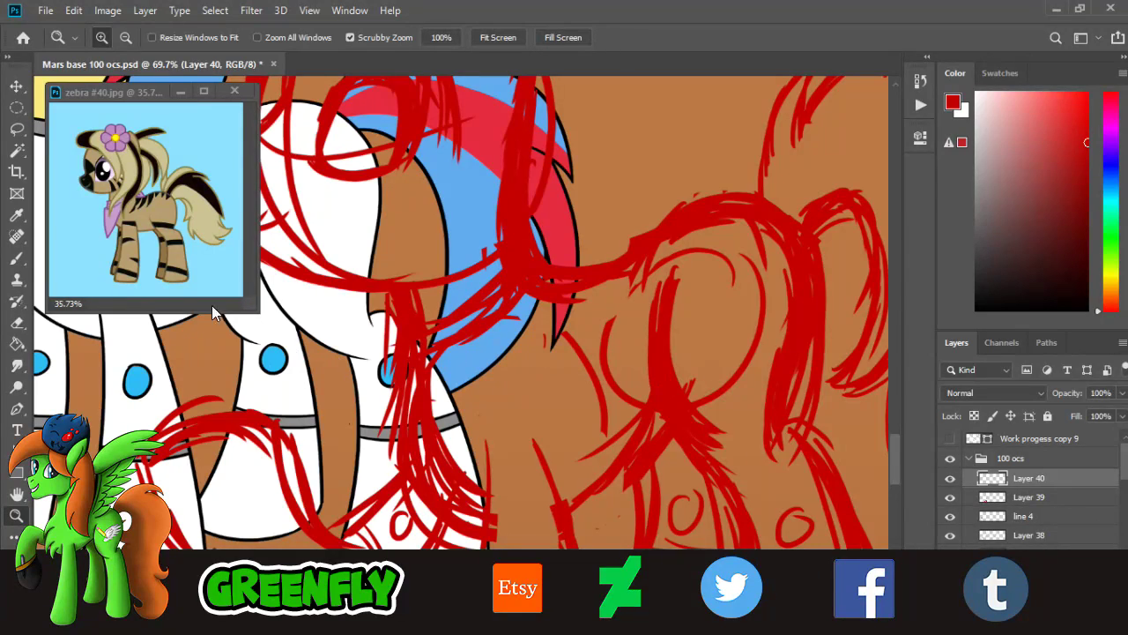
pyautogui.click(16, 322)
pyautogui.moveTo(471, 339)
pyautogui.mouseDown()
pyautogui.moveTo(441, 361)
pyautogui.moveTo(494, 344)
pyautogui.moveTo(511, 300)
pyautogui.moveTo(498, 295)
pyautogui.mouseUp()
# - Redraw the suit collar as curved red lines across the zebra's neck, close beneath the jaw
pyautogui.click(16, 258)
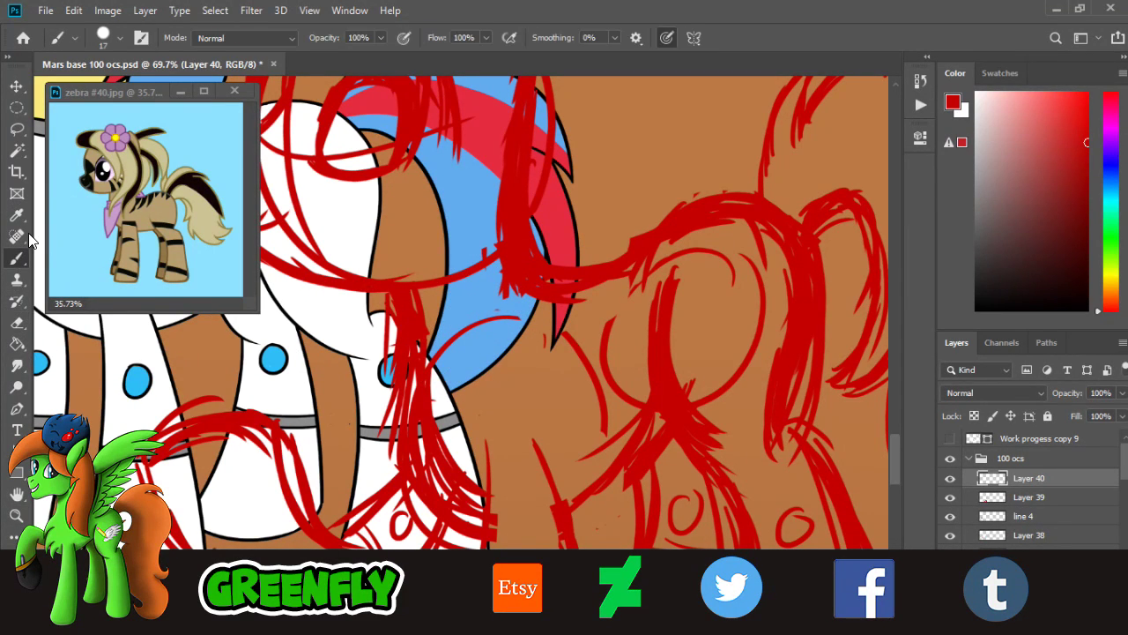
pyautogui.moveTo(412, 311); pyautogui.dragTo(511, 258)
pyautogui.moveTo(392, 296)
pyautogui.mouseDown()
pyautogui.moveTo(498, 268)
pyautogui.moveTo(503, 280)
pyautogui.mouseUp()
pyautogui.moveTo(426, 340); pyautogui.dragTo(518, 295)
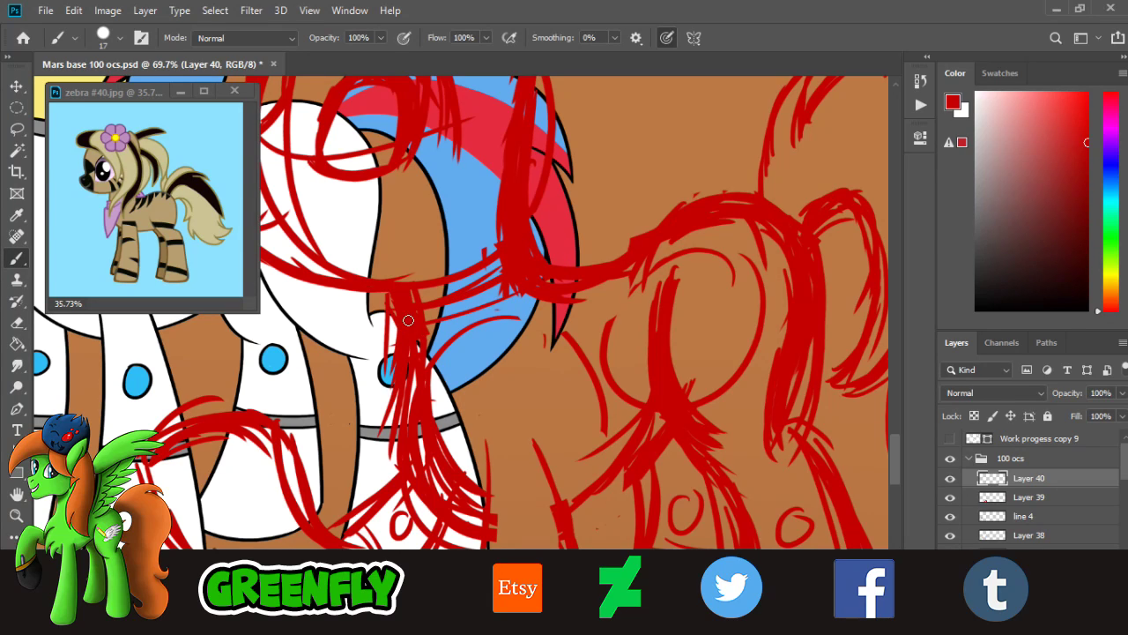
pyautogui.click(16, 515)
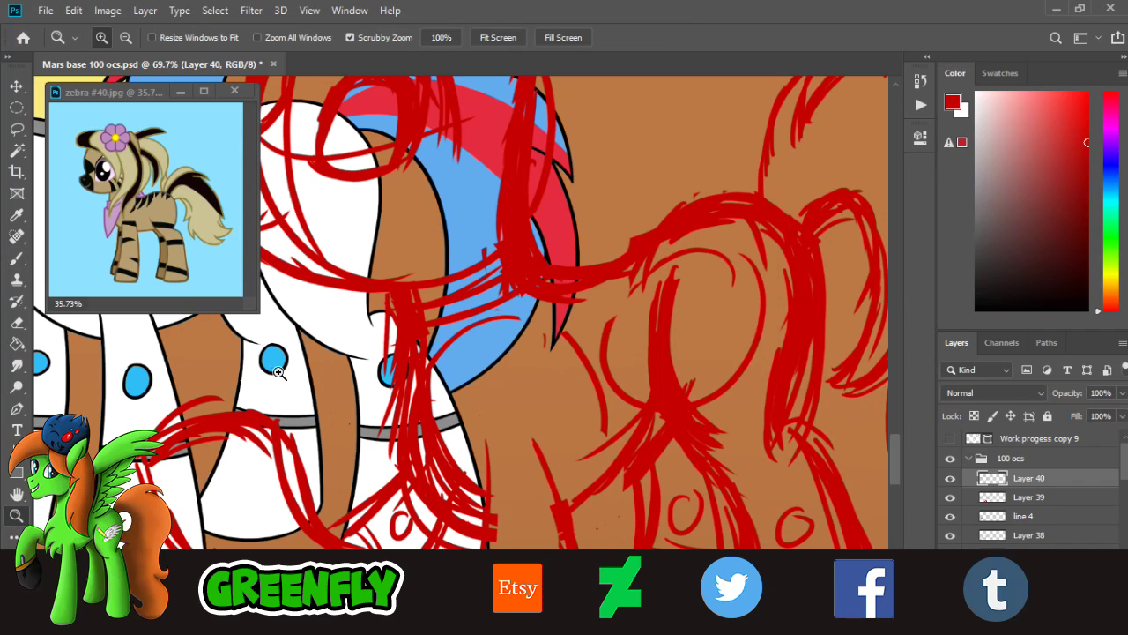
pyautogui.moveTo(622, 319); pyautogui.dragTo(587, 327)
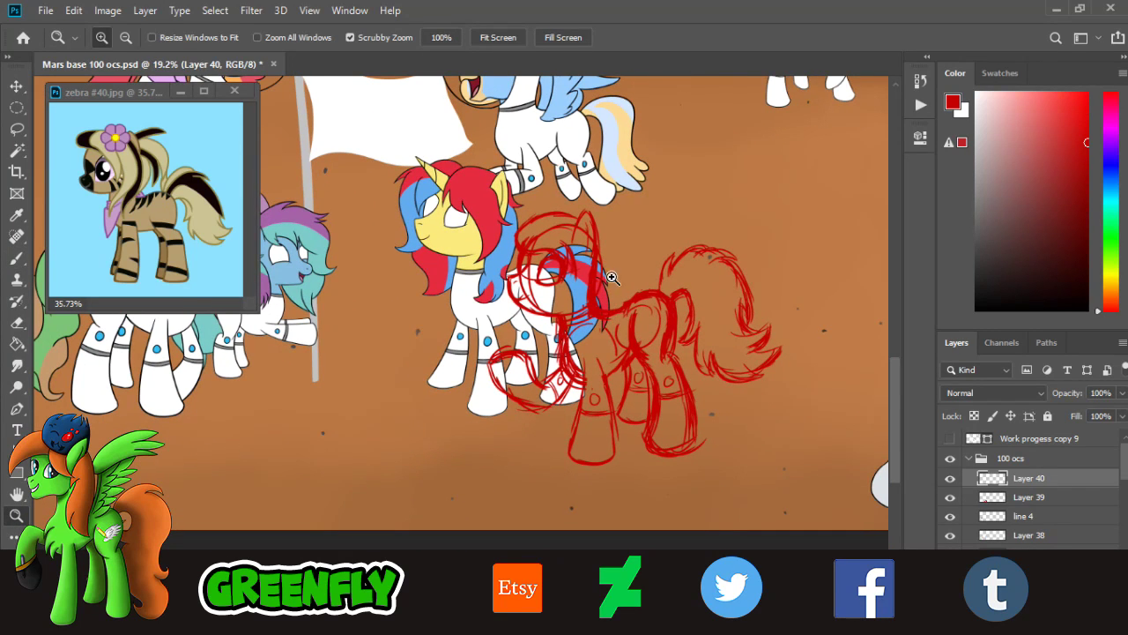
pyautogui.scroll(1, 610, 296)
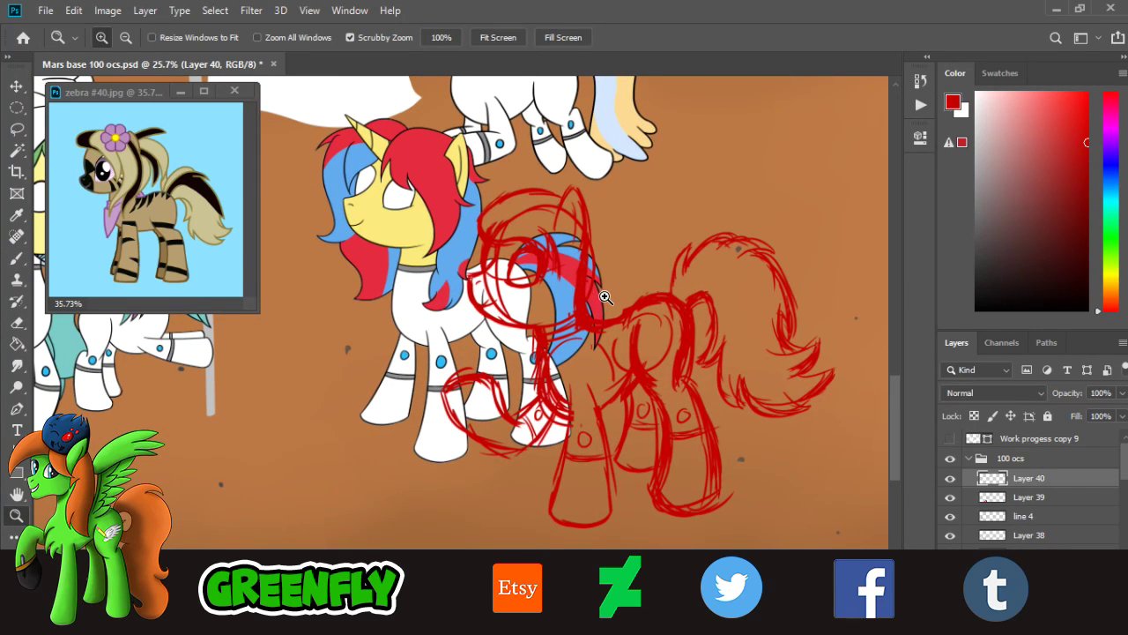
pyautogui.scroll(1, 598, 319)
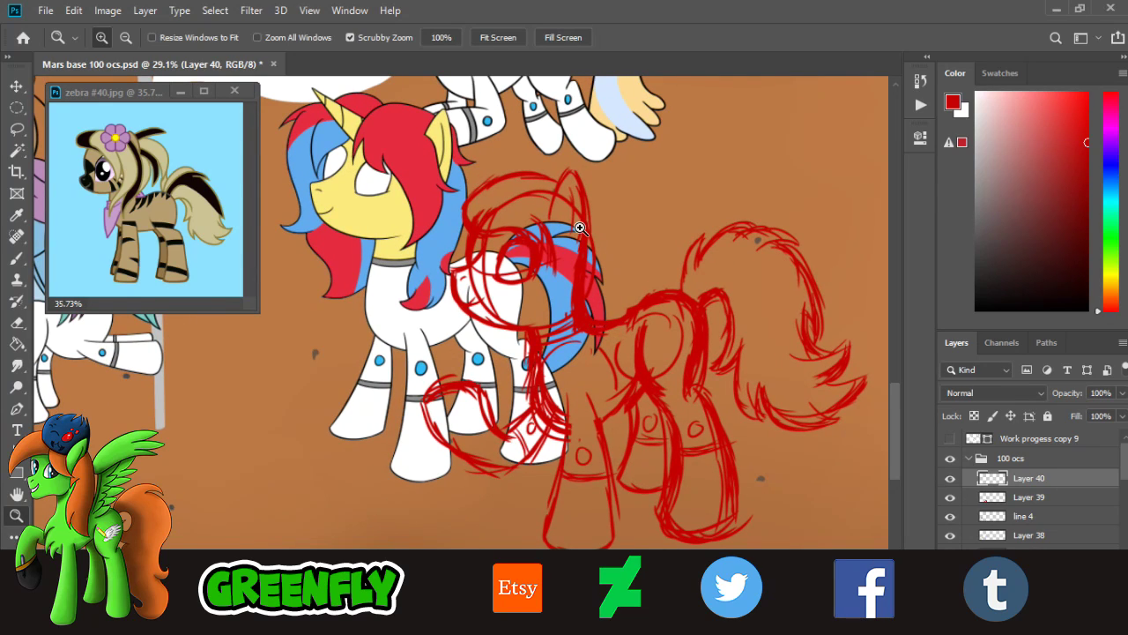
pyautogui.scroll(1, 586, 203)
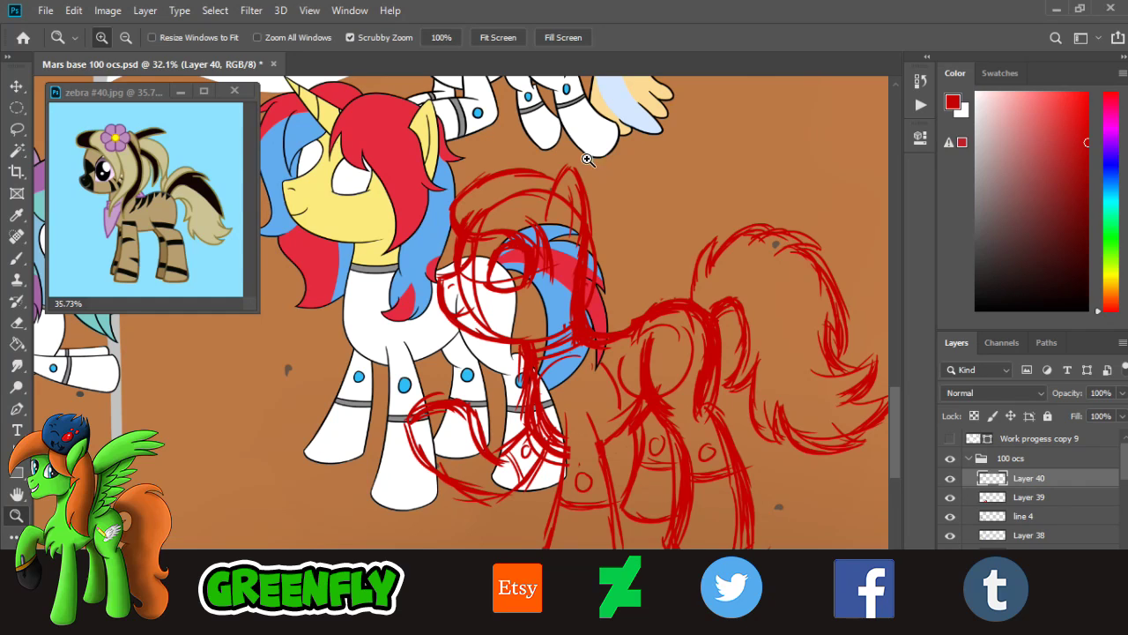
pyautogui.moveTo(585, 227); pyautogui.dragTo(605, 256)
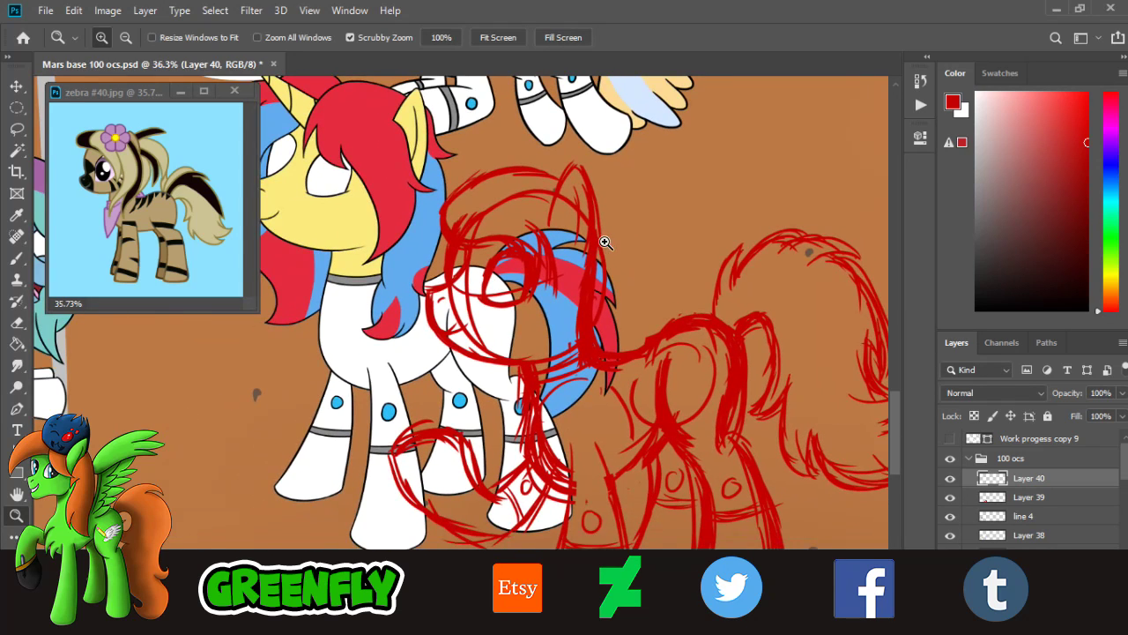
# - Sketch the upper edge of the zebra's mane over its head toward the ear with the red brush
pyautogui.scroll(2, 900, 411)
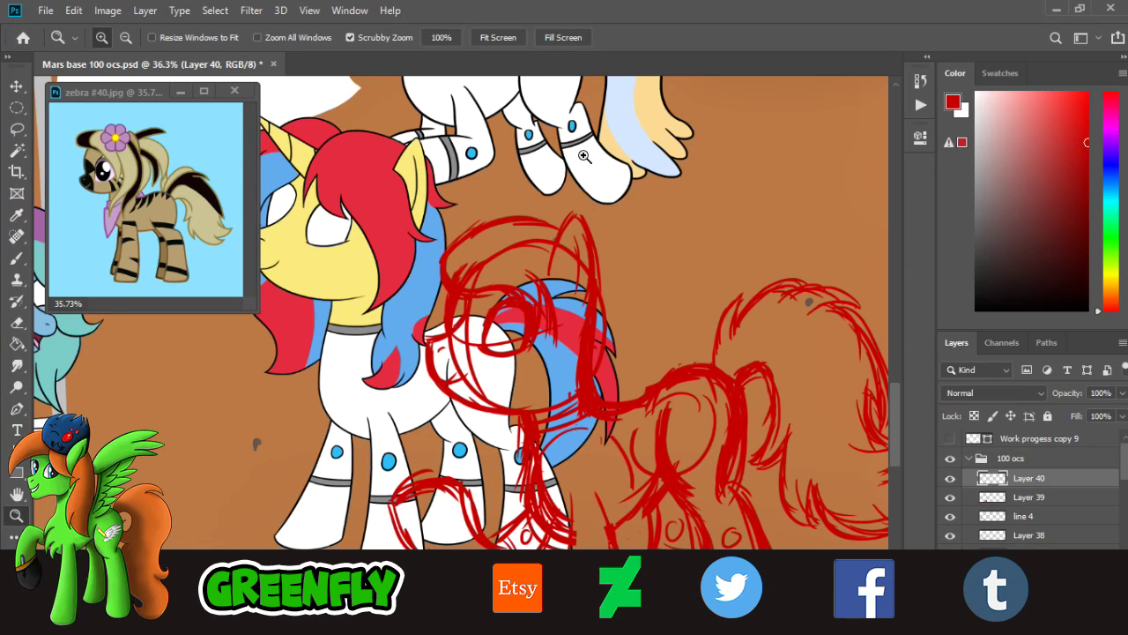
pyautogui.moveTo(568, 379); pyautogui.dragTo(625, 327)
pyautogui.moveTo(609, 221); pyautogui.dragTo(642, 222)
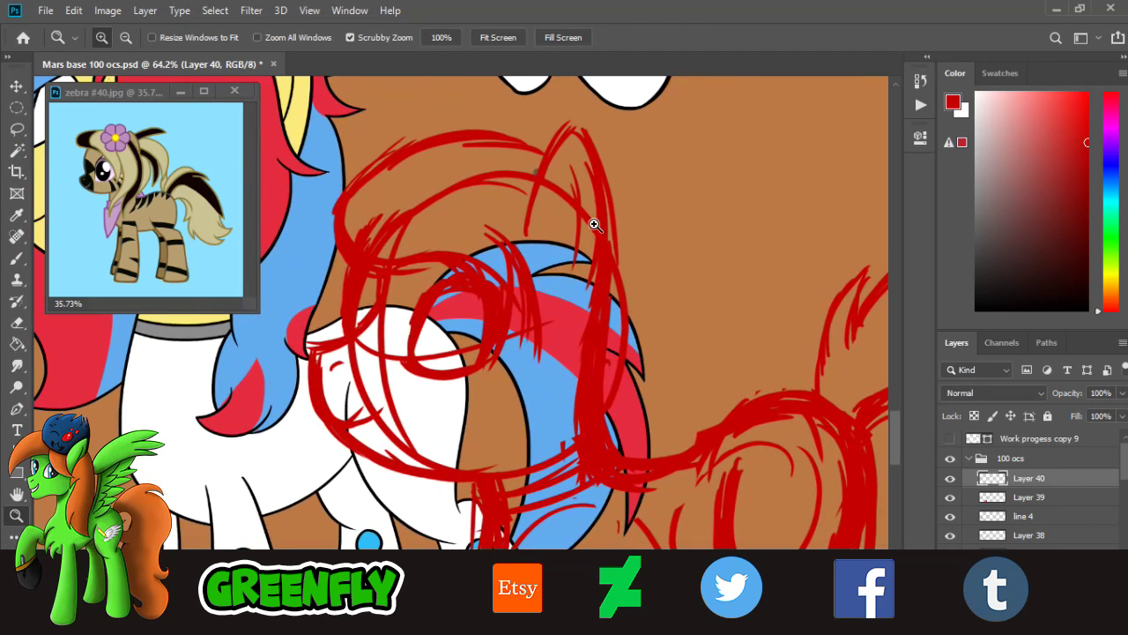
pyautogui.click(16, 258)
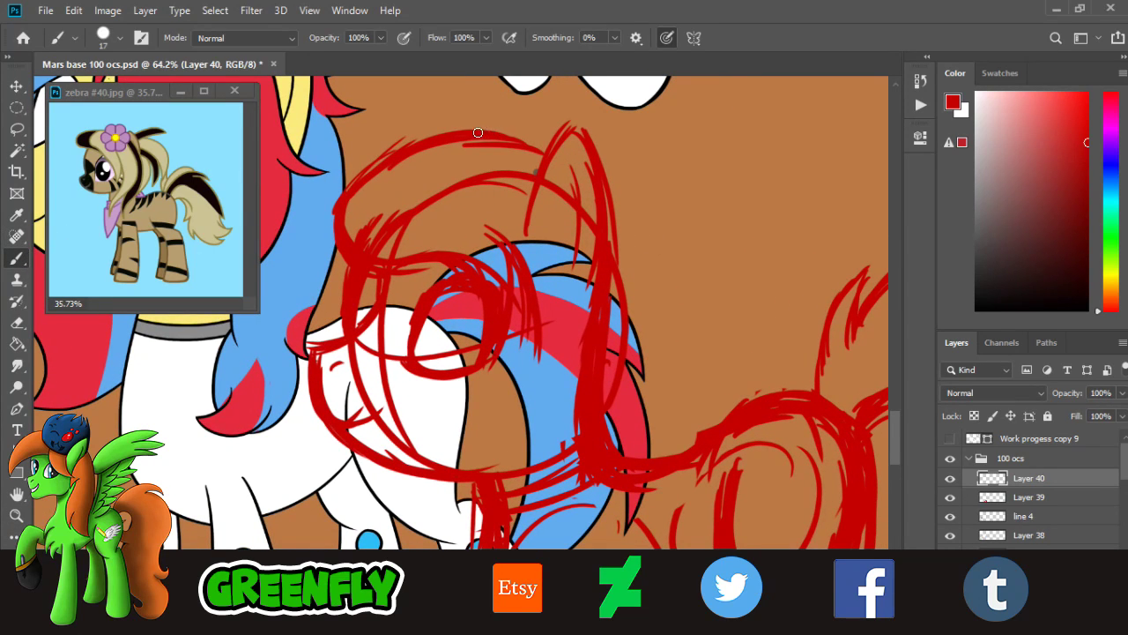
pyautogui.moveTo(478, 132)
pyautogui.mouseDown()
pyautogui.moveTo(562, 150)
pyautogui.moveTo(510, 138)
pyautogui.moveTo(552, 134)
pyautogui.mouseUp()
# - Sketch the zebra's long front mane lock, hanging from the forehead past the eye and jaw down to the chest
pyautogui.moveTo(898, 421); pyautogui.dragTo(895, 423)
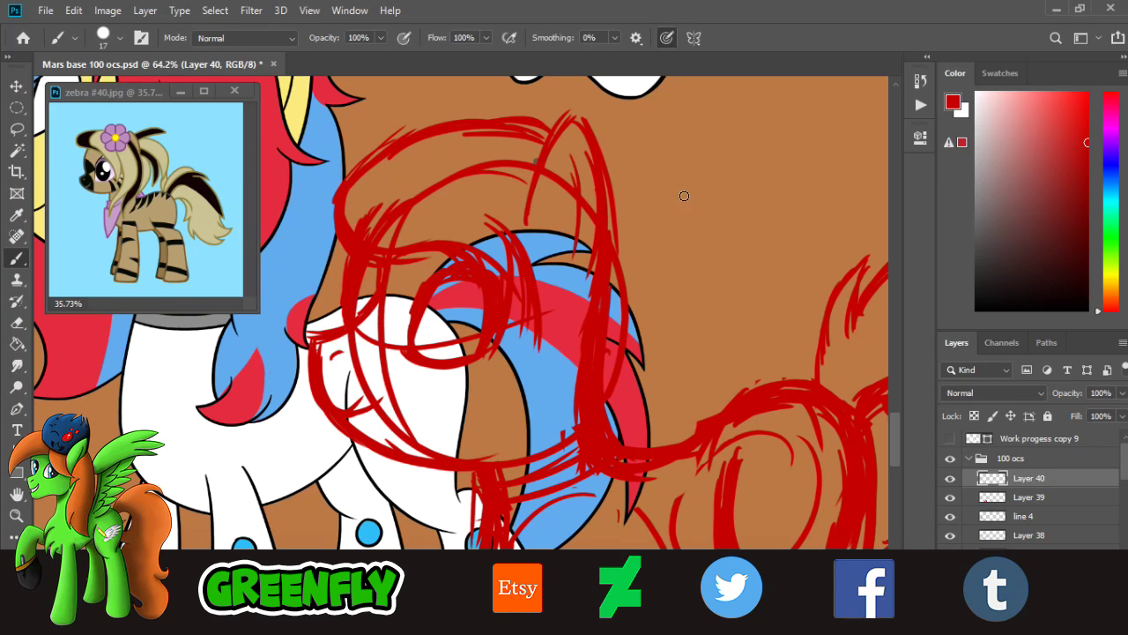
pyautogui.scroll(-2, 899, 436)
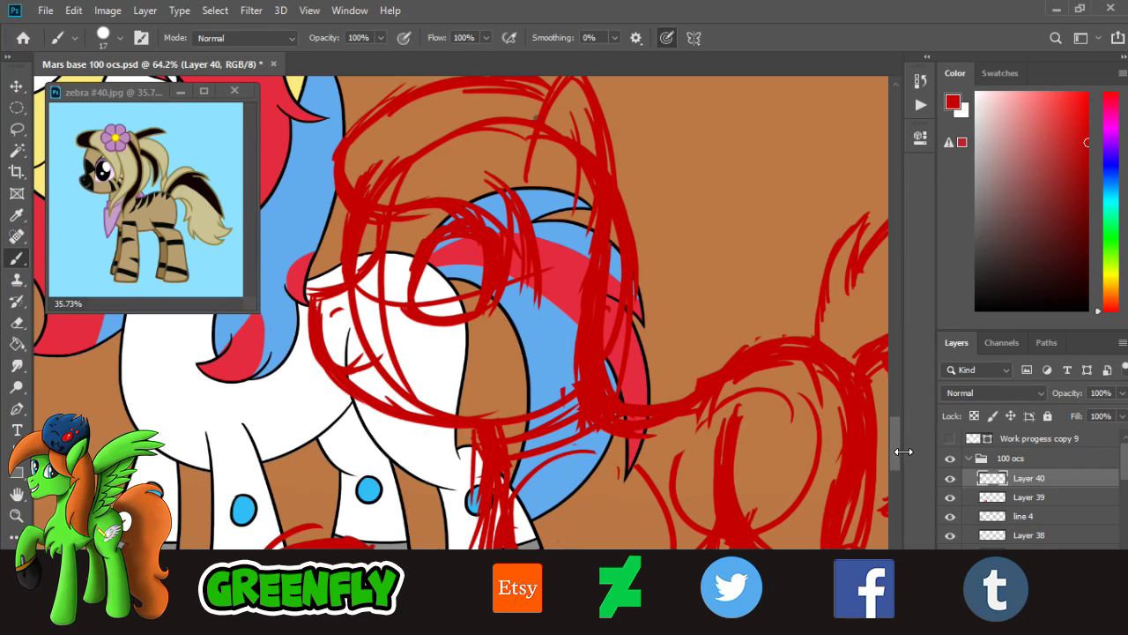
pyautogui.moveTo(898, 453)
pyautogui.mouseDown()
pyautogui.moveTo(896, 471)
pyautogui.moveTo(896, 452)
pyautogui.mouseUp()
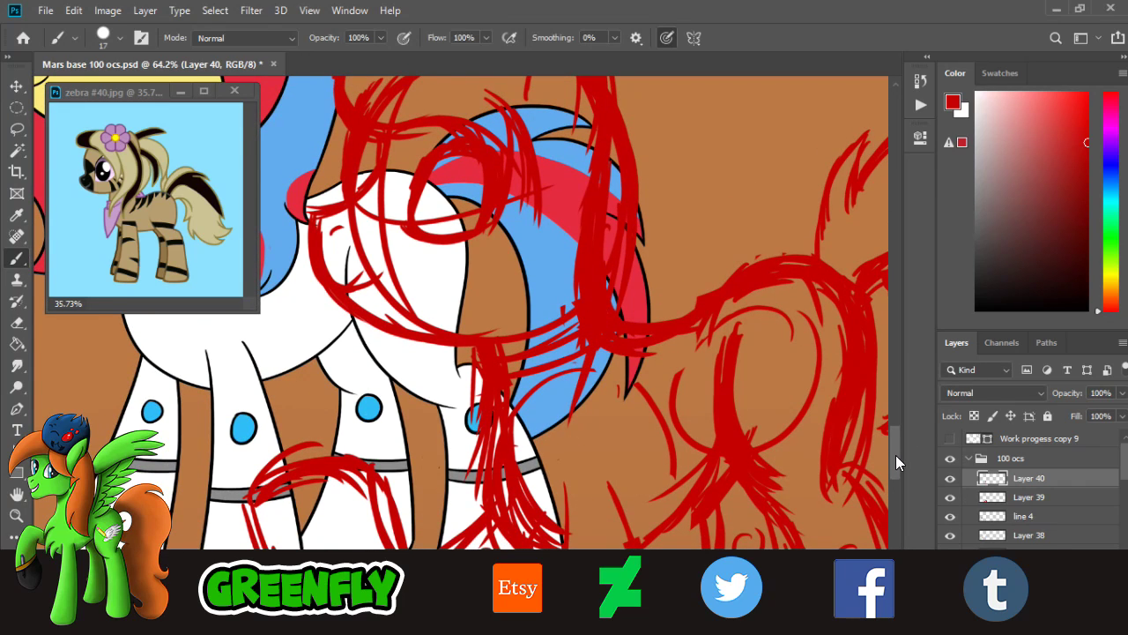
pyautogui.moveTo(896, 456); pyautogui.dragTo(894, 444)
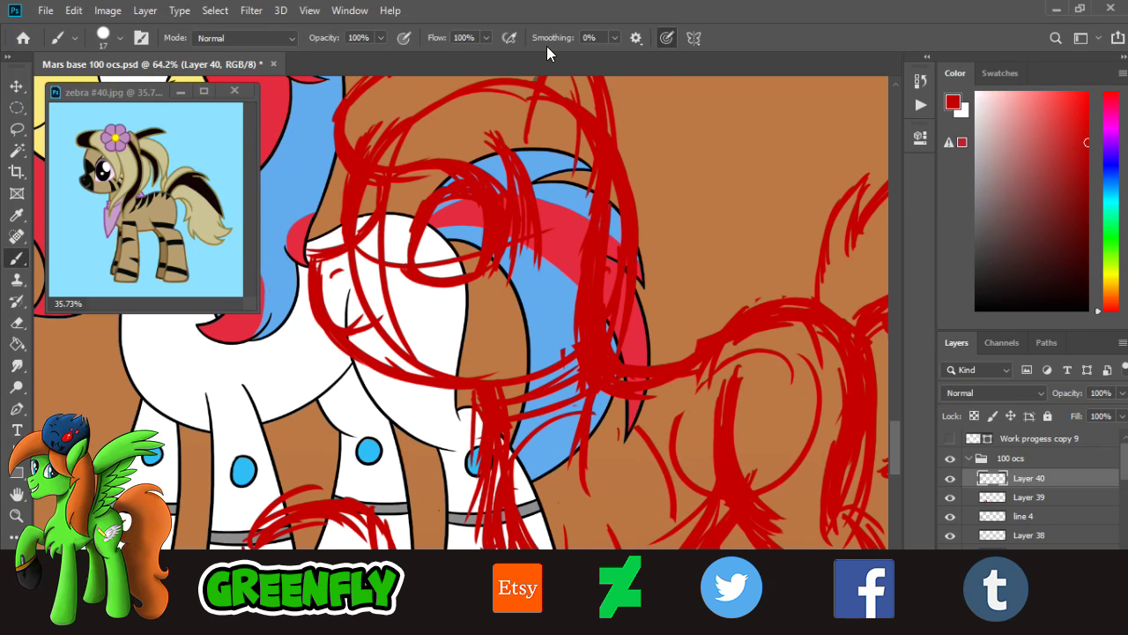
pyautogui.moveTo(896, 438)
pyautogui.mouseDown()
pyautogui.moveTo(897, 453)
pyautogui.moveTo(896, 439)
pyautogui.mouseUp()
pyautogui.moveTo(501, 181); pyautogui.dragTo(480, 366)
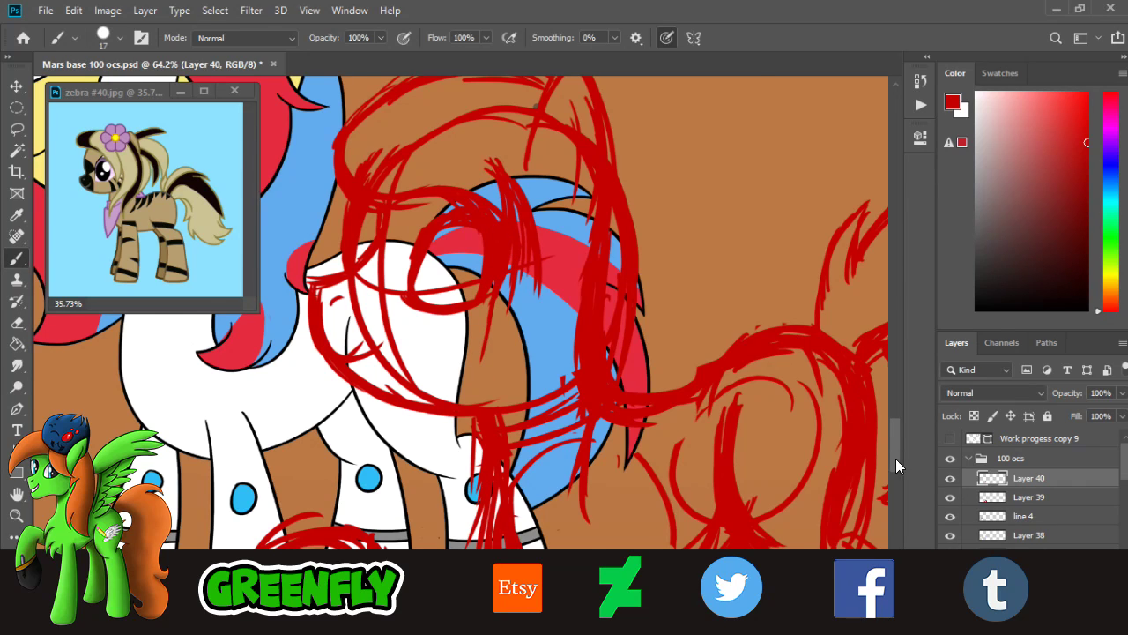
pyautogui.moveTo(896, 458); pyautogui.dragTo(892, 436)
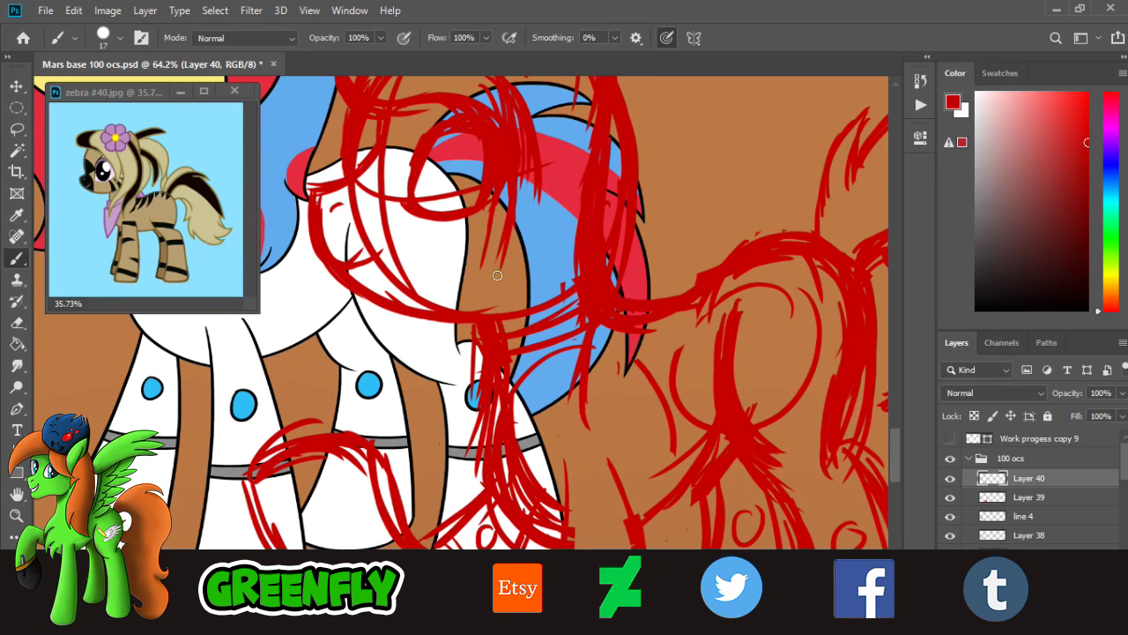
pyautogui.moveTo(518, 176); pyautogui.dragTo(501, 281)
pyautogui.moveTo(515, 199); pyautogui.dragTo(482, 299)
pyautogui.moveTo(512, 223); pyautogui.dragTo(495, 293)
pyautogui.moveTo(506, 205); pyautogui.dragTo(476, 406)
pyautogui.moveTo(504, 271)
pyautogui.mouseDown()
pyautogui.moveTo(485, 359)
pyautogui.moveTo(497, 255)
pyautogui.moveTo(478, 342)
pyautogui.moveTo(501, 307)
pyautogui.moveTo(482, 441)
pyautogui.mouseUp()
pyautogui.moveTo(486, 349); pyautogui.dragTo(515, 466)
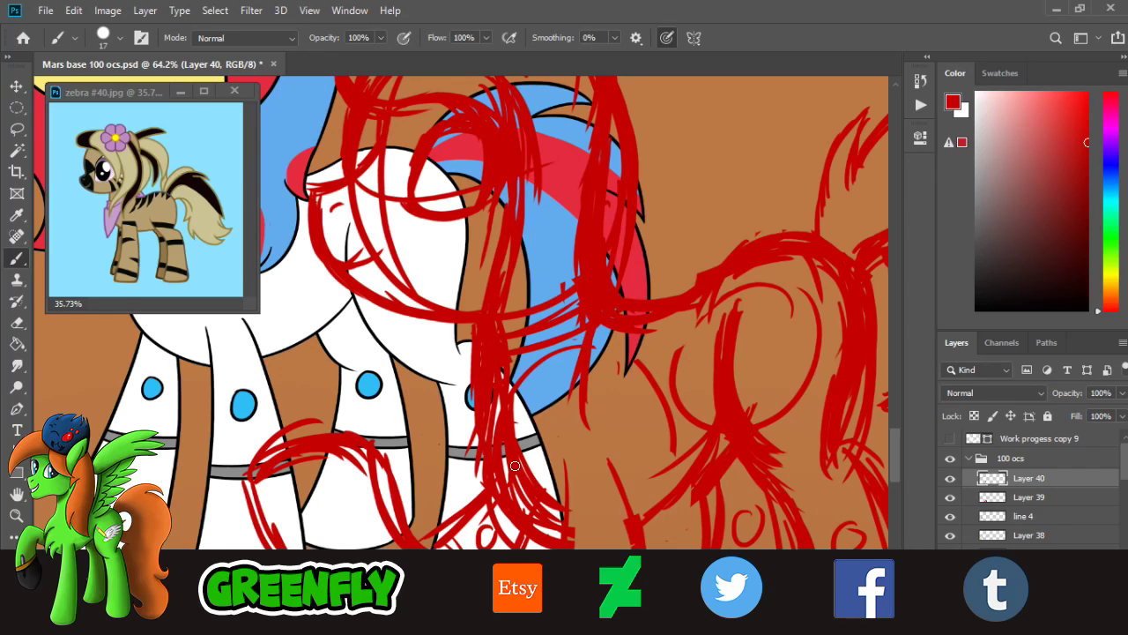
pyautogui.moveTo(497, 393)
pyautogui.mouseDown()
pyautogui.moveTo(505, 476)
pyautogui.moveTo(502, 463)
pyautogui.mouseUp()
# - Sketch the edge of the mane lock between the eye and the back of the head, down to the jaw
pyautogui.scroll(3, 895, 447)
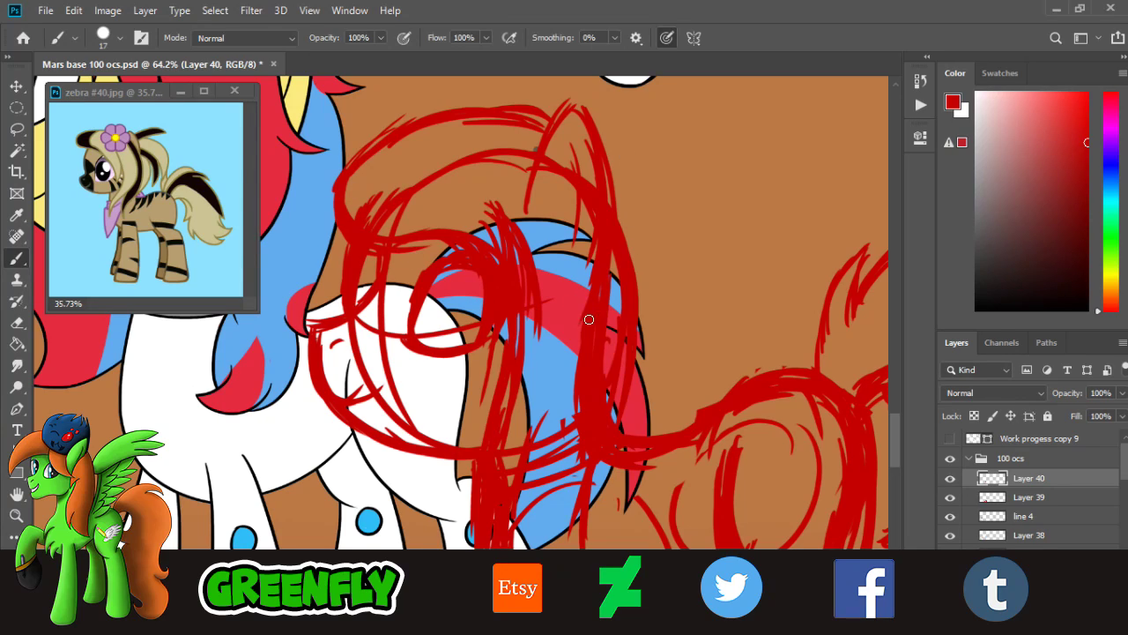
pyautogui.moveTo(568, 289)
pyautogui.mouseDown()
pyautogui.moveTo(524, 423)
pyautogui.moveTo(543, 312)
pyautogui.moveTo(543, 397)
pyautogui.mouseUp()
pyautogui.moveTo(555, 345); pyautogui.dragTo(536, 420)
pyautogui.moveTo(562, 316); pyautogui.dragTo(536, 437)
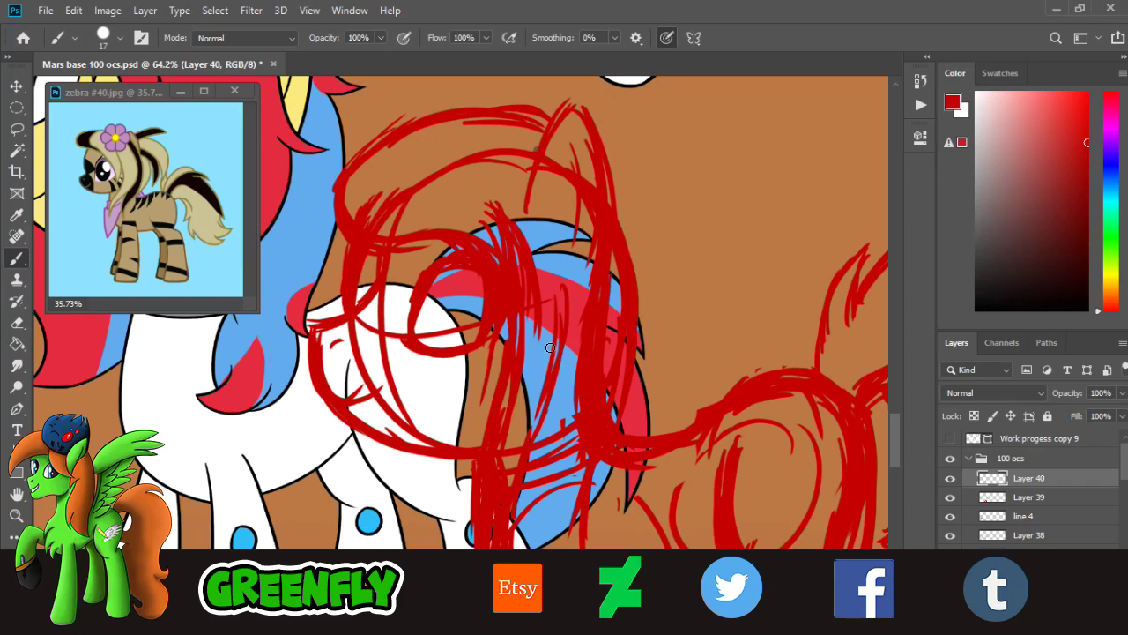
pyautogui.moveTo(546, 393); pyautogui.dragTo(530, 438)
# - Extend that mane lock below the jaw and curve it into a pointed tip over the chest
pyautogui.moveTo(895, 425); pyautogui.dragTo(894, 435)
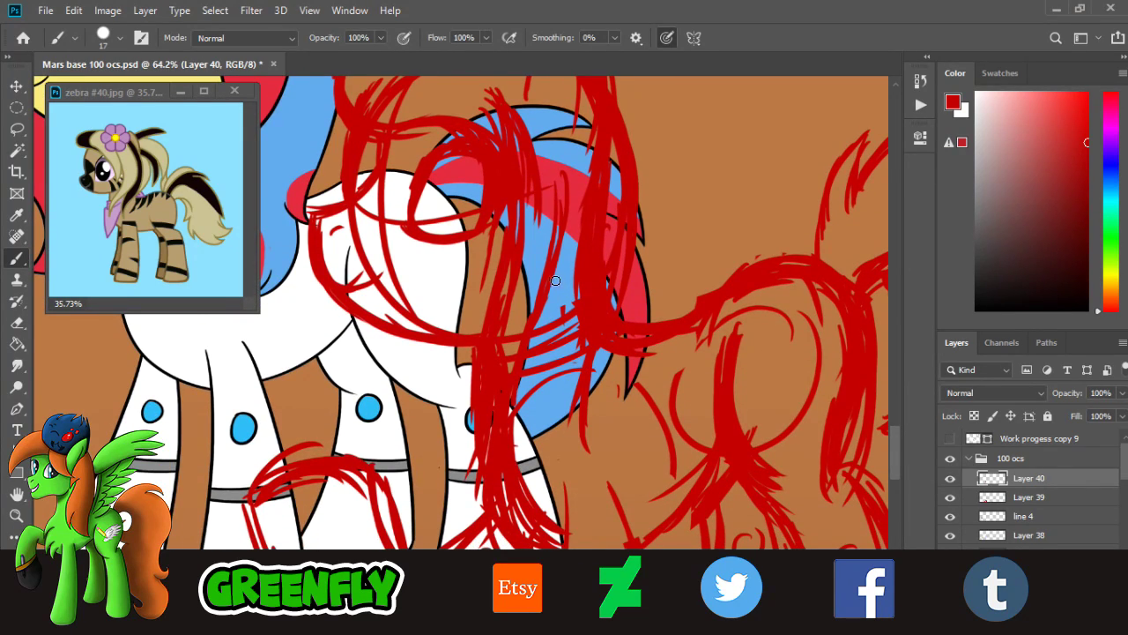
pyautogui.moveTo(546, 298); pyautogui.dragTo(543, 420)
pyautogui.moveTo(534, 373)
pyautogui.mouseDown()
pyautogui.moveTo(540, 448)
pyautogui.moveTo(566, 458)
pyautogui.mouseUp()
pyautogui.moveTo(538, 395); pyautogui.dragTo(607, 454)
pyautogui.moveTo(543, 354); pyautogui.dragTo(606, 454)
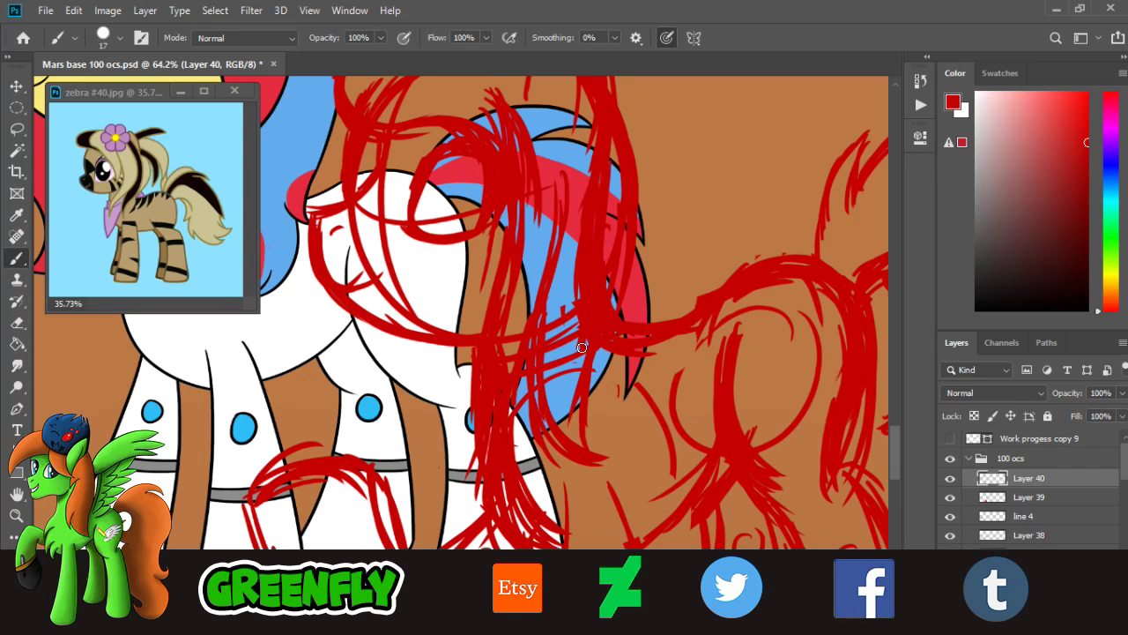
pyautogui.moveTo(580, 344); pyautogui.dragTo(589, 439)
# - Sketch the uppermost ponytail tuft behind the ear as an arched strand ending in a point
pyautogui.moveTo(894, 442); pyautogui.dragTo(894, 431)
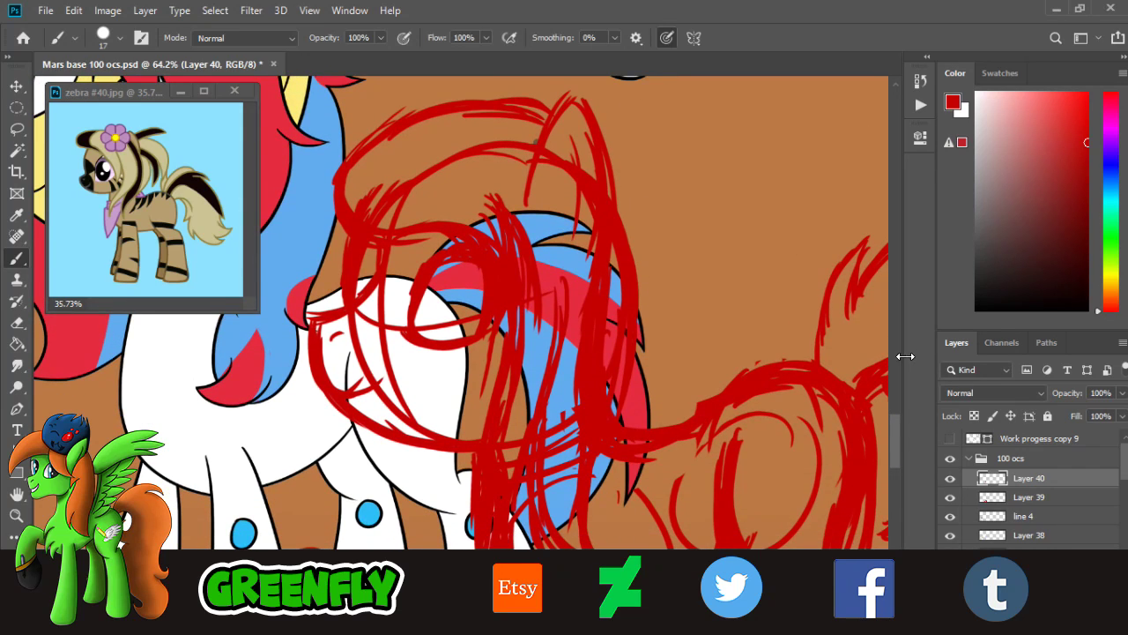
pyautogui.scroll(3, 897, 428)
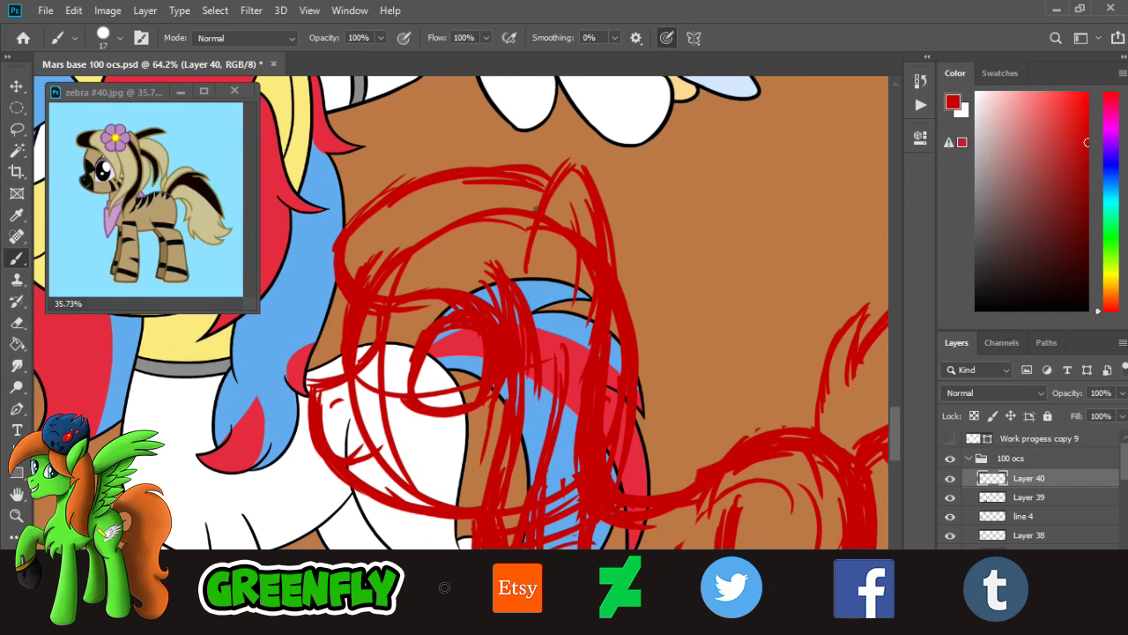
pyautogui.moveTo(425, 593)
pyautogui.mouseDown()
pyautogui.moveTo(443, 596)
pyautogui.moveTo(432, 600)
pyautogui.mouseUp()
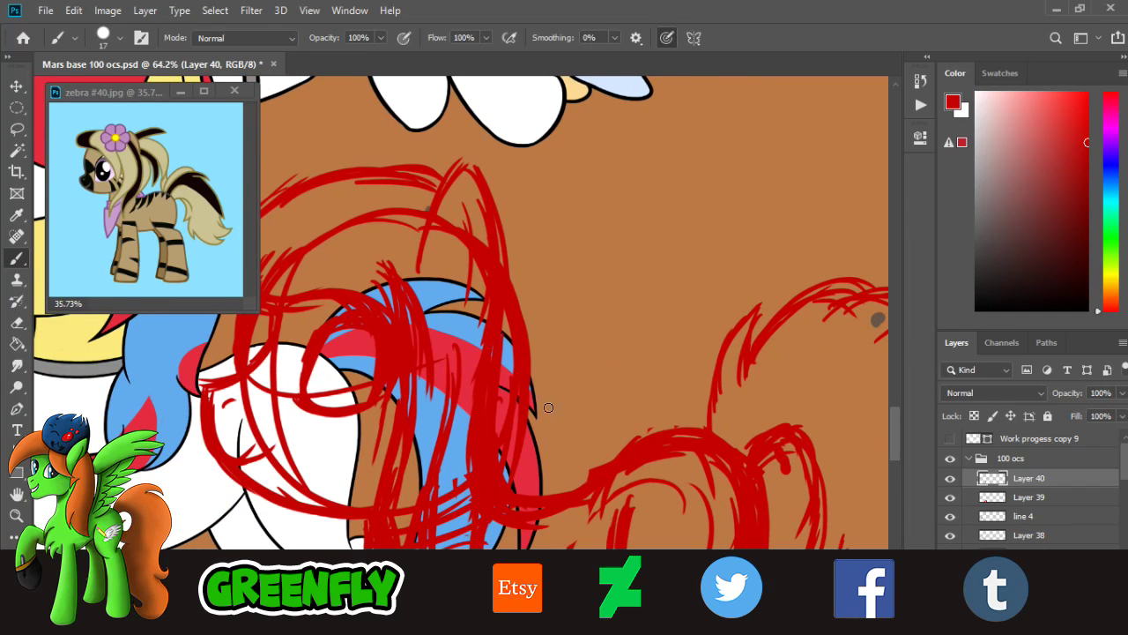
pyautogui.hscroll(-5, 422, 592)
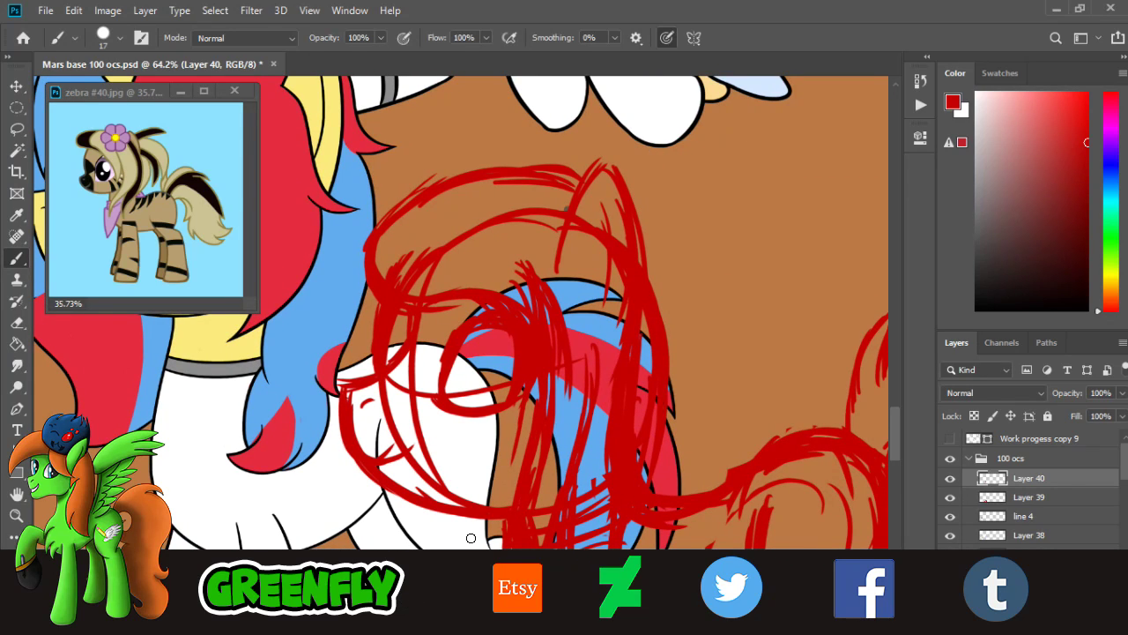
pyautogui.hscroll(3, 418, 590)
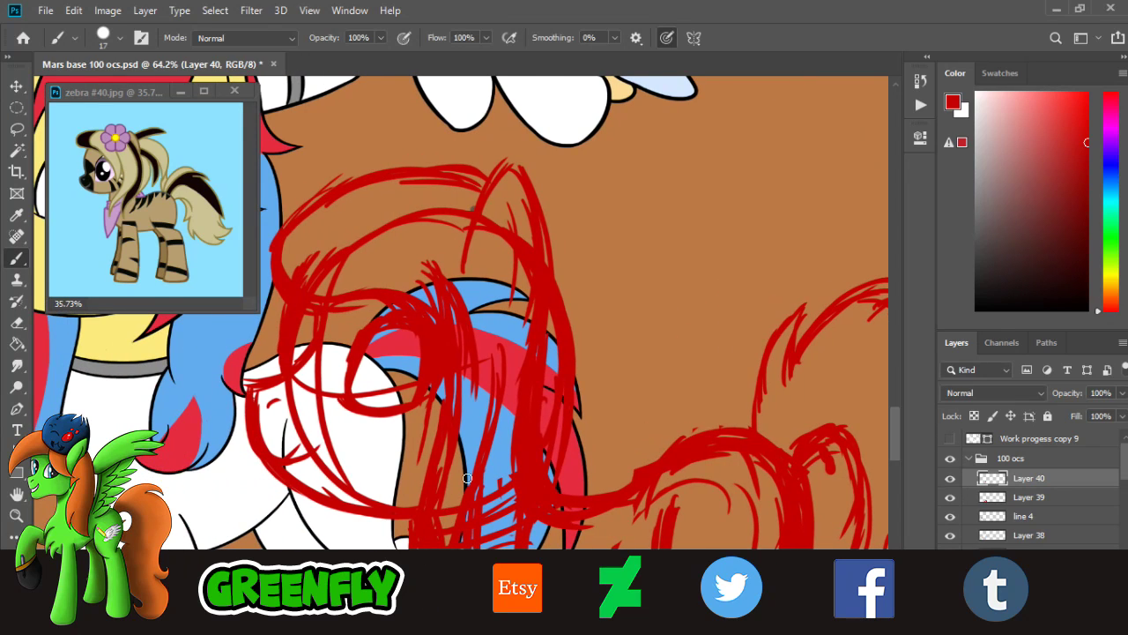
pyautogui.scroll(1, 889, 423)
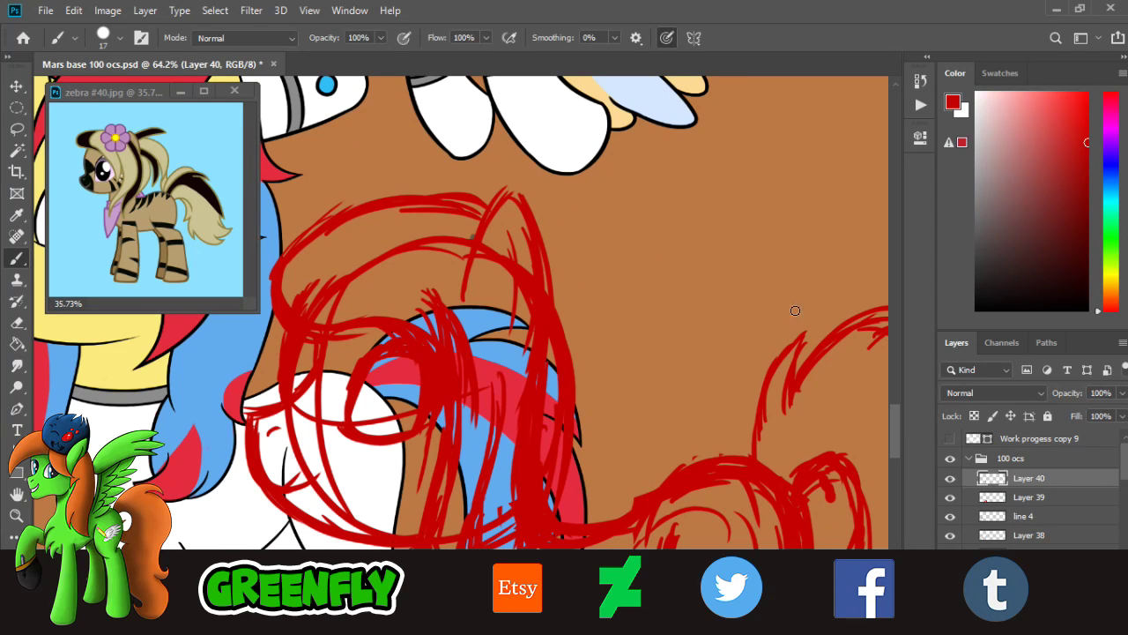
pyautogui.scroll(-2, 890, 427)
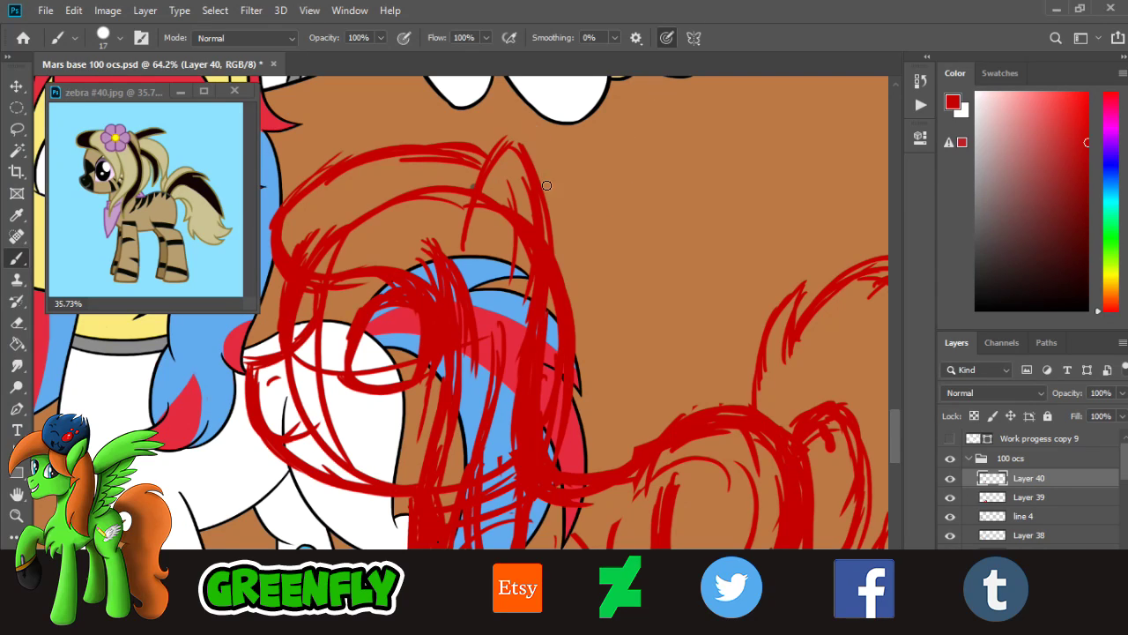
pyautogui.moveTo(540, 175); pyautogui.dragTo(656, 157)
pyautogui.moveTo(543, 179)
pyautogui.mouseDown()
pyautogui.moveTo(619, 173)
pyautogui.moveTo(543, 169)
pyautogui.moveTo(644, 185)
pyautogui.moveTo(541, 174)
pyautogui.moveTo(676, 151)
pyautogui.mouseUp()
pyautogui.moveTo(571, 165)
pyautogui.mouseDown()
pyautogui.moveTo(688, 155)
pyautogui.moveTo(608, 146)
pyautogui.moveTo(677, 149)
pyautogui.mouseUp()
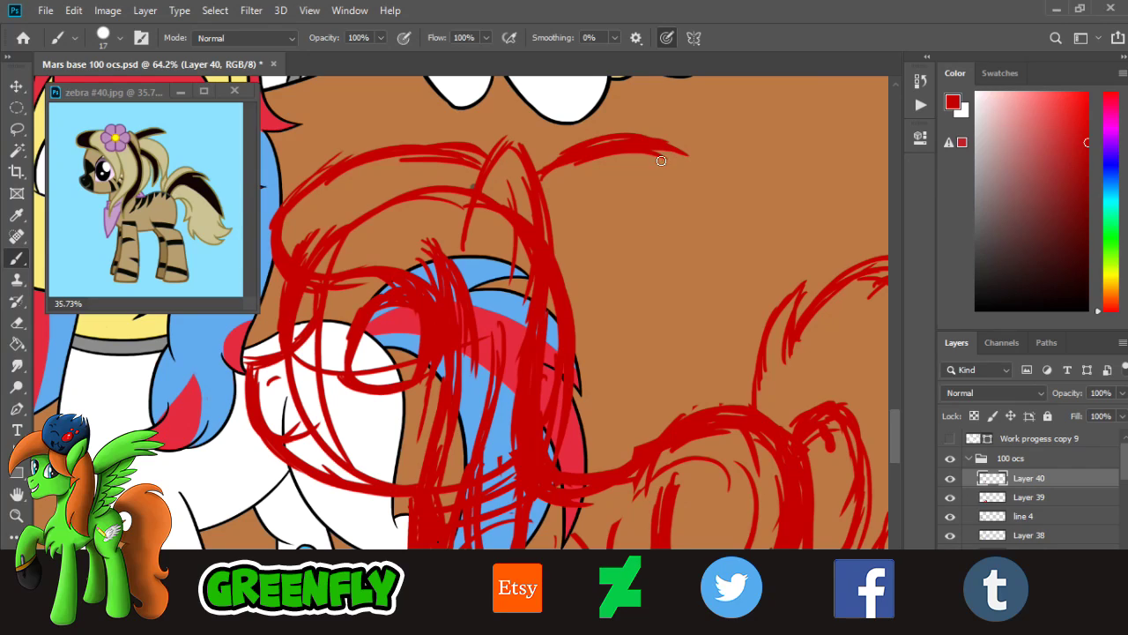
pyautogui.moveTo(686, 155); pyautogui.dragTo(589, 201)
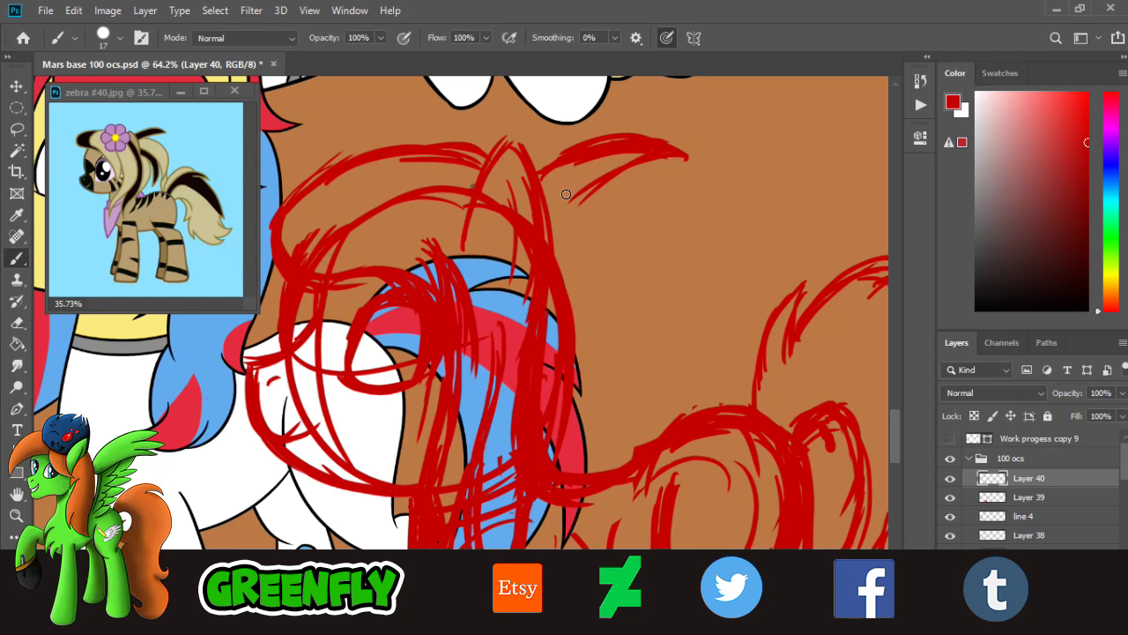
pyautogui.scroll(-2, 837, 397)
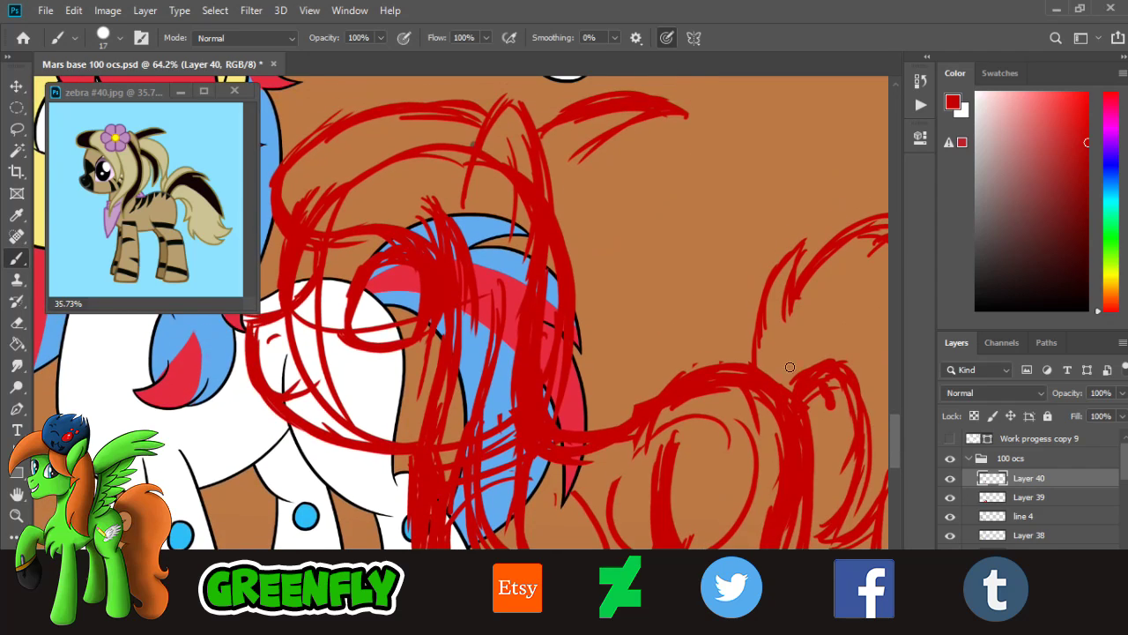
pyautogui.moveTo(581, 156)
pyautogui.mouseDown()
pyautogui.moveTo(639, 178)
pyautogui.moveTo(639, 166)
pyautogui.moveTo(711, 290)
pyautogui.mouseUp()
pyautogui.hotkey('ctrl', 'z')
pyautogui.hotkey('ctrl', 'z')
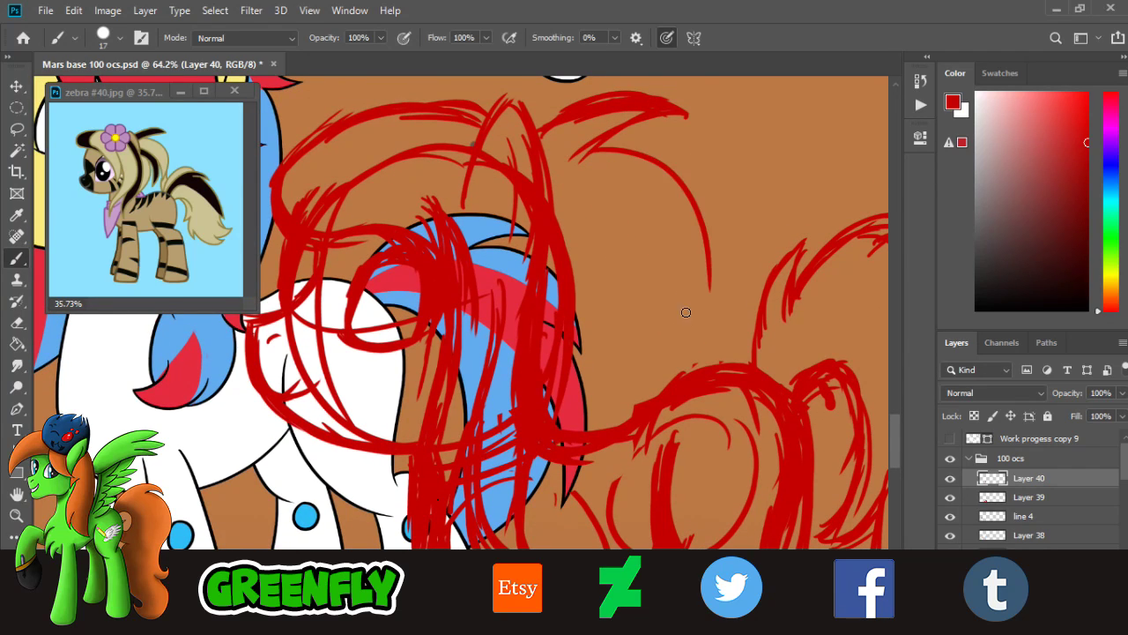
pyautogui.hotkey('ctrl', 'z')
pyautogui.moveTo(600, 155); pyautogui.dragTo(683, 306)
pyautogui.hotkey('ctrl', 'z')
pyautogui.moveTo(590, 156); pyautogui.dragTo(706, 299)
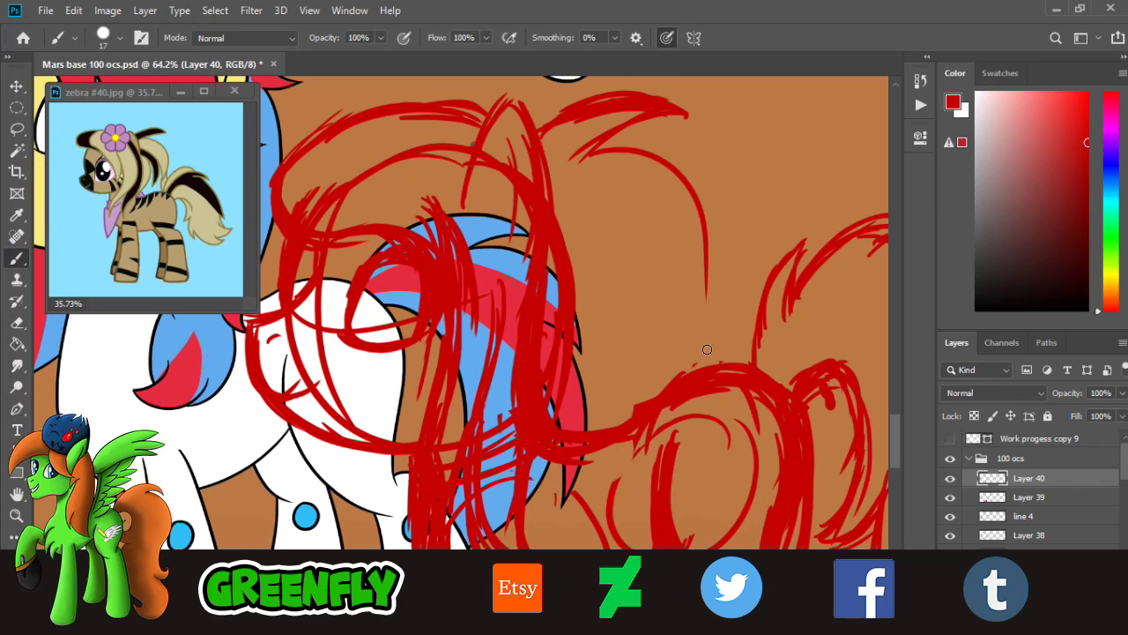
pyautogui.hotkey('ctrl', 'z')
# - Sketch a second ponytail tuft below the first, with outer and inner curves meeting at a downward point
pyautogui.moveTo(589, 159); pyautogui.dragTo(702, 295)
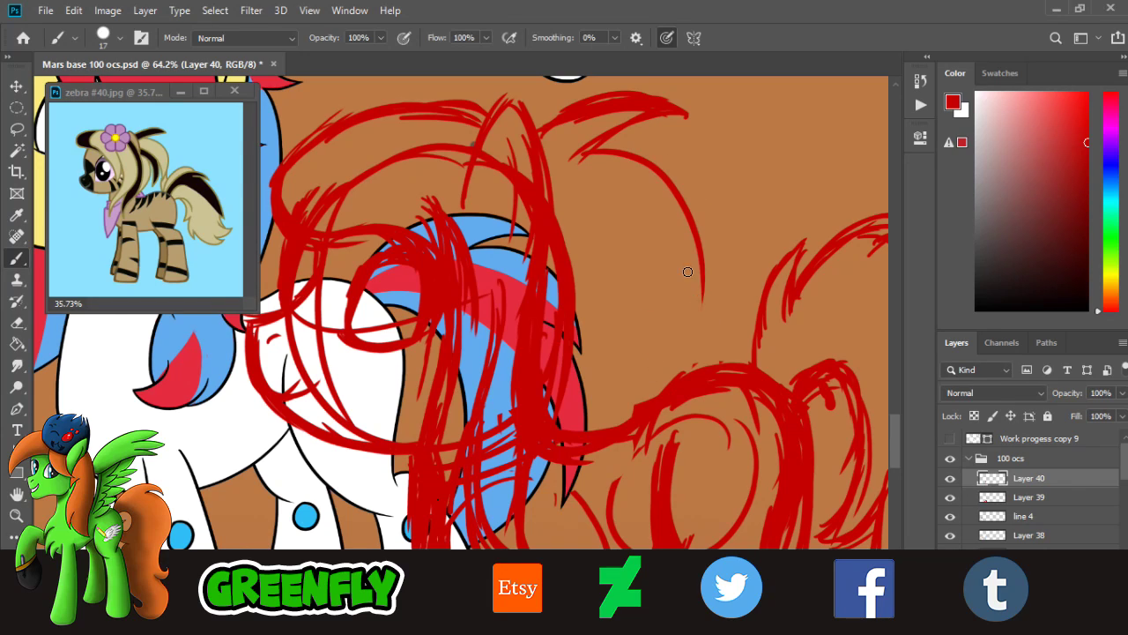
pyautogui.moveTo(624, 215); pyautogui.dragTo(703, 298)
pyautogui.hotkey('ctrl', 'z')
pyautogui.moveTo(596, 195); pyautogui.dragTo(702, 303)
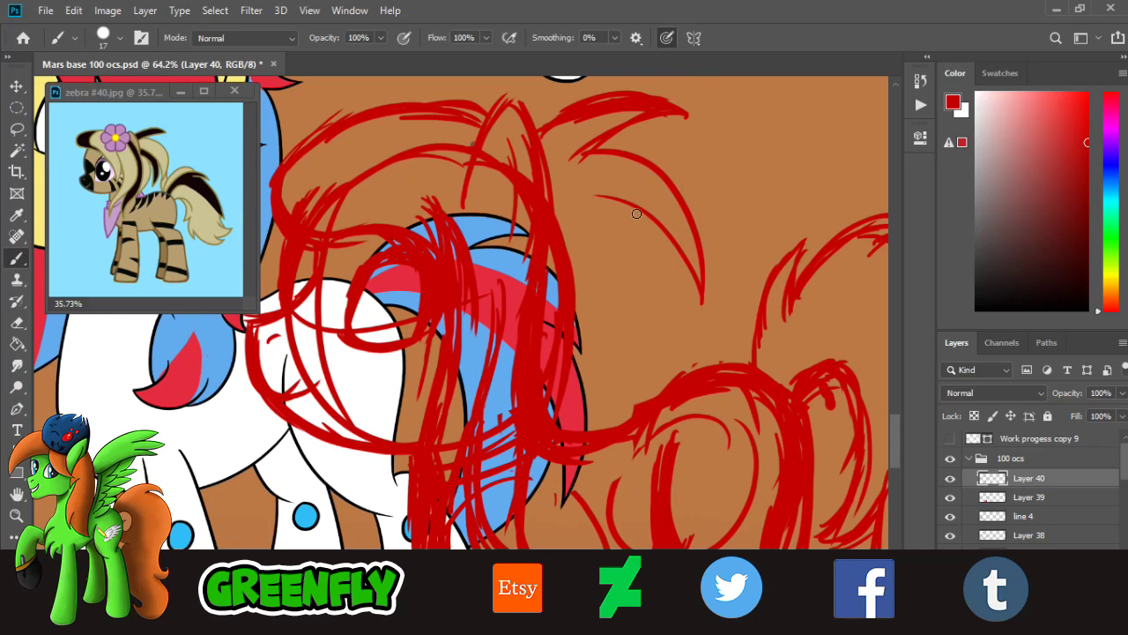
# - Sketch a third, longer ponytail tuft inside the second, tapering down to the zebra's back
pyautogui.moveTo(629, 207)
pyautogui.mouseDown()
pyautogui.moveTo(659, 252)
pyautogui.moveTo(667, 337)
pyautogui.mouseUp()
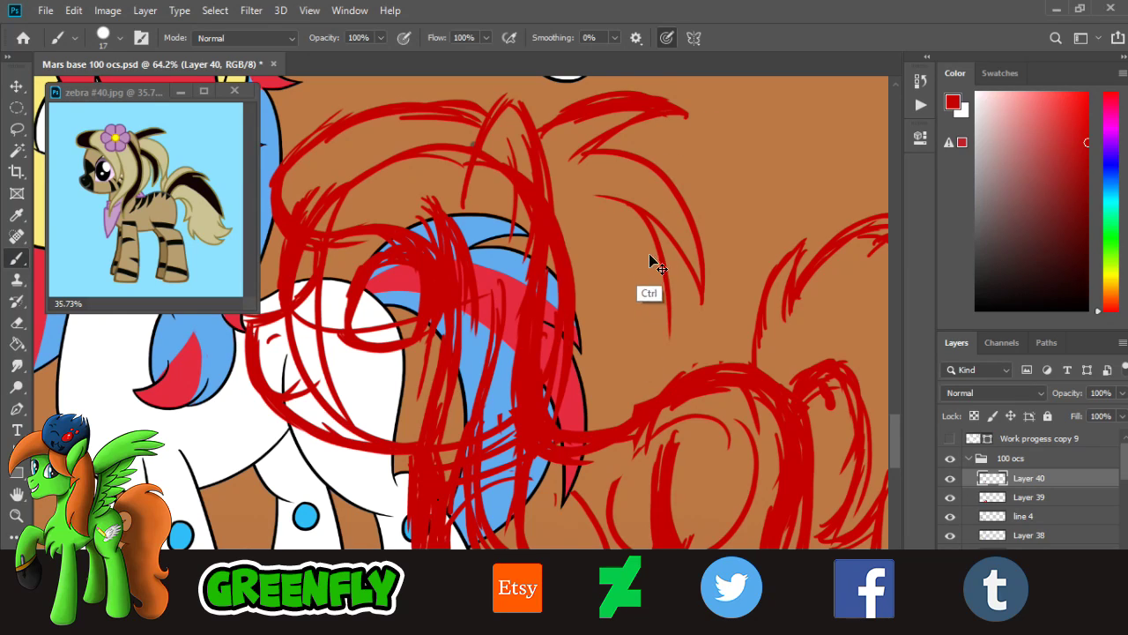
pyautogui.hotkey('ctrl', 'z')
pyautogui.moveTo(632, 208); pyautogui.dragTo(660, 326)
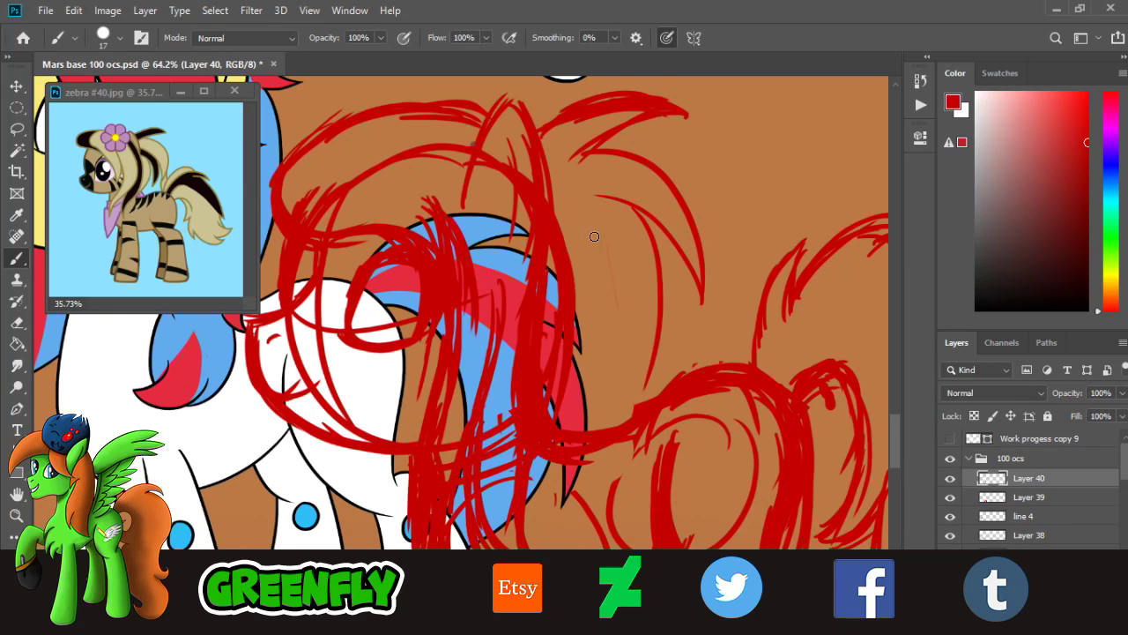
pyautogui.moveTo(597, 235)
pyautogui.mouseDown()
pyautogui.moveTo(621, 370)
pyautogui.moveTo(638, 398)
pyautogui.mouseUp()
pyautogui.moveTo(619, 280); pyautogui.dragTo(633, 407)
pyautogui.moveTo(646, 326); pyautogui.dragTo(642, 394)
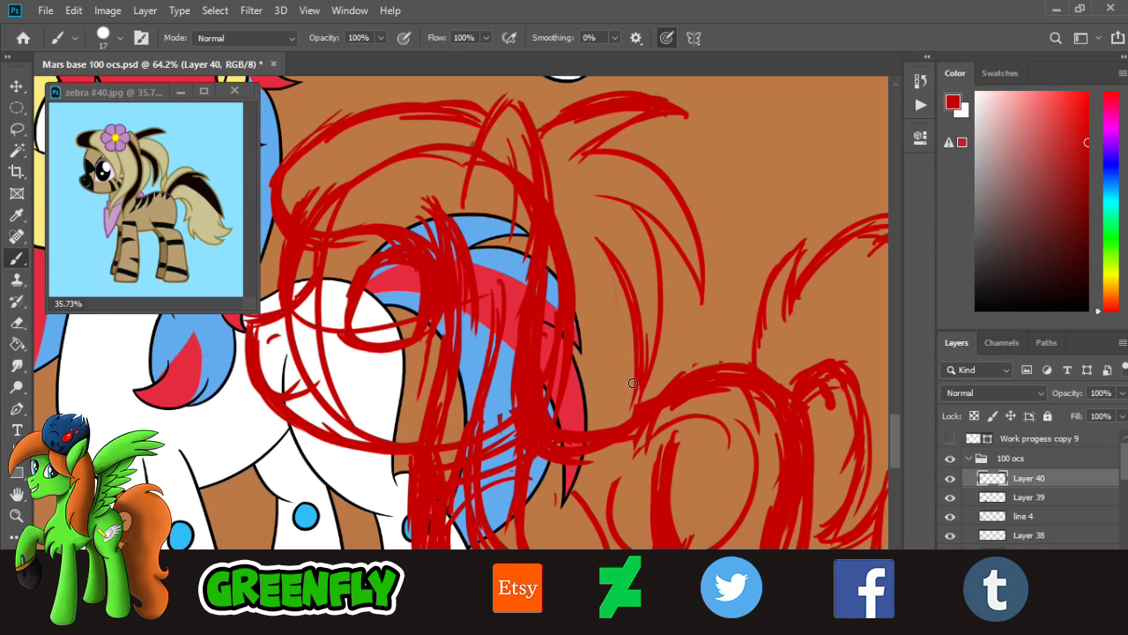
# - Sketch the innermost ponytail strands sweeping down toward the base of the neck
pyautogui.moveTo(898, 441)
pyautogui.mouseDown()
pyautogui.moveTo(906, 462)
pyautogui.moveTo(891, 449)
pyautogui.mouseUp()
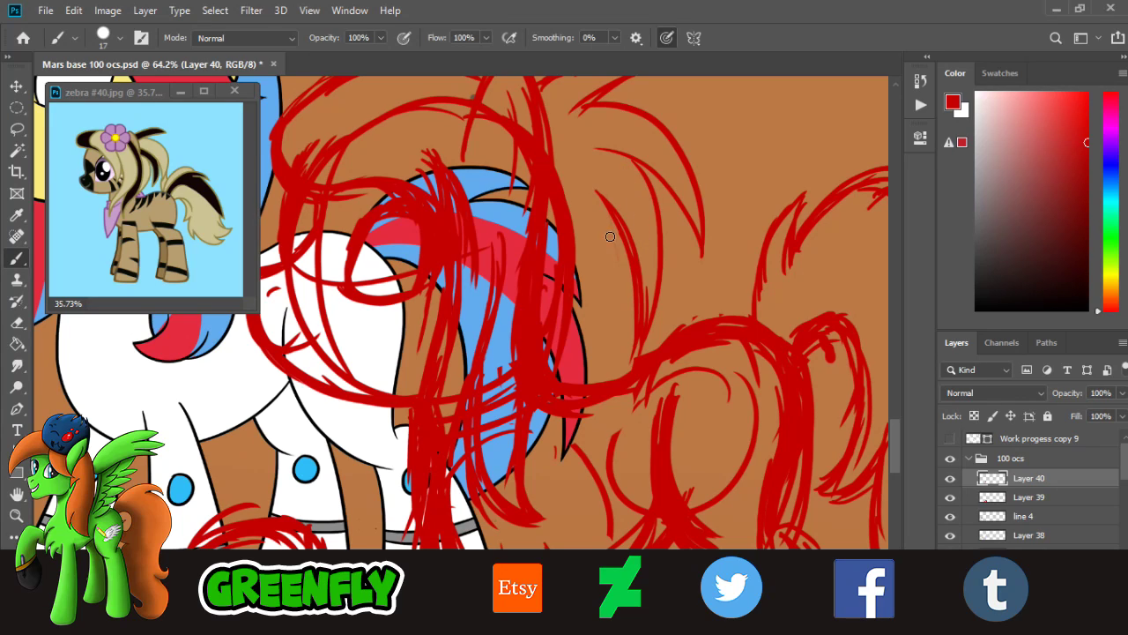
pyautogui.moveTo(608, 221); pyautogui.dragTo(585, 375)
pyautogui.moveTo(606, 244); pyautogui.dragTo(575, 381)
pyautogui.moveTo(603, 277); pyautogui.dragTo(536, 388)
pyautogui.moveTo(587, 342); pyautogui.dragTo(524, 462)
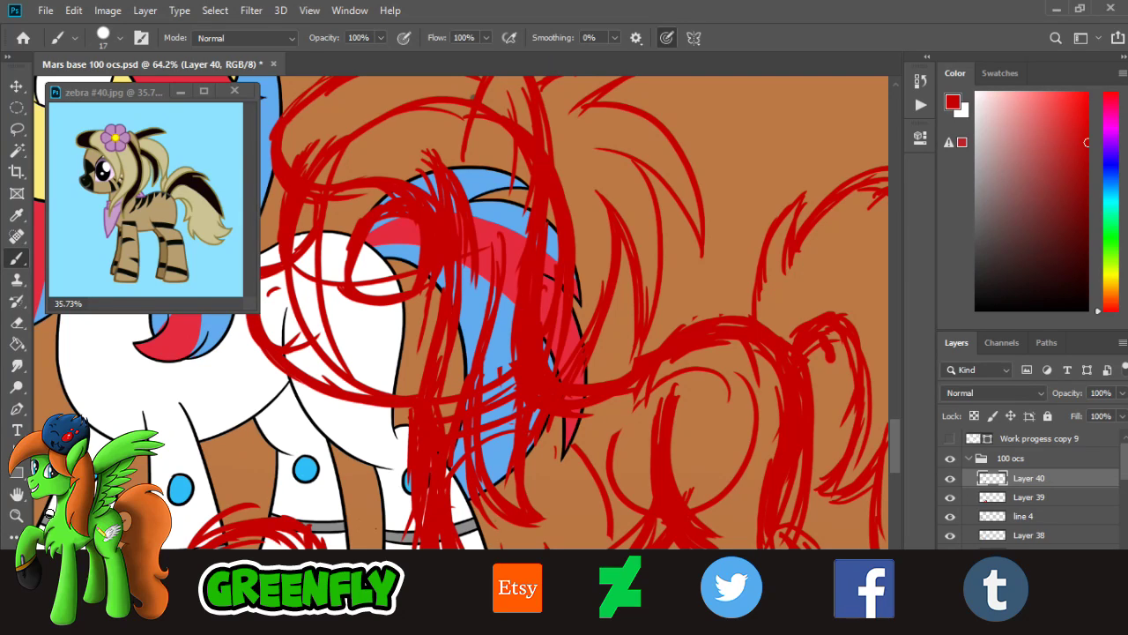
# - Reinforce the outer arc of the zebra's forelock with extra strokes from the forehead up toward the ear
pyautogui.click(16, 516)
pyautogui.moveTo(575, 346); pyautogui.dragTo(528, 346)
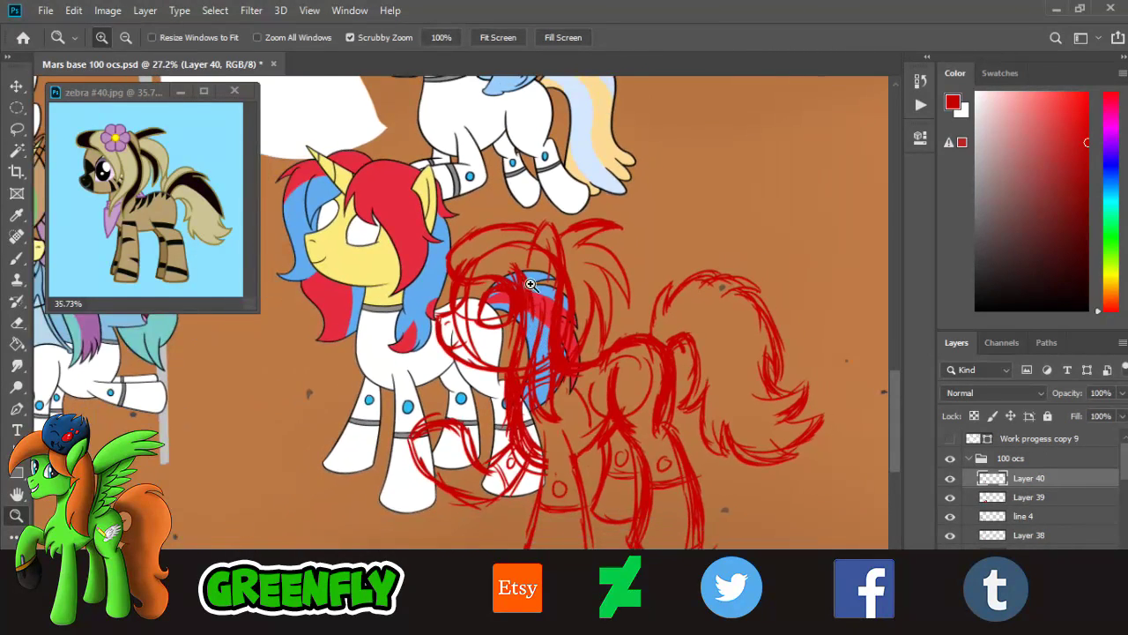
pyautogui.moveTo(530, 284)
pyautogui.mouseDown()
pyautogui.moveTo(524, 253)
pyautogui.moveTo(529, 270)
pyautogui.moveTo(519, 270)
pyautogui.mouseUp()
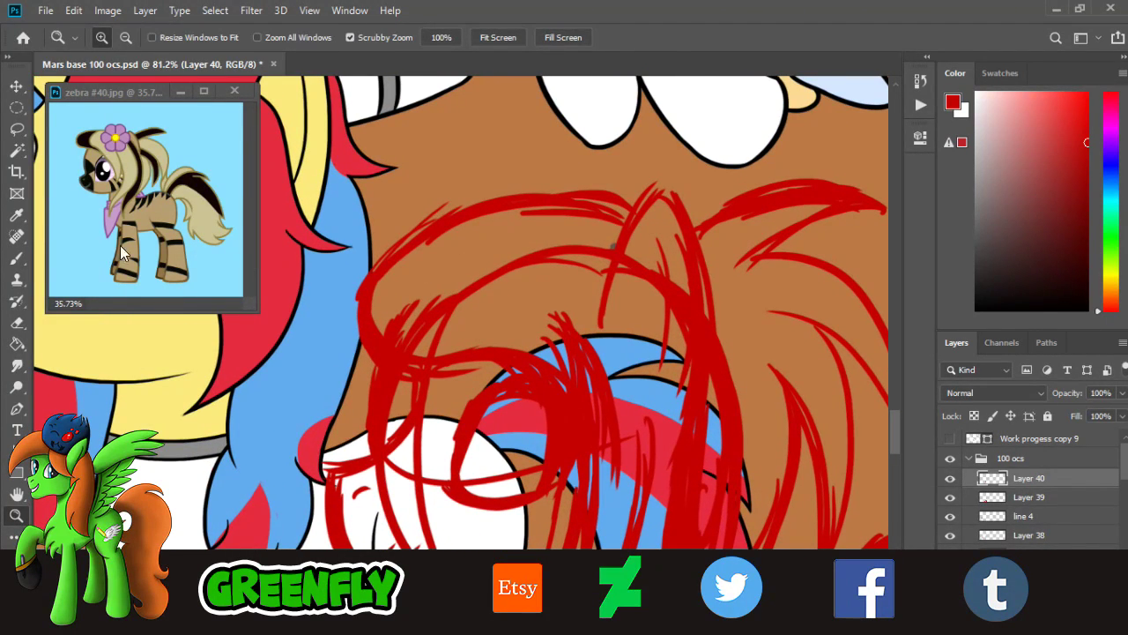
pyautogui.click(16, 257)
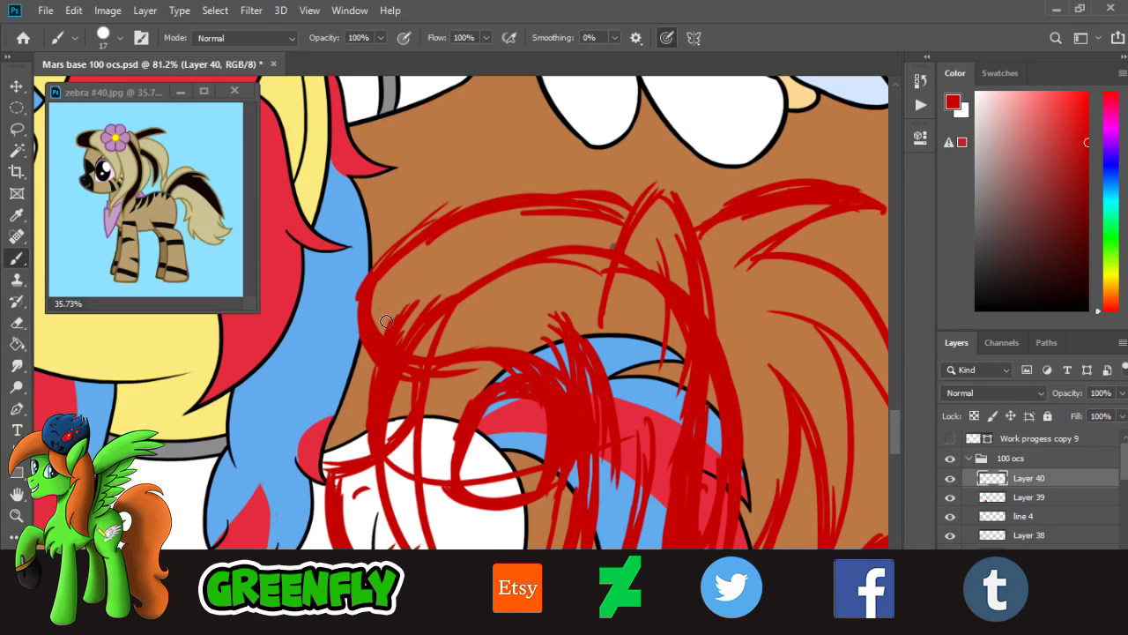
pyautogui.moveTo(386, 321)
pyautogui.mouseDown()
pyautogui.moveTo(370, 251)
pyautogui.moveTo(406, 212)
pyautogui.moveTo(445, 190)
pyautogui.moveTo(478, 223)
pyautogui.moveTo(578, 189)
pyautogui.mouseUp()
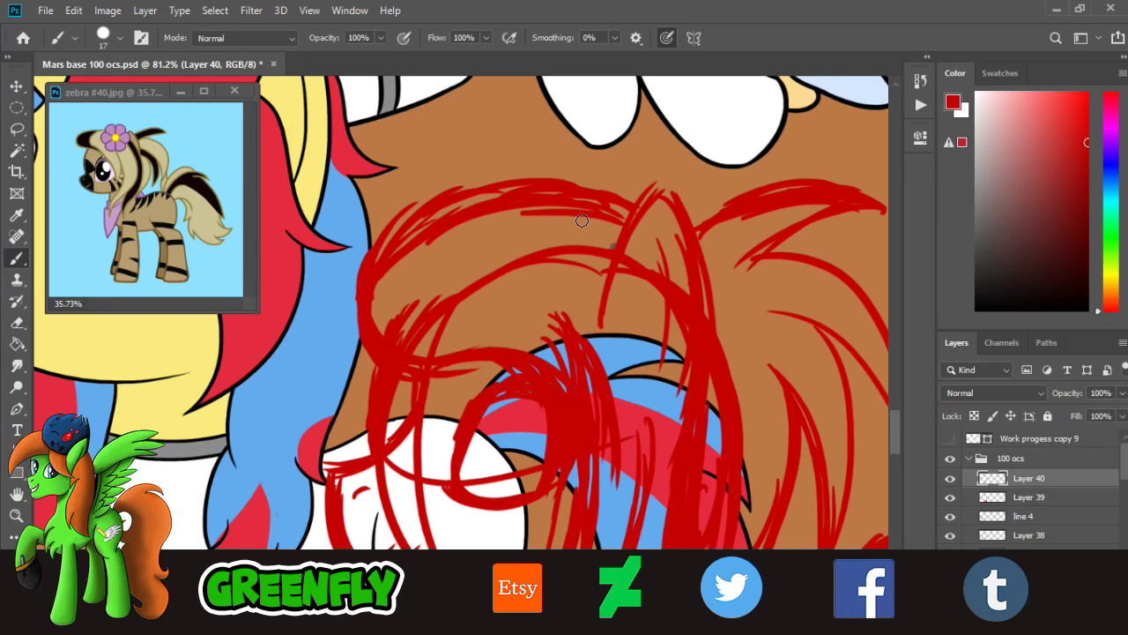
# - Sketch the curved boundary of the dark muzzle marking, running from the bridge of the nose down to the jaw
pyautogui.click(17, 515)
pyautogui.moveTo(598, 308); pyautogui.dragTo(491, 304)
pyautogui.moveTo(645, 394); pyautogui.dragTo(685, 408)
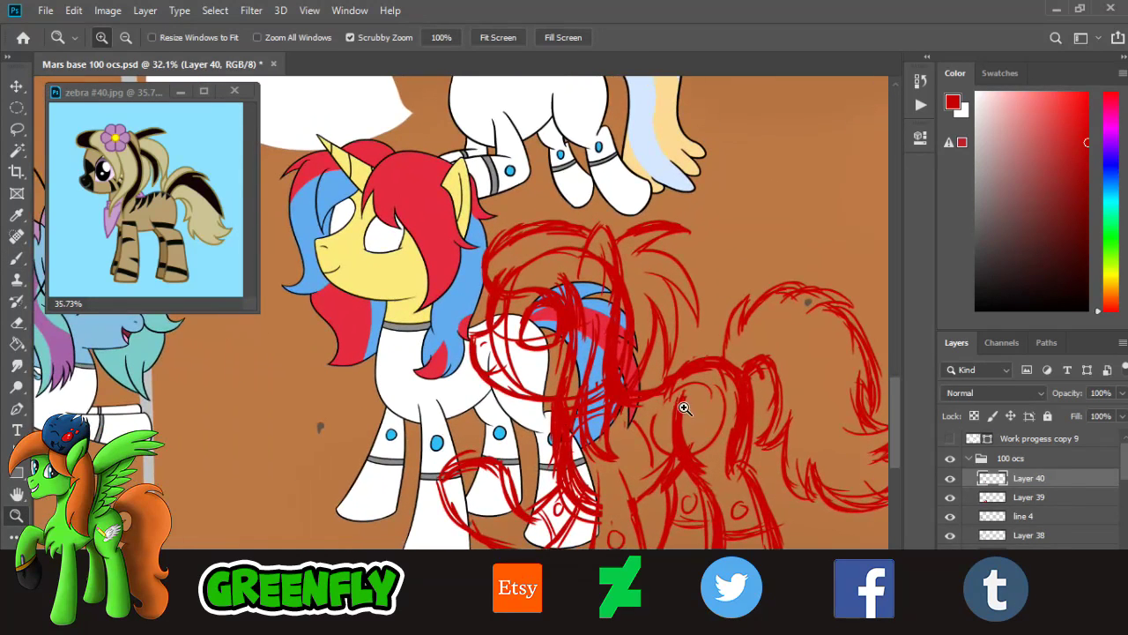
pyautogui.scroll(-3, 894, 416)
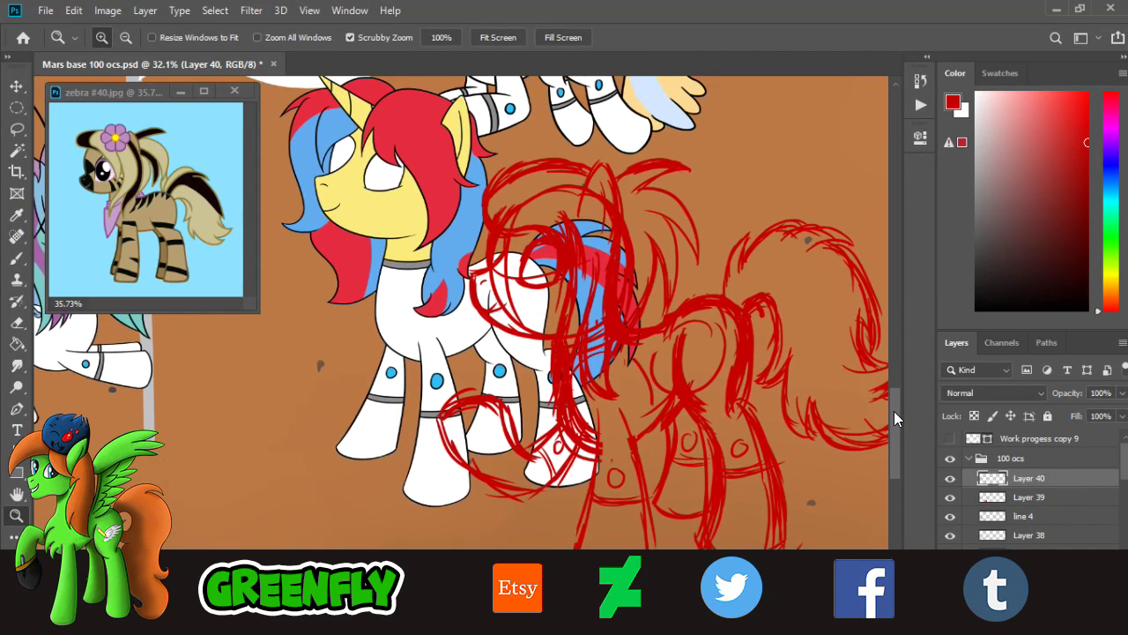
pyautogui.scroll(3, 892, 409)
pyautogui.scroll(3, 533, 328)
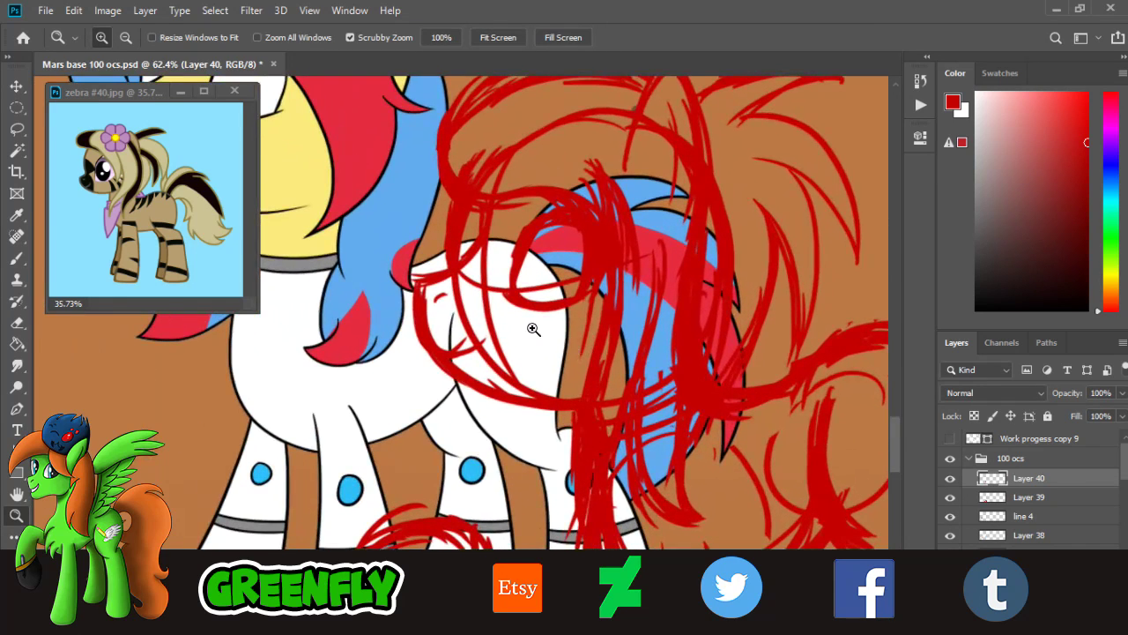
pyautogui.scroll(2, 533, 329)
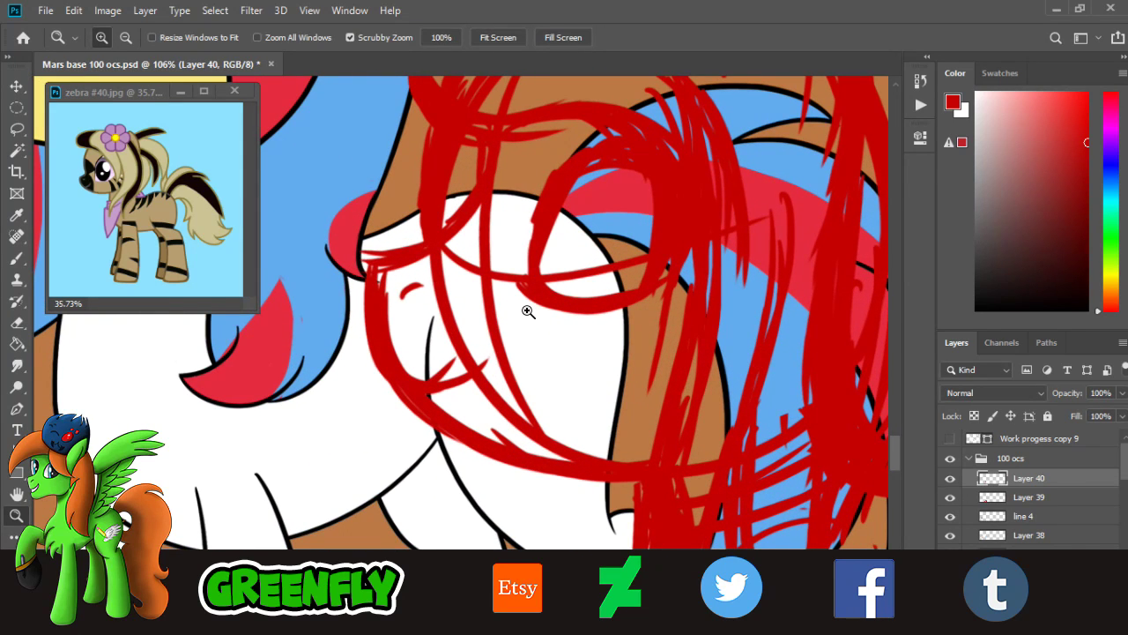
pyautogui.click(17, 257)
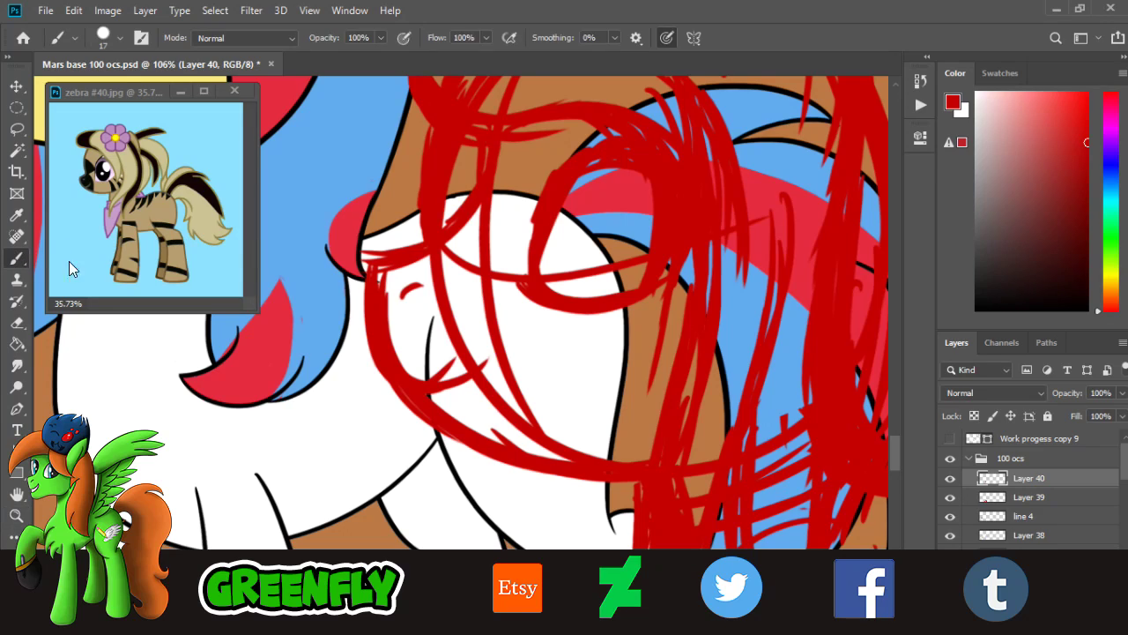
pyautogui.moveTo(381, 290); pyautogui.dragTo(414, 380)
pyautogui.moveTo(442, 252)
pyautogui.mouseDown()
pyautogui.moveTo(502, 361)
pyautogui.moveTo(489, 423)
pyautogui.mouseUp()
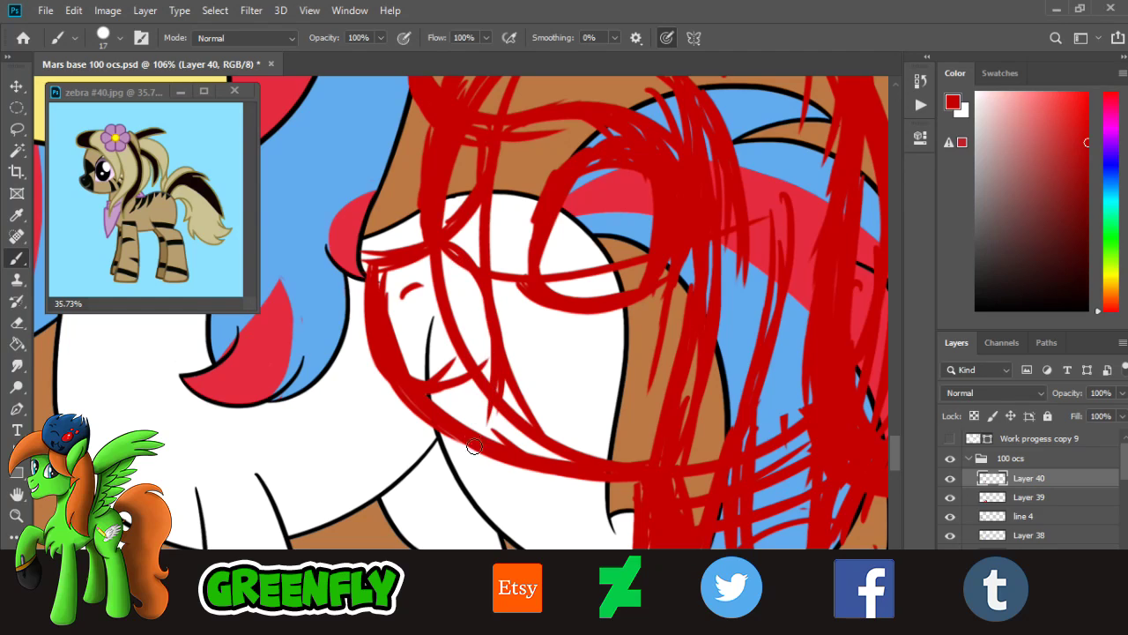
pyautogui.moveTo(477, 296); pyautogui.dragTo(458, 418)
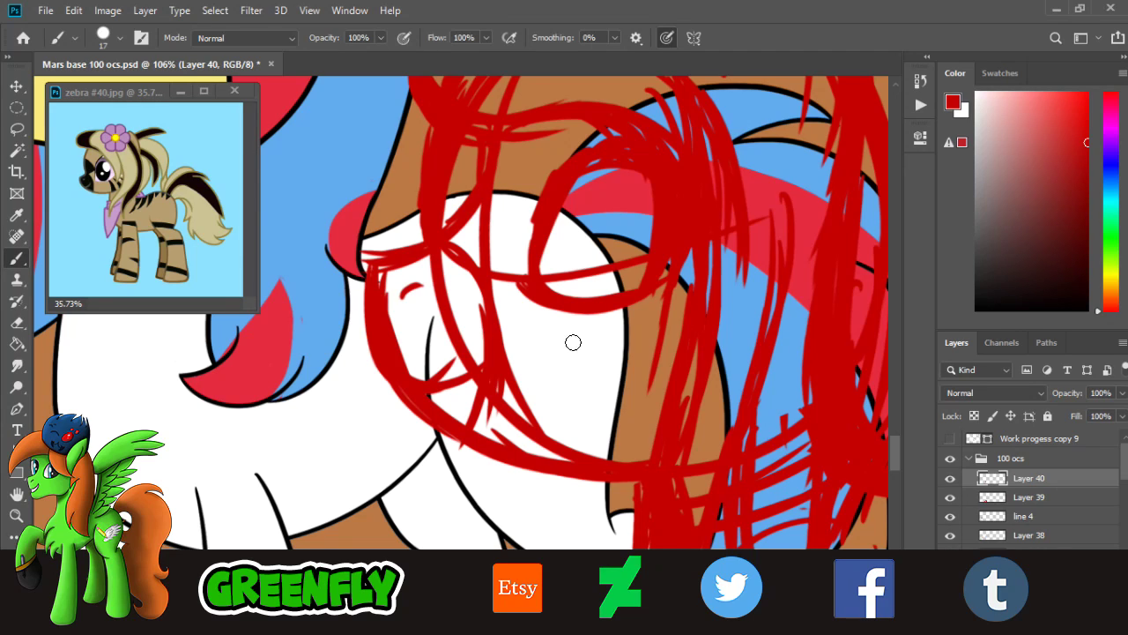
pyautogui.moveTo(576, 353); pyautogui.dragTo(546, 455)
pyautogui.hotkey('ctrl', 'z')
pyautogui.moveTo(567, 353)
pyautogui.mouseDown()
pyautogui.moveTo(537, 452)
pyautogui.moveTo(558, 403)
pyautogui.mouseUp()
pyautogui.hotkey('ctrl', 'z')
pyautogui.hotkey('ctrl', 'z')
pyautogui.moveTo(565, 345); pyautogui.dragTo(540, 427)
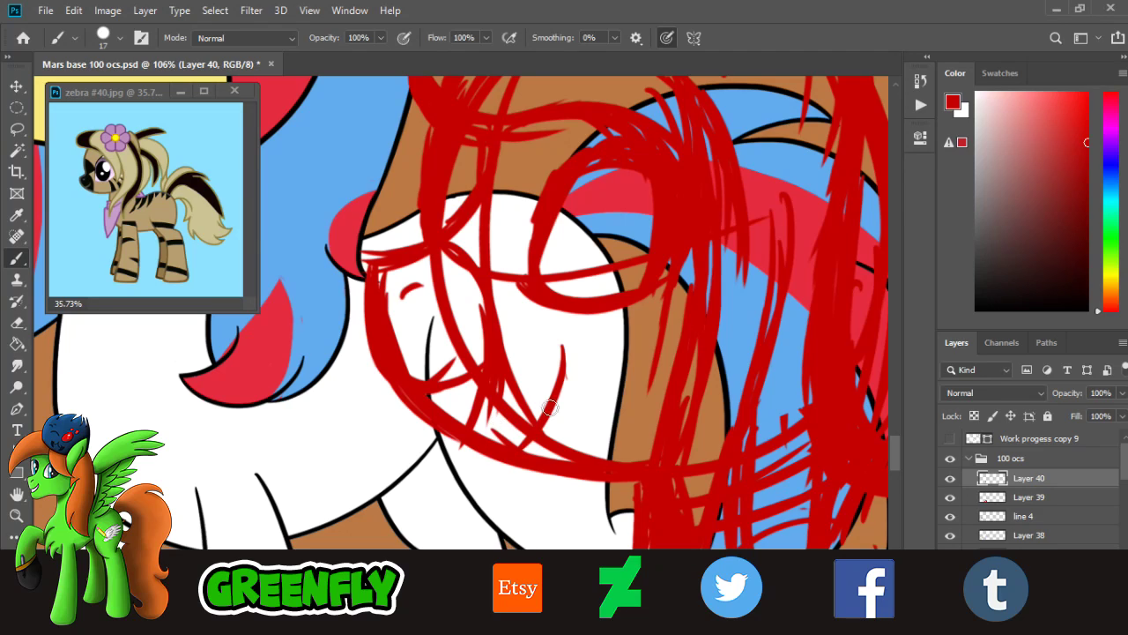
pyautogui.hotkey('ctrl', 'z')
# - Sketch two pointed cheek stripes rising from the jawline below the eye, the second beside the hanging mane strand
pyautogui.moveTo(592, 354); pyautogui.dragTo(573, 451)
pyautogui.moveTo(596, 358)
pyautogui.mouseDown()
pyautogui.moveTo(613, 457)
pyautogui.moveTo(605, 471)
pyautogui.mouseUp()
pyautogui.moveTo(598, 361); pyautogui.dragTo(607, 446)
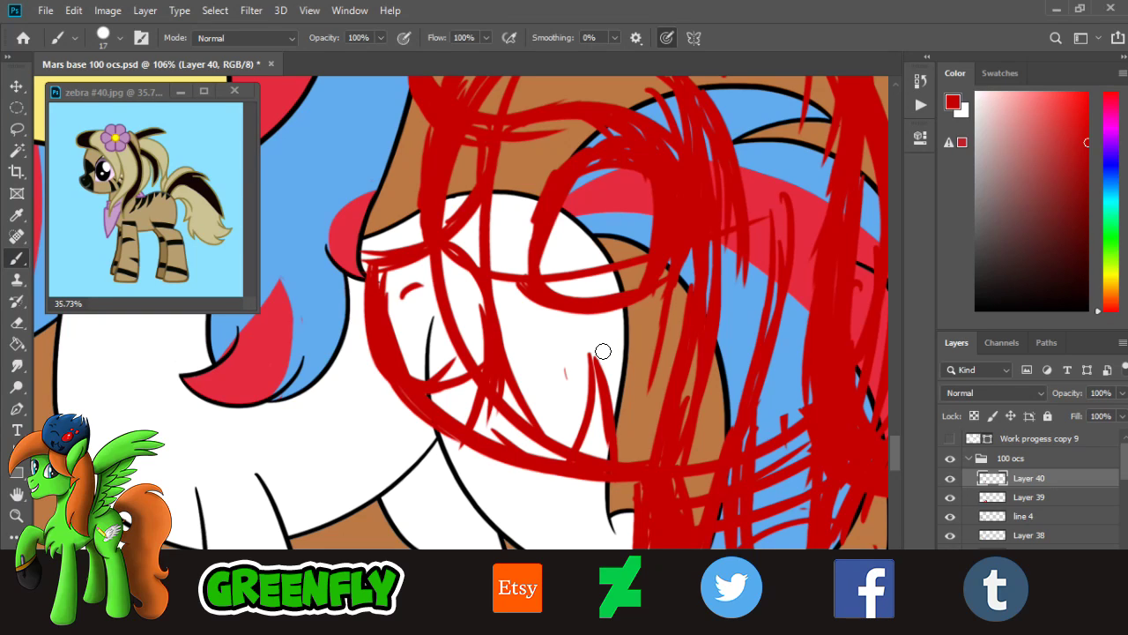
pyautogui.moveTo(631, 340)
pyautogui.mouseDown()
pyautogui.moveTo(628, 462)
pyautogui.moveTo(656, 369)
pyautogui.moveTo(640, 343)
pyautogui.moveTo(659, 439)
pyautogui.mouseUp()
pyautogui.moveTo(633, 344); pyautogui.dragTo(655, 424)
pyautogui.moveTo(636, 377); pyautogui.dragTo(647, 455)
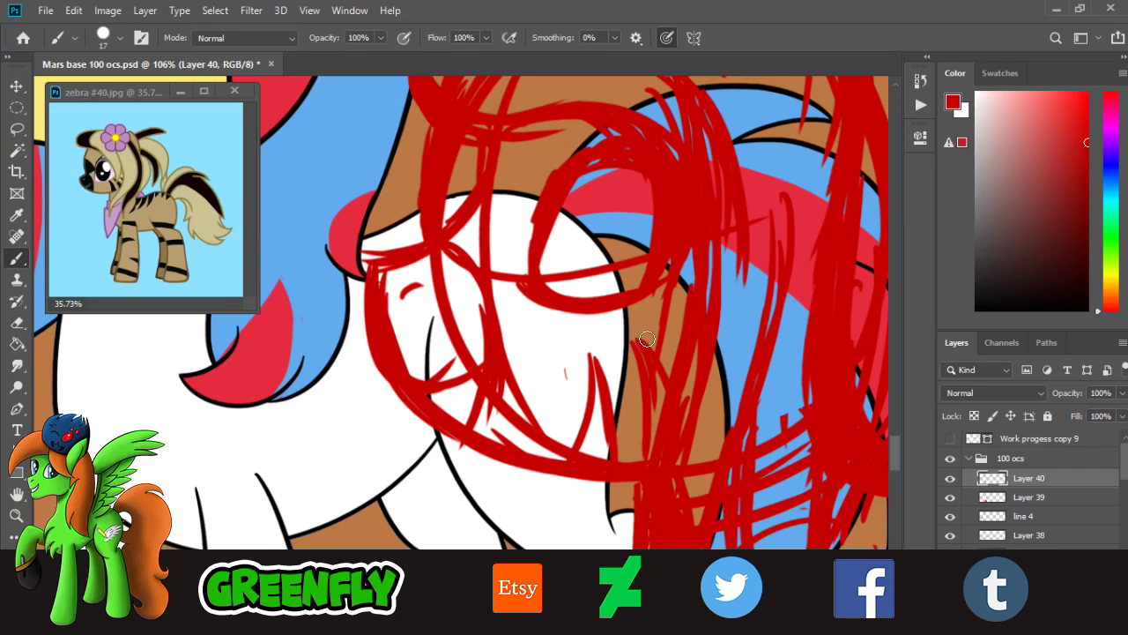
# - Sketch the face marking between the forelock and the eye, with a slanted upper edge and a short lower line
pyautogui.moveTo(892, 456); pyautogui.dragTo(891, 449)
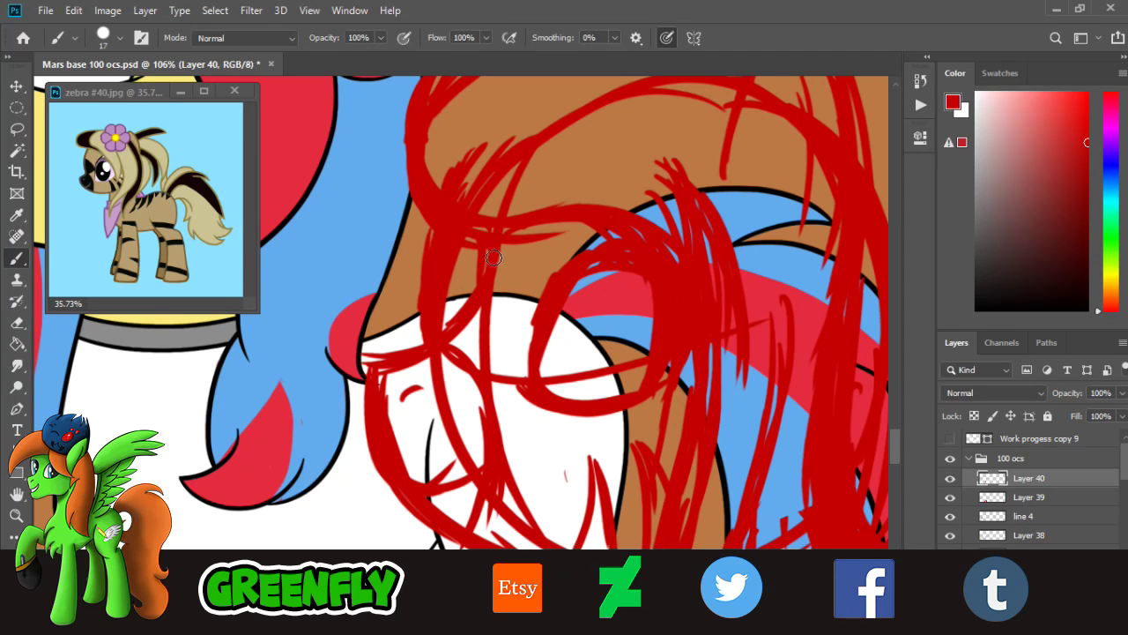
pyautogui.moveTo(496, 259); pyautogui.dragTo(529, 336)
pyautogui.hotkey('ctrl', 'z')
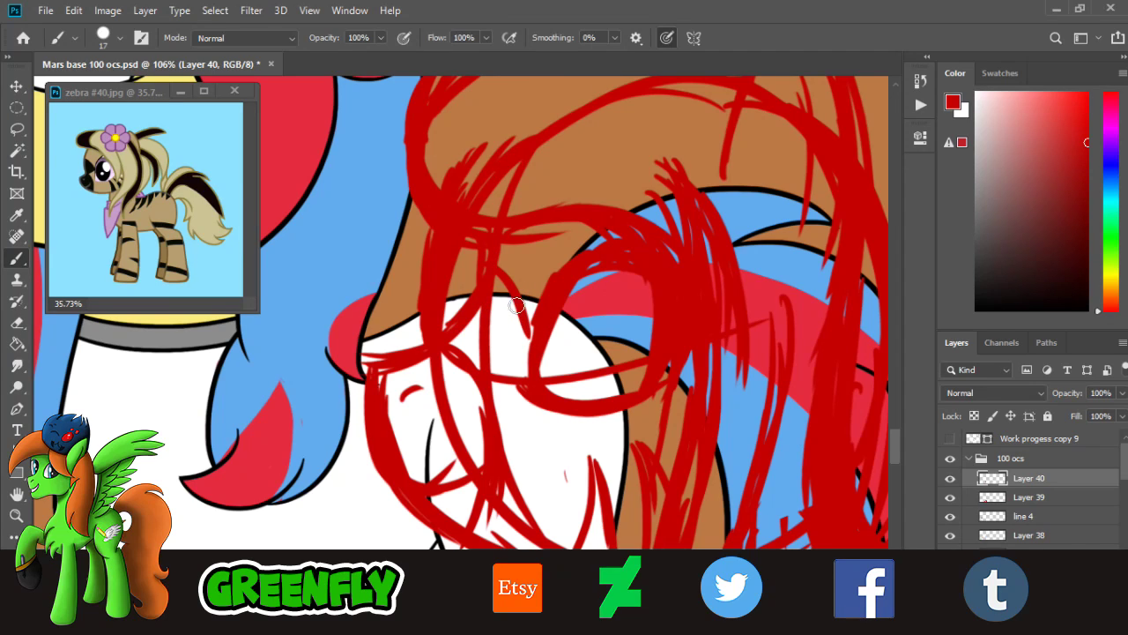
pyautogui.moveTo(519, 297); pyautogui.dragTo(539, 345)
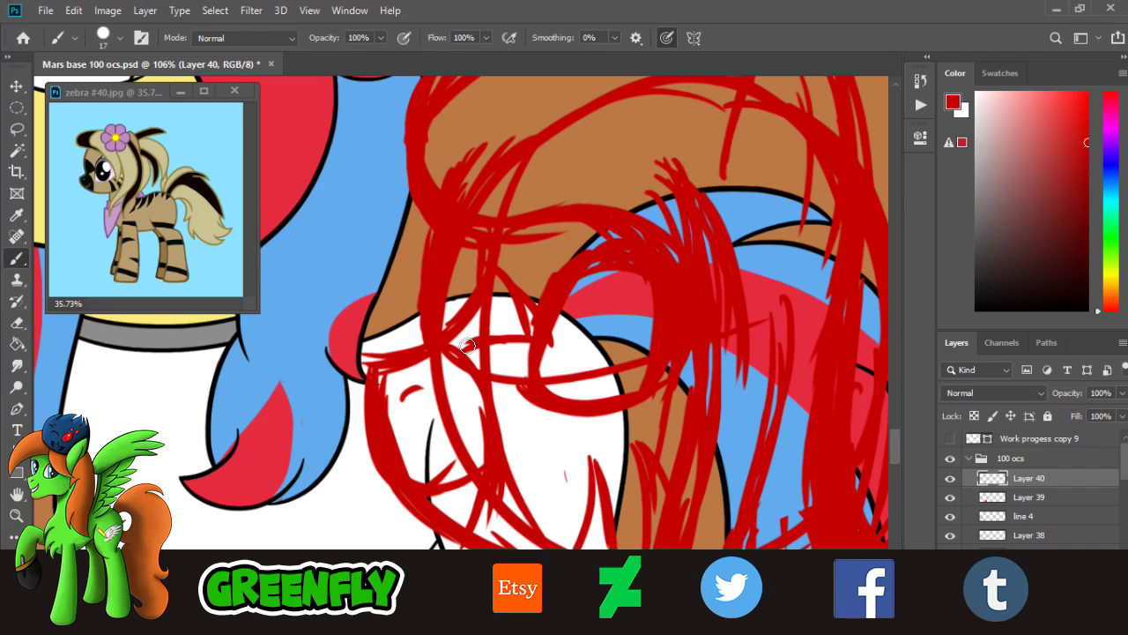
# - Examine the zebra sketch as a whole and how it sits among the neighbouring characters in the scene
pyautogui.click(15, 516)
pyautogui.moveTo(603, 324); pyautogui.dragTo(427, 303)
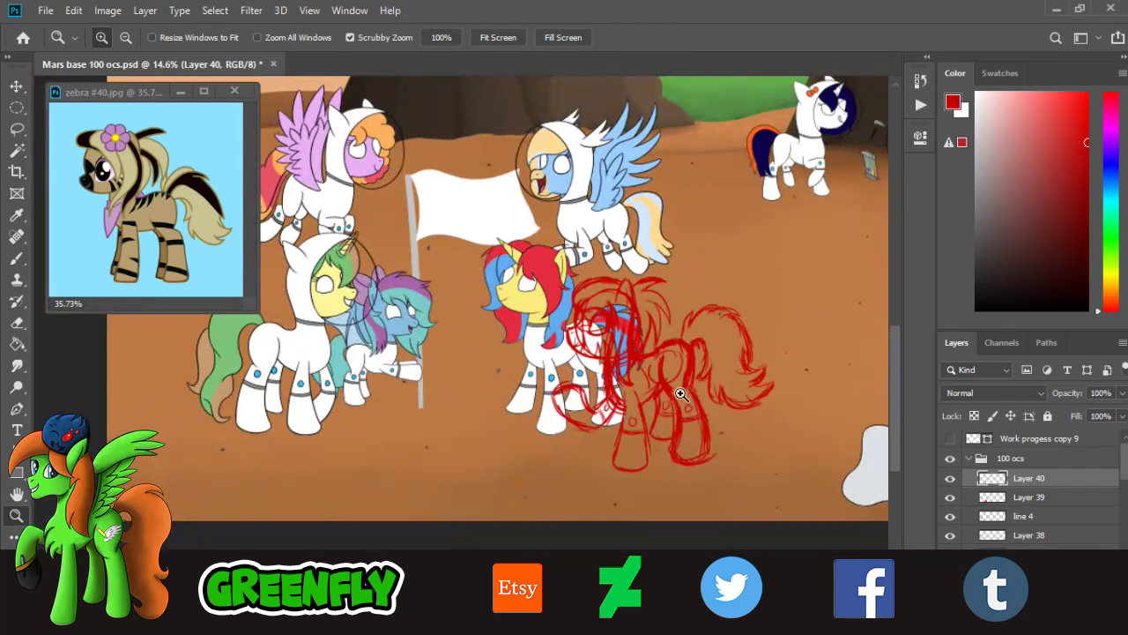
pyautogui.moveTo(665, 421); pyautogui.dragTo(712, 434)
pyautogui.moveTo(703, 370)
pyautogui.mouseDown()
pyautogui.moveTo(731, 335)
pyautogui.moveTo(723, 352)
pyautogui.moveTo(697, 355)
pyautogui.mouseUp()
pyautogui.moveTo(623, 367)
pyautogui.mouseDown()
pyautogui.moveTo(665, 371)
pyautogui.moveTo(639, 364)
pyautogui.mouseUp()
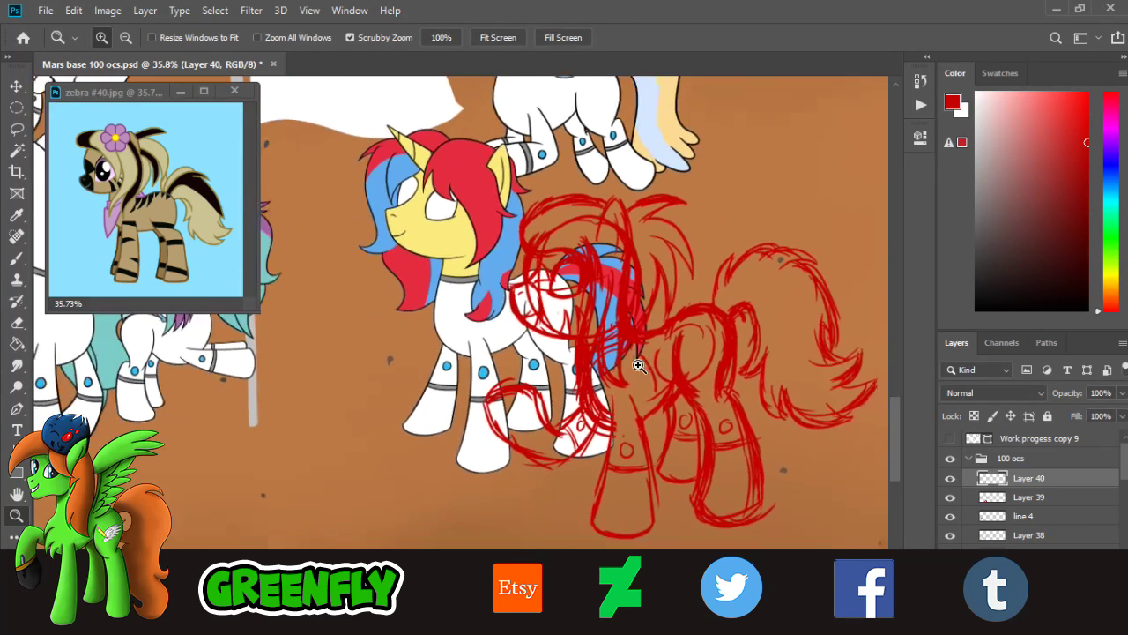
pyautogui.moveTo(458, 591)
pyautogui.mouseDown()
pyautogui.moveTo(471, 595)
pyautogui.moveTo(461, 593)
pyautogui.mouseUp()
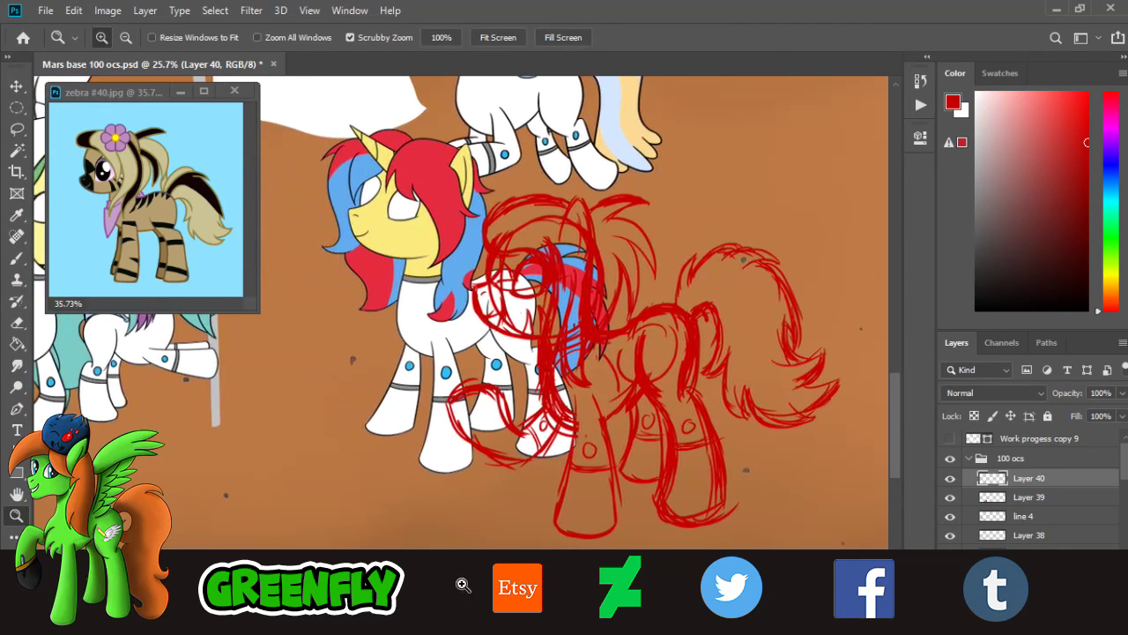
pyautogui.moveTo(658, 424); pyautogui.dragTo(636, 420)
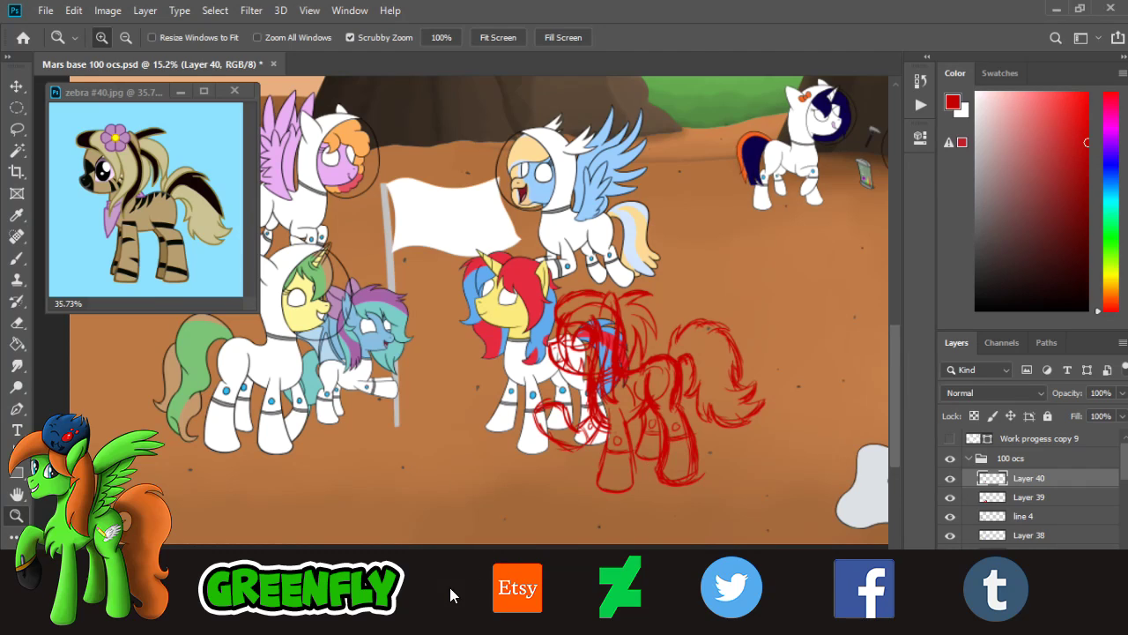
pyautogui.moveTo(451, 589); pyautogui.dragTo(466, 588)
pyautogui.moveTo(487, 445)
pyautogui.mouseDown()
pyautogui.moveTo(529, 439)
pyautogui.moveTo(511, 430)
pyautogui.moveTo(527, 392)
pyautogui.mouseUp()
pyautogui.moveTo(508, 247); pyautogui.dragTo(594, 285)
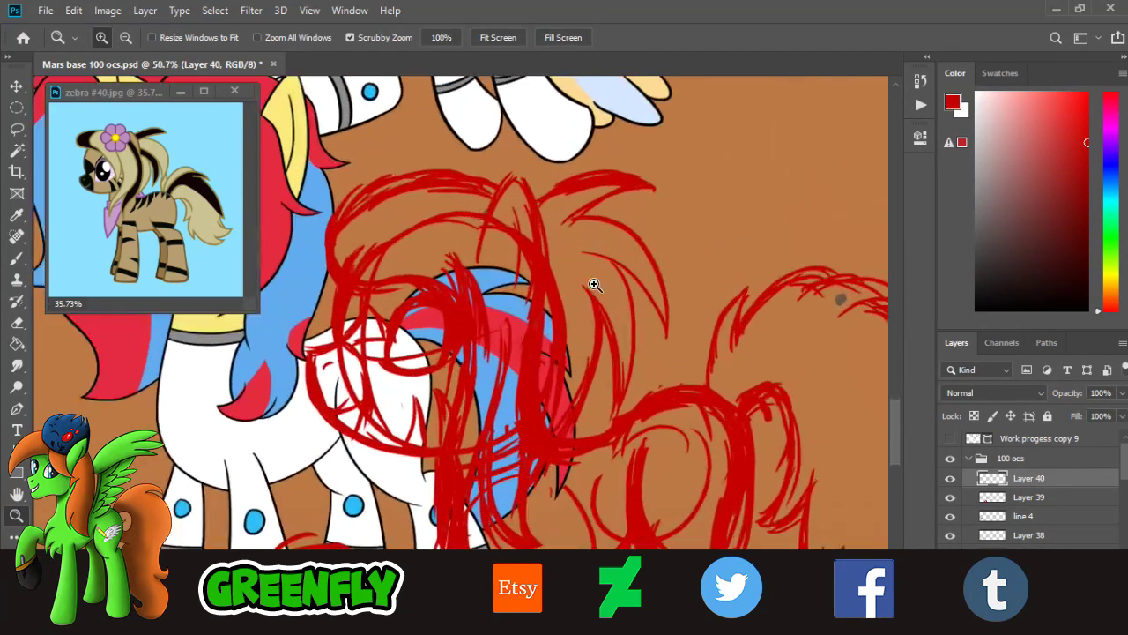
# - Try to sketch the hair flower on the forelock, with a small oval center and a rounded petal toward the ear
pyautogui.moveTo(495, 226); pyautogui.dragTo(543, 240)
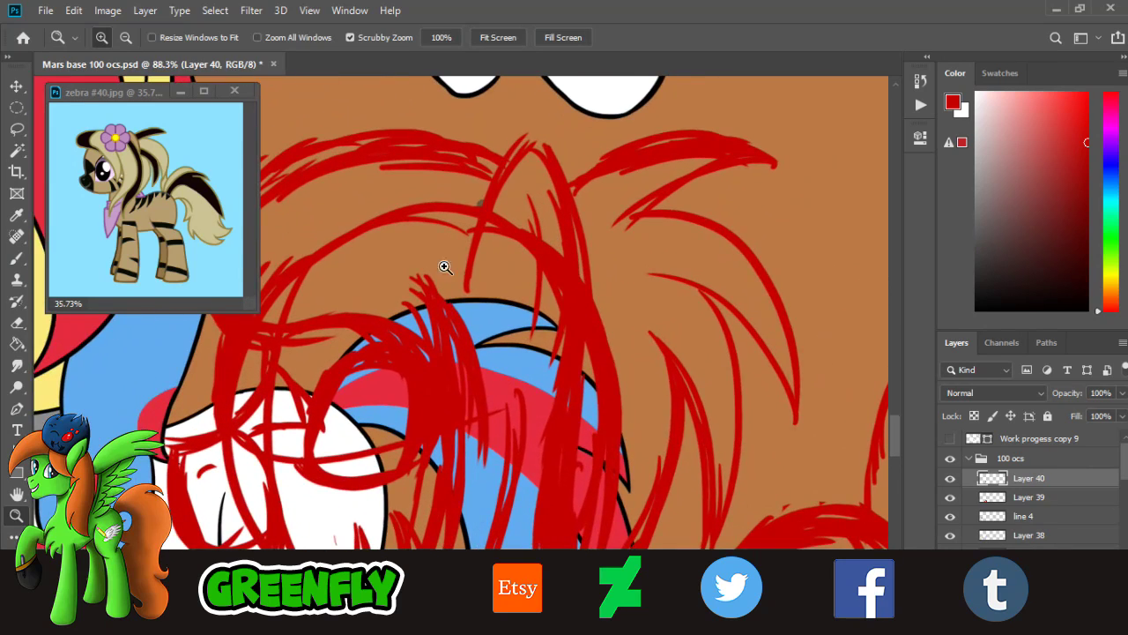
pyautogui.moveTo(599, 360); pyautogui.dragTo(565, 322)
pyautogui.moveTo(488, 298)
pyautogui.mouseDown()
pyautogui.moveTo(535, 313)
pyautogui.moveTo(547, 299)
pyautogui.moveTo(573, 338)
pyautogui.moveTo(564, 304)
pyautogui.mouseUp()
pyautogui.click(16, 257)
pyautogui.hotkey('ctrl', 'z')
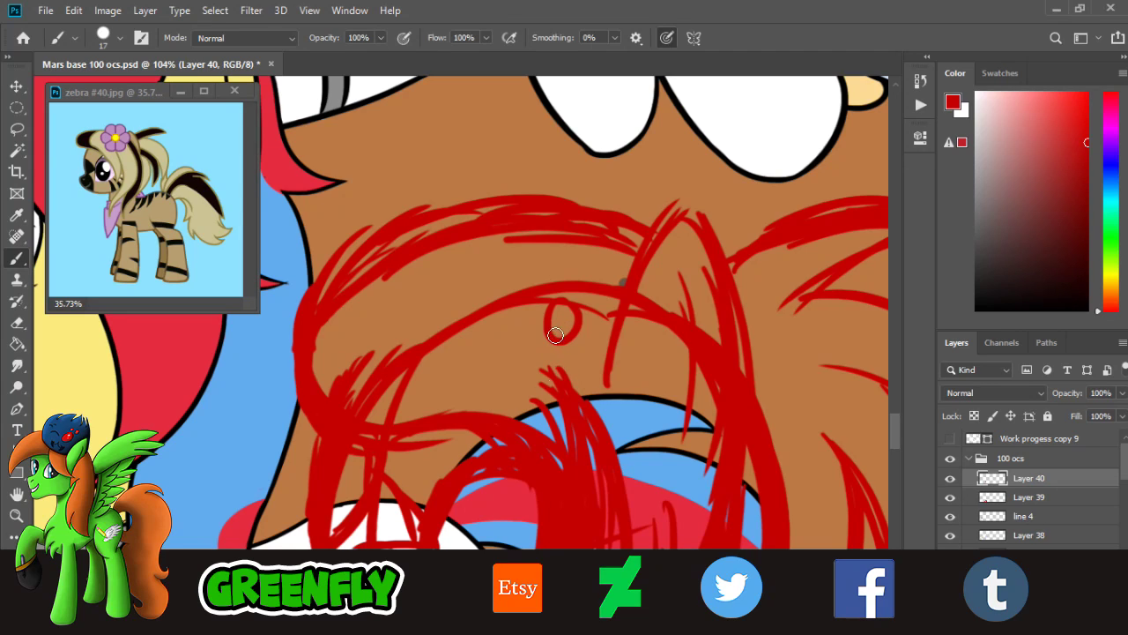
pyautogui.moveTo(557, 341); pyautogui.dragTo(548, 429)
pyautogui.moveTo(561, 361)
pyautogui.mouseDown()
pyautogui.moveTo(571, 453)
pyautogui.moveTo(559, 414)
pyautogui.moveTo(642, 451)
pyautogui.moveTo(579, 437)
pyautogui.moveTo(629, 460)
pyautogui.moveTo(575, 434)
pyautogui.moveTo(633, 398)
pyautogui.moveTo(626, 437)
pyautogui.moveTo(636, 374)
pyautogui.mouseUp()
pyautogui.moveTo(659, 429); pyautogui.dragTo(618, 341)
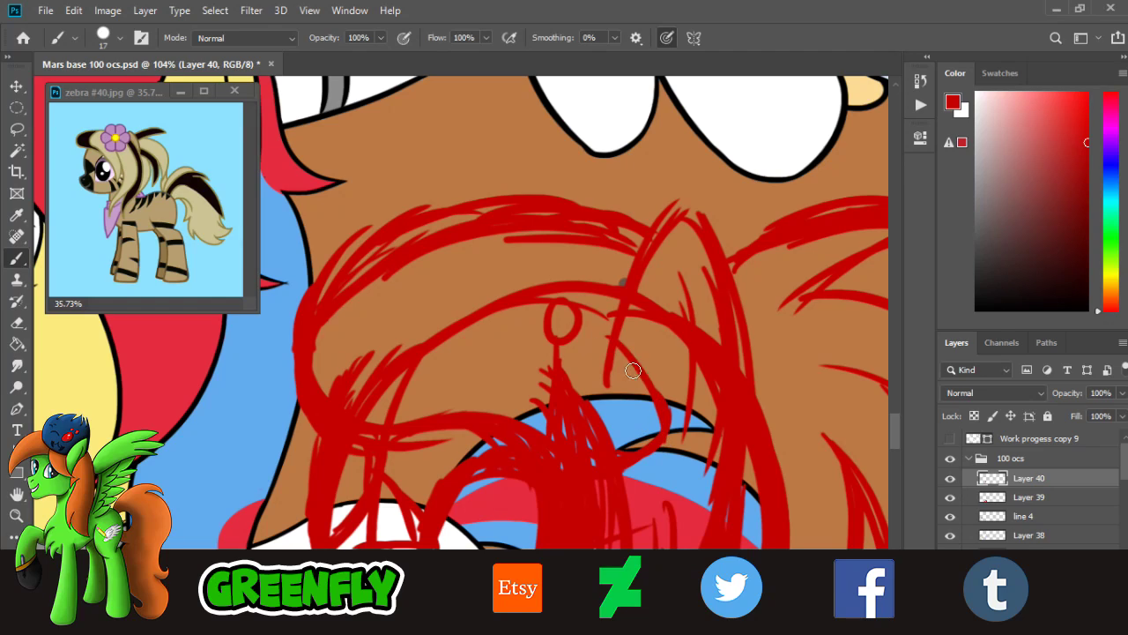
pyautogui.moveTo(651, 379)
pyautogui.mouseDown()
pyautogui.moveTo(612, 359)
pyautogui.moveTo(649, 390)
pyautogui.moveTo(579, 322)
pyautogui.mouseUp()
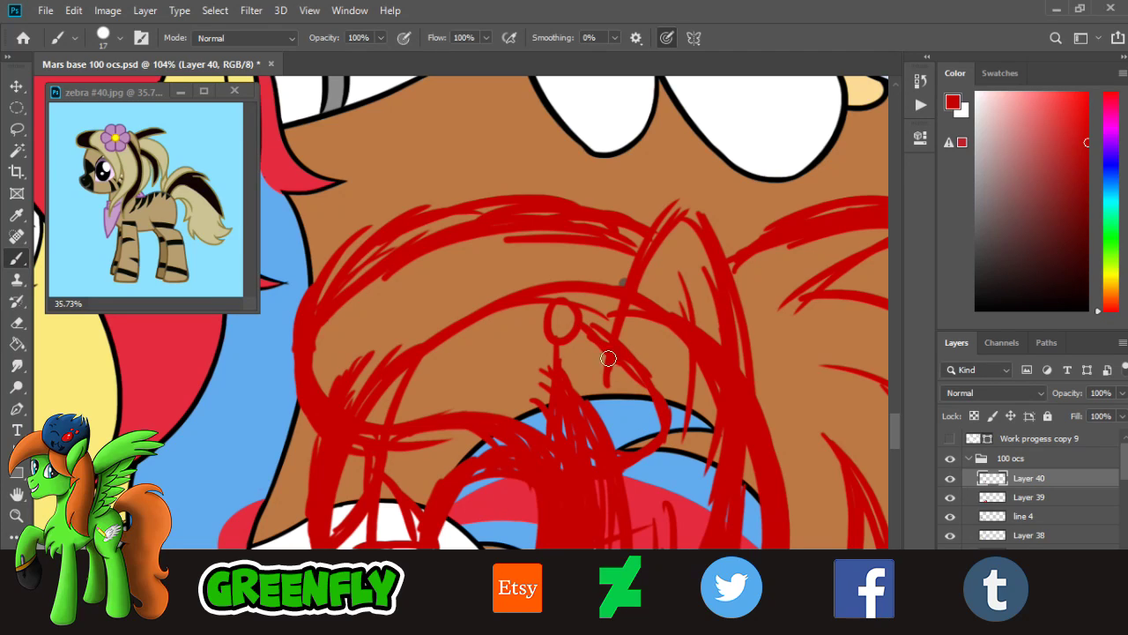
pyautogui.moveTo(621, 365); pyautogui.dragTo(580, 331)
# - Try to sketch the remaining flower petals around the center, on the forehead side, above it and over the ear
pyautogui.moveTo(481, 410); pyautogui.dragTo(545, 328)
pyautogui.moveTo(470, 408); pyautogui.dragTo(444, 357)
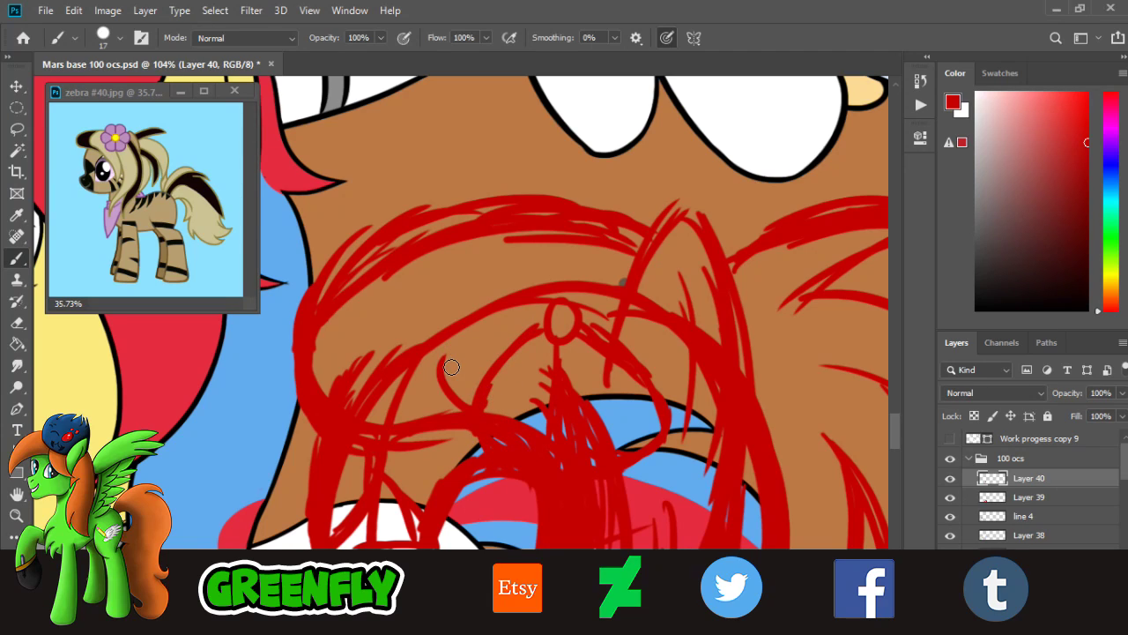
pyautogui.moveTo(464, 407)
pyautogui.mouseDown()
pyautogui.moveTo(453, 335)
pyautogui.moveTo(436, 319)
pyautogui.moveTo(459, 398)
pyautogui.moveTo(436, 306)
pyautogui.moveTo(517, 295)
pyautogui.mouseUp()
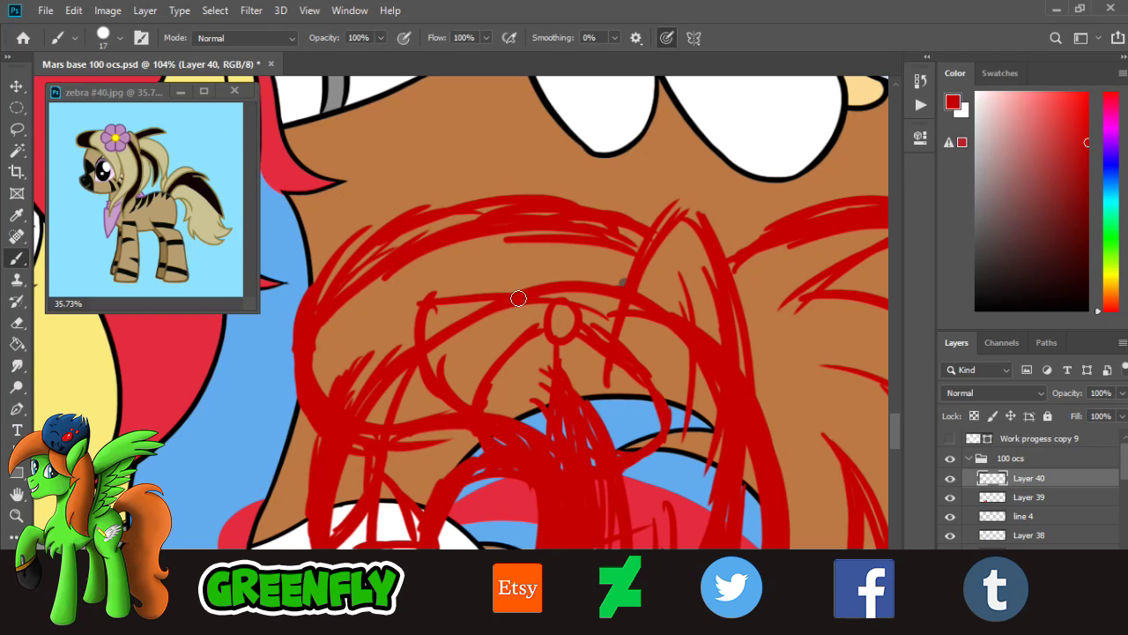
pyautogui.moveTo(448, 291); pyautogui.dragTo(524, 303)
pyautogui.moveTo(437, 301)
pyautogui.mouseDown()
pyautogui.moveTo(508, 212)
pyautogui.moveTo(442, 264)
pyautogui.moveTo(529, 207)
pyautogui.moveTo(524, 228)
pyautogui.moveTo(502, 202)
pyautogui.moveTo(547, 280)
pyautogui.mouseUp()
pyautogui.moveTo(540, 240); pyautogui.dragTo(550, 283)
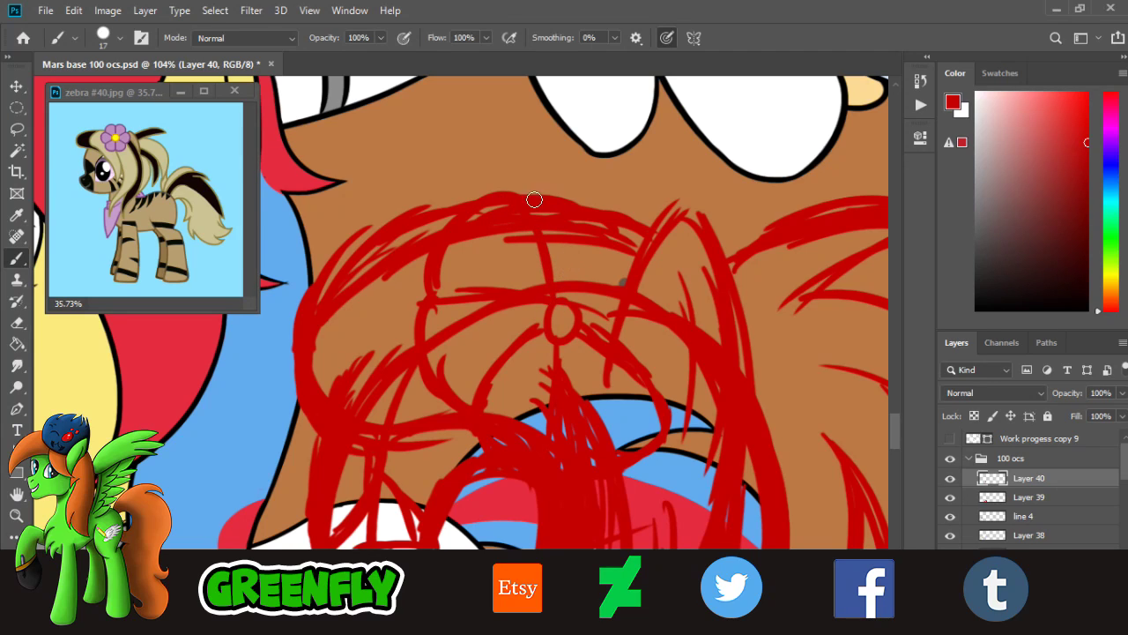
pyautogui.moveTo(534, 196)
pyautogui.mouseDown()
pyautogui.moveTo(598, 208)
pyautogui.moveTo(622, 256)
pyautogui.moveTo(608, 284)
pyautogui.moveTo(576, 298)
pyautogui.moveTo(649, 279)
pyautogui.mouseUp()
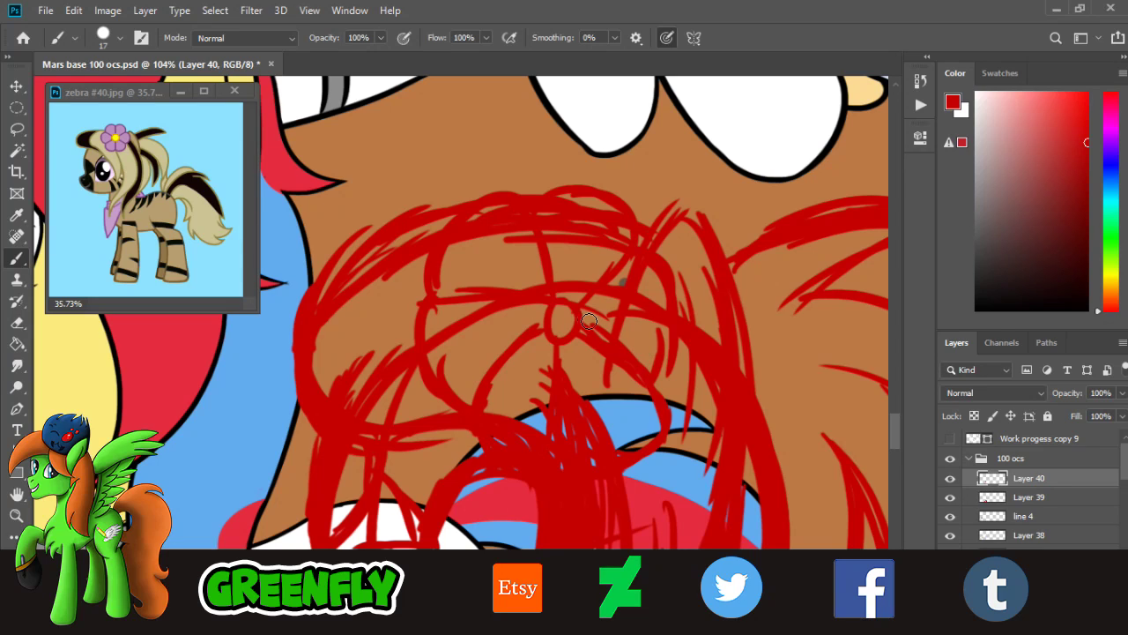
# - Undo the entire flower sketch on the forelock, including its petals and oval center
pyautogui.click(16, 519)
pyautogui.moveTo(590, 326); pyautogui.dragTo(468, 312)
pyautogui.moveTo(602, 351); pyautogui.dragTo(651, 356)
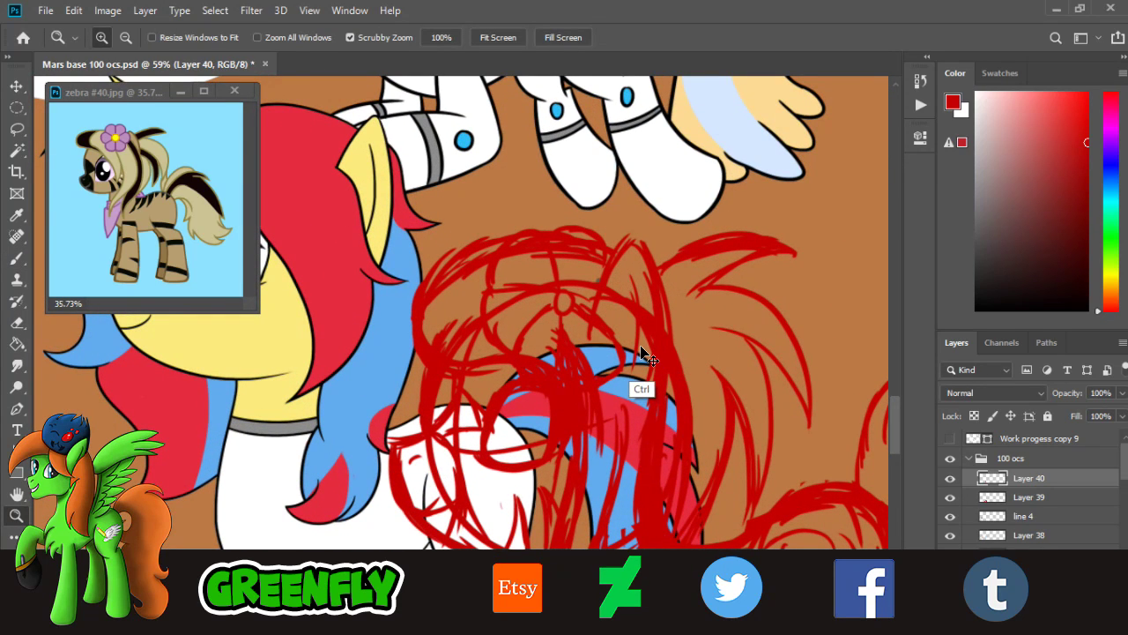
pyautogui.hotkey('ctrl', 'z')
pyautogui.hotkey('ctrl', 'z')
pyautogui.hotkey('ctrl', 'z')
pyautogui.hotkey('ctrl', 'z')
pyautogui.hotkey('ctrl', 'z')
pyautogui.hotkey('ctrl', 'z')
pyautogui.hotkey('ctrl', 'z')
pyautogui.hotkey('ctrl', 'z')
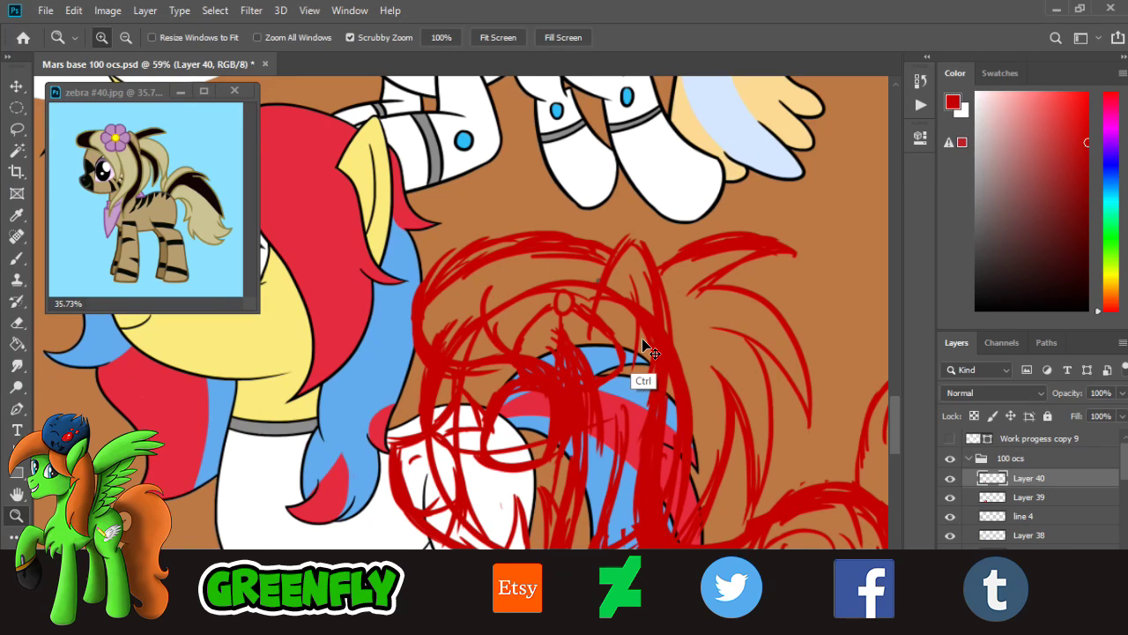
pyautogui.hotkey('ctrl', 'z')
pyautogui.hotkey('ctrl', 'z')
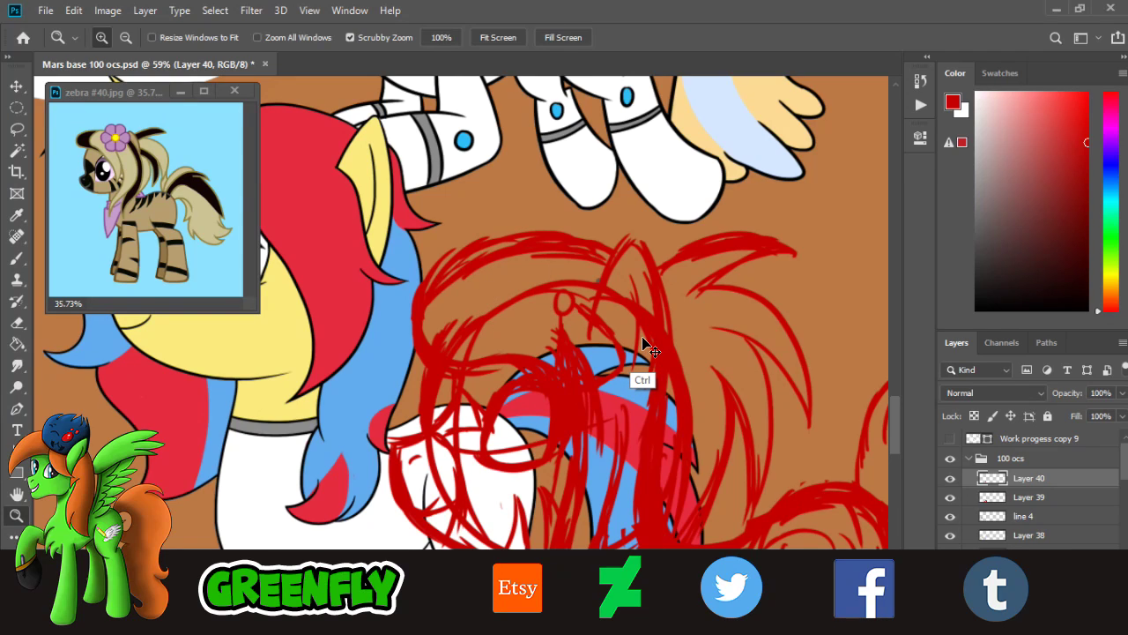
pyautogui.hotkey('ctrl', 'z')
pyautogui.hotkey('ctrl', 'z')
pyautogui.hotkey('ctrl', 'z')
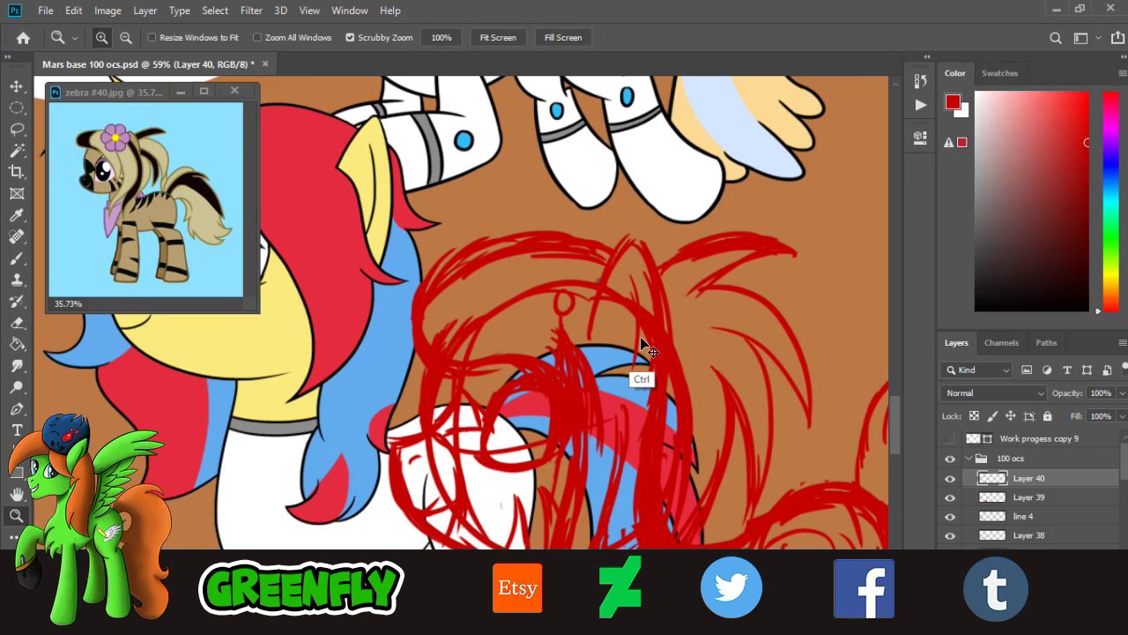
pyautogui.hotkey('ctrl', 'z')
pyautogui.hotkey('ctrl', 'z')
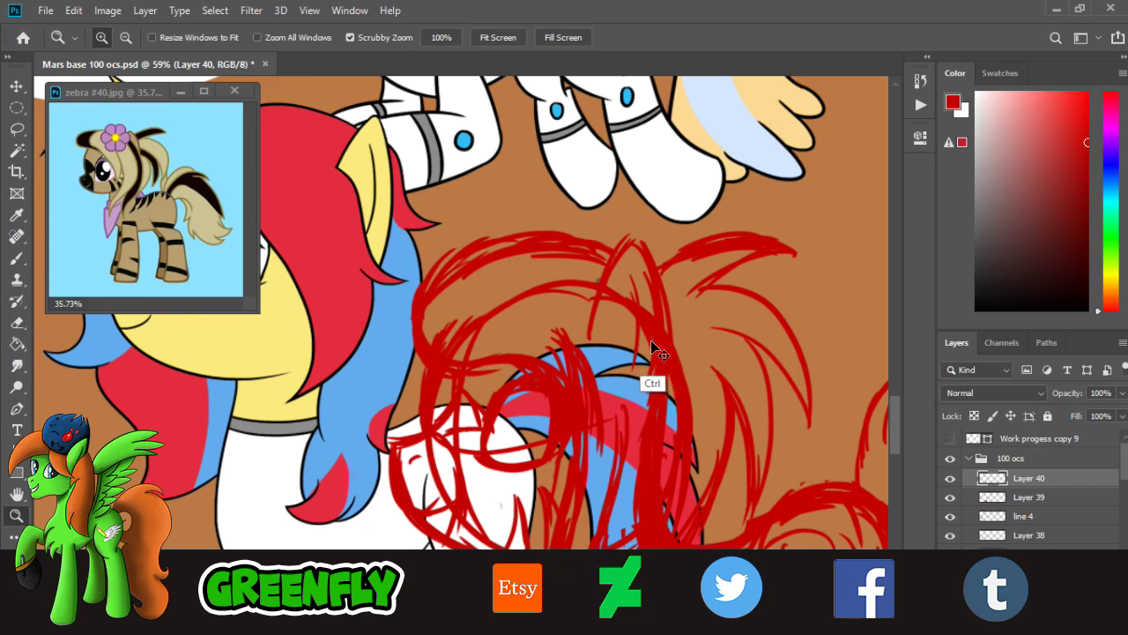
# - Merge the zebra sketch on Layer 40 down into Layer 39, and add a new empty layer above it
pyautogui.hotkey('ctrl', '0')
pyautogui.click(950, 477)
pyautogui.click(952, 480)
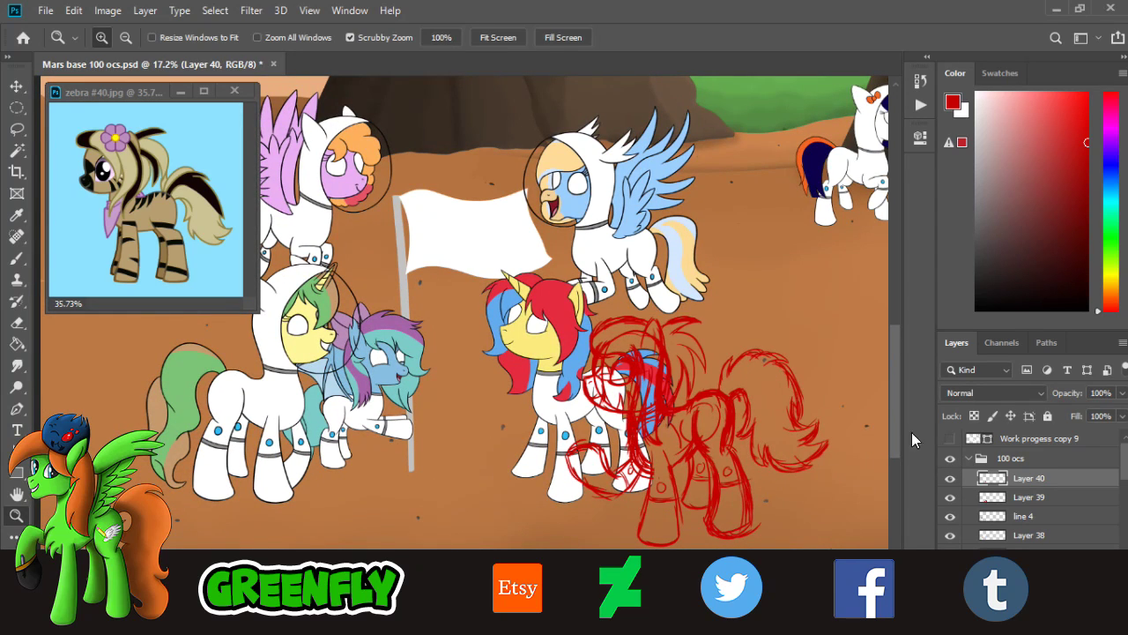
pyautogui.rightClick(1020, 479)
pyautogui.click(852, 494)
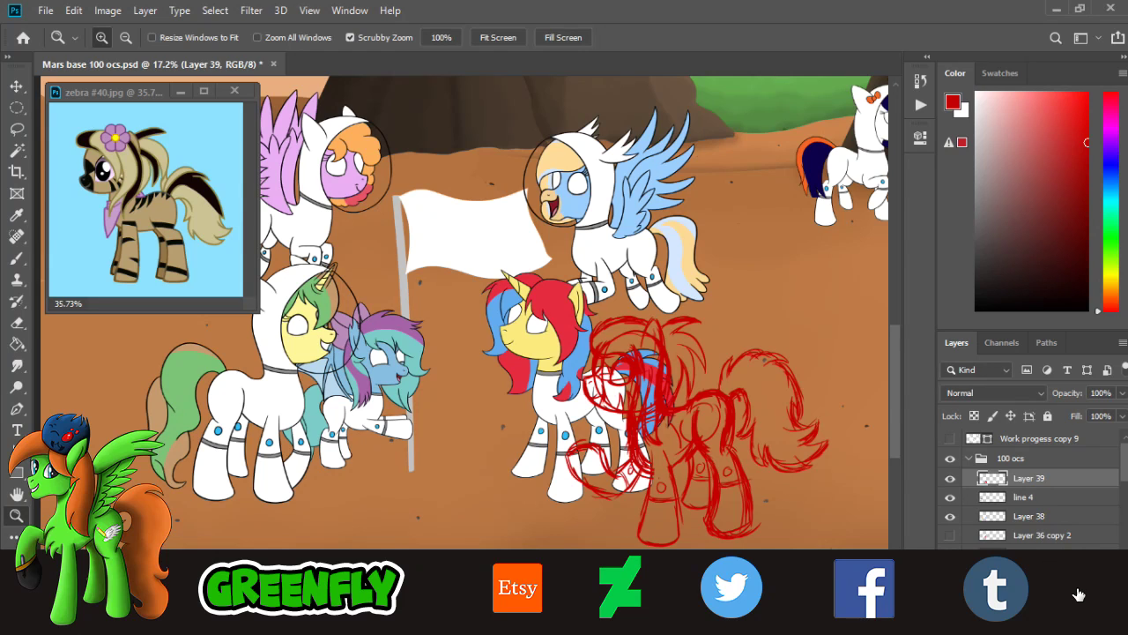
pyautogui.click(1078, 590)
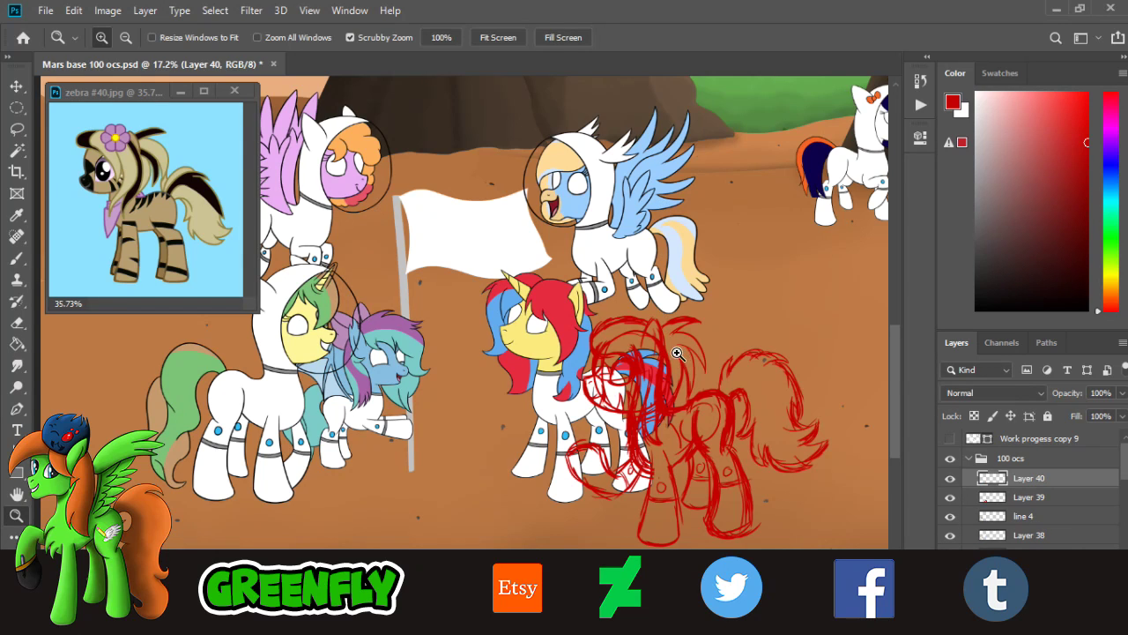
# - Try to sketch a small round center for the hair flower on the forelock, in front of the ear
pyautogui.moveTo(677, 355); pyautogui.dragTo(760, 376)
pyautogui.moveTo(553, 305); pyautogui.dragTo(622, 310)
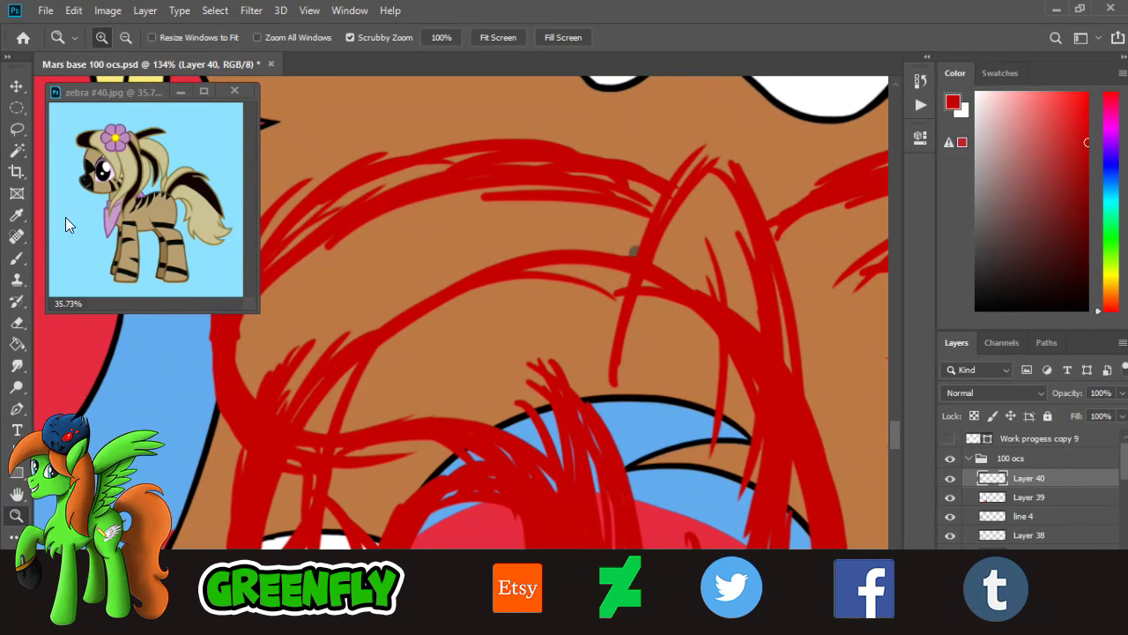
pyautogui.click(17, 257)
pyautogui.moveTo(540, 280)
pyautogui.mouseDown()
pyautogui.moveTo(576, 306)
pyautogui.moveTo(534, 328)
pyautogui.moveTo(564, 322)
pyautogui.mouseUp()
pyautogui.hotkey('ctrl', 'z')
pyautogui.hotkey('ctrl', 'z')
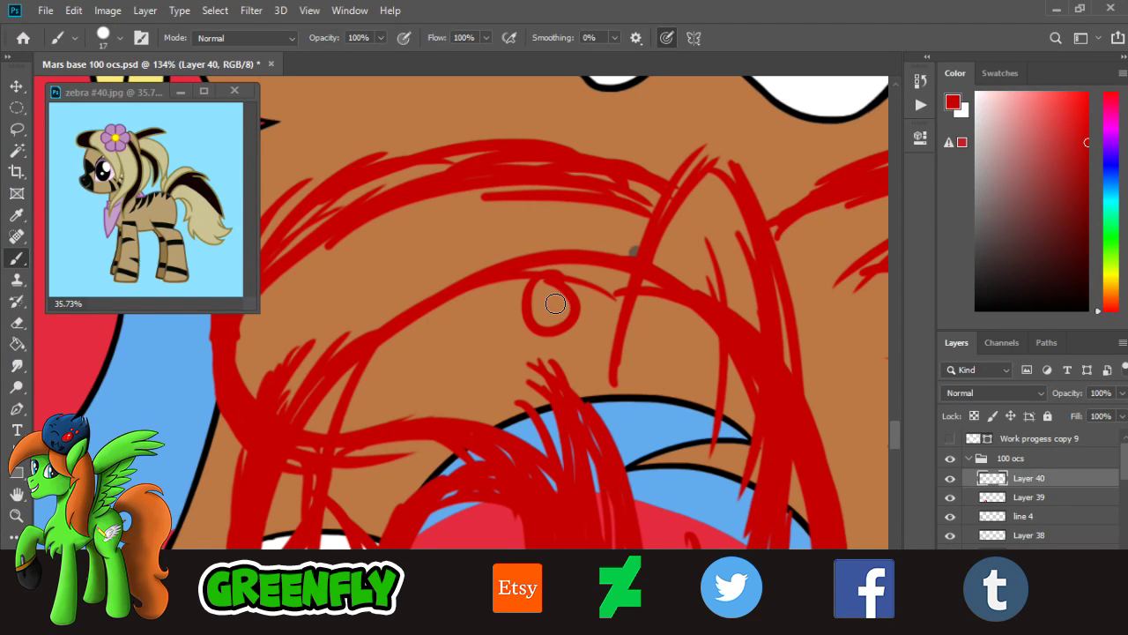
pyautogui.hotkey('ctrl', 'z')
pyautogui.hotkey('ctrl', 'z')
# - Examine the zebra sketch from several distances and compare its head and placement with the helmeted characters nearby
pyautogui.moveTo(648, 328)
pyautogui.mouseDown()
pyautogui.moveTo(615, 315)
pyautogui.moveTo(647, 343)
pyautogui.mouseUp()
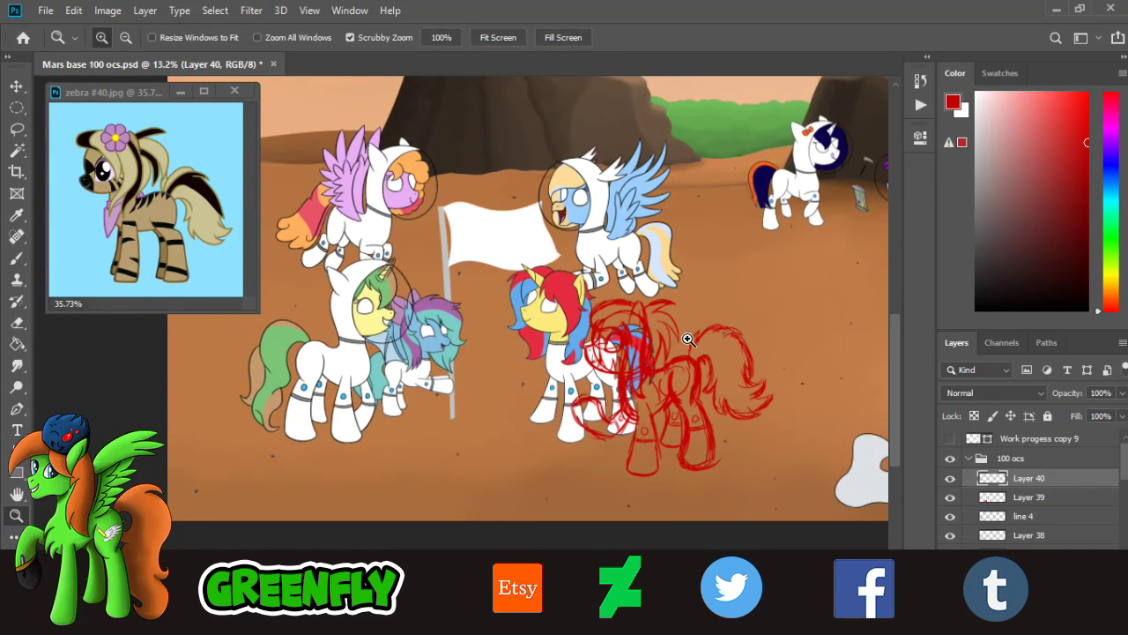
pyautogui.scroll(3, 687, 339)
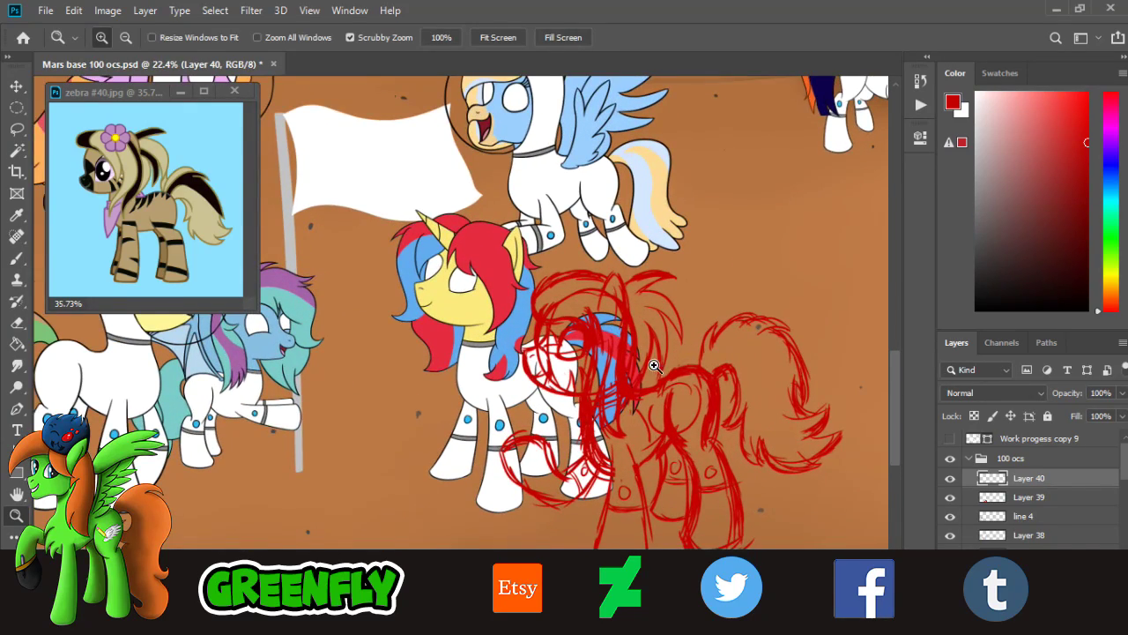
pyautogui.moveTo(654, 365); pyautogui.dragTo(682, 378)
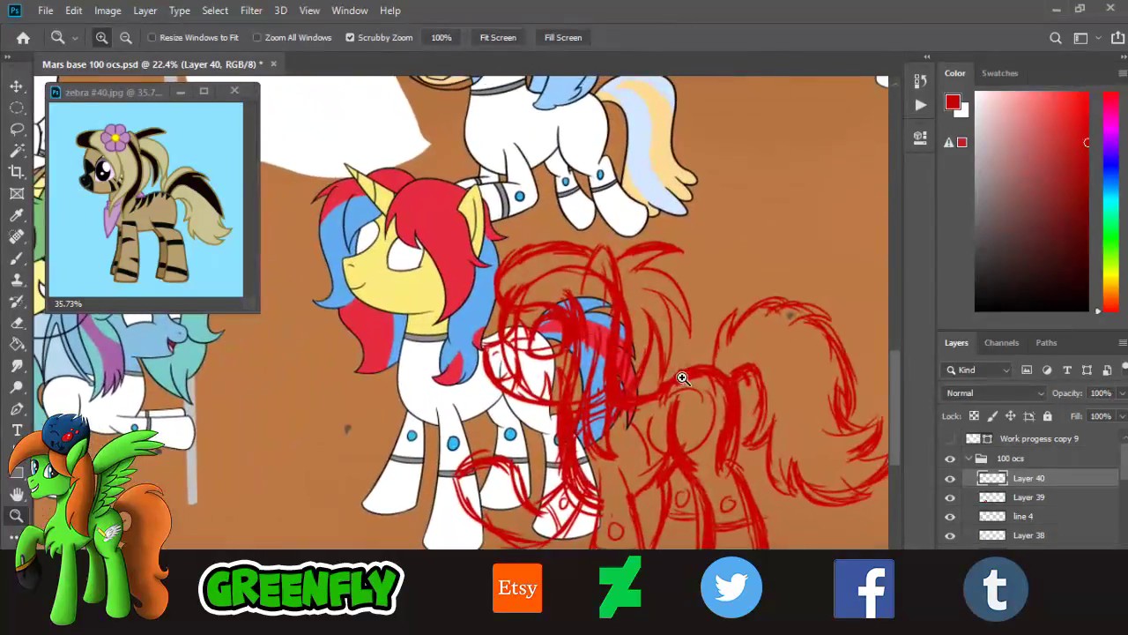
pyautogui.scroll(-3, 682, 377)
pyautogui.scroll(3, 670, 388)
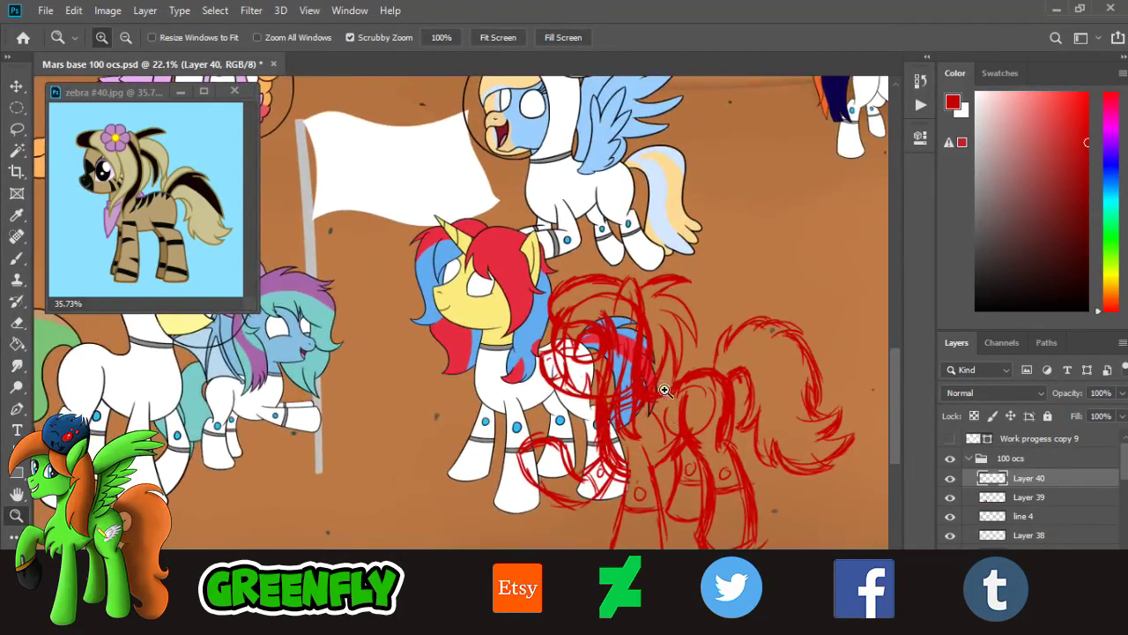
pyautogui.scroll(1, 670, 390)
pyautogui.scroll(1, 680, 371)
pyautogui.scroll(-5, 683, 375)
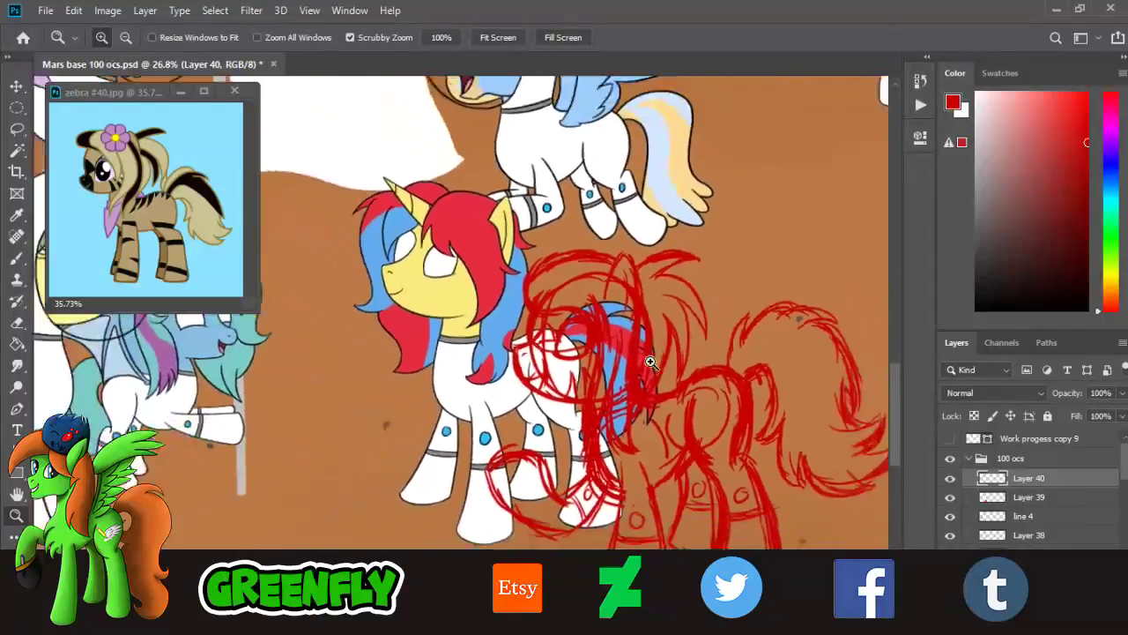
pyautogui.scroll(1, 697, 386)
pyautogui.scroll(-1, 697, 386)
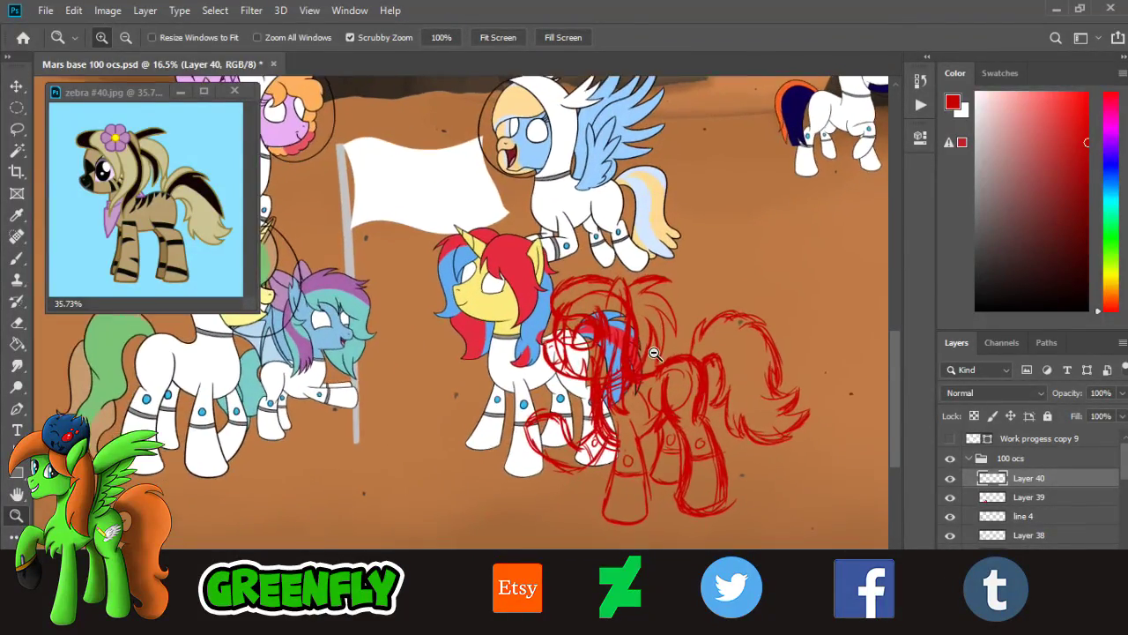
pyautogui.scroll(2, 621, 359)
pyautogui.scroll(3, 621, 360)
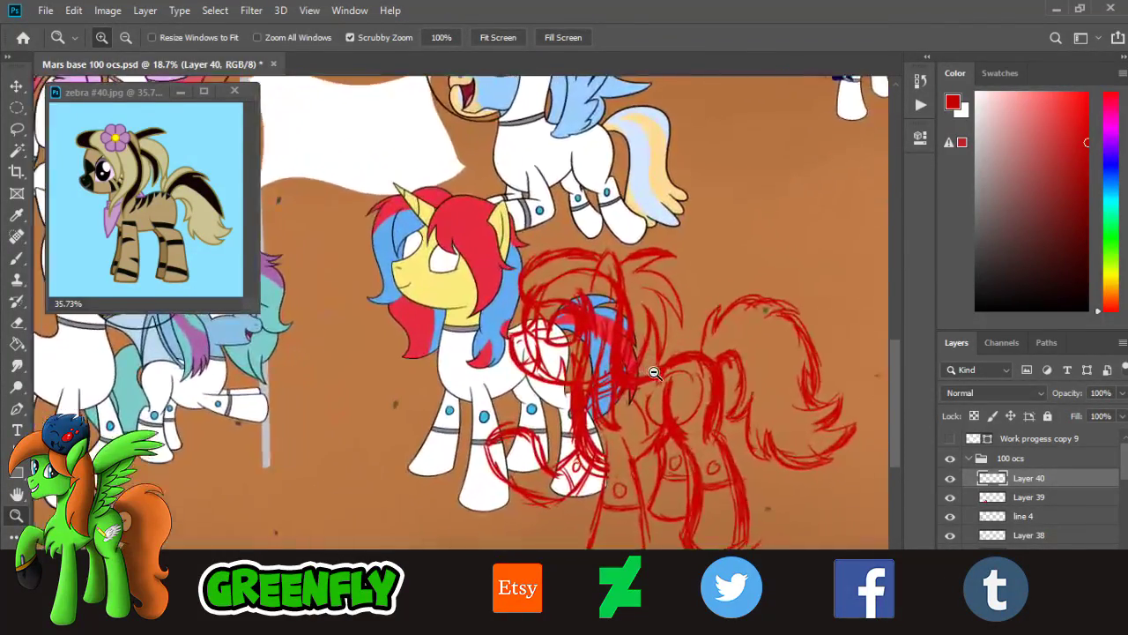
pyautogui.scroll(1, 566, 314)
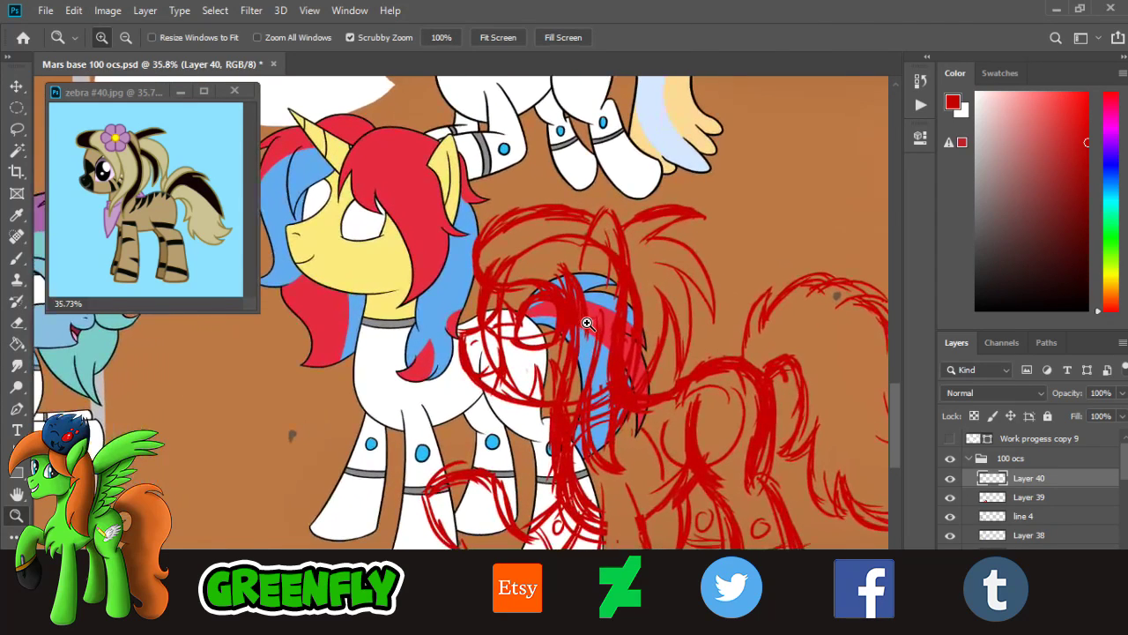
# - Sketch long hair strands on the new layer, falling from the crown across the forelock and past the eye
pyautogui.click(15, 260)
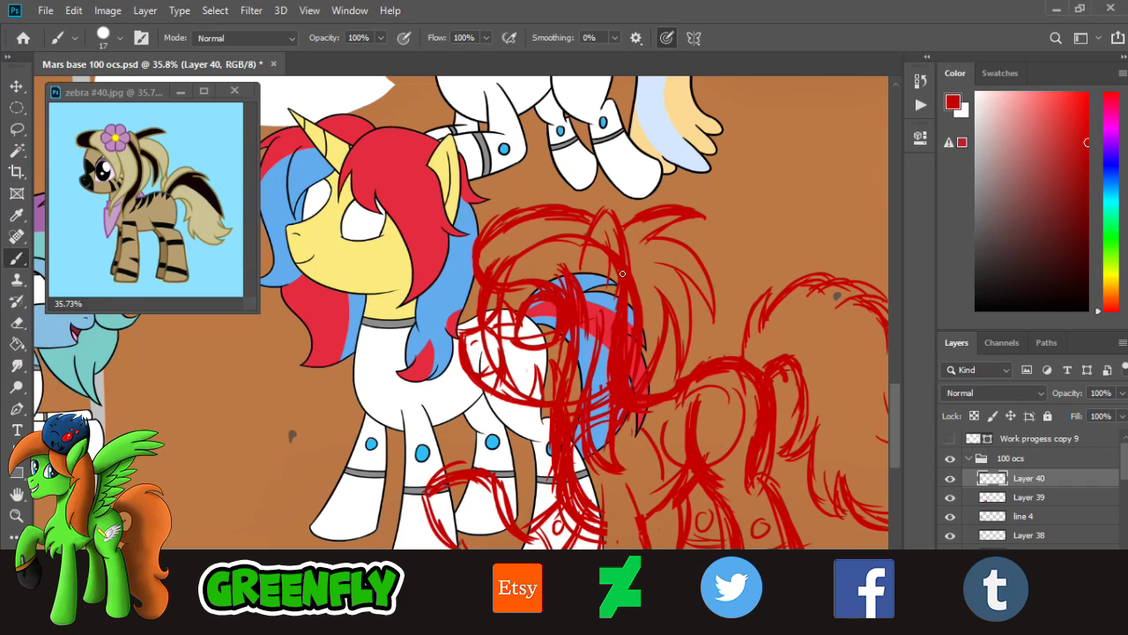
pyautogui.moveTo(437, 597)
pyautogui.mouseDown()
pyautogui.moveTo(402, 599)
pyautogui.moveTo(451, 604)
pyautogui.mouseUp()
pyautogui.hscroll(-2, 449, 610)
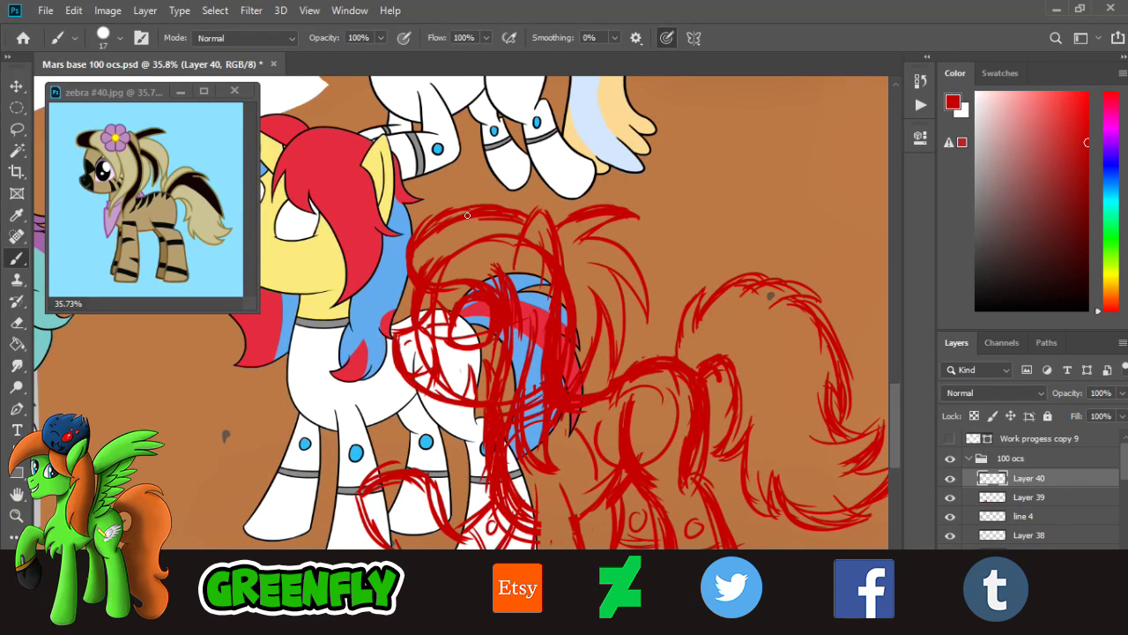
pyautogui.moveTo(467, 215); pyautogui.dragTo(485, 295)
pyautogui.moveTo(463, 220); pyautogui.dragTo(516, 357)
pyautogui.moveTo(497, 243)
pyautogui.mouseDown()
pyautogui.moveTo(522, 388)
pyautogui.moveTo(518, 325)
pyautogui.mouseUp()
# - Sketch the front and lower curve of a large round helmet around the zebra's face, from the crown to below the chin
pyautogui.moveTo(452, 215)
pyautogui.mouseDown()
pyautogui.moveTo(388, 232)
pyautogui.moveTo(402, 304)
pyautogui.mouseUp()
pyautogui.moveTo(432, 213)
pyautogui.mouseDown()
pyautogui.moveTo(354, 365)
pyautogui.moveTo(365, 342)
pyautogui.mouseUp()
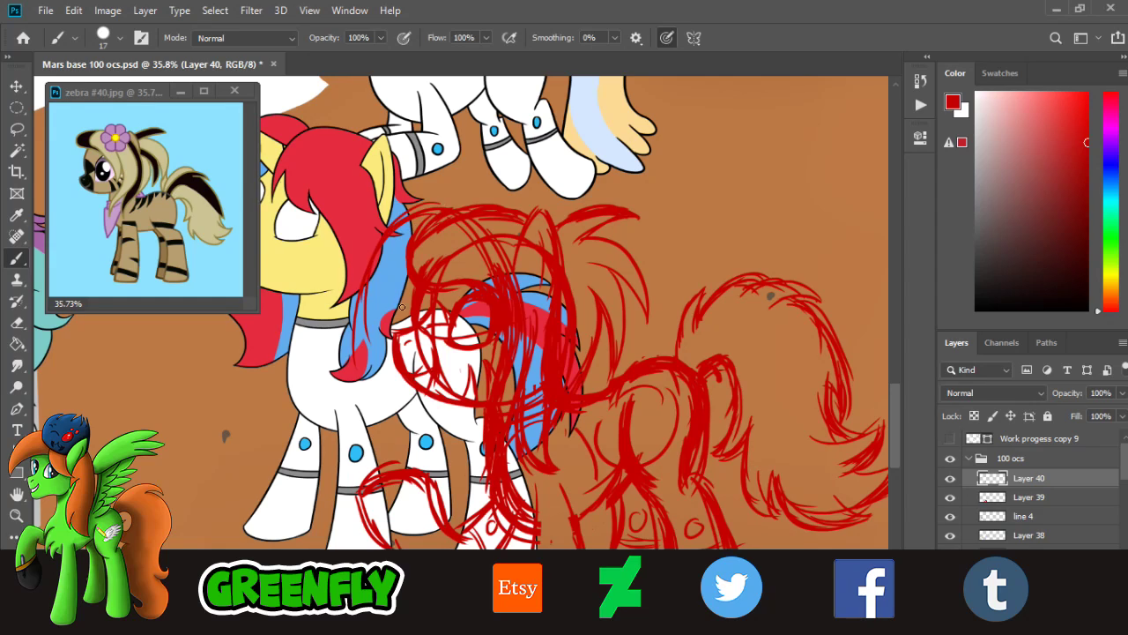
pyautogui.moveTo(388, 239); pyautogui.dragTo(350, 403)
pyautogui.moveTo(369, 284); pyautogui.dragTo(360, 397)
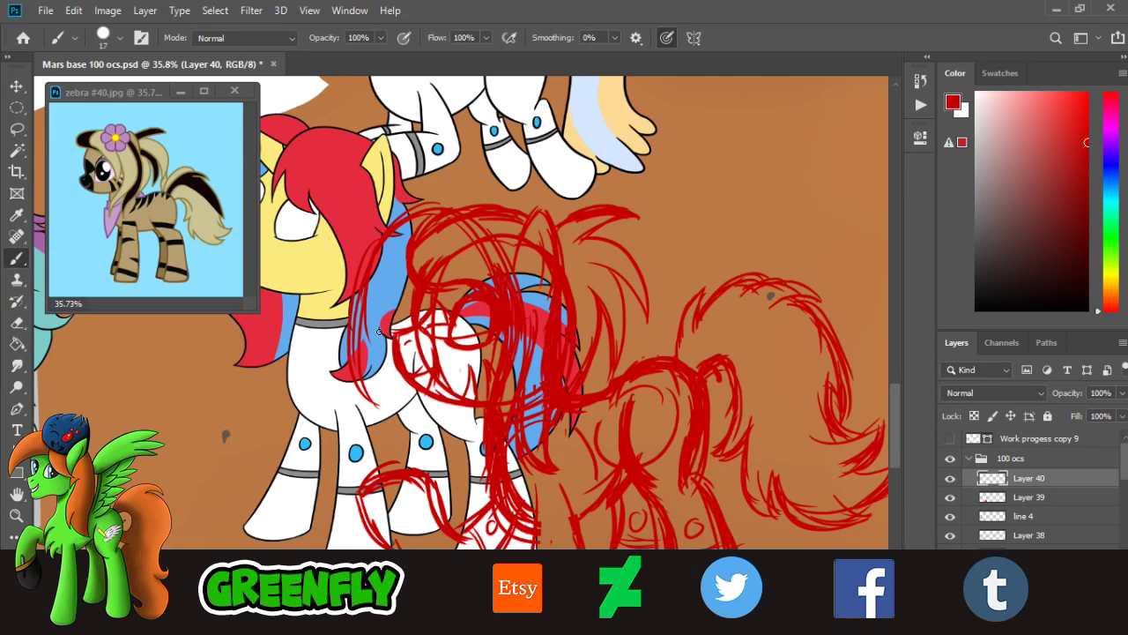
pyautogui.moveTo(368, 259); pyautogui.dragTo(388, 414)
pyautogui.moveTo(368, 315); pyautogui.dragTo(441, 428)
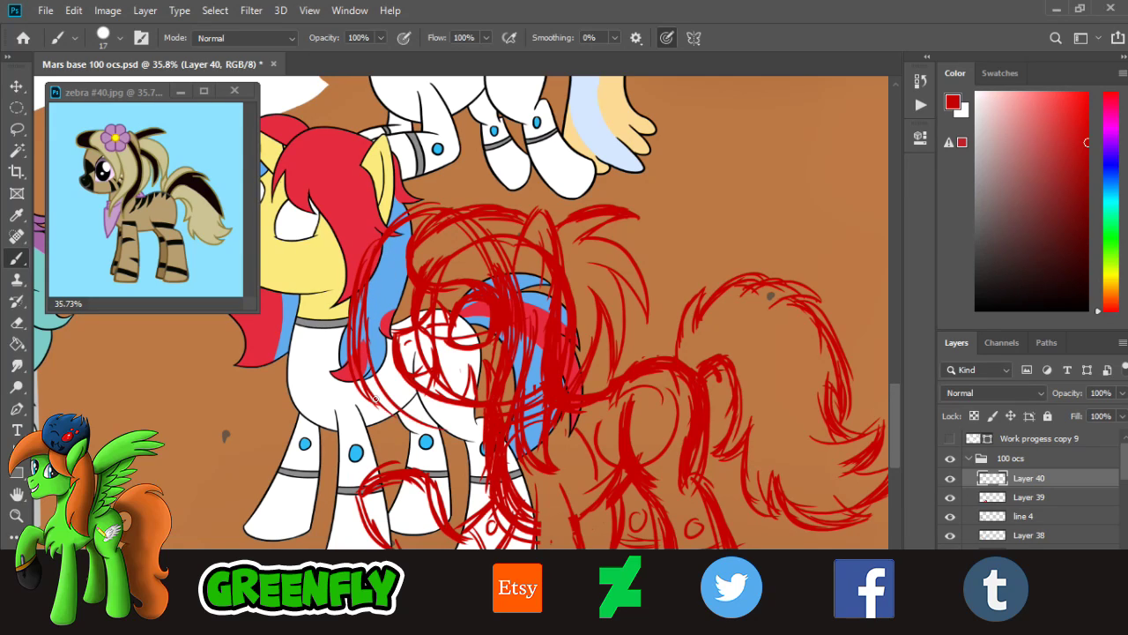
pyautogui.moveTo(375, 398); pyautogui.dragTo(485, 431)
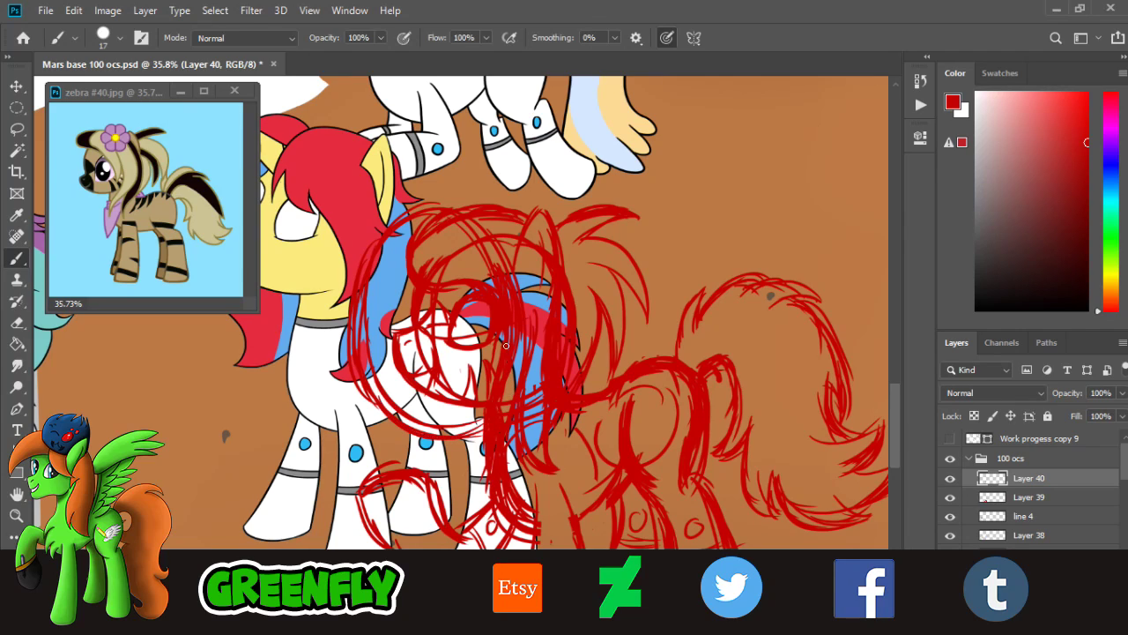
# - Extend the round helmet outline over the top of the head to the ear and down behind it
pyautogui.moveTo(414, 221)
pyautogui.mouseDown()
pyautogui.moveTo(480, 212)
pyautogui.moveTo(427, 202)
pyautogui.moveTo(539, 205)
pyautogui.mouseUp()
pyautogui.moveTo(436, 196)
pyautogui.mouseDown()
pyautogui.moveTo(541, 208)
pyautogui.moveTo(538, 227)
pyautogui.mouseUp()
pyautogui.moveTo(449, 205); pyautogui.dragTo(525, 207)
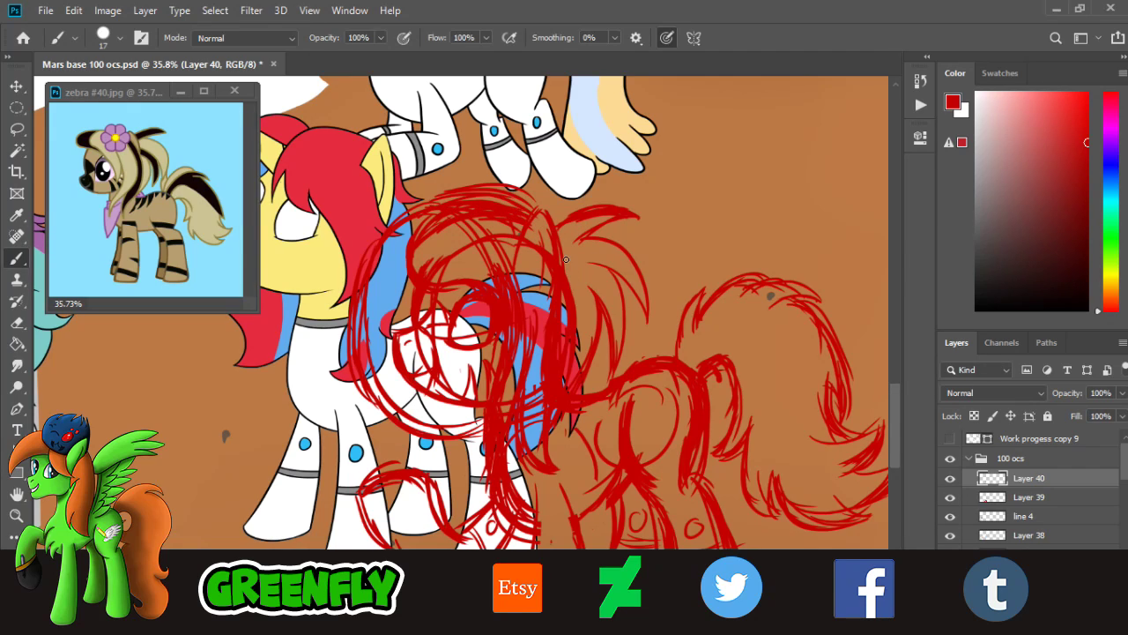
pyautogui.moveTo(566, 259); pyautogui.dragTo(580, 347)
# - Add a short sketch stroke to the front of the forelock, just above the zebra's face
pyautogui.moveTo(898, 416)
pyautogui.mouseDown()
pyautogui.moveTo(897, 430)
pyautogui.moveTo(897, 419)
pyautogui.mouseUp()
pyautogui.press('z')
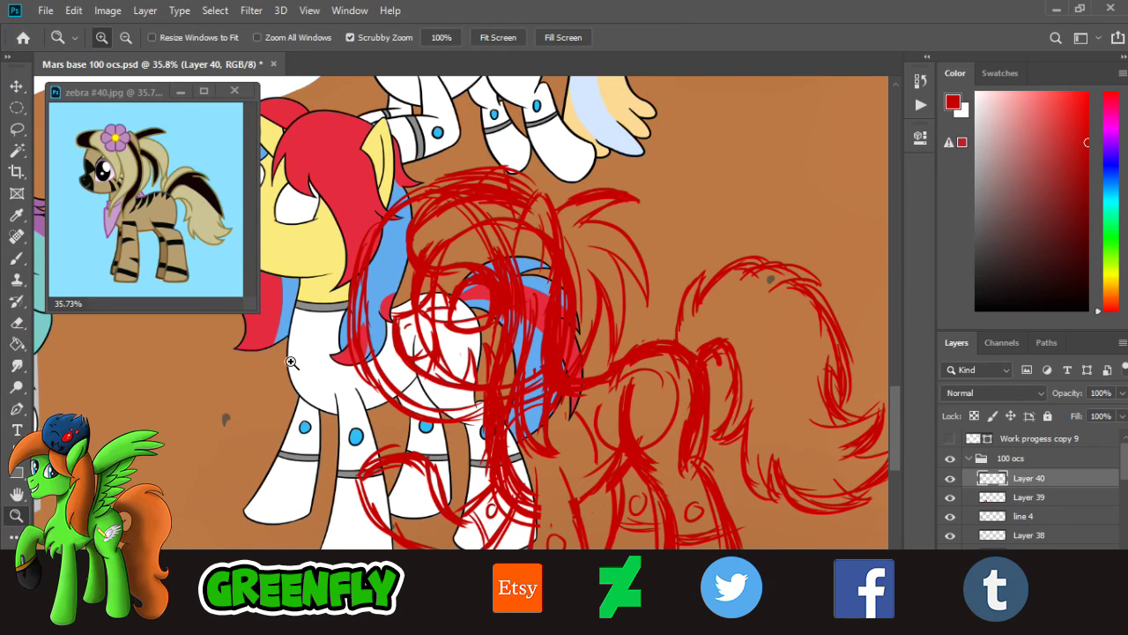
pyautogui.moveTo(653, 322); pyautogui.dragTo(631, 317)
pyautogui.moveTo(653, 356)
pyautogui.mouseDown()
pyautogui.moveTo(764, 415)
pyautogui.moveTo(639, 352)
pyautogui.moveTo(737, 261)
pyautogui.mouseUp()
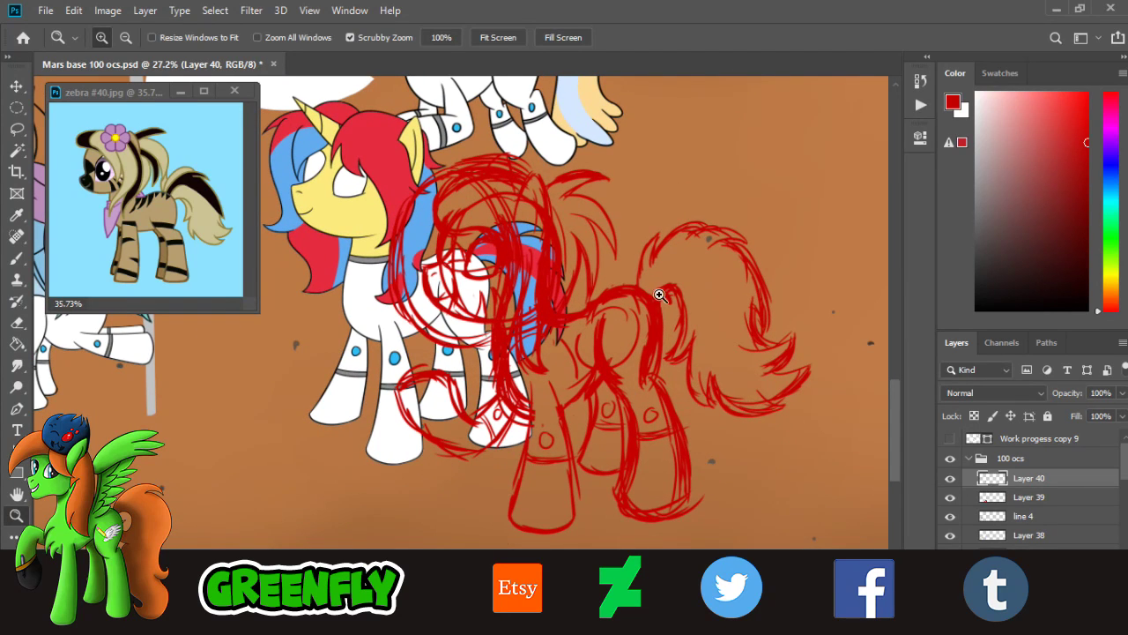
pyautogui.moveTo(648, 346); pyautogui.dragTo(664, 261)
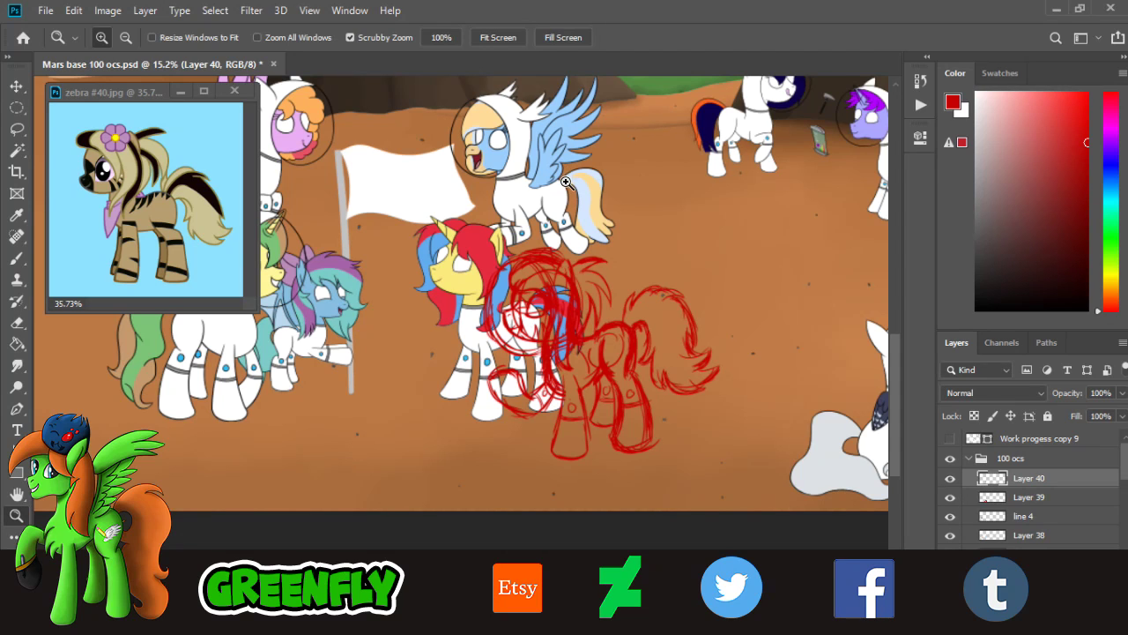
pyautogui.moveTo(621, 405); pyautogui.dragTo(651, 411)
pyautogui.moveTo(579, 363)
pyautogui.mouseDown()
pyautogui.moveTo(616, 369)
pyautogui.moveTo(582, 335)
pyautogui.moveTo(636, 342)
pyautogui.moveTo(604, 327)
pyautogui.moveTo(609, 345)
pyautogui.moveTo(580, 319)
pyautogui.moveTo(604, 321)
pyautogui.mouseUp()
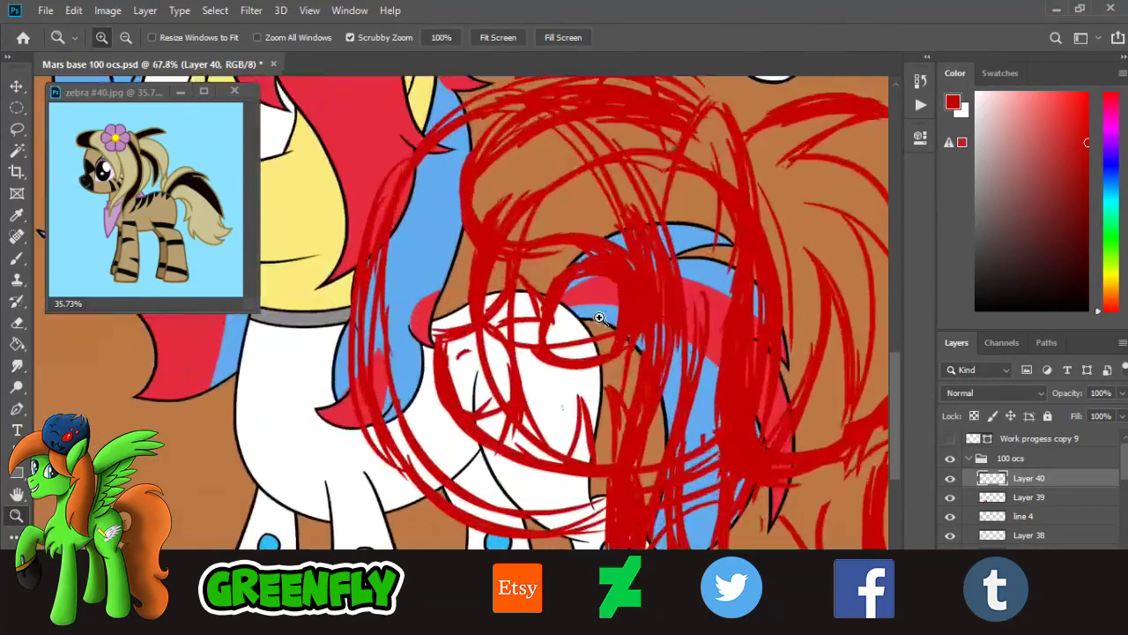
pyautogui.click(24, 254)
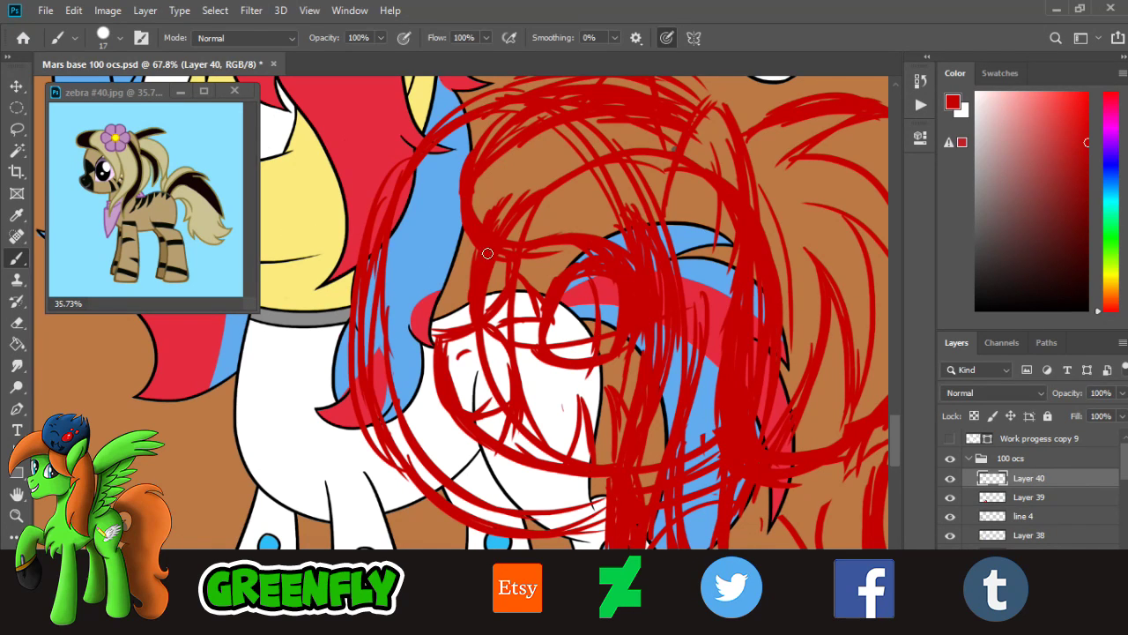
pyautogui.moveTo(500, 262); pyautogui.dragTo(495, 299)
# - Merge the helmet sketch on Layer 40 down into Layer 39 and set the merged layer's opacity to 72%
pyautogui.click(20, 516)
pyautogui.moveTo(564, 336); pyautogui.dragTo(379, 310)
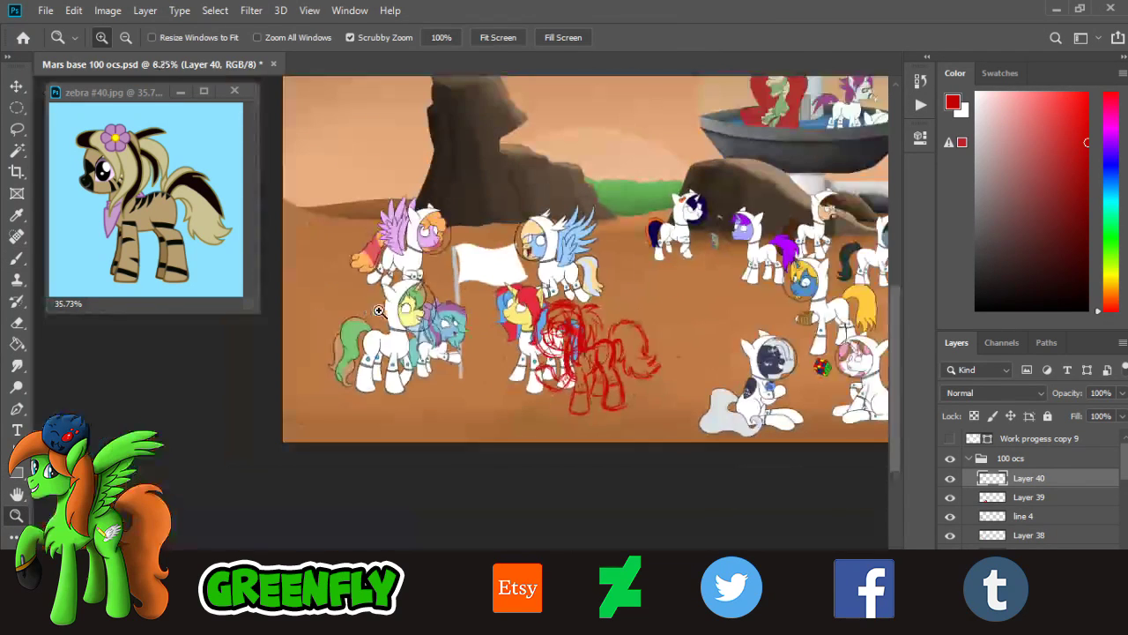
pyautogui.moveTo(622, 377); pyautogui.dragTo(661, 374)
pyautogui.moveTo(550, 365)
pyautogui.mouseDown()
pyautogui.moveTo(589, 362)
pyautogui.moveTo(557, 362)
pyautogui.moveTo(578, 333)
pyautogui.moveTo(573, 344)
pyautogui.mouseUp()
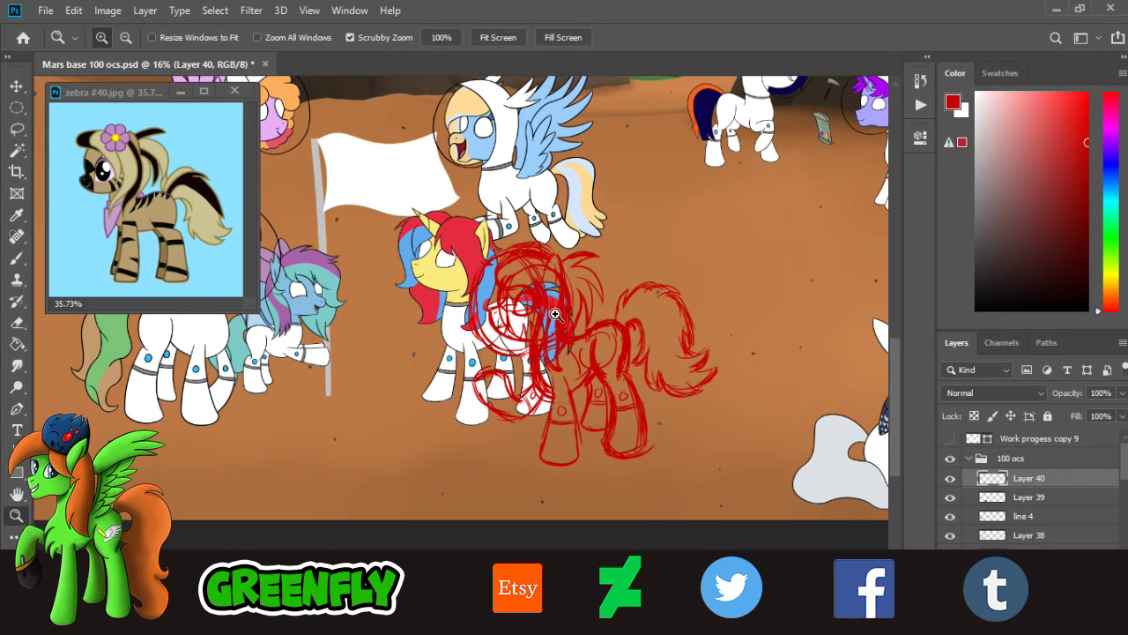
pyautogui.click(950, 478)
pyautogui.click(951, 479)
pyautogui.rightClick(1020, 487)
pyautogui.click(898, 491)
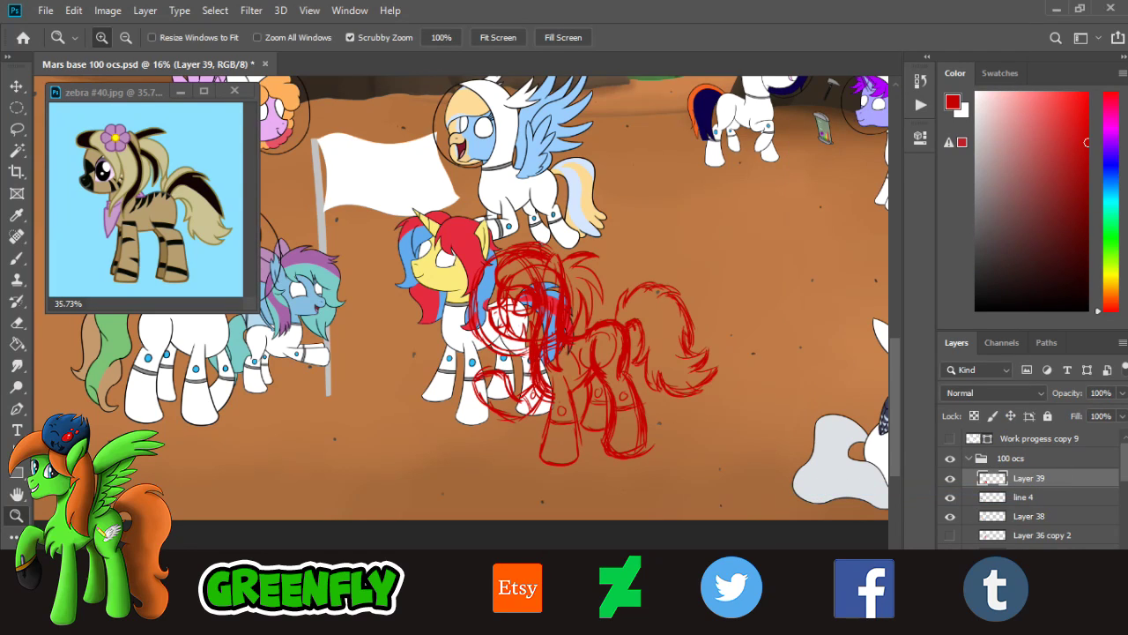
pyautogui.click(1122, 393)
pyautogui.moveTo(1118, 412); pyautogui.dragTo(1100, 416)
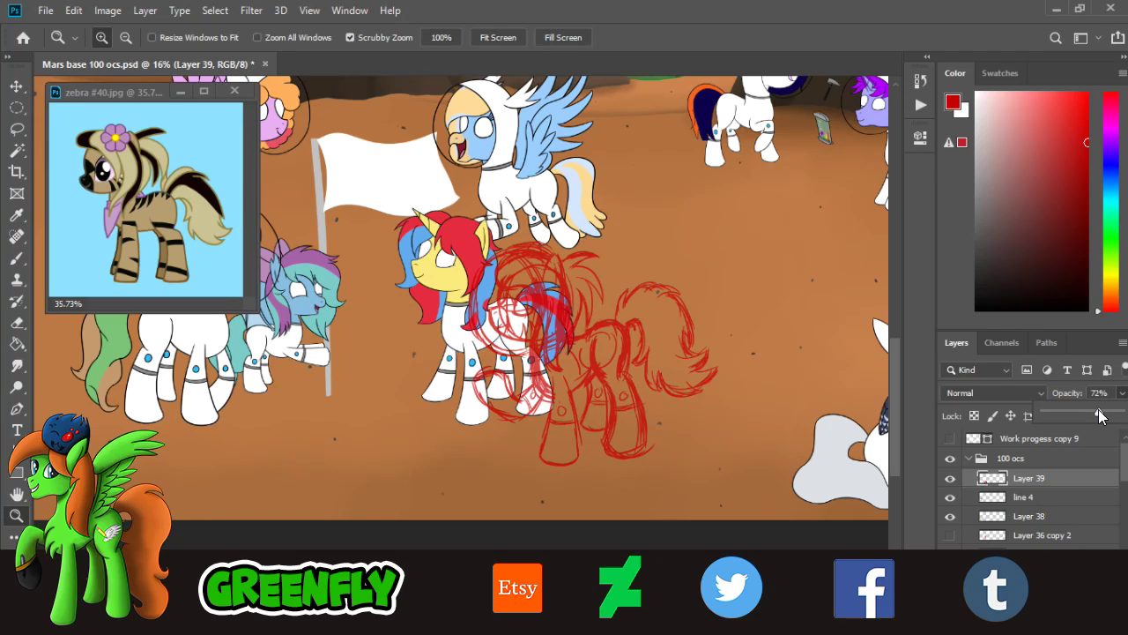
# - Check which characters Layer 38 and line 4 contain by toggling their visibility, leaving both shown and line 4 selected
pyautogui.click(950, 517)
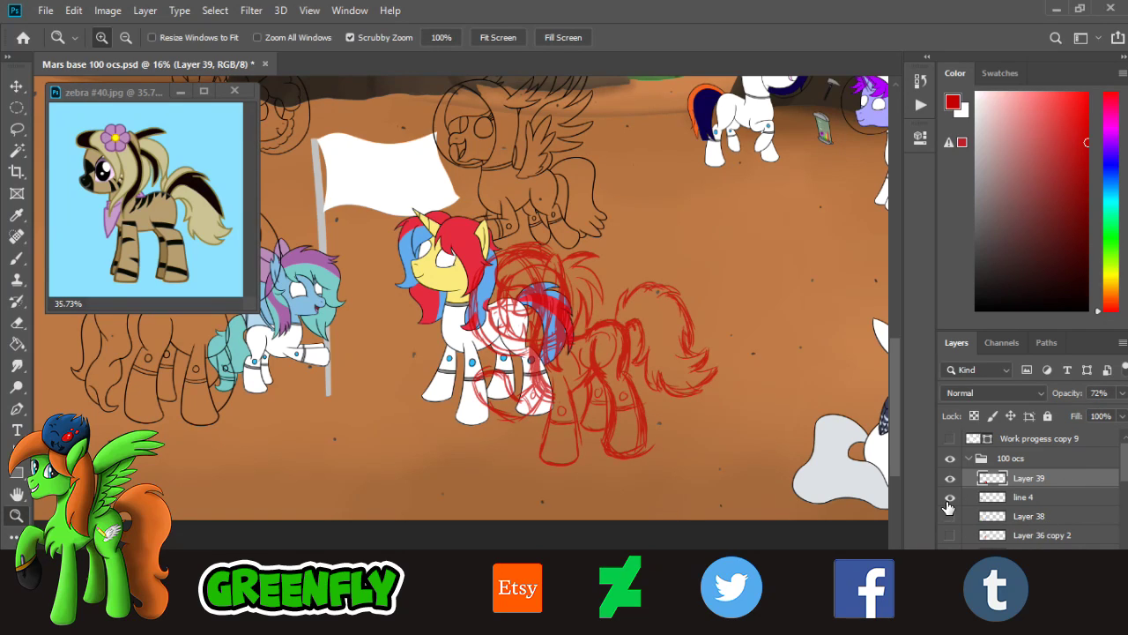
pyautogui.click(949, 499)
pyautogui.click(949, 499)
pyautogui.click(952, 501)
pyautogui.click(950, 517)
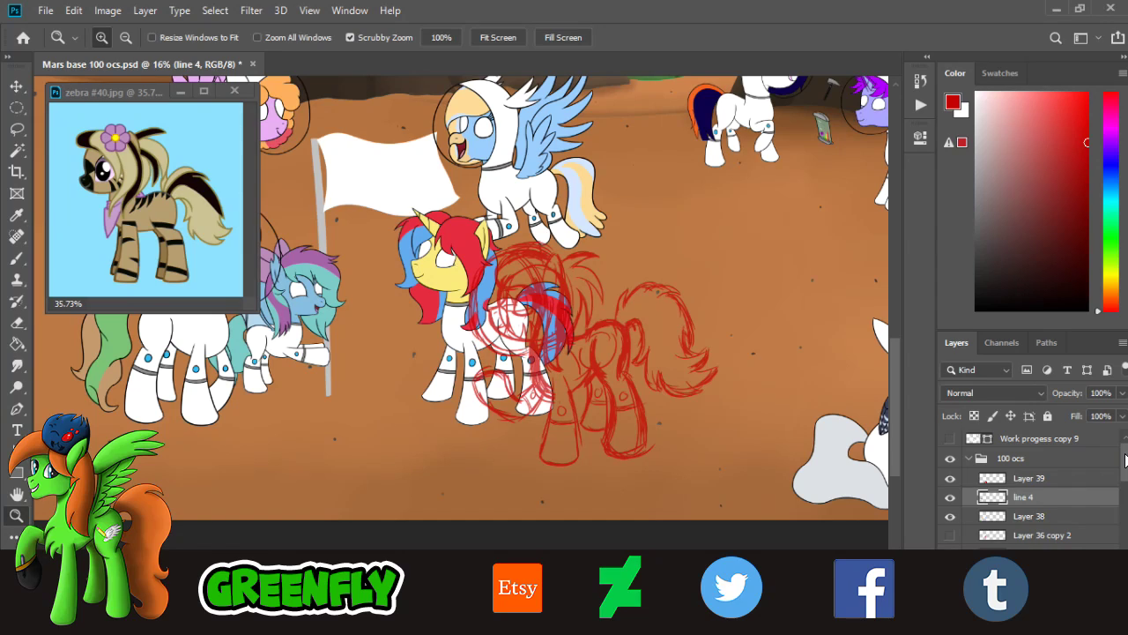
# - Check which characters Layer 18, line4 and colour 4 contain by toggling their visibility, leaving all three shown
pyautogui.scroll(-3, 1126, 460)
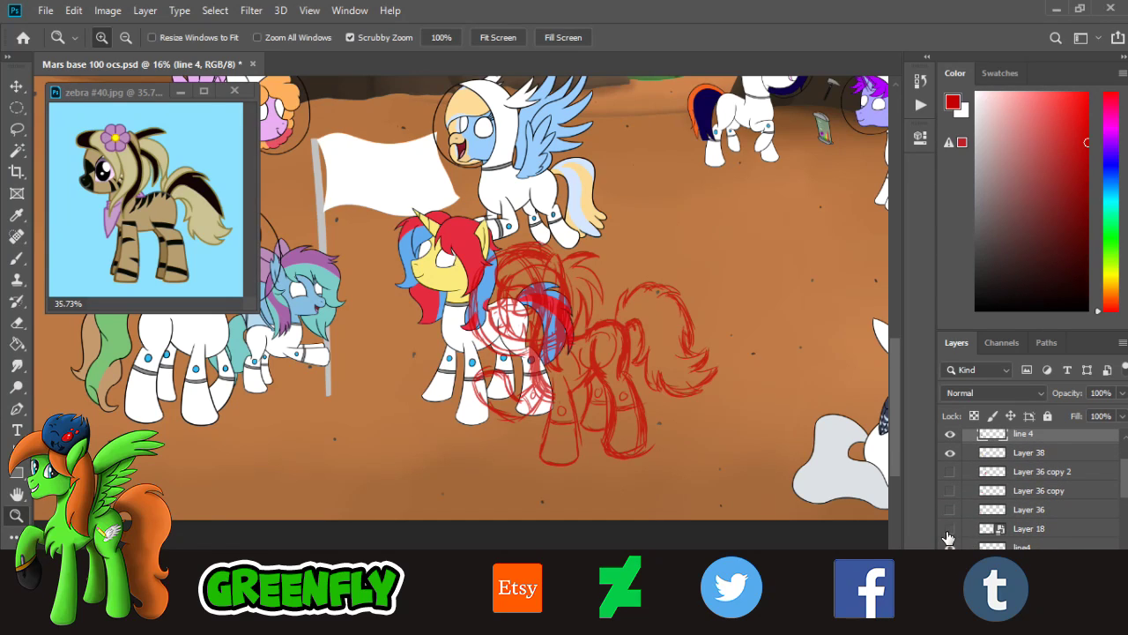
pyautogui.click(949, 529)
pyautogui.click(950, 547)
pyautogui.click(950, 546)
pyautogui.scroll(-2, 1123, 490)
pyautogui.scroll(-1, 1123, 490)
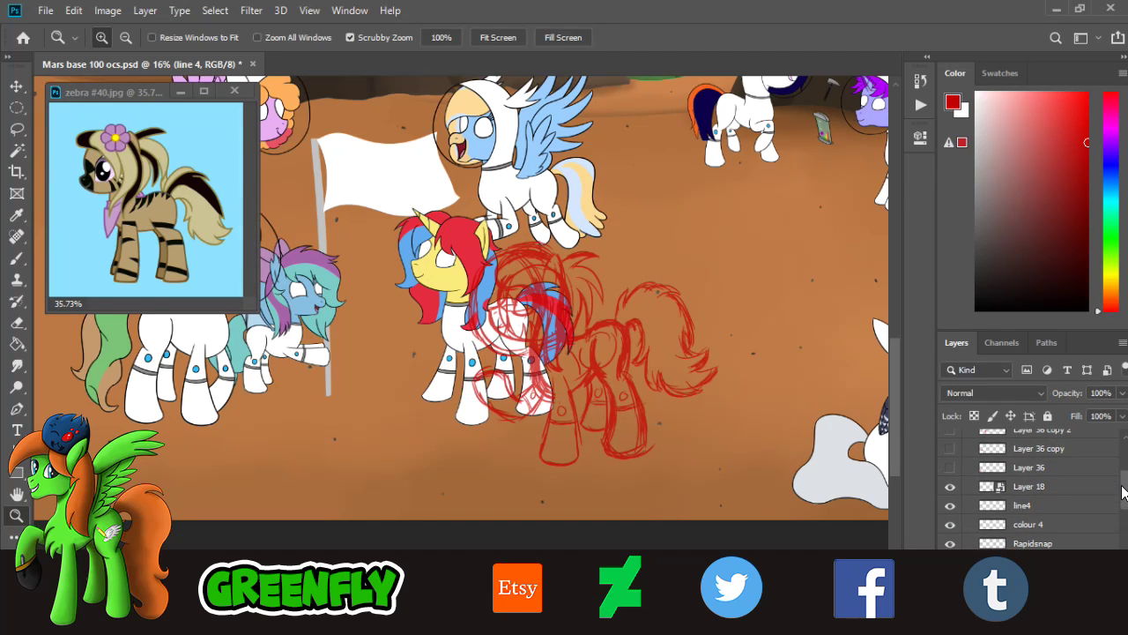
pyautogui.click(949, 527)
pyautogui.click(951, 508)
pyautogui.click(950, 508)
# - Compare the contents of Layer 38 and line4 by switching each layer off and back on
pyautogui.moveTo(1124, 484); pyautogui.dragTo(1124, 476)
pyautogui.scroll(3, 1123, 480)
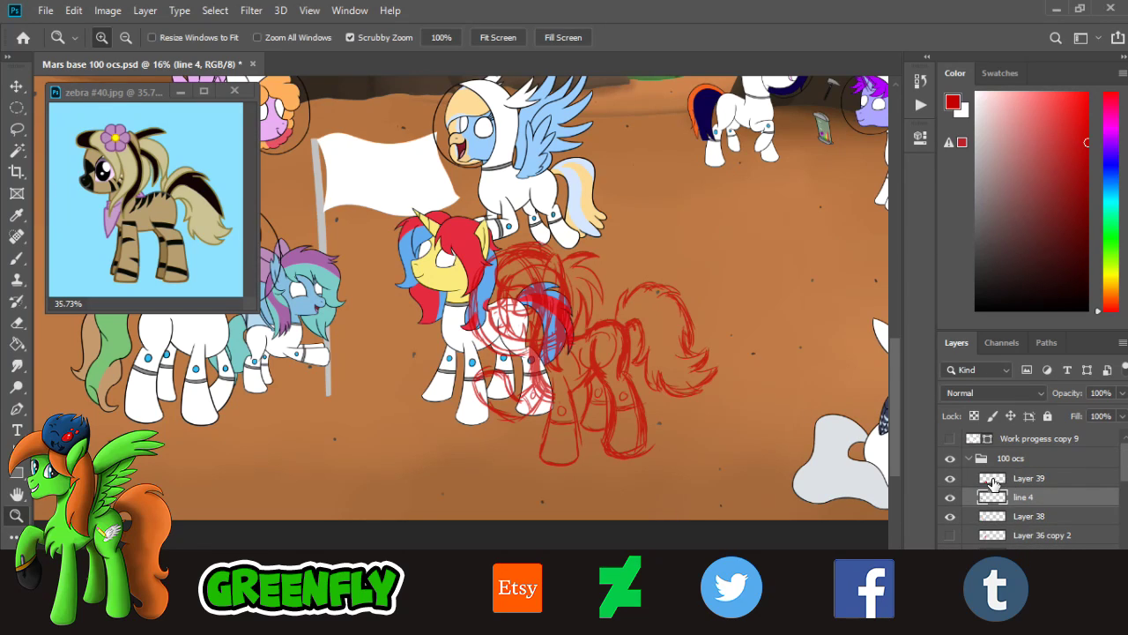
pyautogui.click(951, 517)
pyautogui.click(951, 517)
pyautogui.moveTo(1125, 467); pyautogui.dragTo(1124, 491)
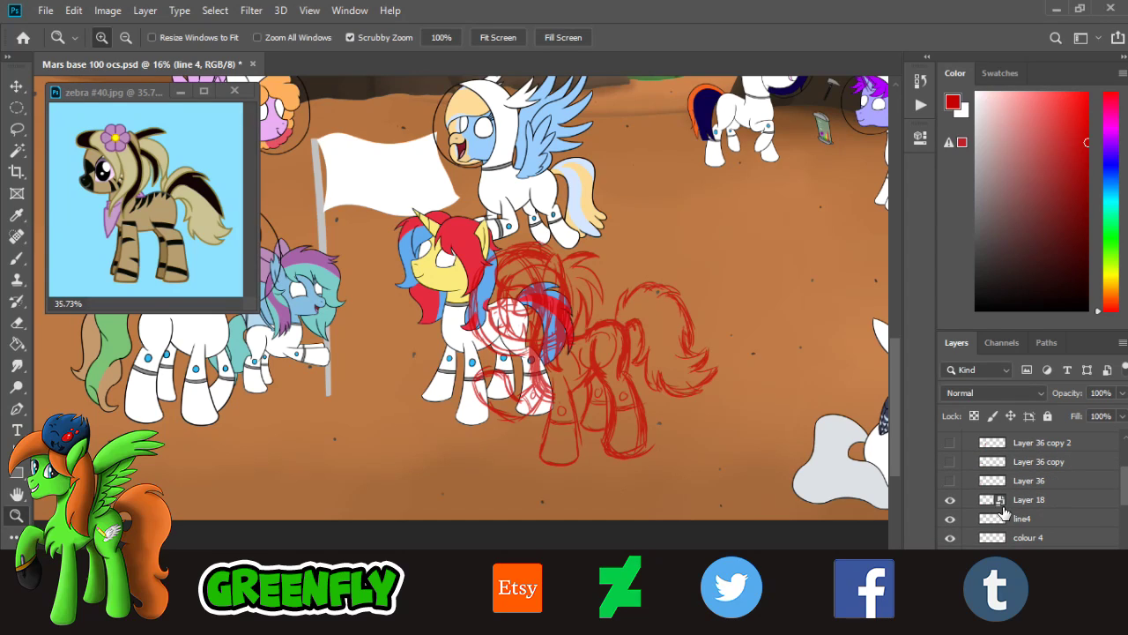
pyautogui.click(951, 518)
pyautogui.click(951, 518)
# - Look for the coloured unicorn's layers by toggling line 1, line 2 and line4 further down the 100 ocs group
pyautogui.moveTo(1125, 497); pyautogui.dragTo(1124, 551)
pyautogui.click(951, 524)
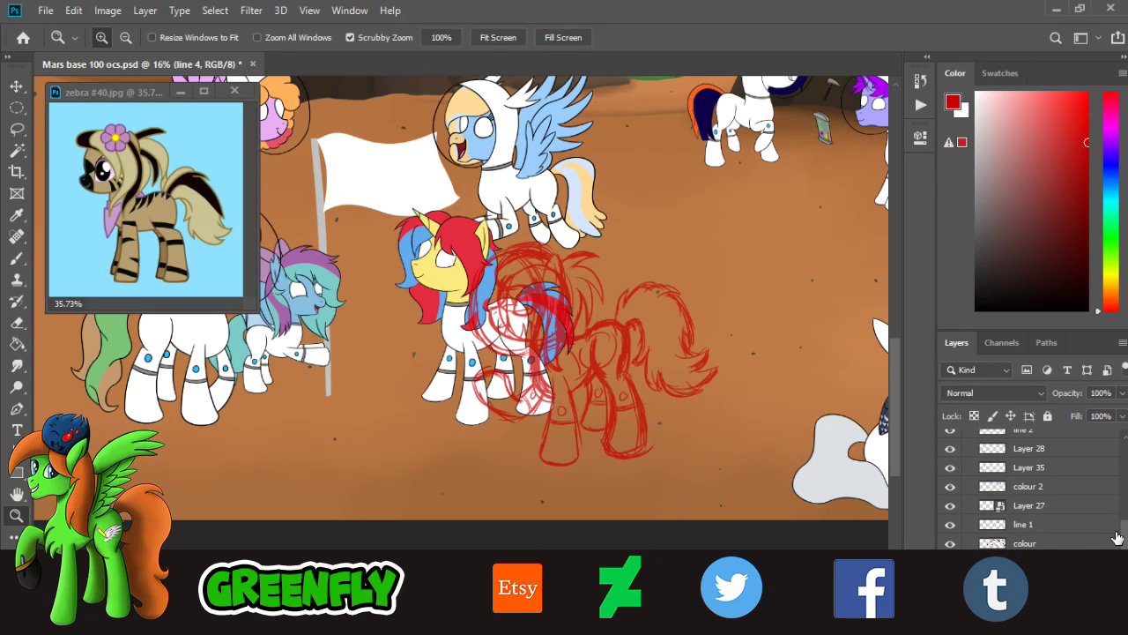
pyautogui.moveTo(1124, 550); pyautogui.dragTo(1125, 538)
pyautogui.scroll(1, 1125, 536)
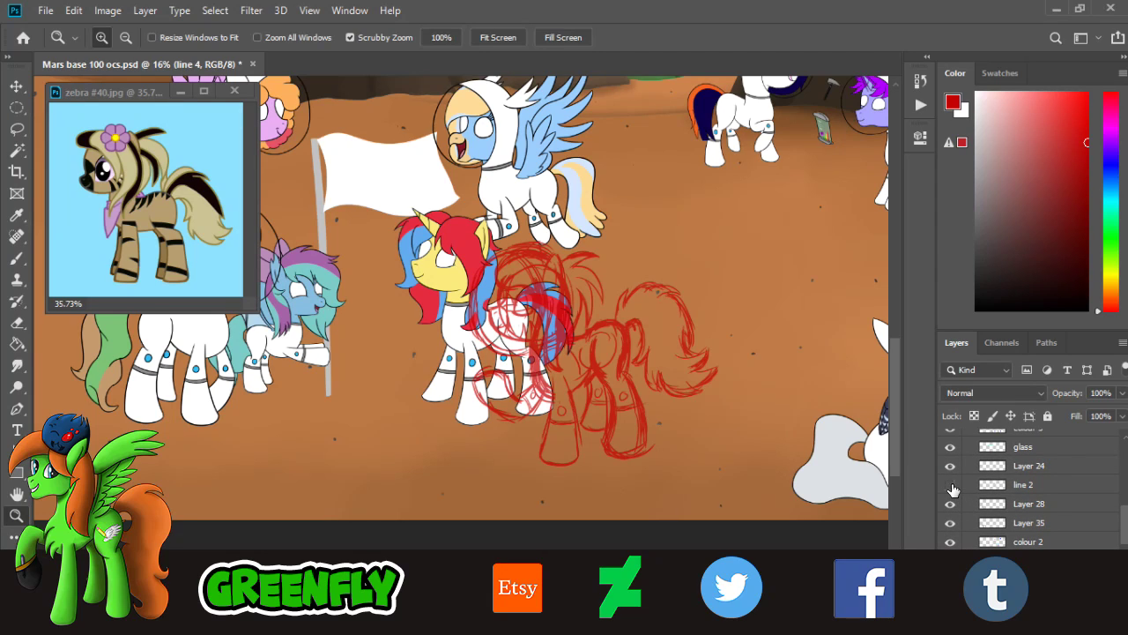
pyautogui.click(951, 485)
pyautogui.scroll(3, 1119, 529)
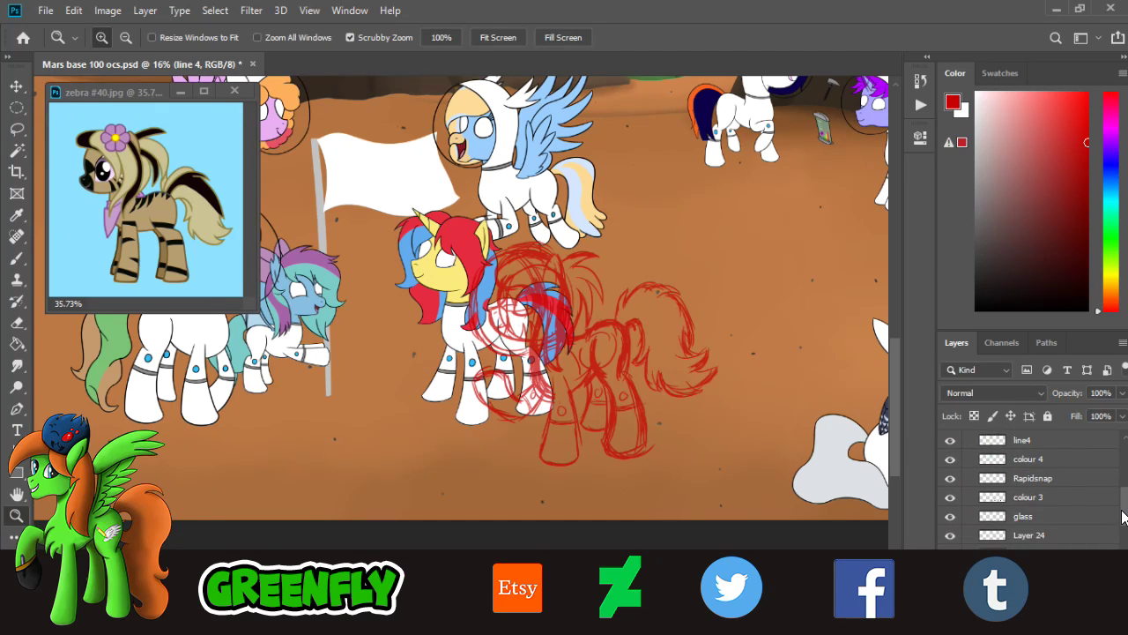
pyautogui.scroll(1, 1125, 517)
pyautogui.scroll(2, 1125, 517)
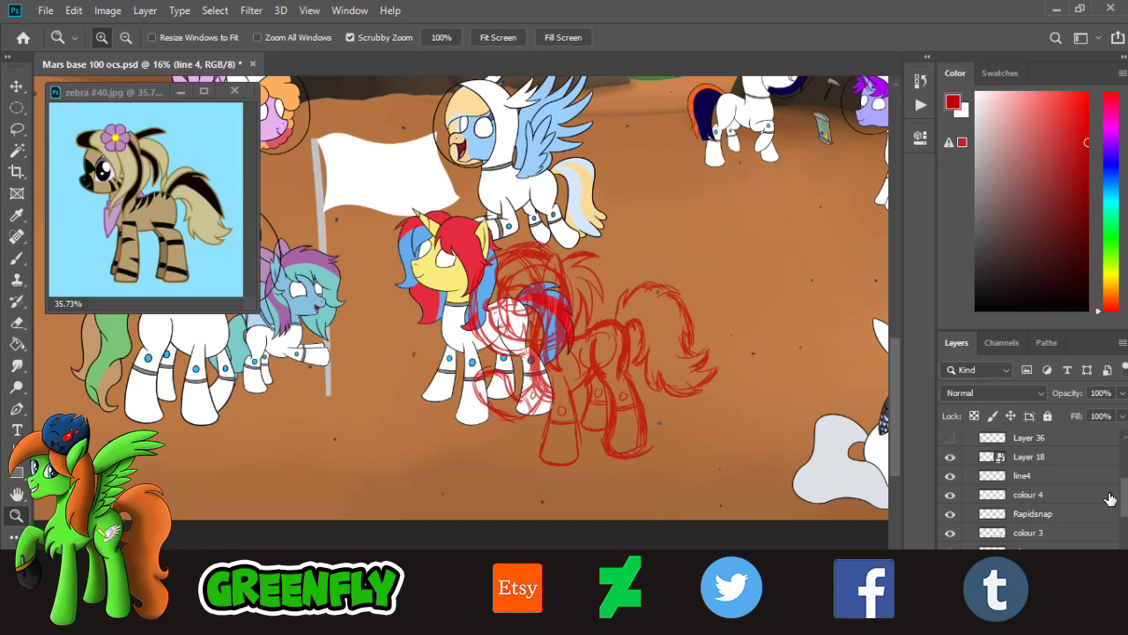
pyautogui.click(952, 476)
pyautogui.click(951, 476)
pyautogui.scroll(2, 1125, 483)
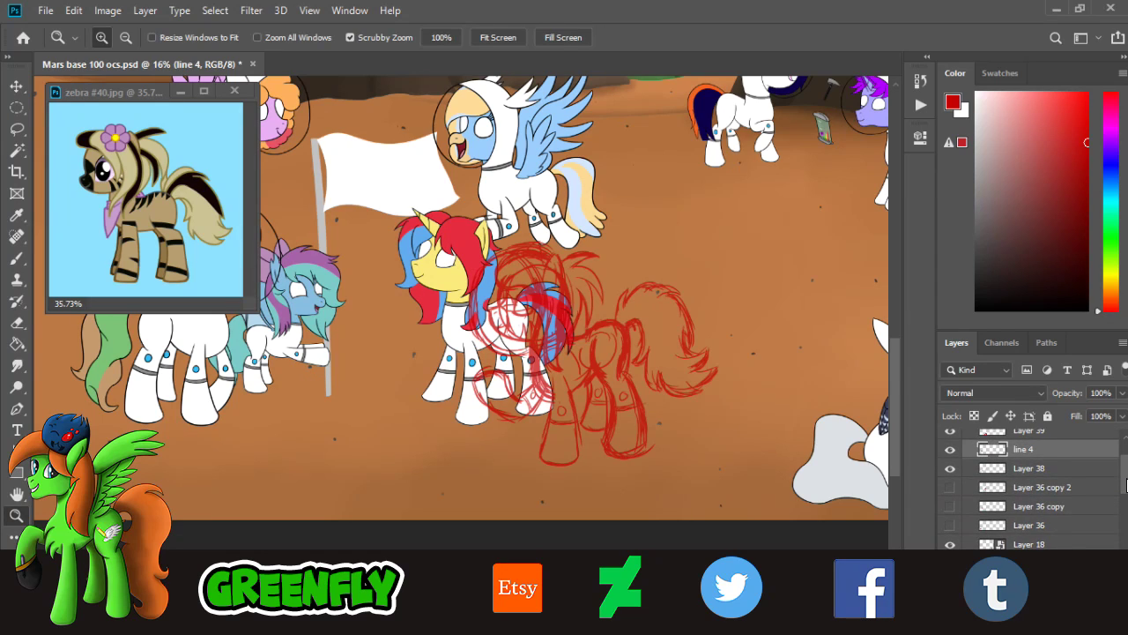
# - Recheck line 4 and Layer 38 near the head of the group by toggling their visibility
pyautogui.click(952, 451)
pyautogui.click(953, 453)
pyautogui.click(951, 468)
pyautogui.click(951, 468)
# - Examine the layers from line 1 up to Layer 28 by hiding them together and showing them again one by one
pyautogui.moveTo(1126, 482); pyautogui.dragTo(1124, 545)
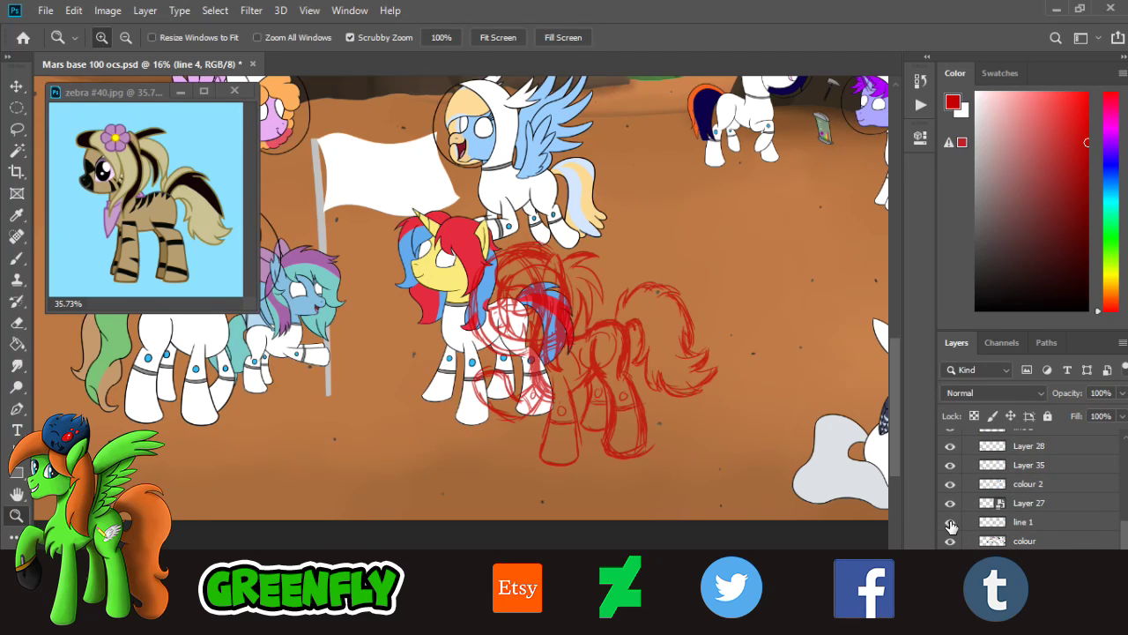
pyautogui.moveTo(951, 526); pyautogui.dragTo(951, 454)
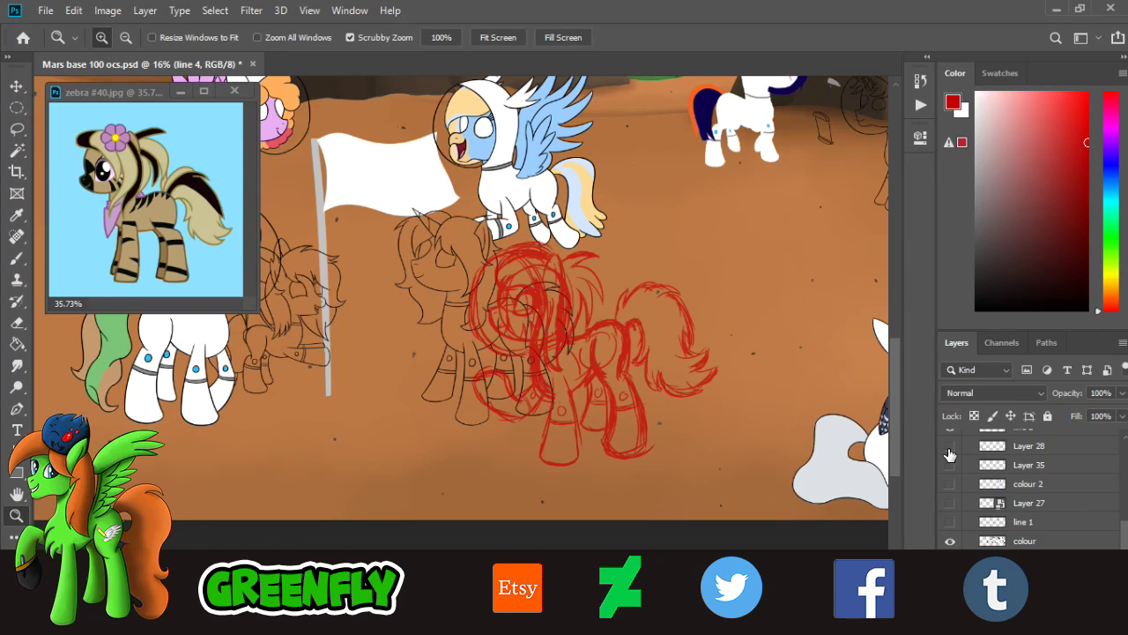
pyautogui.click(950, 447)
pyautogui.click(950, 464)
pyautogui.click(951, 502)
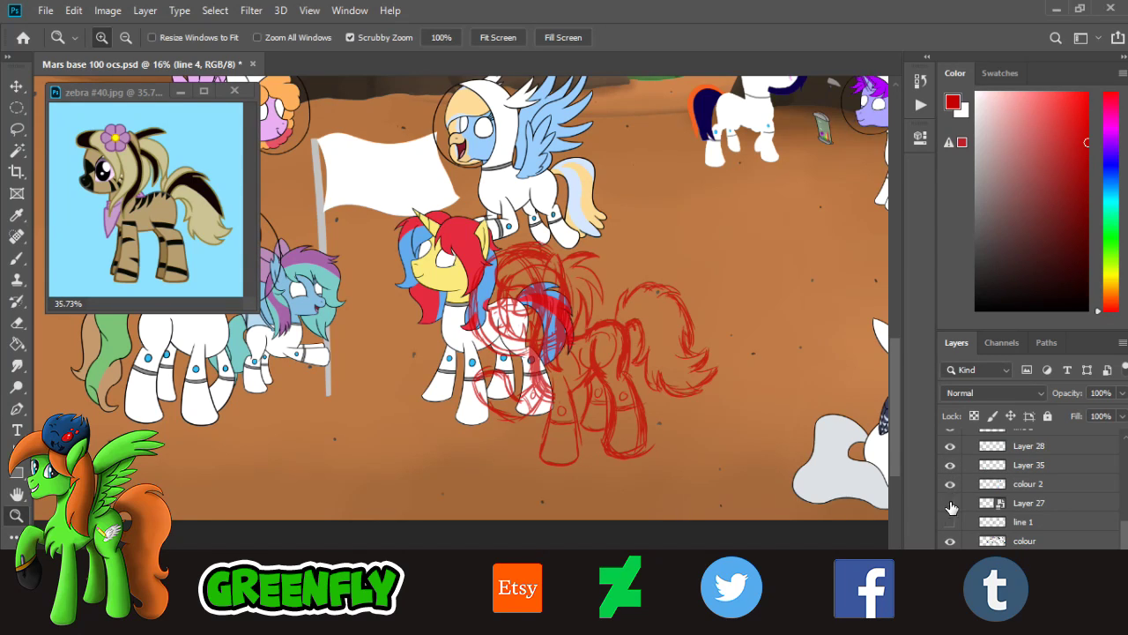
pyautogui.click(950, 522)
pyautogui.click(950, 484)
pyautogui.click(950, 486)
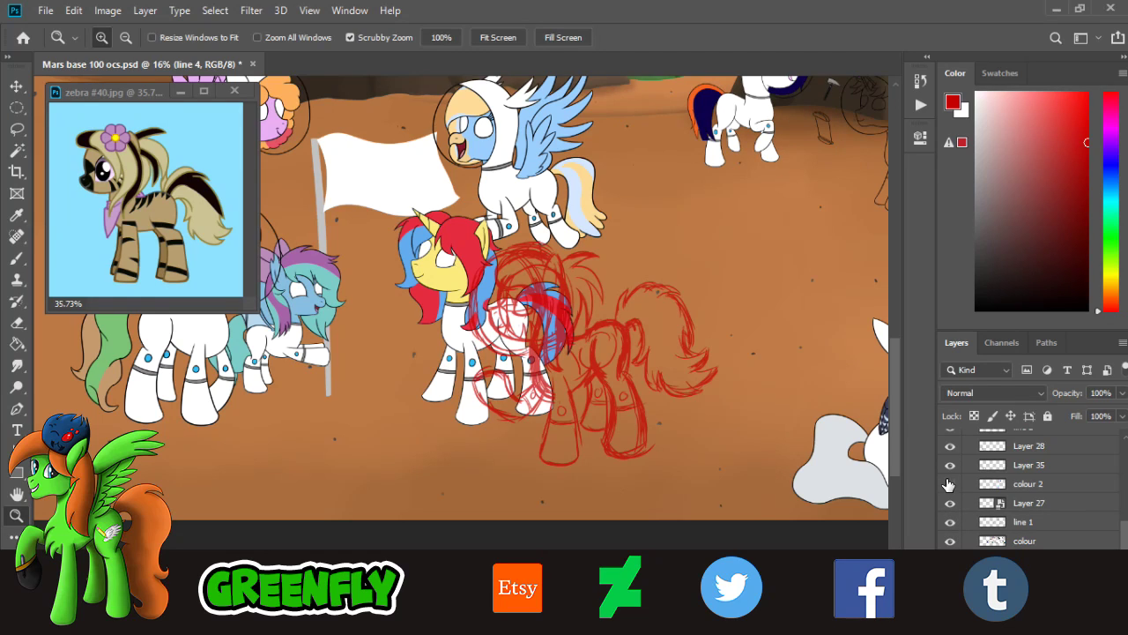
# - Hide Layer 35 and Layer 28 so the finished unicorn overlapping the zebra sketch is out of the way
pyautogui.click(948, 470)
pyautogui.click(951, 484)
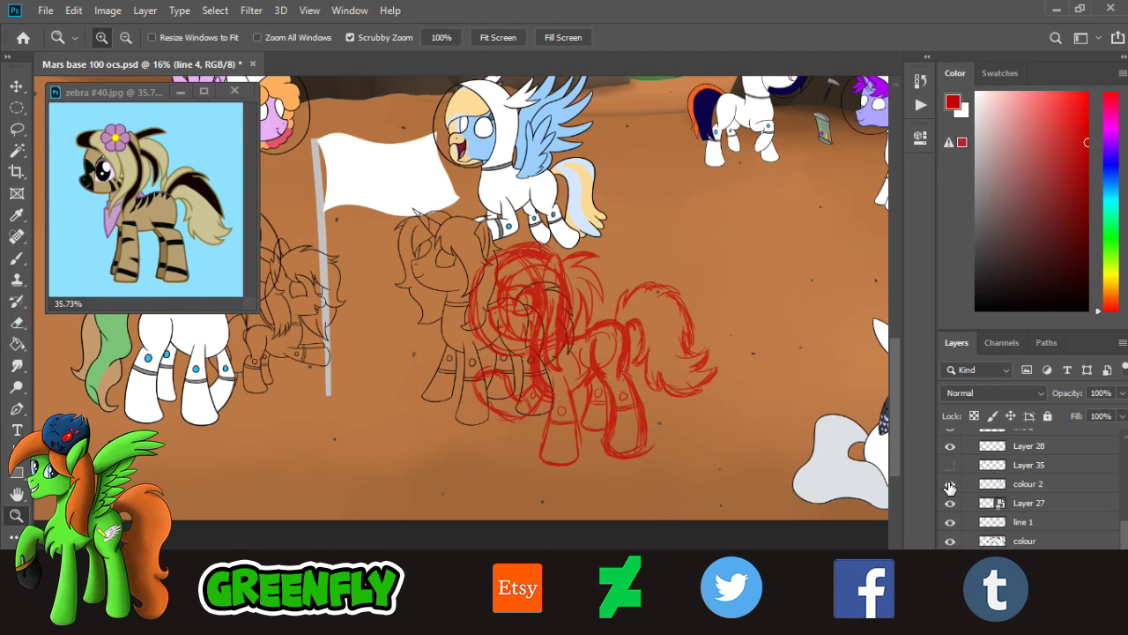
pyautogui.click(949, 466)
pyautogui.click(950, 466)
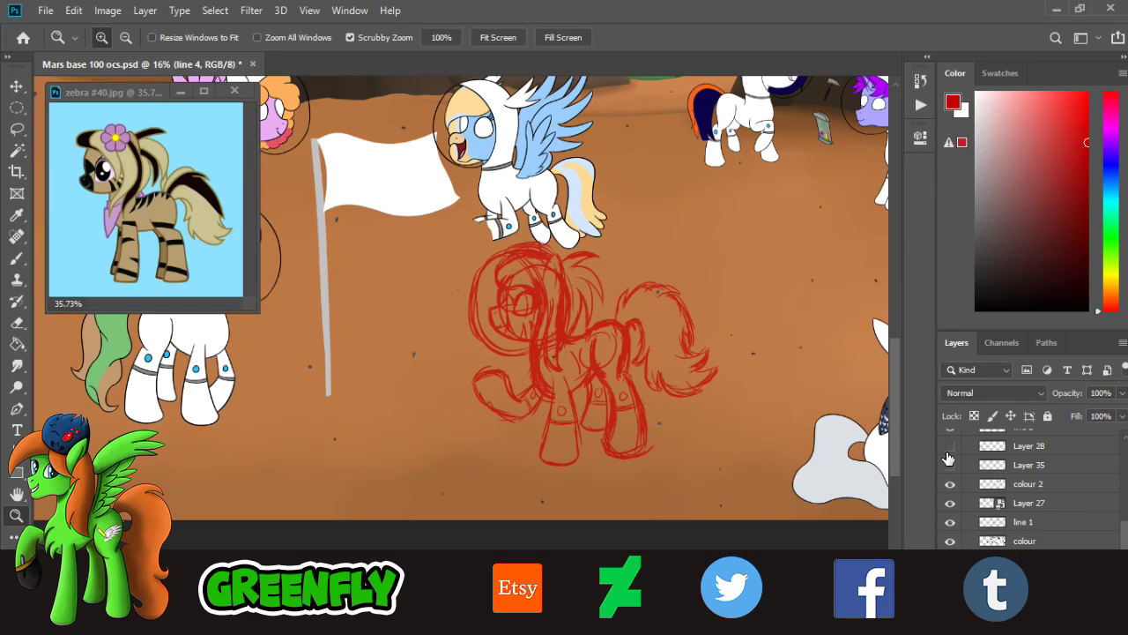
pyautogui.click(950, 447)
# - Check that Layer 39 holds the zebra sketch and add a new empty layer directly above it
pyautogui.moveTo(1126, 539); pyautogui.dragTo(1126, 460)
pyautogui.click(1045, 481)
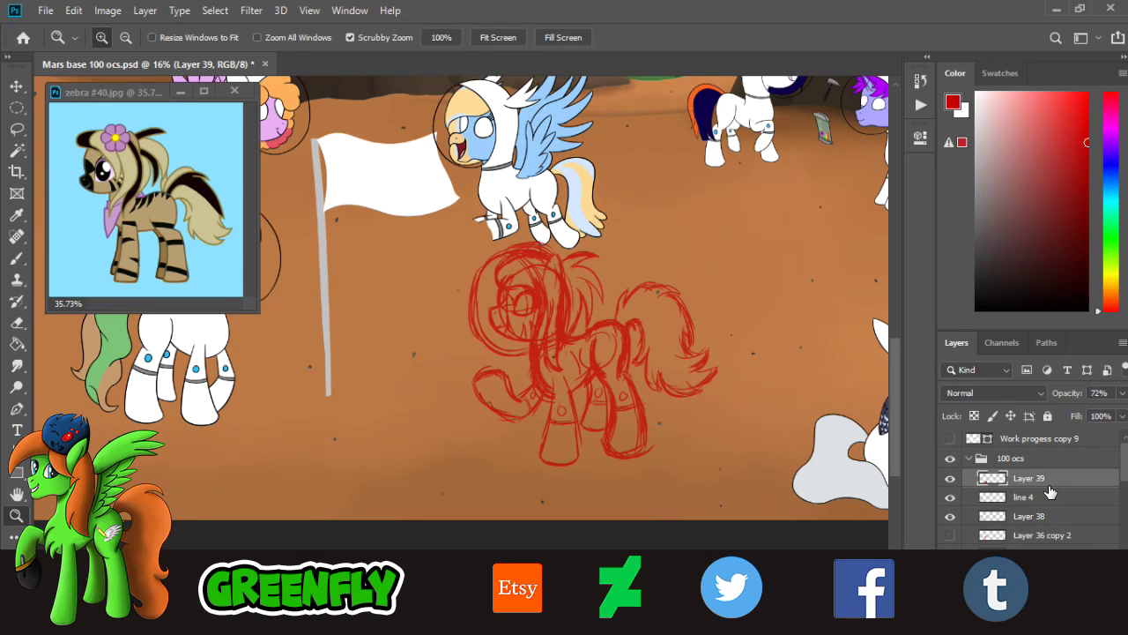
pyautogui.click(949, 479)
pyautogui.click(949, 479)
pyautogui.click(1078, 591)
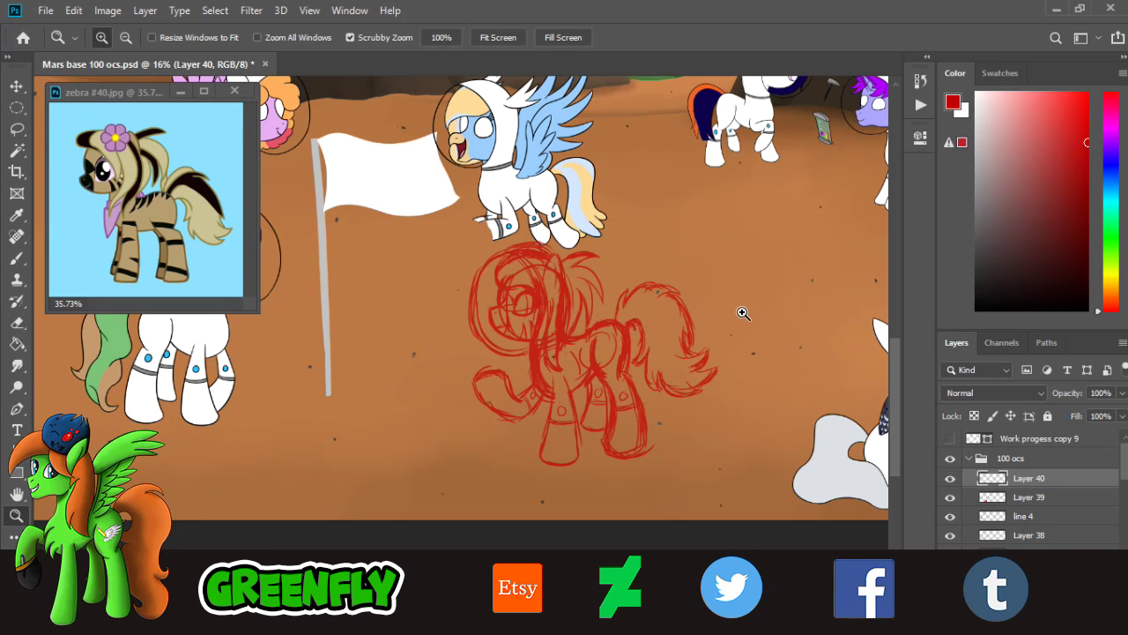
# - Switch to Notepad, review the 100 oc project list around entry 40, zebra, and return to the drawing in Photoshop
pyautogui.scroll(-4, 732, 340)
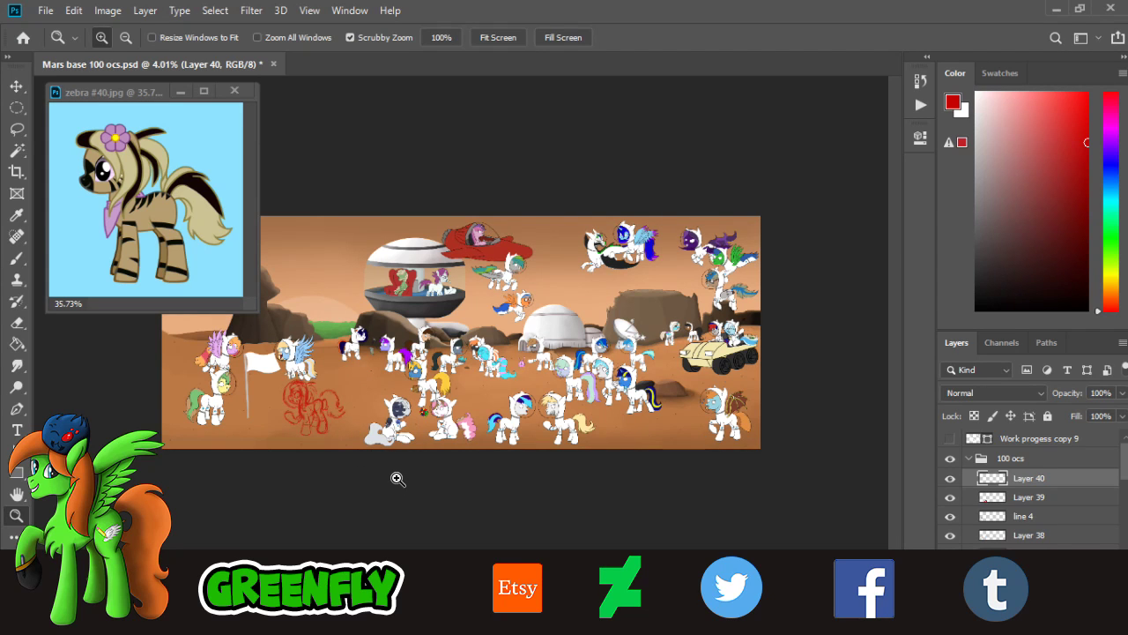
pyautogui.moveTo(223, 410); pyautogui.dragTo(331, 431)
pyautogui.moveTo(460, 598); pyautogui.dragTo(478, 600)
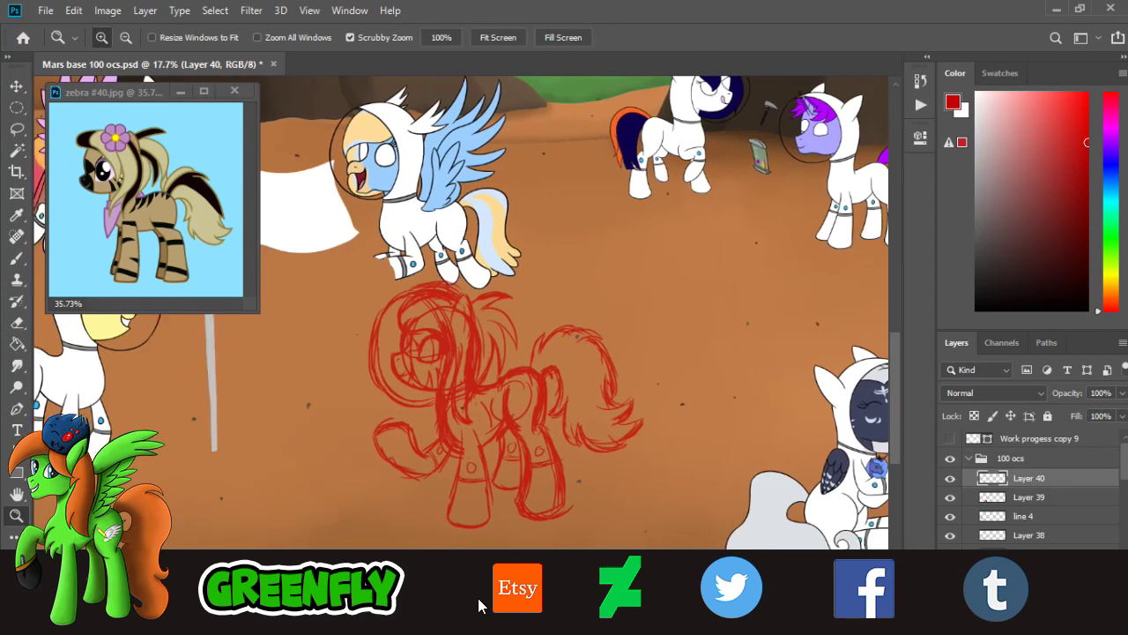
pyautogui.scroll(1, 573, 452)
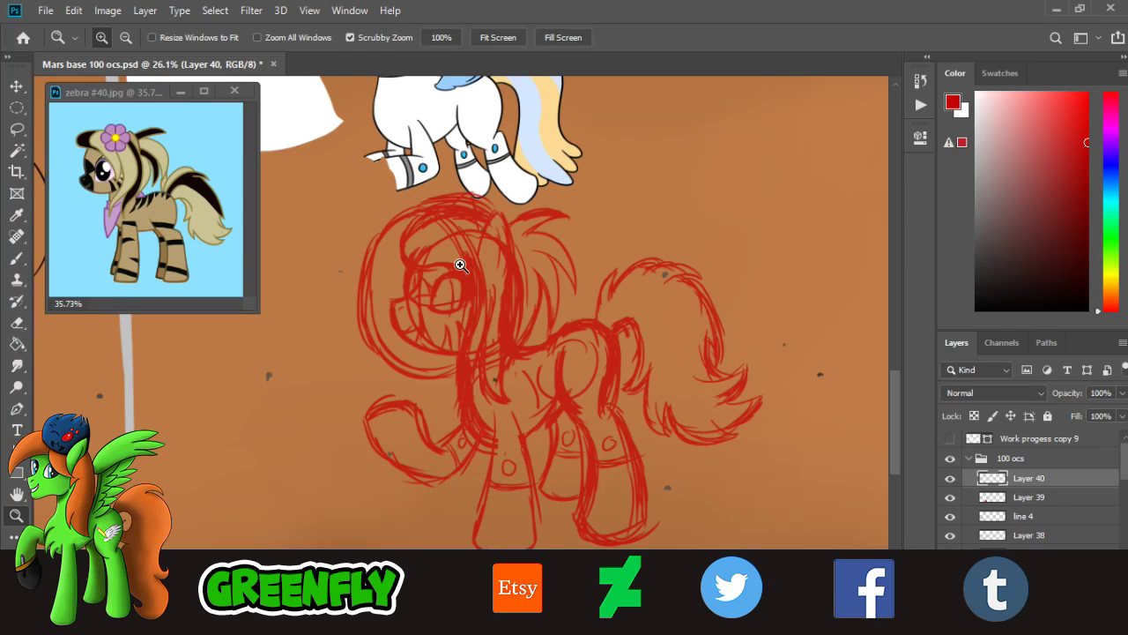
pyautogui.click(761, 623)
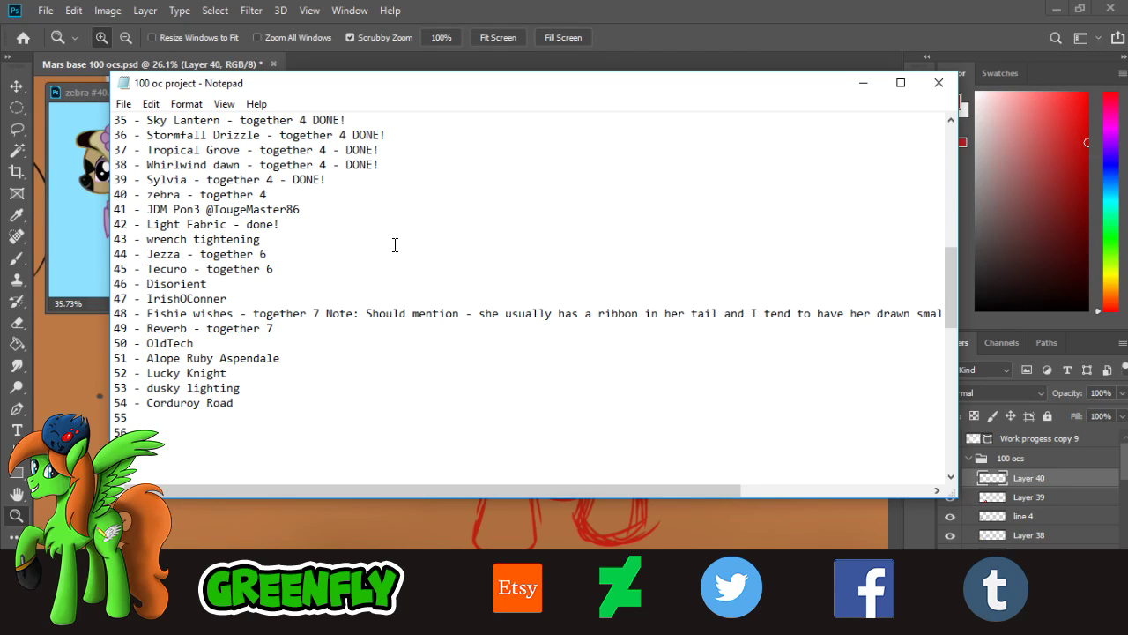
pyautogui.click(284, 194)
pyautogui.moveTo(945, 273); pyautogui.dragTo(943, 296)
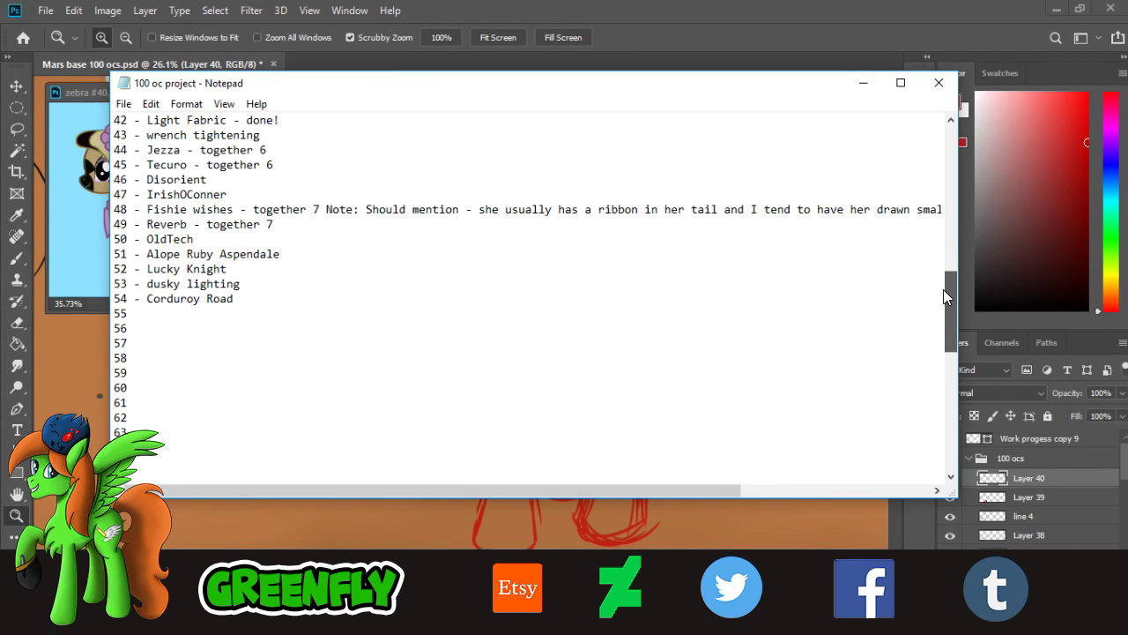
pyautogui.moveTo(944, 290); pyautogui.dragTo(937, 277)
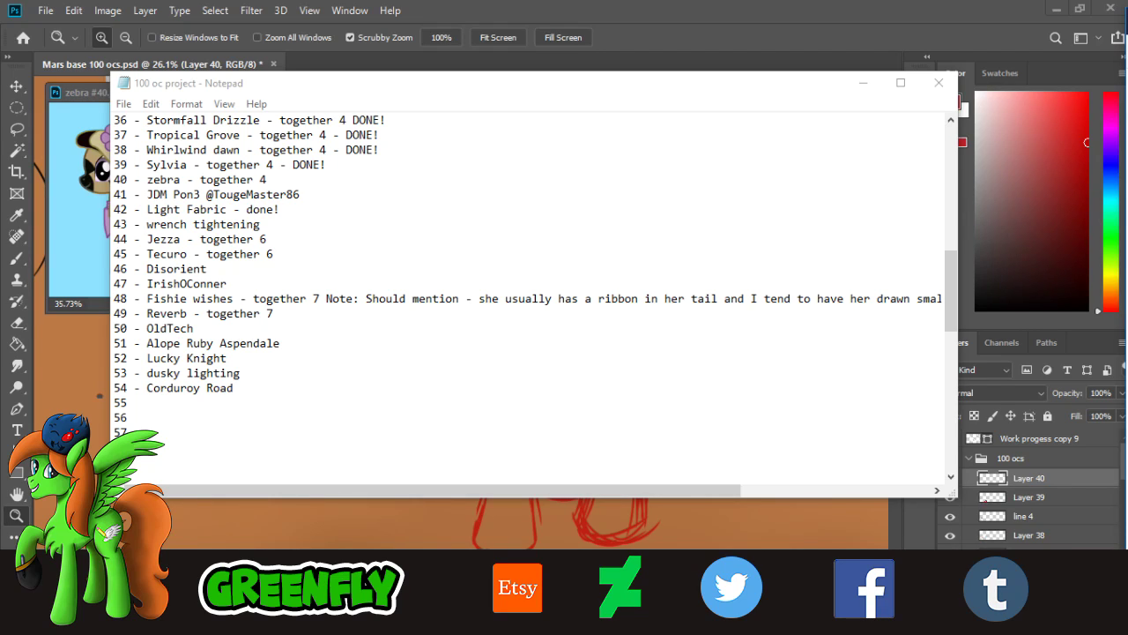
pyautogui.moveTo(1127, 19); pyautogui.dragTo(1127, 59)
pyautogui.click(267, 180)
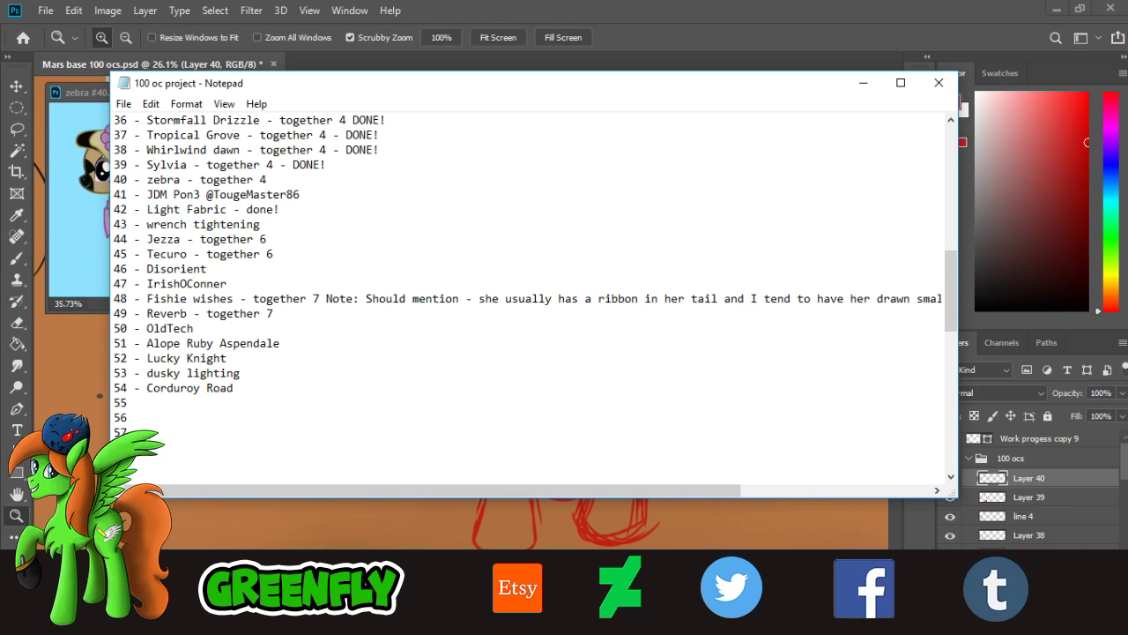
pyautogui.hotkey('alt', 'Tab')
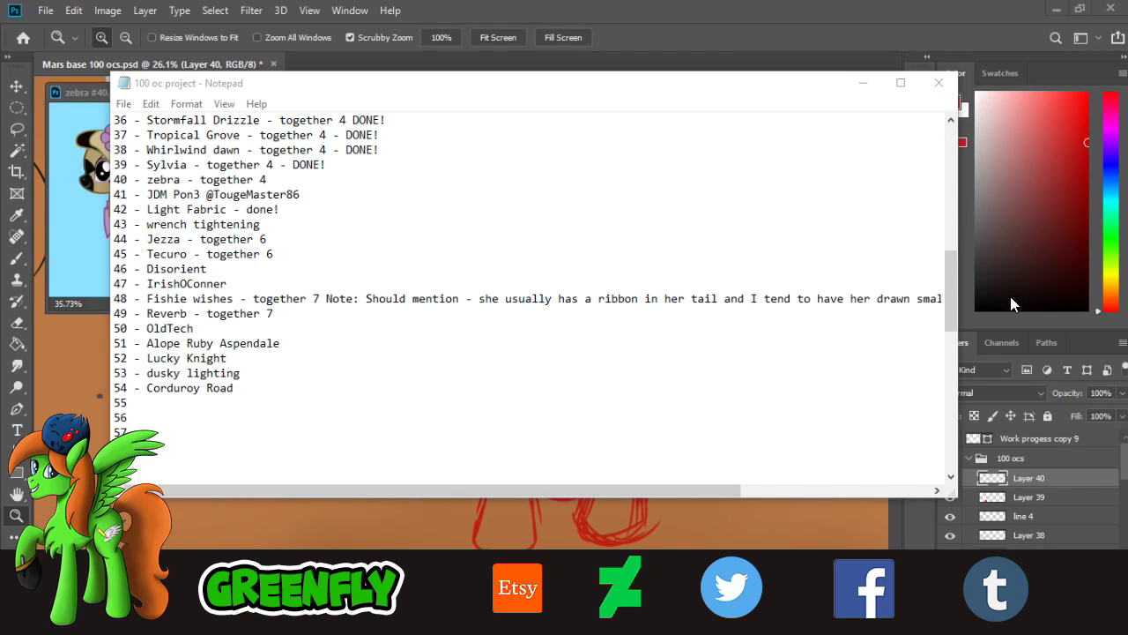
pyautogui.click(863, 82)
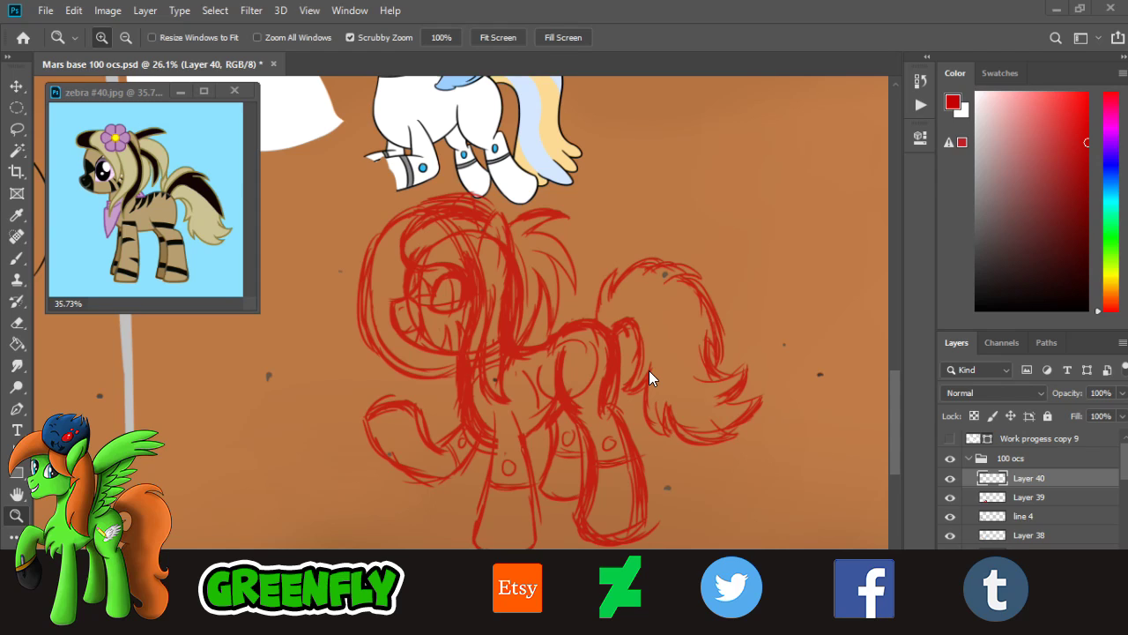
# - Check the contents of the new Layer 40 by toggling its visibility, leaving it shown and selected
pyautogui.scroll(1, 511, 488)
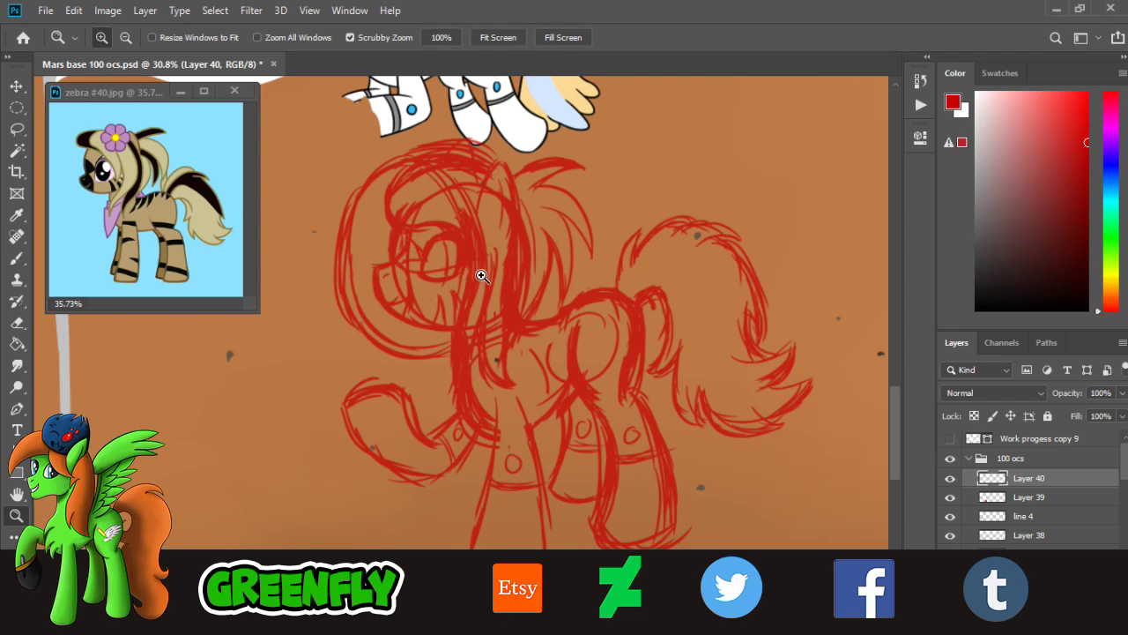
pyautogui.scroll(-2, 476, 277)
pyautogui.click(950, 479)
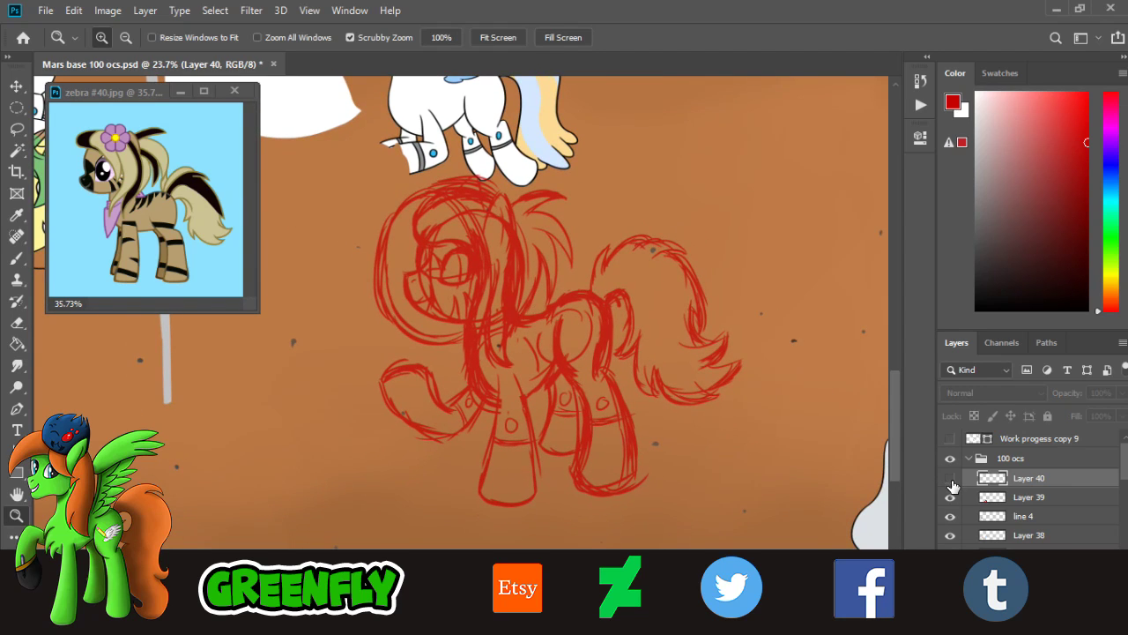
pyautogui.click(950, 478)
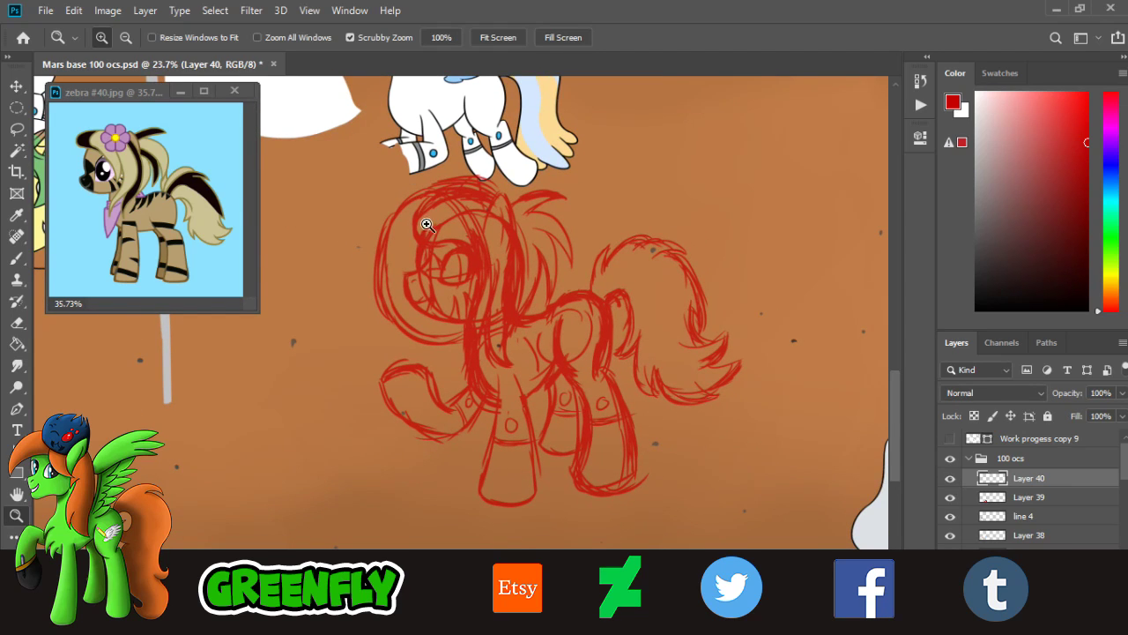
# - Reset the foreground colour to black and ready the Hard Round Pressure Size brush at 10 px over the zebra's head
pyautogui.scroll(3, 442, 260)
pyautogui.press('d')
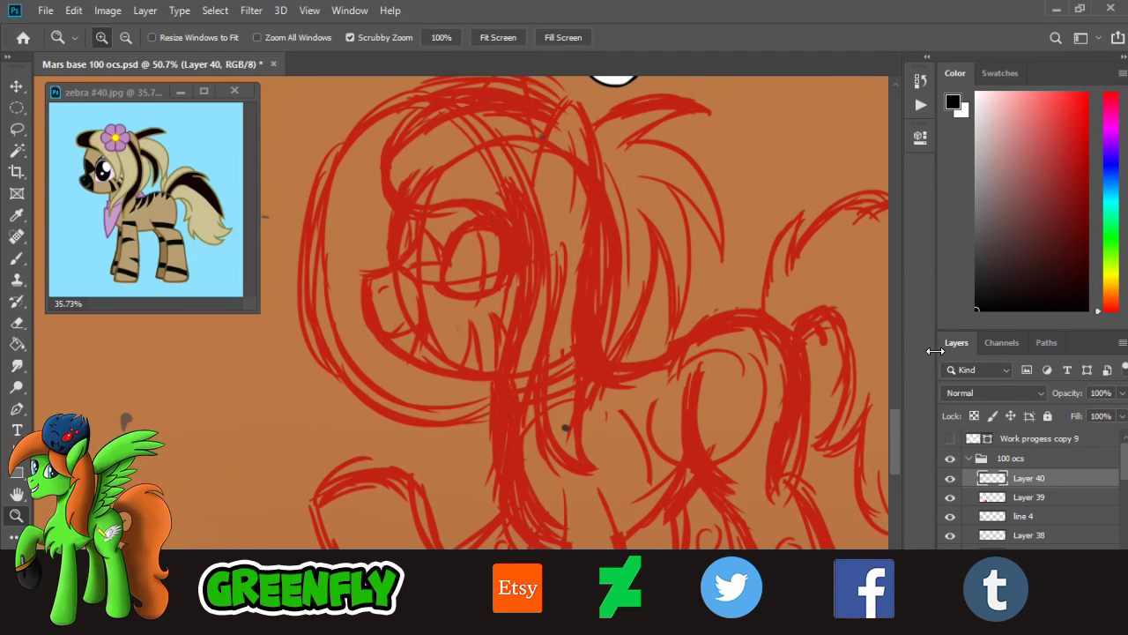
pyautogui.scroll(2, 391, 266)
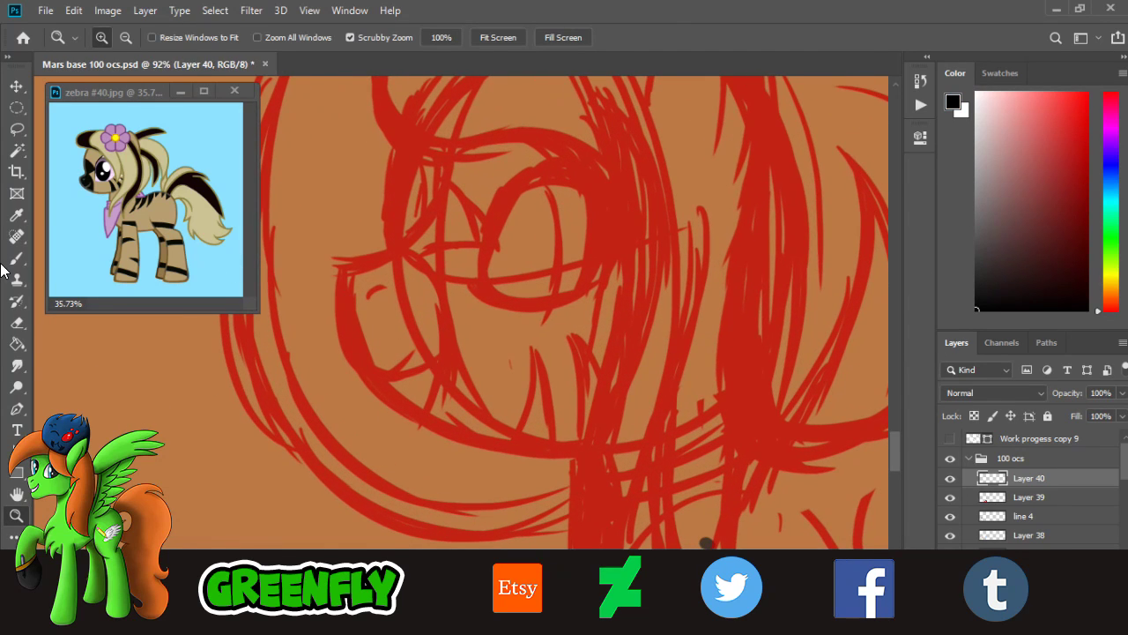
pyautogui.click(16, 259)
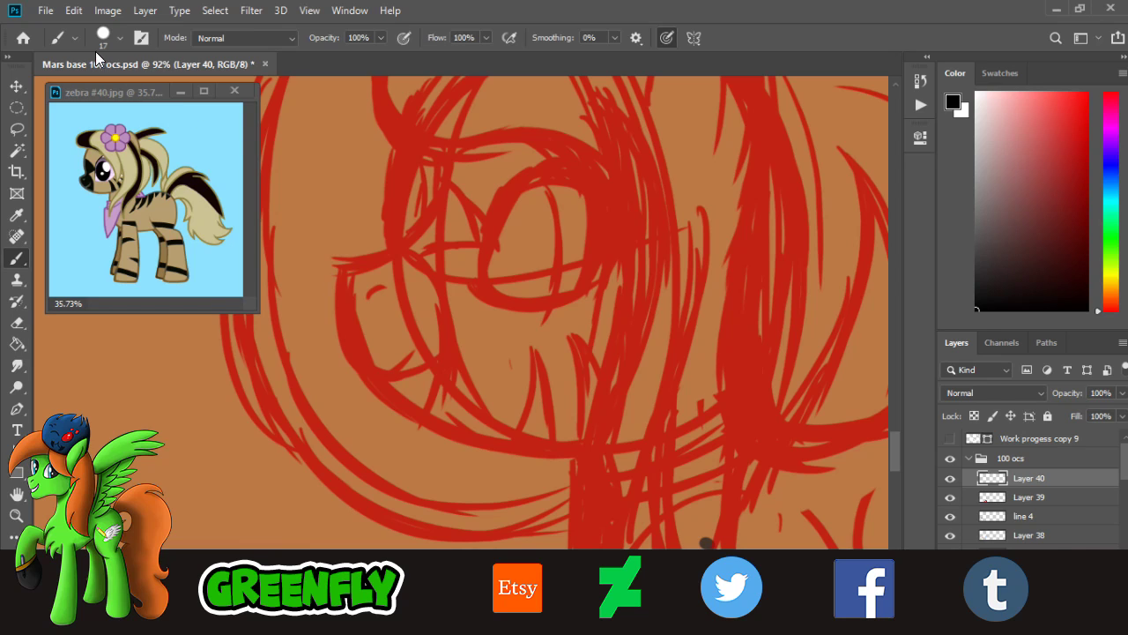
pyautogui.click(115, 38)
pyautogui.moveTo(104, 90); pyautogui.dragTo(98, 90)
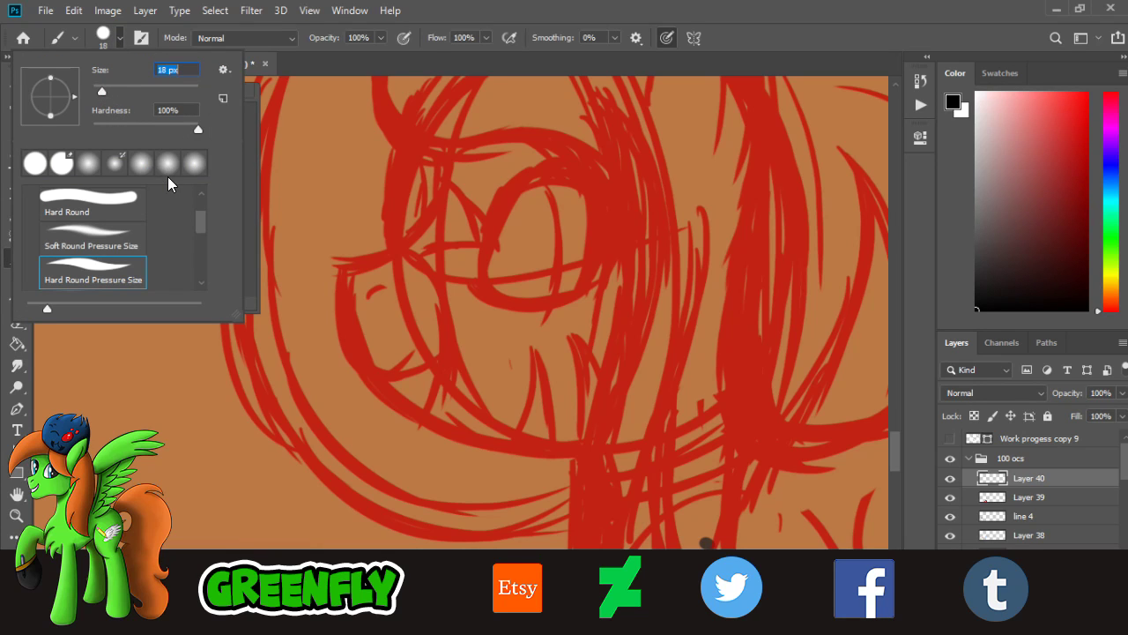
pyautogui.click(18, 515)
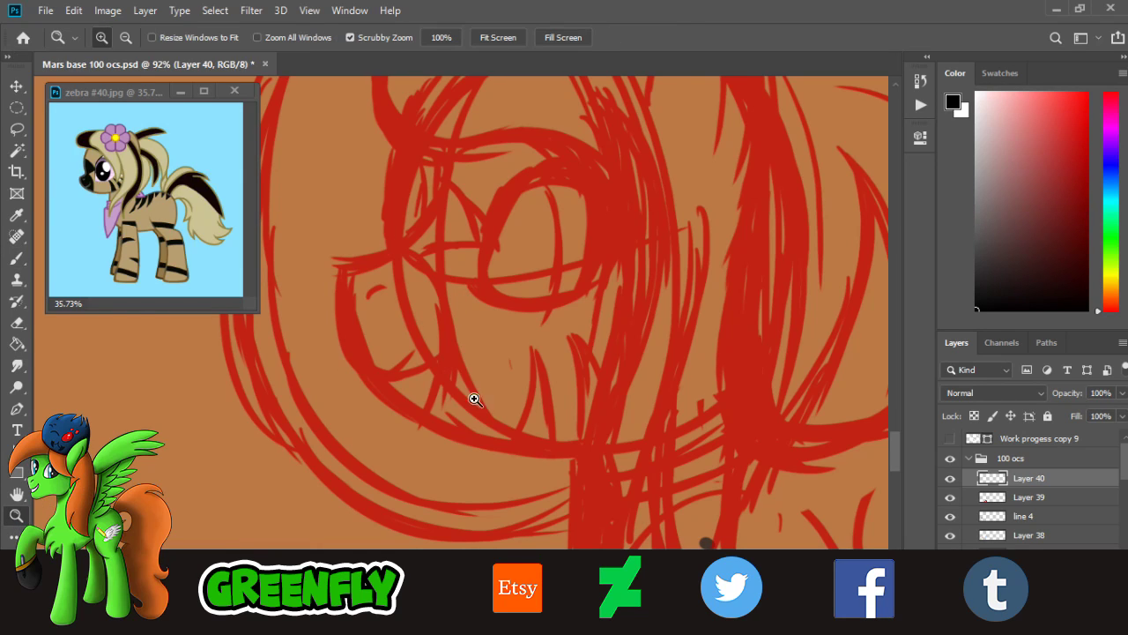
pyautogui.moveTo(476, 399); pyautogui.dragTo(392, 392)
pyautogui.moveTo(481, 239); pyautogui.dragTo(507, 240)
pyautogui.click(17, 261)
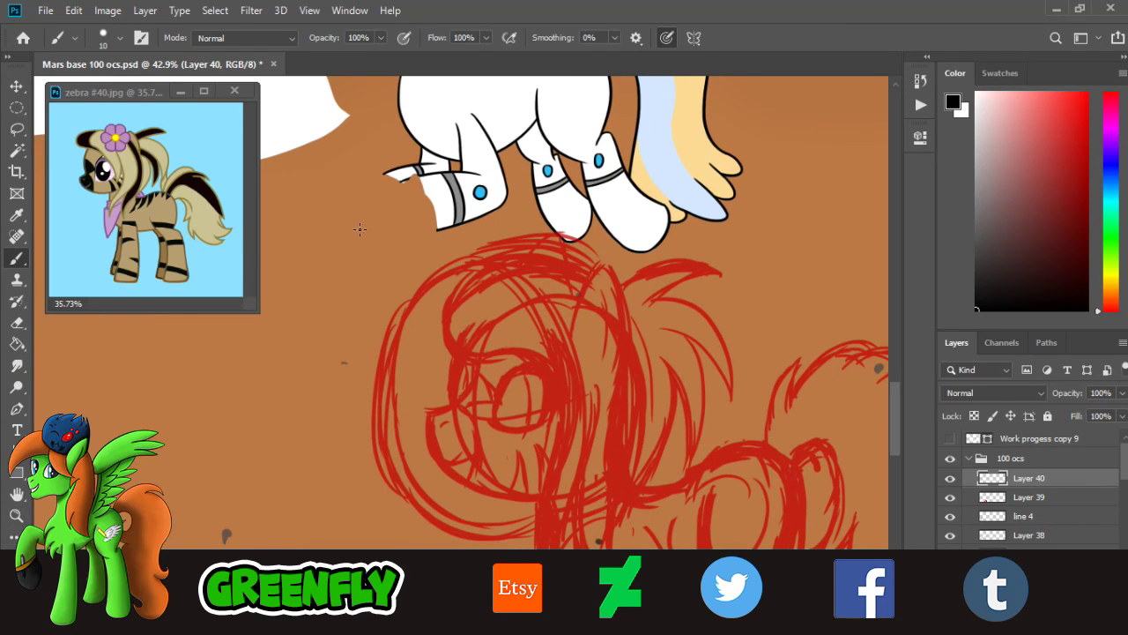
# - Try to ink the zebra's muzzle front and lower jaw as one continuous black curve over the sketch
pyautogui.moveTo(462, 298); pyautogui.dragTo(459, 321)
pyautogui.hotkey('ctrl', 'z')
pyautogui.press('z')
pyautogui.click(529, 481)
pyautogui.click(569, 485)
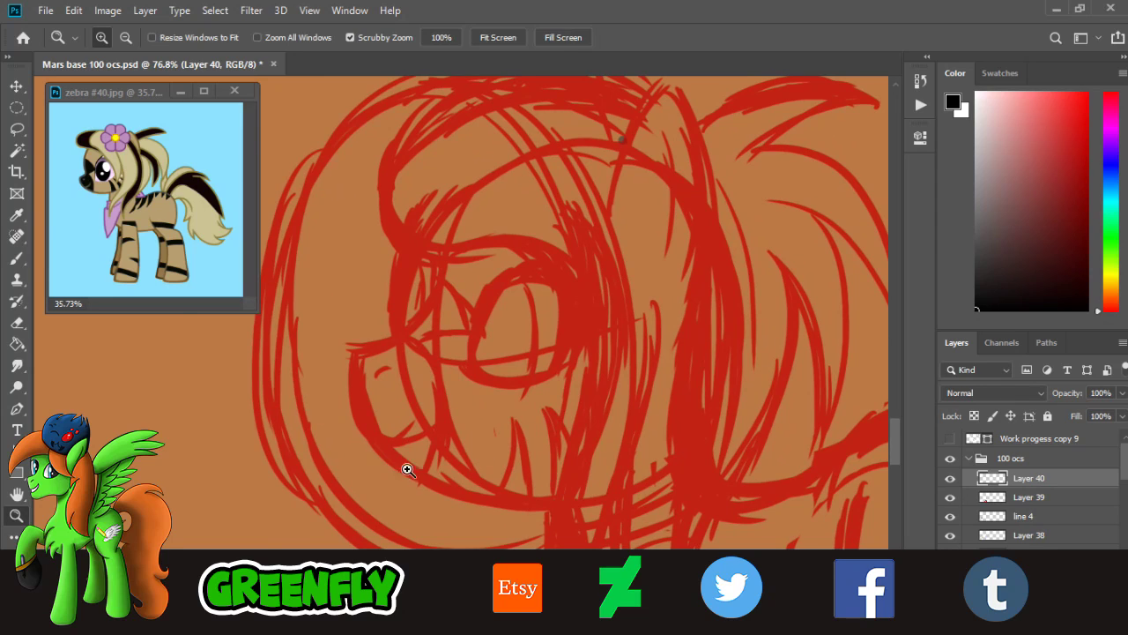
pyautogui.click(458, 505)
pyautogui.click(17, 257)
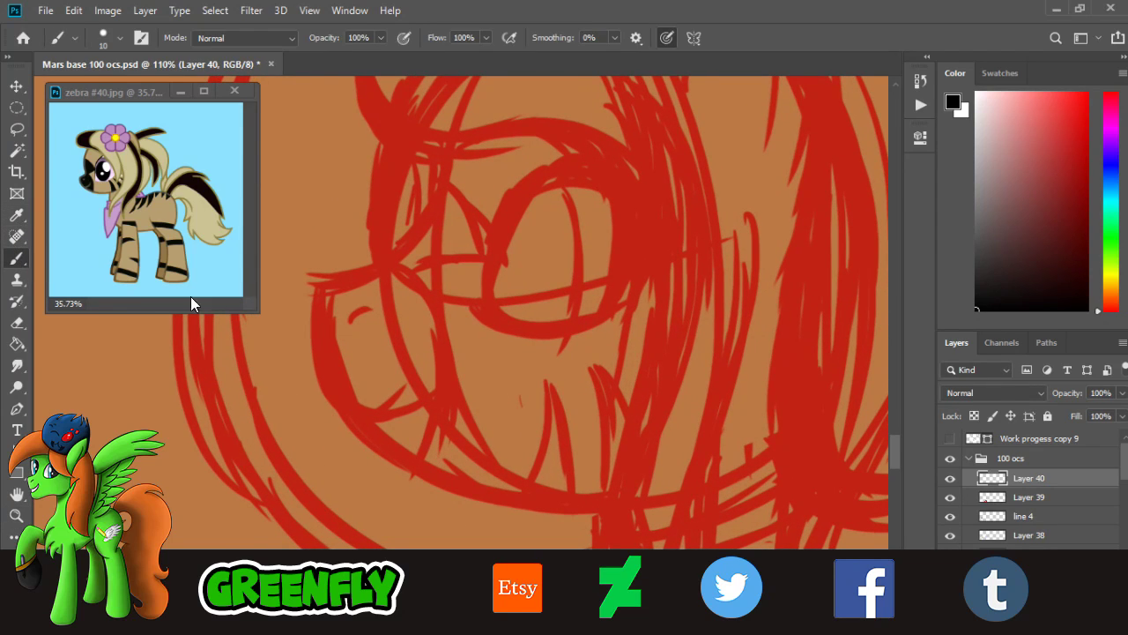
pyautogui.moveTo(324, 293); pyautogui.dragTo(577, 508)
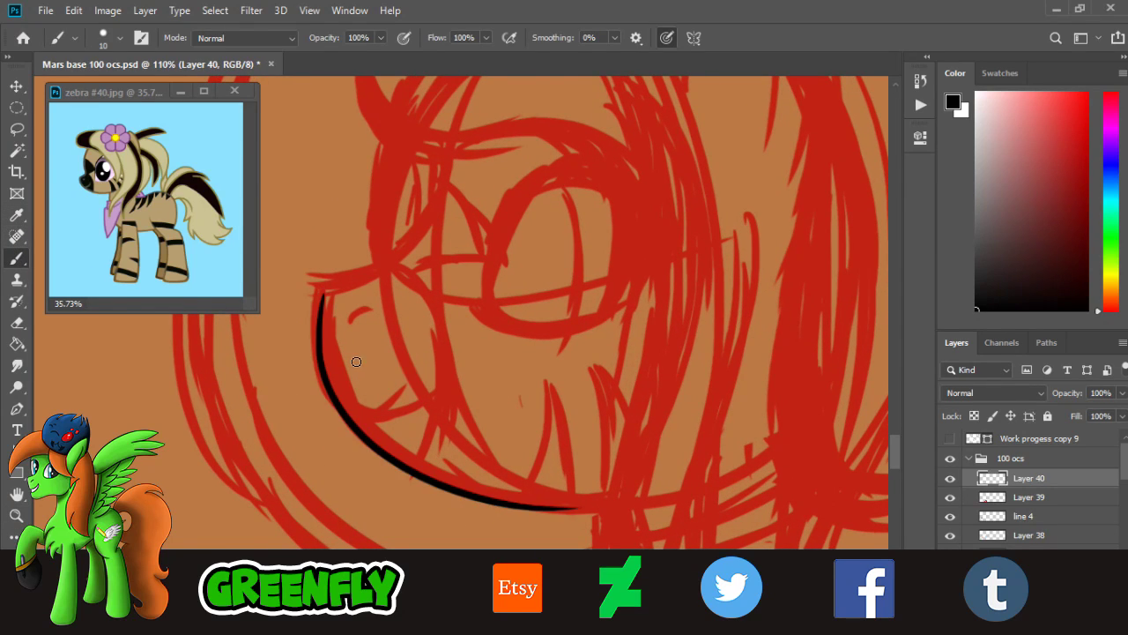
pyautogui.hotkey('ctrl', 'z')
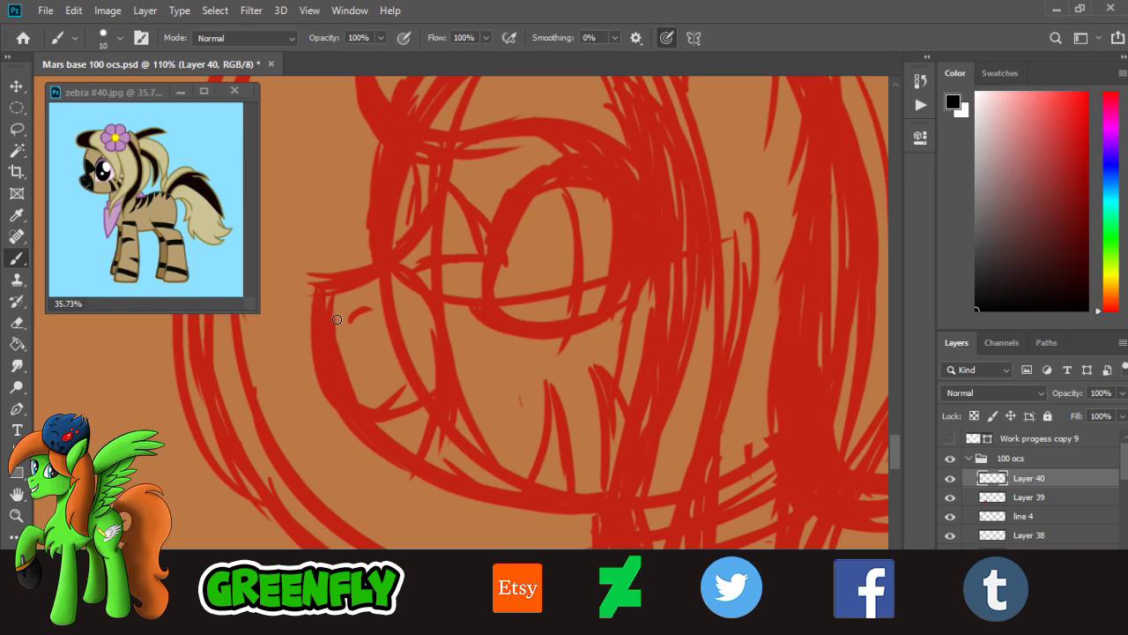
pyautogui.moveTo(322, 293)
pyautogui.mouseDown()
pyautogui.moveTo(529, 499)
pyautogui.moveTo(670, 483)
pyautogui.mouseUp()
pyautogui.hotkey('ctrl', 'z')
pyautogui.moveTo(317, 295); pyautogui.dragTo(714, 481)
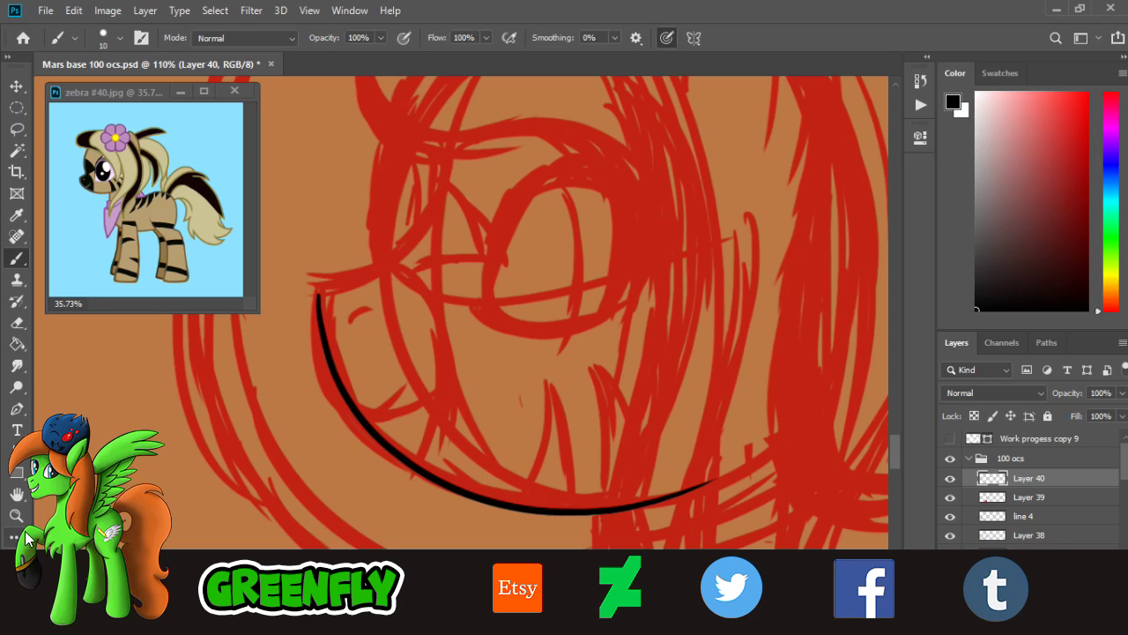
pyautogui.hotkey('ctrl', 'z')
pyautogui.moveTo(319, 293)
pyautogui.mouseDown()
pyautogui.moveTo(352, 409)
pyautogui.moveTo(732, 474)
pyautogui.mouseUp()
pyautogui.hotkey('ctrl', 'z')
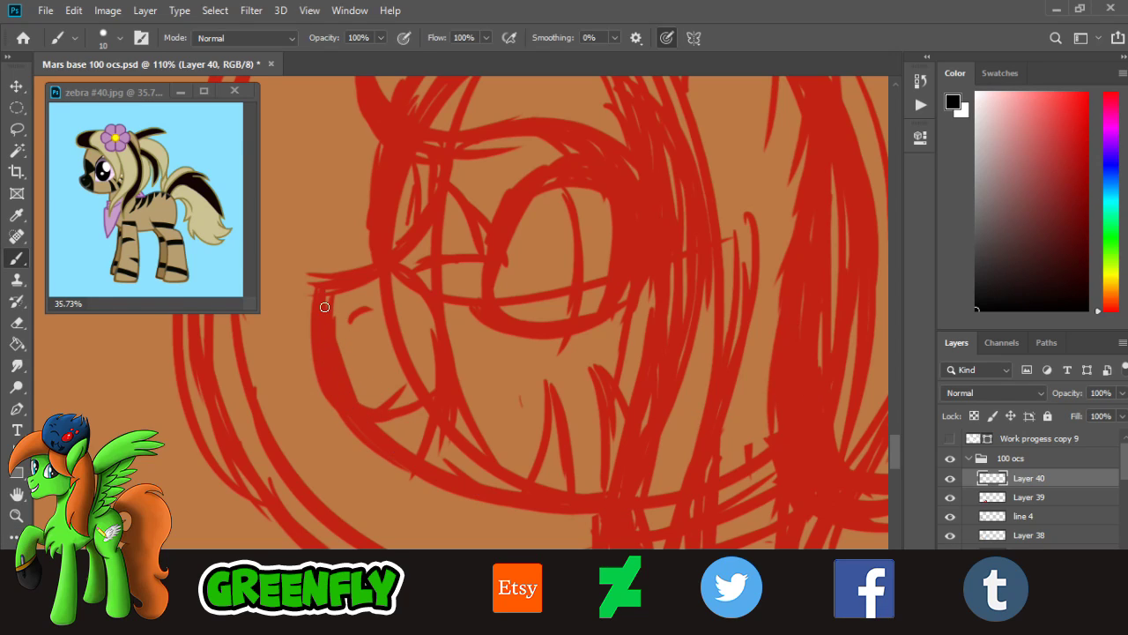
pyautogui.moveTo(317, 295); pyautogui.dragTo(705, 498)
pyautogui.hotkey('ctrl', 'z')
pyautogui.moveTo(320, 297)
pyautogui.mouseDown()
pyautogui.moveTo(389, 457)
pyautogui.moveTo(763, 476)
pyautogui.mouseUp()
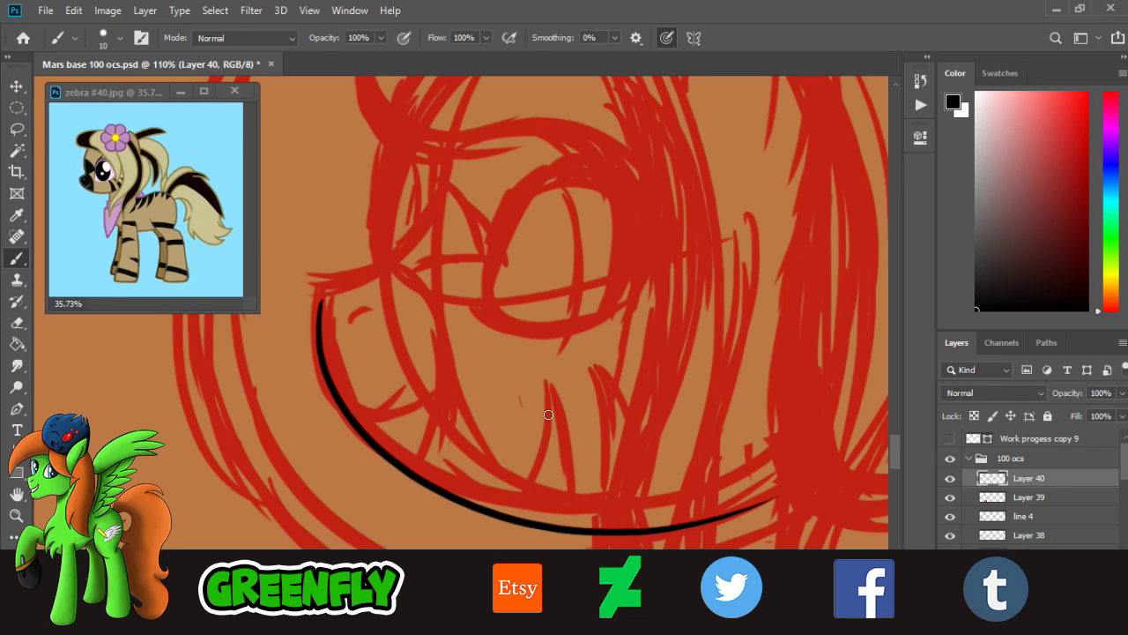
pyautogui.hotkey('ctrl', 'z')
pyautogui.moveTo(319, 294); pyautogui.dragTo(758, 474)
pyautogui.hotkey('ctrl', 'z')
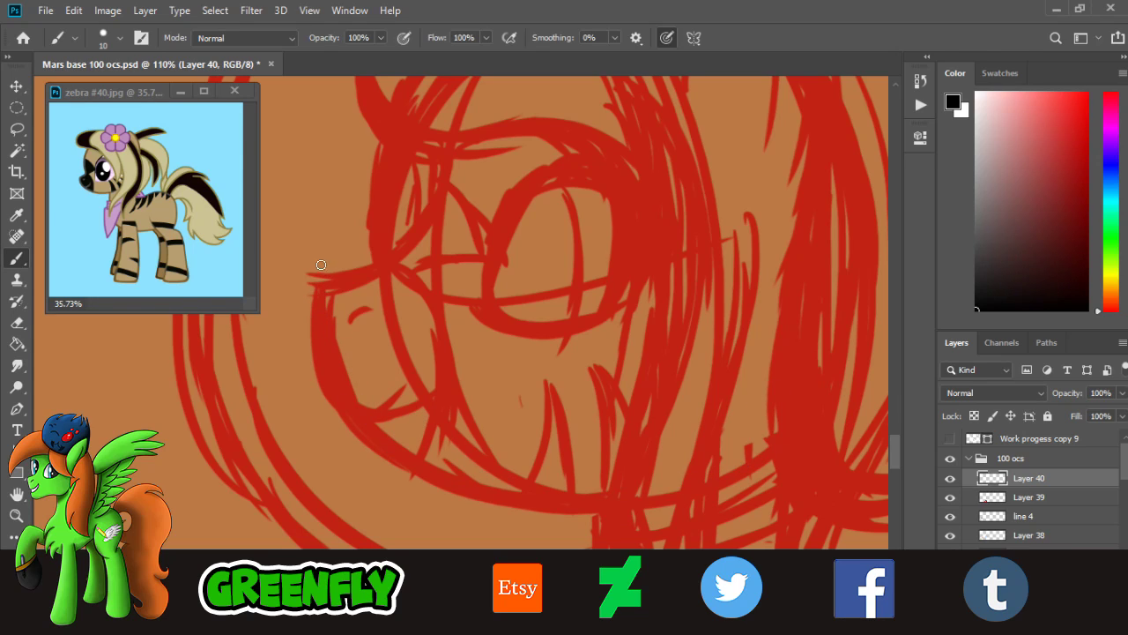
pyautogui.moveTo(315, 243)
pyautogui.mouseDown()
pyautogui.moveTo(453, 480)
pyautogui.moveTo(768, 476)
pyautogui.mouseUp()
pyautogui.hotkey('ctrl', 'z')
pyautogui.moveTo(311, 257); pyautogui.dragTo(806, 458)
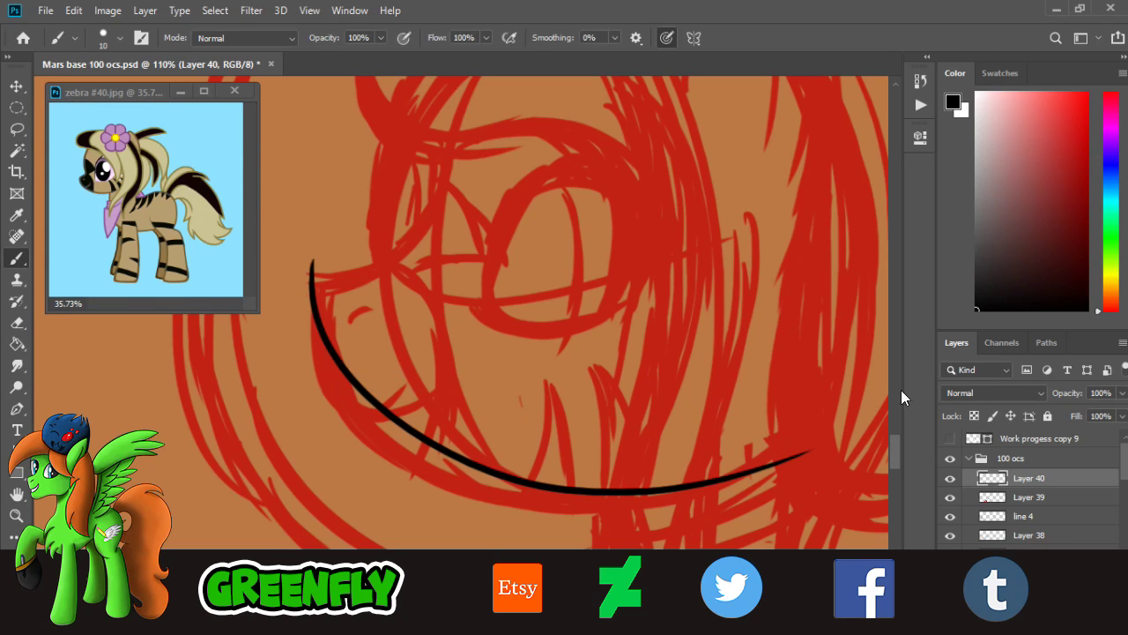
pyautogui.hotkey('ctrl', 'z')
pyautogui.moveTo(311, 258)
pyautogui.mouseDown()
pyautogui.moveTo(353, 403)
pyautogui.moveTo(771, 472)
pyautogui.mouseUp()
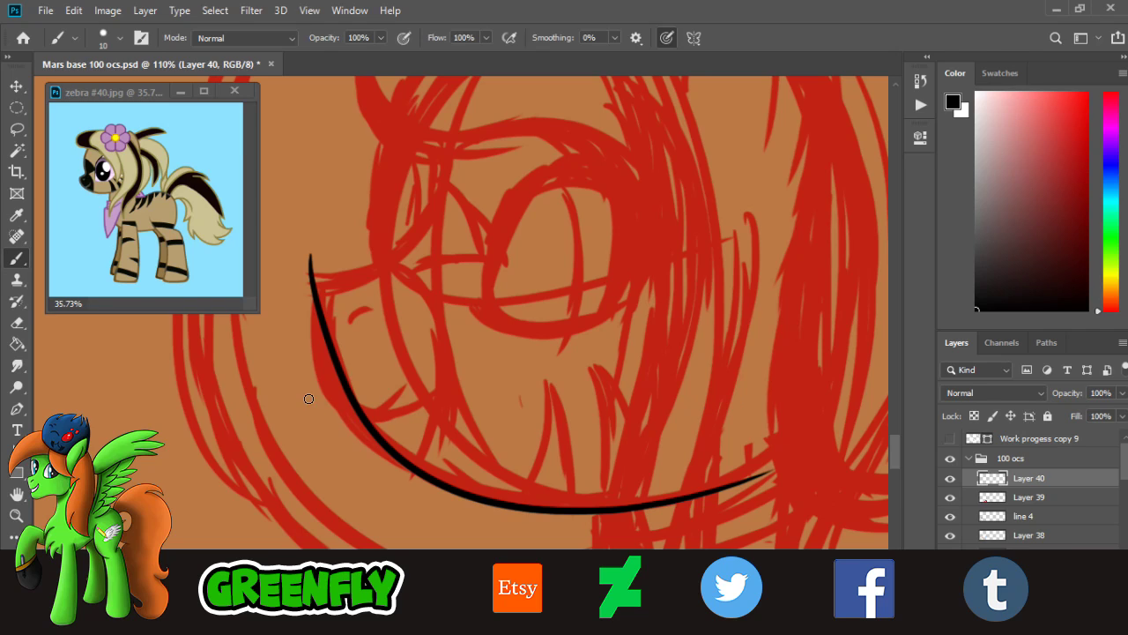
pyautogui.hotkey('ctrl', 'z')
pyautogui.moveTo(318, 256); pyautogui.dragTo(737, 480)
pyautogui.hotkey('ctrl', 'z')
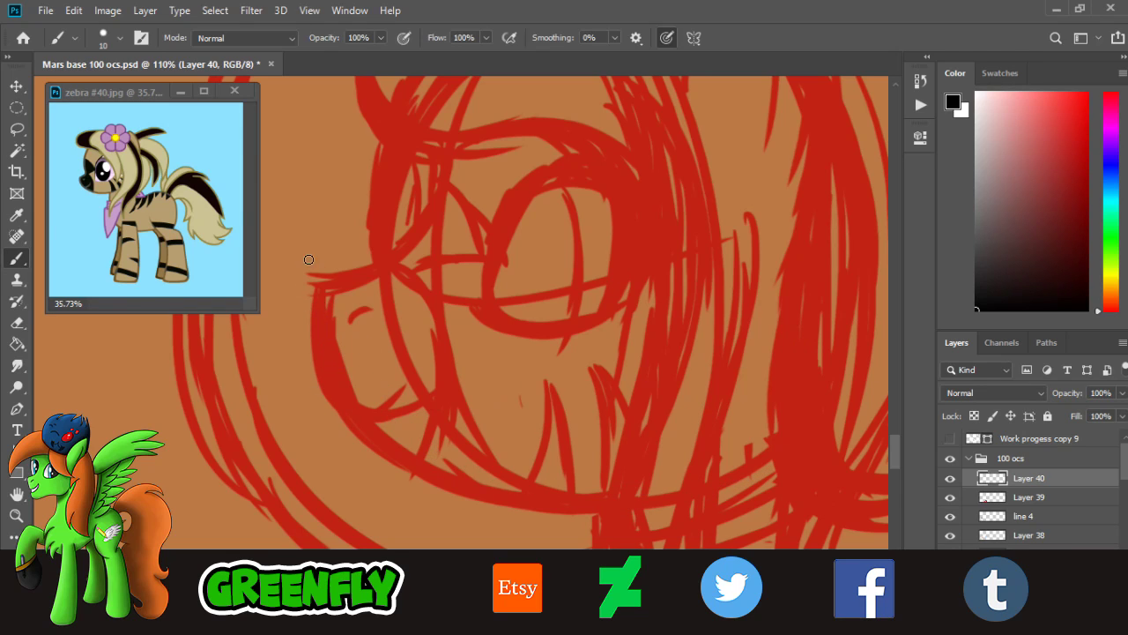
# - Draw a black curve from the nose tip down the muzzle front, around the chin and along the jaw
pyautogui.moveTo(308, 260); pyautogui.dragTo(730, 480)
pyautogui.click(27, 513)
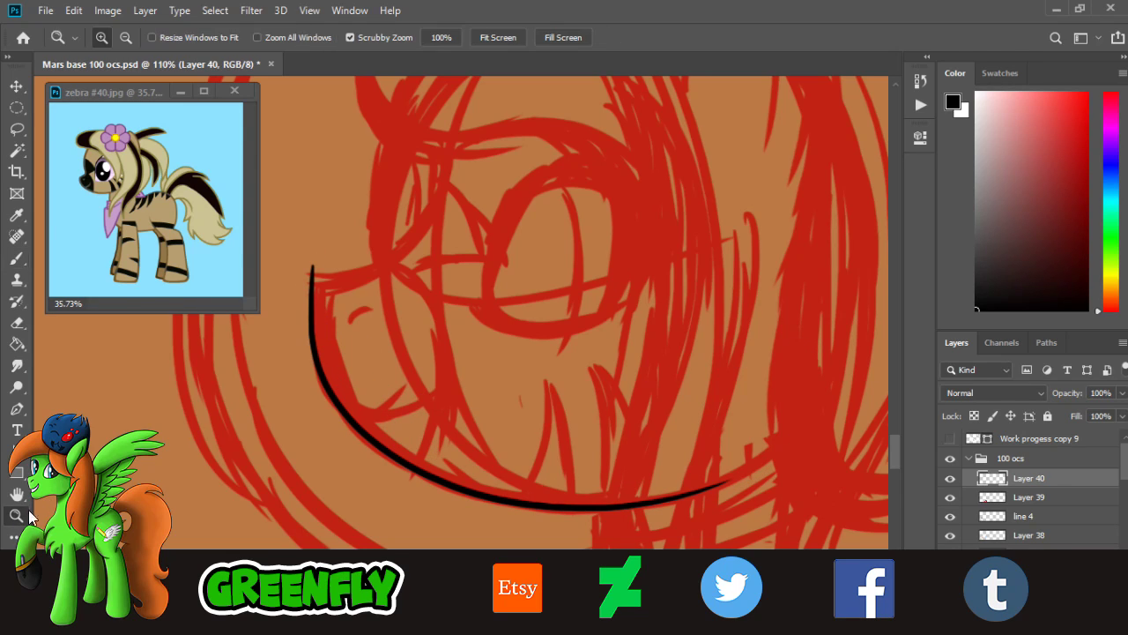
pyautogui.moveTo(535, 406); pyautogui.dragTo(381, 411)
pyautogui.moveTo(570, 422); pyautogui.dragTo(609, 429)
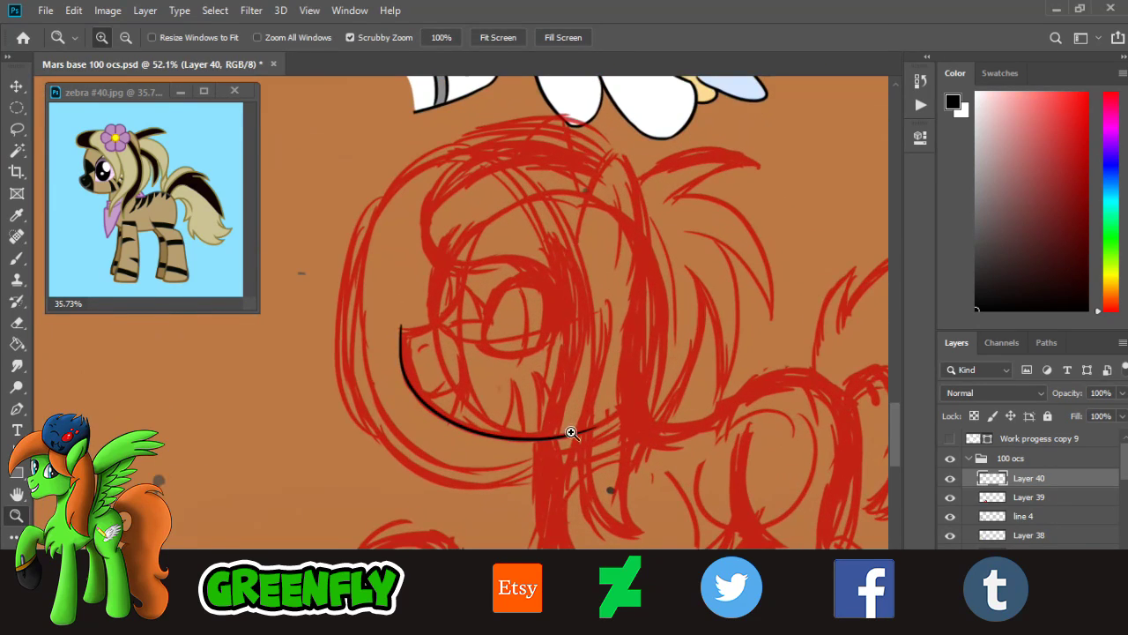
pyautogui.moveTo(520, 404); pyautogui.dragTo(465, 390)
pyautogui.moveTo(534, 417); pyautogui.dragTo(574, 417)
# - Trim the part of the muzzle line that extends above the nose tip, using a 20 px eraser
pyautogui.moveTo(489, 308); pyautogui.dragTo(512, 320)
pyautogui.click(511, 320)
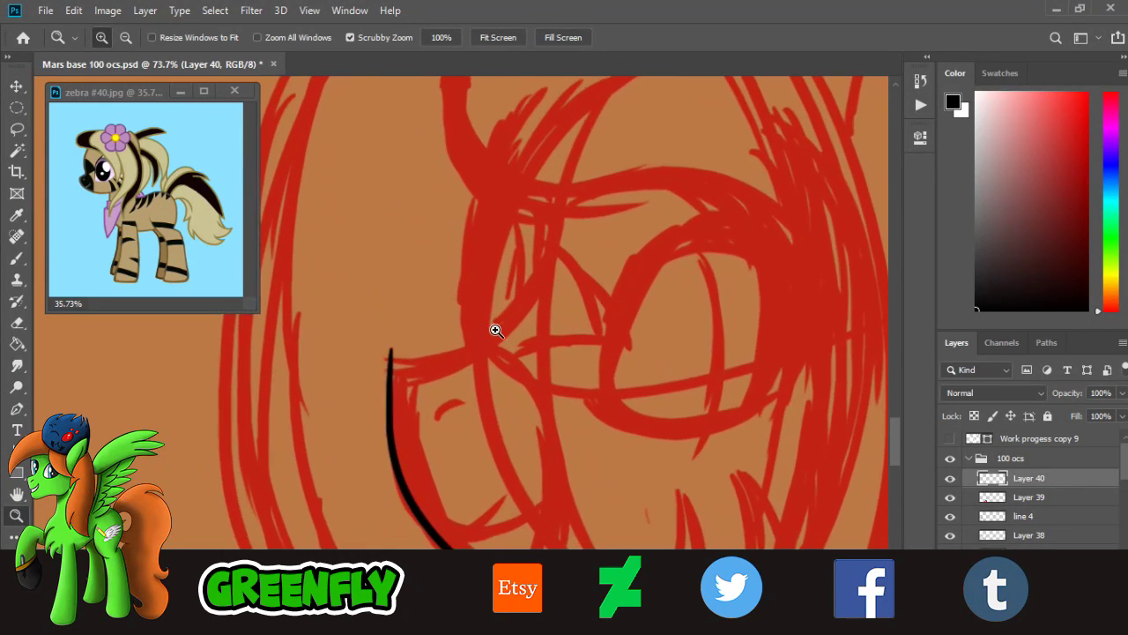
pyautogui.click(493, 327)
pyautogui.click(17, 322)
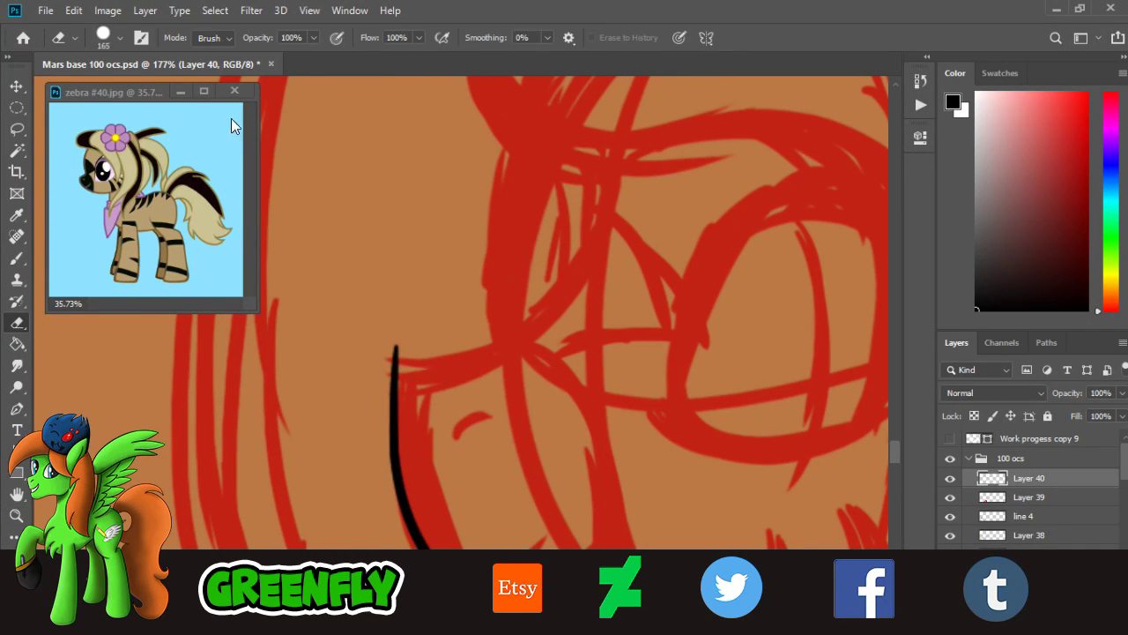
pyautogui.click(120, 39)
pyautogui.click(100, 86)
pyautogui.click(378, 360)
# - Try to ink the concave curve from the forehead down the bridge of the nose to the muzzle tip
pyautogui.click(16, 257)
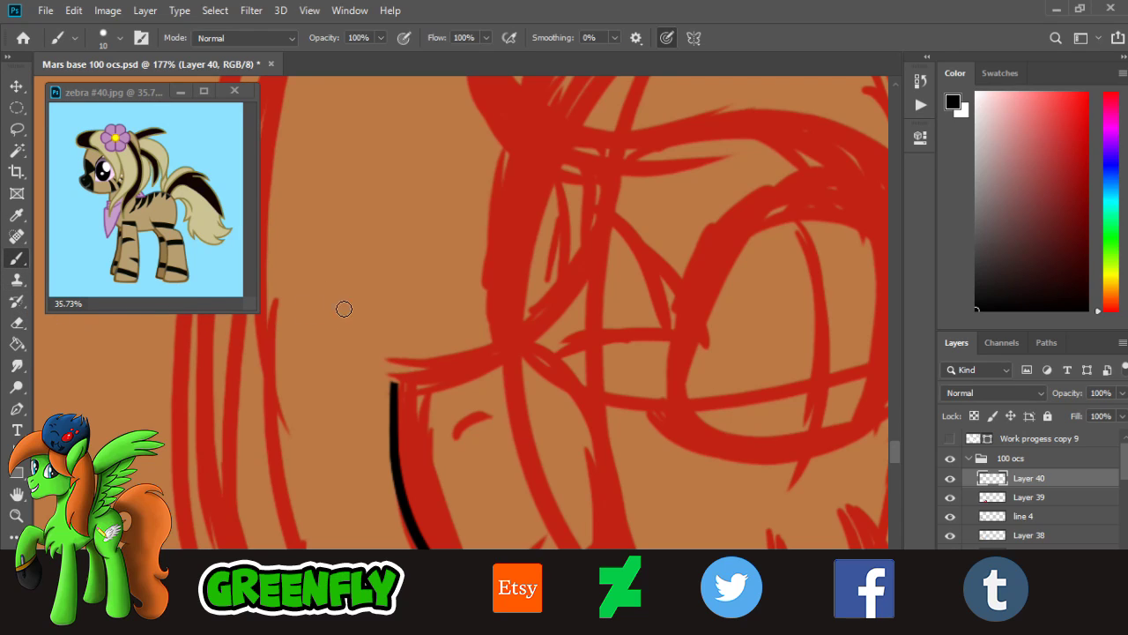
pyautogui.moveTo(607, 148); pyautogui.dragTo(429, 337)
pyautogui.hotkey('ctrl', 'z')
pyautogui.moveTo(607, 150); pyautogui.dragTo(331, 393)
pyautogui.hotkey('ctrl', 'z')
pyautogui.moveTo(620, 141); pyautogui.dragTo(336, 362)
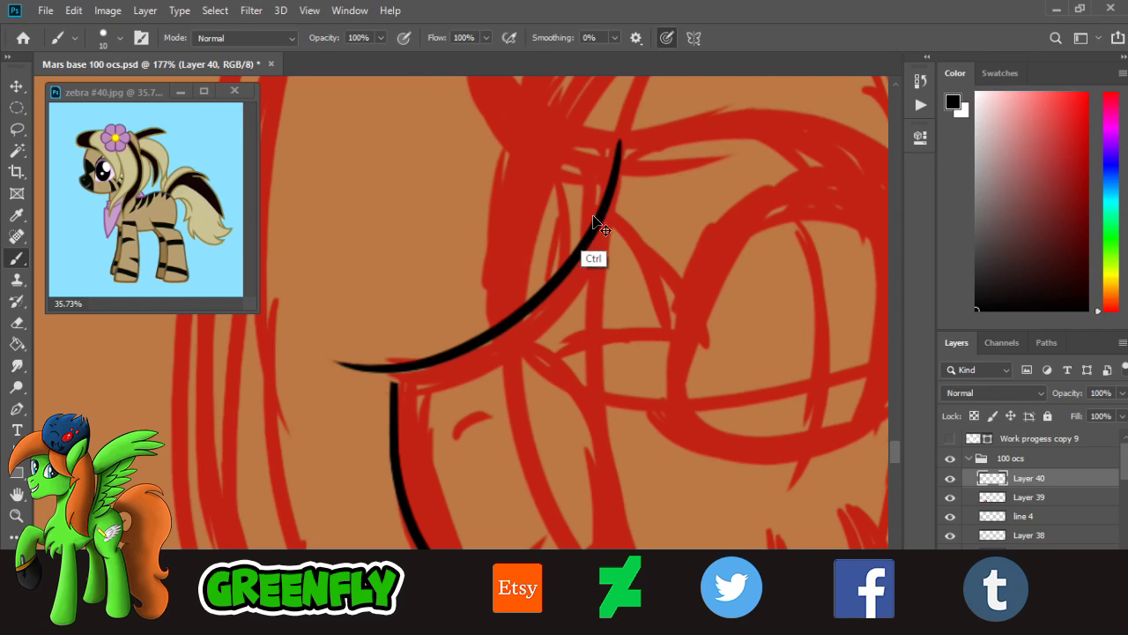
pyautogui.hotkey('ctrl', 'z')
pyautogui.moveTo(614, 150)
pyautogui.mouseDown()
pyautogui.moveTo(451, 371)
pyautogui.moveTo(362, 389)
pyautogui.mouseUp()
pyautogui.hotkey('ctrl', 'z')
pyautogui.moveTo(613, 152); pyautogui.dragTo(308, 404)
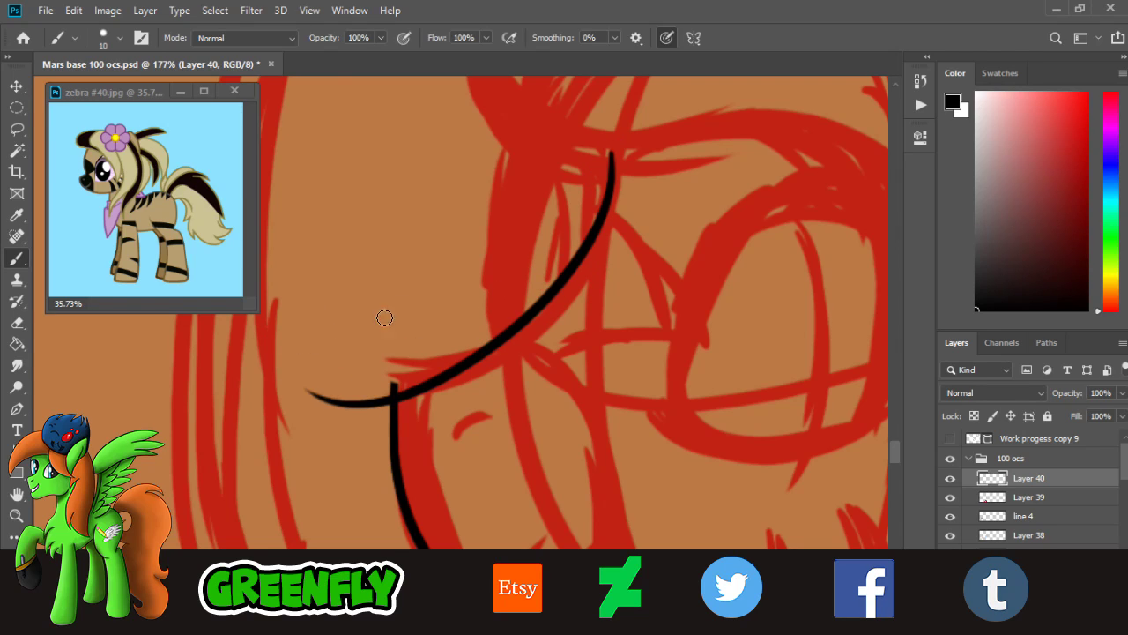
pyautogui.hotkey('ctrl', 'z')
pyautogui.moveTo(608, 148); pyautogui.dragTo(339, 369)
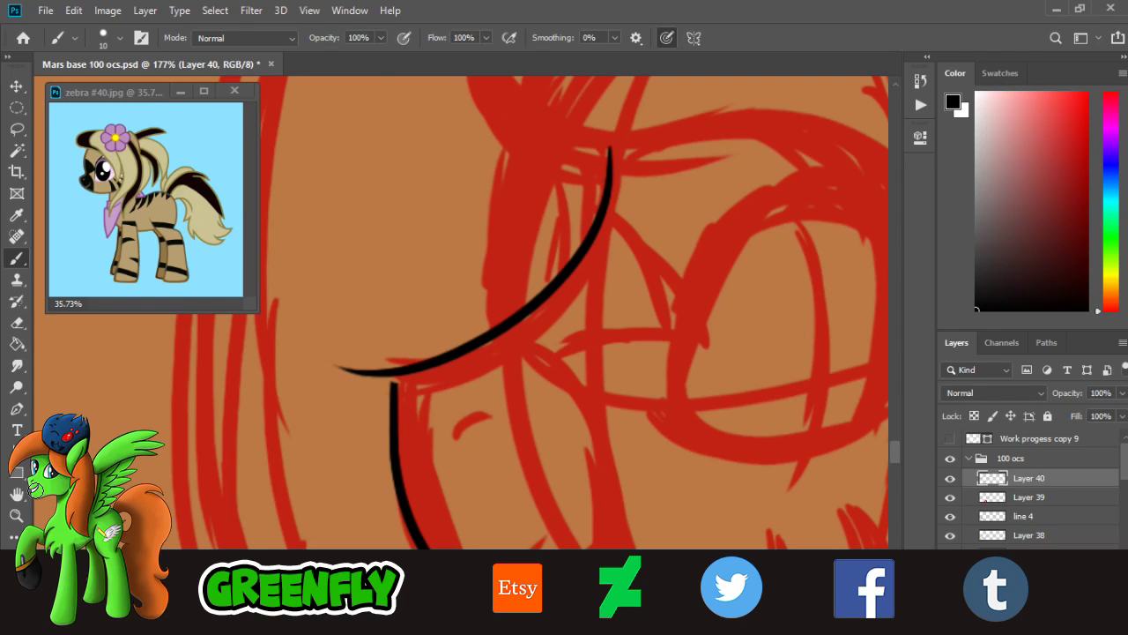
pyautogui.hotkey('ctrl', 'z')
pyautogui.moveTo(610, 155)
pyautogui.mouseDown()
pyautogui.moveTo(575, 270)
pyautogui.moveTo(310, 366)
pyautogui.mouseUp()
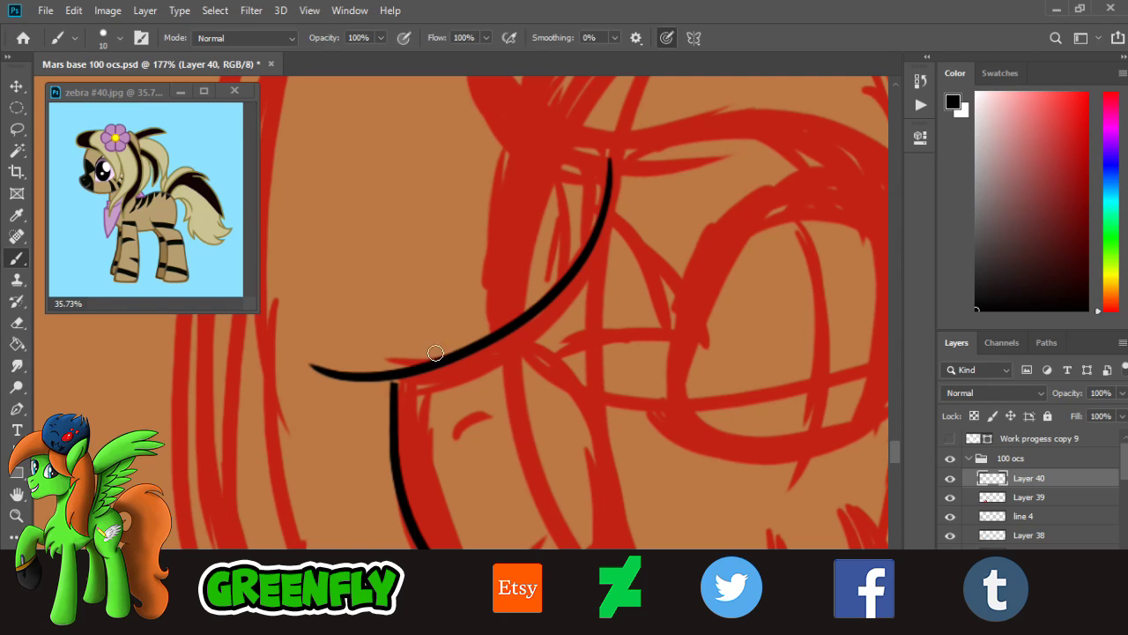
pyautogui.hotkey('ctrl', 'z')
pyautogui.moveTo(611, 170); pyautogui.dragTo(346, 369)
pyautogui.hotkey('ctrl', 'z')
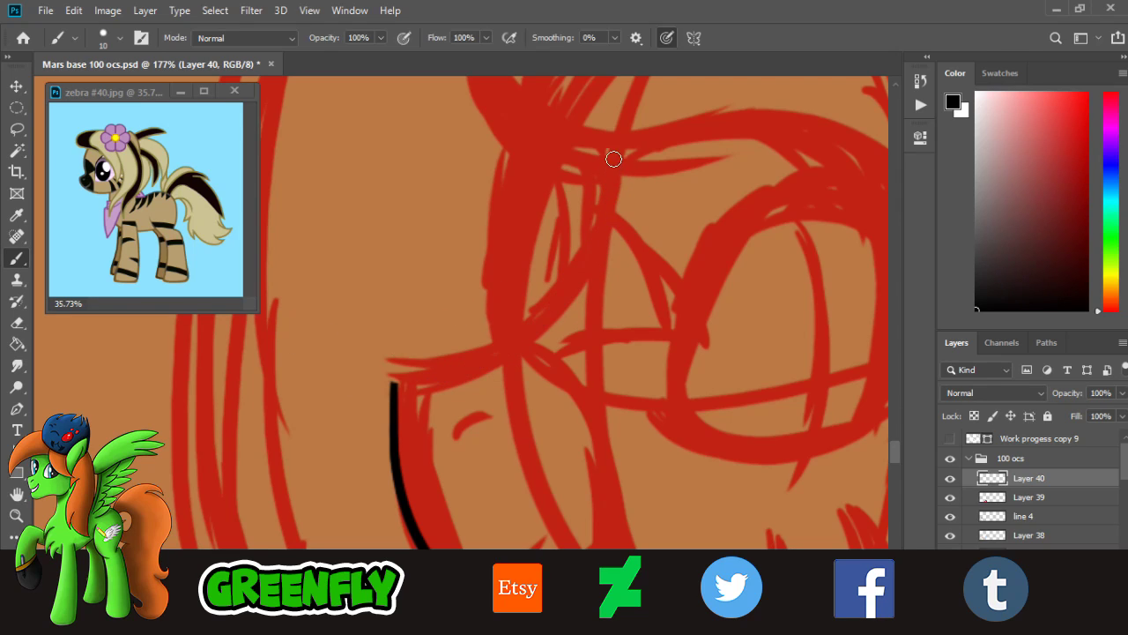
pyautogui.moveTo(610, 157)
pyautogui.mouseDown()
pyautogui.moveTo(442, 364)
pyautogui.moveTo(339, 367)
pyautogui.mouseUp()
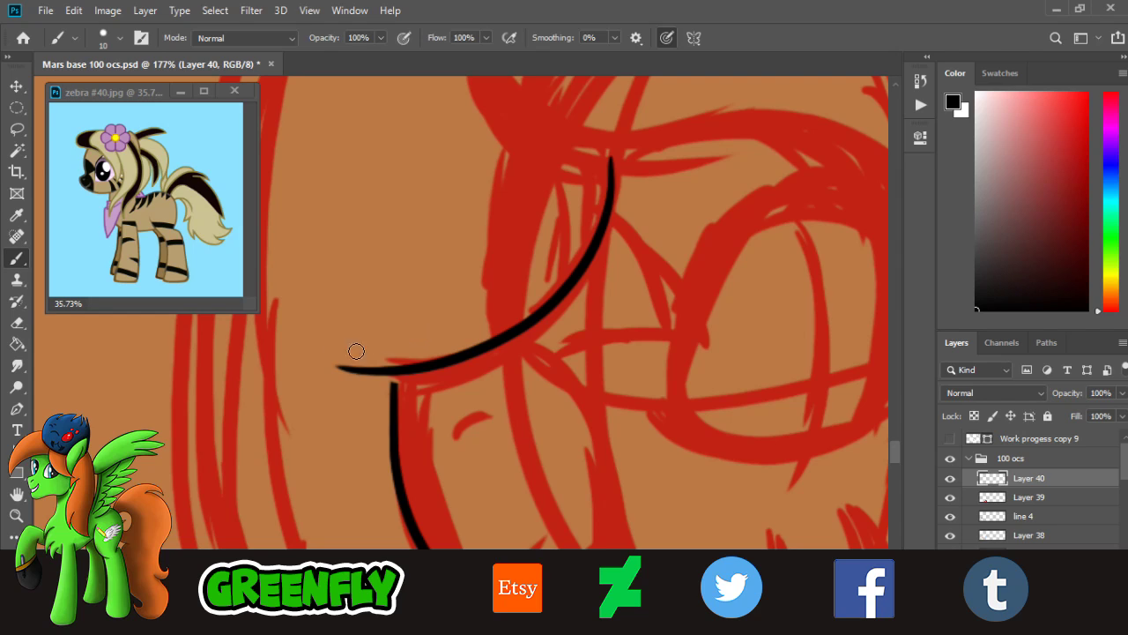
pyautogui.press('z')
pyautogui.moveTo(444, 357); pyautogui.dragTo(464, 330)
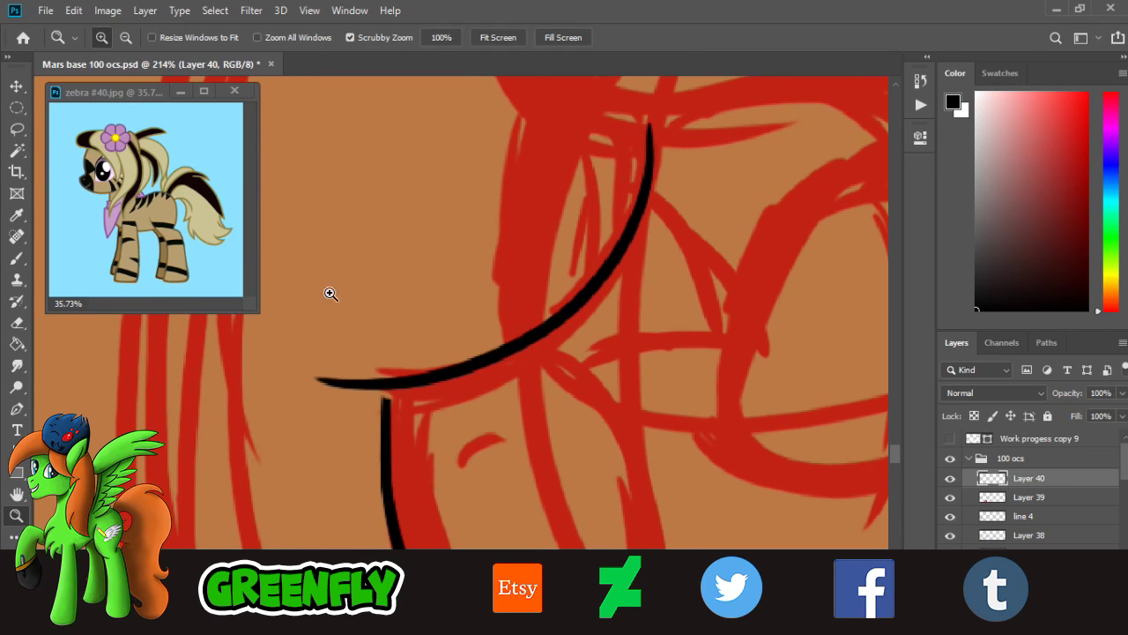
pyautogui.click(17, 259)
pyautogui.hotkey('ctrl', 'z')
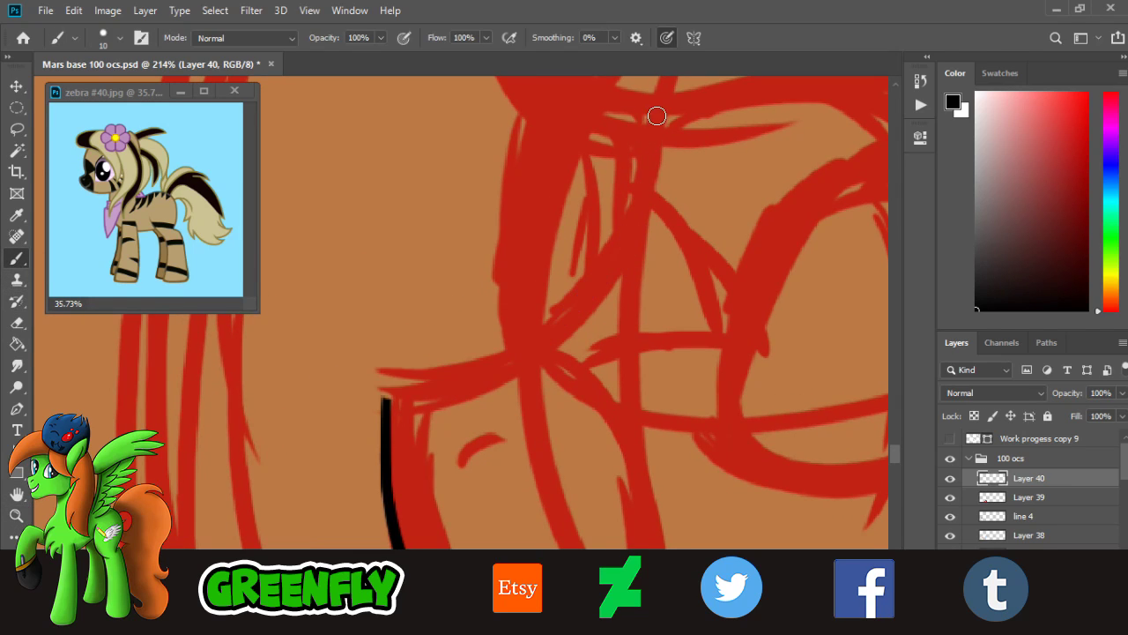
pyautogui.hotkey('ctrl', 'z')
pyautogui.hotkey('ctrl', 'z')
pyautogui.hotkey('ctrl', 'z')
pyautogui.hotkey('ctrl', 'z')
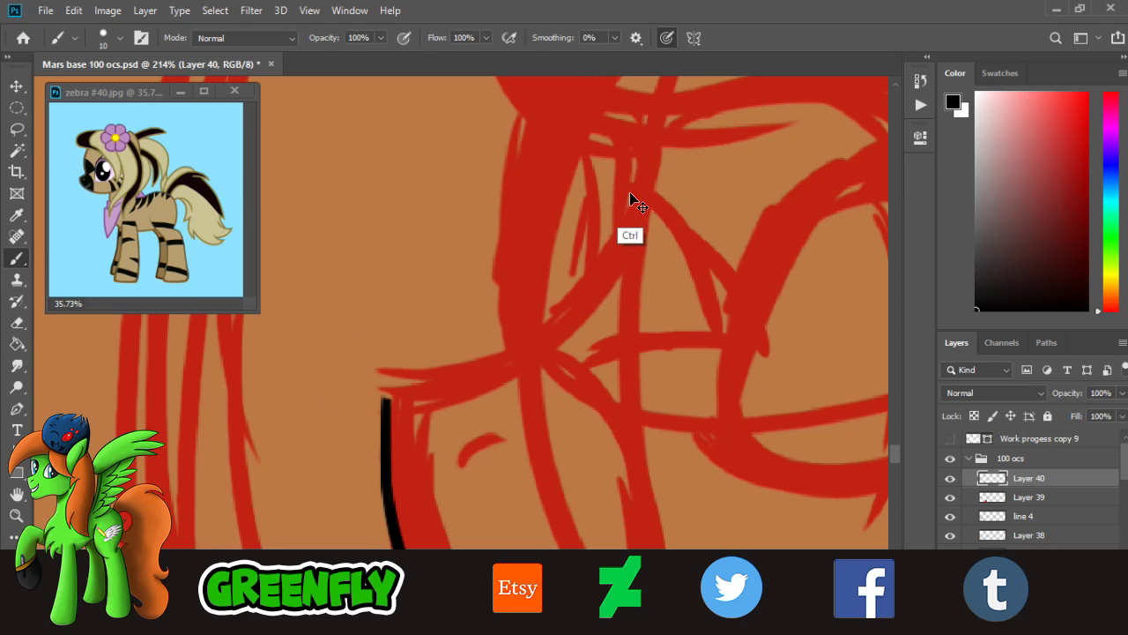
# - Draw the nose bridge as a black curve from the forehead down to the upper end of the muzzle line
pyautogui.moveTo(655, 126)
pyautogui.mouseDown()
pyautogui.moveTo(420, 411)
pyautogui.moveTo(315, 390)
pyautogui.mouseUp()
pyautogui.hotkey('ctrl', 'z')
pyautogui.moveTo(655, 115); pyautogui.dragTo(326, 389)
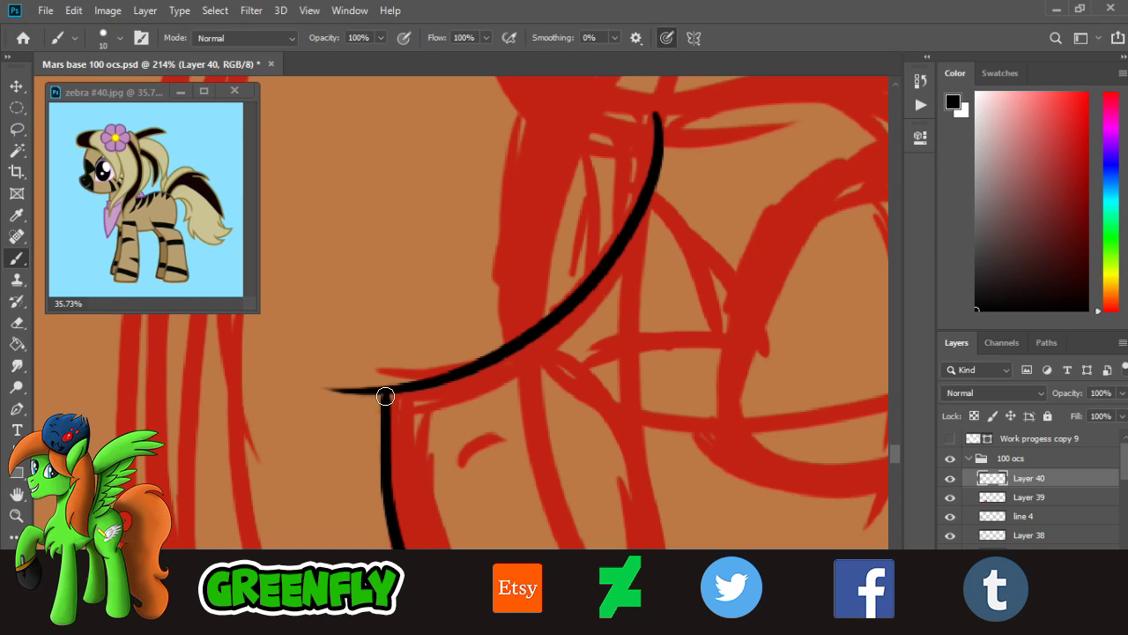
# - Erase the line end extending past the nose tip and touch up the corner where the two black lines meet
pyautogui.click(17, 322)
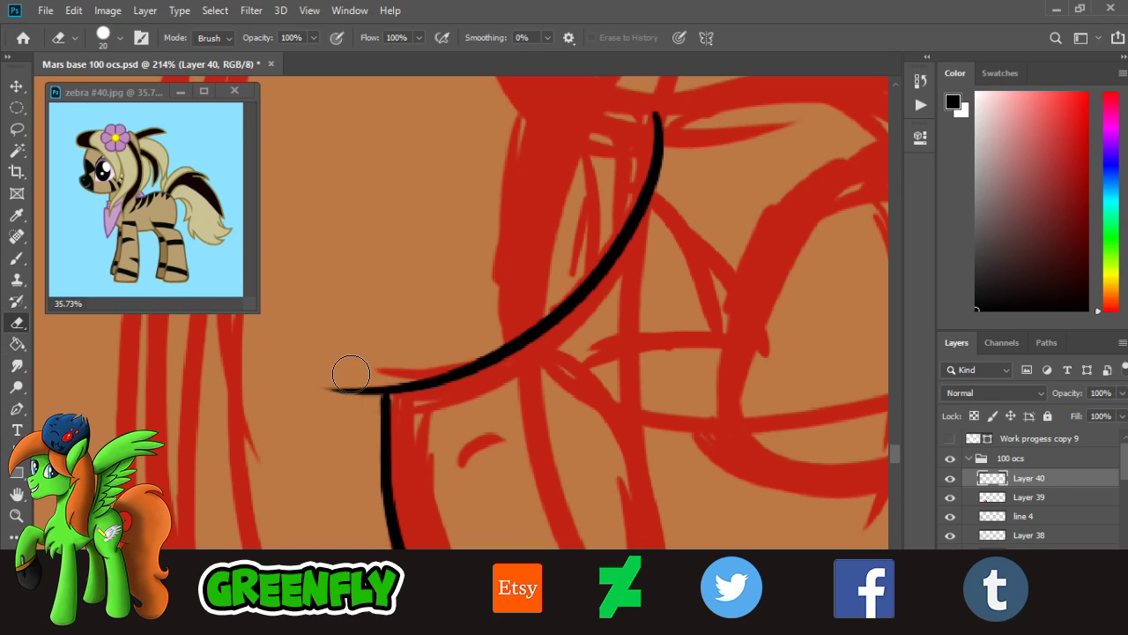
pyautogui.moveTo(350, 372)
pyautogui.mouseDown()
pyautogui.moveTo(373, 400)
pyautogui.moveTo(386, 364)
pyautogui.moveTo(420, 374)
pyautogui.mouseUp()
pyautogui.press('z')
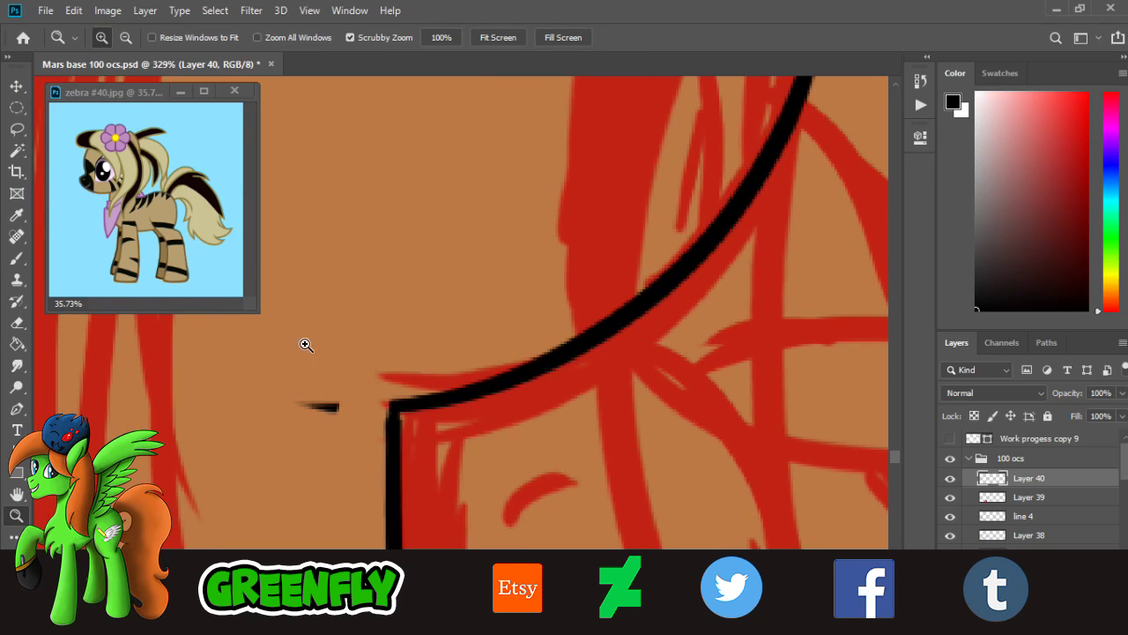
pyautogui.click(13, 326)
pyautogui.moveTo(302, 403); pyautogui.dragTo(339, 408)
pyautogui.press('b')
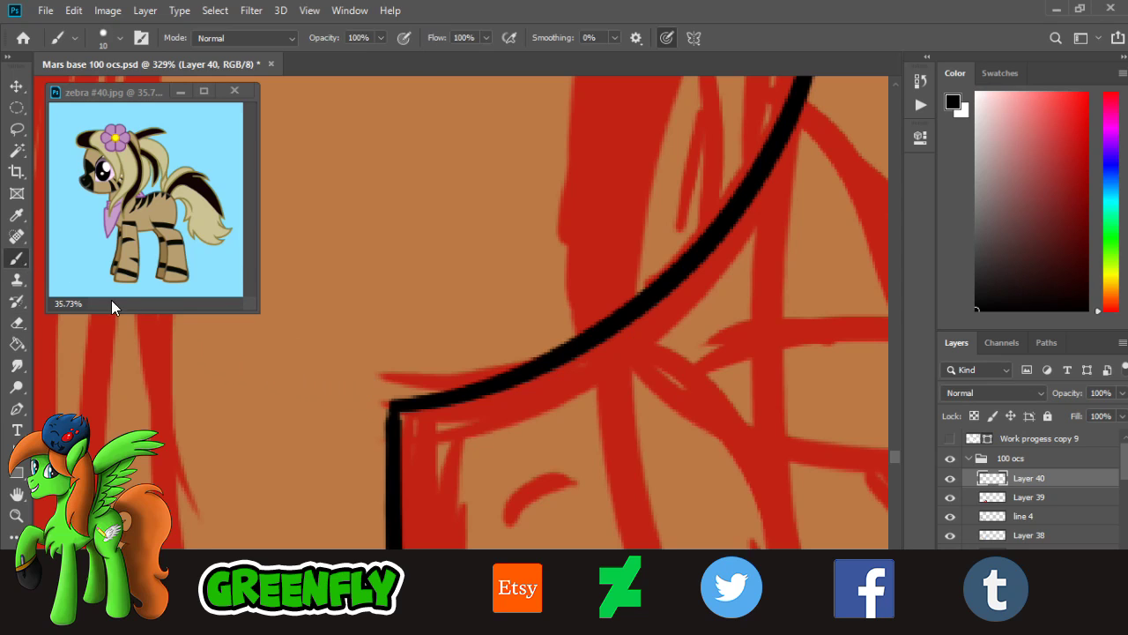
pyautogui.moveTo(408, 406)
pyautogui.mouseDown()
pyautogui.moveTo(402, 443)
pyautogui.moveTo(401, 433)
pyautogui.mouseUp()
# - Examine the inked muzzle and jaw against the rest of the zebra sketch and the neighbouring character
pyautogui.click(16, 514)
pyautogui.moveTo(521, 335); pyautogui.dragTo(335, 322)
pyautogui.moveTo(635, 313); pyautogui.dragTo(714, 314)
pyautogui.hscroll(3, 394, 596)
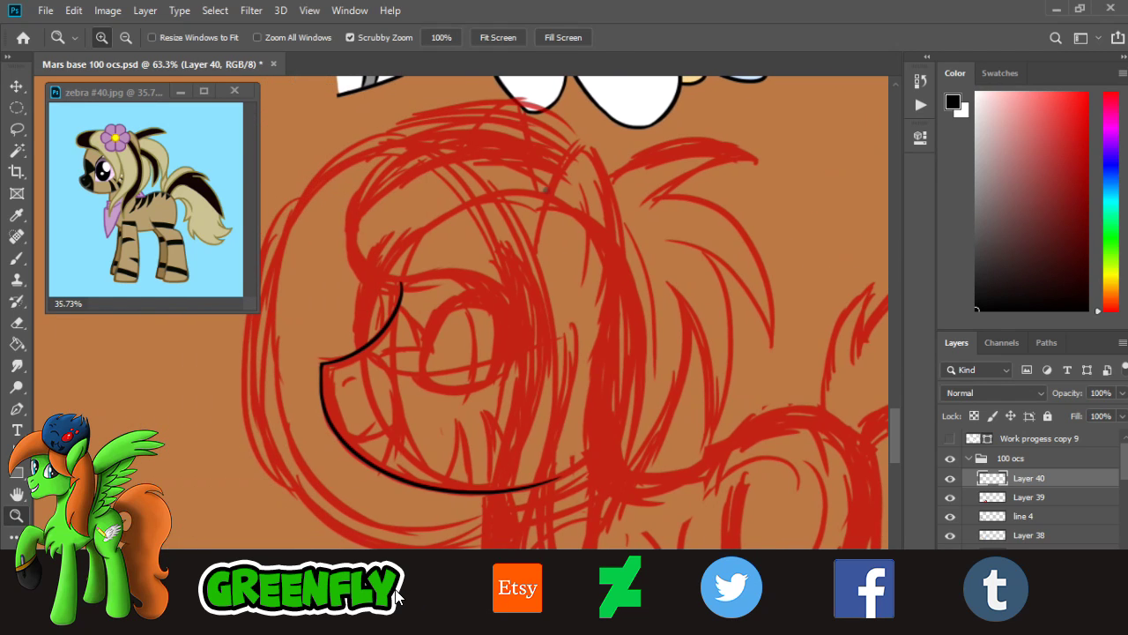
pyautogui.moveTo(894, 446); pyautogui.dragTo(894, 455)
pyautogui.moveTo(644, 366); pyautogui.dragTo(555, 365)
pyautogui.moveTo(699, 382); pyautogui.dragTo(736, 363)
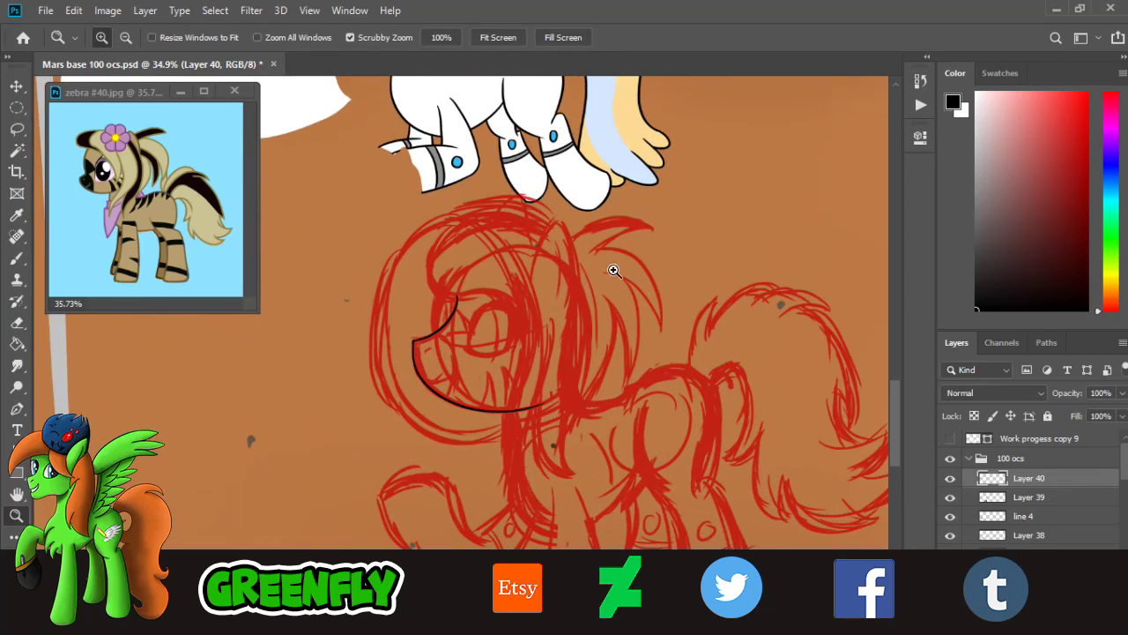
pyautogui.moveTo(574, 254); pyautogui.dragTo(624, 270)
pyautogui.moveTo(564, 345); pyautogui.dragTo(514, 365)
pyautogui.moveTo(585, 455); pyautogui.dragTo(599, 453)
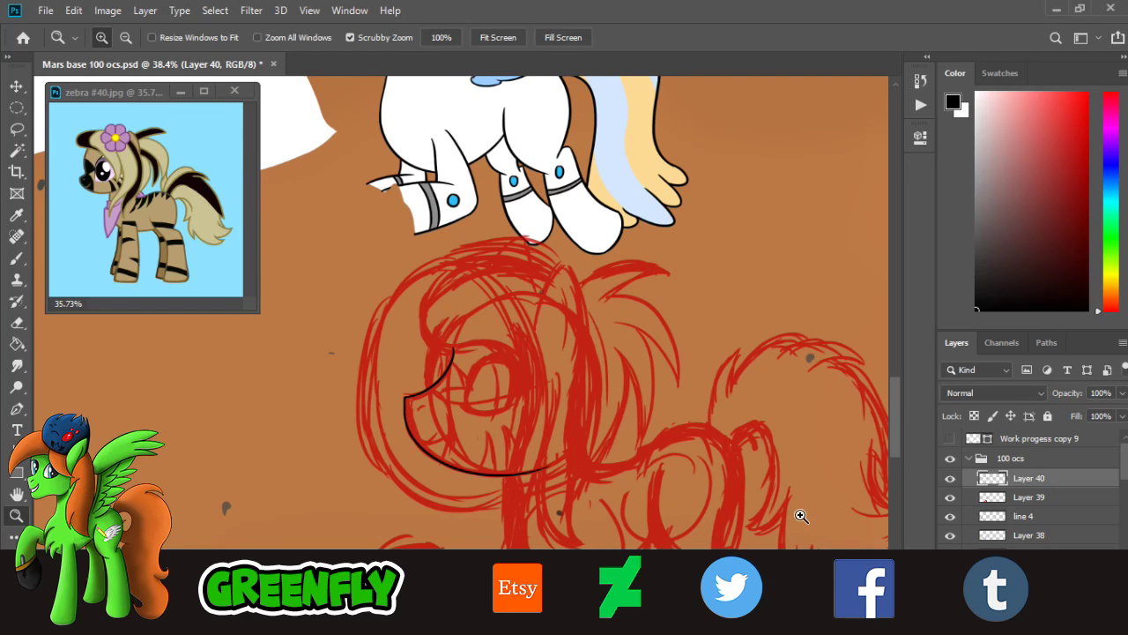
# - Check the line art on Layer 40 by toggling its visibility, and rename the layer as line
pyautogui.click(951, 479)
pyautogui.click(952, 478)
pyautogui.rightClick(1042, 481)
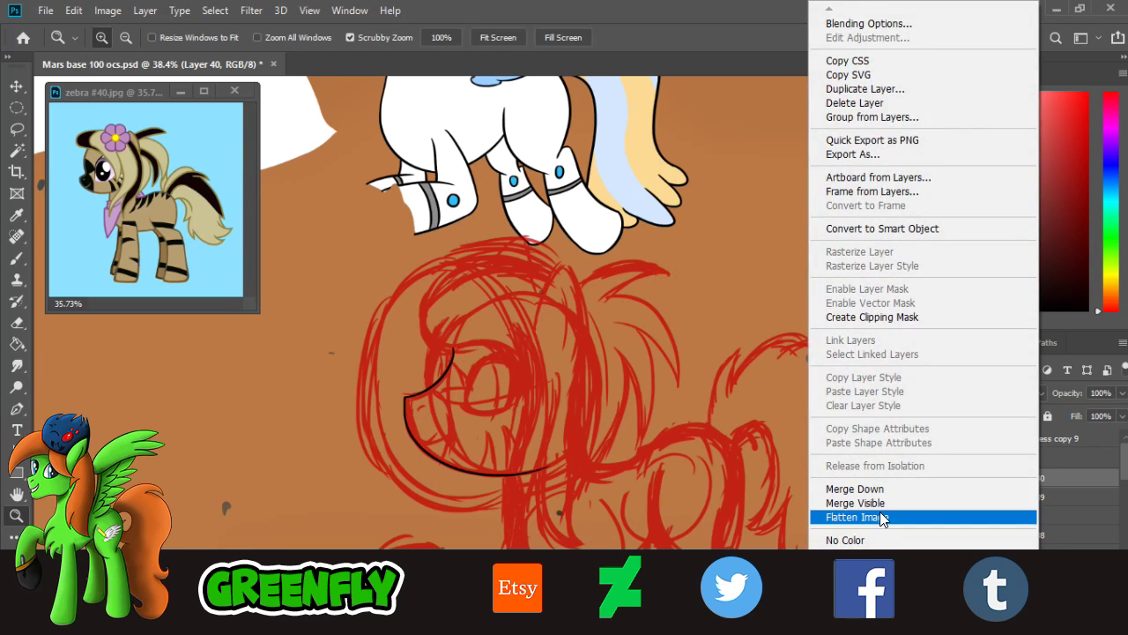
pyautogui.press('Escape')
pyautogui.doubleClick(1029, 478)
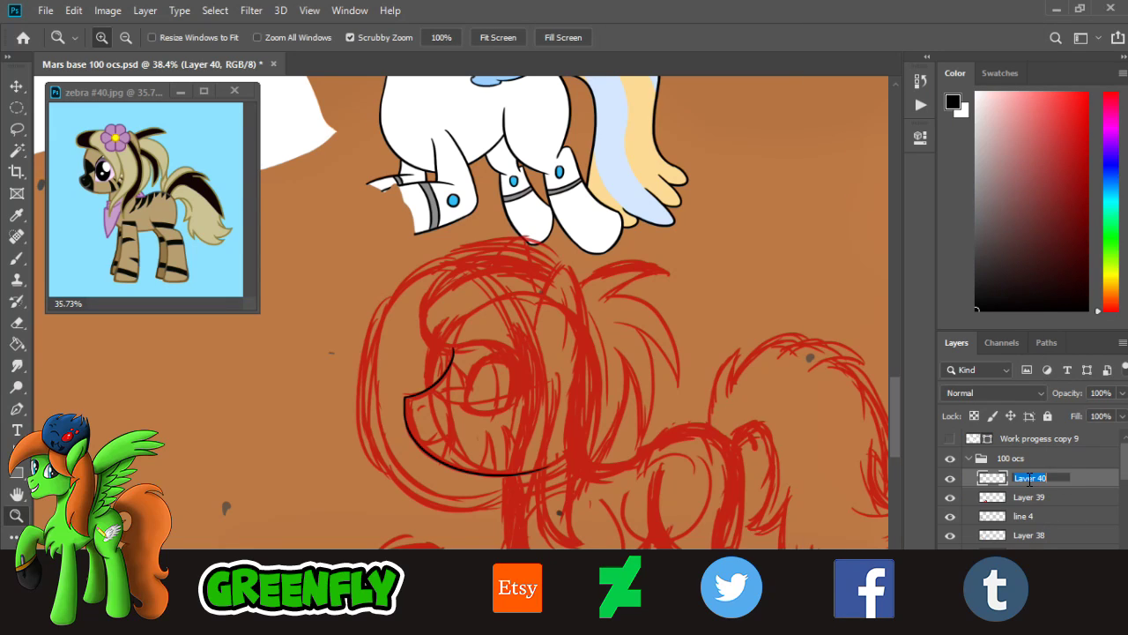
pyautogui.write('line')
pyautogui.press('Return')
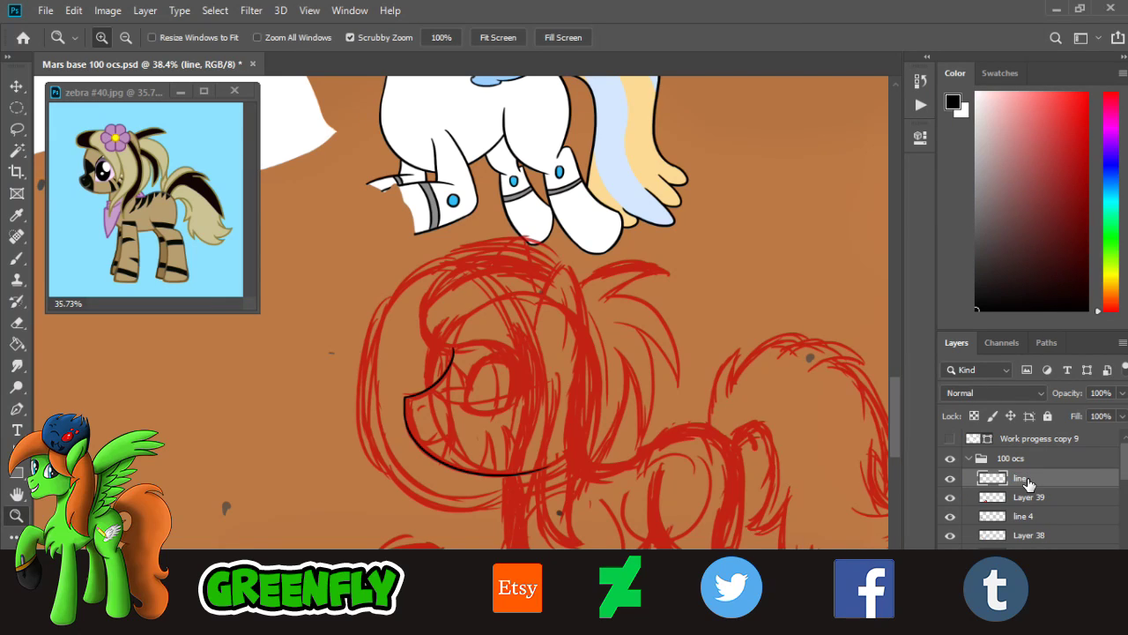
# - Add a new empty layer above the line layer
pyautogui.click(1081, 599)
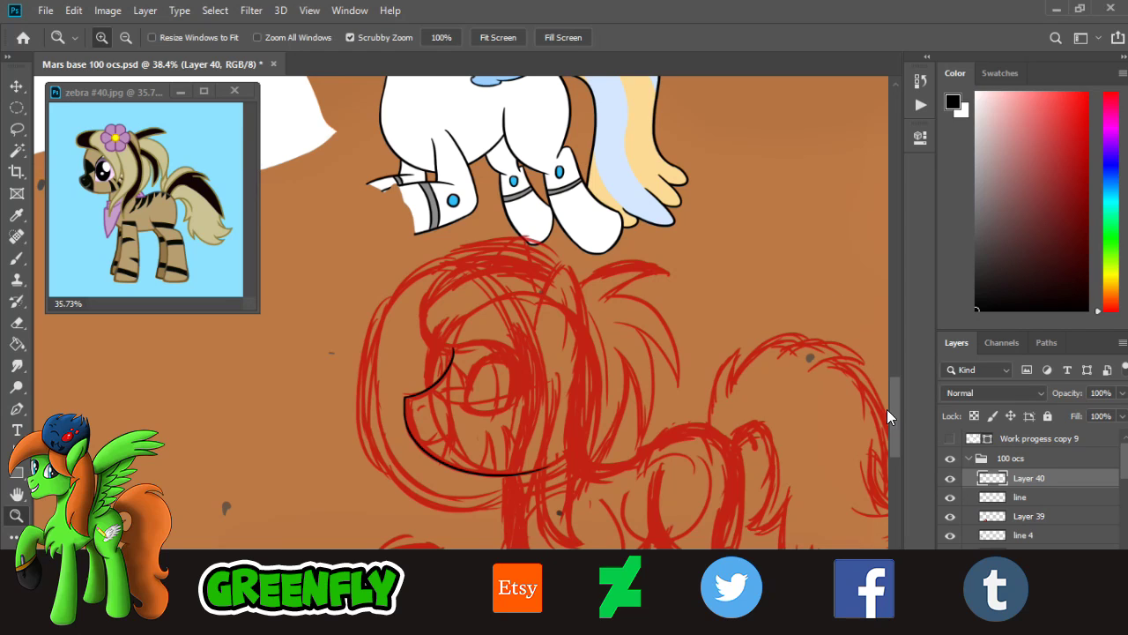
pyautogui.moveTo(891, 402)
pyautogui.mouseDown()
pyautogui.moveTo(894, 434)
pyautogui.moveTo(903, 397)
pyautogui.mouseUp()
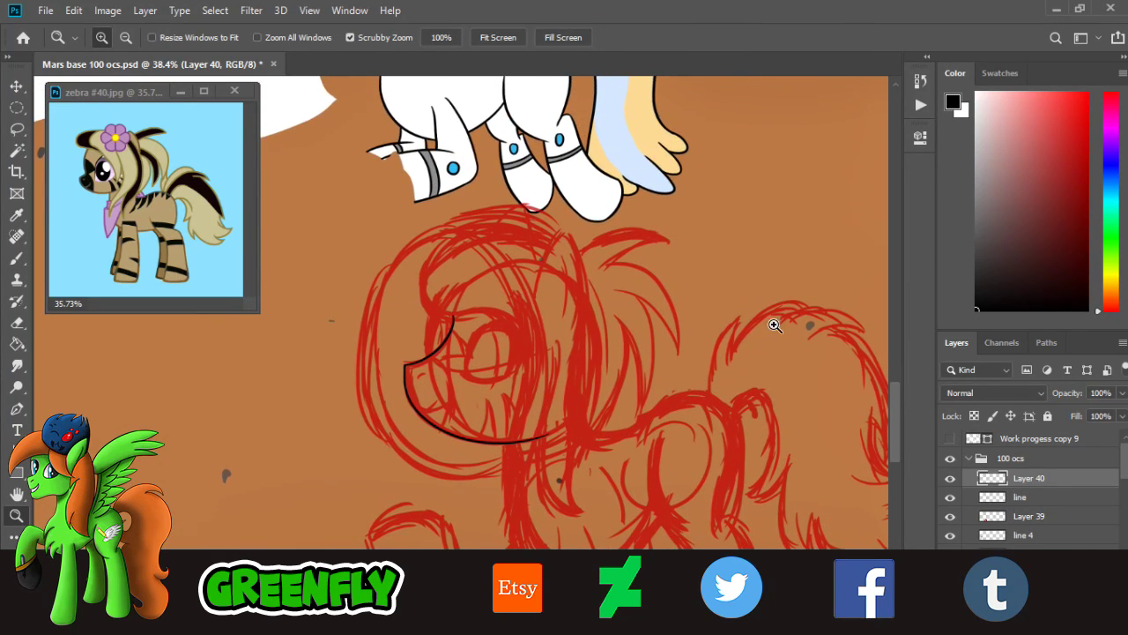
pyautogui.moveTo(642, 376); pyautogui.dragTo(585, 388)
pyautogui.moveTo(621, 428); pyautogui.dragTo(594, 419)
pyautogui.moveTo(623, 464); pyautogui.dragTo(660, 502)
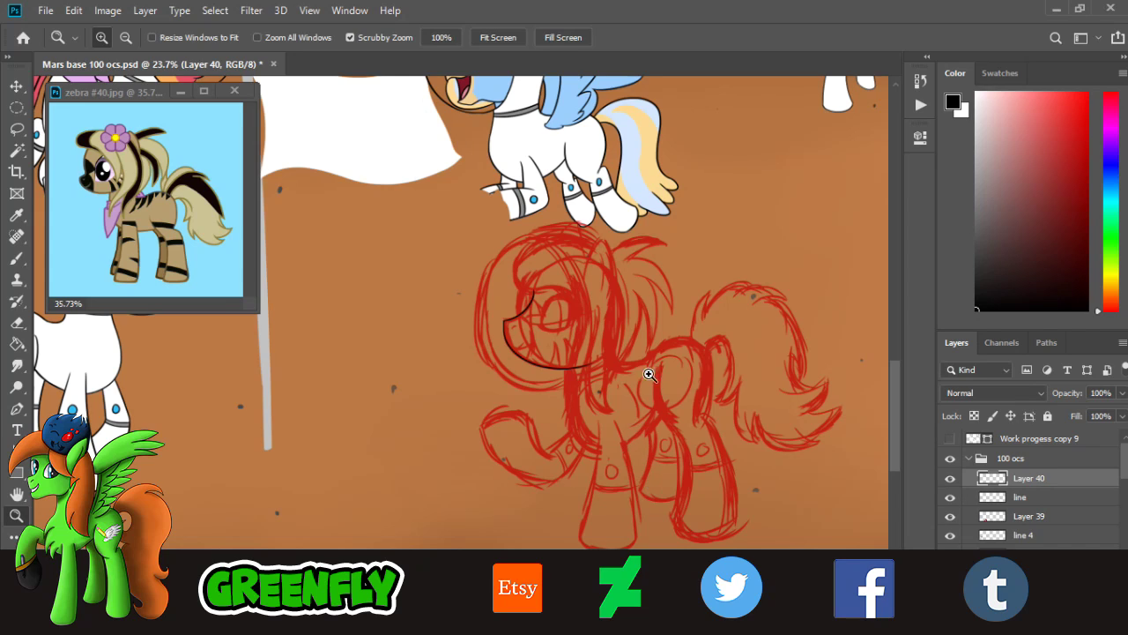
pyautogui.scroll(1, 625, 380)
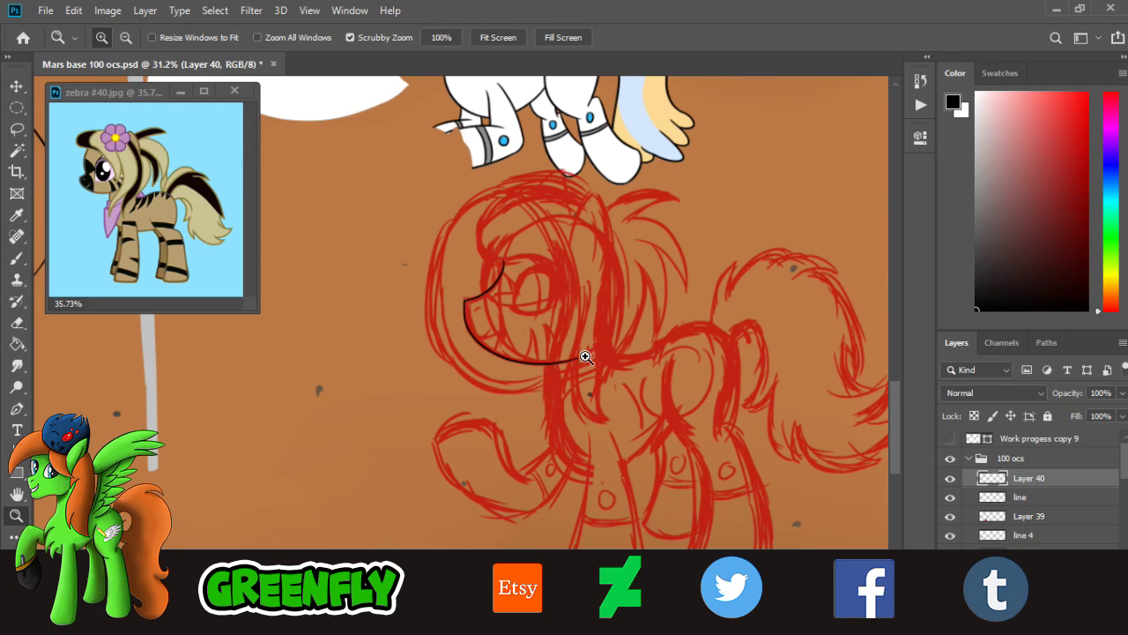
pyautogui.scroll(2, 543, 260)
pyautogui.scroll(-1, 589, 303)
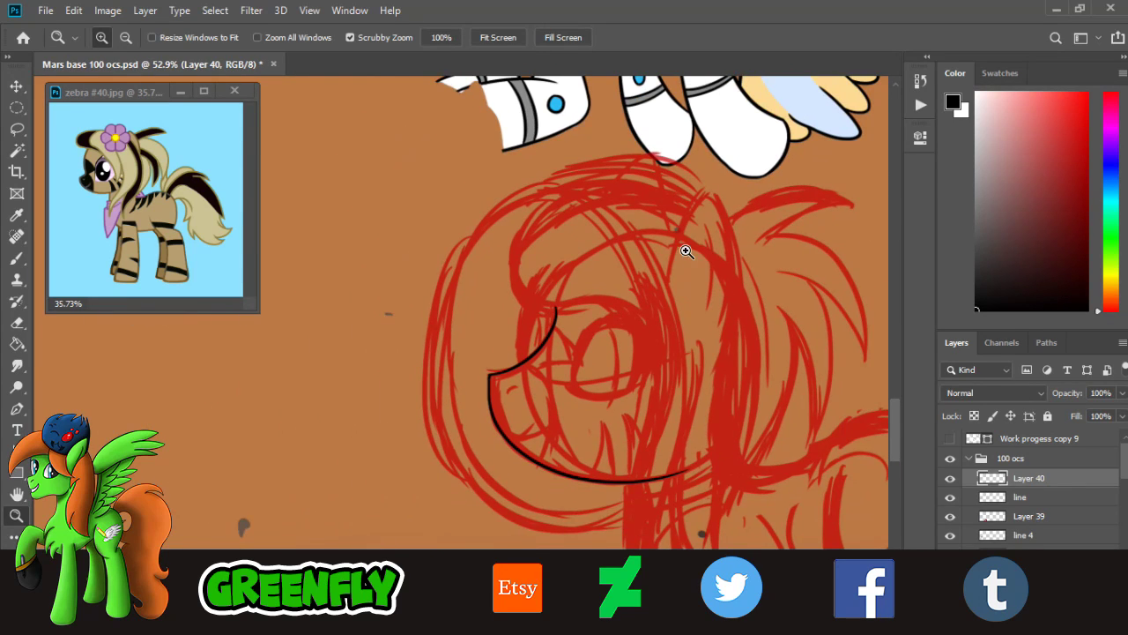
pyautogui.scroll(1, 697, 282)
pyautogui.scroll(1, 617, 326)
pyautogui.scroll(1, 494, 363)
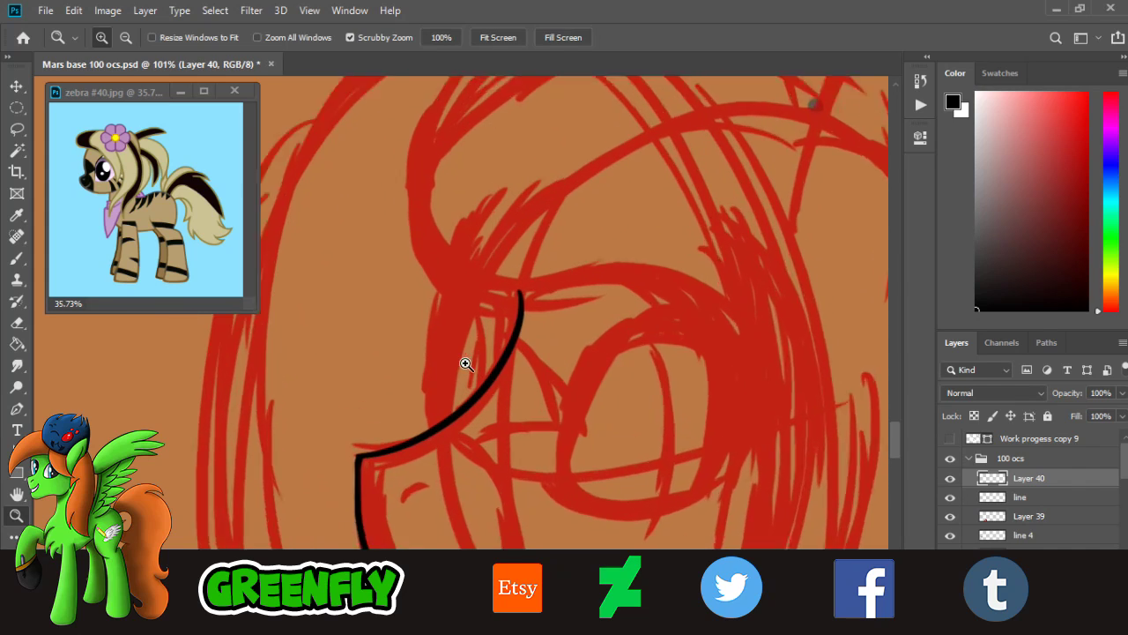
pyautogui.scroll(1, 466, 364)
# - Draw a black curve for the far side of the face from the forehead to the nose bridge, and erase its end beyond the bridge line
pyautogui.press('b')
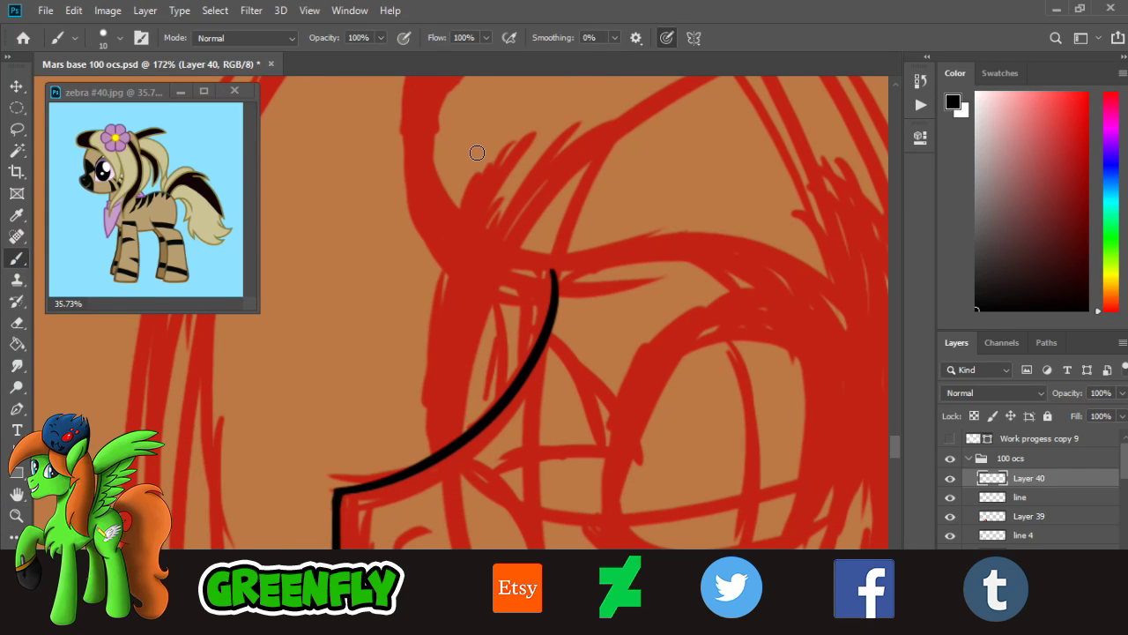
pyautogui.moveTo(471, 168); pyautogui.dragTo(458, 547)
pyautogui.hotkey('ctrl', 'z')
pyautogui.hotkey('ctrl', 'shift', 'z')
pyautogui.press('z')
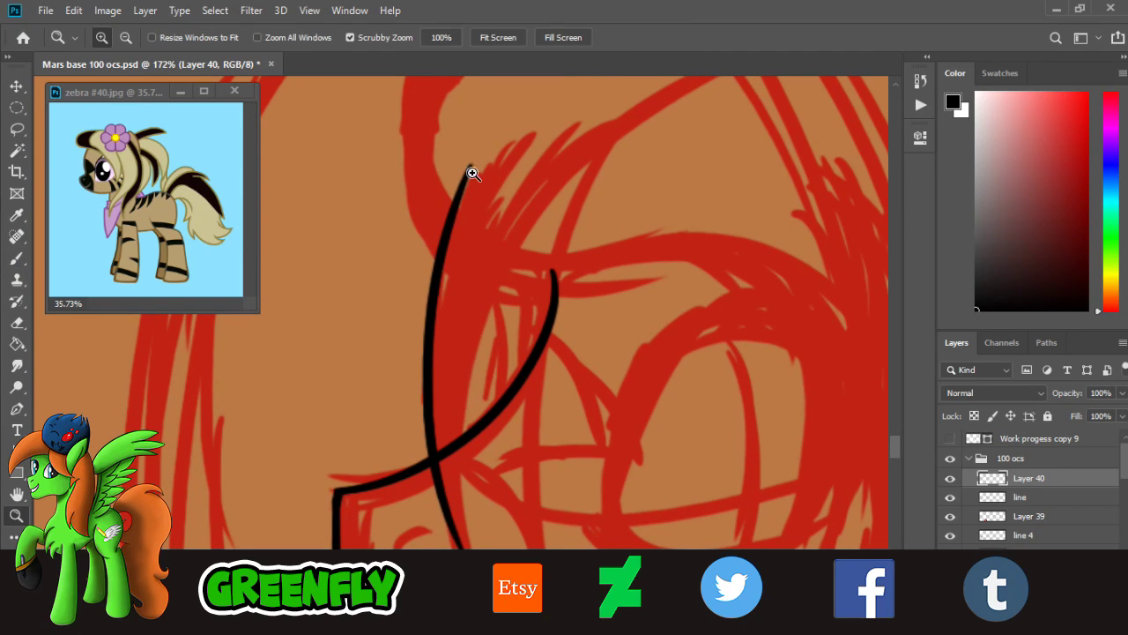
pyautogui.press('b')
pyautogui.hotkey('ctrl', 'z')
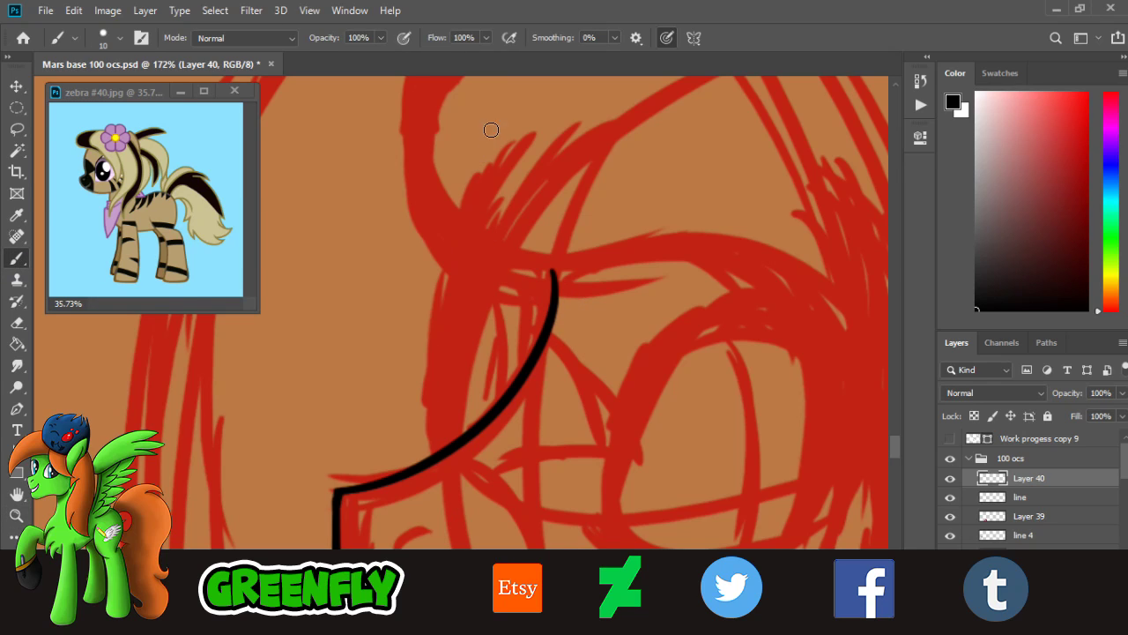
pyautogui.moveTo(484, 132); pyautogui.dragTo(439, 542)
pyautogui.hotkey('ctrl', 'z')
pyautogui.moveTo(498, 137); pyautogui.dragTo(442, 492)
pyautogui.hotkey('ctrl', 'z')
pyautogui.moveTo(510, 152); pyautogui.dragTo(460, 543)
pyautogui.click(18, 322)
pyautogui.moveTo(454, 481)
pyautogui.mouseDown()
pyautogui.moveTo(476, 449)
pyautogui.moveTo(445, 507)
pyautogui.moveTo(474, 545)
pyautogui.mouseUp()
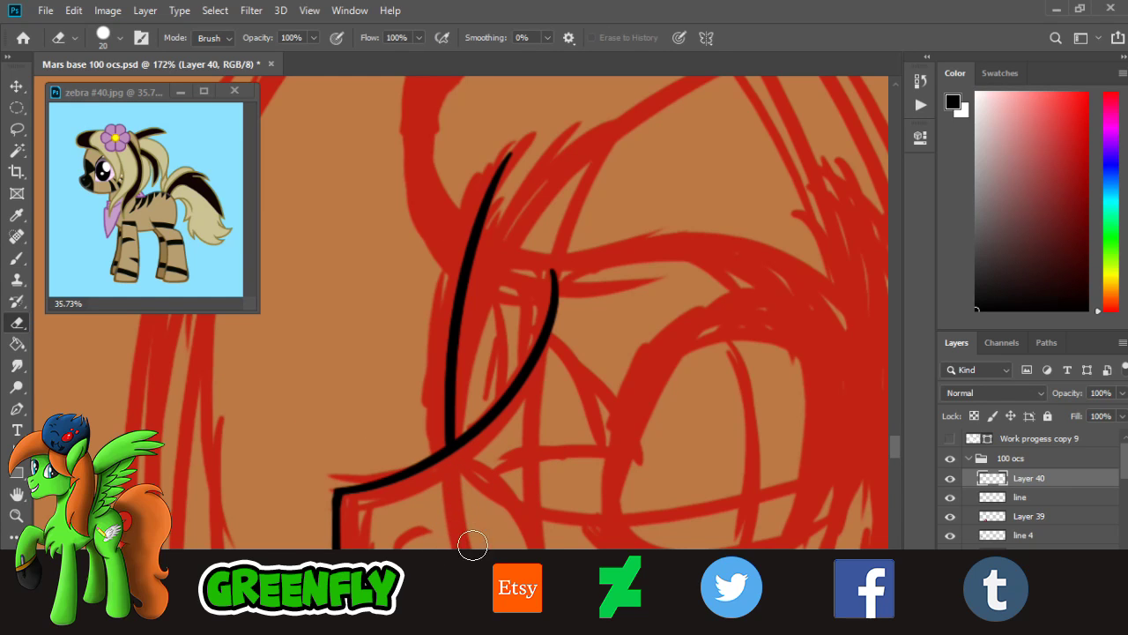
# - Try to draw the ear's front edge as a black curve from the ear tip down to its base
pyautogui.click(17, 514)
pyautogui.moveTo(554, 288); pyautogui.dragTo(395, 282)
pyautogui.moveTo(693, 286); pyautogui.dragTo(760, 282)
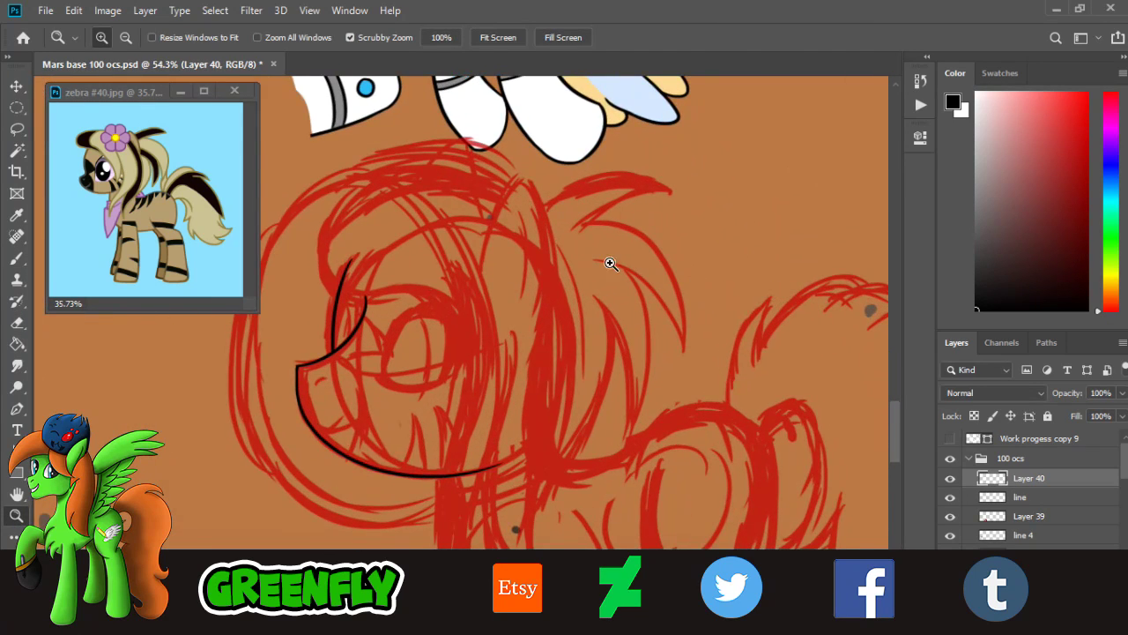
pyautogui.click(610, 264)
pyautogui.press('b')
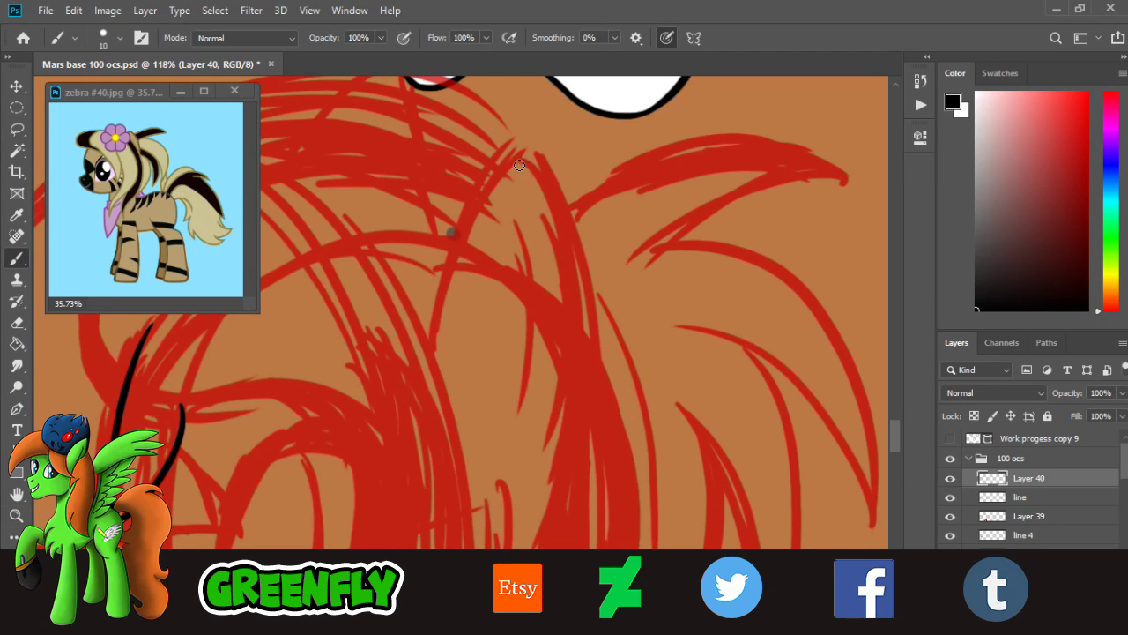
pyautogui.moveTo(443, 317)
pyautogui.mouseDown()
pyautogui.moveTo(530, 155)
pyautogui.moveTo(433, 355)
pyautogui.mouseUp()
pyautogui.hotkey('ctrl', 'z')
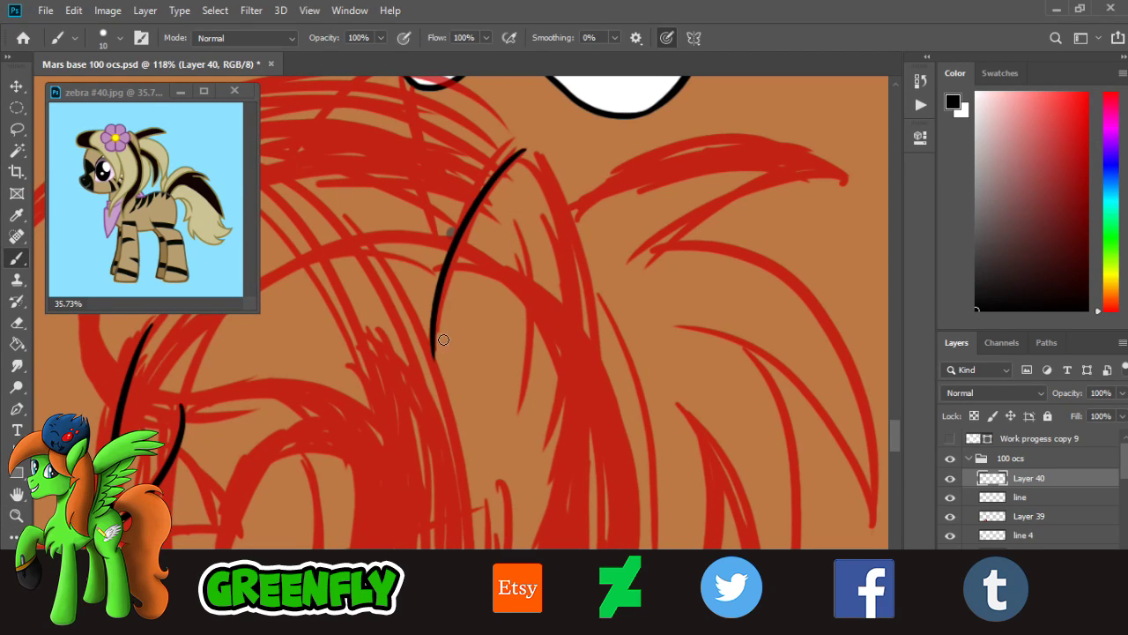
# - Try to draw the ear's back edge as a long black curve from the tip down toward the head
pyautogui.moveTo(529, 148); pyautogui.dragTo(526, 497)
pyautogui.hotkey('ctrl', 'z')
pyautogui.moveTo(526, 141); pyautogui.dragTo(529, 498)
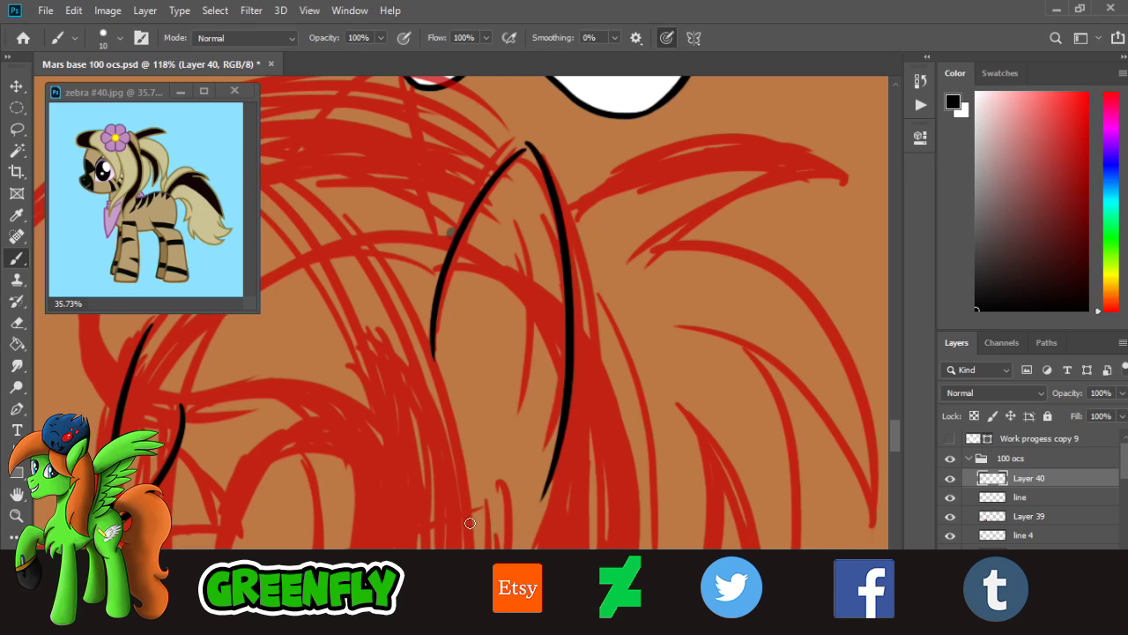
pyautogui.hotkey('ctrl', 'z')
pyautogui.moveTo(526, 147); pyautogui.dragTo(553, 502)
pyautogui.hotkey('ctrl', 'z')
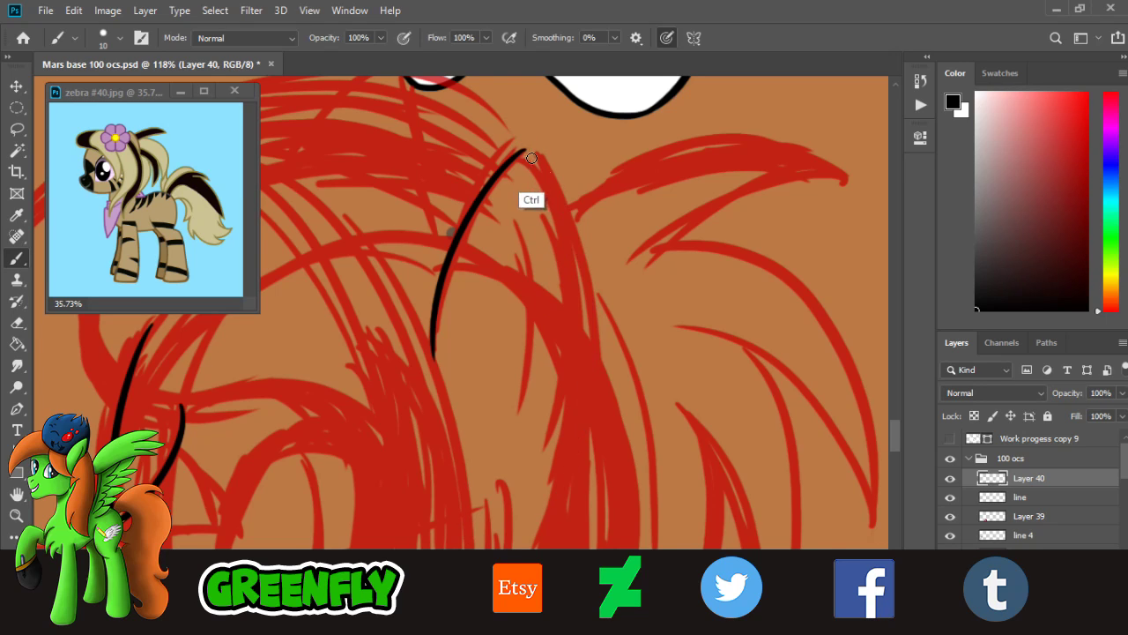
pyautogui.moveTo(523, 146); pyautogui.dragTo(555, 527)
pyautogui.hotkey('ctrl', 'z')
pyautogui.moveTo(526, 146); pyautogui.dragTo(553, 501)
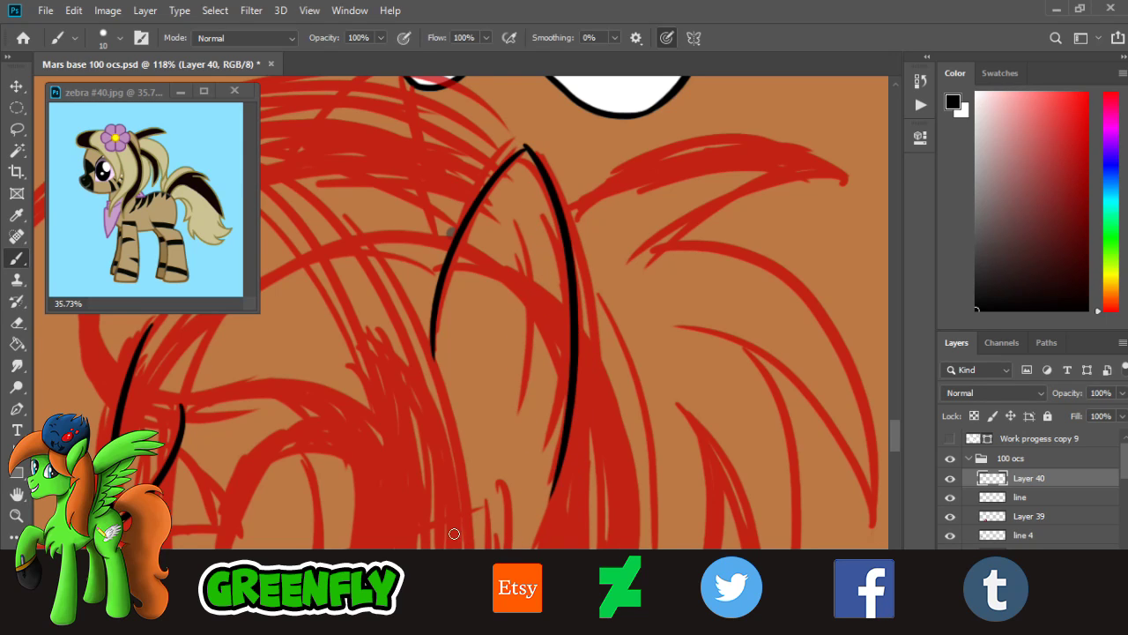
pyautogui.hotkey('ctrl', 'z')
pyautogui.moveTo(526, 147)
pyautogui.mouseDown()
pyautogui.moveTo(550, 208)
pyautogui.moveTo(554, 507)
pyautogui.mouseUp()
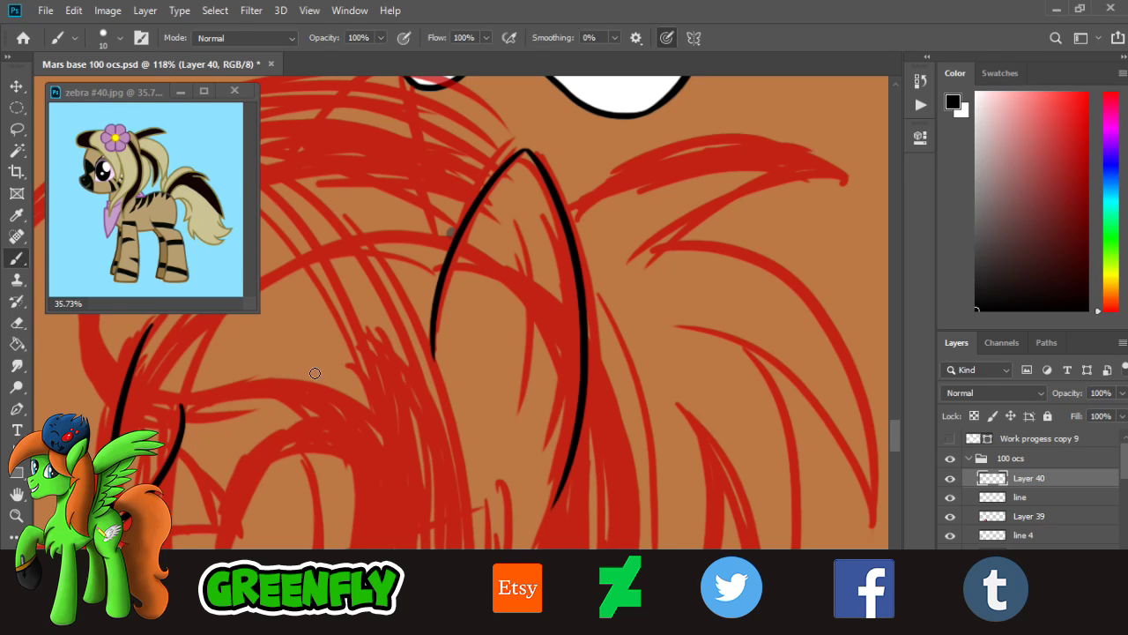
# - Check the ear outline against the surrounding sketch and undo its two edges
pyautogui.click(16, 517)
pyautogui.moveTo(527, 327); pyautogui.dragTo(593, 325)
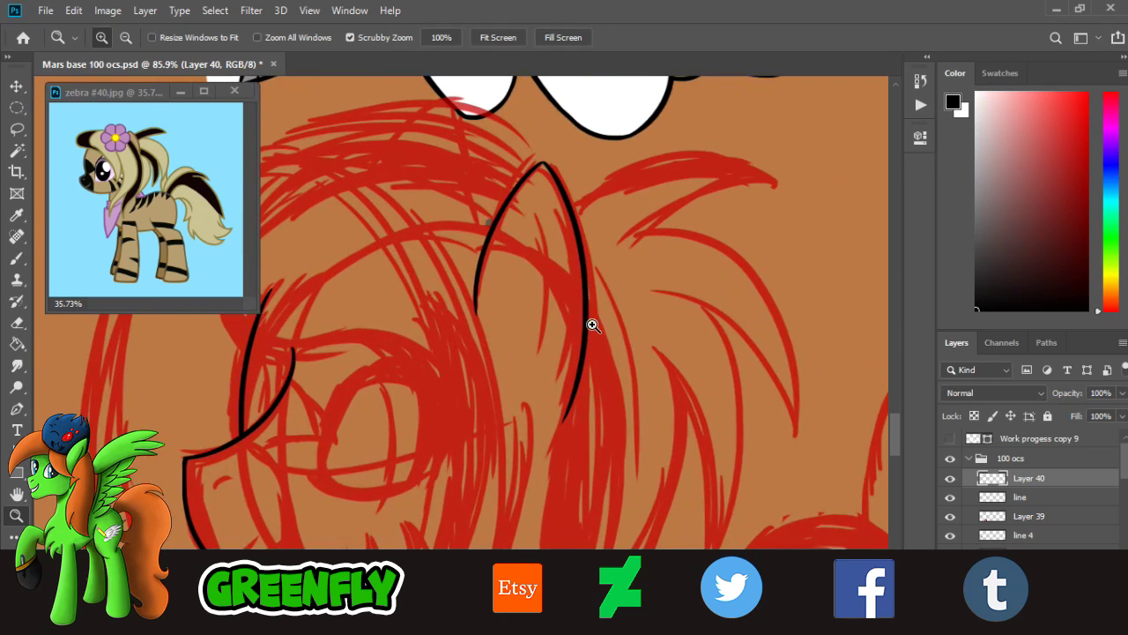
pyautogui.scroll(-3, 593, 324)
pyautogui.scroll(5, 622, 318)
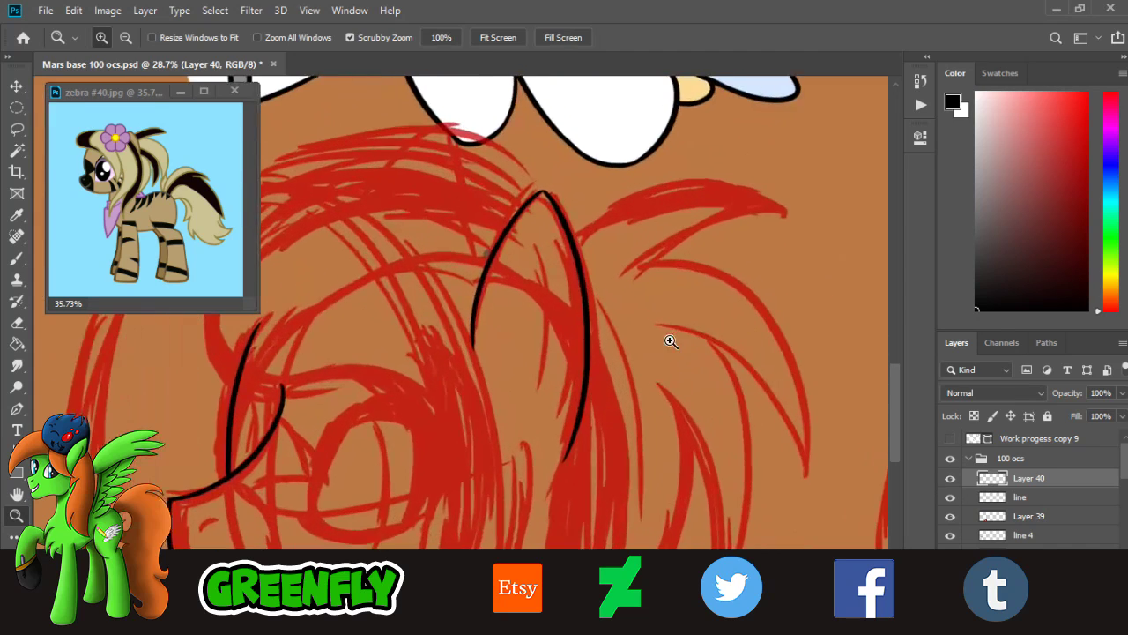
pyautogui.hotkey('ctrl', 'z')
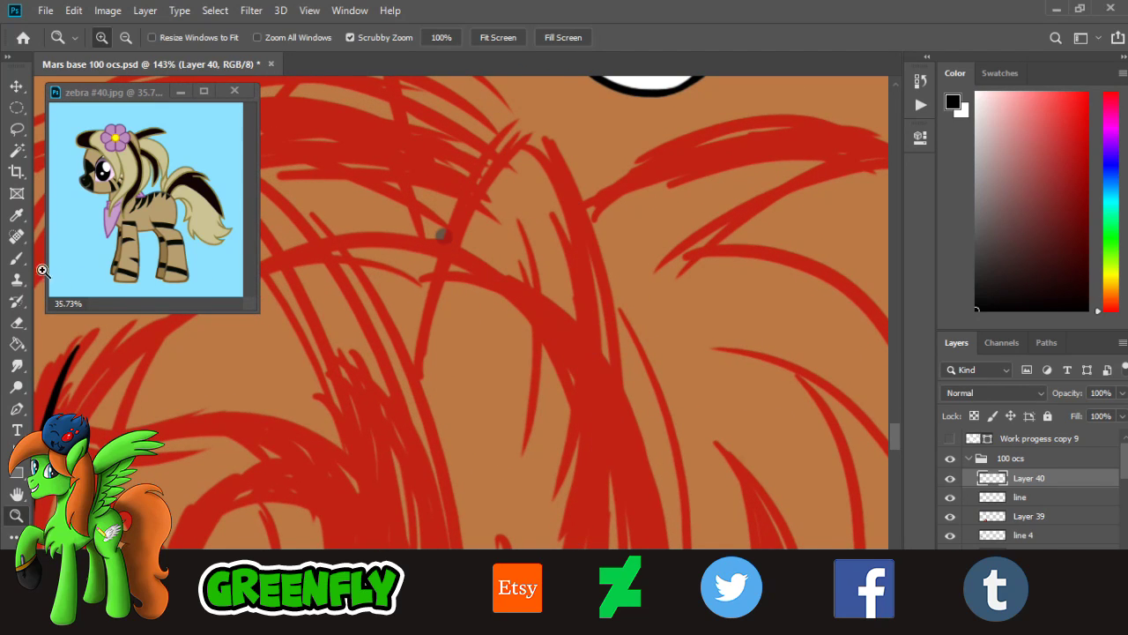
# - Draw the ear's front and back edges in black meeting at the tip, and add a curved inner-ear line
pyautogui.press('b')
pyautogui.moveTo(526, 129)
pyautogui.mouseDown()
pyautogui.moveTo(423, 375)
pyautogui.moveTo(579, 252)
pyautogui.moveTo(605, 481)
pyautogui.mouseUp()
pyautogui.hotkey('ctrl', 'z')
pyautogui.moveTo(526, 128); pyautogui.dragTo(571, 483)
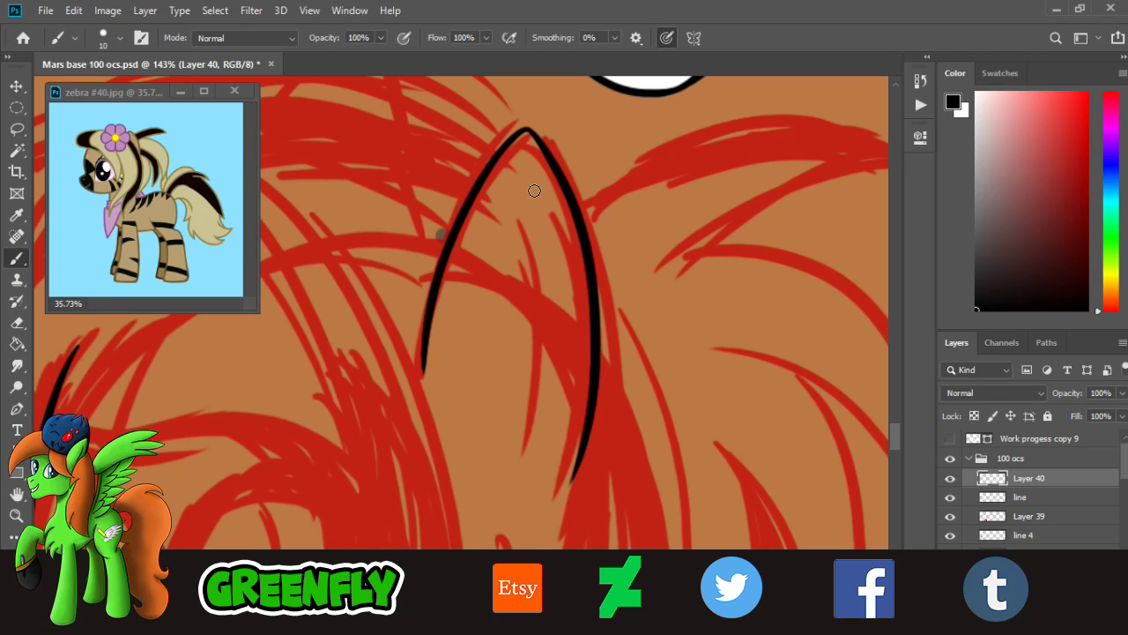
pyautogui.moveTo(526, 170); pyautogui.dragTo(525, 434)
# - Draw a short black nostril arc on the muzzle and a curved mouth line from the chin outline up to the cheek
pyautogui.click(17, 516)
pyautogui.moveTo(496, 315); pyautogui.dragTo(482, 348)
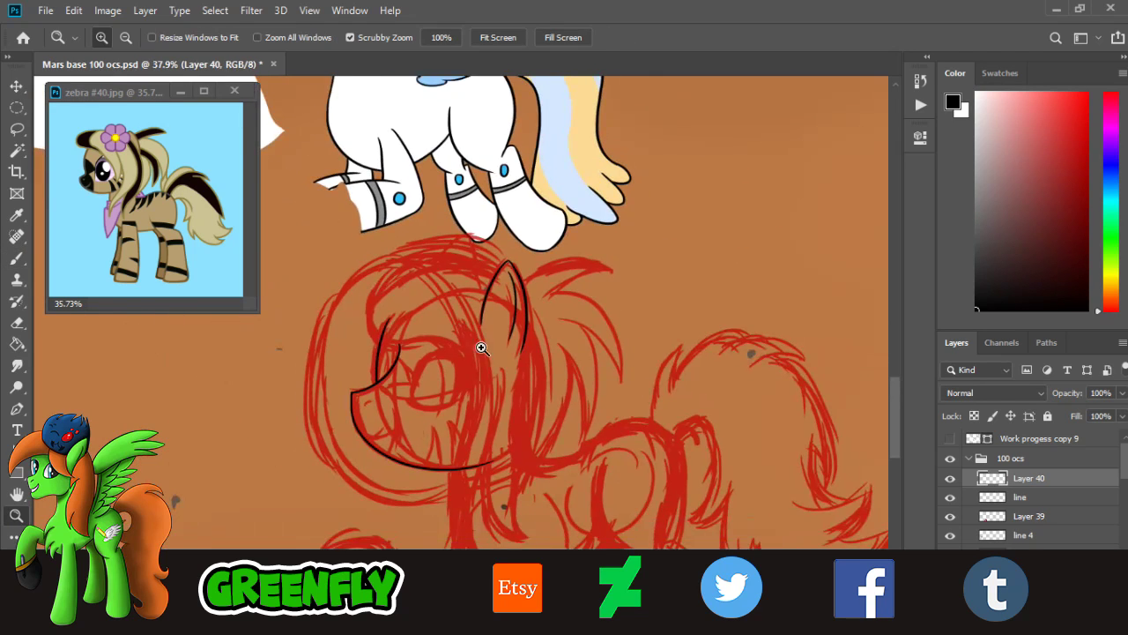
pyautogui.moveTo(420, 440); pyautogui.dragTo(451, 447)
pyautogui.moveTo(353, 463); pyautogui.dragTo(398, 461)
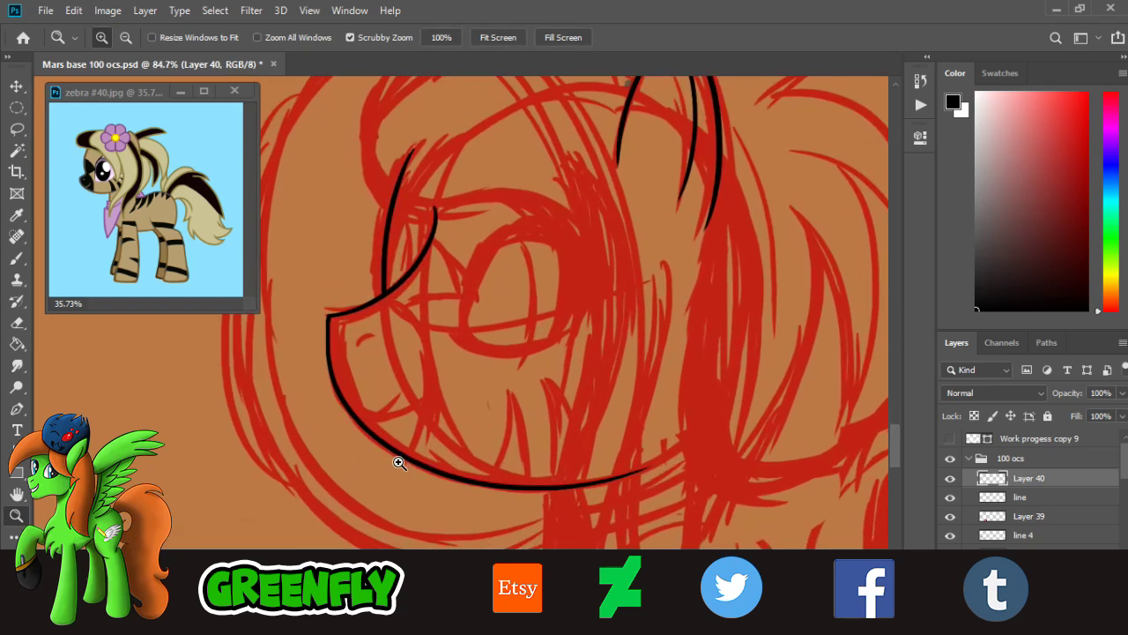
pyautogui.moveTo(293, 337); pyautogui.dragTo(389, 364)
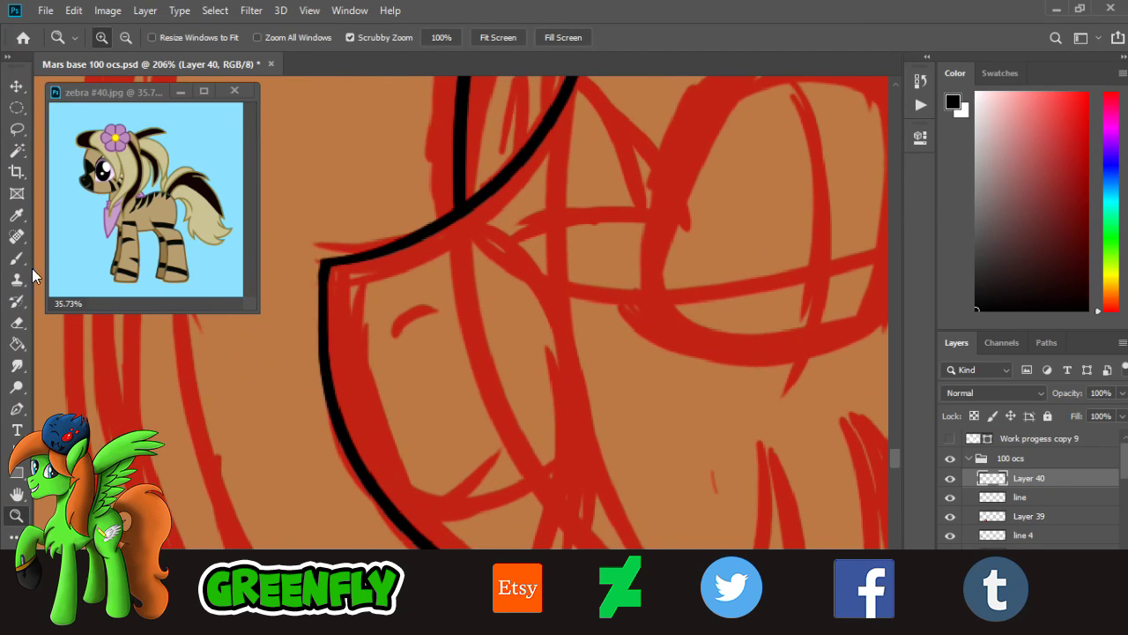
pyautogui.press('b')
pyautogui.moveTo(385, 316); pyautogui.dragTo(416, 308)
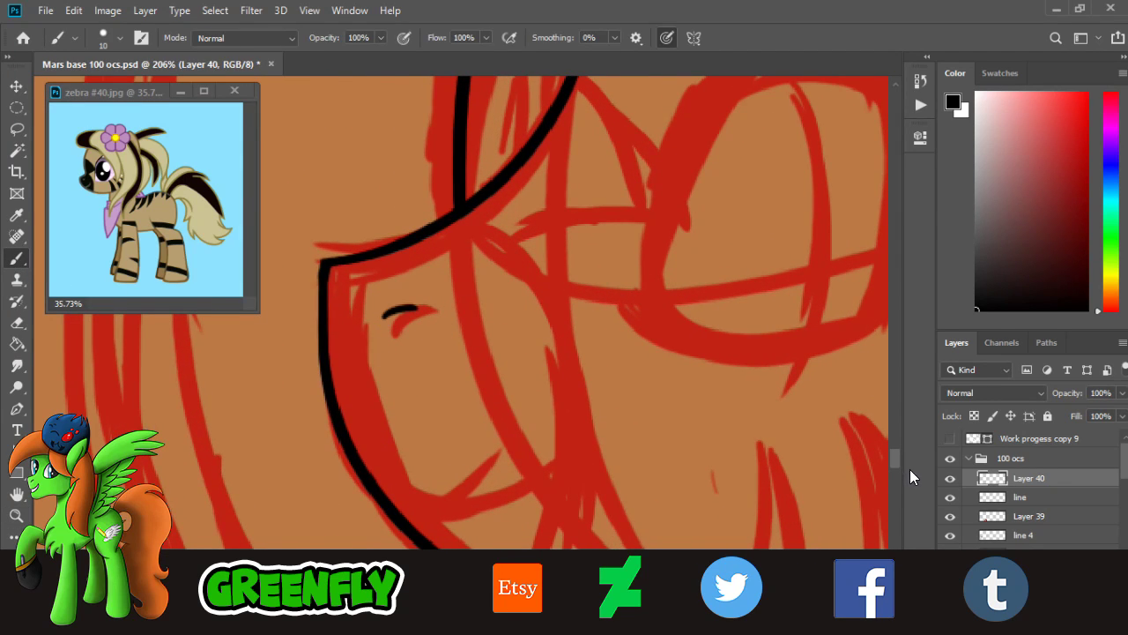
pyautogui.scroll(-3, 895, 469)
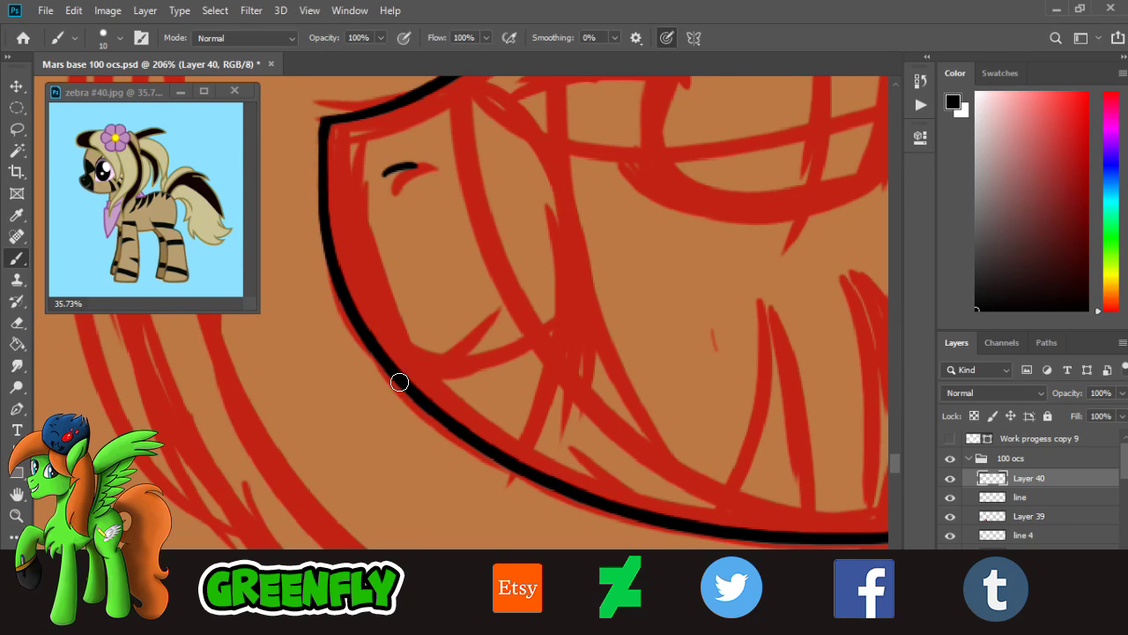
pyautogui.moveTo(400, 382); pyautogui.dragTo(555, 327)
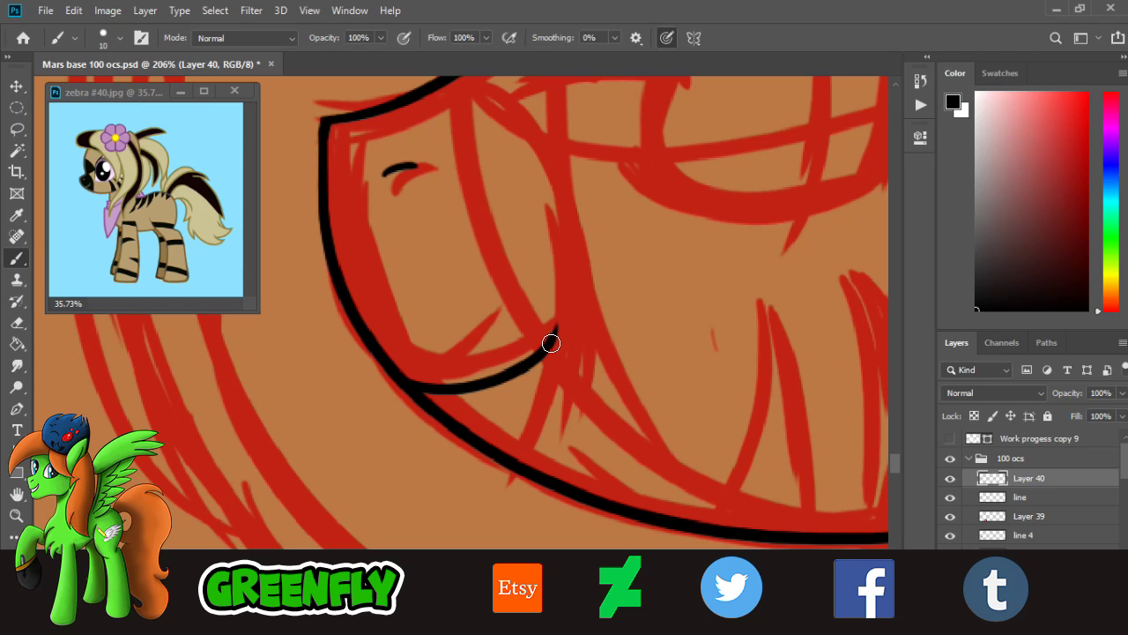
# - Examine the inked face and ear against the rest of the zebra sketch at several magnifications
pyautogui.click(17, 515)
pyautogui.moveTo(523, 340); pyautogui.dragTo(366, 338)
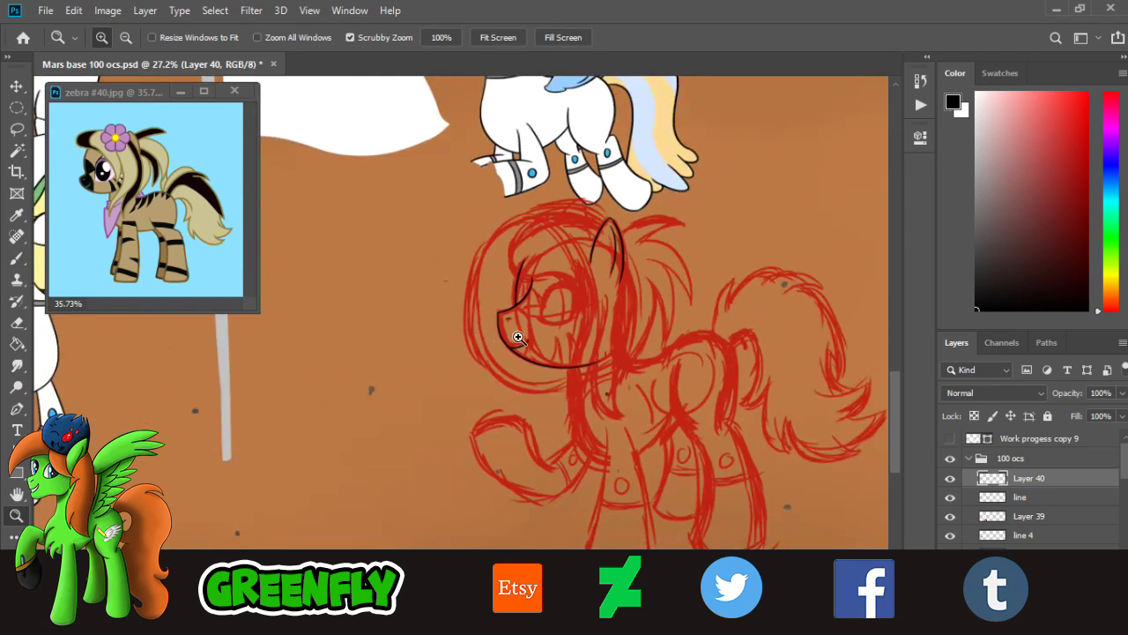
pyautogui.moveTo(614, 355); pyautogui.dragTo(538, 351)
pyautogui.moveTo(644, 361)
pyautogui.mouseDown()
pyautogui.moveTo(688, 364)
pyautogui.moveTo(669, 362)
pyautogui.mouseUp()
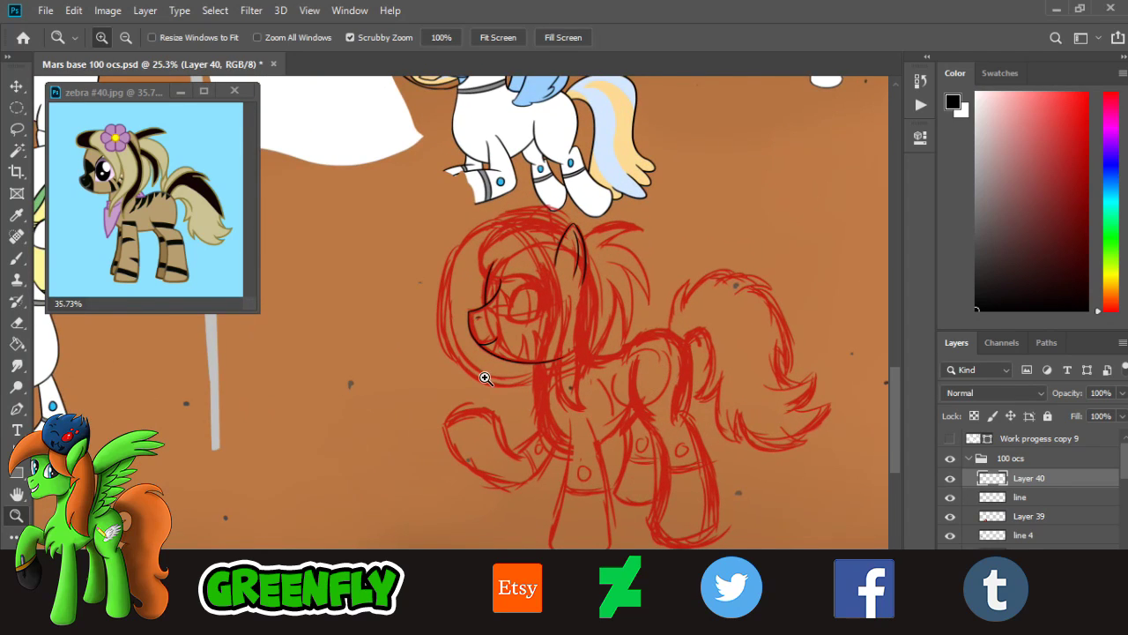
pyautogui.moveTo(486, 378); pyautogui.dragTo(515, 374)
pyautogui.moveTo(496, 328)
pyautogui.mouseDown()
pyautogui.moveTo(546, 327)
pyautogui.moveTo(497, 323)
pyautogui.mouseUp()
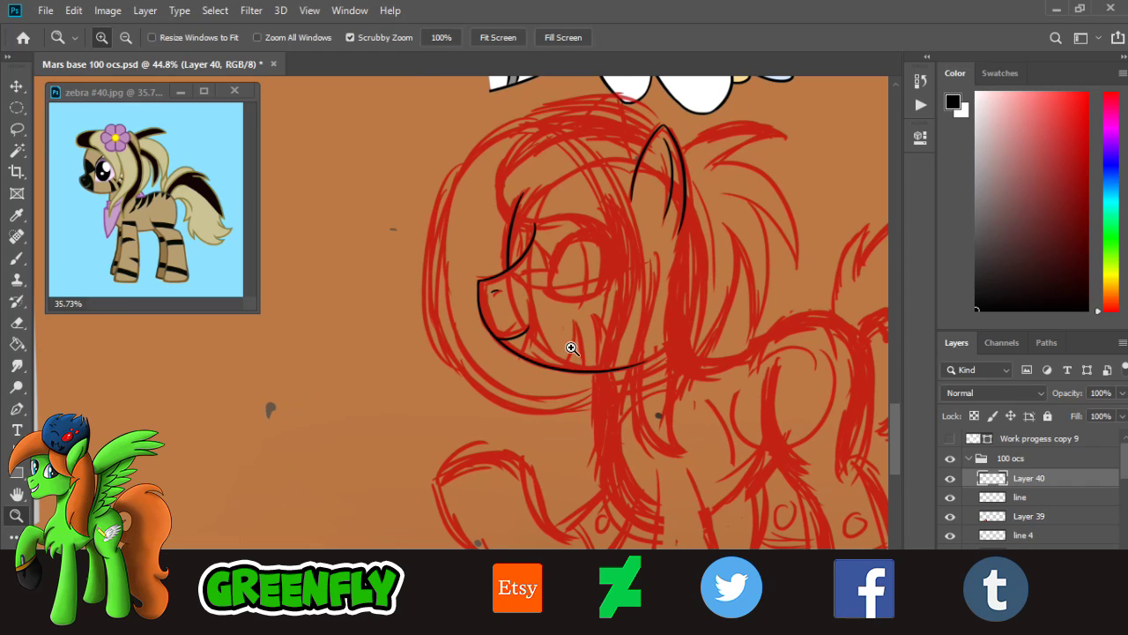
pyautogui.moveTo(569, 347); pyautogui.dragTo(503, 345)
pyautogui.moveTo(632, 359); pyautogui.dragTo(685, 361)
pyautogui.moveTo(587, 327); pyautogui.dragTo(617, 342)
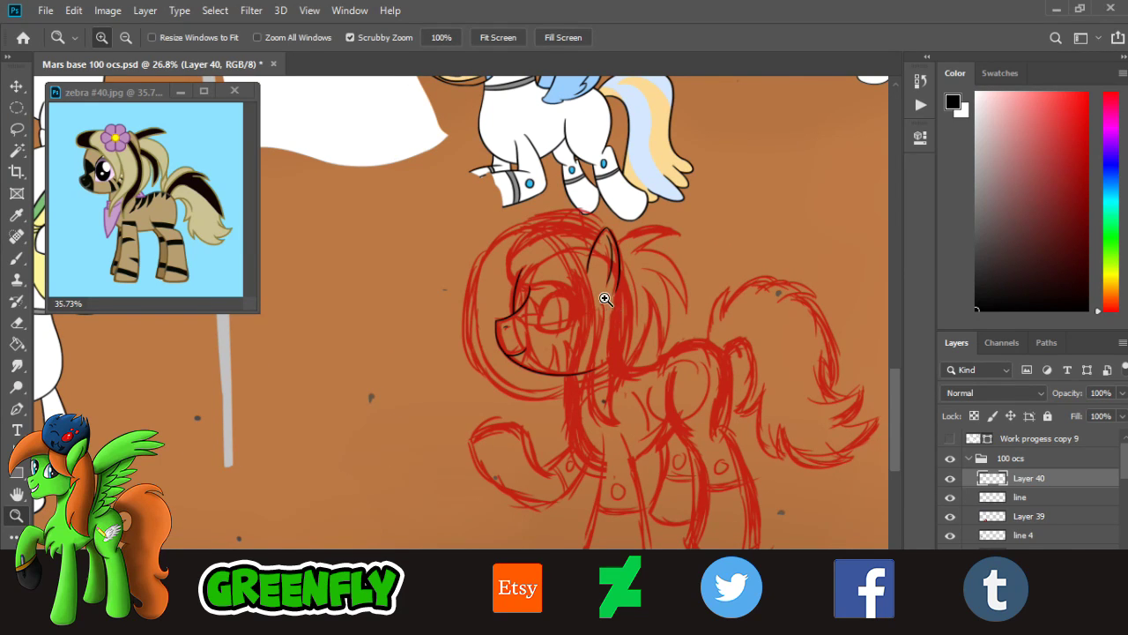
# - Draw the near eye's lower edge as a black curve along the underside of the sketched eye
pyautogui.moveTo(602, 295); pyautogui.dragTo(615, 354)
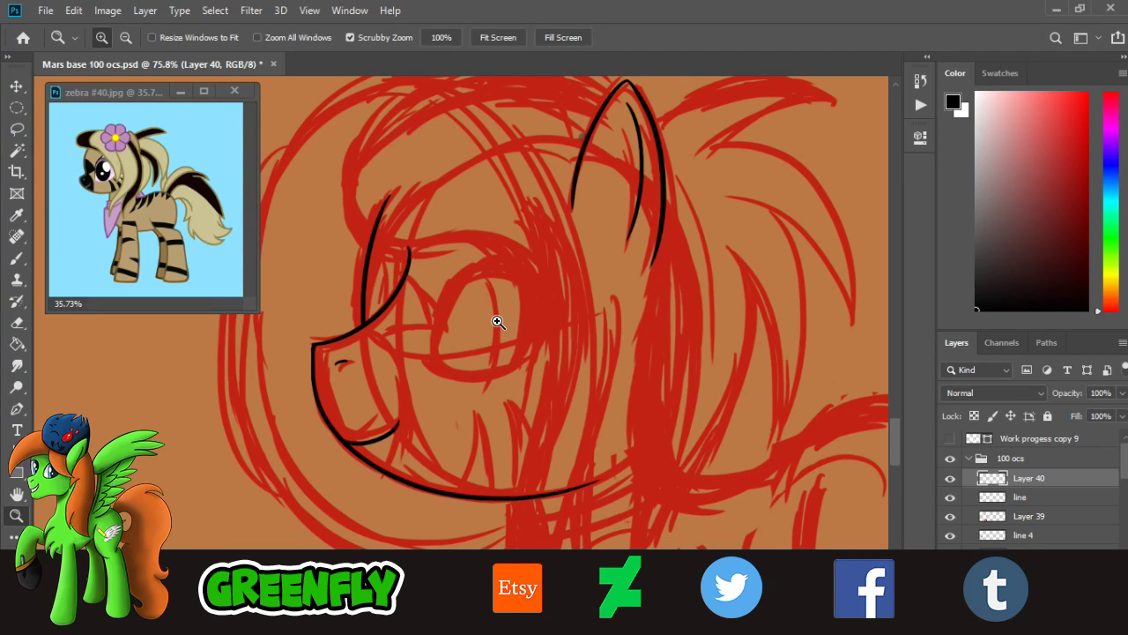
pyautogui.moveTo(549, 343)
pyautogui.mouseDown()
pyautogui.moveTo(514, 355)
pyautogui.moveTo(550, 396)
pyautogui.moveTo(544, 383)
pyautogui.moveTo(552, 393)
pyautogui.moveTo(565, 373)
pyautogui.moveTo(450, 214)
pyautogui.moveTo(455, 184)
pyautogui.moveTo(427, 280)
pyautogui.mouseUp()
pyautogui.press('b')
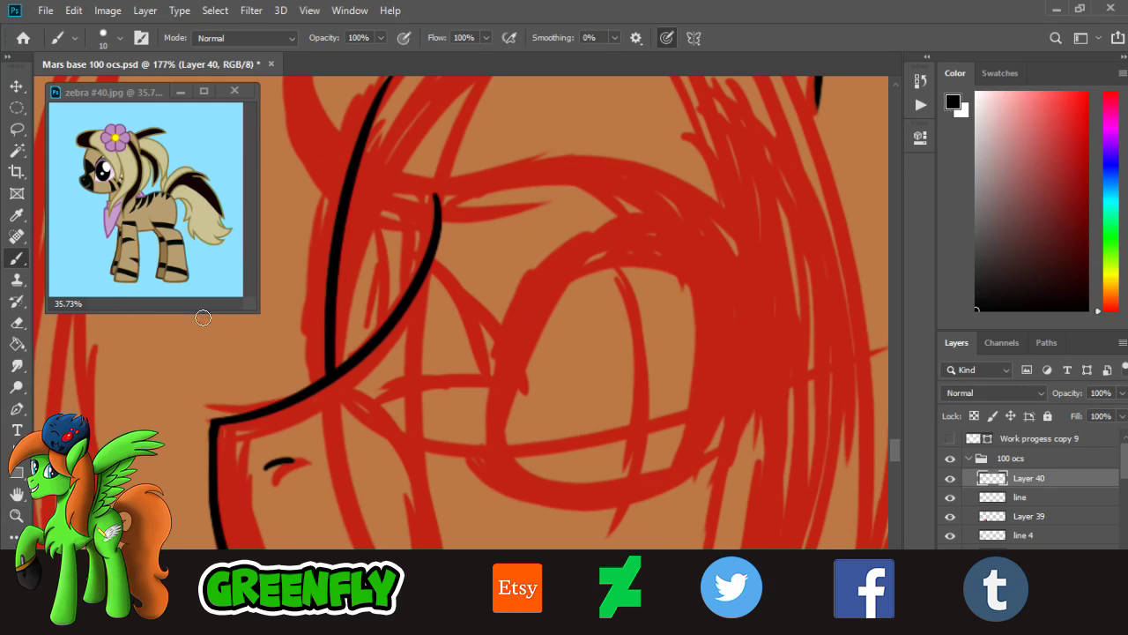
pyautogui.moveTo(486, 456); pyautogui.dragTo(716, 461)
pyautogui.hotkey('ctrl', 'z')
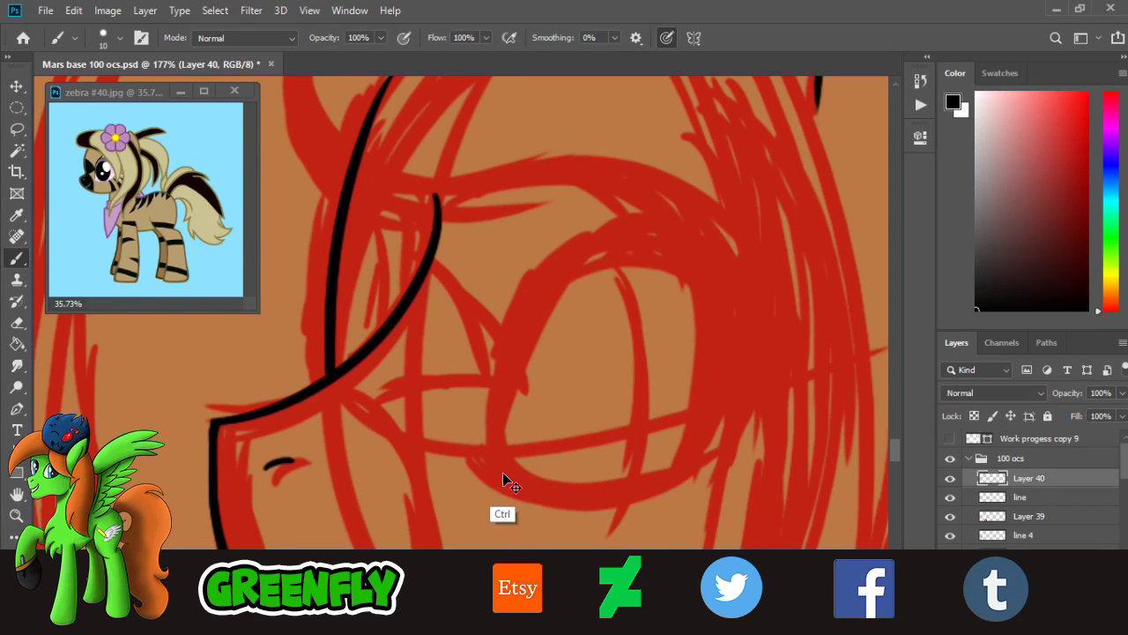
pyautogui.moveTo(483, 458); pyautogui.dragTo(725, 462)
pyautogui.hotkey('ctrl', 'z')
pyautogui.moveTo(466, 439); pyautogui.dragTo(714, 476)
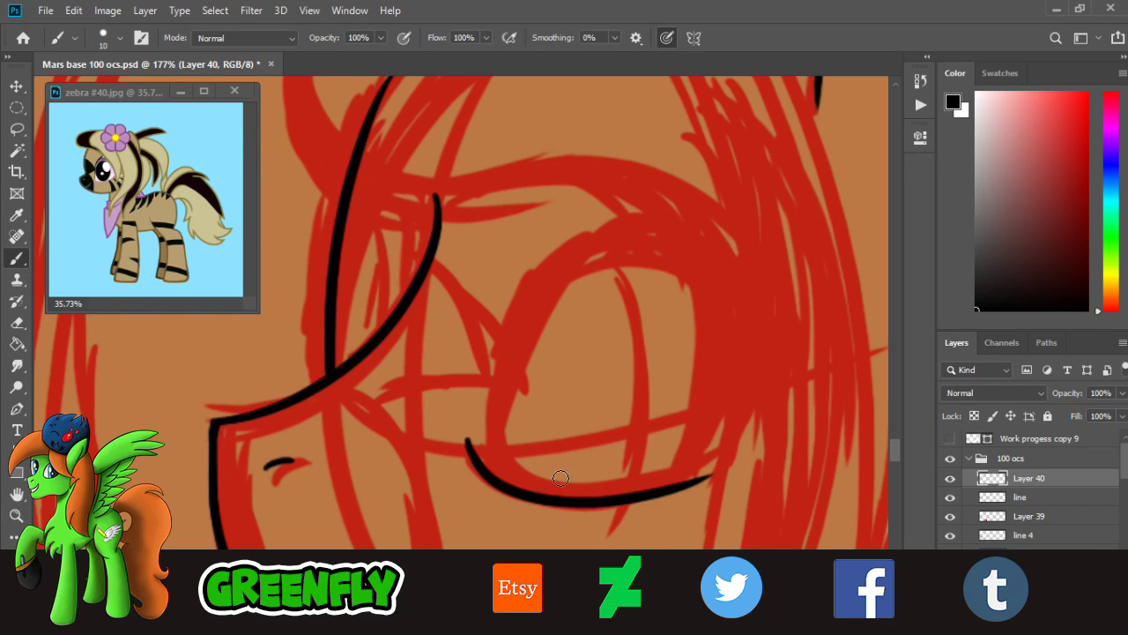
# - Draw the near eye's front, top and rear outline as a black curve joining its inked lower edge
pyautogui.moveTo(479, 460); pyautogui.dragTo(607, 262)
pyautogui.hotkey('ctrl', 'z')
pyautogui.moveTo(469, 446)
pyautogui.mouseDown()
pyautogui.moveTo(660, 252)
pyautogui.moveTo(692, 269)
pyautogui.moveTo(705, 480)
pyautogui.mouseUp()
pyautogui.hotkey('ctrl', 'z')
pyautogui.moveTo(692, 280); pyautogui.dragTo(705, 480)
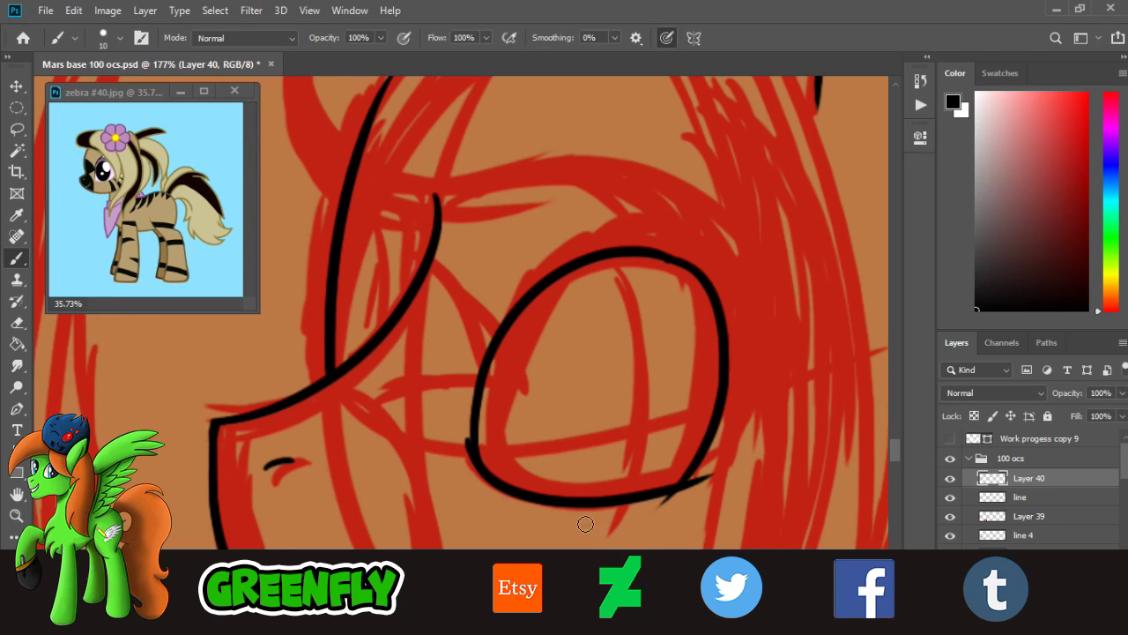
pyautogui.press('ctrl')
pyautogui.hotkey('ctrl', 'z')
pyautogui.moveTo(677, 262)
pyautogui.mouseDown()
pyautogui.moveTo(718, 350)
pyautogui.moveTo(705, 481)
pyautogui.mouseUp()
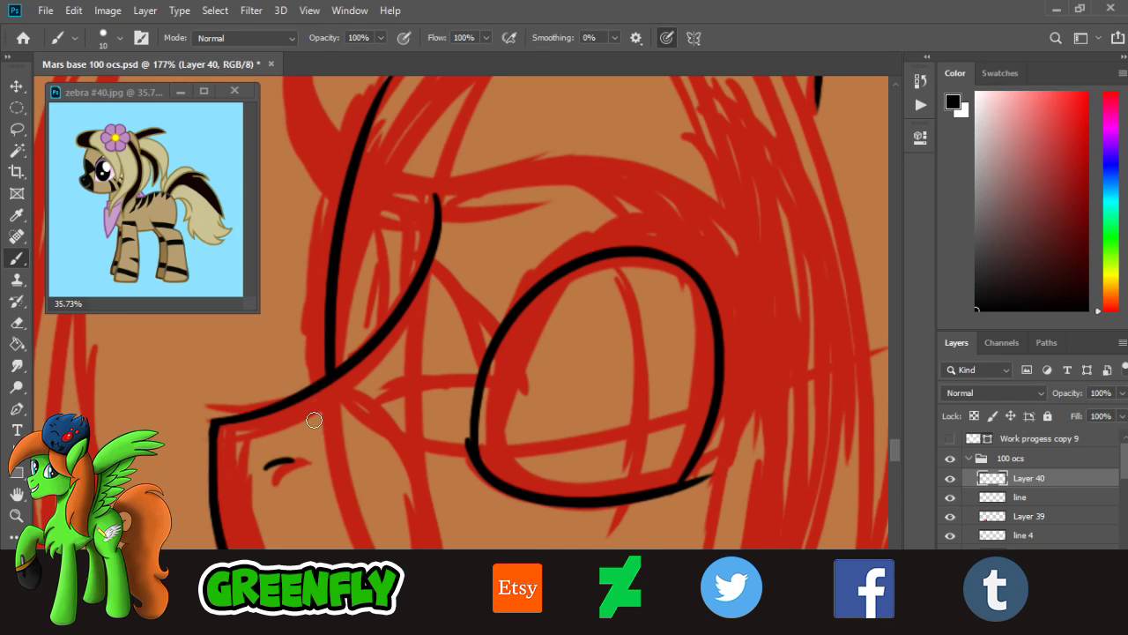
# - Examine the inked head at several magnifications and compare the drawing with Layer 40 hidden and shown
pyautogui.click(16, 516)
pyautogui.moveTo(620, 316); pyautogui.dragTo(539, 324)
pyautogui.moveTo(623, 339); pyautogui.dragTo(676, 352)
pyautogui.scroll(3, 628, 291)
pyautogui.click(16, 258)
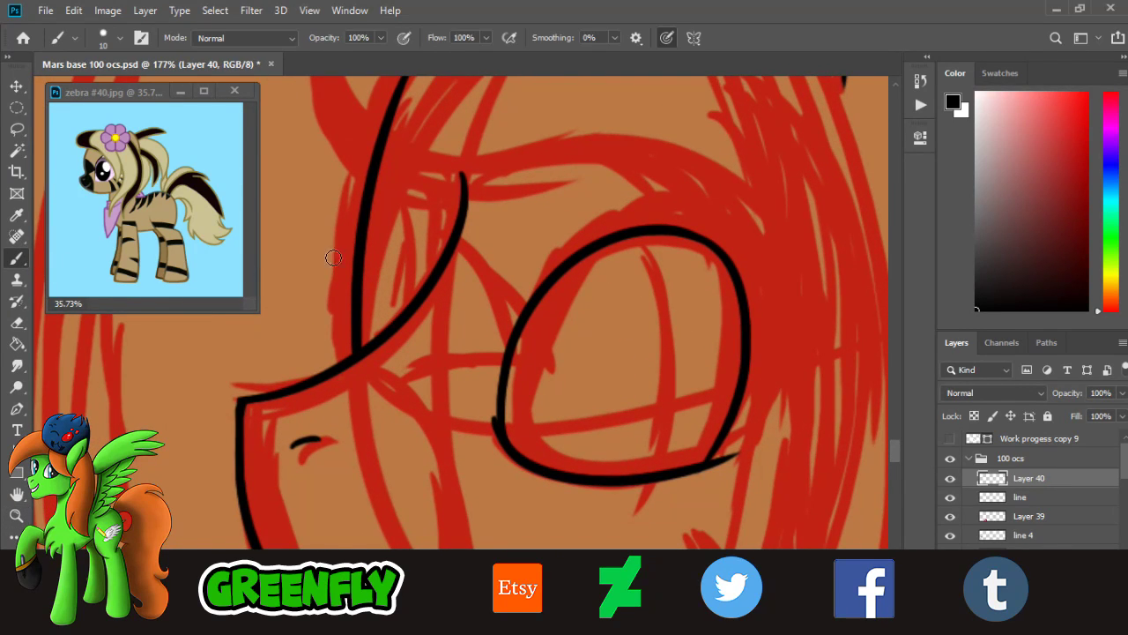
pyautogui.press('z')
pyautogui.scroll(-6, 486, 305)
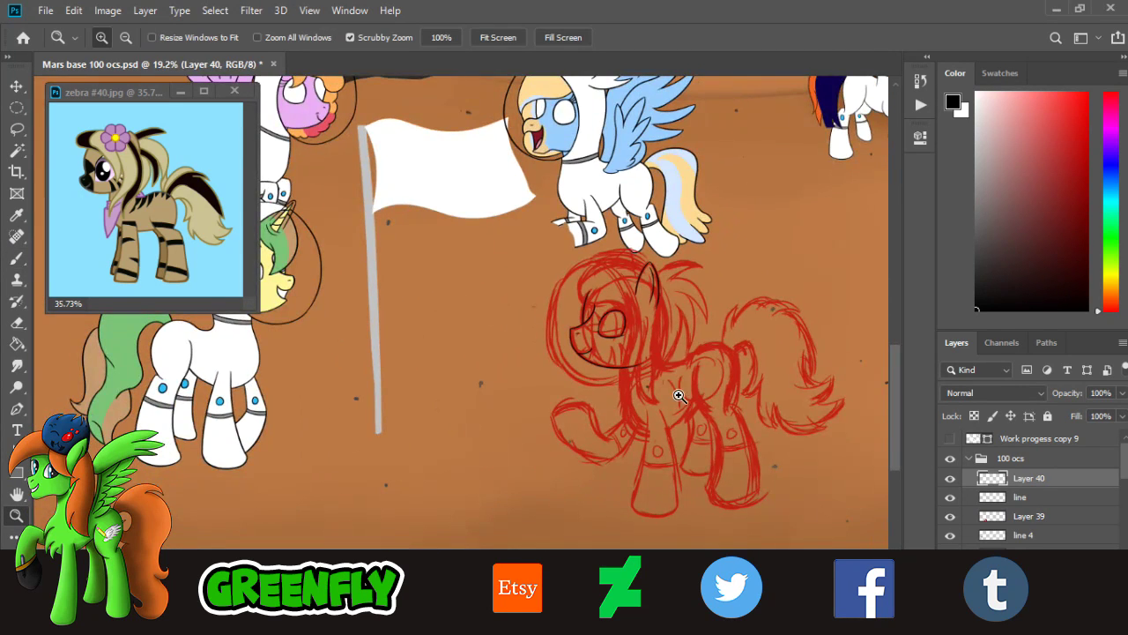
pyautogui.scroll(1, 706, 370)
pyautogui.click(950, 478)
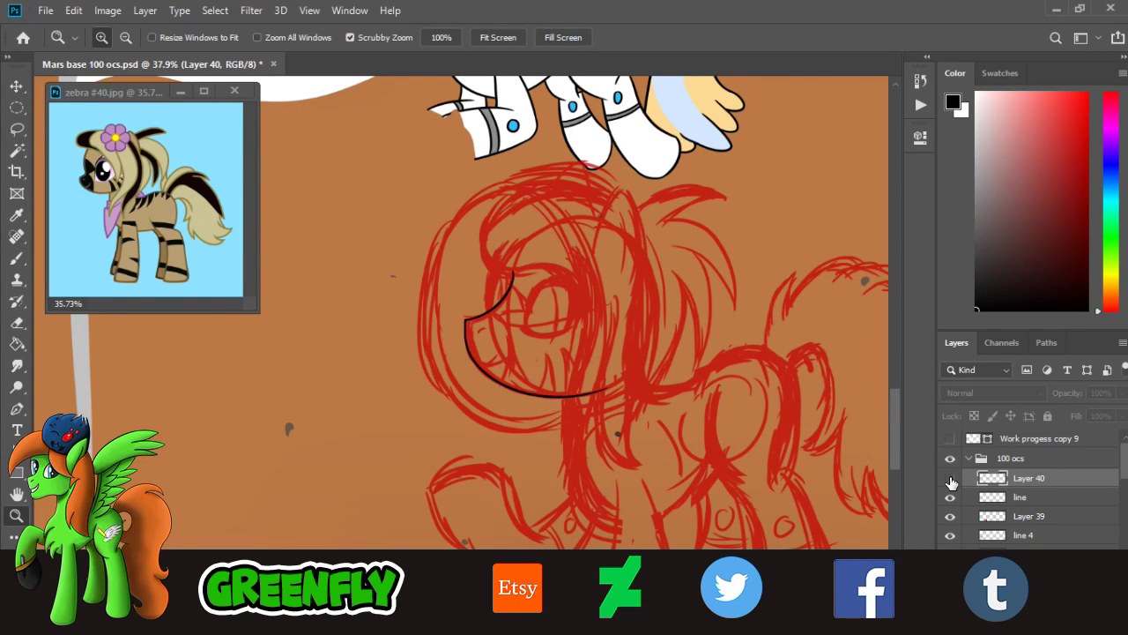
pyautogui.click(950, 478)
pyautogui.scroll(1, 661, 367)
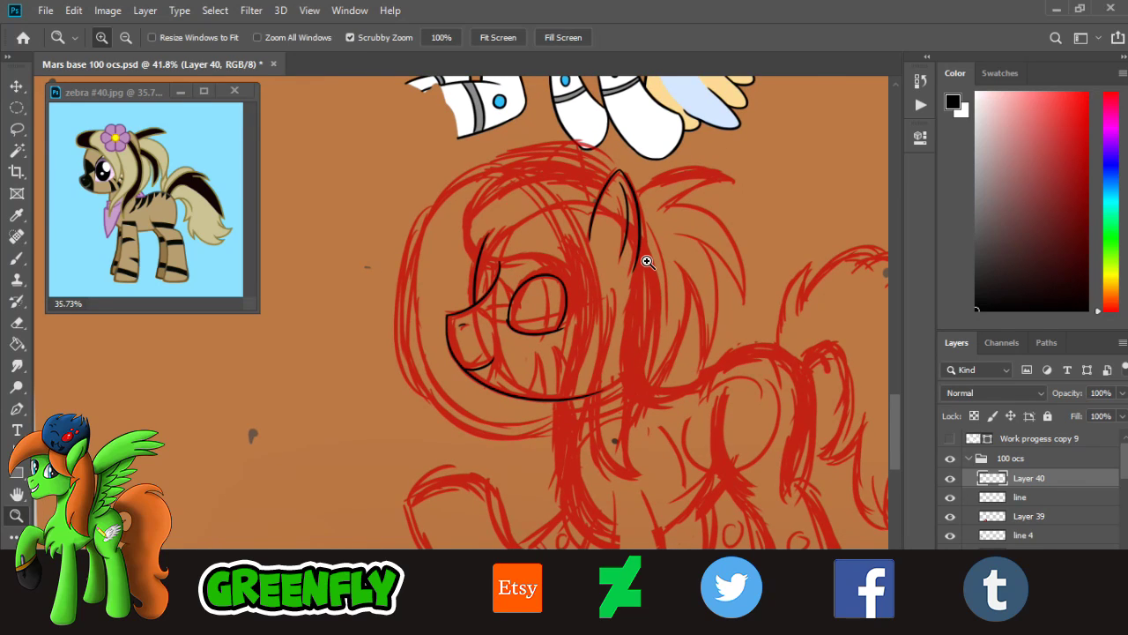
# - Try to merge Layer 40 down into the line layer
pyautogui.rightClick(1042, 483)
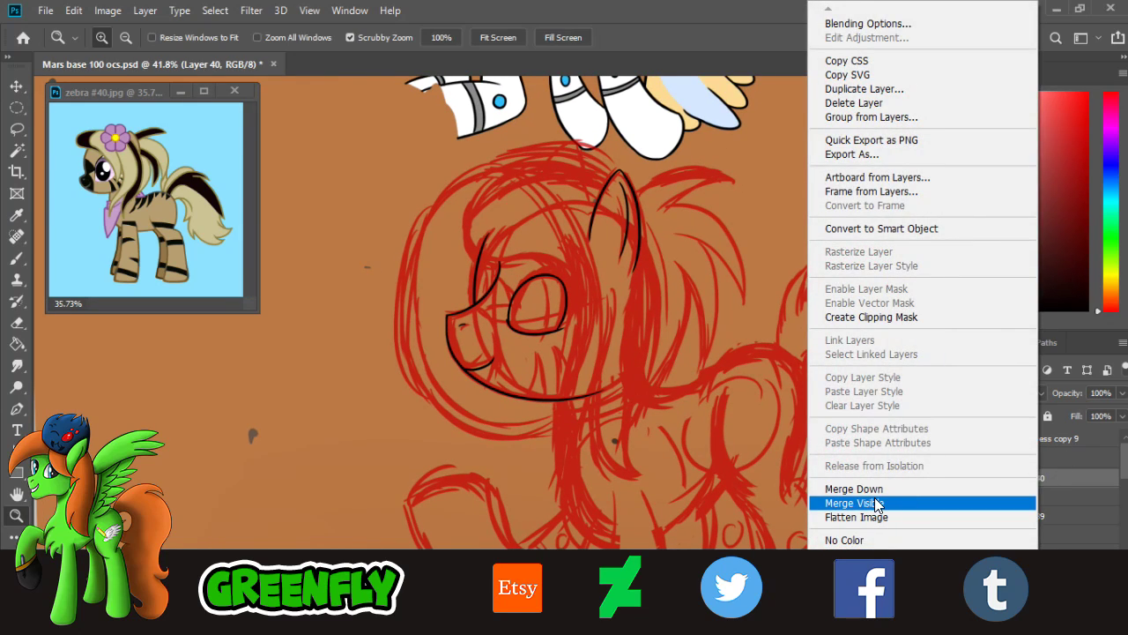
pyautogui.click(871, 489)
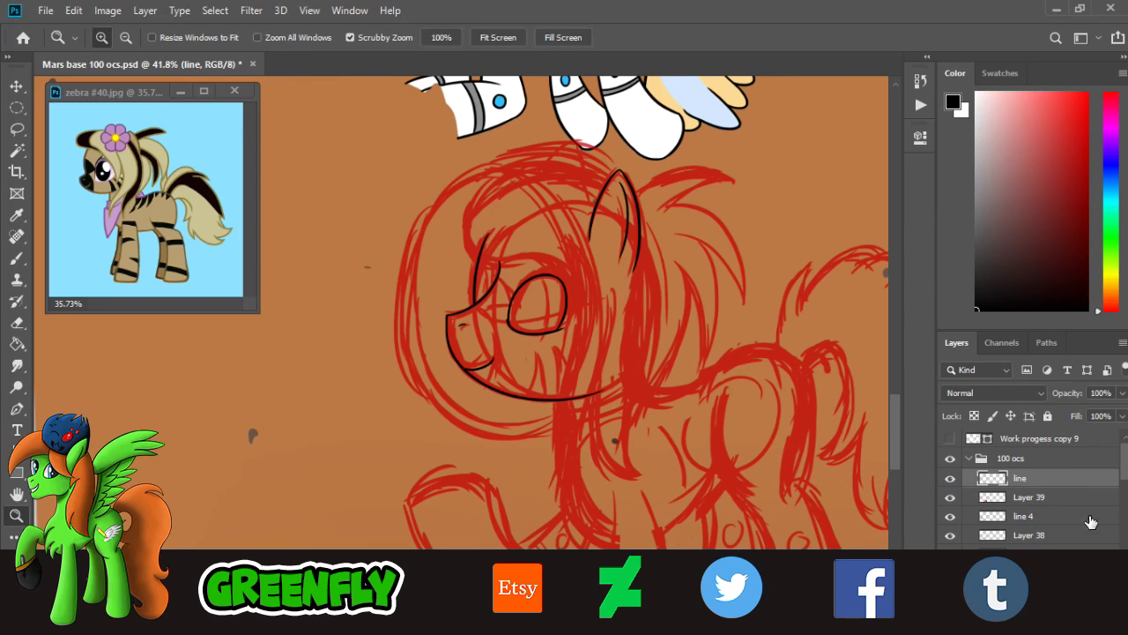
pyautogui.hotkey('ctrl', 'z')
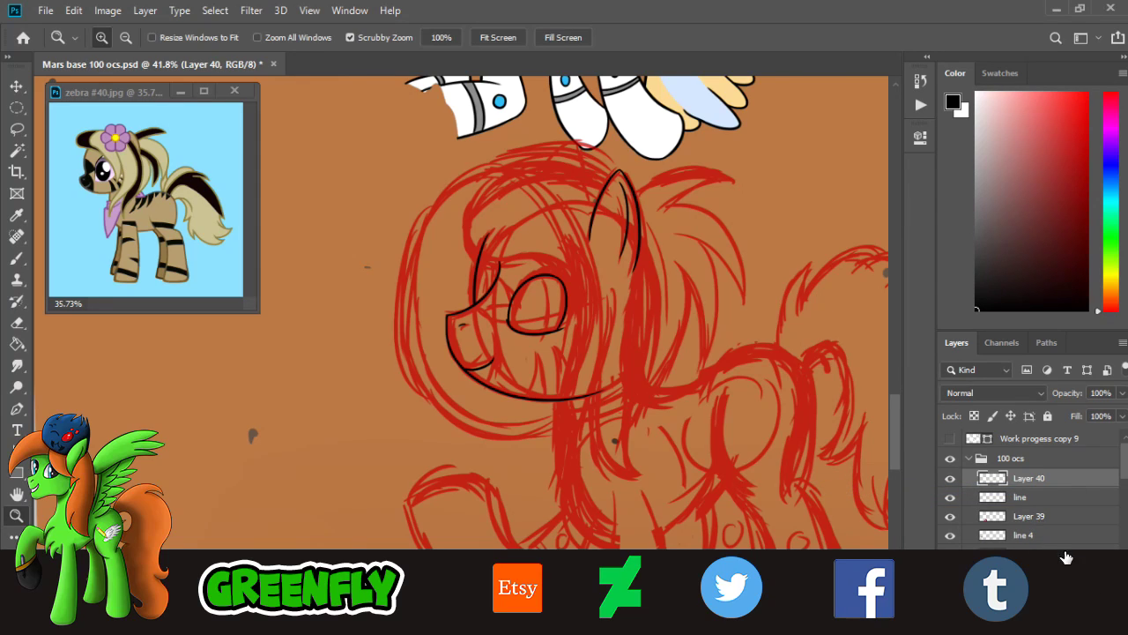
# - Examine the sketched chest, raised foreleg and helmet around the inked face at several magnifications
pyautogui.scroll(-3, 868, 452)
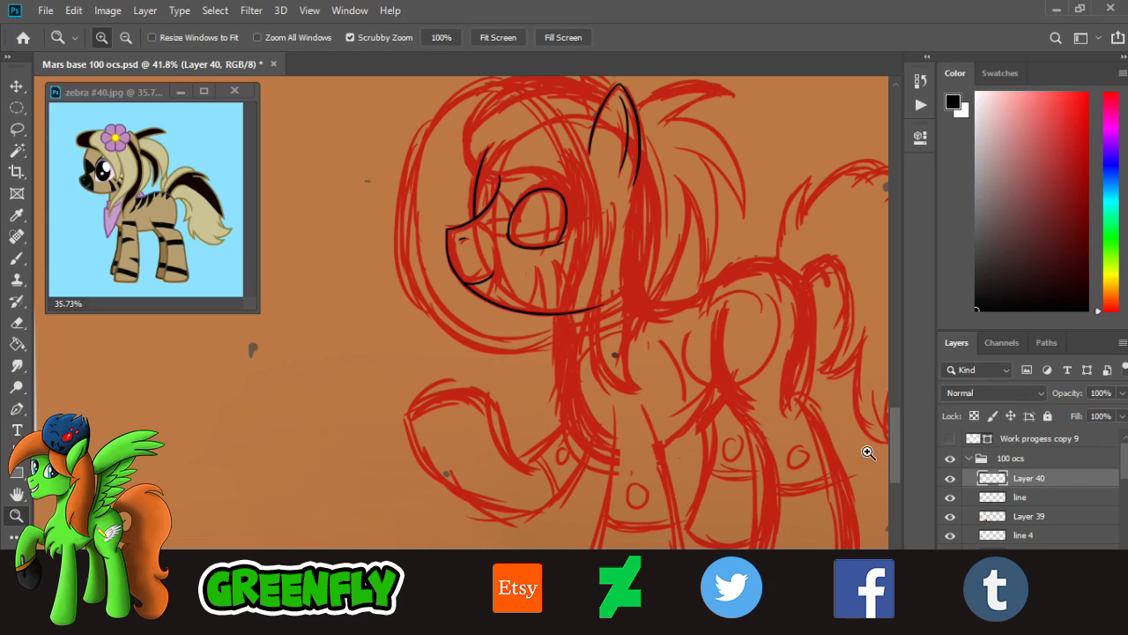
pyautogui.click(441, 605)
pyautogui.moveTo(294, 409); pyautogui.dragTo(344, 416)
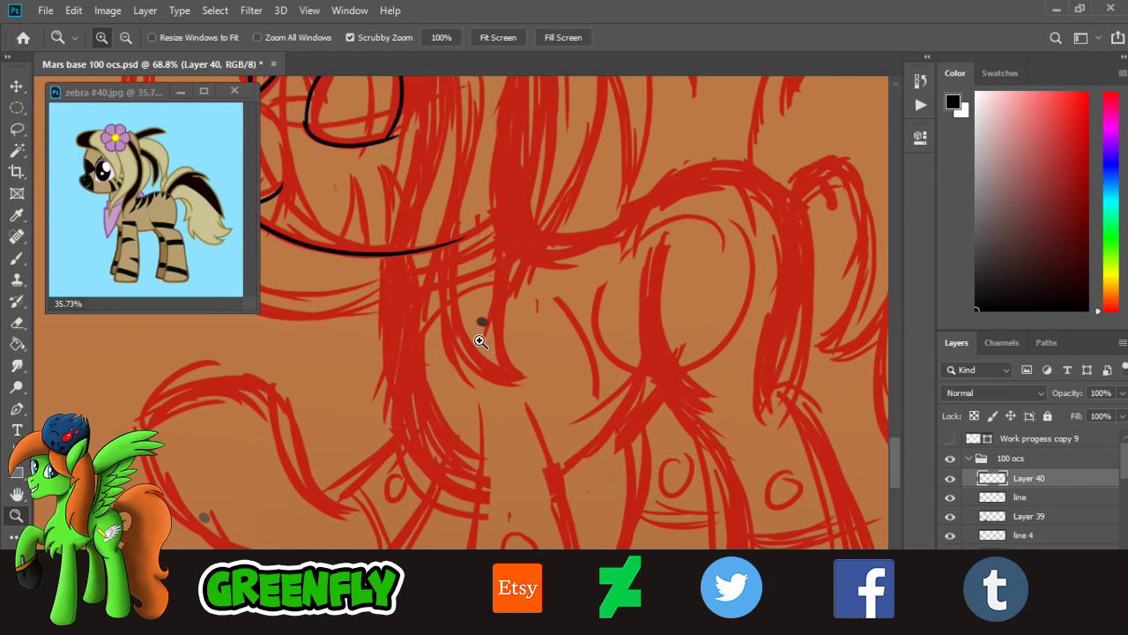
pyautogui.moveTo(477, 342); pyautogui.dragTo(503, 353)
pyautogui.click(26, 257)
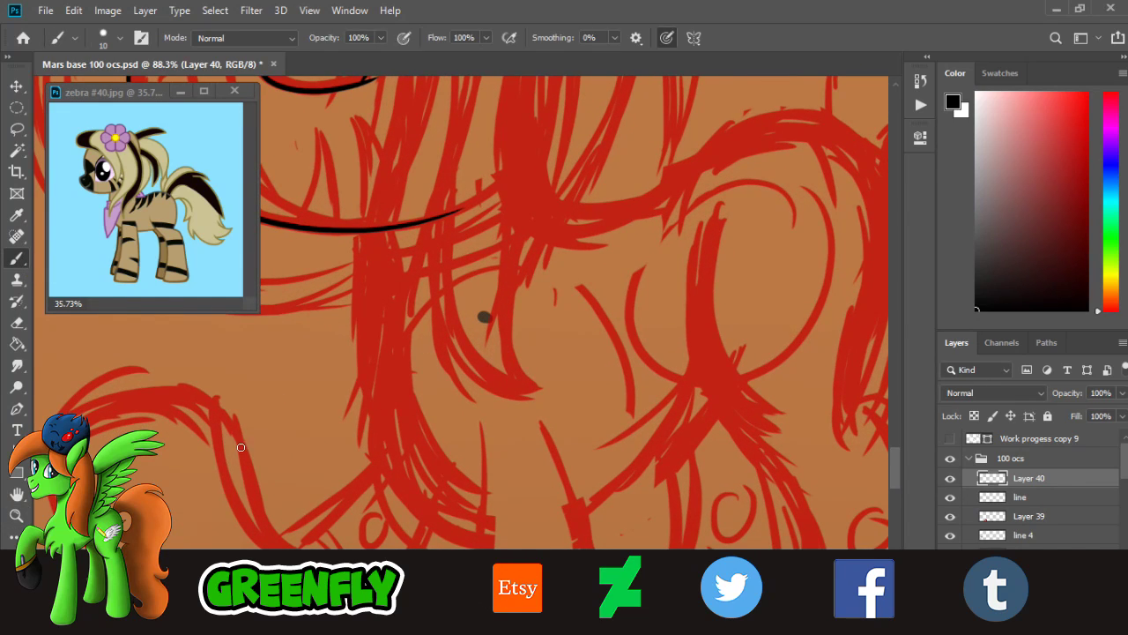
pyautogui.click(16, 515)
pyautogui.moveTo(466, 386); pyautogui.dragTo(390, 391)
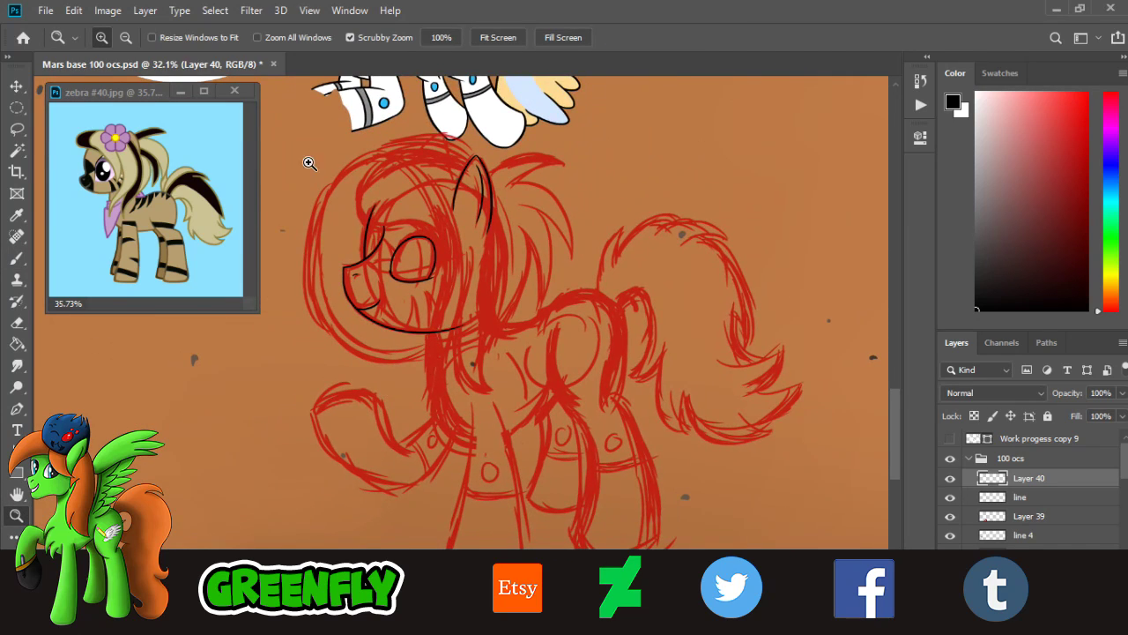
pyautogui.moveTo(309, 163); pyautogui.dragTo(327, 295)
pyautogui.moveTo(377, 333); pyautogui.dragTo(396, 330)
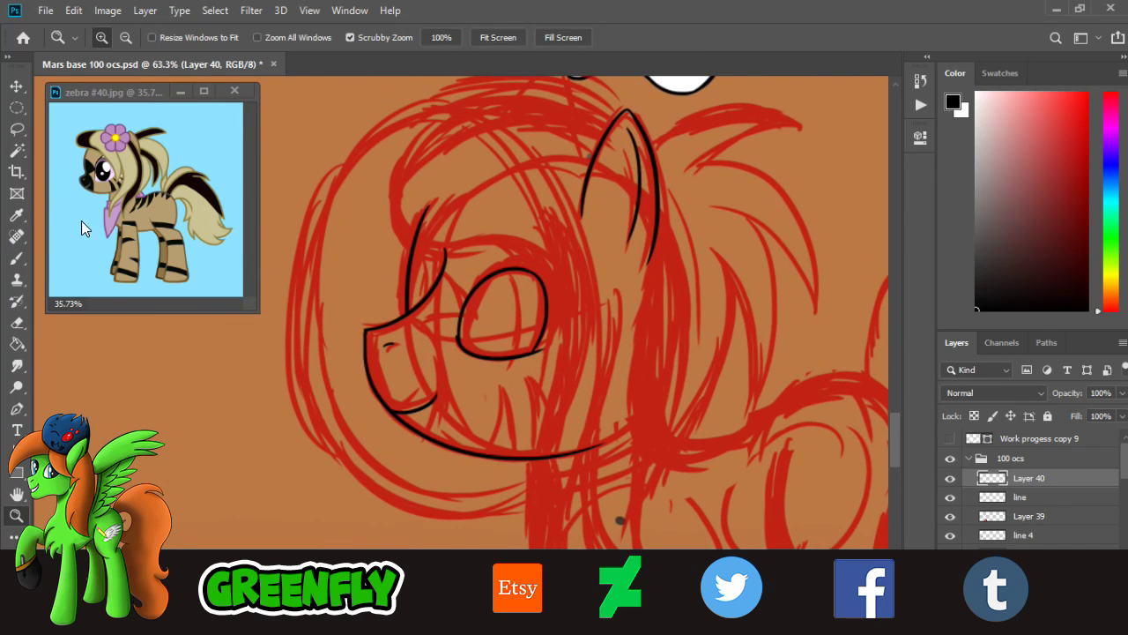
# - Try to draw the helmet opening's rear edge as a black curve from the helmet top, behind the eye, to below the chin
pyautogui.press('b')
pyautogui.moveTo(434, 105)
pyautogui.mouseDown()
pyautogui.moveTo(507, 152)
pyautogui.moveTo(569, 445)
pyautogui.mouseUp()
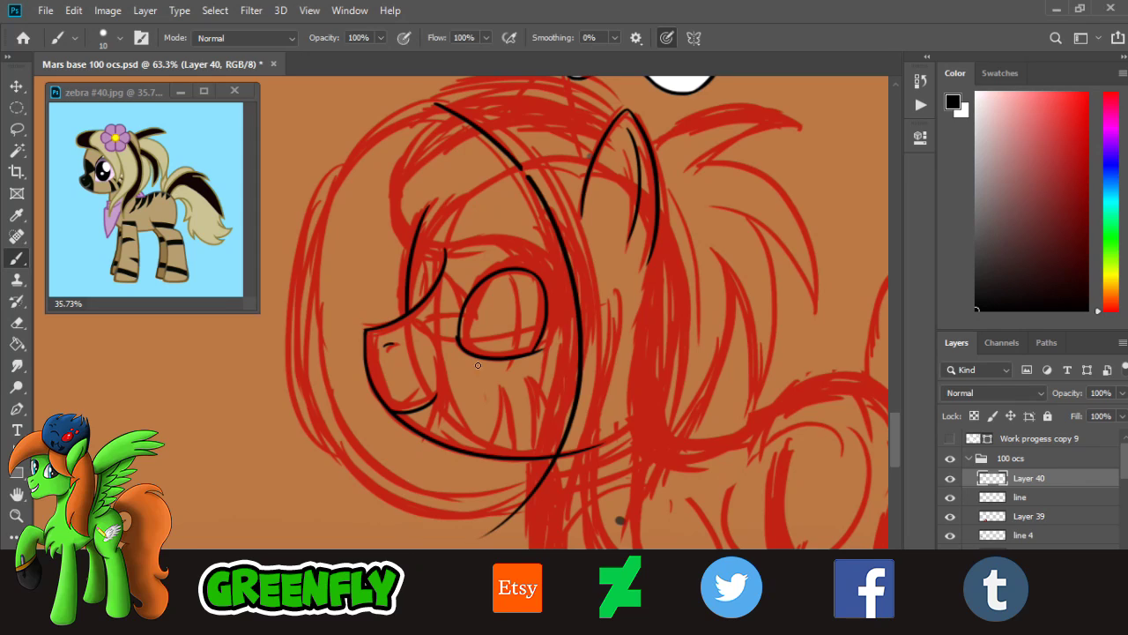
pyautogui.hotkey('ctrl', 'z')
pyautogui.moveTo(432, 107); pyautogui.dragTo(546, 444)
pyautogui.hotkey('ctrl', 'z')
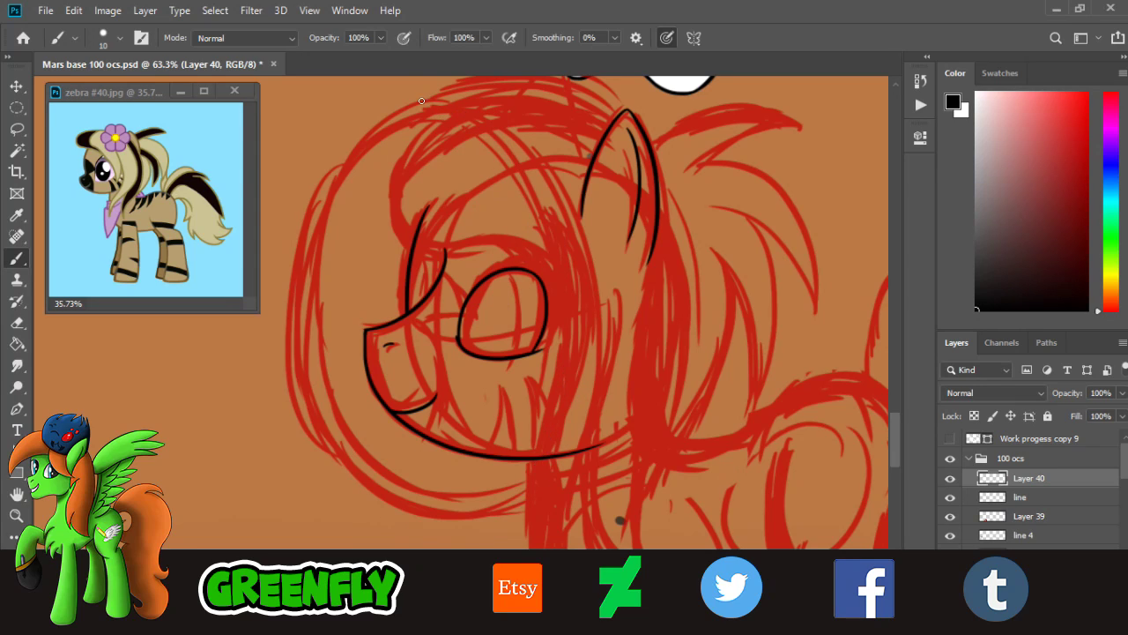
pyautogui.hotkey('ctrl', 'shift', 'z')
pyautogui.hotkey('ctrl', 'z')
pyautogui.hotkey('ctrl', 'shift', 'z')
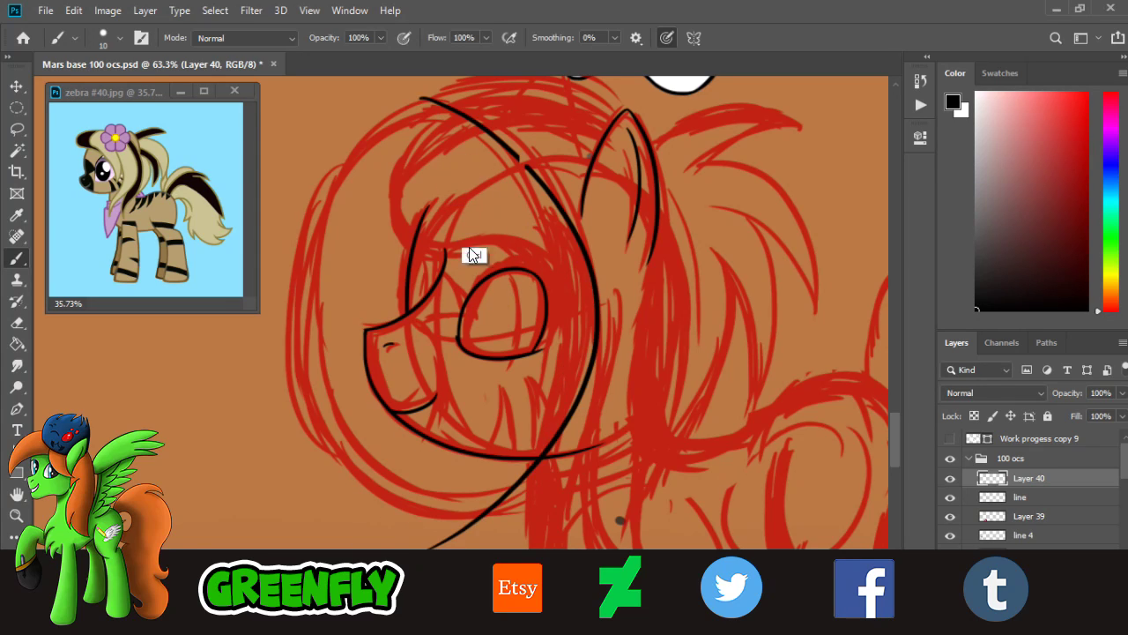
pyautogui.hotkey('ctrl', 'z')
pyautogui.hotkey('ctrl', 'shift', 'z')
pyautogui.hotkey('ctrl', 'z')
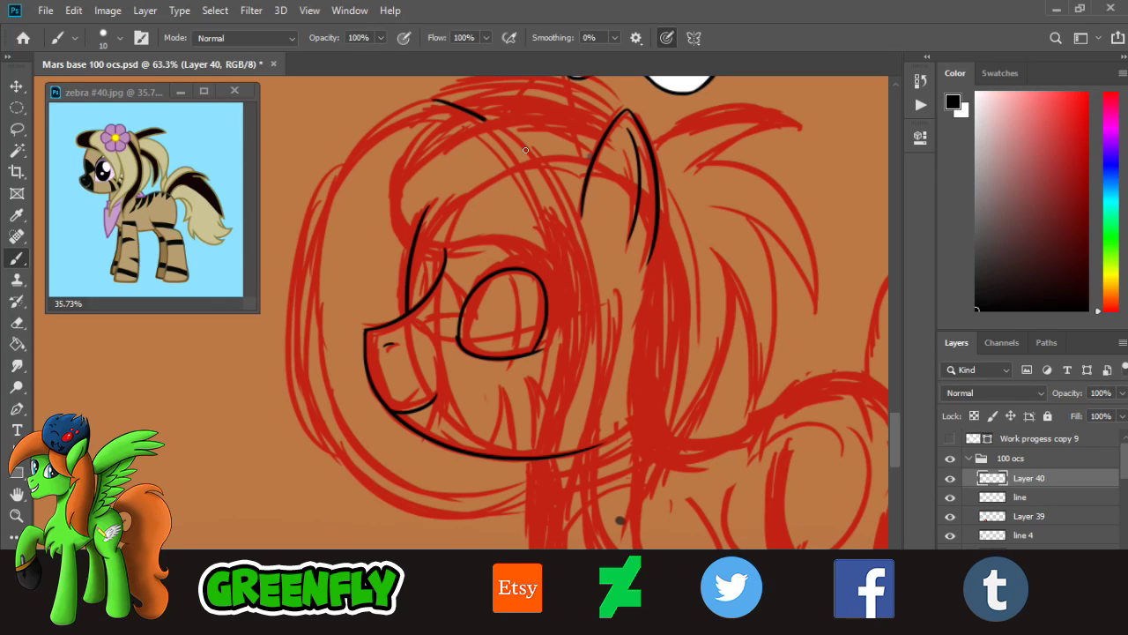
pyautogui.hotkey('ctrl', 'shift', 'z')
pyautogui.hotkey('ctrl', 'z')
# - Try straight black strokes across the forehead and helmet top, along with another curve for the helmet opening
pyautogui.moveTo(465, 183)
pyautogui.mouseDown()
pyautogui.moveTo(520, 176)
pyautogui.moveTo(555, 144)
pyautogui.mouseUp()
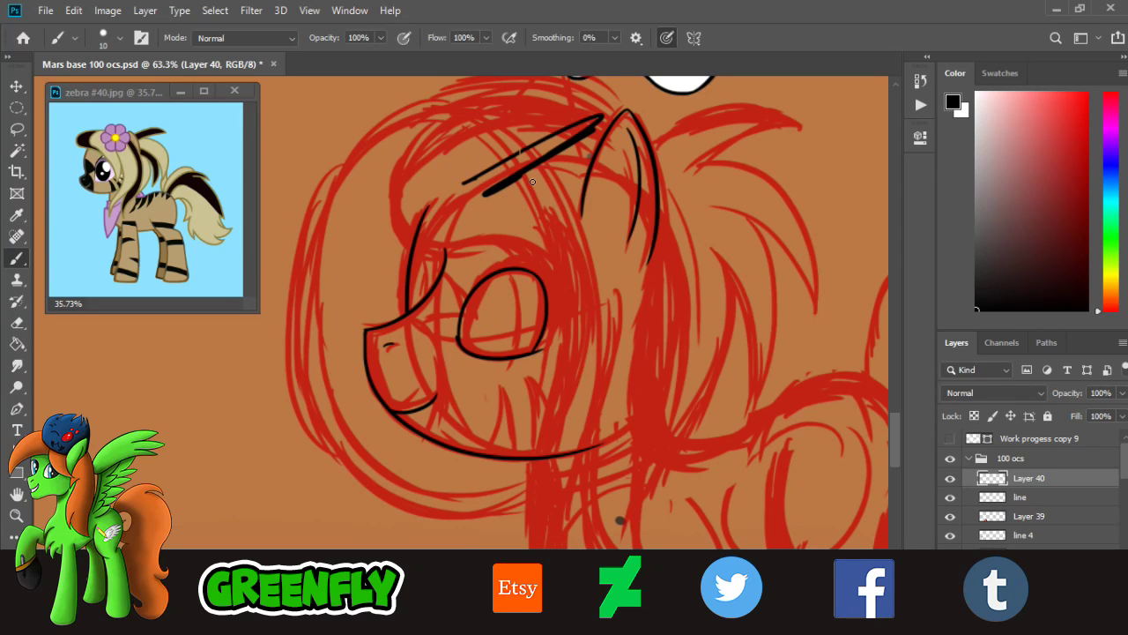
pyautogui.hotkey('ctrl', 'z')
pyautogui.moveTo(429, 109); pyautogui.dragTo(530, 522)
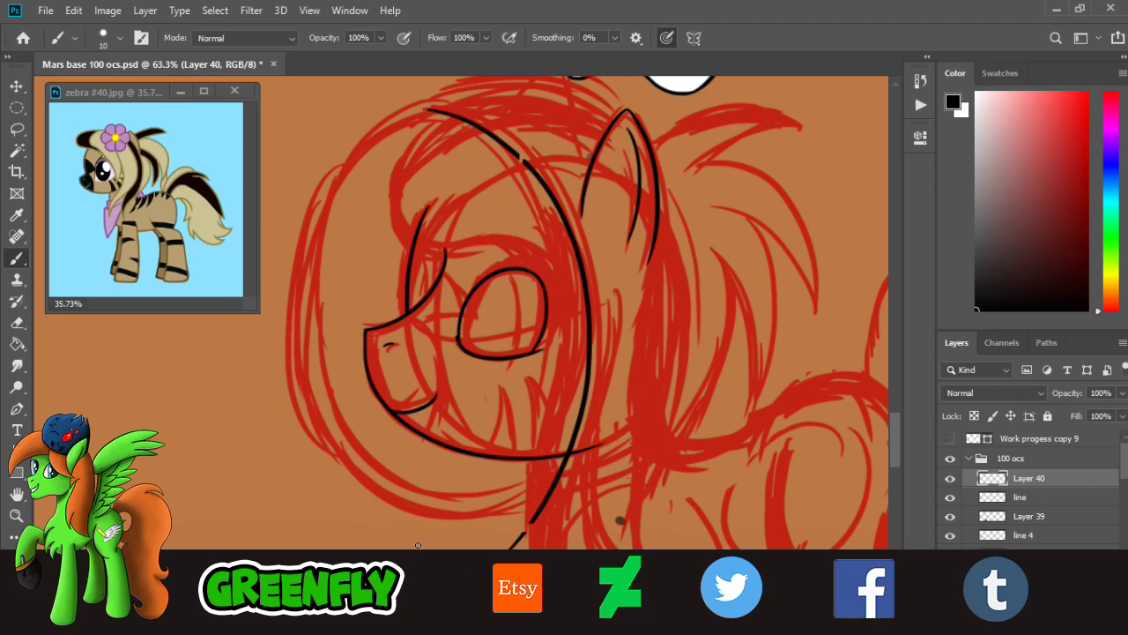
pyautogui.hotkey('ctrl', 'z')
pyautogui.moveTo(476, 177); pyautogui.dragTo(566, 176)
pyautogui.hotkey('ctrl', 'z')
pyautogui.moveTo(381, 156); pyautogui.dragTo(556, 107)
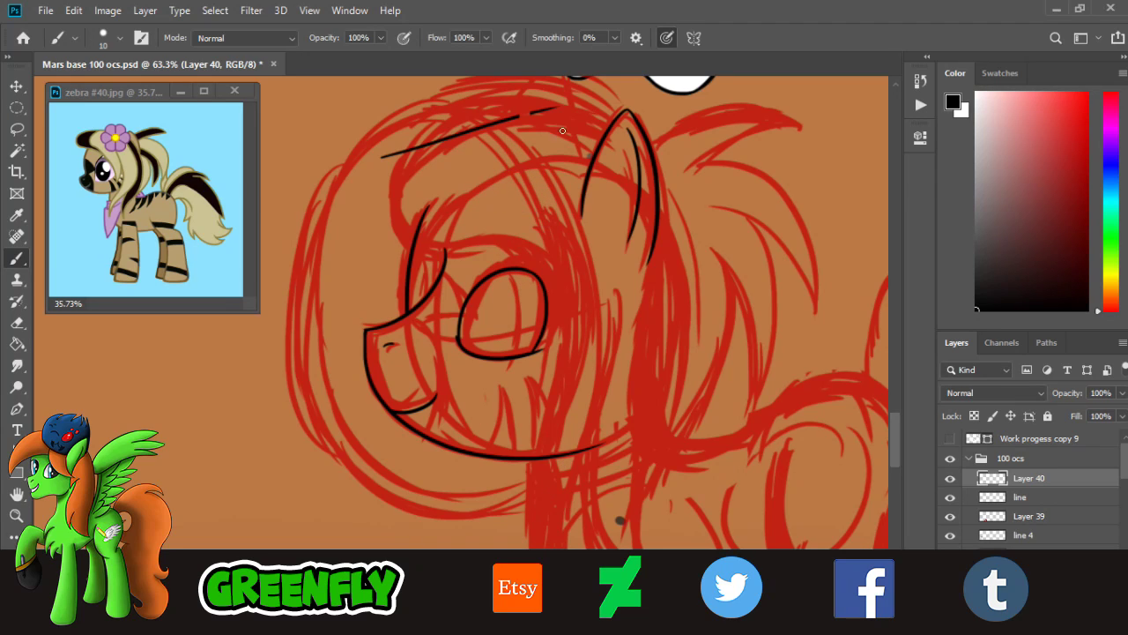
pyautogui.hotkey('ctrl', 'z')
pyautogui.moveTo(365, 166); pyautogui.dragTo(639, 95)
pyautogui.hotkey('ctrl', 'z')
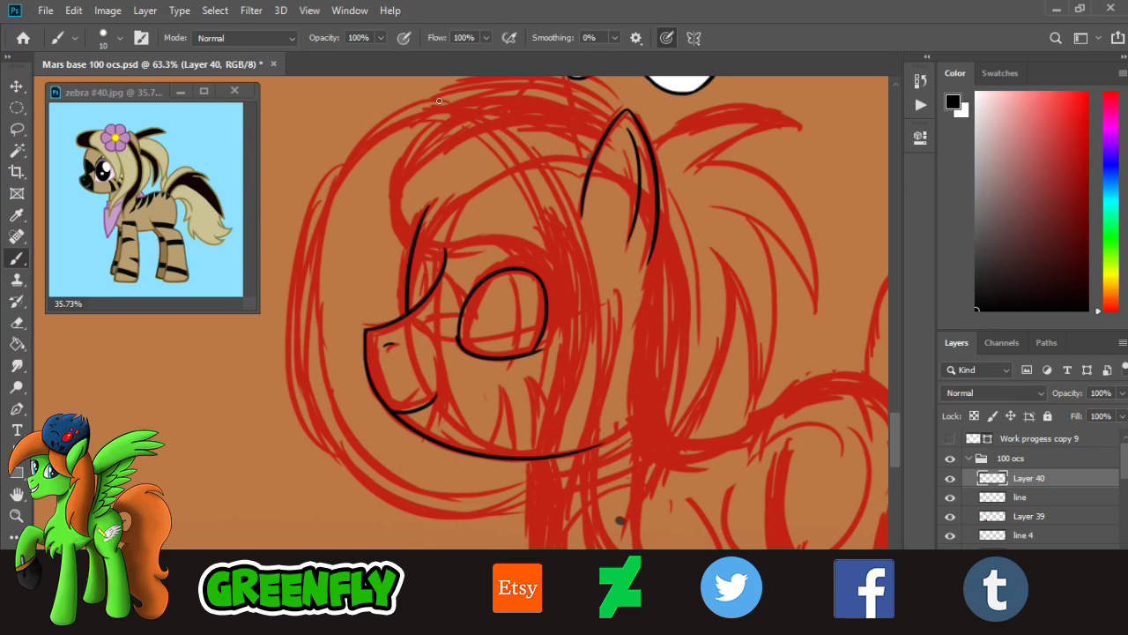
# - Try several smoother black arcs for the helmet opening, running behind the eye and ending below the jaw
pyautogui.moveTo(427, 106)
pyautogui.mouseDown()
pyautogui.moveTo(551, 436)
pyautogui.moveTo(447, 531)
pyautogui.mouseUp()
pyautogui.hotkey('ctrl', 'z')
pyautogui.moveTo(447, 107)
pyautogui.mouseDown()
pyautogui.moveTo(547, 159)
pyautogui.moveTo(496, 518)
pyautogui.moveTo(441, 519)
pyautogui.moveTo(465, 533)
pyautogui.mouseUp()
pyautogui.hotkey('ctrl', 'z')
pyautogui.moveTo(439, 104); pyautogui.dragTo(481, 548)
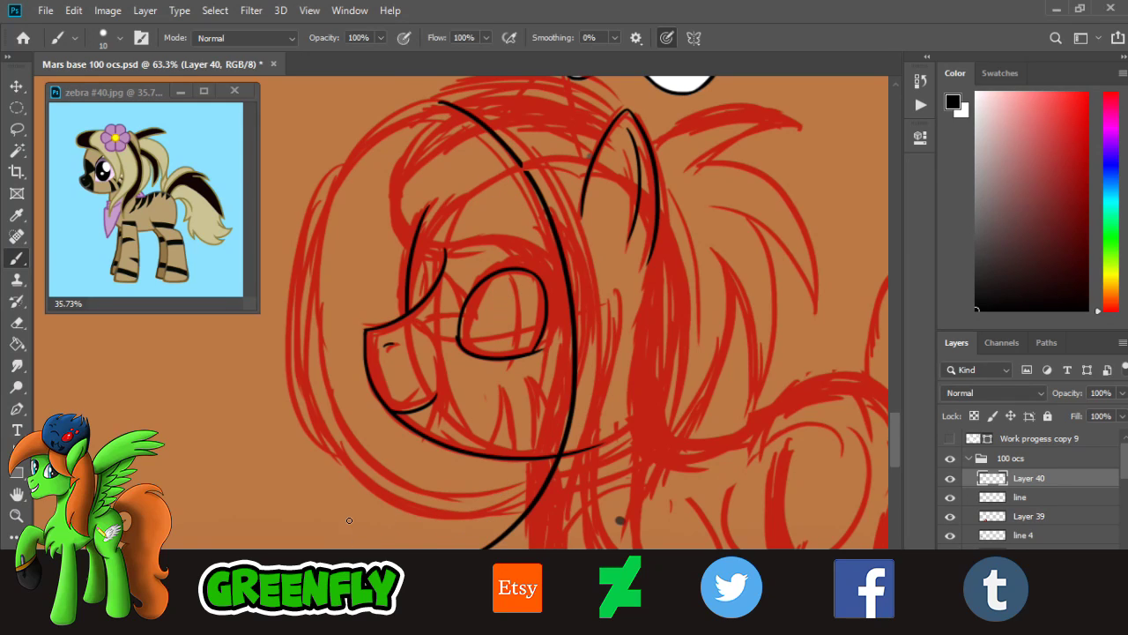
pyautogui.hotkey('ctrl', 'z')
pyautogui.moveTo(441, 104)
pyautogui.mouseDown()
pyautogui.moveTo(553, 227)
pyautogui.moveTo(467, 533)
pyautogui.mouseUp()
pyautogui.hotkey('ctrl', 'z')
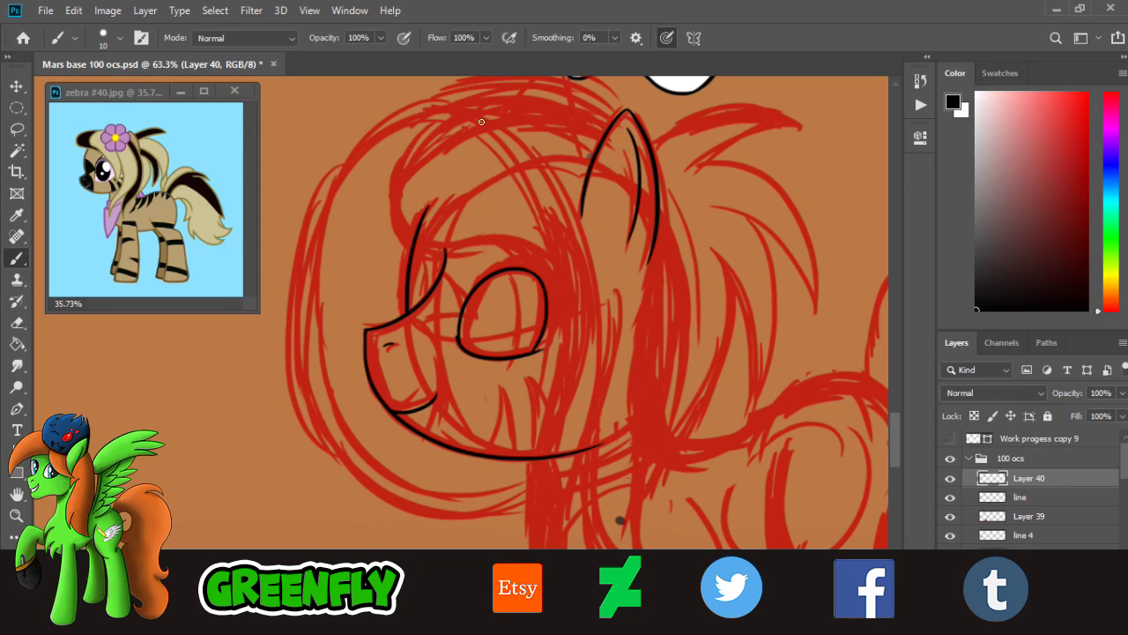
pyautogui.moveTo(440, 104); pyautogui.dragTo(473, 524)
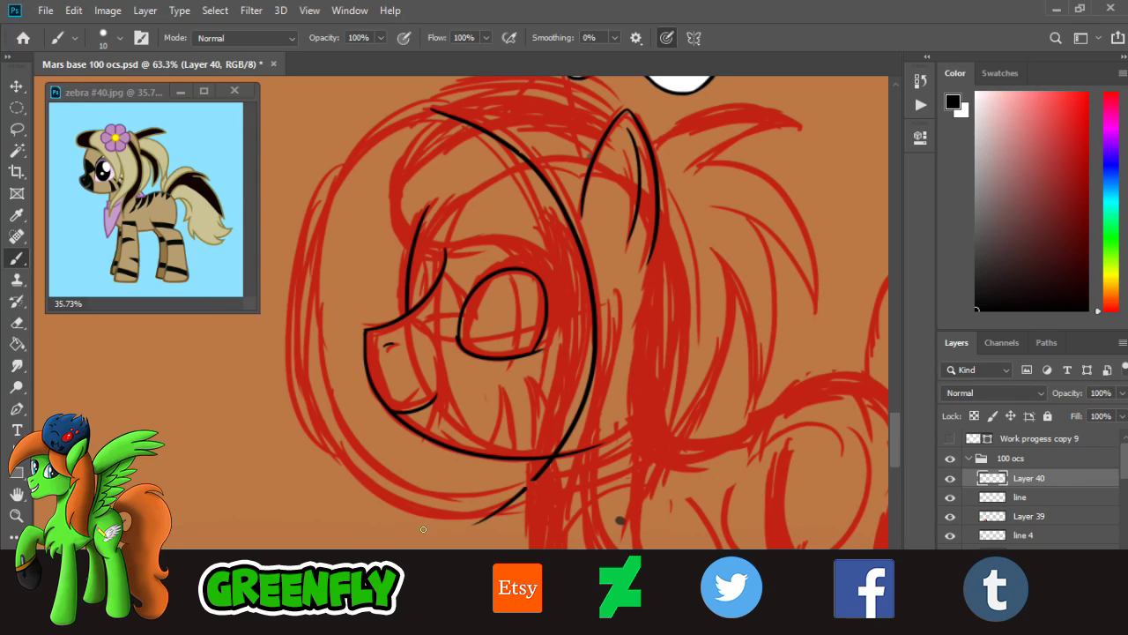
pyautogui.hotkey('ctrl', 'z')
pyautogui.moveTo(438, 104); pyautogui.dragTo(433, 545)
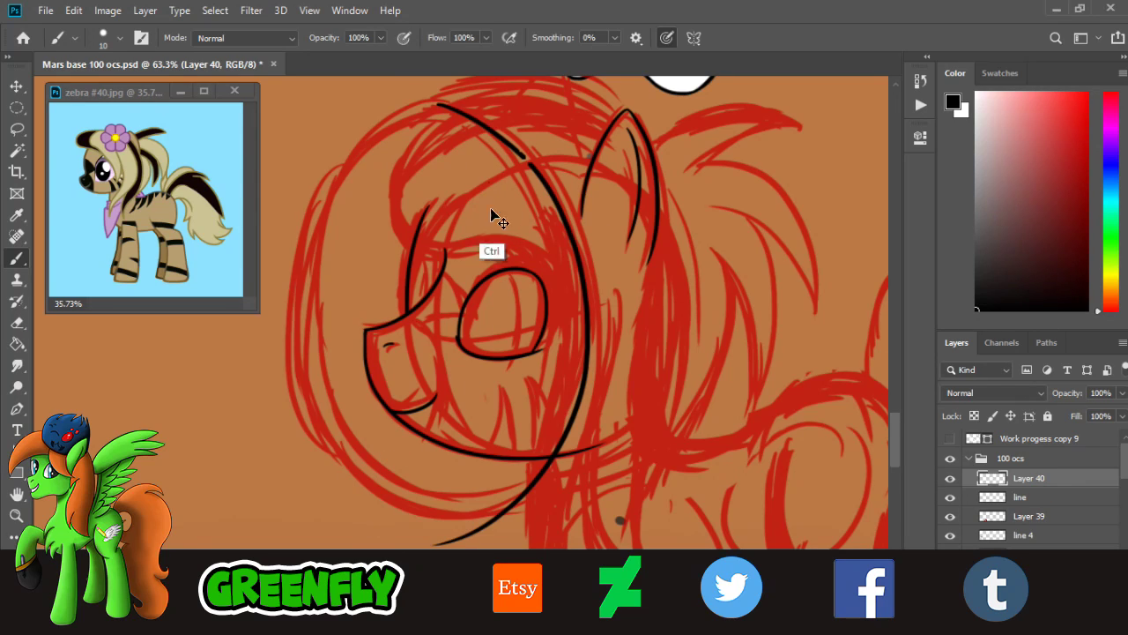
pyautogui.hotkey('ctrl', 'z')
pyautogui.moveTo(439, 100)
pyautogui.mouseDown()
pyautogui.moveTo(526, 166)
pyautogui.moveTo(473, 523)
pyautogui.mouseUp()
pyautogui.hotkey('ctrl', 'z')
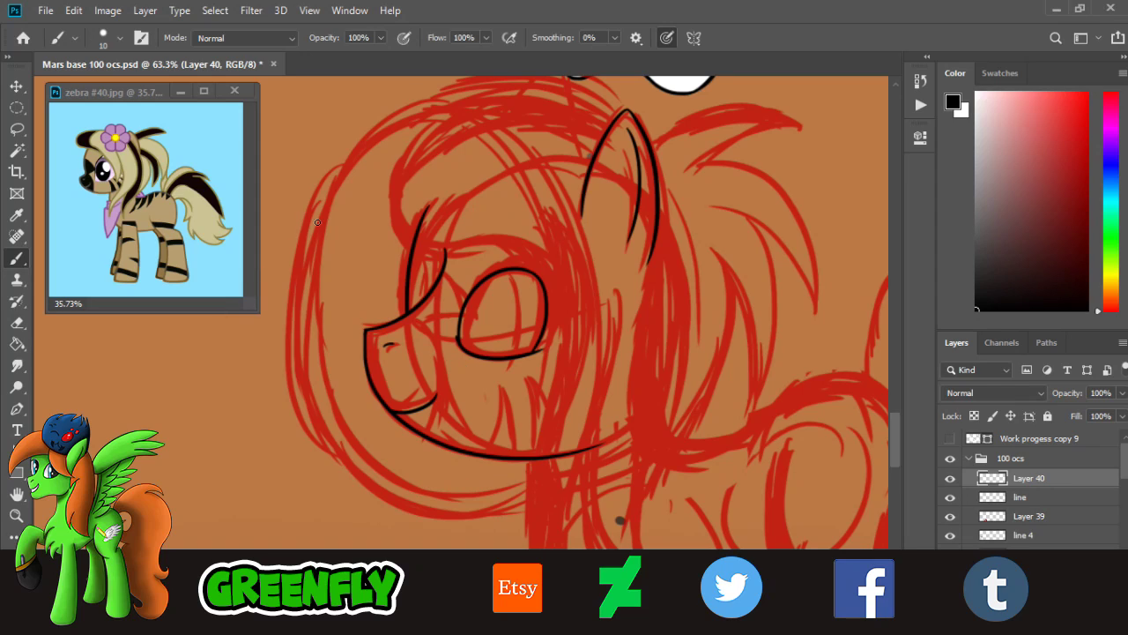
# - Try a black curve along the helmet's front edge and a few loose test strokes beside it
pyautogui.moveTo(360, 134); pyautogui.dragTo(301, 323)
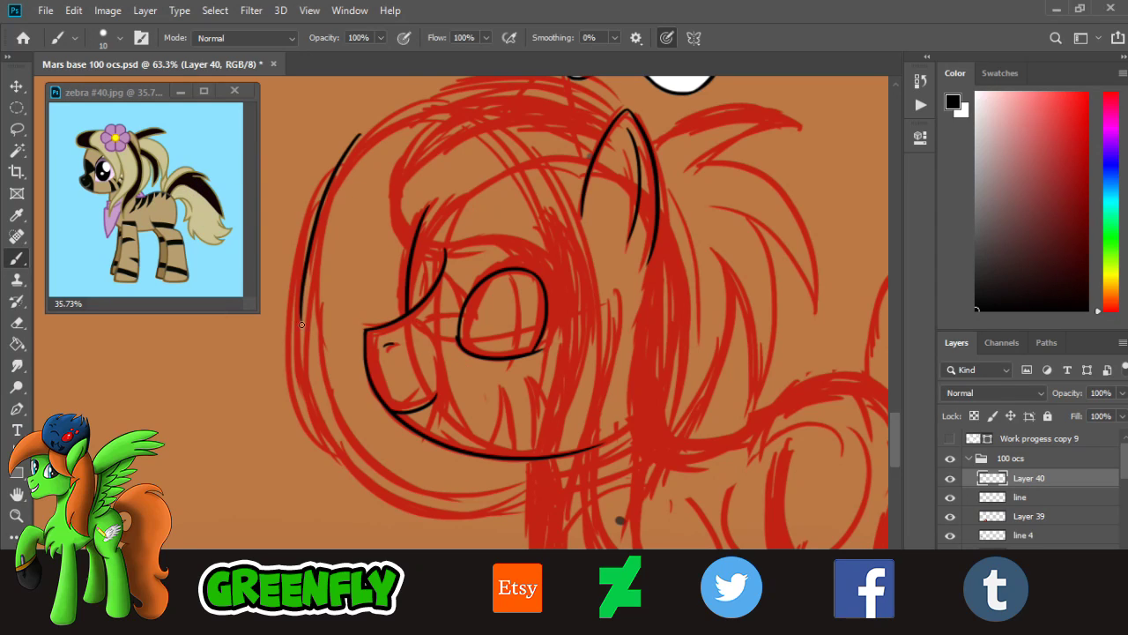
pyautogui.moveTo(265, 377); pyautogui.dragTo(293, 492)
pyautogui.moveTo(194, 461); pyautogui.dragTo(304, 432)
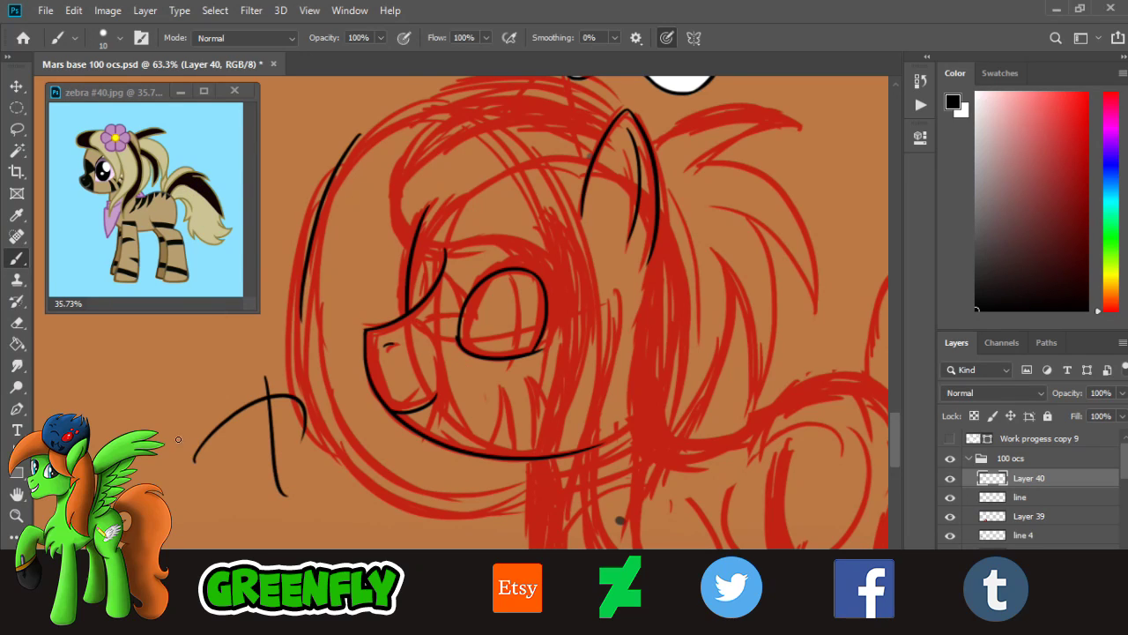
pyautogui.moveTo(165, 432); pyautogui.dragTo(268, 399)
pyautogui.hotkey('ctrl', 'z')
pyautogui.hotkey('ctrl', 'z')
pyautogui.hotkey('ctrl', 'z')
pyautogui.hotkey('ctrl', 'z')
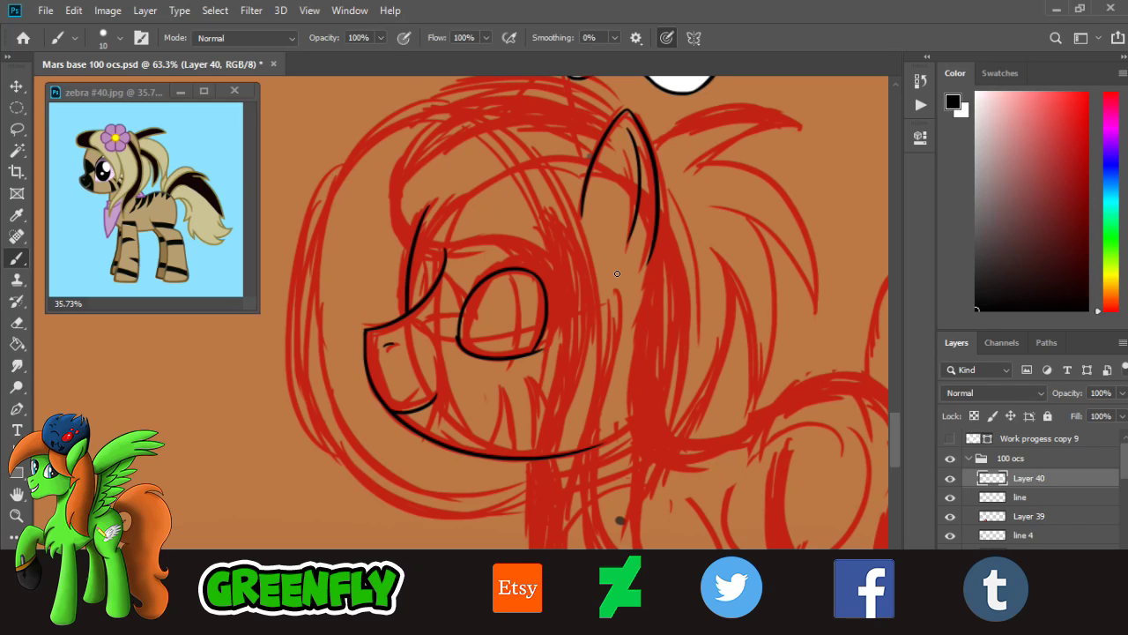
# - Try black curves for the helmet opening's rear edge, running from the helmet top behind the eye to below the jaw
pyautogui.moveTo(430, 104)
pyautogui.mouseDown()
pyautogui.moveTo(608, 222)
pyautogui.moveTo(559, 521)
pyautogui.mouseUp()
pyautogui.hotkey('ctrl', 'z')
pyautogui.moveTo(495, 122); pyautogui.dragTo(591, 256)
pyautogui.moveTo(569, 193); pyautogui.dragTo(542, 483)
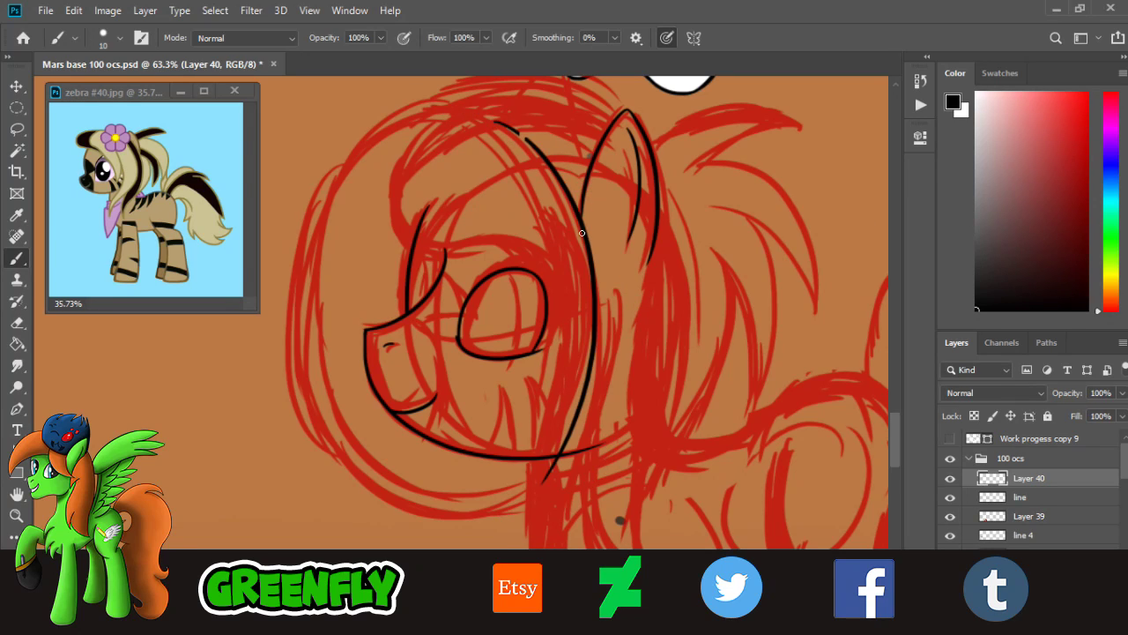
pyautogui.hotkey('ctrl', 'z')
pyautogui.hotkey('ctrl', 'z')
pyautogui.moveTo(432, 105); pyautogui.dragTo(466, 541)
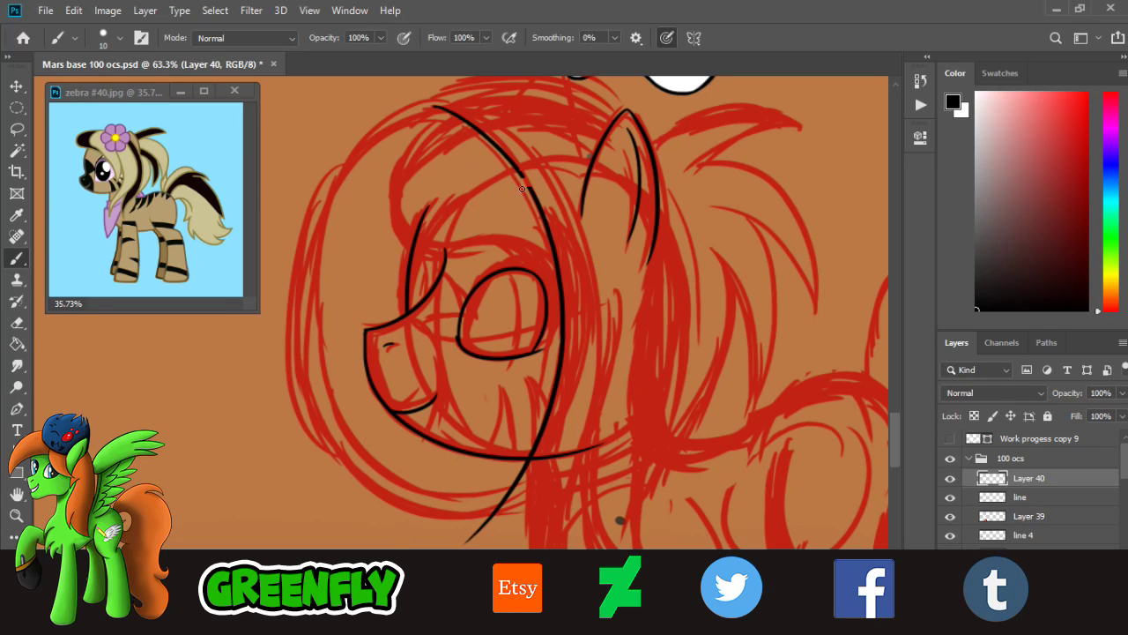
pyautogui.hotkey('ctrl', 'z')
# - Try rounder black arcs for the opening's rear edge, bulging behind the eye from the helmet top
pyautogui.moveTo(426, 105); pyautogui.dragTo(463, 545)
pyautogui.hotkey('ctrl', 'z')
pyautogui.moveTo(423, 103); pyautogui.dragTo(573, 405)
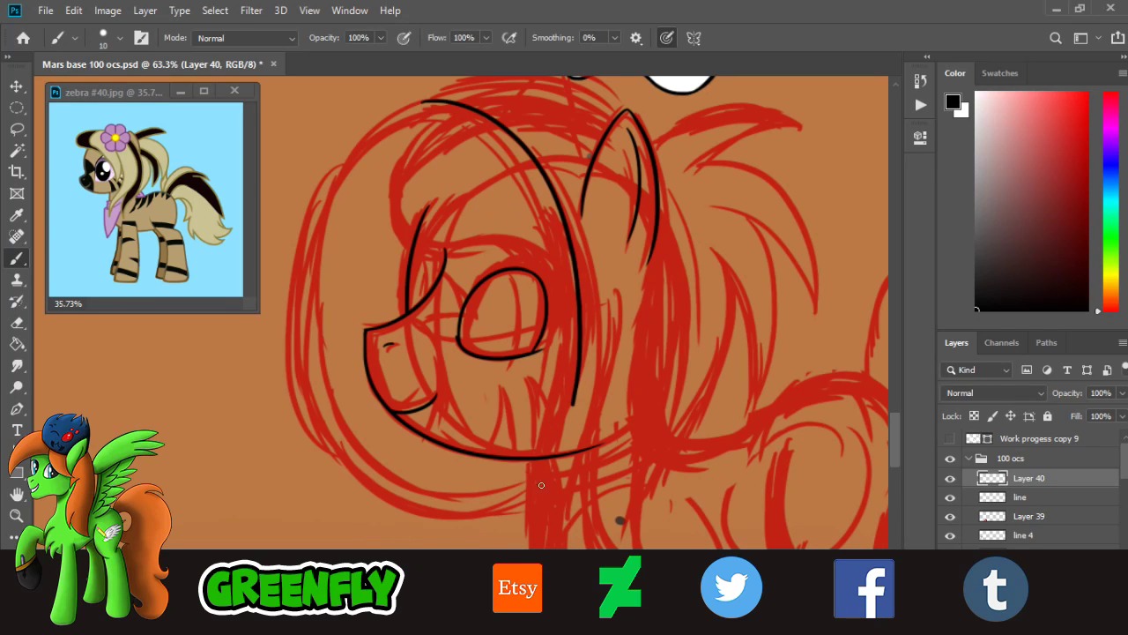
pyautogui.hotkey('ctrl', 'z')
pyautogui.moveTo(425, 103); pyautogui.dragTo(569, 335)
pyautogui.hotkey('ctrl', 'z')
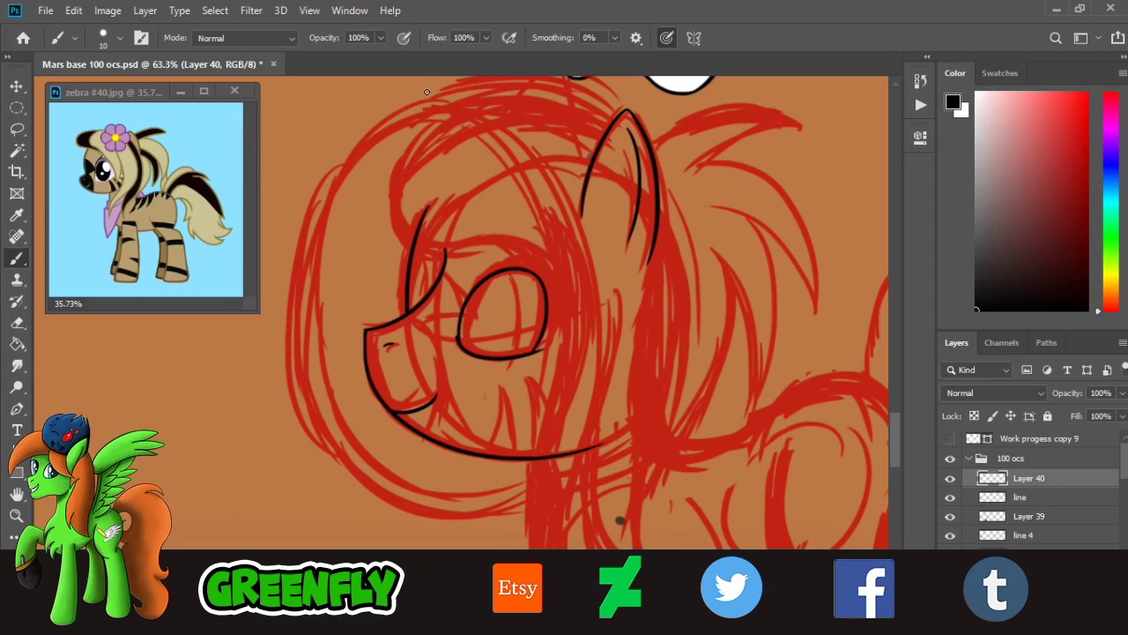
pyautogui.moveTo(427, 95); pyautogui.dragTo(569, 291)
pyautogui.hotkey('ctrl', 'z')
# - Try wider rear arcs passing the ear's front base, plus crossing test strokes between the forehead and the ear
pyautogui.moveTo(428, 100); pyautogui.dragTo(529, 546)
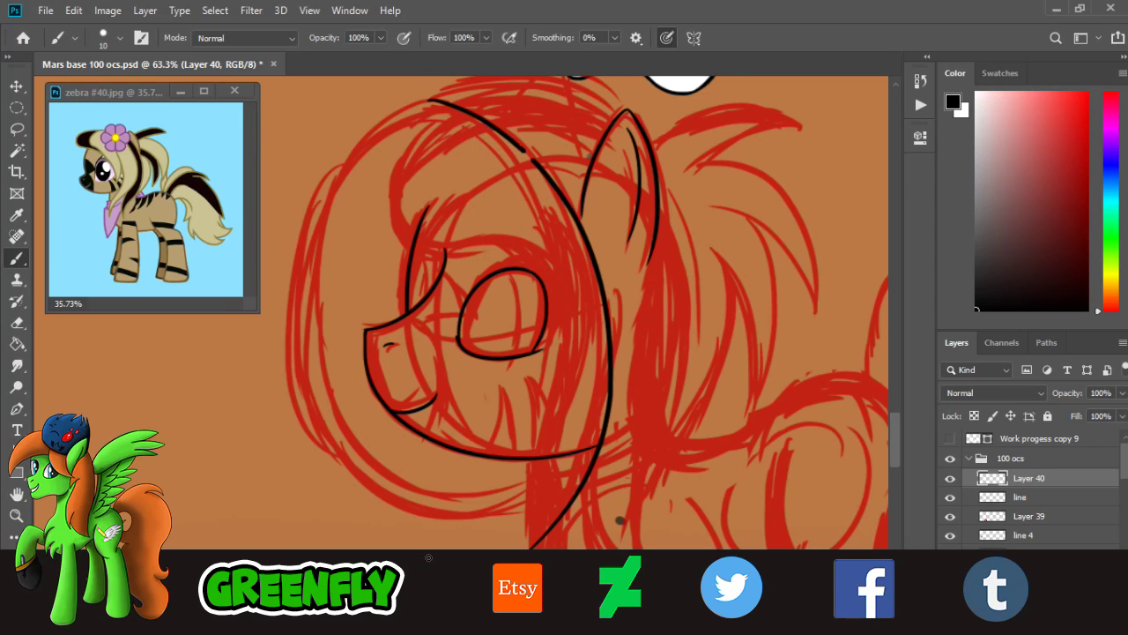
pyautogui.moveTo(509, 201)
pyautogui.mouseDown()
pyautogui.moveTo(587, 139)
pyautogui.moveTo(601, 107)
pyautogui.mouseUp()
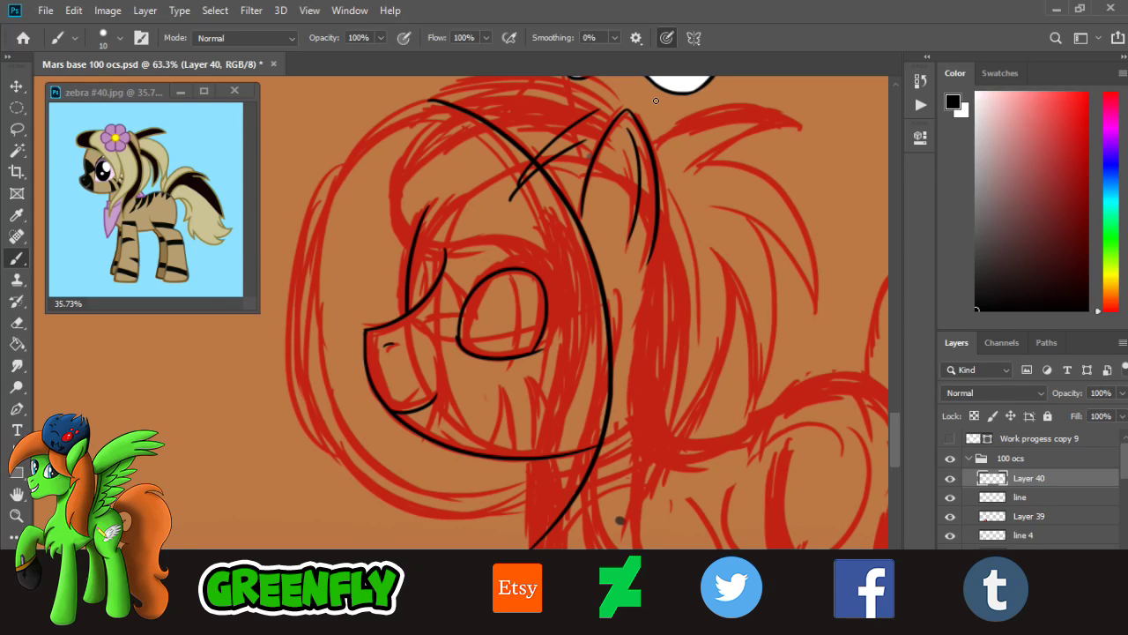
pyautogui.hotkey('ctrl', 'z')
pyautogui.hotkey('ctrl', 'z')
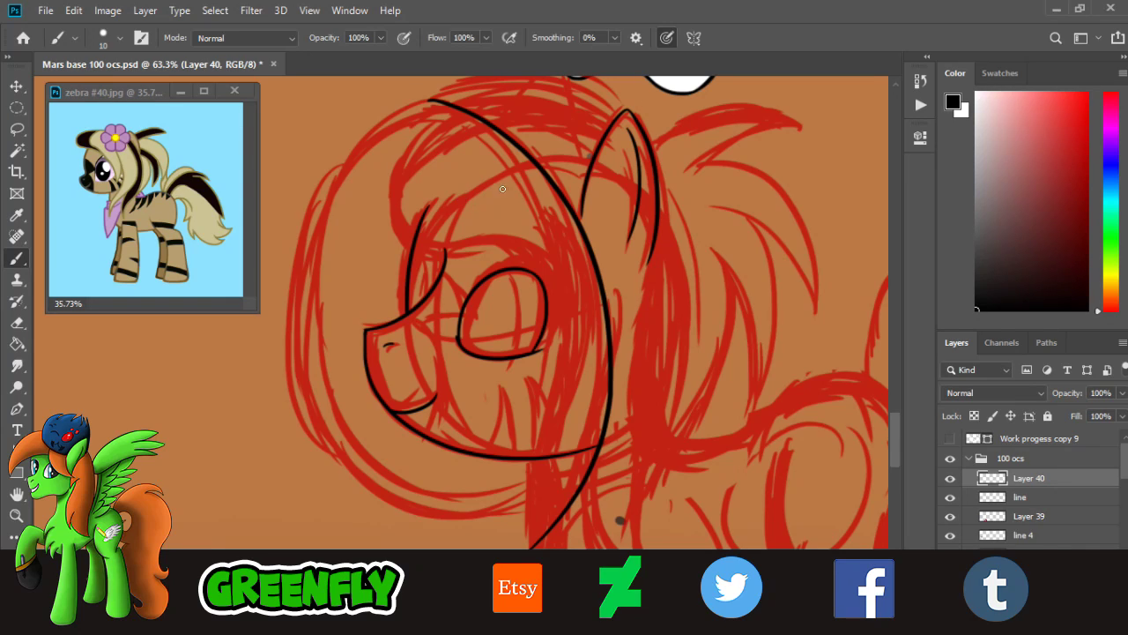
pyautogui.hotkey('ctrl', 'z')
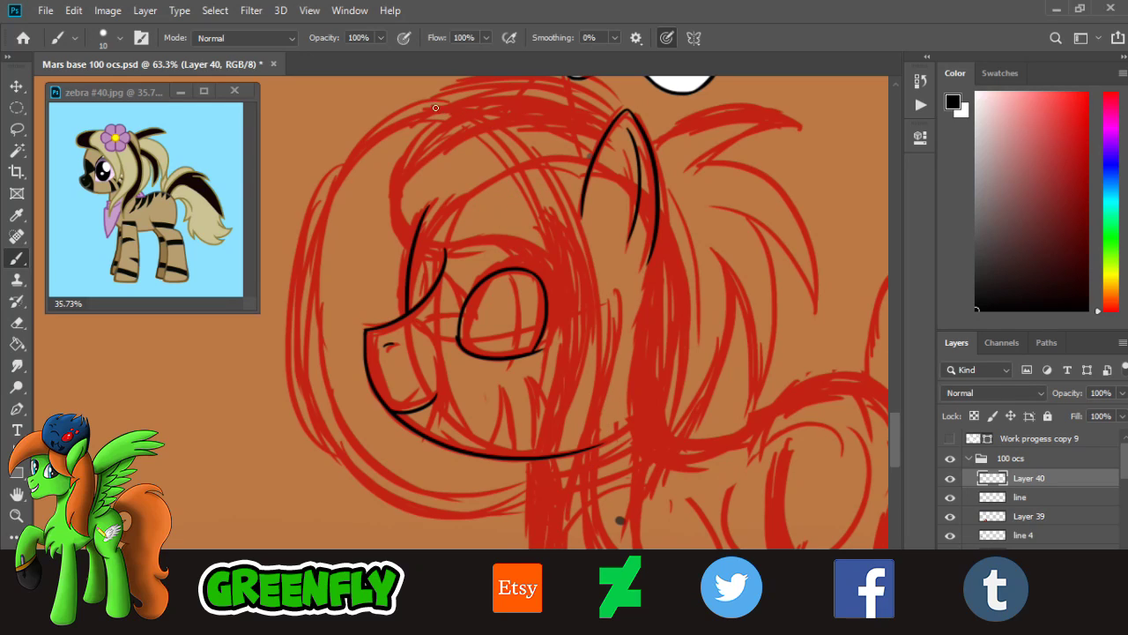
pyautogui.moveTo(435, 107)
pyautogui.mouseDown()
pyautogui.moveTo(589, 476)
pyautogui.moveTo(529, 549)
pyautogui.mouseUp()
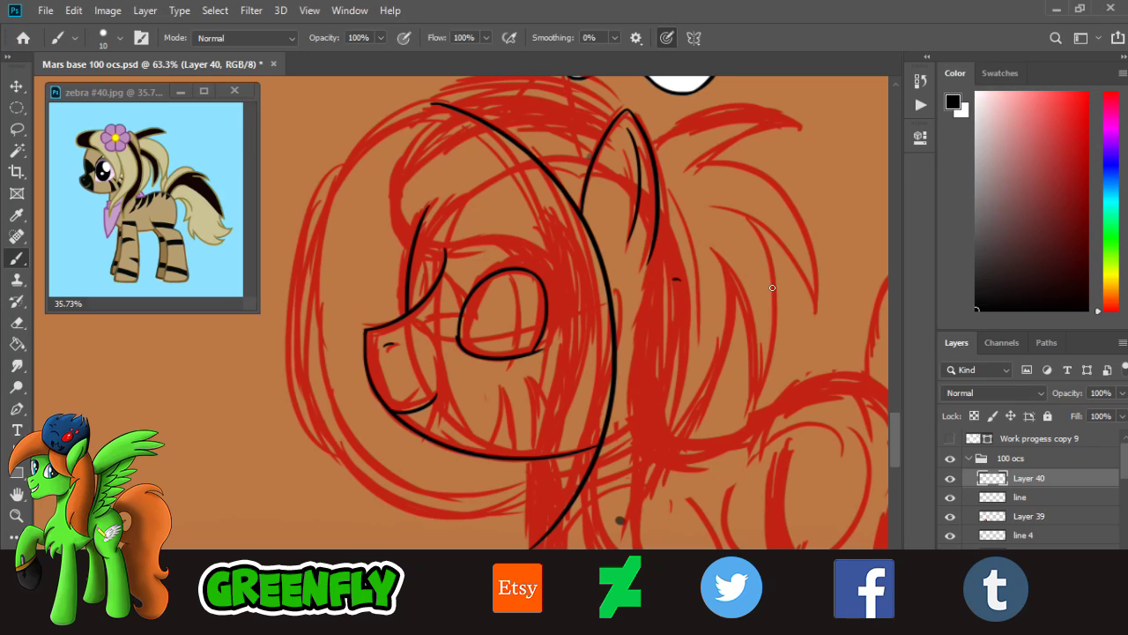
pyautogui.hotkey('ctrl', 'z')
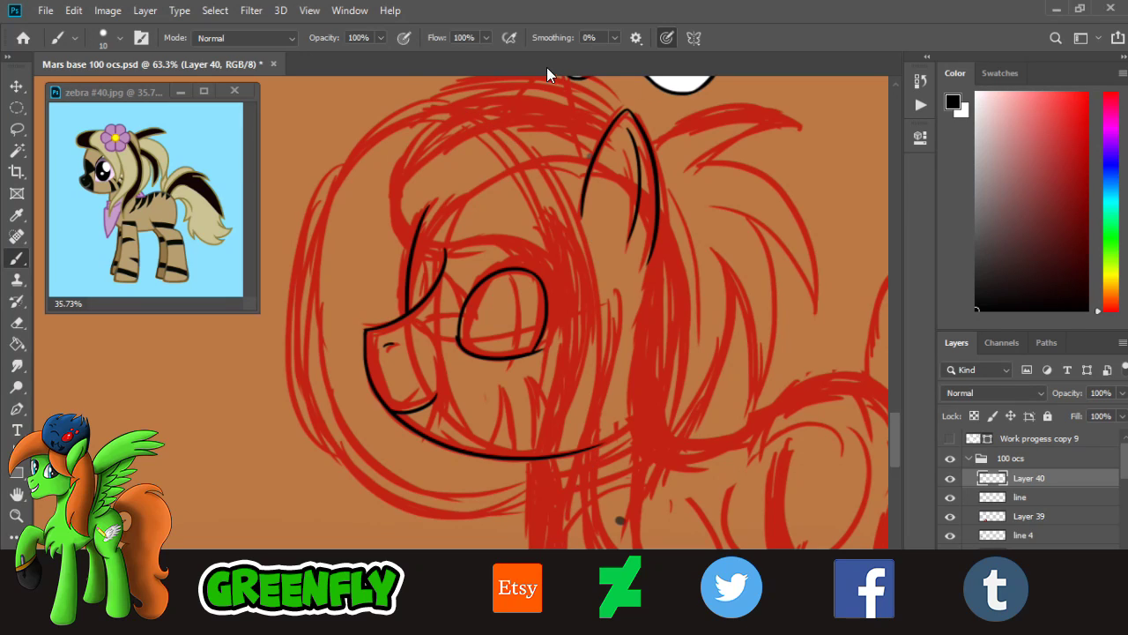
# - Try tighter rear arcs that start at the helmet top and curl forward beneath the jaw
pyautogui.moveTo(430, 106); pyautogui.dragTo(511, 548)
pyautogui.hotkey('ctrl', 'z')
pyautogui.moveTo(422, 105)
pyautogui.mouseDown()
pyautogui.moveTo(577, 361)
pyautogui.moveTo(460, 549)
pyautogui.mouseUp()
pyautogui.hotkey('ctrl', 'z')
pyautogui.moveTo(421, 107)
pyautogui.mouseDown()
pyautogui.moveTo(535, 161)
pyautogui.moveTo(446, 530)
pyautogui.mouseUp()
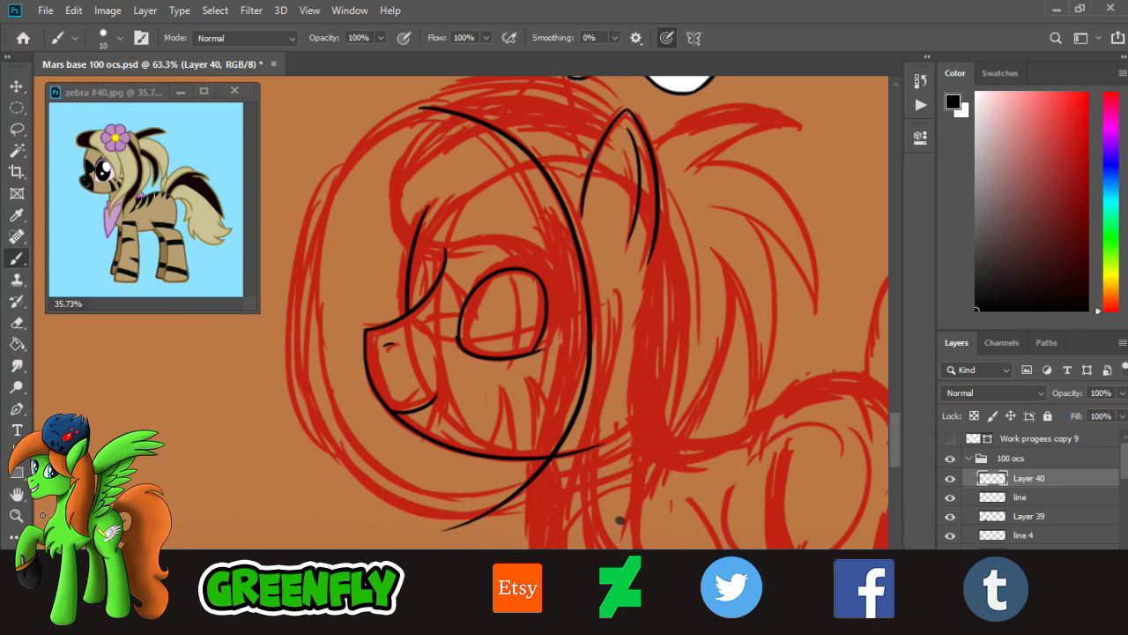
pyautogui.hotkey('ctrl', 'z')
pyautogui.moveTo(416, 108)
pyautogui.mouseDown()
pyautogui.moveTo(451, 119)
pyautogui.moveTo(555, 422)
pyautogui.mouseUp()
pyautogui.hotkey('ctrl', 'z')
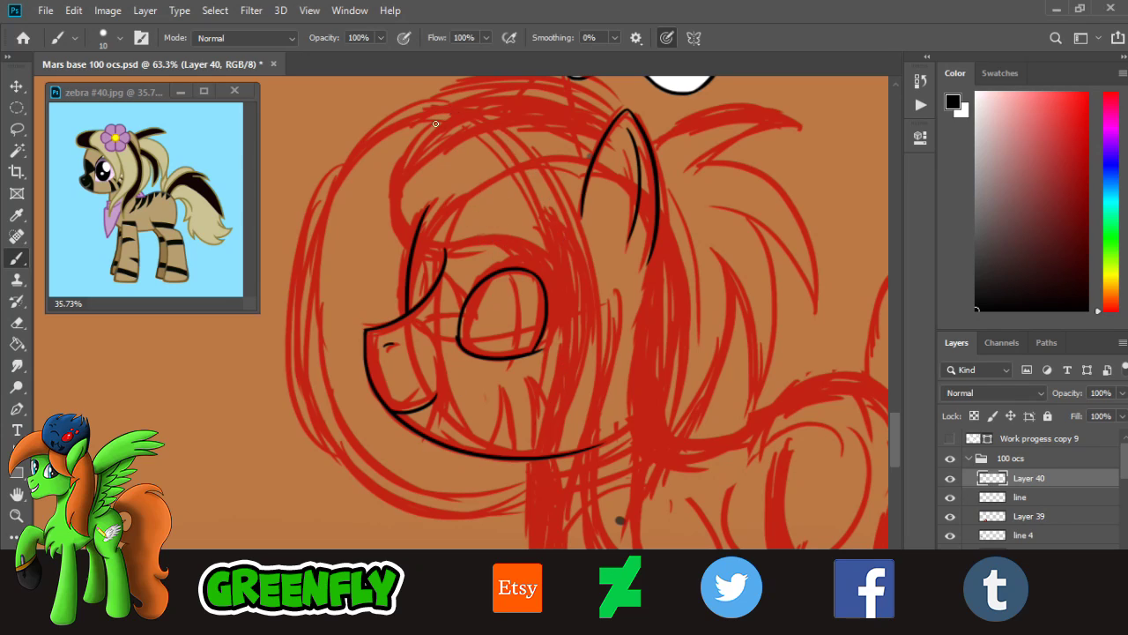
# - Try rear arcs starting further forward on the helmet top and passing close behind the eye
pyautogui.moveTo(412, 110)
pyautogui.mouseDown()
pyautogui.moveTo(574, 339)
pyautogui.moveTo(556, 393)
pyautogui.moveTo(542, 185)
pyautogui.moveTo(529, 414)
pyautogui.mouseUp()
pyautogui.hotkey('ctrl', 'z')
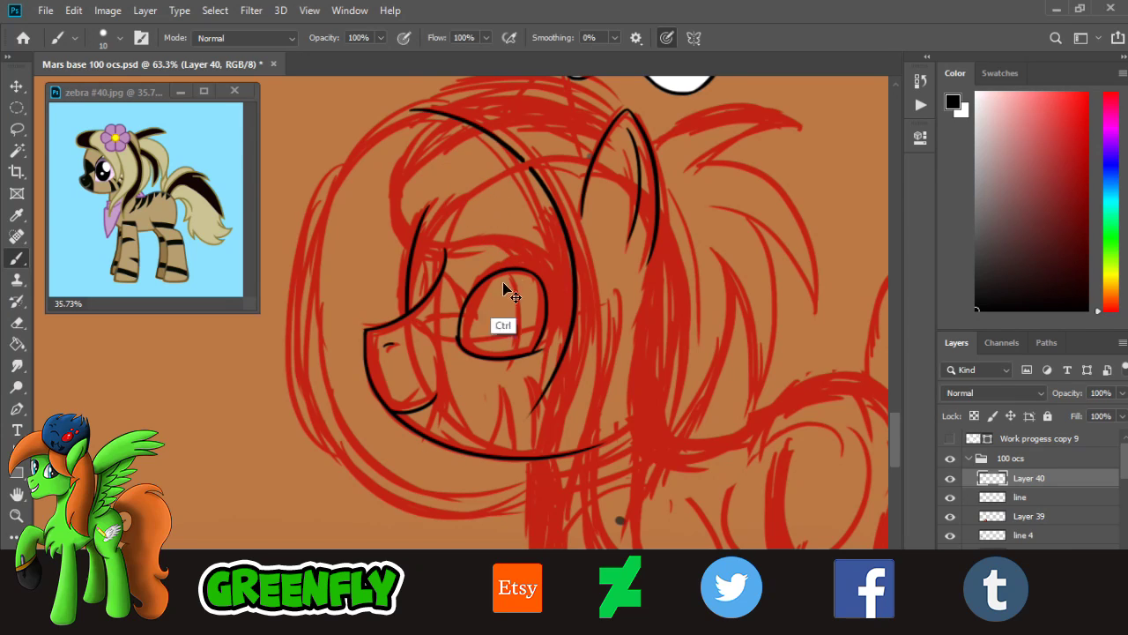
pyautogui.hotkey('ctrl', 'z')
pyautogui.moveTo(411, 109); pyautogui.dragTo(551, 428)
pyautogui.hotkey('ctrl', 'z')
pyautogui.moveTo(403, 111); pyautogui.dragTo(498, 529)
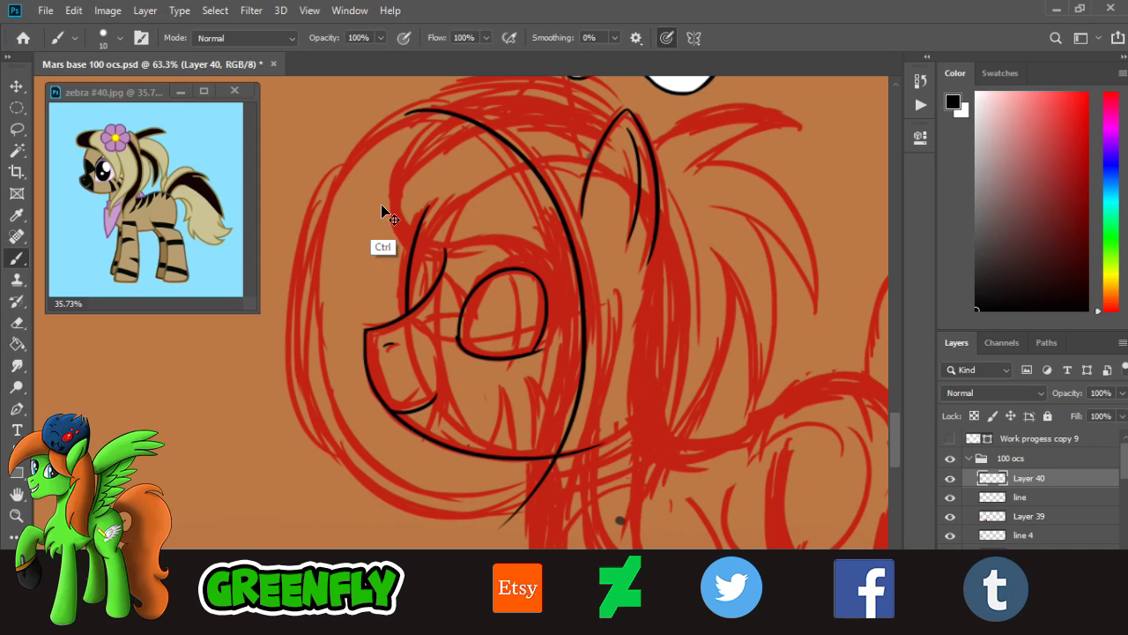
pyautogui.hotkey('ctrl', 'z')
# - Try black arcs for the helmet's front edge, sweeping from the top around the muzzle to below the chin
pyautogui.moveTo(439, 111); pyautogui.dragTo(334, 443)
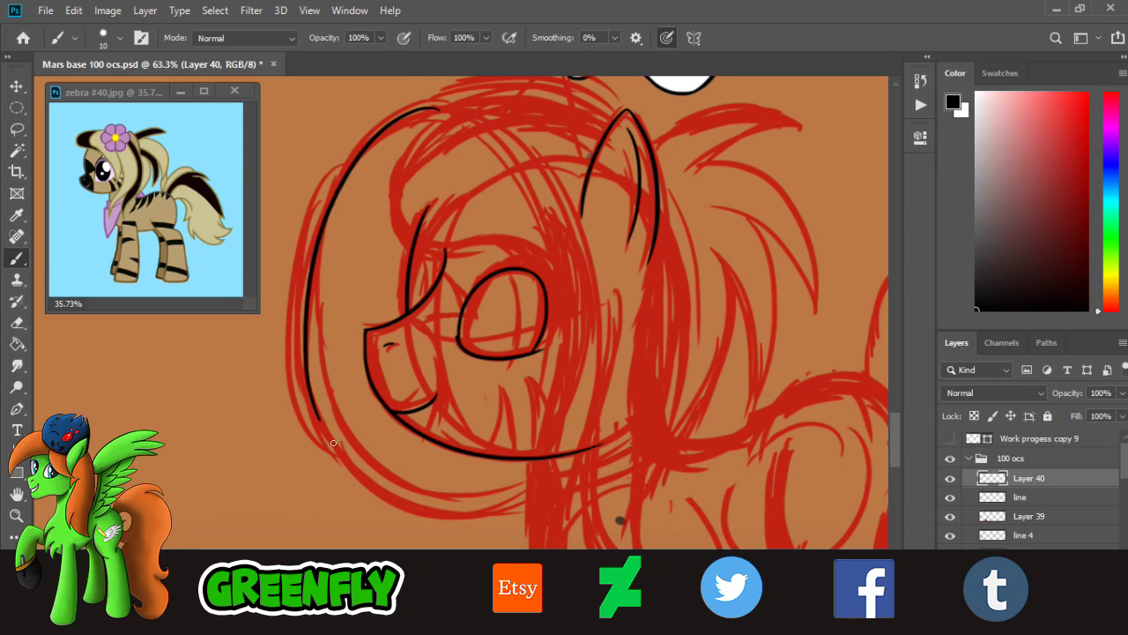
pyautogui.hotkey('ctrl', 'z')
pyautogui.moveTo(436, 109)
pyautogui.mouseDown()
pyautogui.moveTo(314, 274)
pyautogui.moveTo(515, 541)
pyautogui.mouseUp()
pyautogui.hotkey('ctrl', 'z')
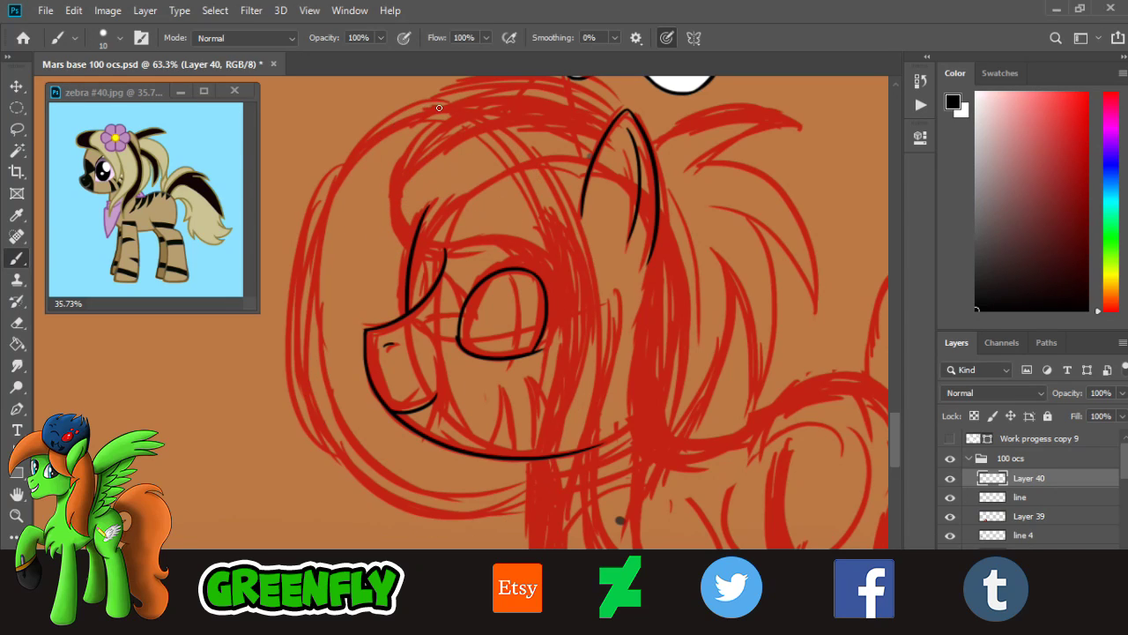
pyautogui.moveTo(433, 113); pyautogui.dragTo(499, 534)
pyautogui.hotkey('ctrl', 'z')
pyautogui.moveTo(441, 113); pyautogui.dragTo(467, 523)
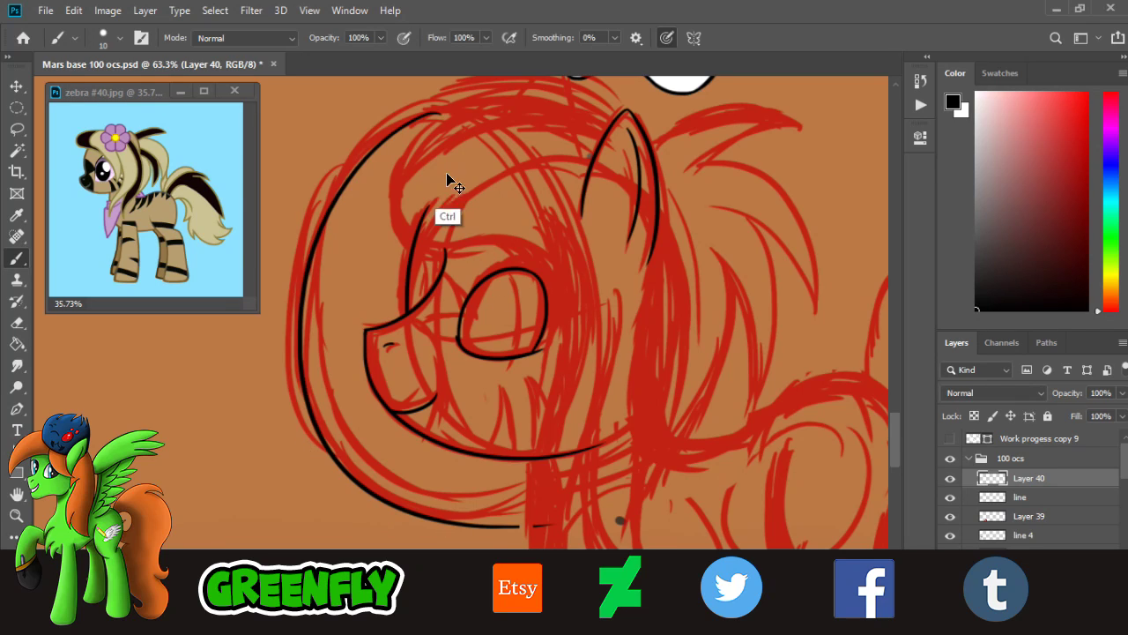
pyautogui.hotkey('ctrl', 'z')
# - Draw the helmet's front edge as a black arc from the helmet top down past the front of the muzzle
pyautogui.moveTo(430, 123); pyautogui.dragTo(518, 501)
pyautogui.hotkey('ctrl', 'z')
pyautogui.moveTo(438, 108)
pyautogui.mouseDown()
pyautogui.moveTo(460, 510)
pyautogui.moveTo(522, 509)
pyautogui.mouseUp()
pyautogui.hotkey('ctrl', 'z')
pyautogui.moveTo(427, 109); pyautogui.dragTo(374, 401)
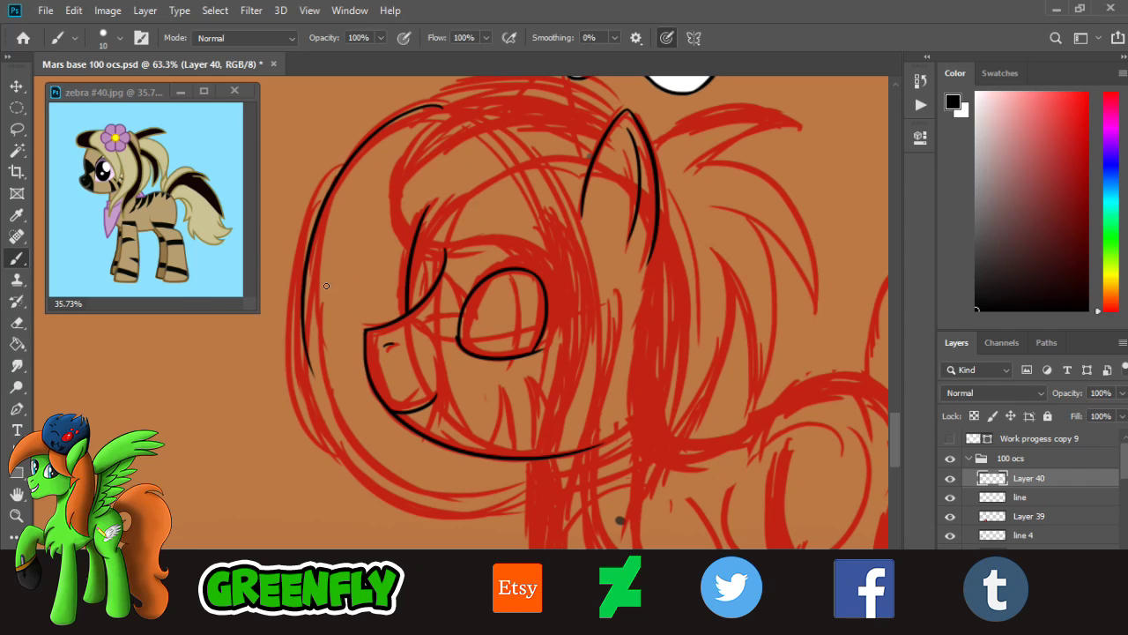
pyautogui.hotkey('ctrl', 'z')
pyautogui.moveTo(299, 331)
pyautogui.mouseDown()
pyautogui.moveTo(445, 106)
pyautogui.moveTo(314, 410)
pyautogui.mouseUp()
pyautogui.hotkey('ctrl', 'z')
# - Draw the upper part of the opening's rear edge as a black curve from the helmet top to behind the eye
pyautogui.click(17, 516)
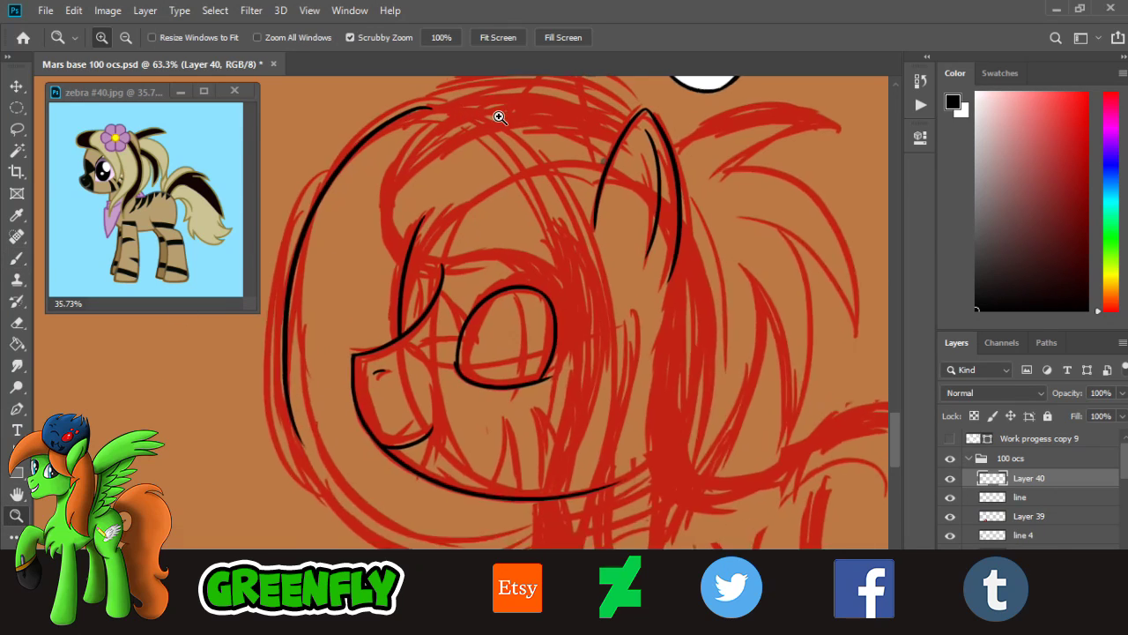
pyautogui.moveTo(496, 114); pyautogui.dragTo(429, 168)
pyautogui.press('e')
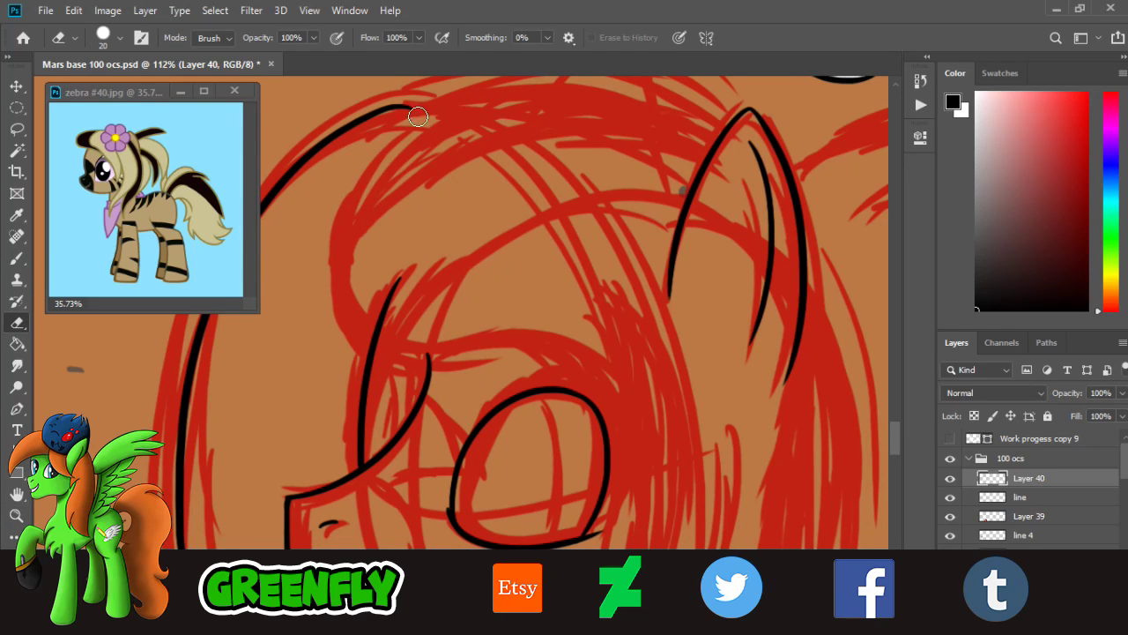
pyautogui.moveTo(415, 111)
pyautogui.mouseDown()
pyautogui.moveTo(394, 108)
pyautogui.moveTo(580, 475)
pyautogui.mouseUp()
pyautogui.press('b')
pyautogui.hotkey('ctrl', 'z')
pyautogui.moveTo(383, 108); pyautogui.dragTo(608, 608)
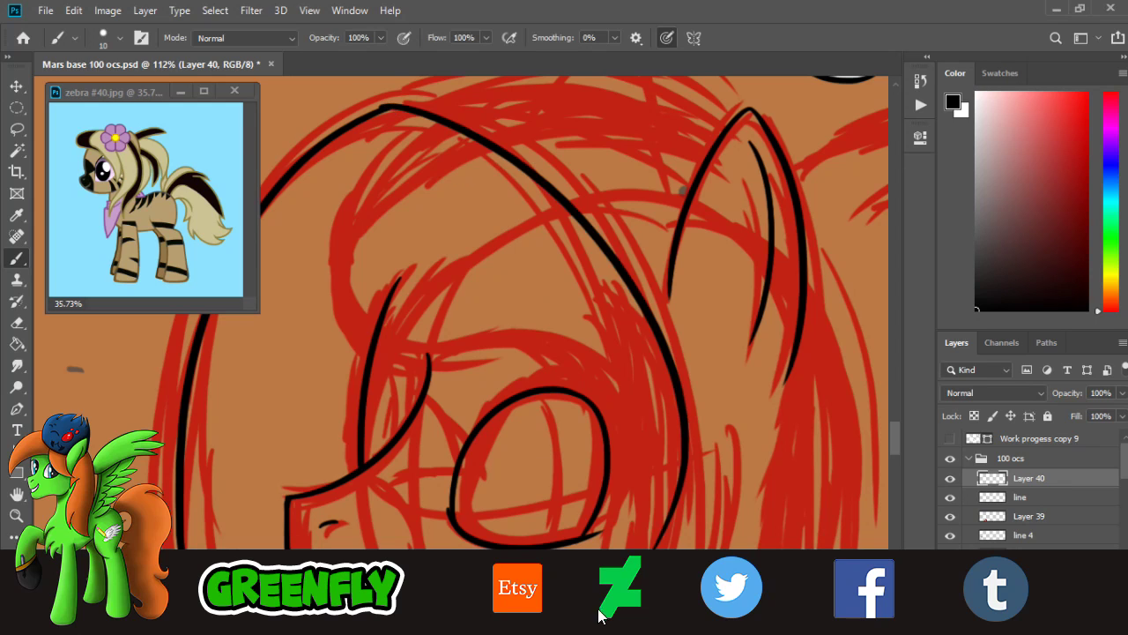
pyautogui.hotkey('ctrl', 'z')
pyautogui.moveTo(384, 107); pyautogui.dragTo(646, 507)
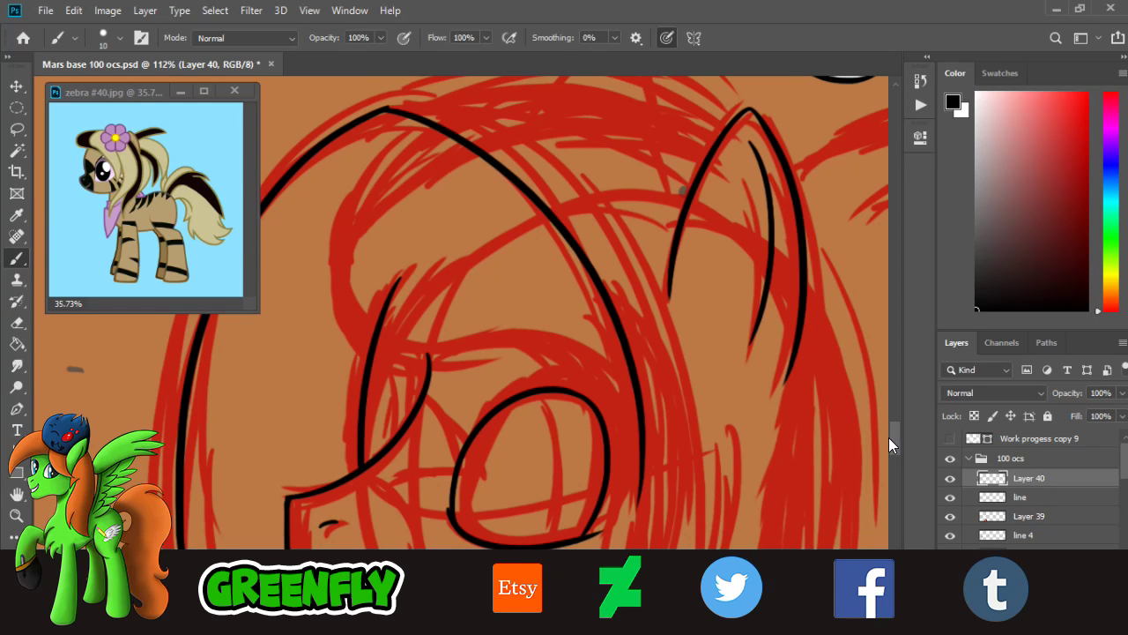
# - Try extending the helmet's front edge under the chin and the rear edge down to the jaw line
pyautogui.moveTo(889, 437); pyautogui.dragTo(894, 450)
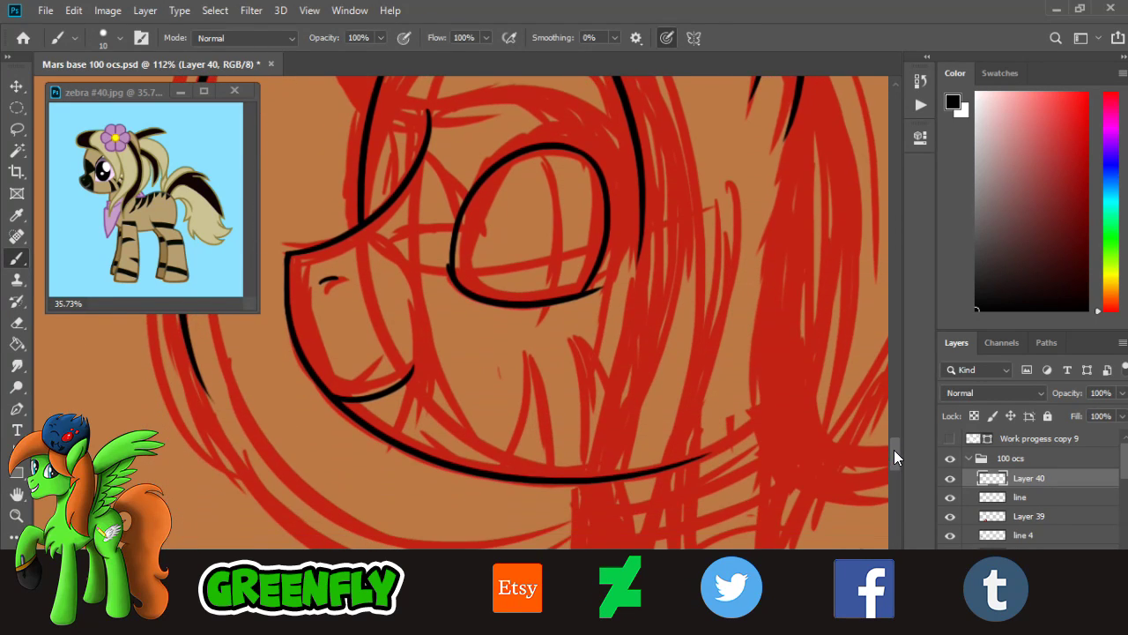
pyautogui.moveTo(403, 596)
pyautogui.mouseDown()
pyautogui.moveTo(386, 593)
pyautogui.moveTo(414, 597)
pyautogui.moveTo(400, 595)
pyautogui.mouseUp()
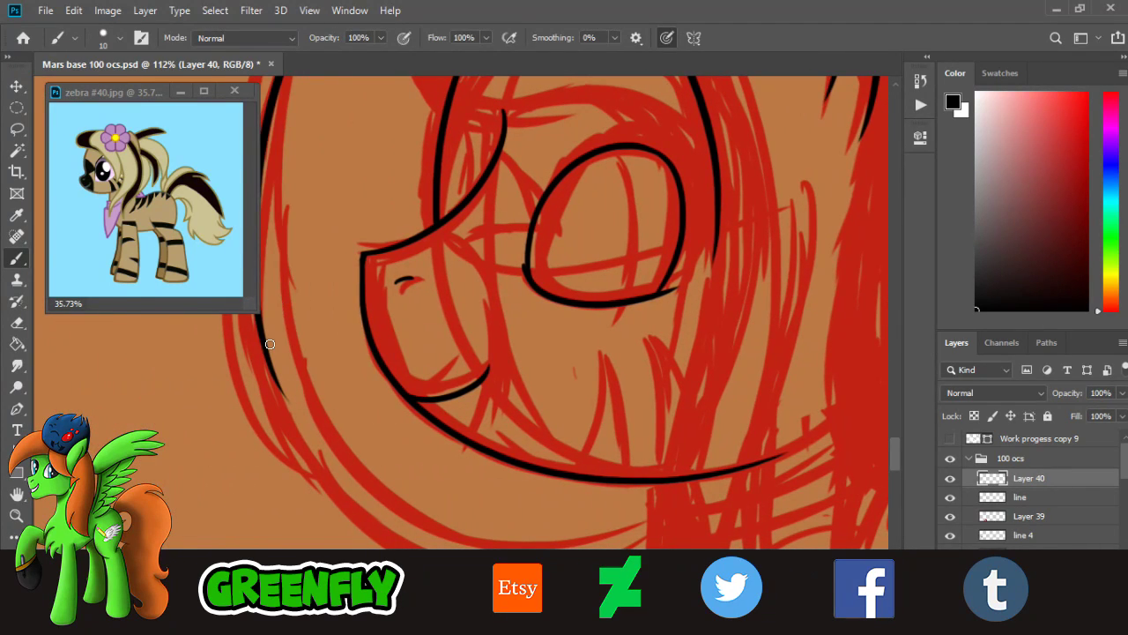
pyautogui.moveTo(270, 344); pyautogui.dragTo(531, 543)
pyautogui.hotkey('ctrl', 'z')
pyautogui.moveTo(267, 358); pyautogui.dragTo(700, 540)
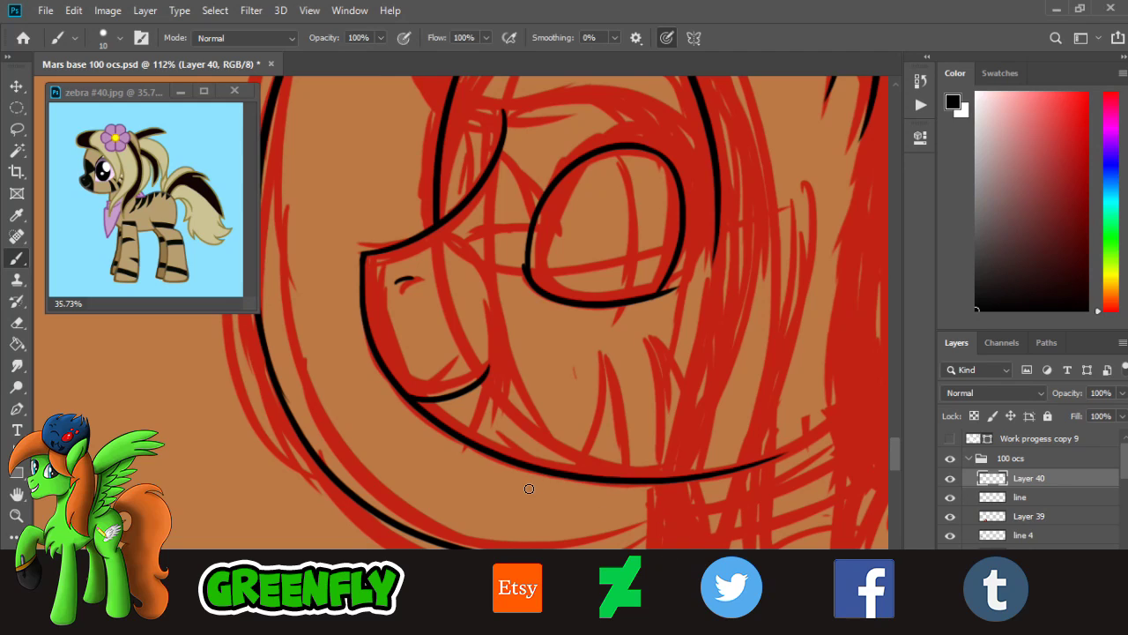
pyautogui.moveTo(721, 218); pyautogui.dragTo(621, 515)
pyautogui.hotkey('ctrl', 'z')
pyautogui.moveTo(715, 212); pyautogui.dragTo(617, 501)
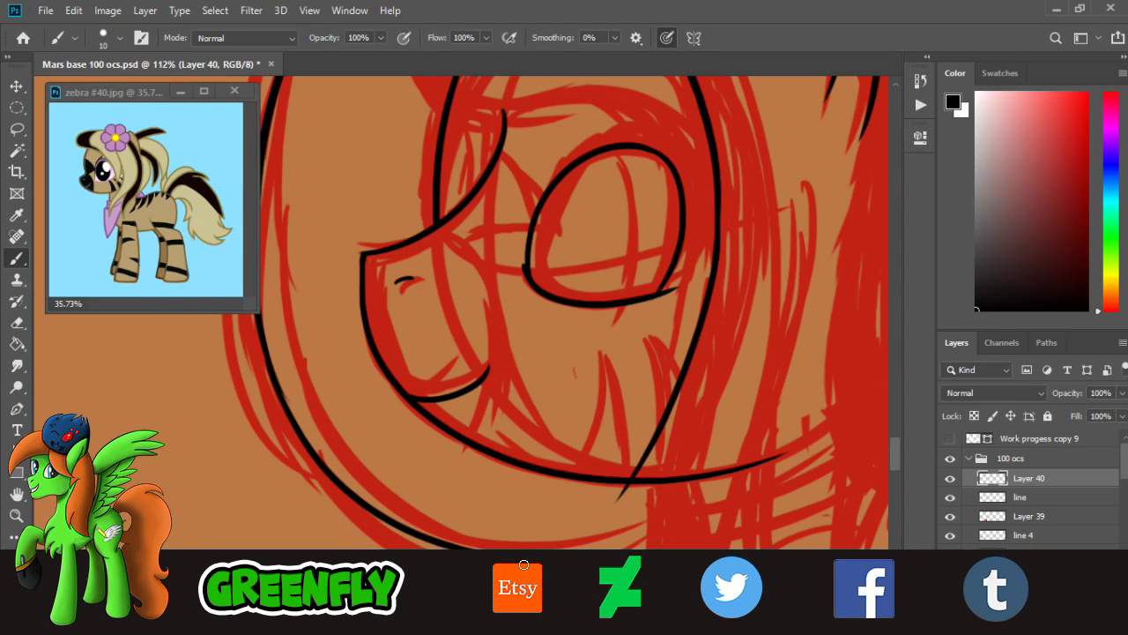
# - Compare the whole helmet outline with the neighbouring characters and undo the lower front and rear edge extensions
pyautogui.click(19, 515)
pyautogui.moveTo(542, 453); pyautogui.dragTo(406, 416)
pyautogui.moveTo(605, 479); pyautogui.dragTo(489, 445)
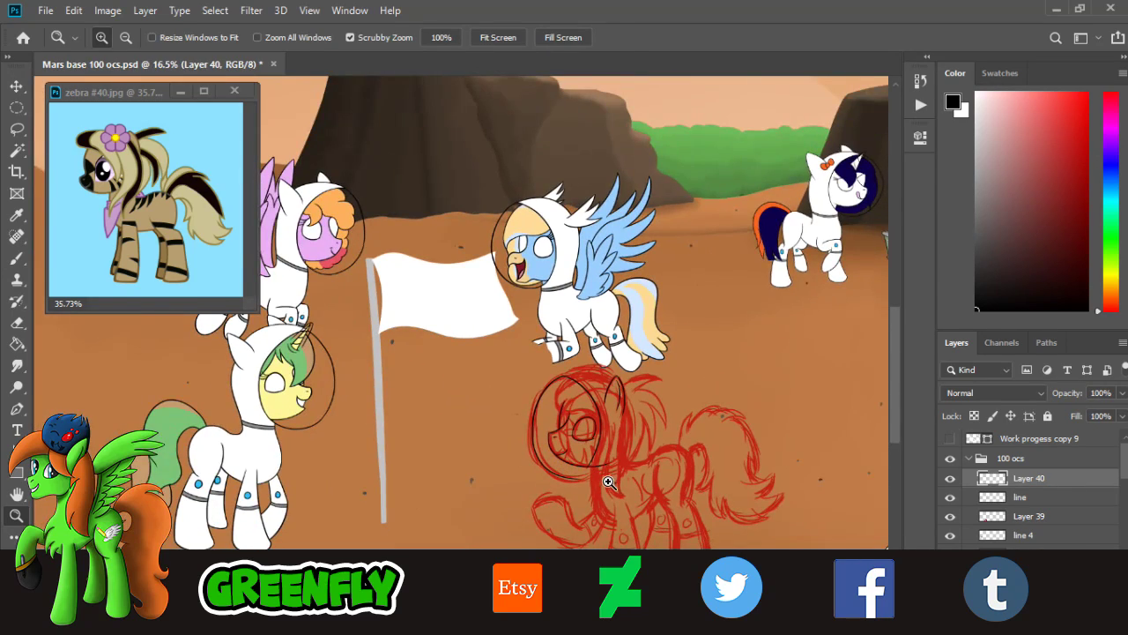
pyautogui.moveTo(605, 480); pyautogui.dragTo(582, 436)
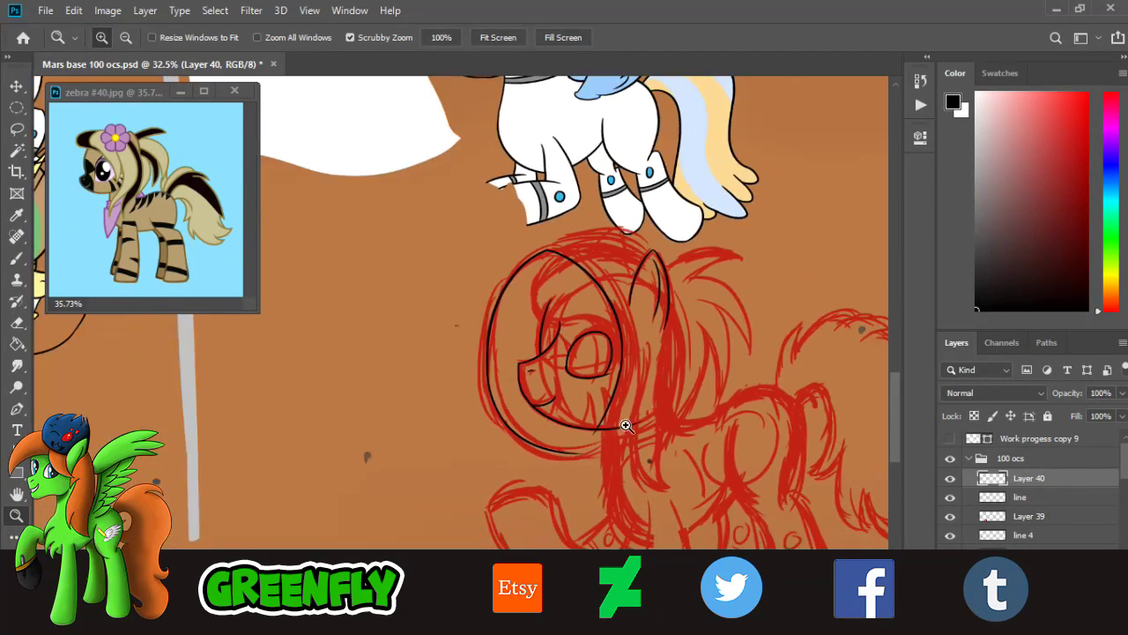
pyautogui.moveTo(614, 351)
pyautogui.mouseDown()
pyautogui.moveTo(658, 386)
pyautogui.moveTo(662, 441)
pyautogui.mouseUp()
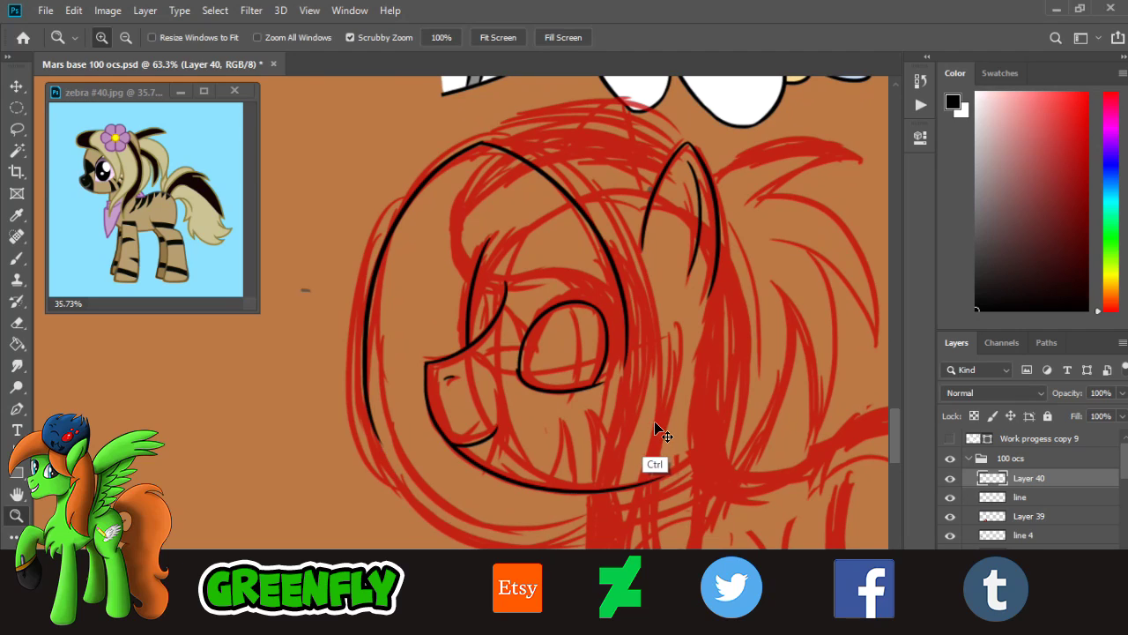
# - Erase the rear edge's lower end beside the eye and extend the helmet's front edge in black beneath the chin
pyautogui.press('e')
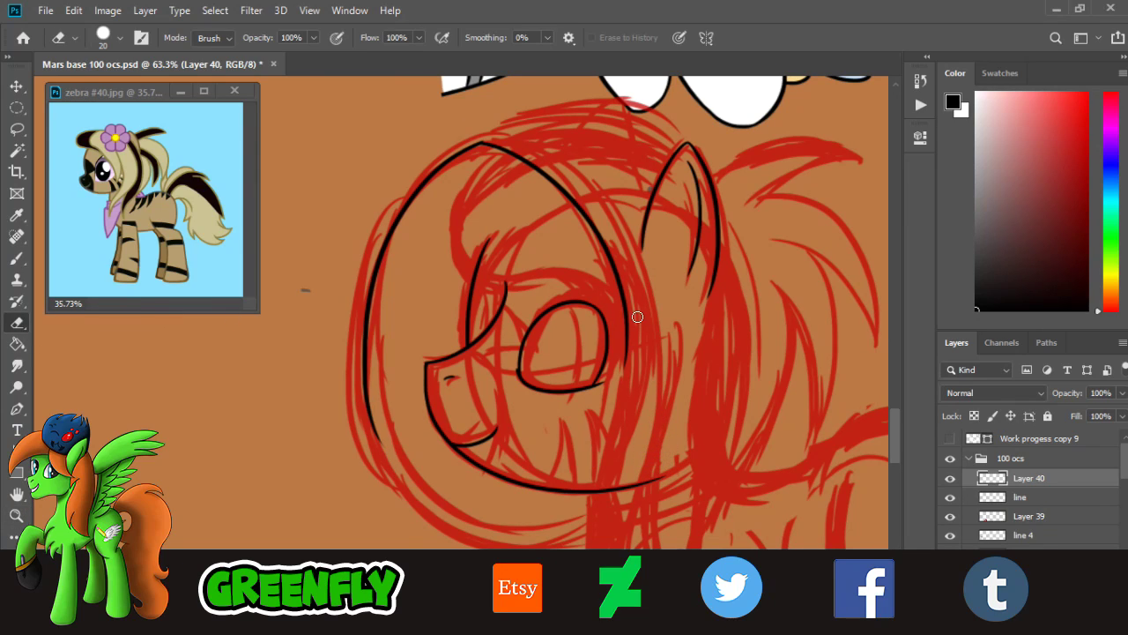
pyautogui.moveTo(628, 318); pyautogui.dragTo(634, 287)
pyautogui.click(17, 515)
pyautogui.moveTo(541, 532); pyautogui.dragTo(586, 538)
pyautogui.click(16, 257)
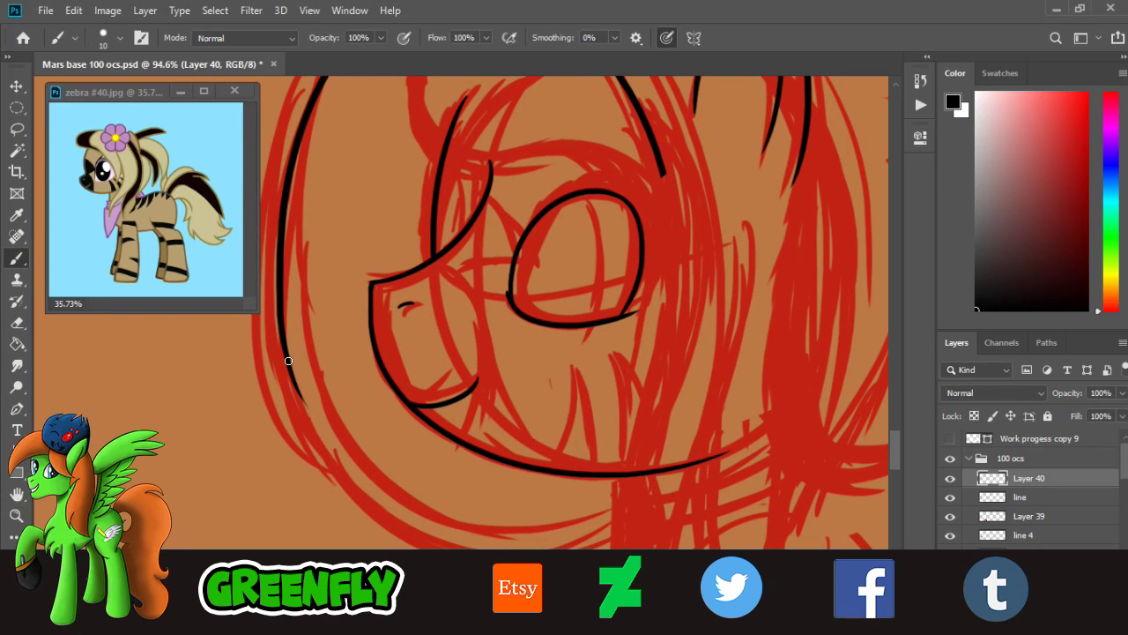
pyautogui.press('ctrl')
pyautogui.moveTo(641, 526); pyautogui.dragTo(668, 522)
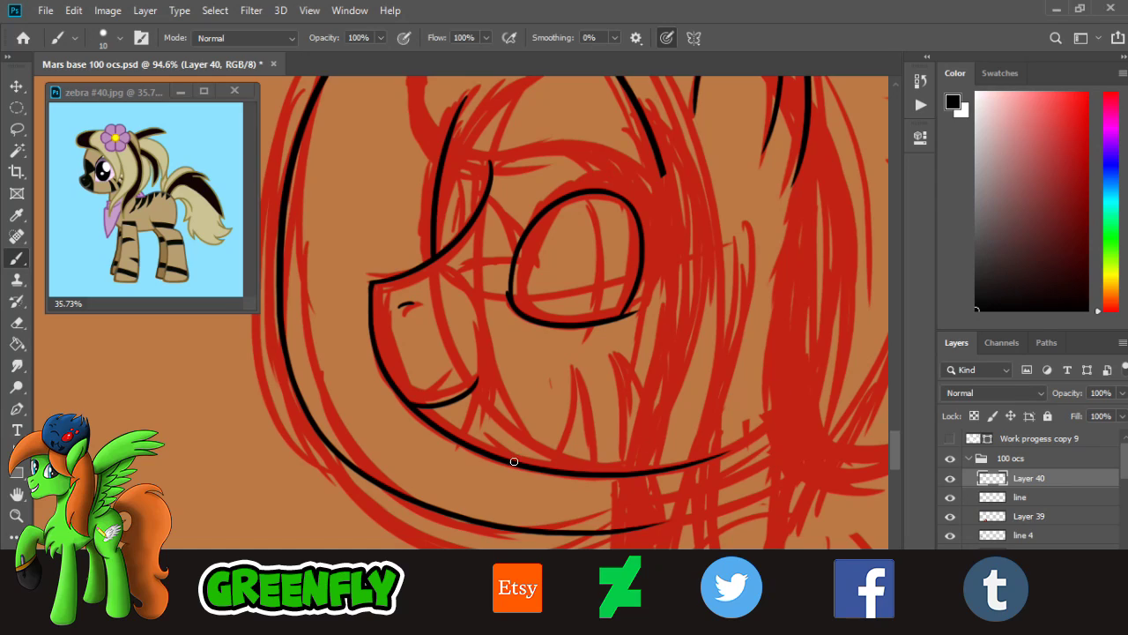
# - Draw the rear edge's lower part as a black curve from behind the eye across the jaw to the helmet's bottom edge
pyautogui.moveTo(665, 174); pyautogui.dragTo(617, 621)
pyautogui.hotkey('ctrl', 'z')
pyautogui.moveTo(667, 181); pyautogui.dragTo(579, 631)
pyautogui.hotkey('ctrl', 'z')
pyautogui.moveTo(672, 208); pyautogui.dragTo(493, 627)
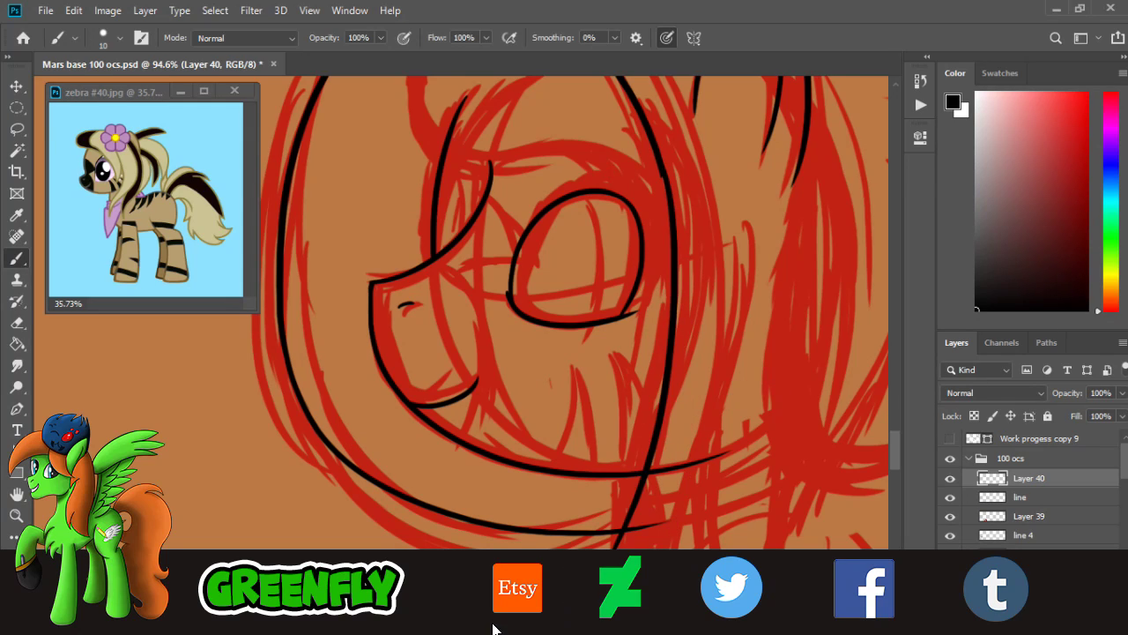
pyautogui.hotkey('ctrl', 'z')
pyautogui.moveTo(661, 159)
pyautogui.mouseDown()
pyautogui.moveTo(675, 302)
pyautogui.moveTo(491, 580)
pyautogui.mouseUp()
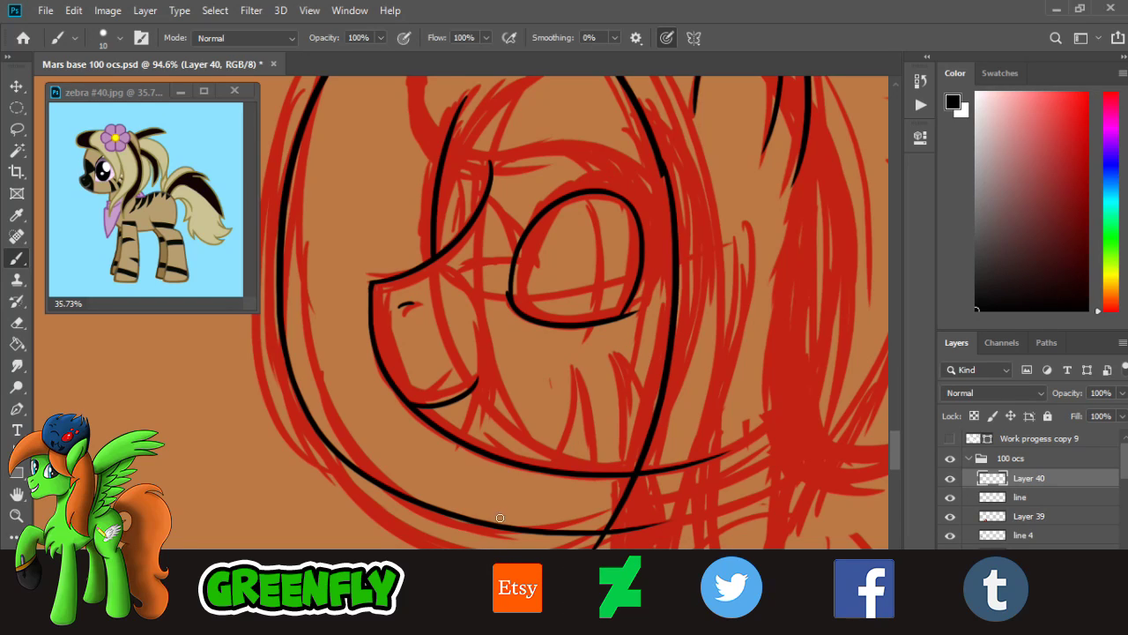
pyautogui.hotkey('ctrl', 'z')
pyautogui.moveTo(674, 205); pyautogui.dragTo(509, 576)
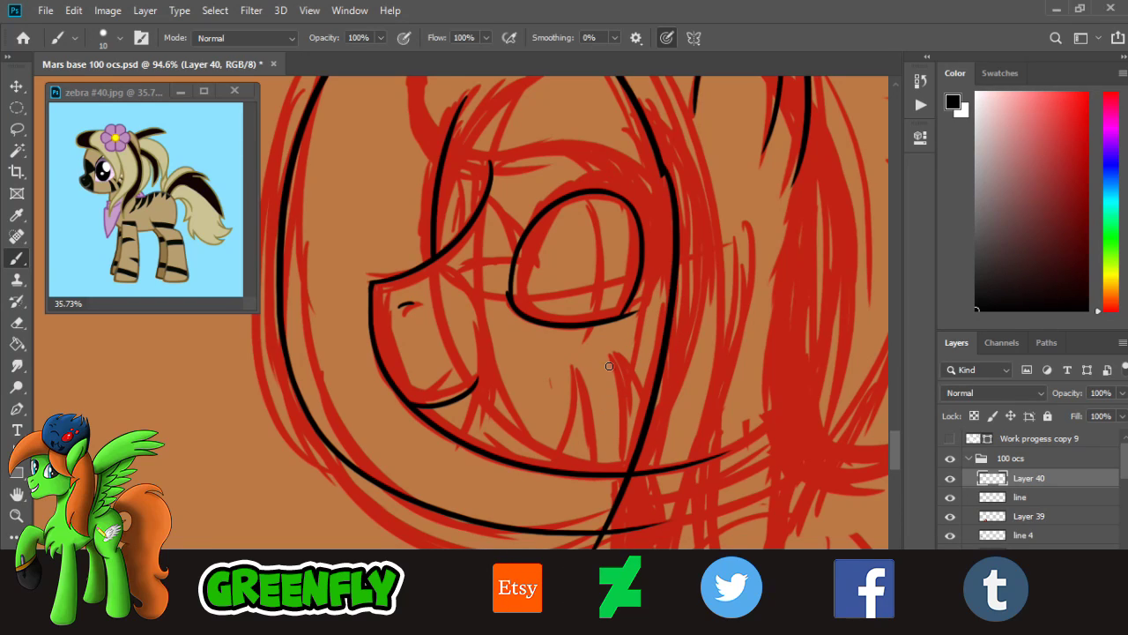
# - Redraw the lower part of the opening's rear edge as a black curve from behind the eye to the helmet's bottom edge
pyautogui.hotkey('ctrl', 'z')
pyautogui.moveTo(661, 171)
pyautogui.mouseDown()
pyautogui.moveTo(651, 373)
pyautogui.moveTo(482, 544)
pyautogui.mouseUp()
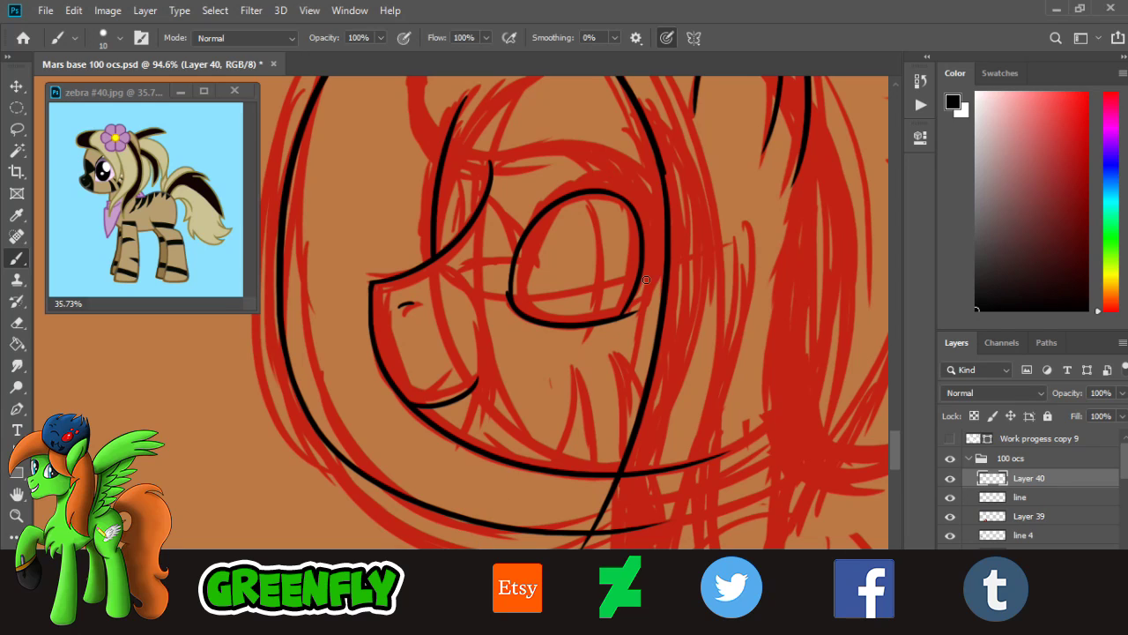
pyautogui.hotkey('ctrl', 'z')
pyautogui.moveTo(670, 176)
pyautogui.mouseDown()
pyautogui.moveTo(609, 481)
pyautogui.moveTo(485, 541)
pyautogui.mouseUp()
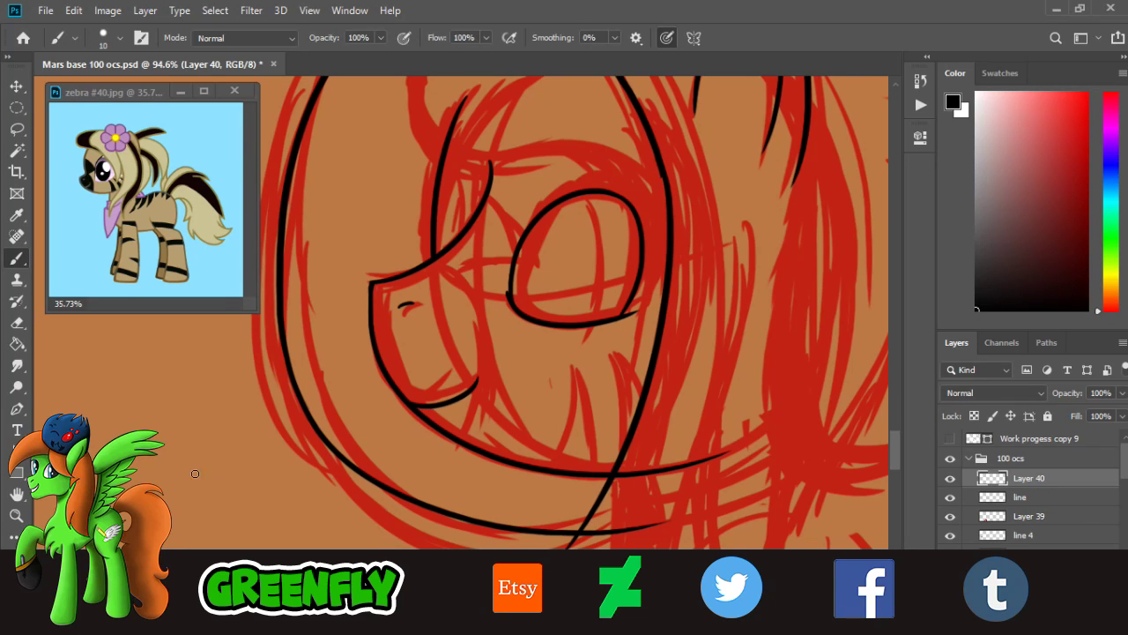
# - Erase the line ends that overshoot the corner where the rear edge meets the helmet's bottom edge
pyautogui.press('z')
pyautogui.moveTo(525, 379); pyautogui.dragTo(411, 362)
pyautogui.moveTo(531, 398); pyautogui.dragTo(658, 476)
pyautogui.click(18, 323)
pyautogui.moveTo(465, 477)
pyautogui.mouseDown()
pyautogui.moveTo(533, 449)
pyautogui.moveTo(531, 428)
pyautogui.moveTo(521, 445)
pyautogui.moveTo(645, 421)
pyautogui.mouseUp()
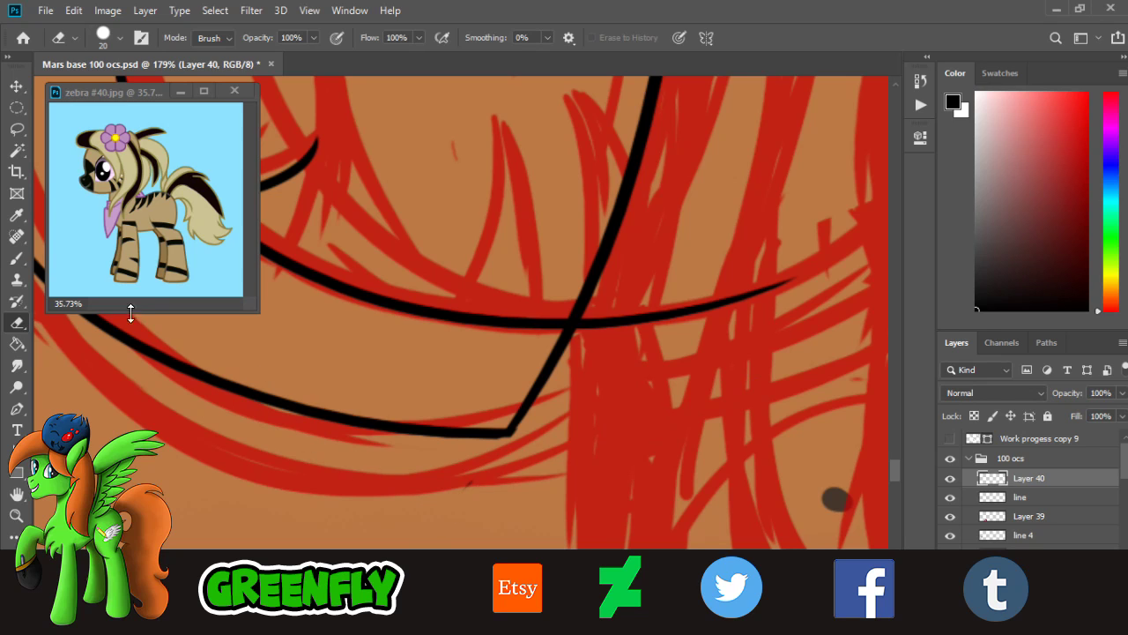
pyautogui.press('b')
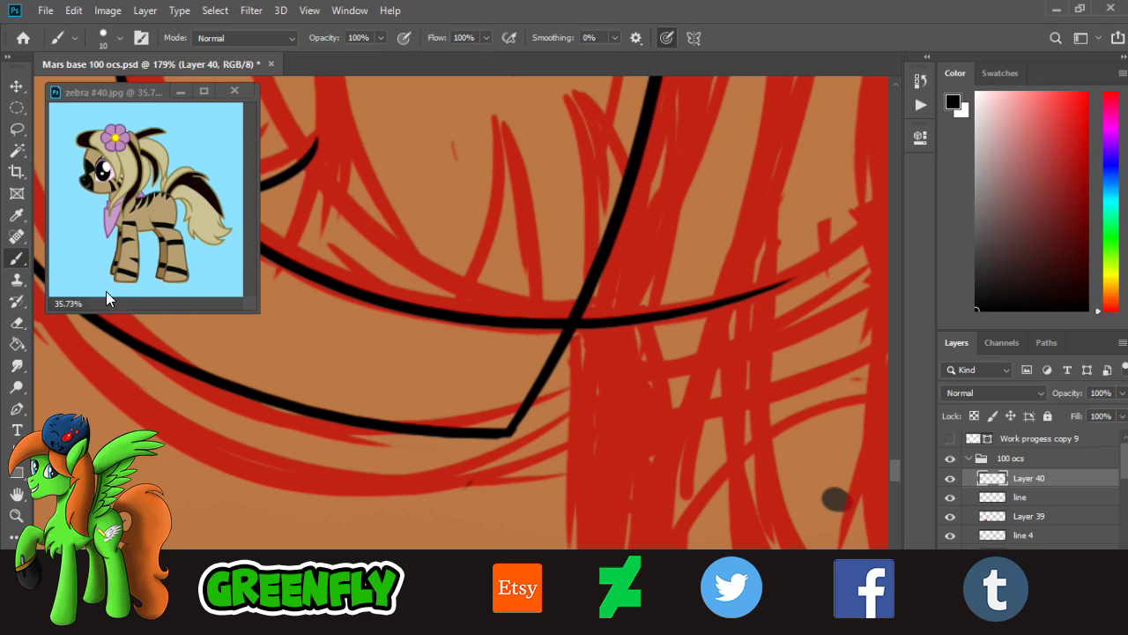
# - Draw the helmet's top outline as a black arc from the opening's peak over the head and across the ear
pyautogui.click(18, 515)
pyautogui.moveTo(482, 420); pyautogui.dragTo(352, 414)
pyautogui.moveTo(525, 334); pyautogui.dragTo(580, 331)
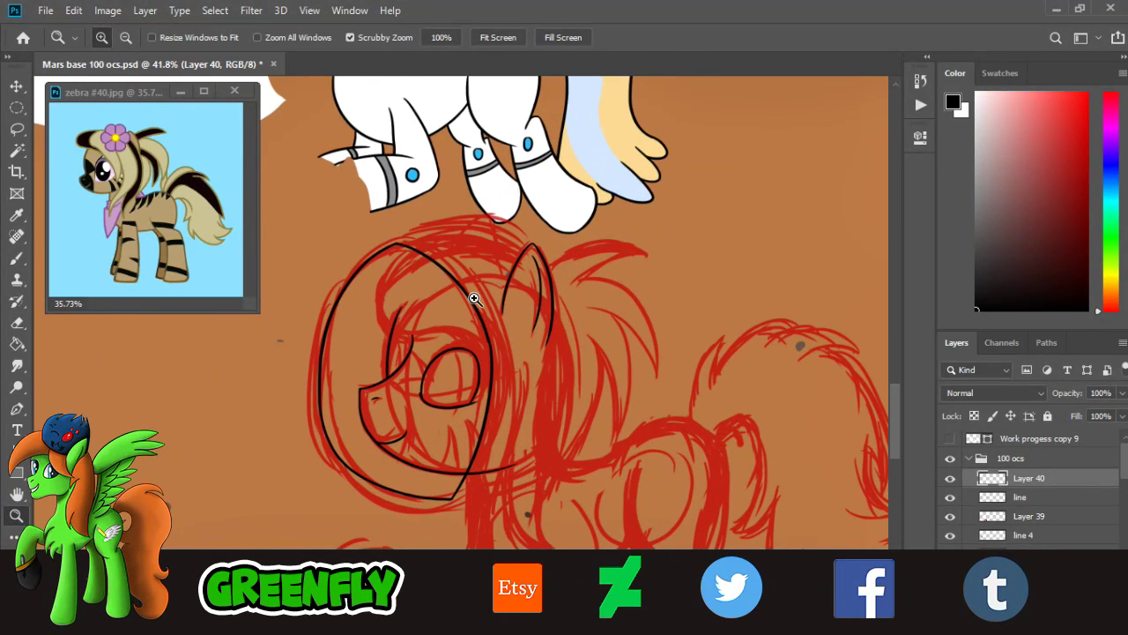
pyautogui.moveTo(492, 326); pyautogui.dragTo(466, 324)
pyautogui.moveTo(540, 344)
pyautogui.mouseDown()
pyautogui.moveTo(498, 354)
pyautogui.moveTo(556, 312)
pyautogui.moveTo(562, 280)
pyautogui.moveTo(490, 244)
pyautogui.mouseUp()
pyautogui.press('b')
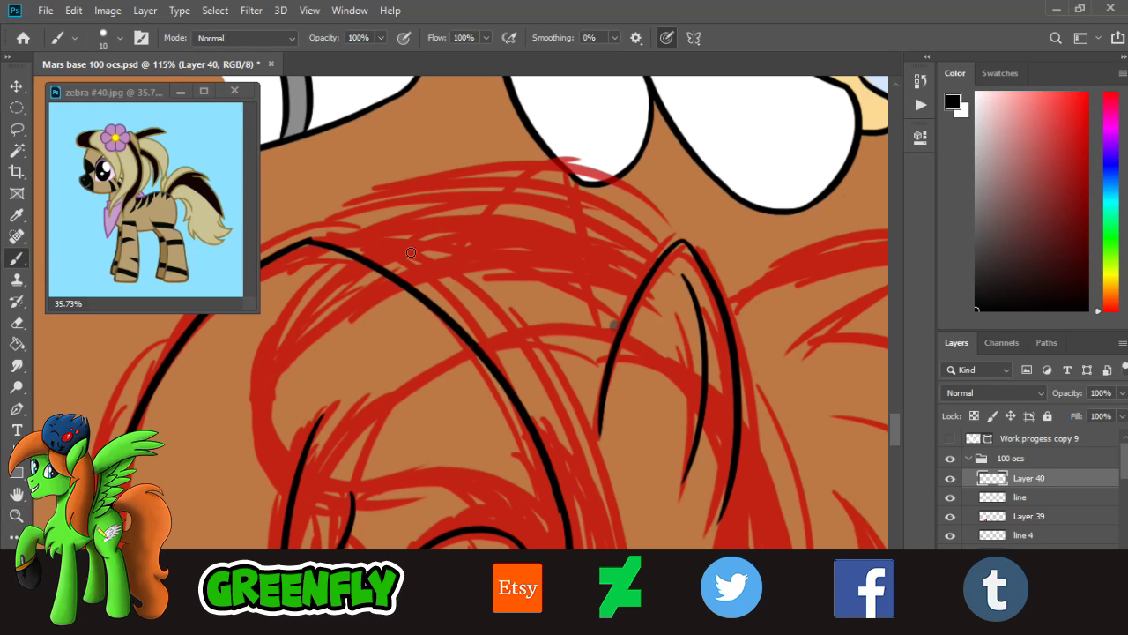
pyautogui.click(950, 478)
pyautogui.click(950, 478)
pyautogui.moveTo(512, 232); pyautogui.dragTo(652, 328)
pyautogui.hotkey('ctrl', 'z')
pyautogui.moveTo(304, 240); pyautogui.dragTo(727, 347)
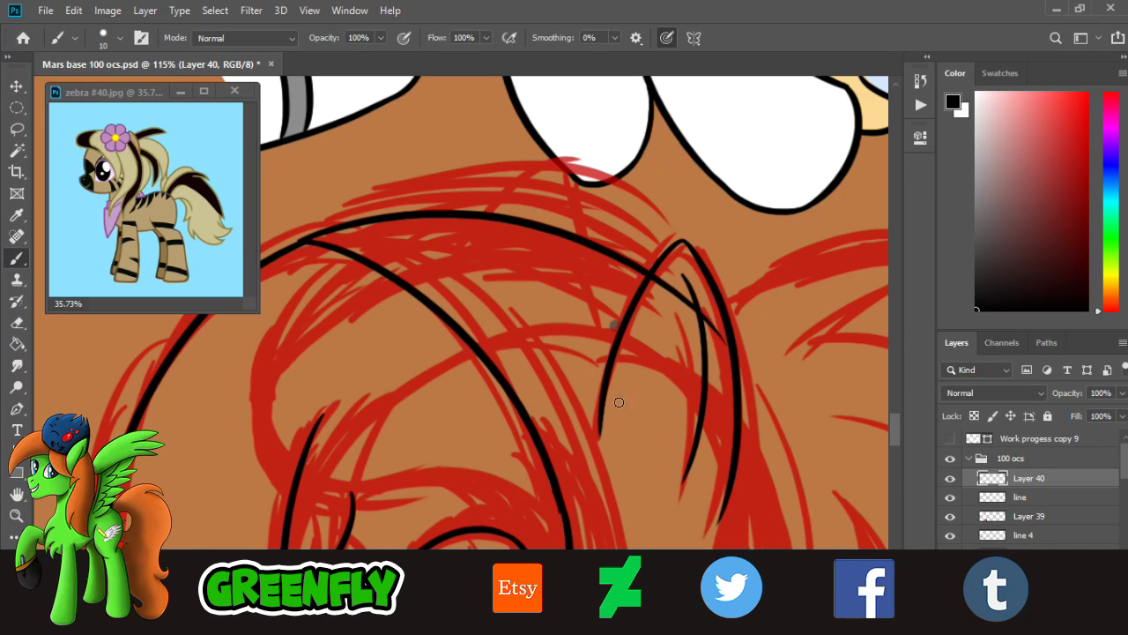
pyautogui.hotkey('ctrl', 'z')
pyautogui.moveTo(314, 239)
pyautogui.mouseDown()
pyautogui.moveTo(645, 255)
pyautogui.moveTo(689, 476)
pyautogui.mouseUp()
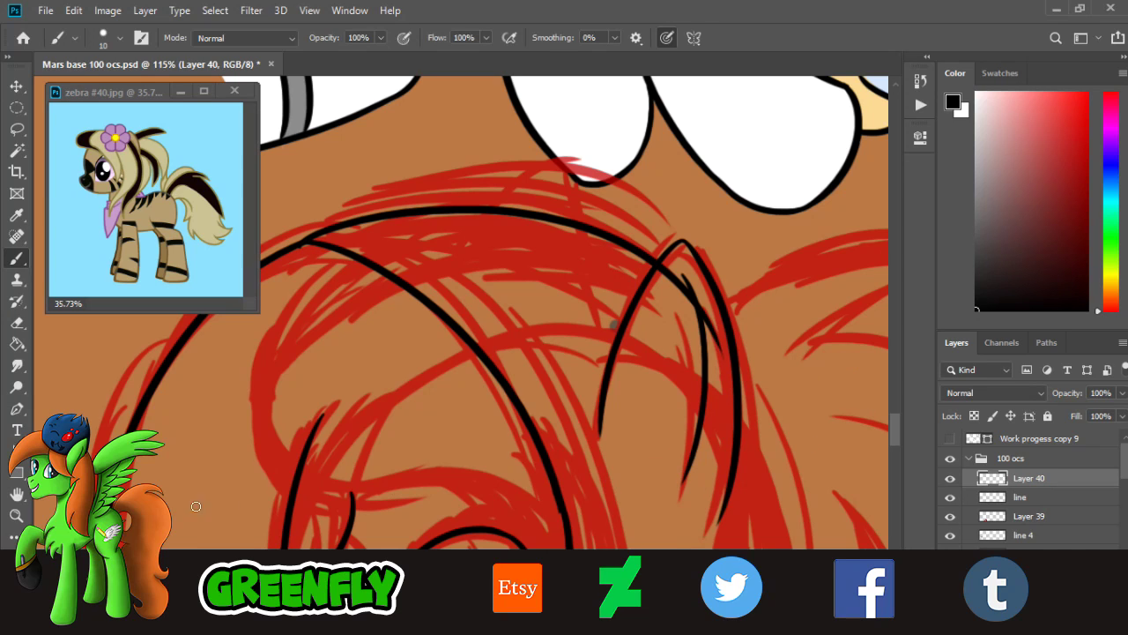
# - Try drawing the helmet's back outline from the ear down to the neck
pyautogui.click(16, 516)
pyautogui.moveTo(593, 324); pyautogui.dragTo(425, 280)
pyautogui.moveTo(619, 479)
pyautogui.mouseDown()
pyautogui.moveTo(654, 370)
pyautogui.moveTo(592, 282)
pyautogui.moveTo(638, 257)
pyautogui.moveTo(692, 193)
pyautogui.mouseUp()
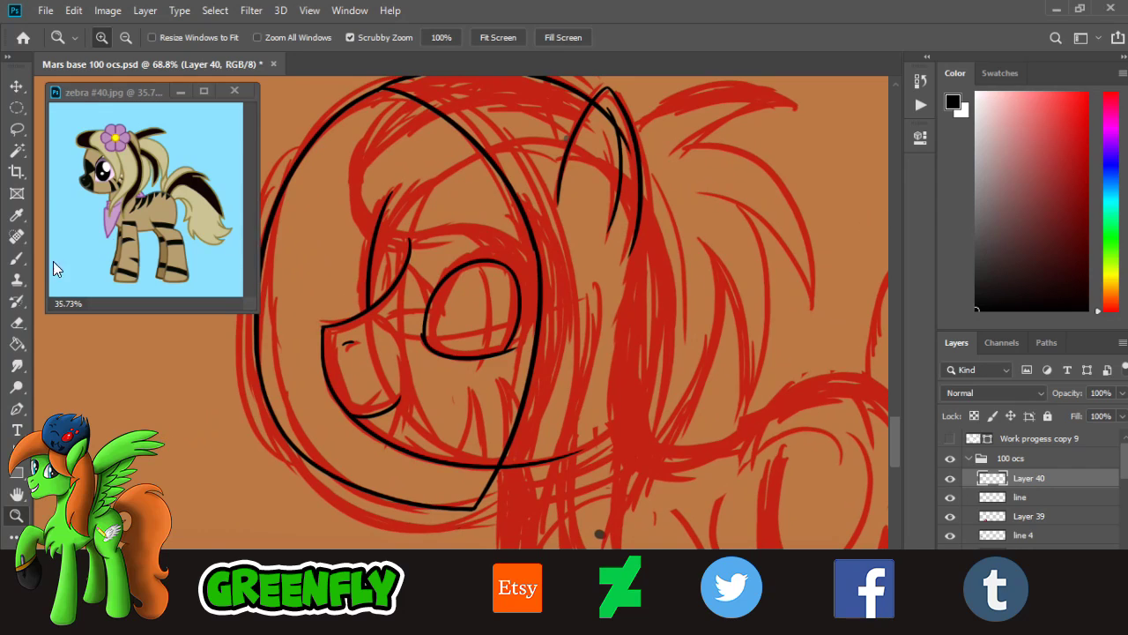
pyautogui.press('b')
pyautogui.moveTo(622, 139)
pyautogui.mouseDown()
pyautogui.moveTo(585, 452)
pyautogui.moveTo(663, 232)
pyautogui.moveTo(587, 450)
pyautogui.mouseUp()
pyautogui.hotkey('ctrl', 'z')
pyautogui.hotkey('ctrl', 'z')
pyautogui.moveTo(627, 152); pyautogui.dragTo(583, 452)
pyautogui.hotkey('ctrl', 'z')
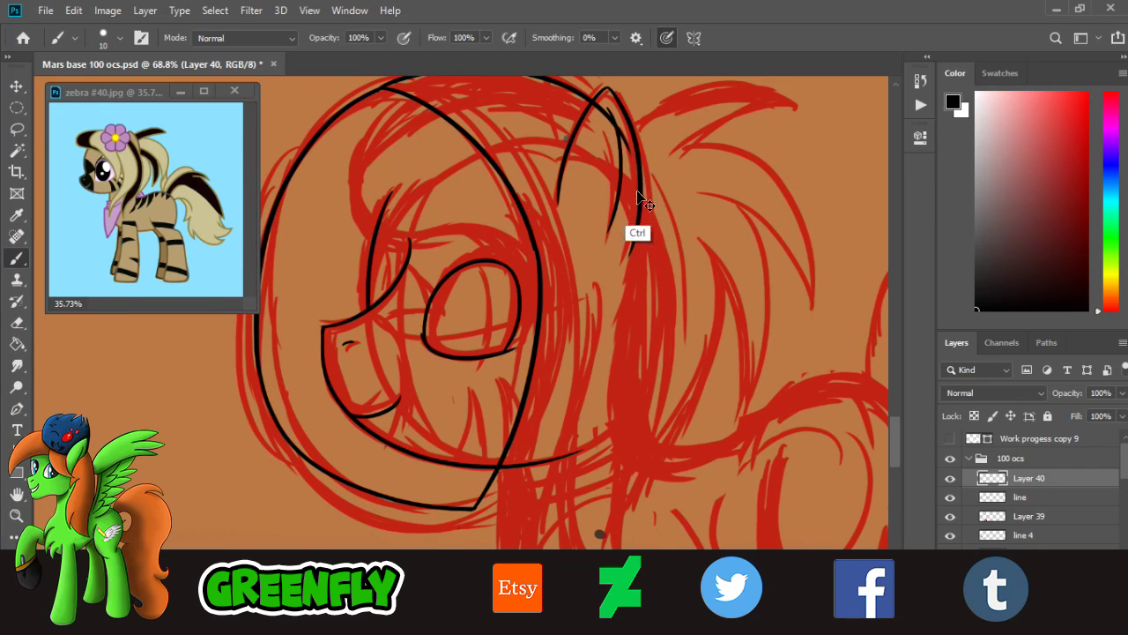
pyautogui.moveTo(631, 153); pyautogui.dragTo(654, 466)
pyautogui.hotkey('ctrl', 'z')
pyautogui.moveTo(633, 152)
pyautogui.mouseDown()
pyautogui.moveTo(640, 370)
pyautogui.moveTo(688, 467)
pyautogui.mouseUp()
pyautogui.hotkey('ctrl', 'z')
# - Draw the helmet's back outline as a black curve continuing the top arc from the ear down towards the neck
pyautogui.moveTo(629, 145); pyautogui.dragTo(654, 462)
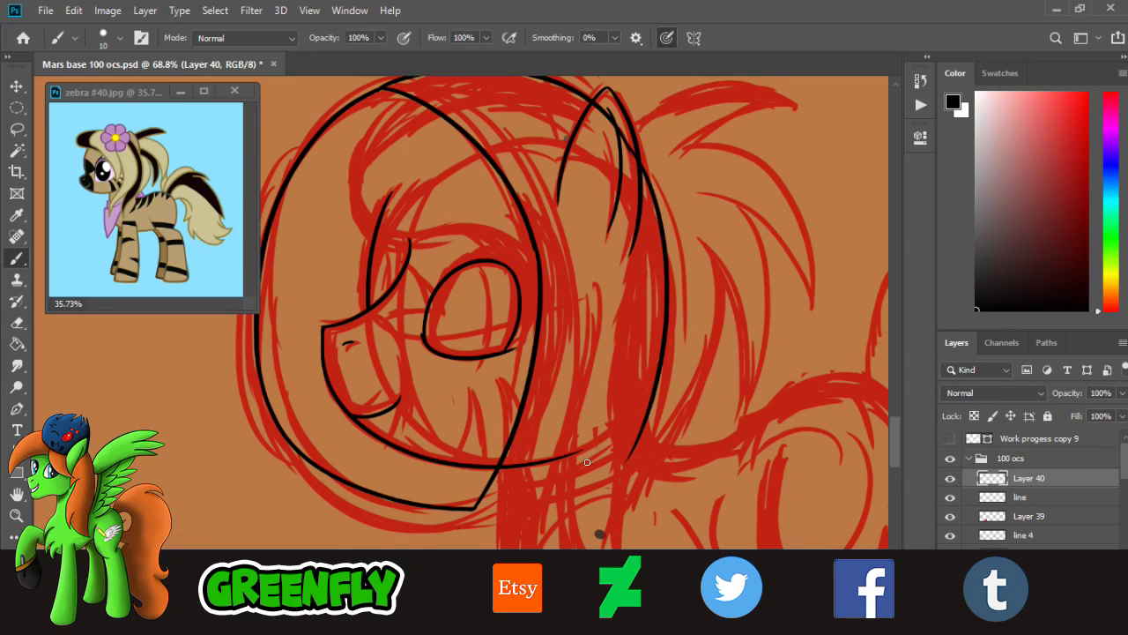
pyautogui.hotkey('ctrl', 'z')
pyautogui.moveTo(632, 146); pyautogui.dragTo(633, 421)
pyautogui.hotkey('ctrl', 'z')
pyautogui.moveTo(627, 154); pyautogui.dragTo(635, 432)
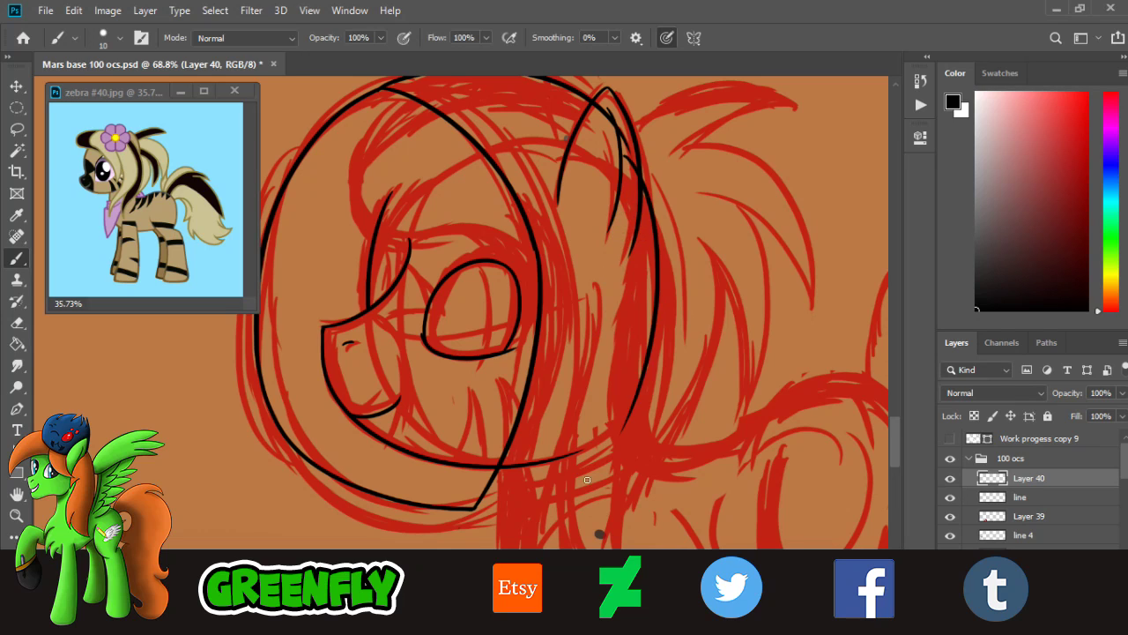
pyautogui.hotkey('ctrl', 'z')
pyautogui.moveTo(631, 152)
pyautogui.mouseDown()
pyautogui.moveTo(580, 448)
pyautogui.moveTo(494, 406)
pyautogui.mouseUp()
# - Erase the opening's rear edge from beside the eye downward, together with the end of the helmet's bottom edge
pyautogui.click(17, 516)
pyautogui.moveTo(616, 426)
pyautogui.mouseDown()
pyautogui.moveTo(695, 452)
pyautogui.moveTo(571, 424)
pyautogui.mouseUp()
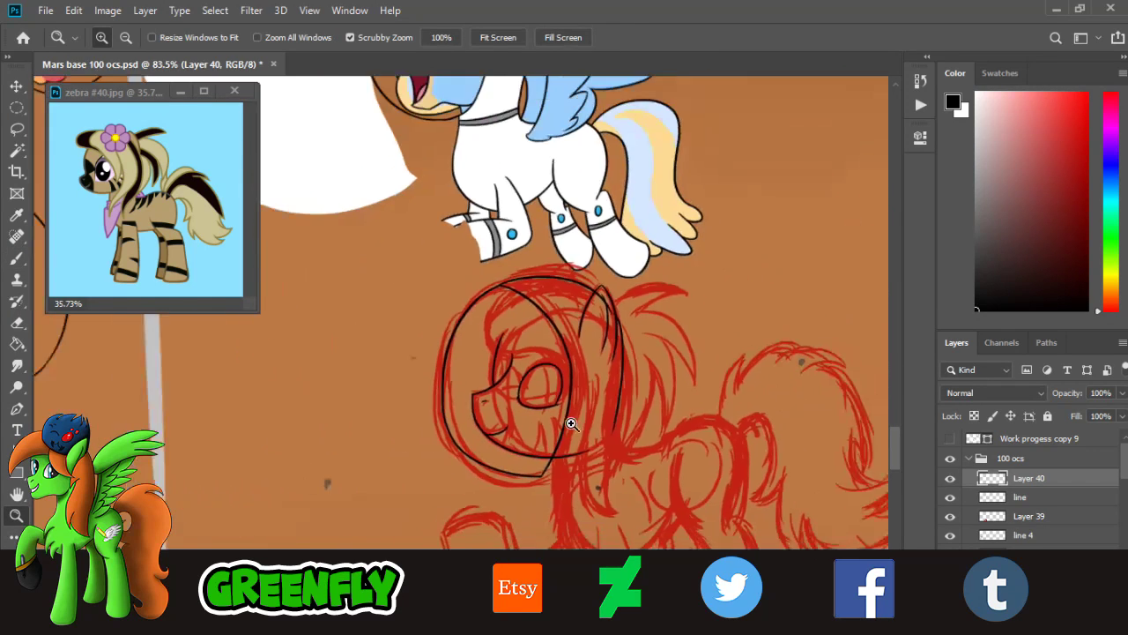
pyautogui.moveTo(633, 494)
pyautogui.mouseDown()
pyautogui.moveTo(654, 502)
pyautogui.moveTo(736, 481)
pyautogui.mouseUp()
pyautogui.moveTo(897, 423); pyautogui.dragTo(897, 437)
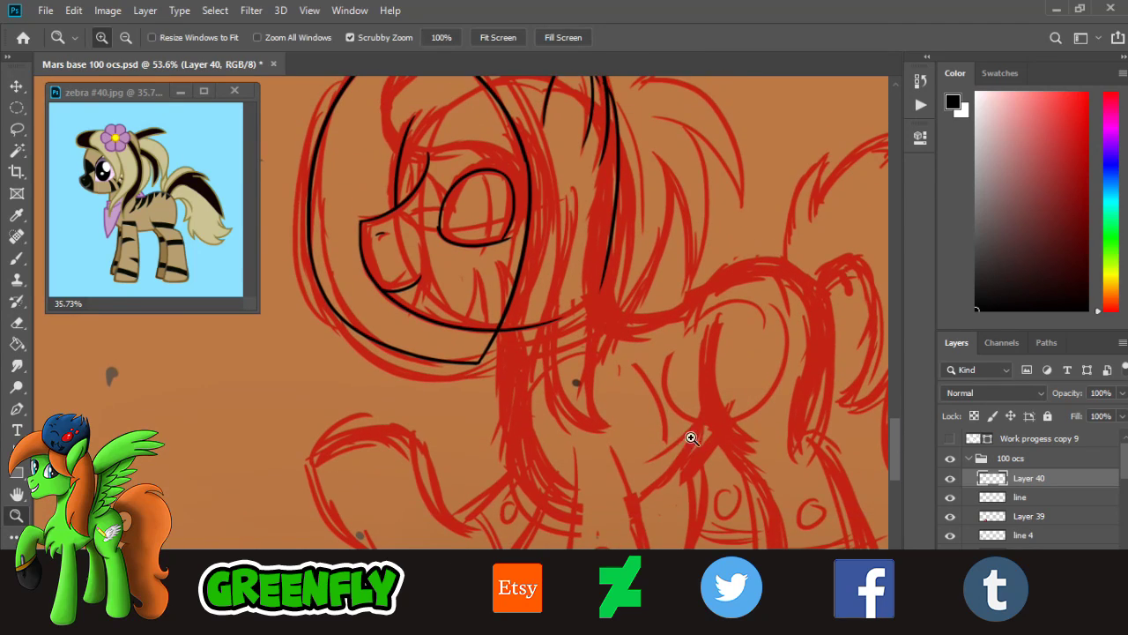
pyautogui.moveTo(691, 438)
pyautogui.mouseDown()
pyautogui.moveTo(549, 370)
pyautogui.moveTo(565, 360)
pyautogui.moveTo(498, 368)
pyautogui.moveTo(612, 385)
pyautogui.moveTo(544, 276)
pyautogui.moveTo(557, 324)
pyautogui.mouseUp()
pyautogui.press('e')
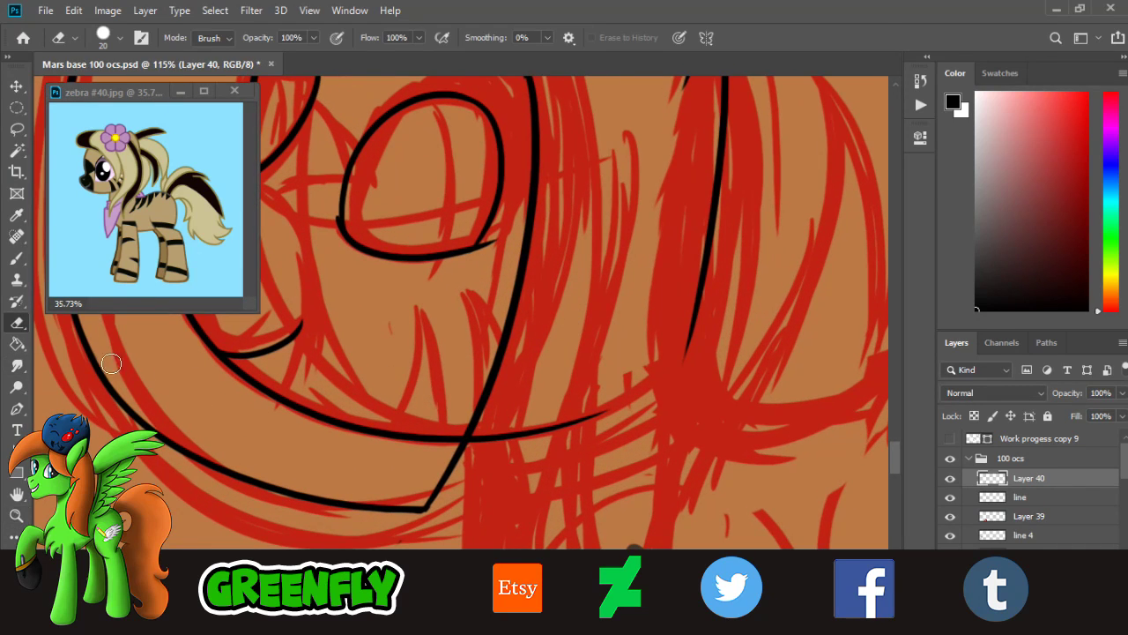
pyautogui.moveTo(367, 515)
pyautogui.mouseDown()
pyautogui.moveTo(427, 493)
pyautogui.moveTo(397, 512)
pyautogui.moveTo(409, 527)
pyautogui.moveTo(439, 483)
pyautogui.moveTo(524, 274)
pyautogui.moveTo(530, 217)
pyautogui.mouseUp()
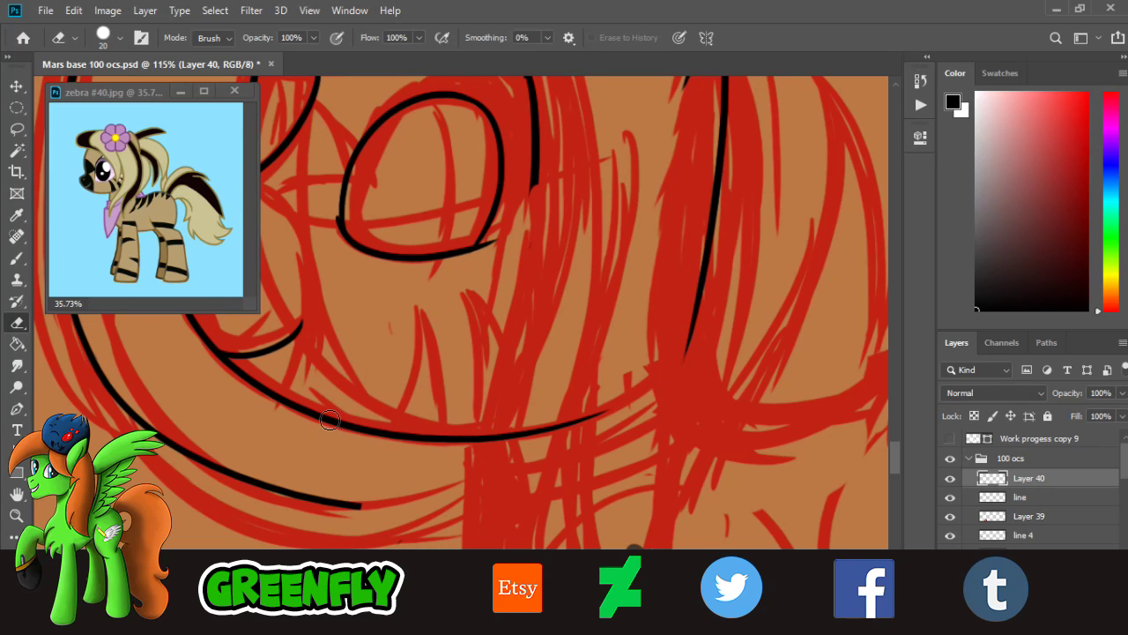
# - Try joining the helmet's bottom edge to the opening's rear edge with a rounded curve across the jaw line
pyautogui.click(21, 259)
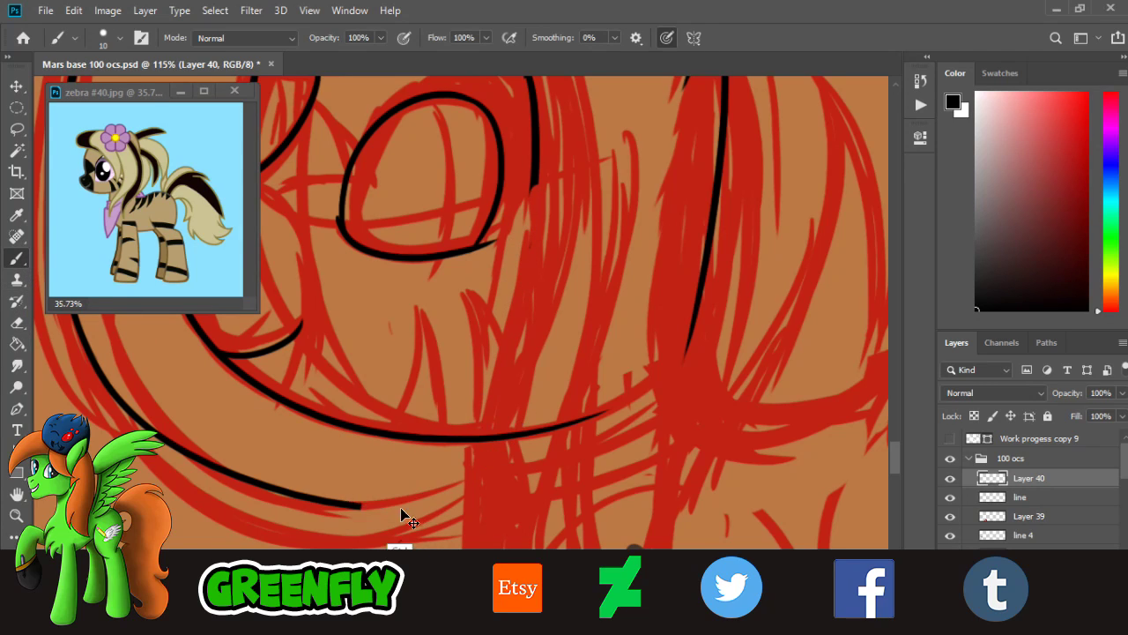
pyautogui.moveTo(346, 500); pyautogui.dragTo(438, 497)
pyautogui.moveTo(499, 465); pyautogui.dragTo(567, 377)
pyautogui.hotkey('ctrl', 'z')
pyautogui.moveTo(342, 500); pyautogui.dragTo(537, 339)
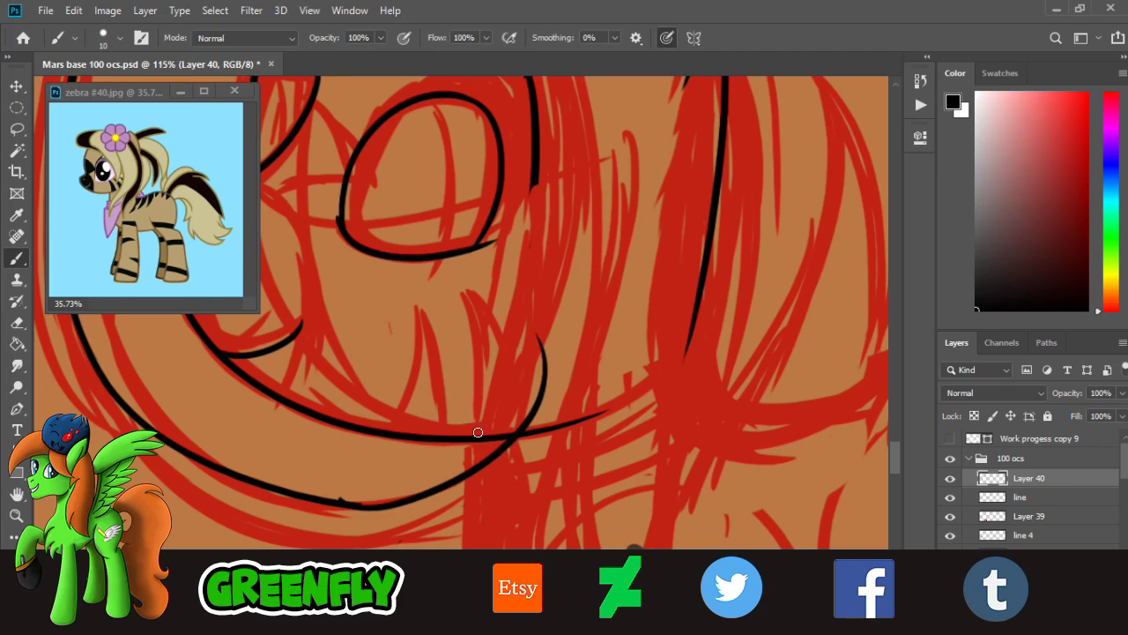
pyautogui.hotkey('ctrl', 'z')
pyautogui.moveTo(347, 503); pyautogui.dragTo(533, 263)
pyautogui.hotkey('ctrl', 'z')
pyautogui.moveTo(349, 500); pyautogui.dragTo(575, 330)
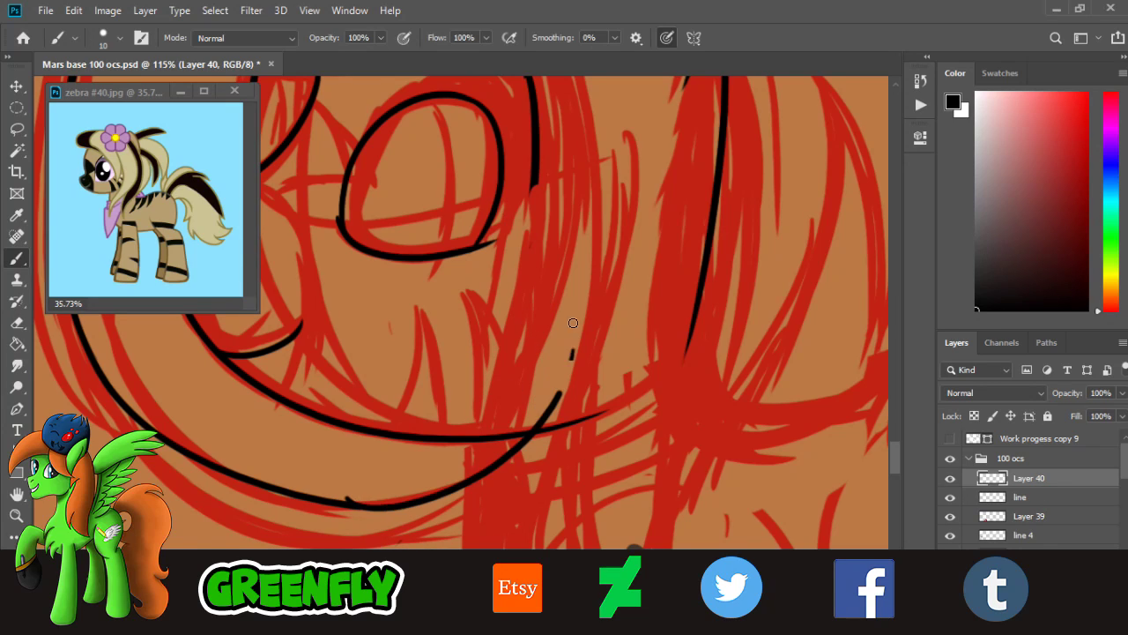
pyautogui.hotkey('ctrl', 'z')
pyautogui.moveTo(346, 502)
pyautogui.mouseDown()
pyautogui.moveTo(439, 484)
pyautogui.moveTo(542, 348)
pyautogui.mouseUp()
pyautogui.hotkey('ctrl', 'z')
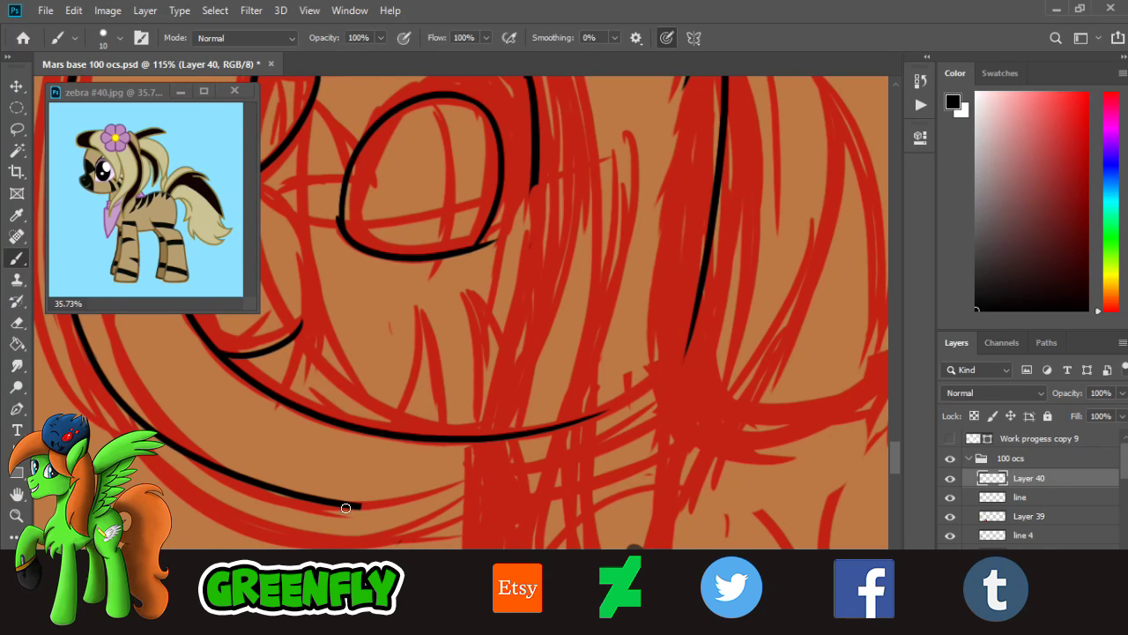
# - Draw a rounded black curve from the end of the helmet's bottom edge up across the jaw line towards the rear edge
pyautogui.moveTo(347, 504); pyautogui.dragTo(548, 313)
pyautogui.hotkey('ctrl', 'z')
pyautogui.moveTo(348, 504)
pyautogui.mouseDown()
pyautogui.moveTo(510, 446)
pyautogui.moveTo(571, 333)
pyautogui.mouseUp()
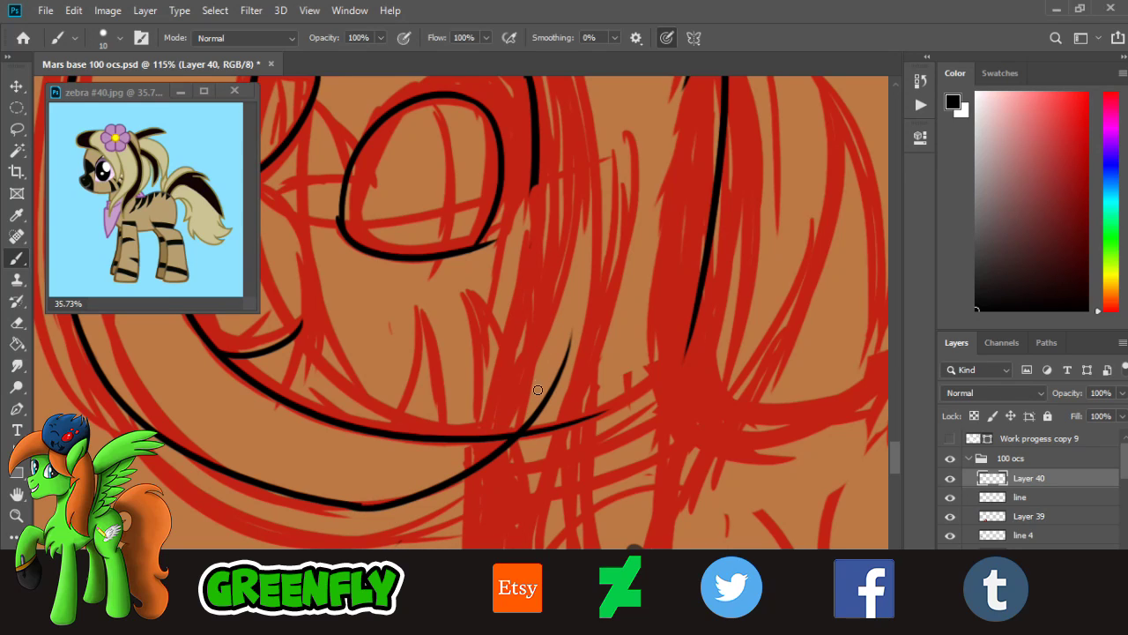
pyautogui.hotkey('ctrl', 'z')
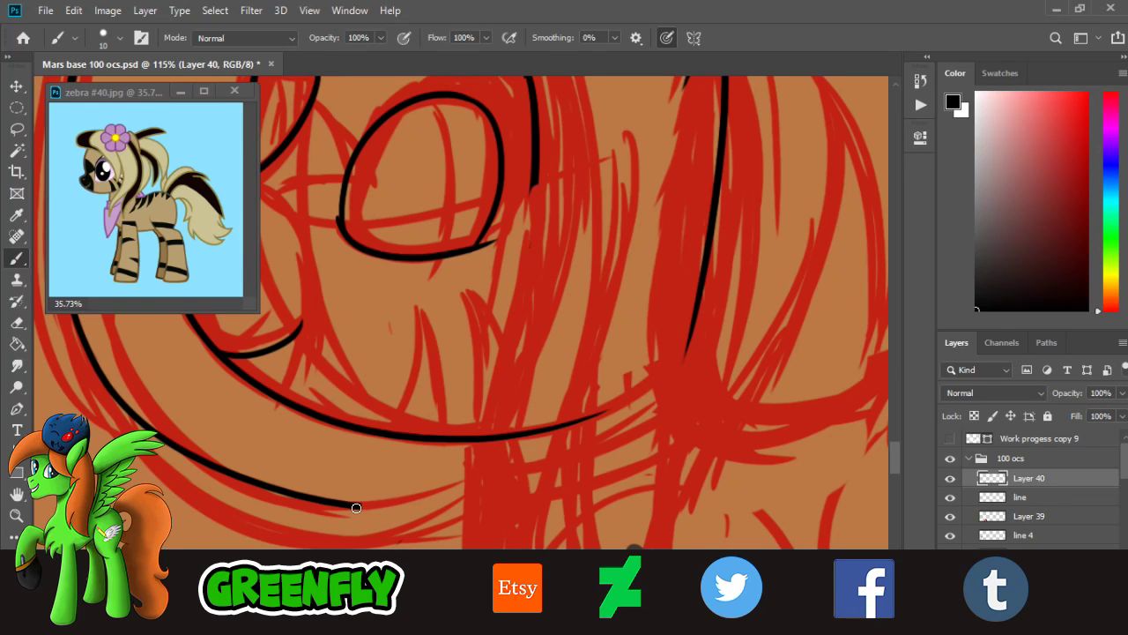
pyautogui.moveTo(352, 503); pyautogui.dragTo(541, 323)
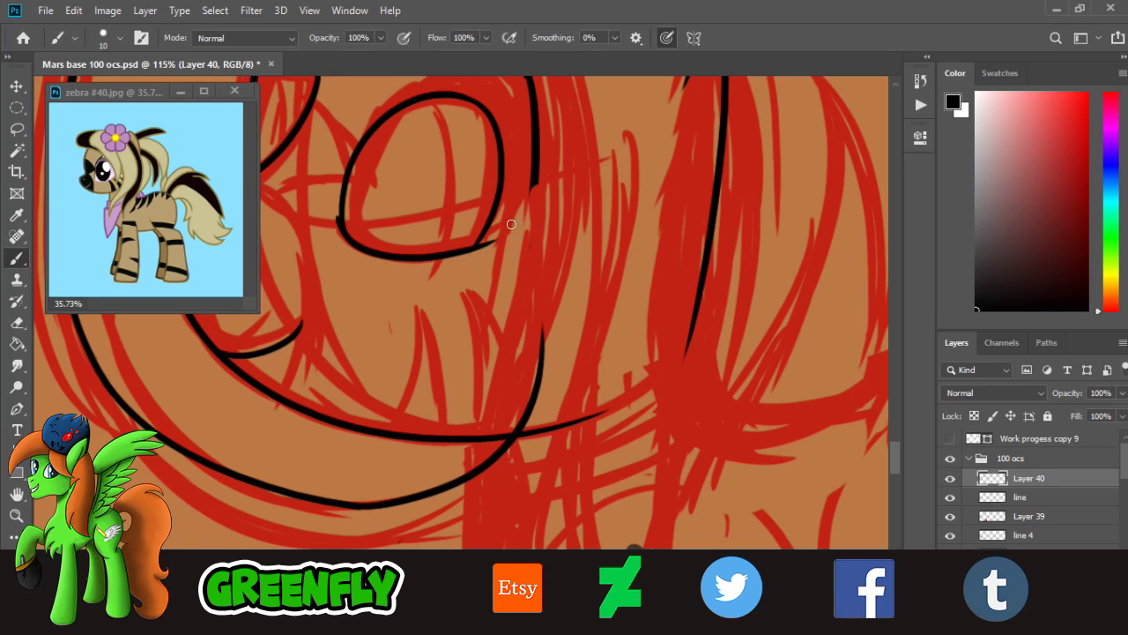
# - Erase the uneven joint between the old and new strokes on the helmet's bottom edge below the chin
pyautogui.click(17, 516)
pyautogui.moveTo(520, 434)
pyautogui.mouseDown()
pyautogui.moveTo(499, 430)
pyautogui.moveTo(591, 422)
pyautogui.mouseUp()
pyautogui.moveTo(327, 537)
pyautogui.mouseDown()
pyautogui.moveTo(531, 486)
pyautogui.moveTo(652, 480)
pyautogui.mouseUp()
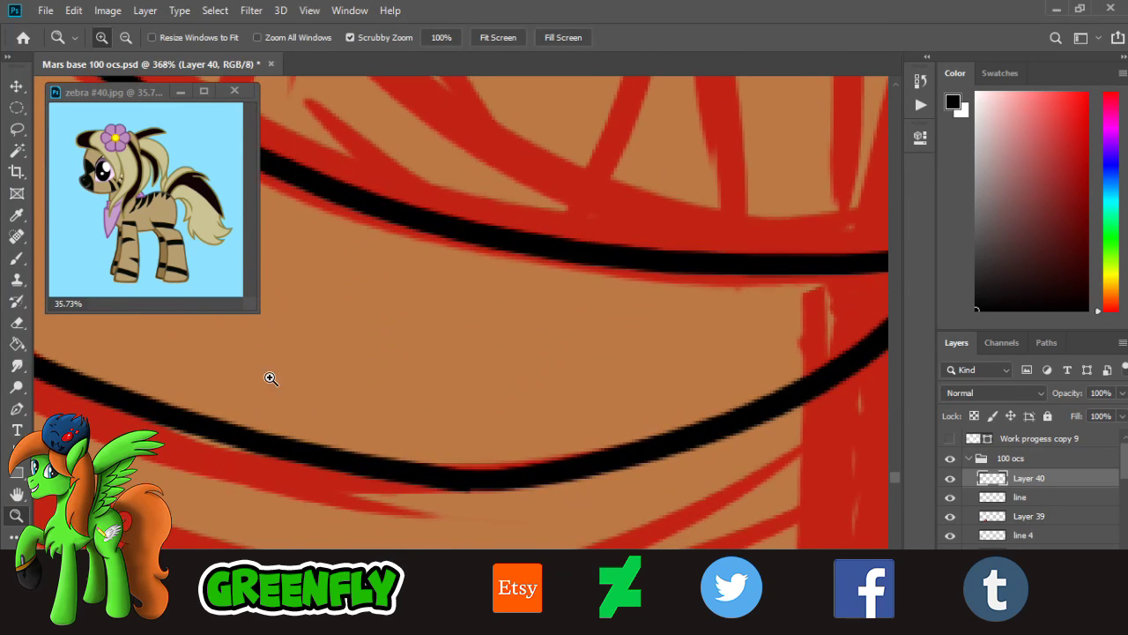
pyautogui.click(17, 323)
pyautogui.press('e')
pyautogui.moveTo(256, 432)
pyautogui.mouseDown()
pyautogui.moveTo(408, 444)
pyautogui.moveTo(494, 519)
pyautogui.moveTo(533, 484)
pyautogui.mouseUp()
# - Try bridging the erased gap in the helmet's bottom edge with a smooth black brush stroke
pyautogui.press('b')
pyautogui.moveTo(219, 448); pyautogui.dragTo(652, 451)
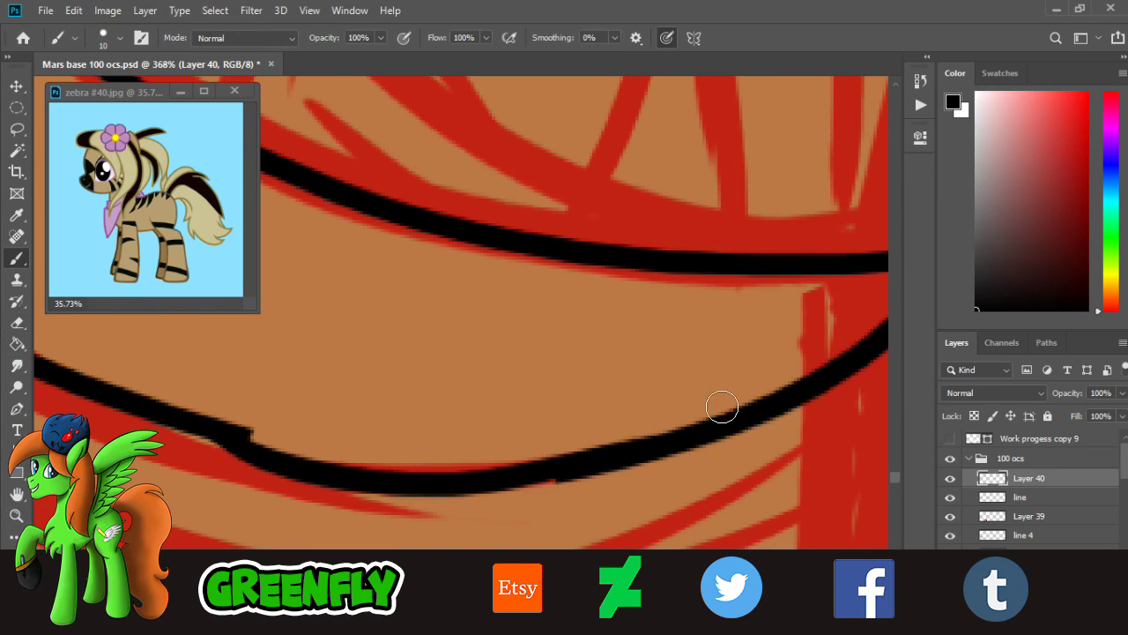
pyautogui.hotkey('ctrl', 'z')
pyautogui.moveTo(249, 436)
pyautogui.mouseDown()
pyautogui.moveTo(359, 466)
pyautogui.moveTo(547, 477)
pyautogui.mouseUp()
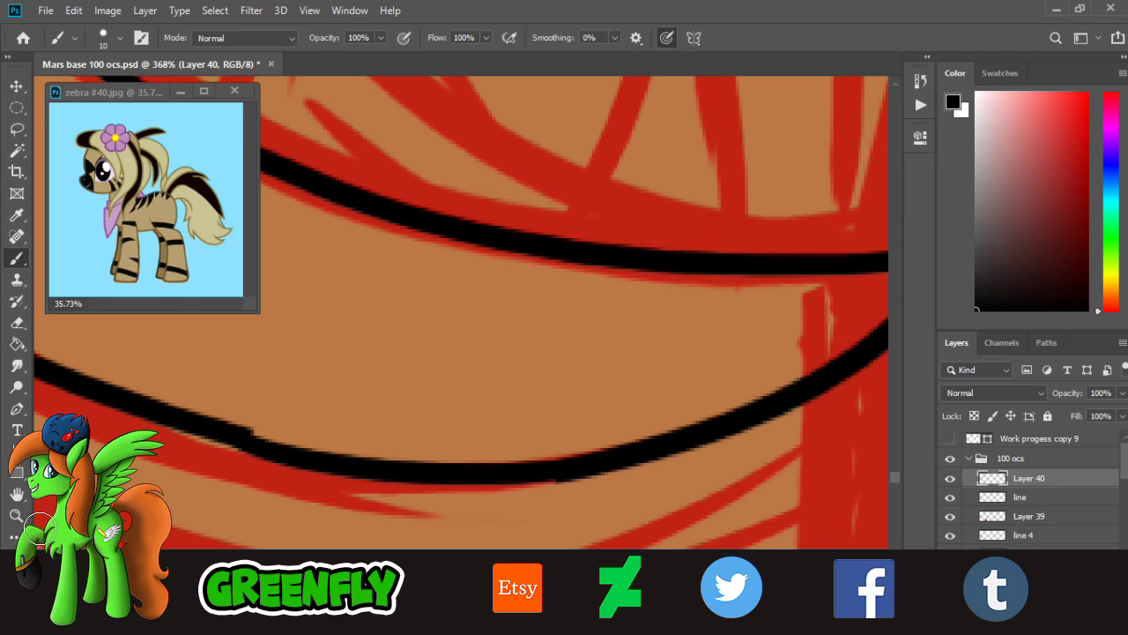
pyautogui.click(16, 516)
pyautogui.moveTo(496, 431); pyautogui.dragTo(291, 431)
pyautogui.moveTo(586, 403); pyautogui.dragTo(594, 388)
pyautogui.moveTo(484, 441)
pyautogui.mouseDown()
pyautogui.moveTo(541, 470)
pyautogui.moveTo(639, 394)
pyautogui.mouseUp()
pyautogui.hotkey('ctrl', 'z')
pyautogui.click(16, 260)
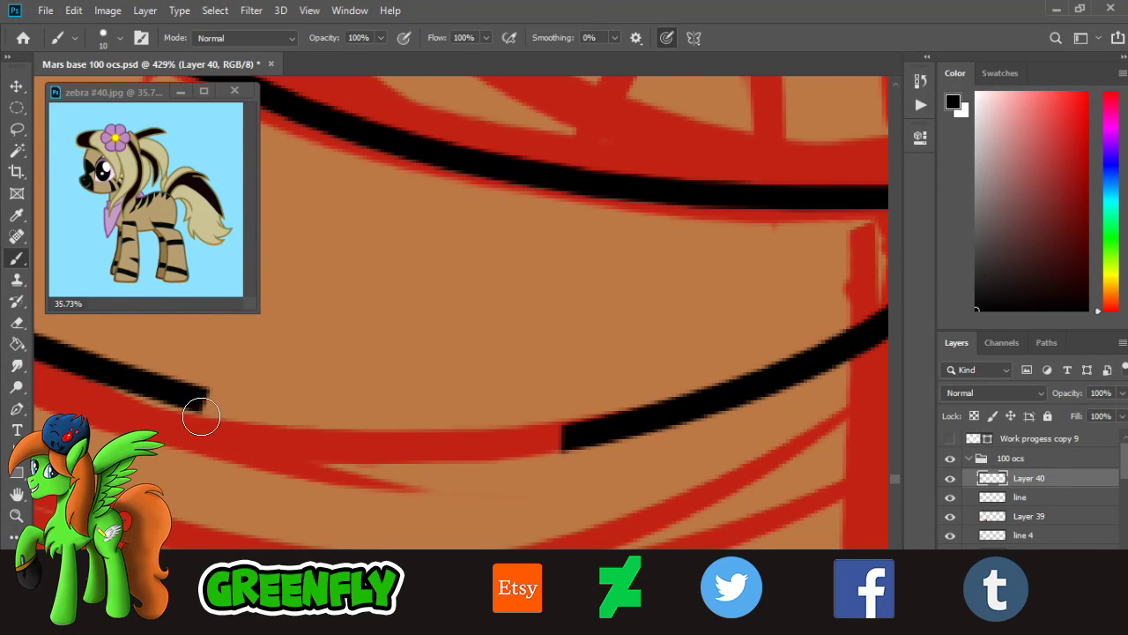
# - Close the gap in the helmet visor's lower rim with black, then erase the section of the rim beside the eye
pyautogui.moveTo(201, 418)
pyautogui.mouseDown()
pyautogui.moveTo(533, 455)
pyautogui.moveTo(314, 429)
pyautogui.mouseUp()
pyautogui.click(17, 515)
pyautogui.moveTo(641, 287); pyautogui.dragTo(627, 272)
pyautogui.moveTo(619, 210); pyautogui.dragTo(660, 214)
pyautogui.moveTo(640, 132); pyautogui.dragTo(664, 176)
pyautogui.click(17, 322)
pyautogui.moveTo(529, 280)
pyautogui.mouseDown()
pyautogui.moveTo(539, 239)
pyautogui.moveTo(521, 152)
pyautogui.moveTo(572, 158)
pyautogui.mouseUp()
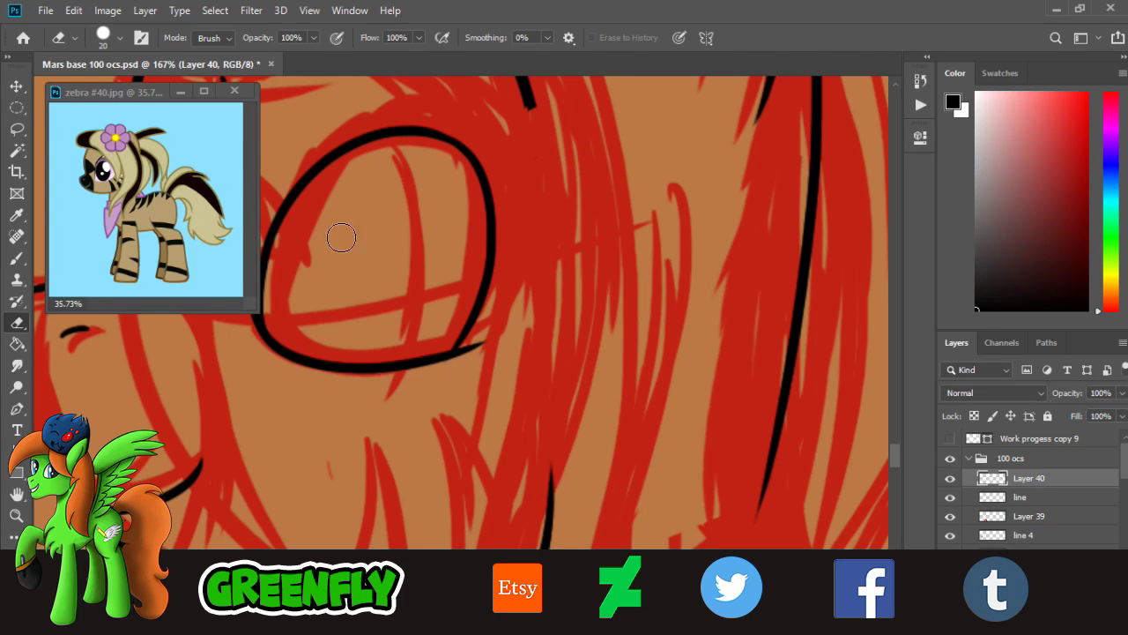
# - Redraw the missing section of the helmet's visor rim beside the eye as one smooth black brush line
pyautogui.click(17, 258)
pyautogui.moveTo(529, 99); pyautogui.dragTo(530, 543)
pyautogui.hotkey('ctrl', 'z')
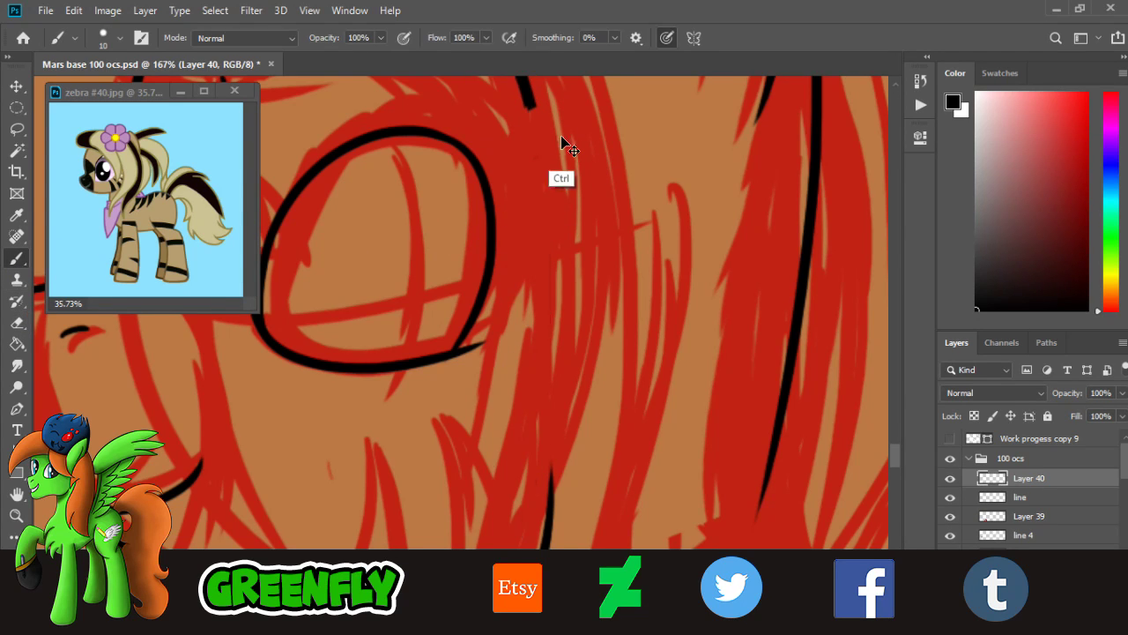
pyautogui.moveTo(526, 79)
pyautogui.mouseDown()
pyautogui.moveTo(550, 365)
pyautogui.moveTo(543, 543)
pyautogui.moveTo(533, 120)
pyautogui.moveTo(543, 543)
pyautogui.mouseUp()
pyautogui.hotkey('ctrl', 'z')
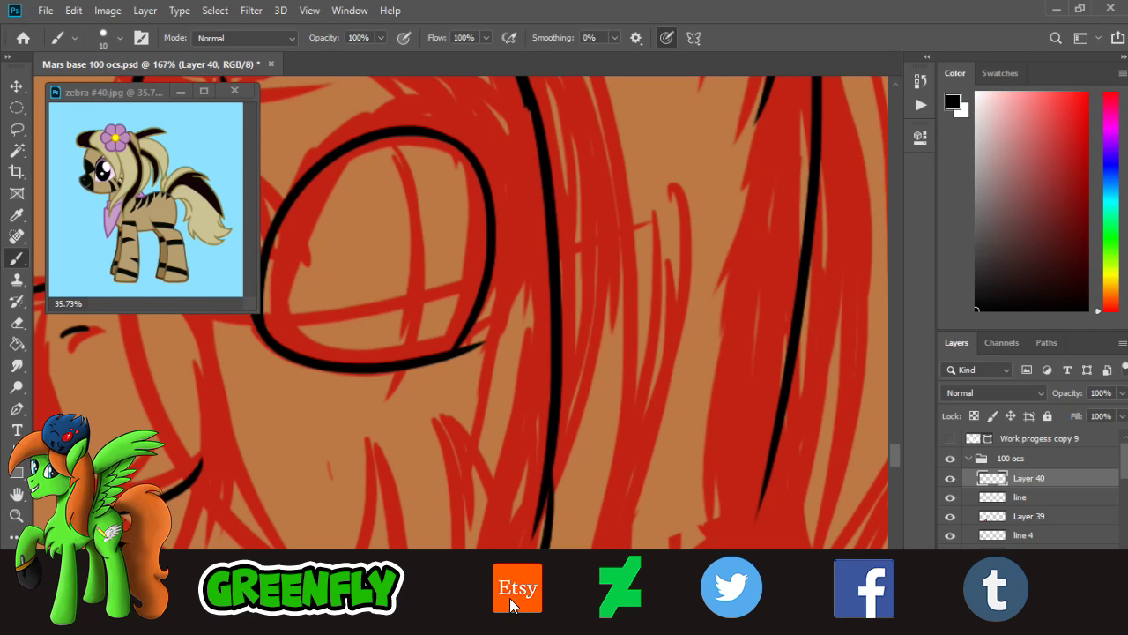
pyautogui.hotkey('ctrl', 'z')
pyautogui.moveTo(527, 81); pyautogui.dragTo(547, 600)
pyautogui.hotkey('ctrl', 'z')
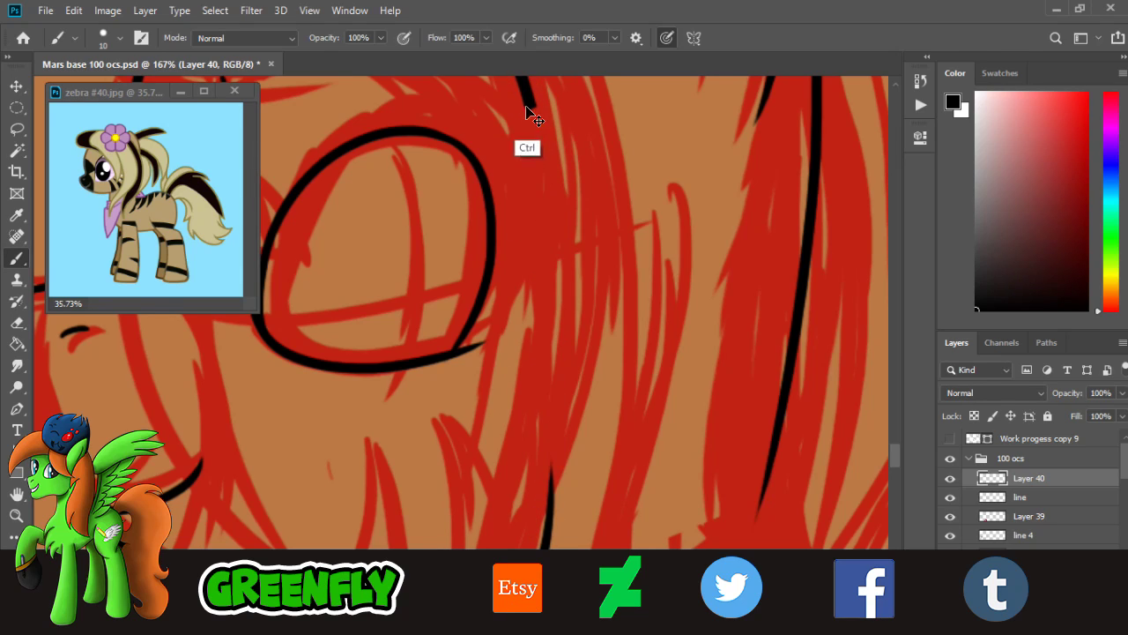
pyautogui.moveTo(529, 111); pyautogui.dragTo(529, 575)
pyautogui.hotkey('ctrl', 'z')
pyautogui.moveTo(528, 88); pyautogui.dragTo(549, 541)
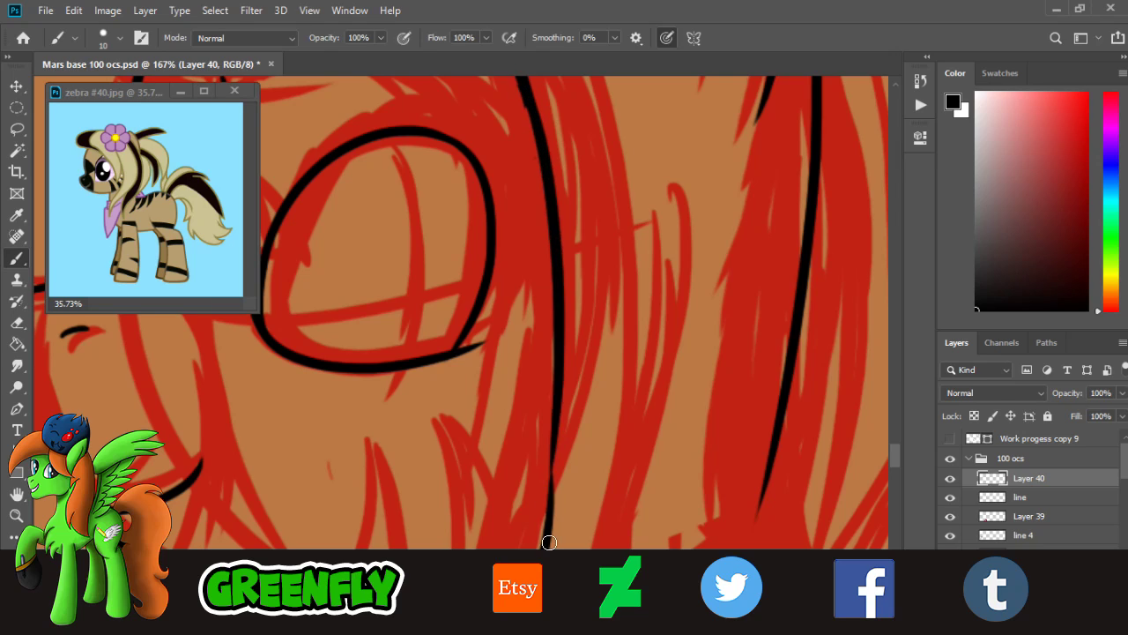
pyautogui.moveTo(553, 370); pyautogui.dragTo(535, 577)
pyautogui.hotkey('ctrl', 'z')
pyautogui.moveTo(557, 377); pyautogui.dragTo(546, 562)
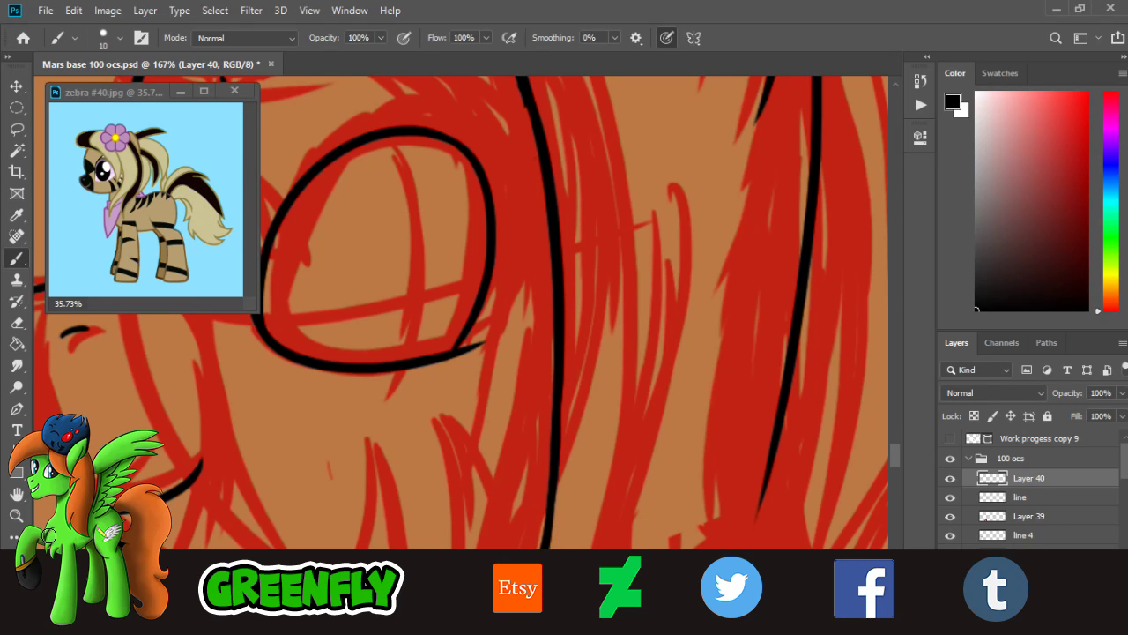
# - Ink the front neck line in black from the bottom of the helmet down toward the chest, following the red sketch
pyautogui.press('z')
pyautogui.moveTo(507, 348); pyautogui.dragTo(471, 363)
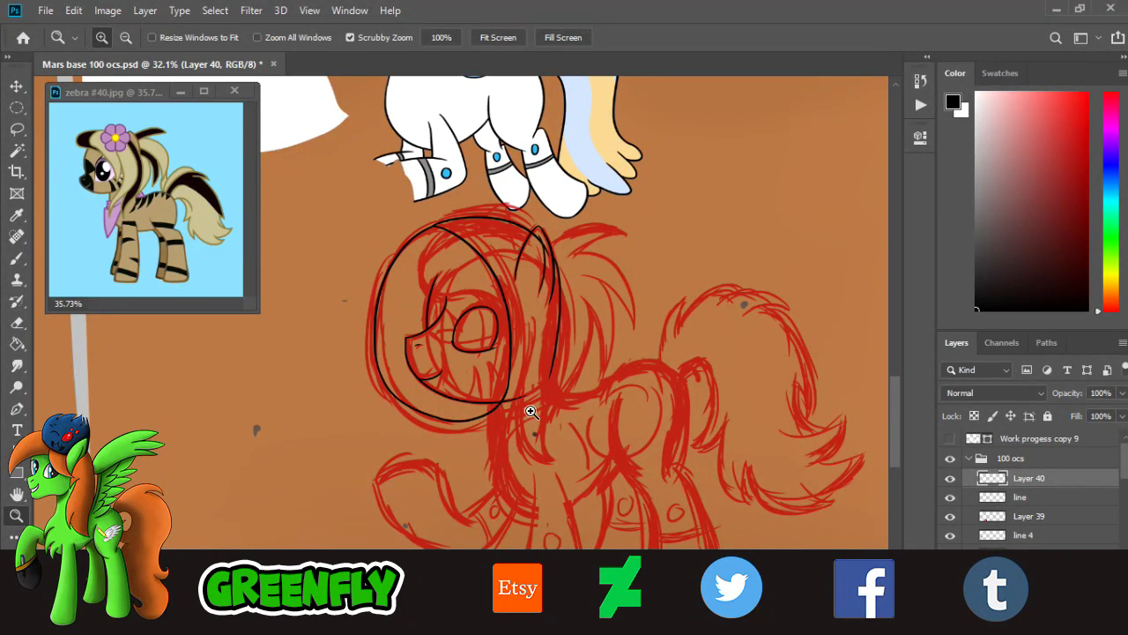
pyautogui.moveTo(531, 412)
pyautogui.mouseDown()
pyautogui.moveTo(536, 433)
pyautogui.moveTo(569, 410)
pyautogui.moveTo(508, 413)
pyautogui.moveTo(575, 431)
pyautogui.mouseUp()
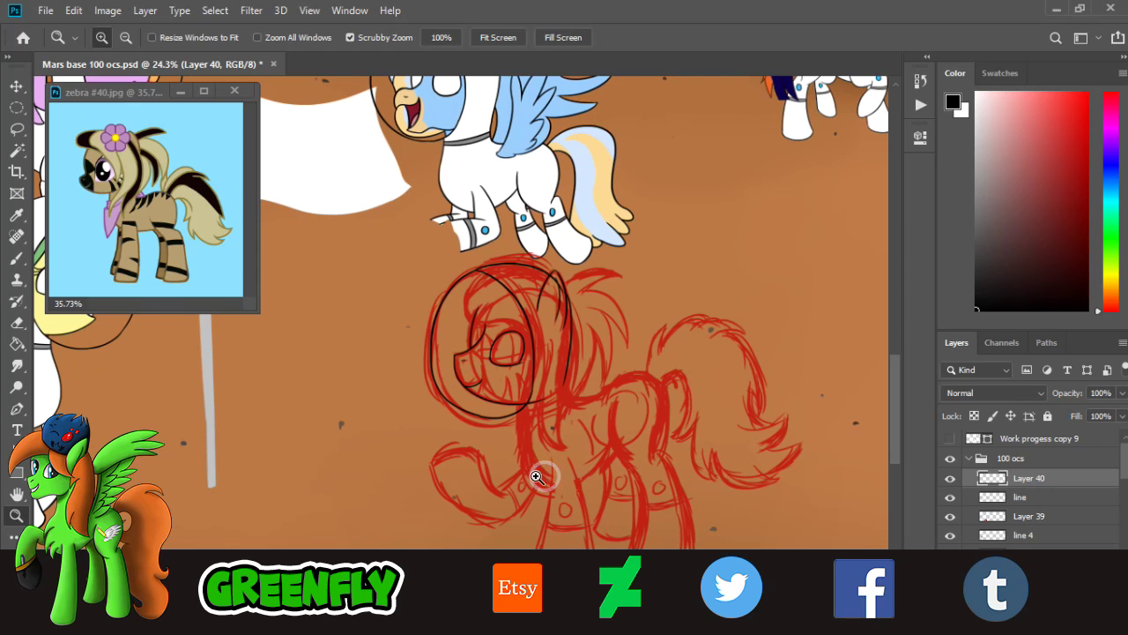
pyautogui.moveTo(536, 474)
pyautogui.mouseDown()
pyautogui.moveTo(594, 506)
pyautogui.moveTo(573, 471)
pyautogui.mouseUp()
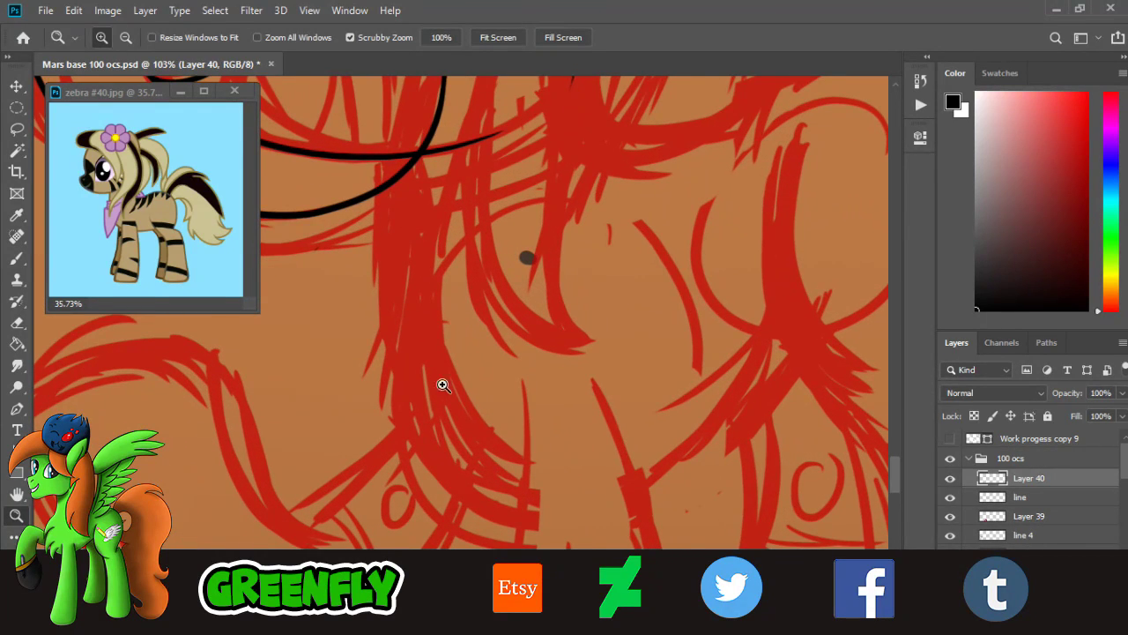
pyautogui.click(18, 259)
pyautogui.moveTo(395, 184); pyautogui.dragTo(385, 322)
pyautogui.hotkey('ctrl', 'z')
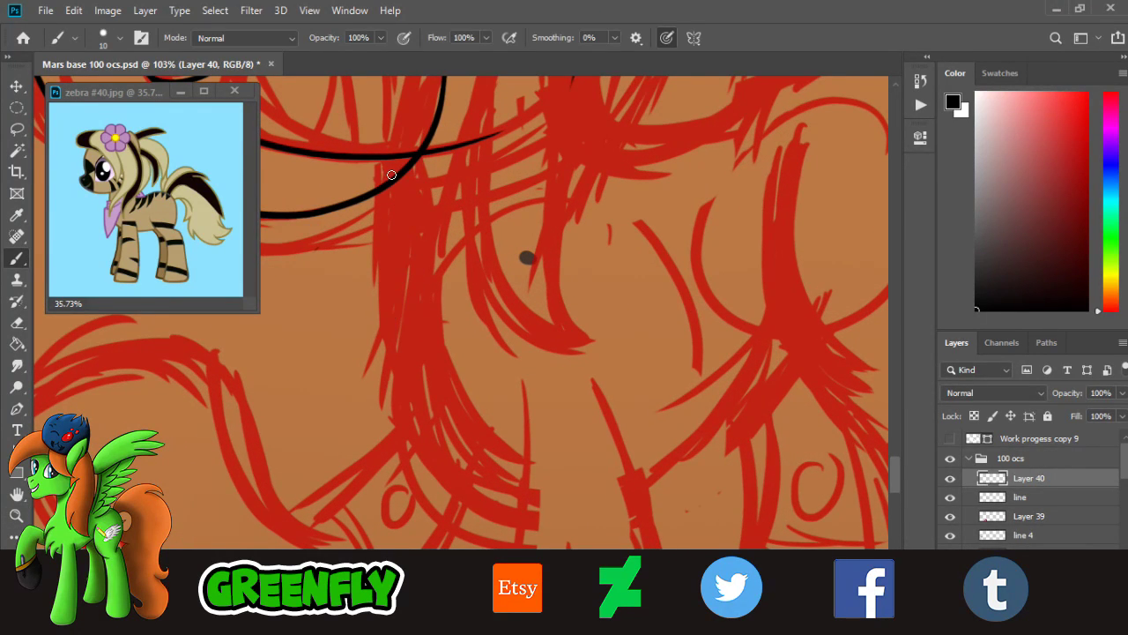
pyautogui.hotkey('ctrl', 'z')
pyautogui.moveTo(395, 185)
pyautogui.mouseDown()
pyautogui.moveTo(385, 366)
pyautogui.moveTo(396, 363)
pyautogui.mouseUp()
pyautogui.hotkey('ctrl', 'z')
pyautogui.moveTo(402, 183); pyautogui.dragTo(390, 368)
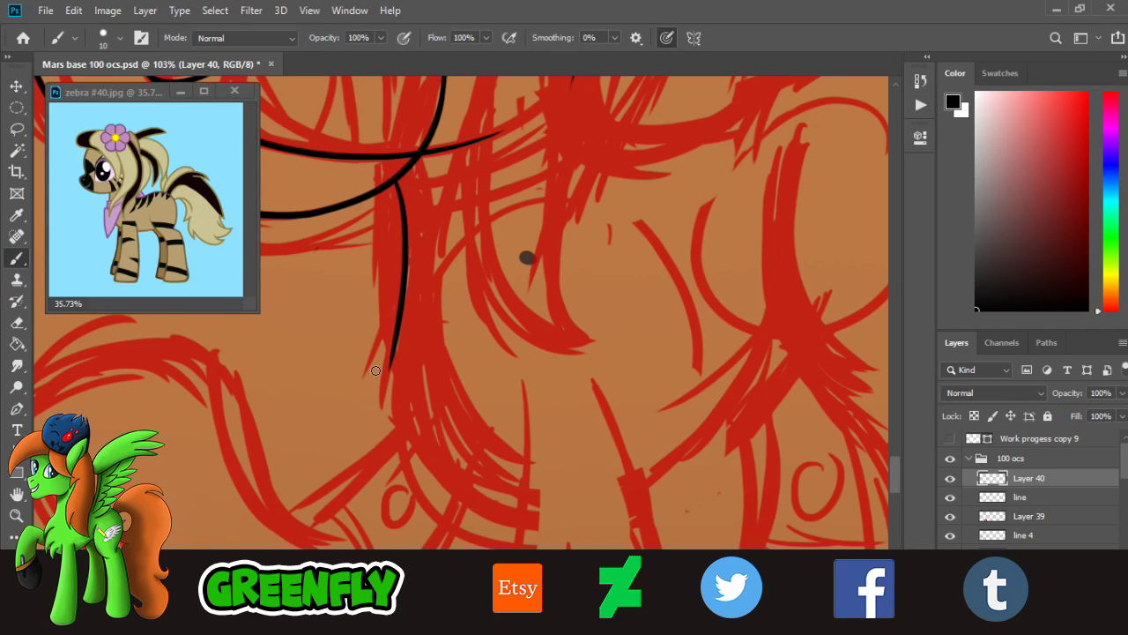
pyautogui.hotkey('ctrl', 'z')
pyautogui.moveTo(405, 176); pyautogui.dragTo(393, 363)
pyautogui.hotkey('ctrl', 'z')
pyautogui.moveTo(401, 181); pyautogui.dragTo(390, 351)
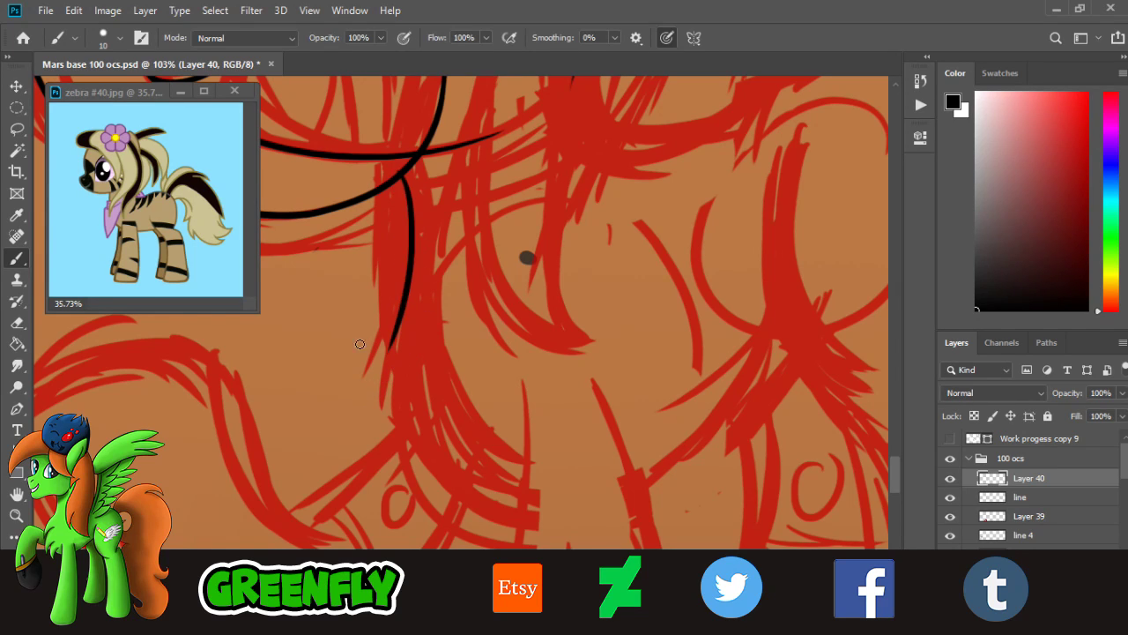
pyautogui.hotkey('ctrl', 'z')
pyautogui.moveTo(406, 171)
pyautogui.mouseDown()
pyautogui.moveTo(407, 344)
pyautogui.moveTo(400, 312)
pyautogui.moveTo(395, 345)
pyautogui.mouseUp()
pyautogui.hotkey('ctrl', 'z')
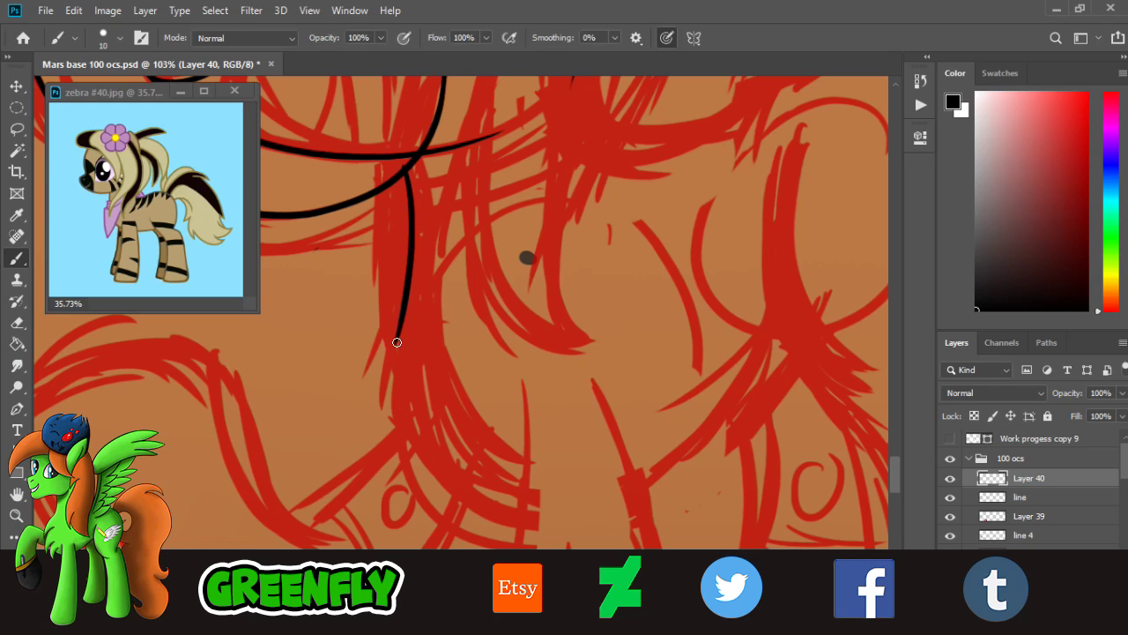
pyautogui.hotkey('ctrl', 'z')
pyautogui.moveTo(402, 174); pyautogui.dragTo(399, 344)
# - Ink the rounded chest curve below the neck and a separate belly line rising toward the hind leg
pyautogui.moveTo(406, 304)
pyautogui.mouseDown()
pyautogui.moveTo(467, 485)
pyautogui.moveTo(411, 415)
pyautogui.moveTo(594, 521)
pyautogui.mouseUp()
pyautogui.hotkey('ctrl', 'z')
pyautogui.hotkey('ctrl', 'z')
pyautogui.moveTo(406, 317)
pyautogui.mouseDown()
pyautogui.moveTo(574, 502)
pyautogui.moveTo(804, 296)
pyautogui.mouseUp()
pyautogui.hotkey('ctrl', 'z')
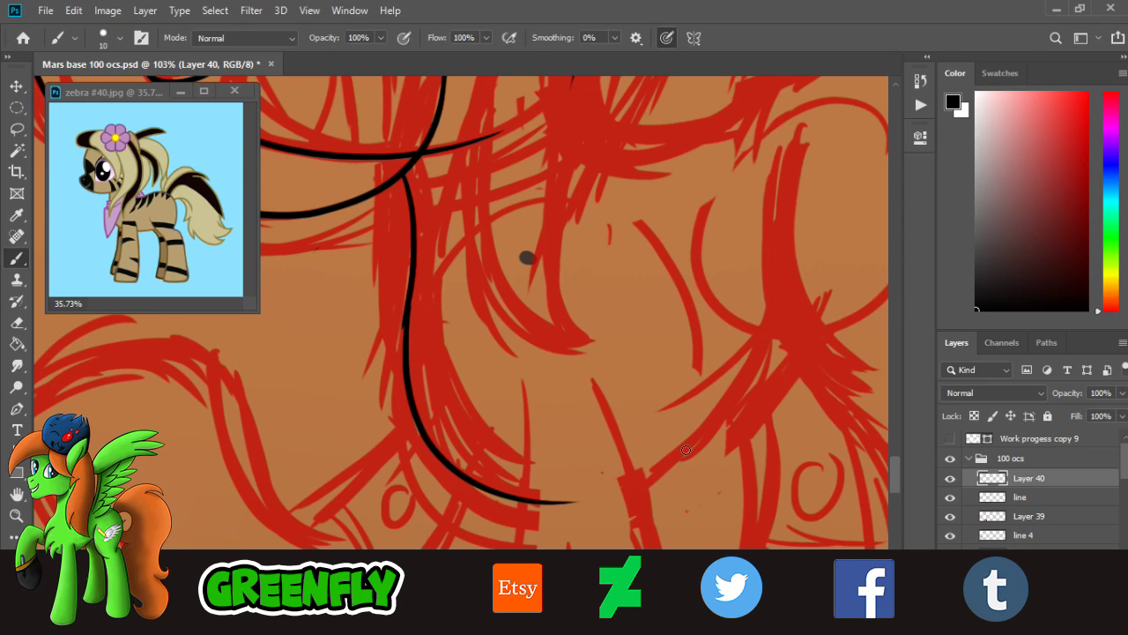
pyautogui.moveTo(601, 476); pyautogui.dragTo(800, 299)
# - Trim the lower tip of the helmet's rear line and ink its curved continuation down the neck into the back
pyautogui.moveTo(889, 476); pyautogui.dragTo(889, 462)
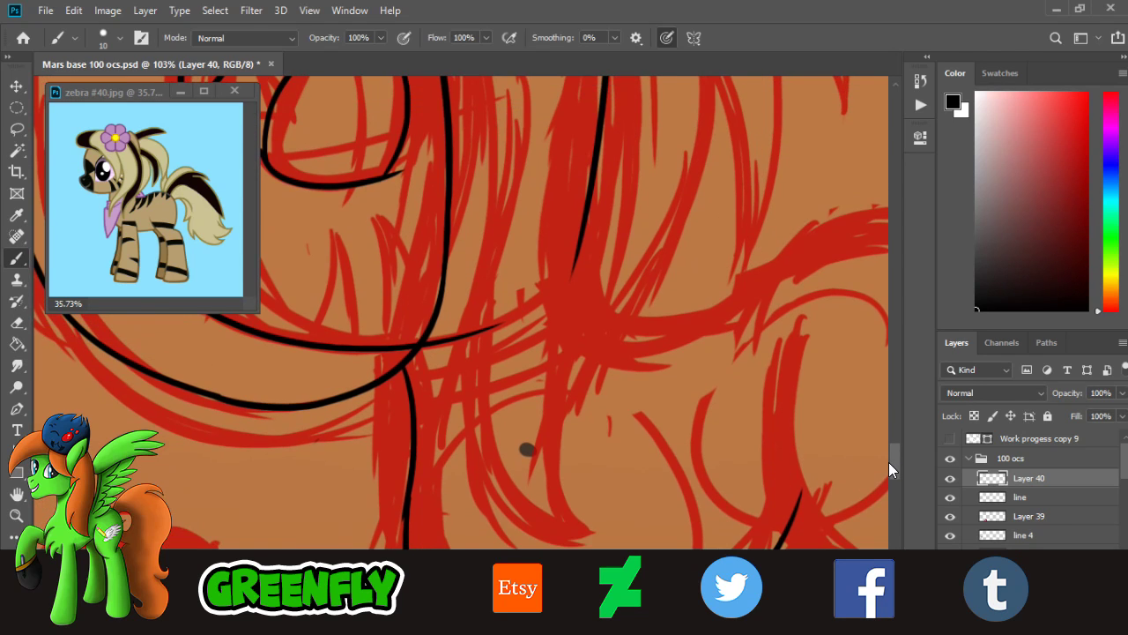
pyautogui.moveTo(418, 590); pyautogui.dragTo(427, 603)
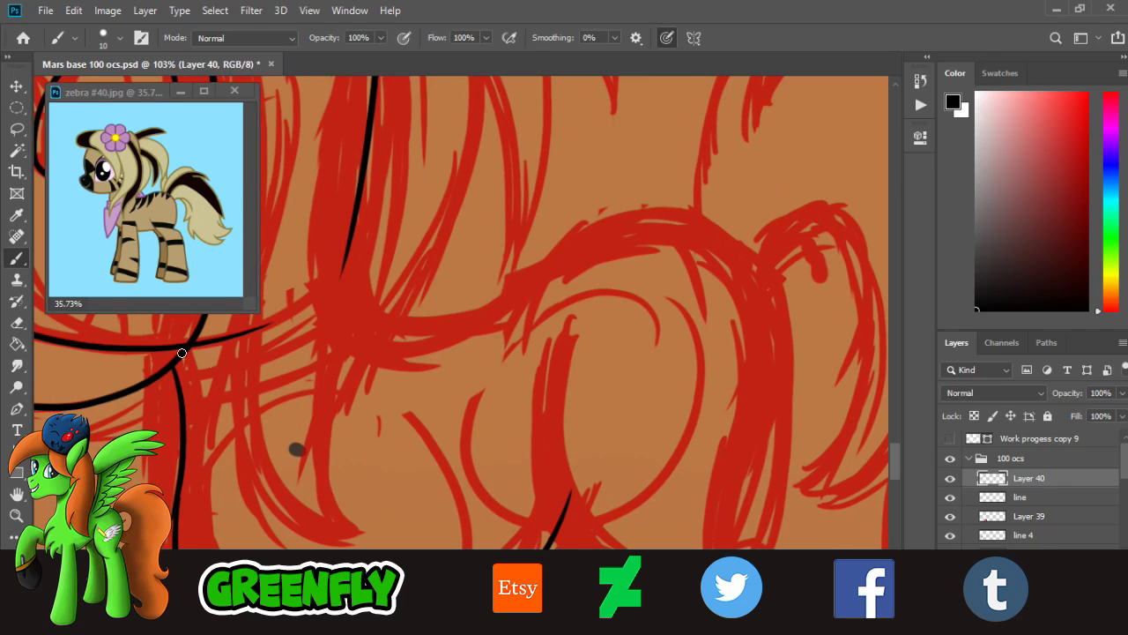
pyautogui.click(16, 324)
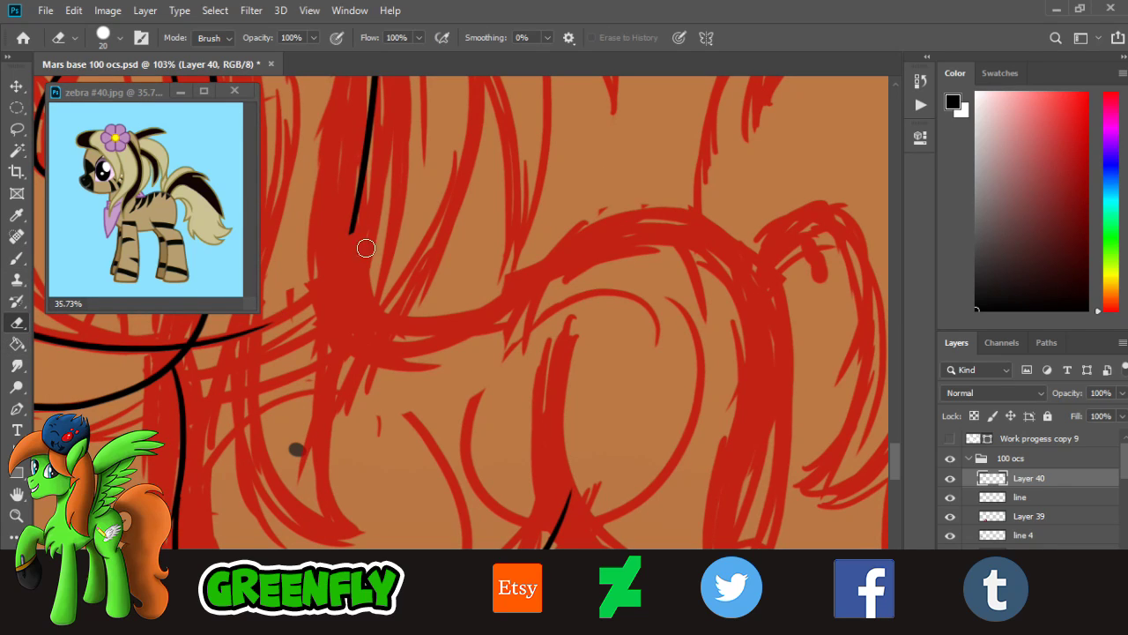
pyautogui.click(16, 257)
pyautogui.moveTo(355, 216); pyautogui.dragTo(450, 334)
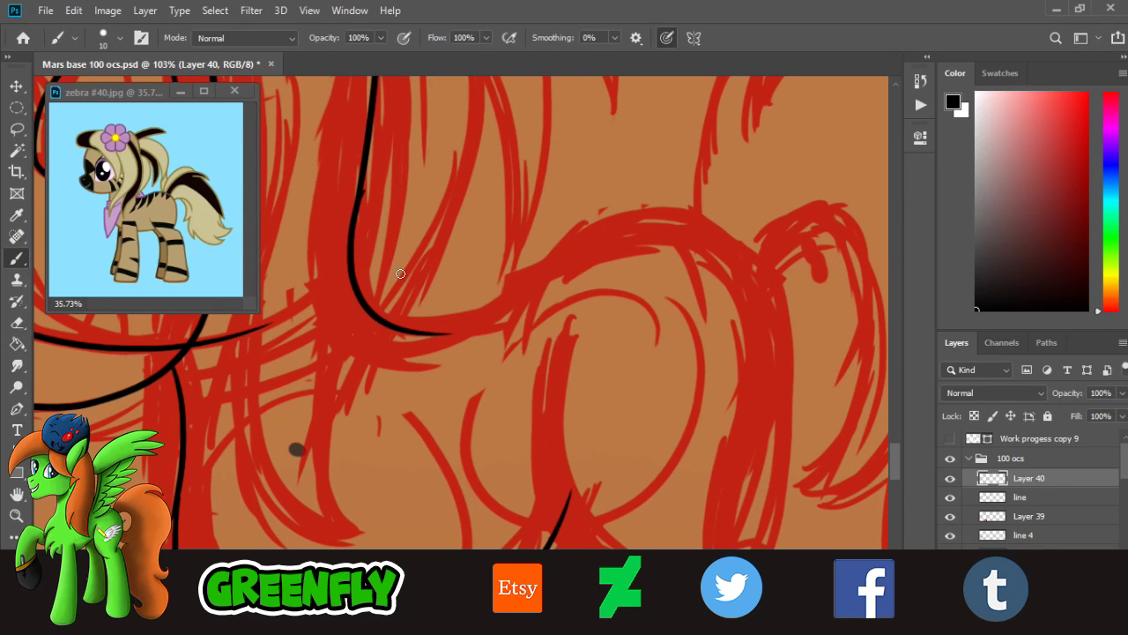
pyautogui.hotkey('ctrl', 'z')
pyautogui.moveTo(357, 209); pyautogui.dragTo(484, 323)
pyautogui.hotkey('ctrl', 'z')
pyautogui.moveTo(355, 206); pyautogui.dragTo(467, 322)
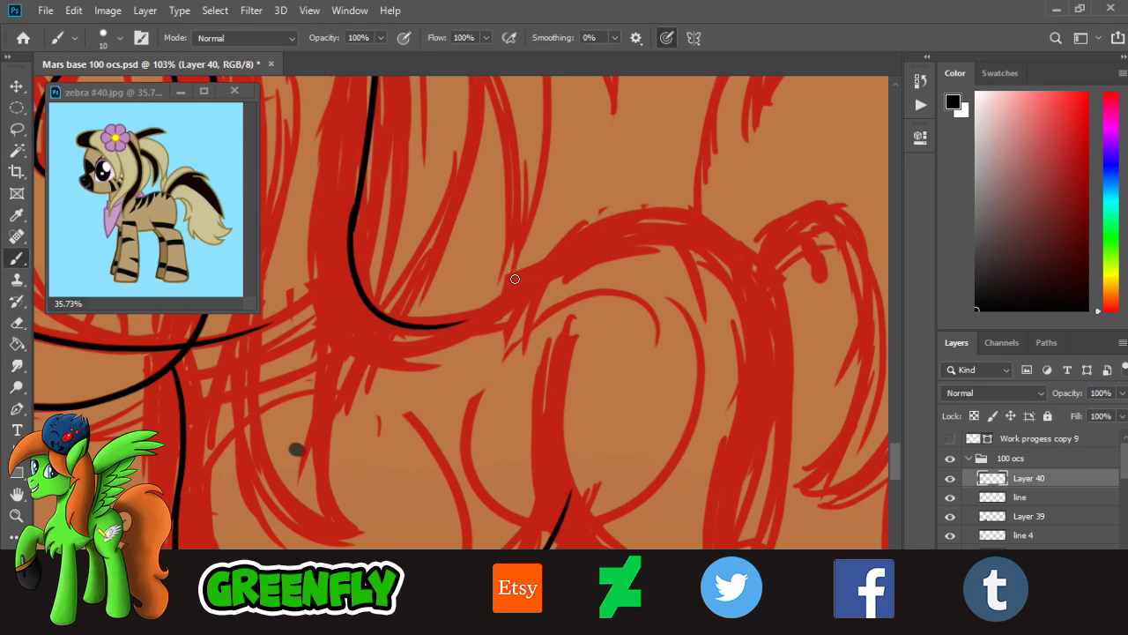
pyautogui.hotkey('ctrl', 'z')
pyautogui.moveTo(352, 203)
pyautogui.mouseDown()
pyautogui.moveTo(403, 327)
pyautogui.moveTo(490, 314)
pyautogui.moveTo(633, 231)
pyautogui.mouseUp()
pyautogui.hotkey('ctrl', 'z')
# - Ink the rump line in black, arching from the middle of the back over the hindquarters and down the hind leg
pyautogui.moveTo(451, 327)
pyautogui.mouseDown()
pyautogui.moveTo(698, 210)
pyautogui.moveTo(742, 222)
pyautogui.moveTo(679, 240)
pyautogui.moveTo(766, 338)
pyautogui.moveTo(502, 312)
pyautogui.moveTo(648, 227)
pyautogui.moveTo(618, 230)
pyautogui.moveTo(778, 398)
pyautogui.mouseUp()
pyautogui.hotkey('ctrl', 'z')
pyautogui.hotkey('ctrl', 'z')
pyautogui.hotkey('ctrl', 'z')
pyautogui.hotkey('ctrl', 'z')
pyautogui.moveTo(447, 326)
pyautogui.mouseDown()
pyautogui.moveTo(580, 252)
pyautogui.moveTo(786, 431)
pyautogui.mouseUp()
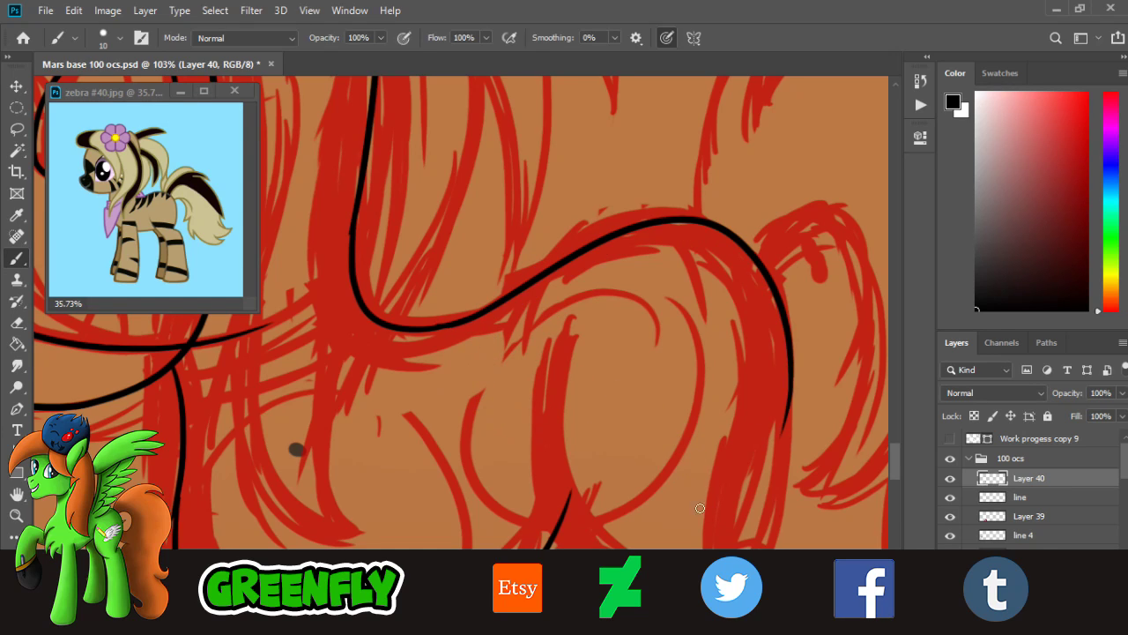
pyautogui.hotkey('ctrl', 'z')
pyautogui.moveTo(464, 329)
pyautogui.mouseDown()
pyautogui.moveTo(773, 323)
pyautogui.moveTo(771, 478)
pyautogui.mouseUp()
pyautogui.hotkey('ctrl', 'z')
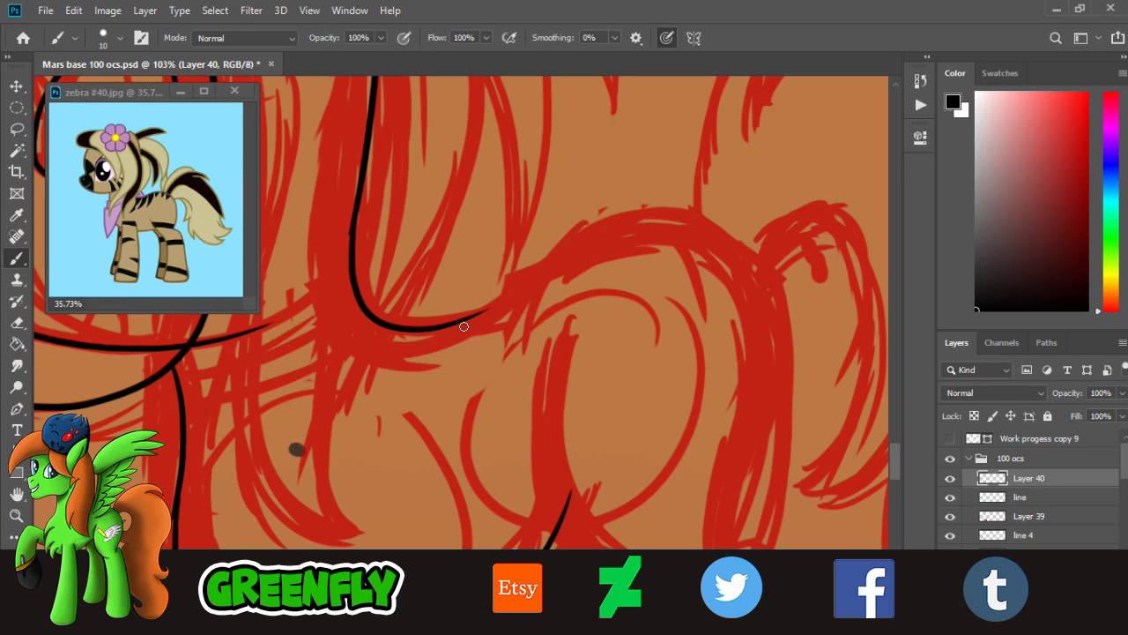
pyautogui.moveTo(463, 326)
pyautogui.mouseDown()
pyautogui.moveTo(702, 251)
pyautogui.moveTo(760, 480)
pyautogui.mouseUp()
pyautogui.hotkey('ctrl', 'z')
pyautogui.moveTo(455, 328)
pyautogui.mouseDown()
pyautogui.moveTo(645, 235)
pyautogui.moveTo(785, 432)
pyautogui.mouseUp()
pyautogui.hotkey('ctrl', 'z')
pyautogui.moveTo(441, 325)
pyautogui.mouseDown()
pyautogui.moveTo(624, 254)
pyautogui.moveTo(739, 441)
pyautogui.mouseUp()
pyautogui.hotkey('ctrl', 'z')
pyautogui.moveTo(528, 288)
pyautogui.mouseDown()
pyautogui.moveTo(649, 248)
pyautogui.moveTo(750, 428)
pyautogui.mouseUp()
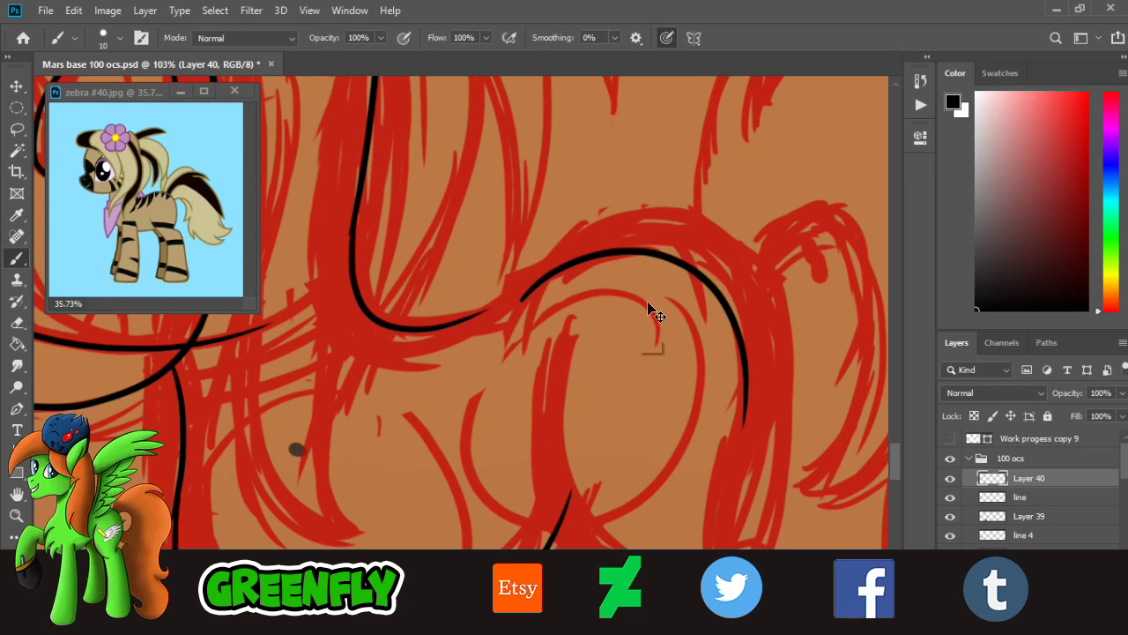
pyautogui.hotkey('ctrl', 'z')
pyautogui.moveTo(527, 287); pyautogui.dragTo(728, 509)
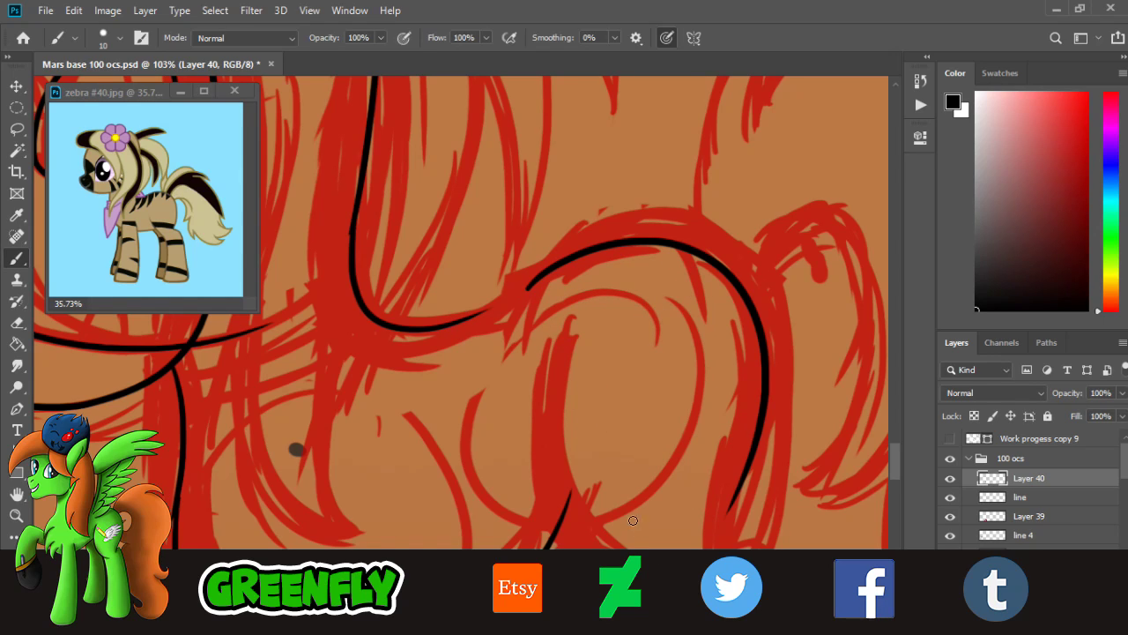
# - Erase the tapered end of the neck-to-back line, leaving a gap before the rump line
pyautogui.click(19, 517)
pyautogui.moveTo(539, 288); pyautogui.dragTo(577, 297)
pyautogui.press('e')
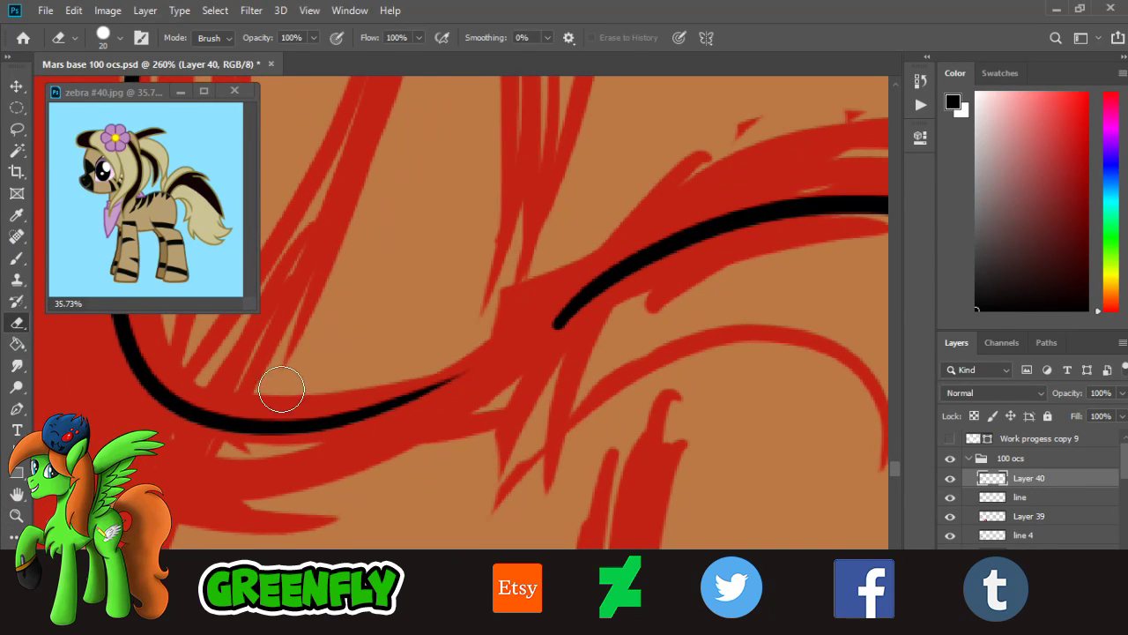
pyautogui.moveTo(260, 409); pyautogui.dragTo(460, 386)
pyautogui.click(17, 257)
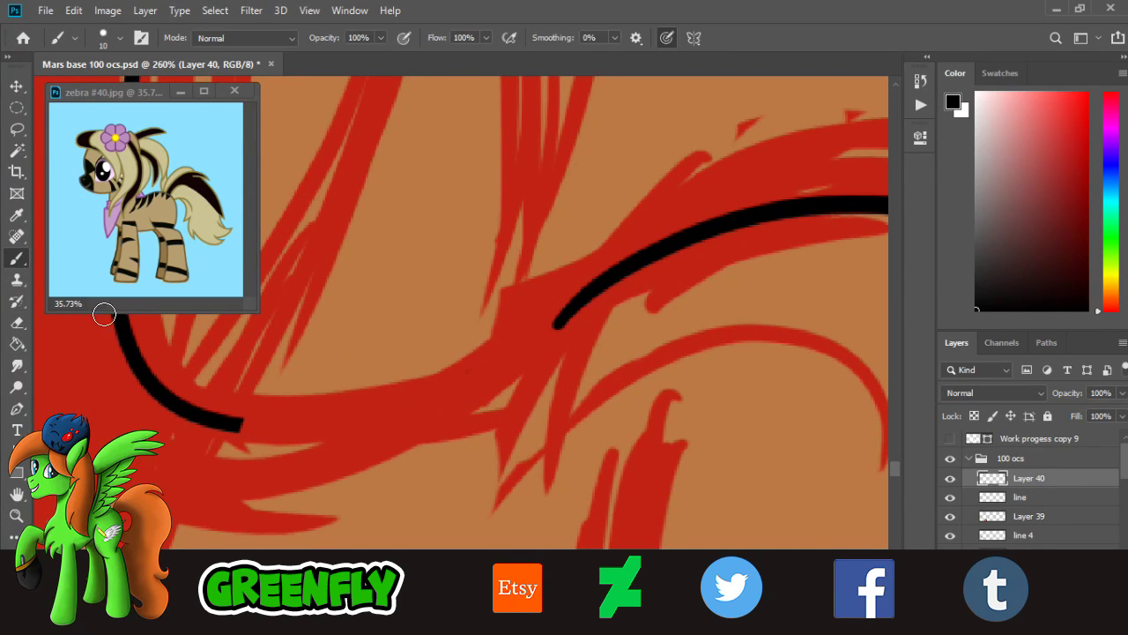
pyautogui.moveTo(224, 421)
pyautogui.mouseDown()
pyautogui.moveTo(567, 302)
pyautogui.moveTo(420, 286)
pyautogui.mouseUp()
pyautogui.press('z')
pyautogui.moveTo(553, 334); pyautogui.dragTo(617, 357)
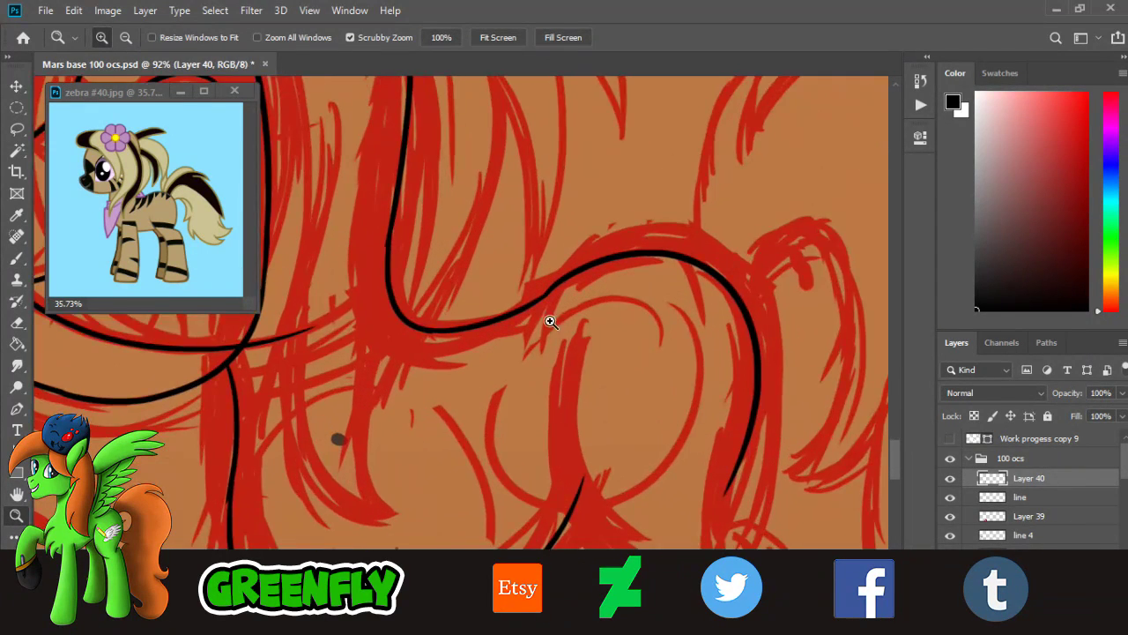
pyautogui.moveTo(472, 273); pyautogui.dragTo(555, 309)
pyautogui.moveTo(564, 351); pyautogui.dragTo(587, 350)
pyautogui.hotkey('ctrl', 'z')
# - Trim the rounded start of the rump line and bridge the gap to the neck line with a smooth black stroke
pyautogui.moveTo(575, 410); pyautogui.dragTo(597, 429)
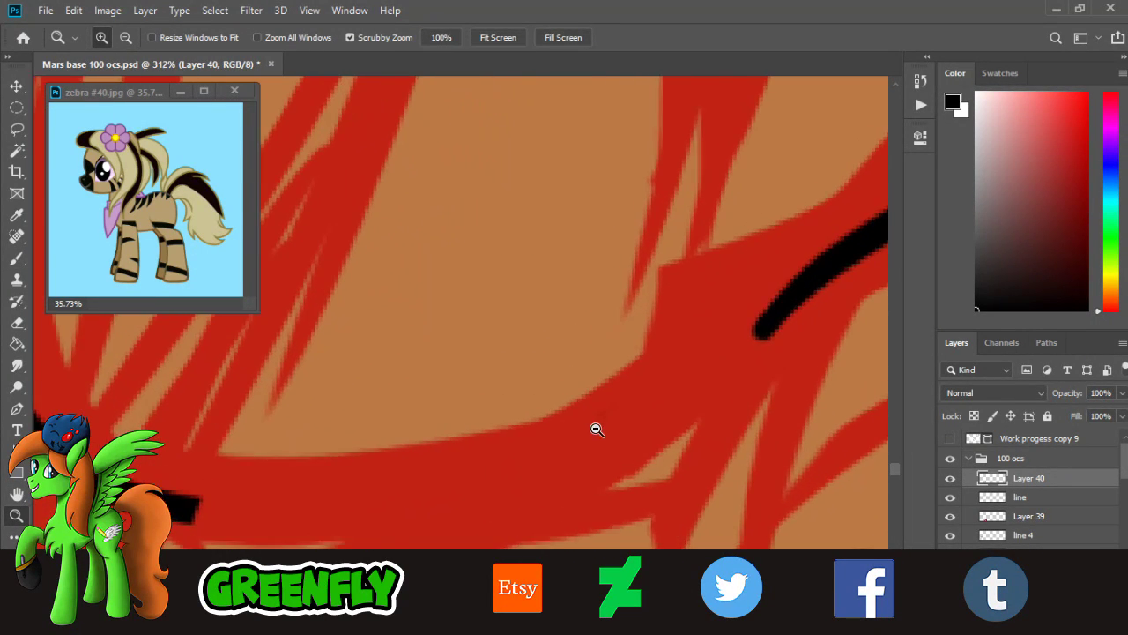
pyautogui.press('e')
pyautogui.moveTo(757, 328); pyautogui.dragTo(816, 269)
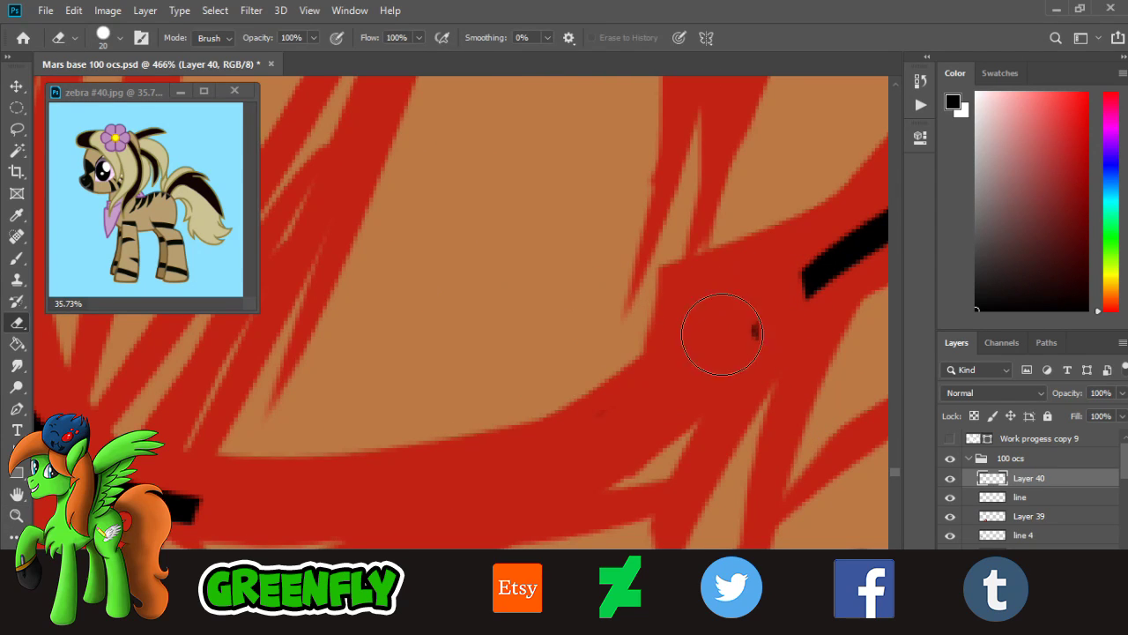
pyautogui.press('b')
pyautogui.moveTo(176, 509)
pyautogui.mouseDown()
pyautogui.moveTo(396, 474)
pyautogui.moveTo(758, 284)
pyautogui.mouseUp()
pyautogui.hotkey('ctrl', 'z')
pyautogui.moveTo(132, 501); pyautogui.dragTo(768, 277)
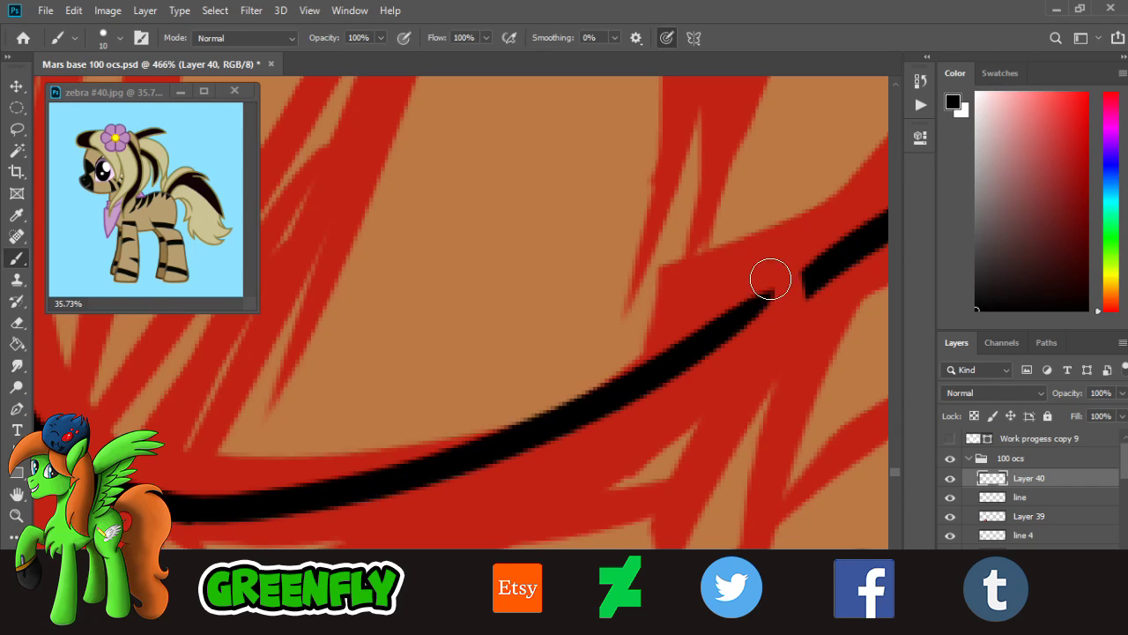
pyautogui.hotkey('ctrl', 'z')
pyautogui.moveTo(150, 503)
pyautogui.mouseDown()
pyautogui.moveTo(800, 272)
pyautogui.moveTo(524, 411)
pyautogui.mouseUp()
pyautogui.hotkey('ctrl', 'z')
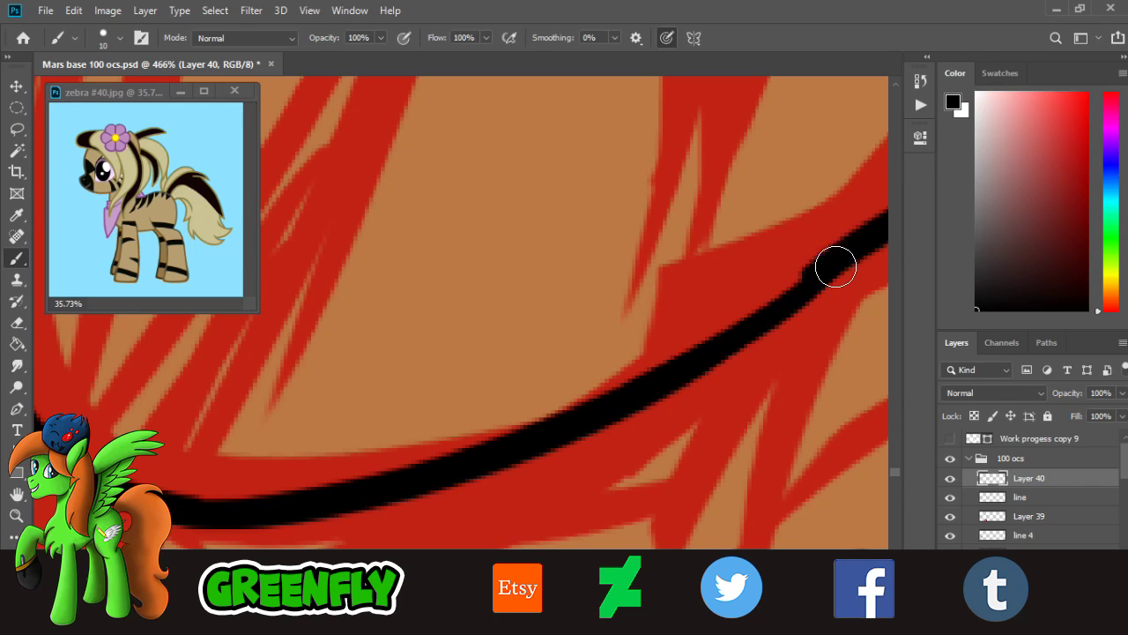
pyautogui.hotkey('ctrl', 'z')
pyautogui.moveTo(823, 260); pyautogui.dragTo(642, 389)
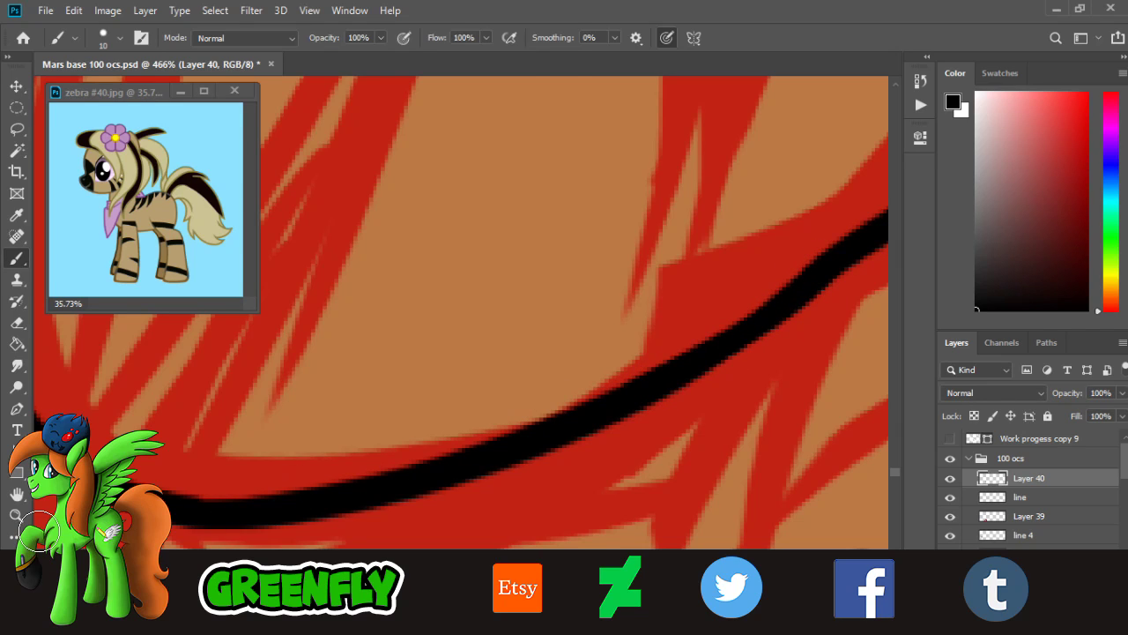
# - Erase the end of the jaw line that extends past the helmet's rear edge, working on the line layer
pyautogui.press('z')
pyautogui.moveTo(623, 345)
pyautogui.mouseDown()
pyautogui.moveTo(524, 335)
pyautogui.moveTo(737, 453)
pyautogui.moveTo(708, 443)
pyautogui.mouseUp()
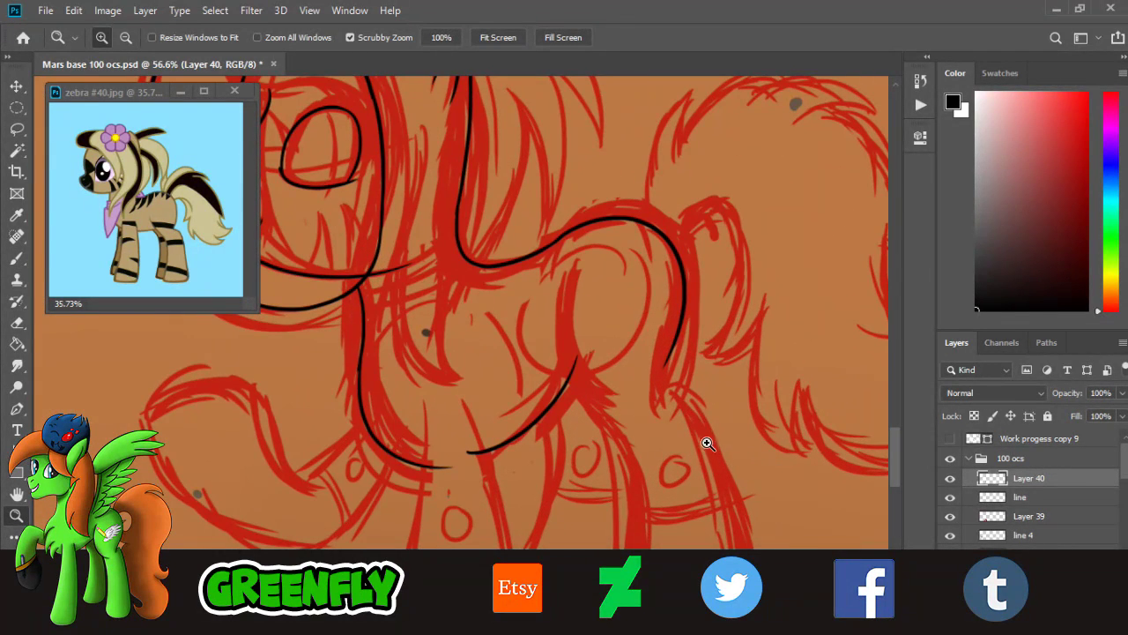
pyautogui.moveTo(604, 442)
pyautogui.mouseDown()
pyautogui.moveTo(632, 456)
pyautogui.moveTo(622, 433)
pyautogui.mouseUp()
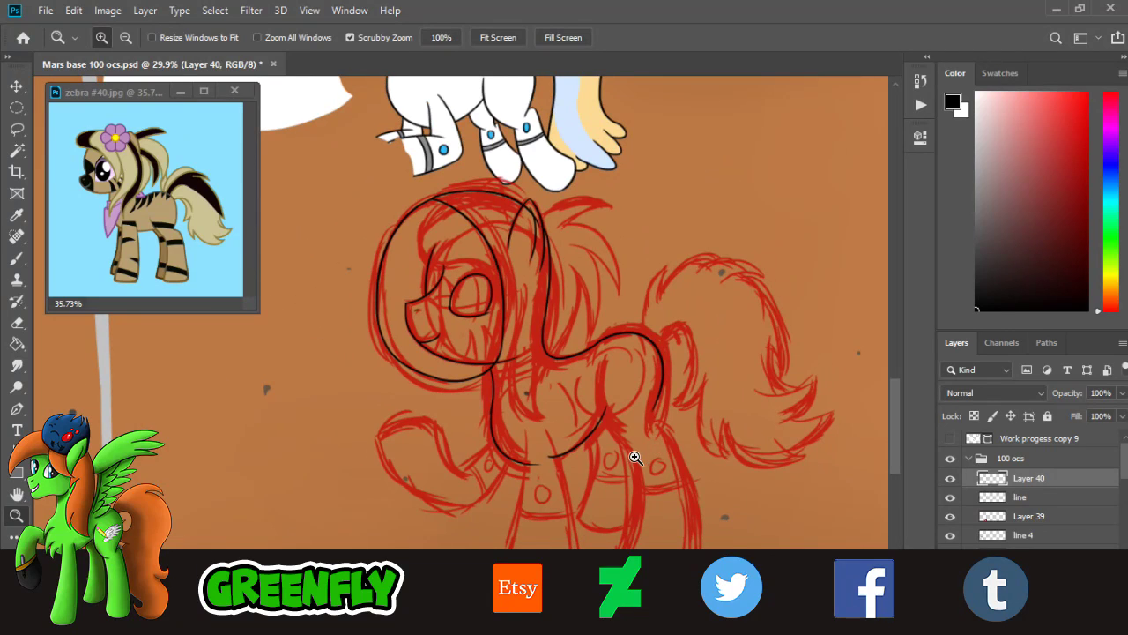
pyautogui.moveTo(544, 408)
pyautogui.mouseDown()
pyautogui.moveTo(501, 378)
pyautogui.moveTo(313, 371)
pyautogui.mouseUp()
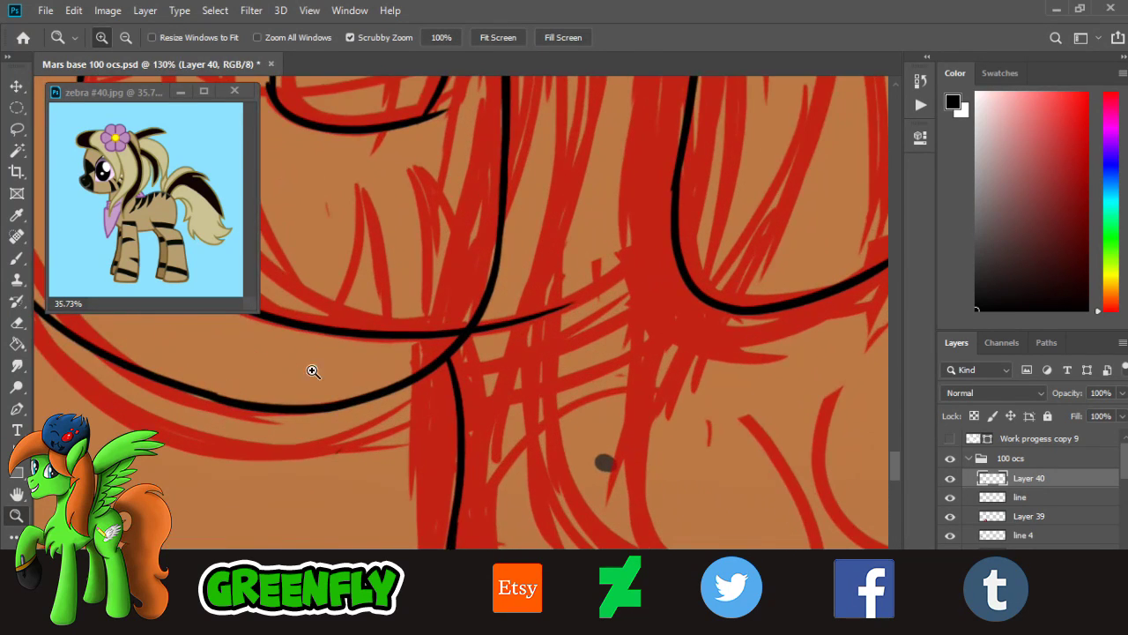
pyautogui.click(18, 323)
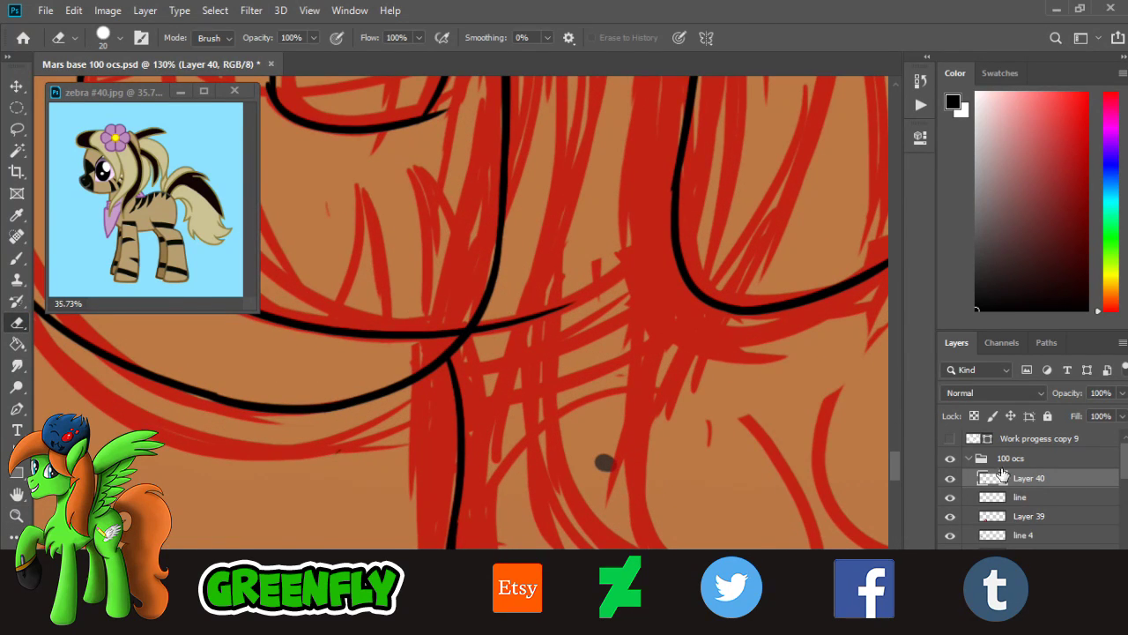
pyautogui.click(1021, 498)
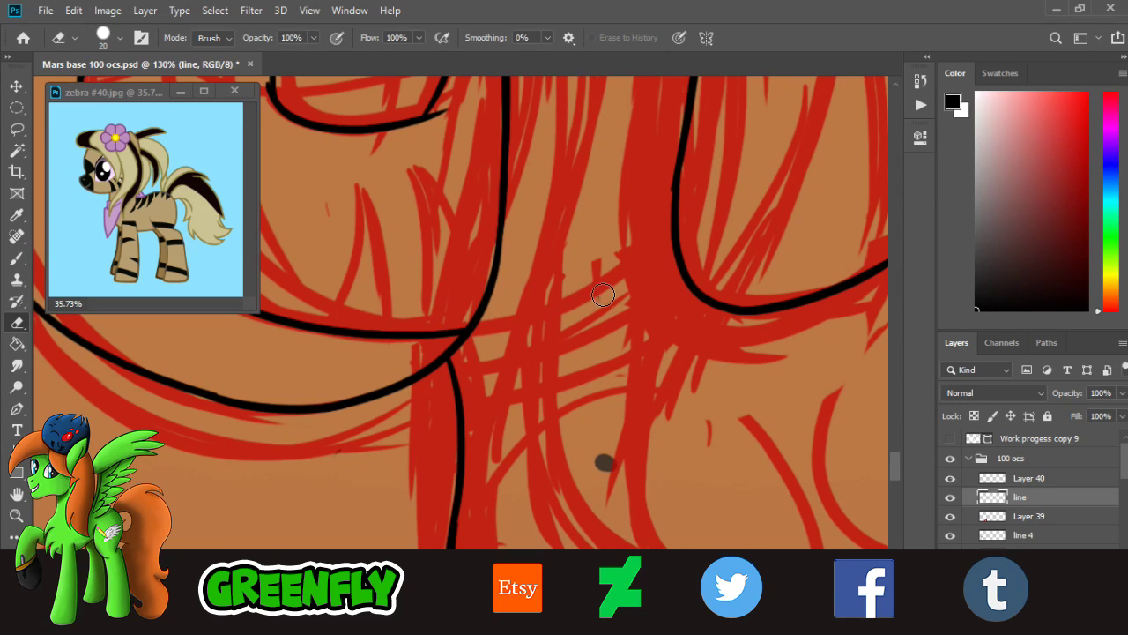
# - Add a short black stroke joining the neck line to the jaw line at the helmet's rear junction and trim its excess
pyautogui.press('b')
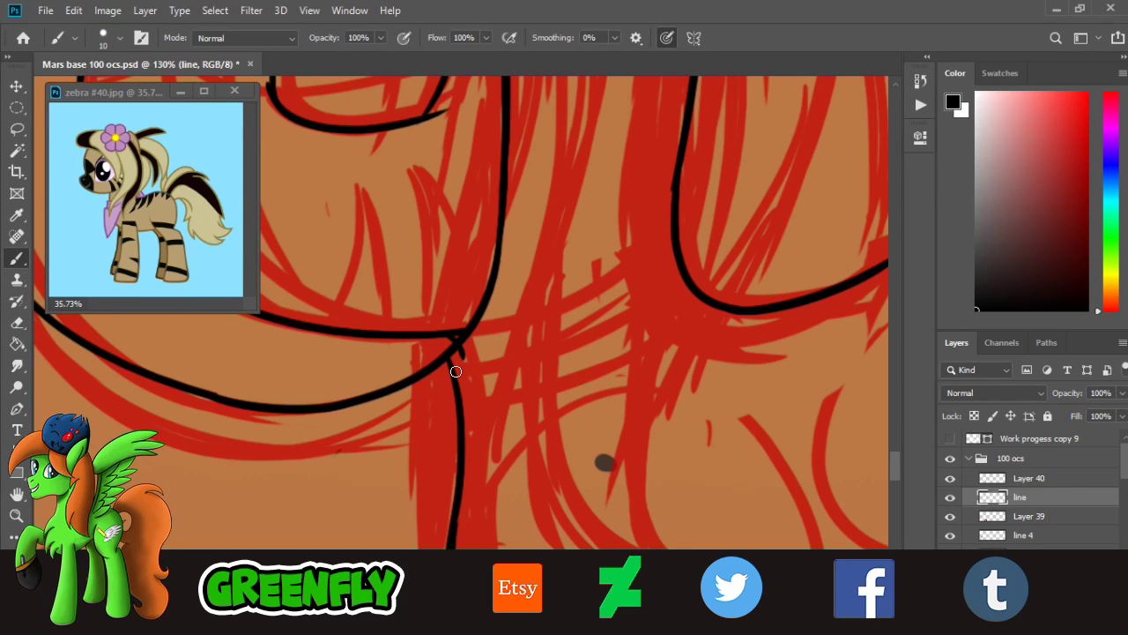
pyautogui.press('g')
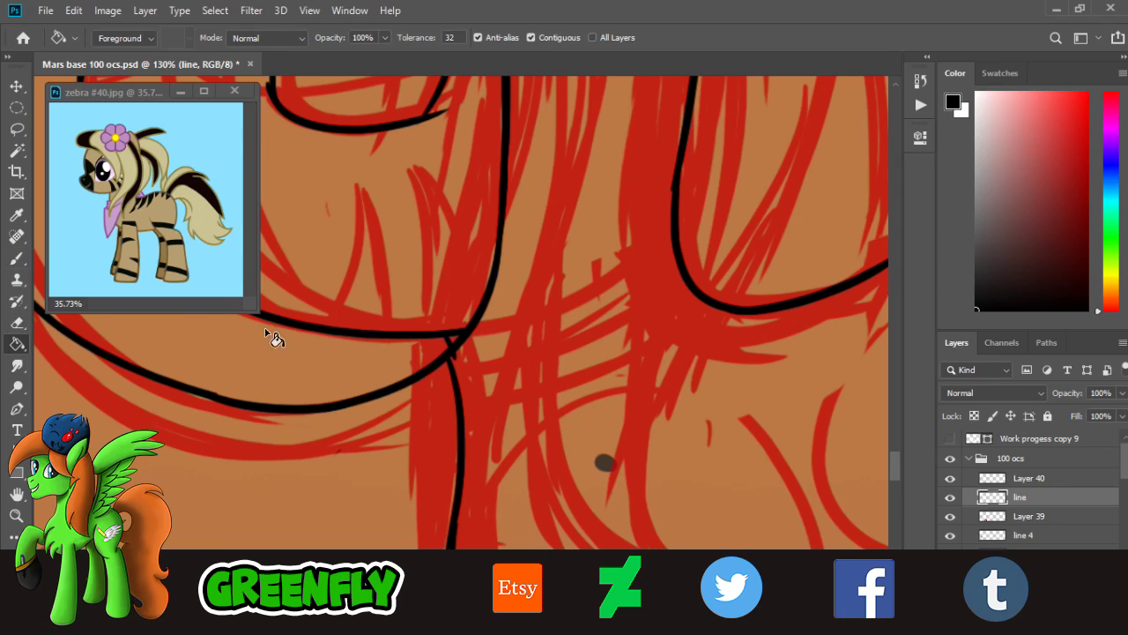
pyautogui.press('e')
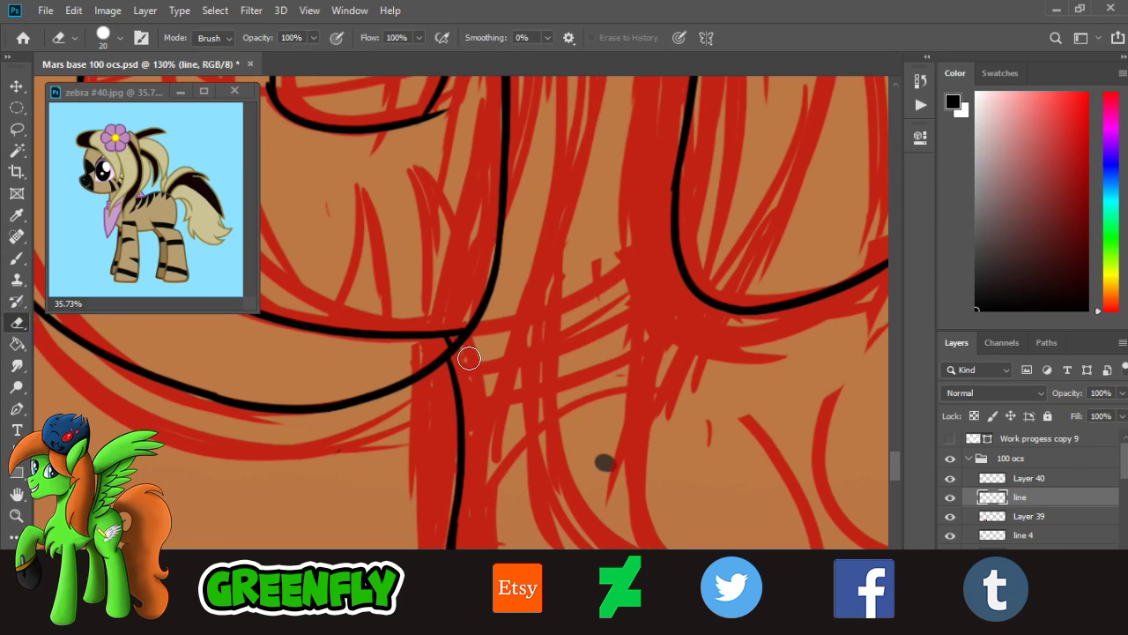
# - Erase the helmet line crossing inside the near ear on Layer 40, and make the line layer active
pyautogui.click(17, 516)
pyautogui.moveTo(516, 379); pyautogui.dragTo(394, 359)
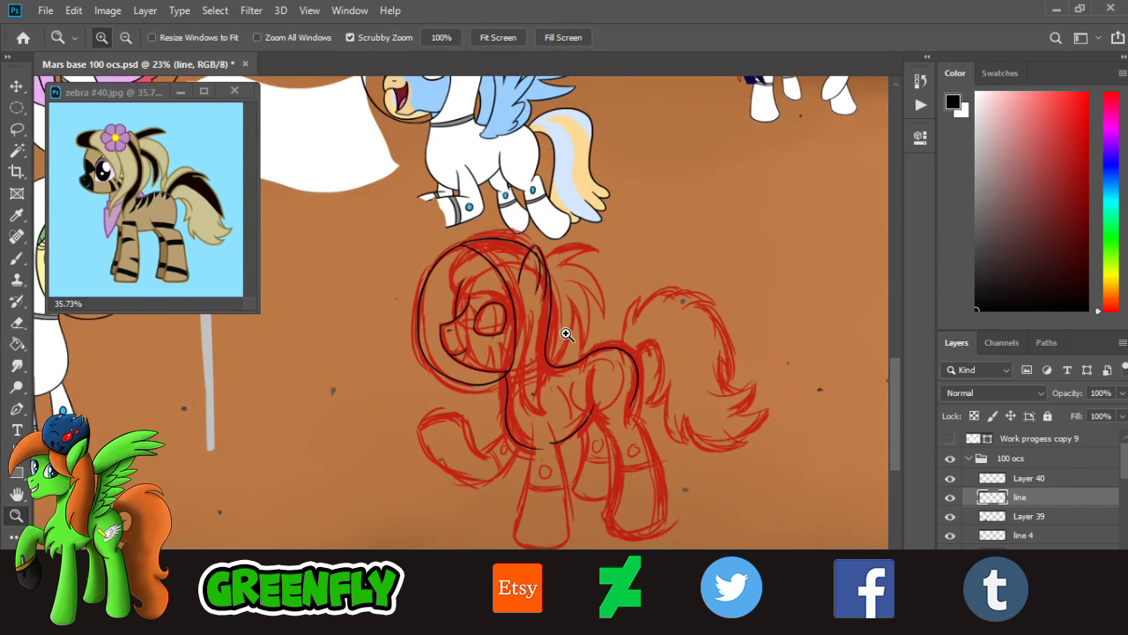
pyautogui.scroll(5, 597, 327)
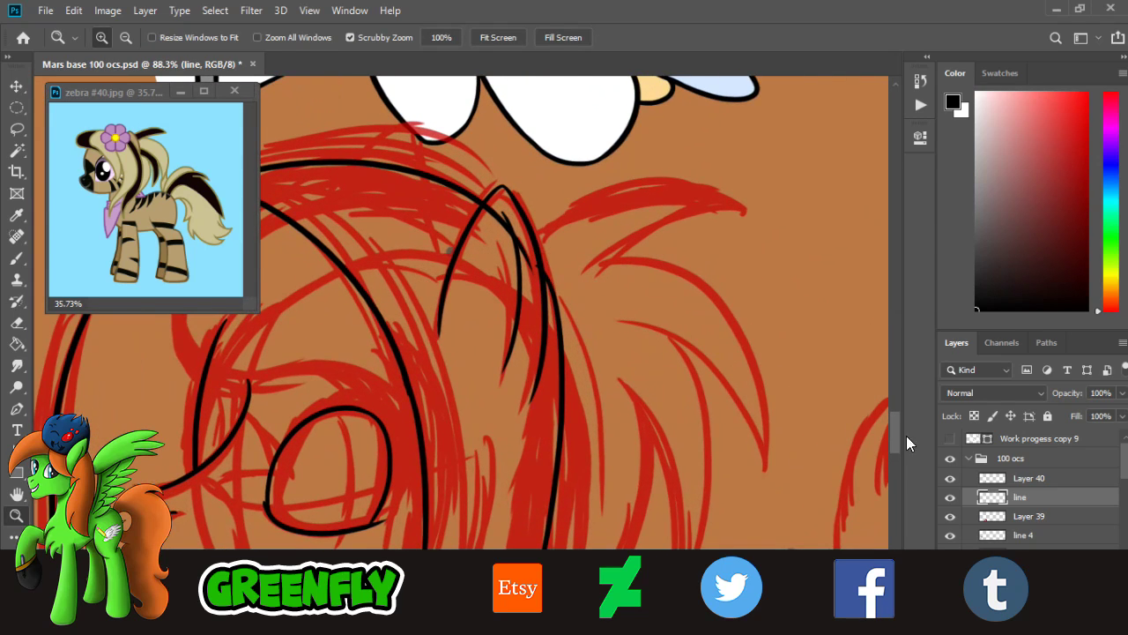
pyautogui.hotkey('alt', ']')
pyautogui.press('e')
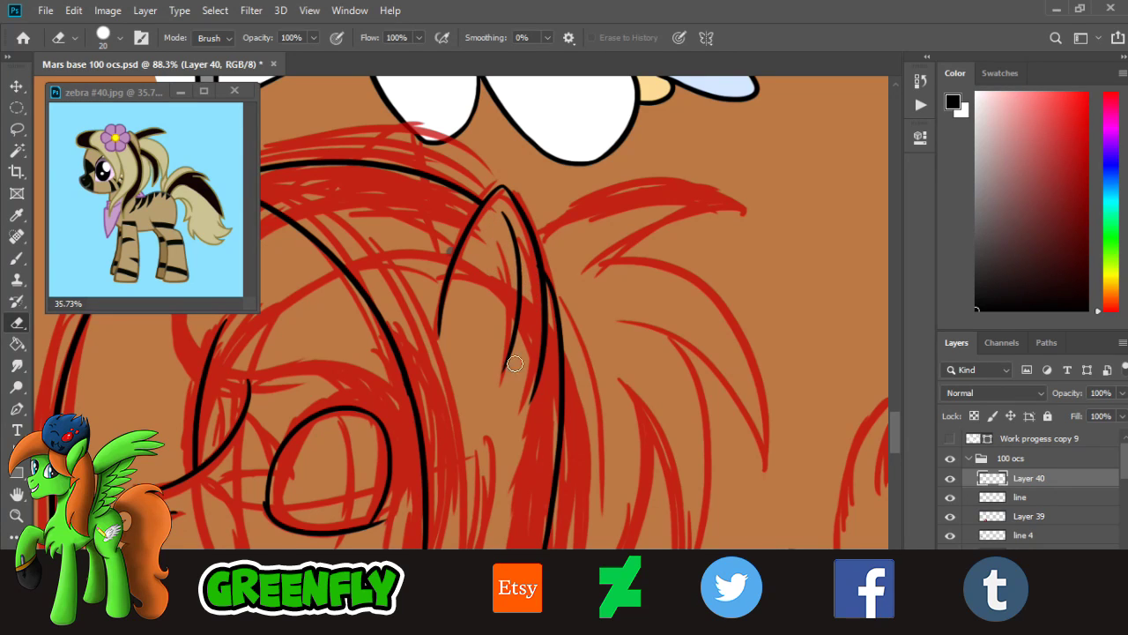
pyautogui.click(1023, 497)
pyautogui.moveTo(511, 308); pyautogui.dragTo(504, 374)
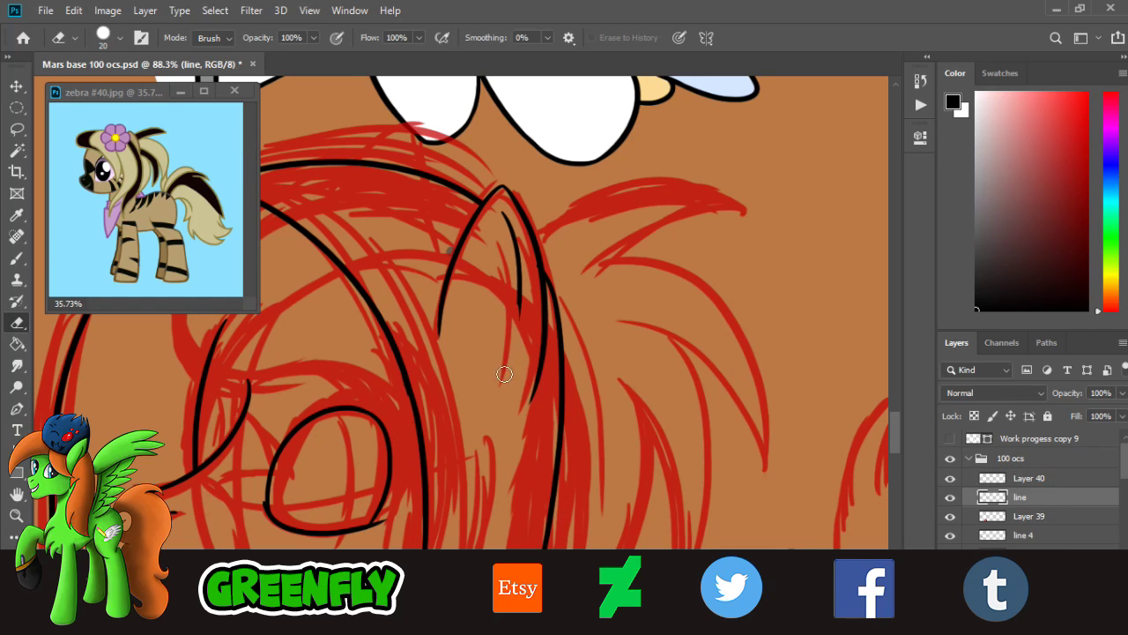
pyautogui.moveTo(503, 280); pyautogui.dragTo(506, 222)
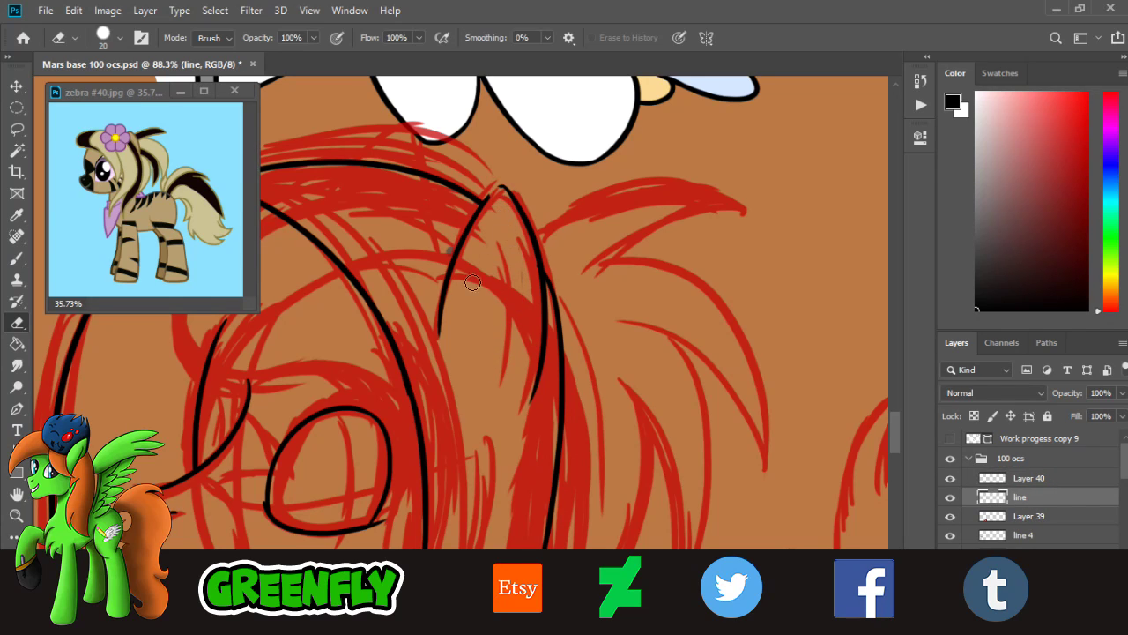
pyautogui.press('z')
pyautogui.keyDown('alt'); pyautogui.click(524, 318); pyautogui.keyUp('alt')
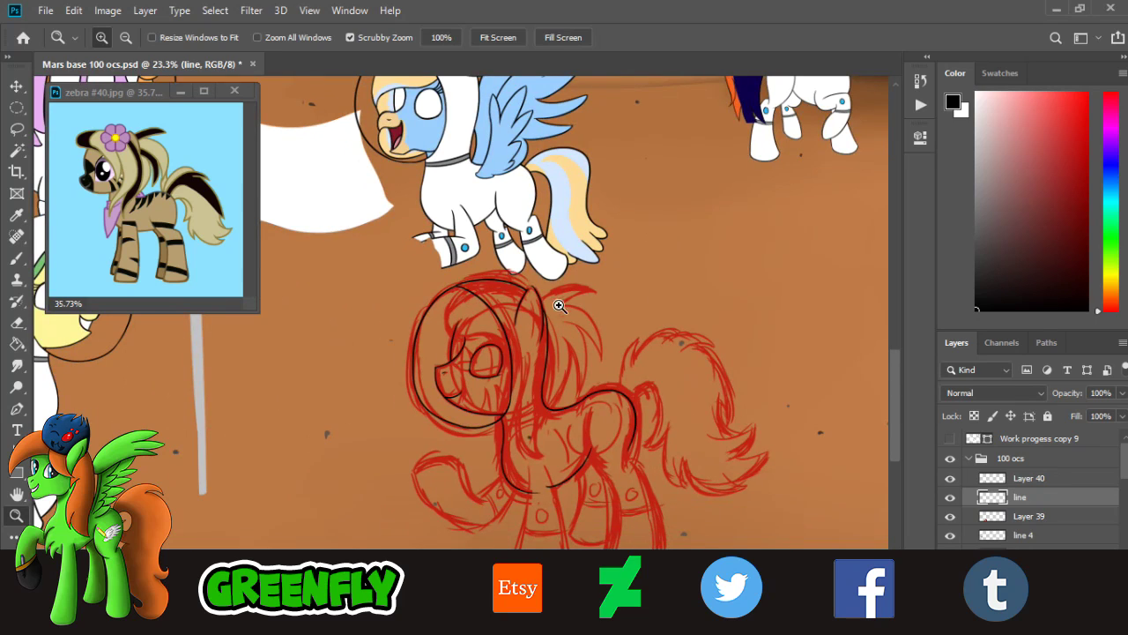
pyautogui.click(560, 305)
pyautogui.click(573, 300)
pyautogui.click(537, 362)
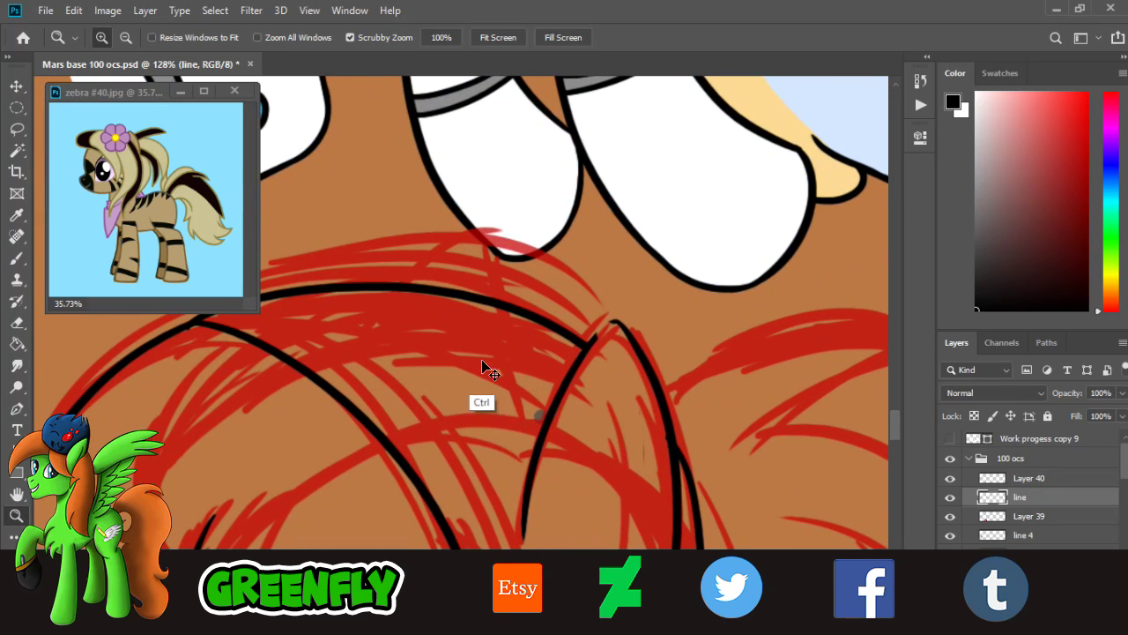
pyautogui.hotkey('ctrl', 'z')
pyautogui.moveTo(890, 425); pyautogui.dragTo(894, 429)
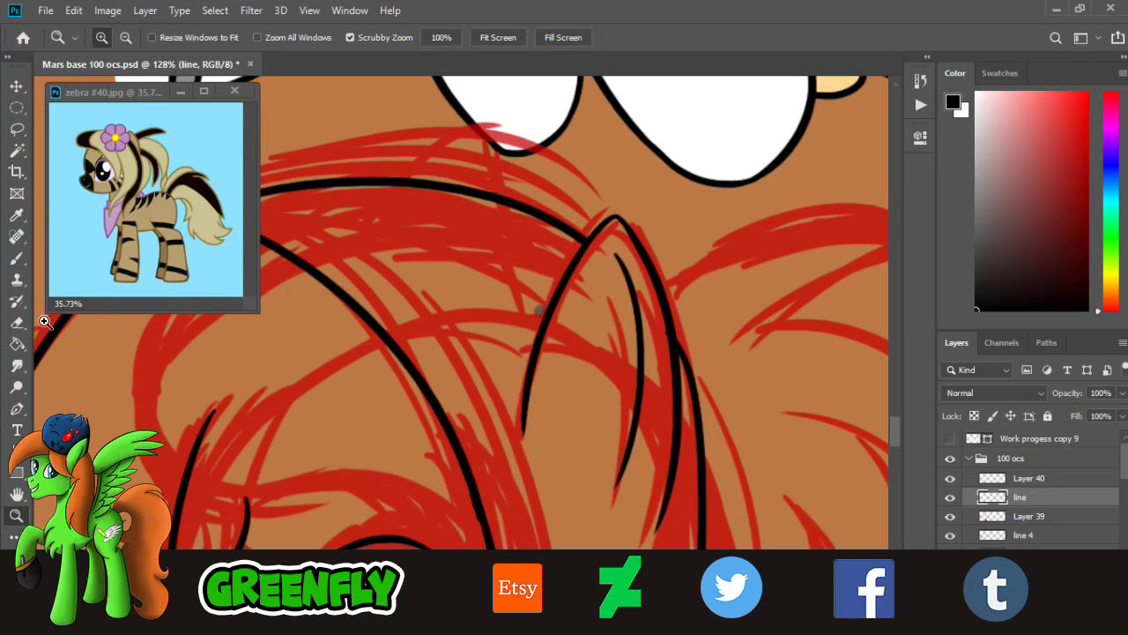
# - Erase the curved inner line of the near ear without touching its outline, and return to Layer 40
pyautogui.click(17, 321)
pyautogui.moveTo(643, 367)
pyautogui.mouseDown()
pyautogui.moveTo(643, 323)
pyautogui.moveTo(615, 252)
pyautogui.moveTo(639, 320)
pyautogui.moveTo(643, 401)
pyautogui.mouseUp()
pyautogui.click(1030, 480)
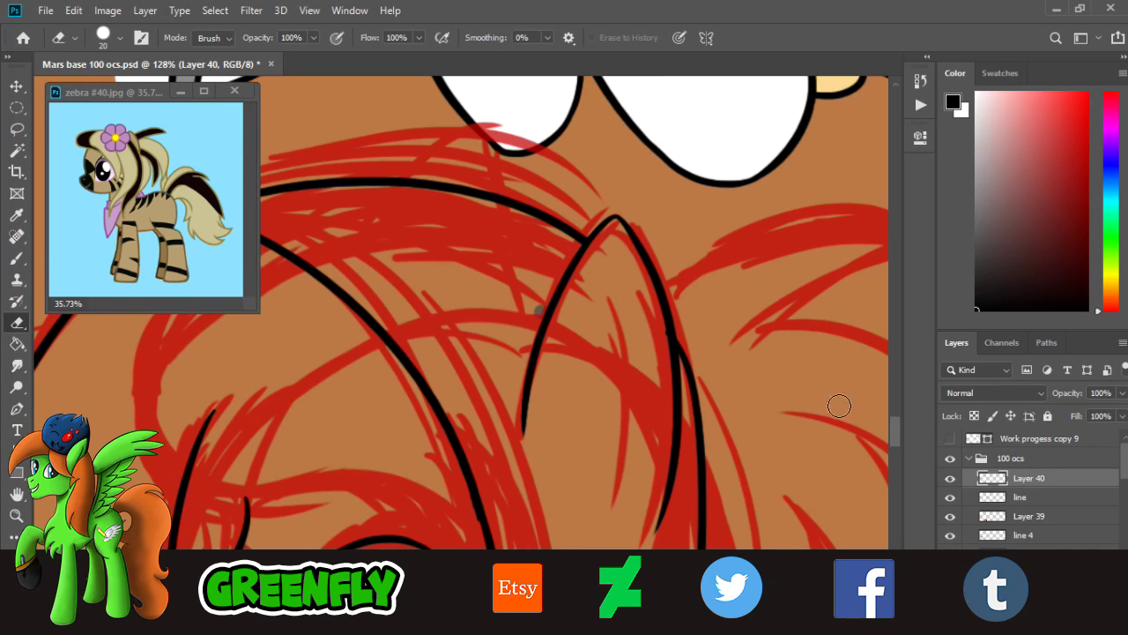
# - Ink the far ear's pointed tip above the helmet with two black strokes meeting at a peak
pyautogui.click(17, 258)
pyautogui.moveTo(383, 219)
pyautogui.mouseDown()
pyautogui.moveTo(470, 127)
pyautogui.moveTo(456, 160)
pyautogui.moveTo(499, 275)
pyautogui.mouseUp()
pyautogui.hotkey('ctrl', 'z')
pyautogui.hotkey('ctrl', 'z')
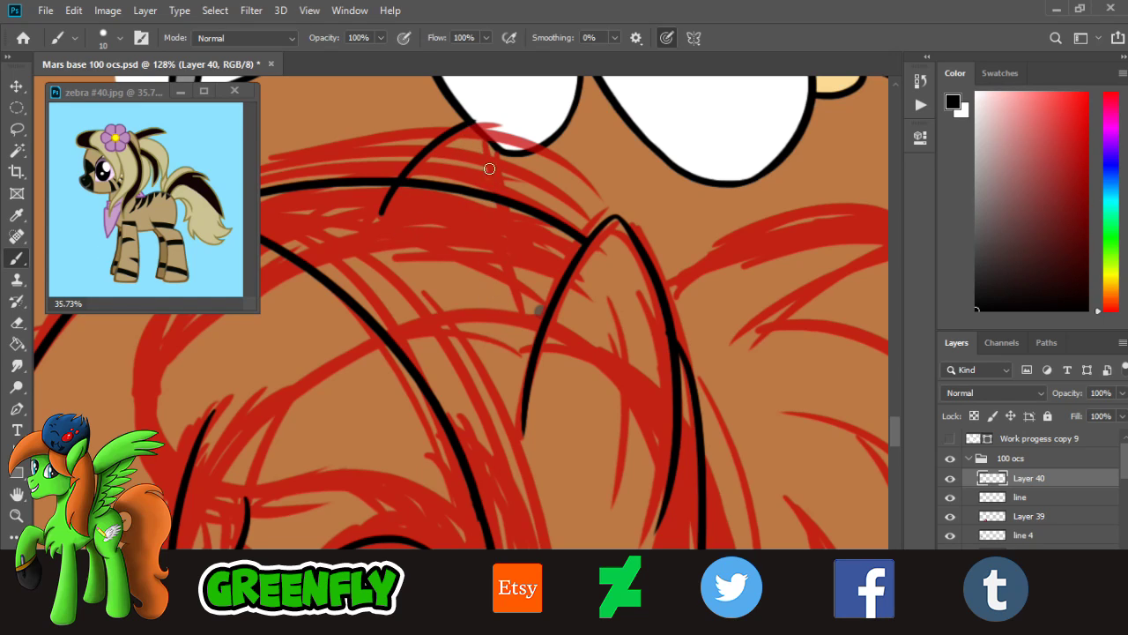
pyautogui.moveTo(473, 123)
pyautogui.mouseDown()
pyautogui.moveTo(499, 275)
pyautogui.moveTo(486, 209)
pyautogui.moveTo(499, 241)
pyautogui.mouseUp()
# - Erase the ends of the far ear's strokes that run inside the helmet, keeping the helmet outline intact
pyautogui.click(22, 325)
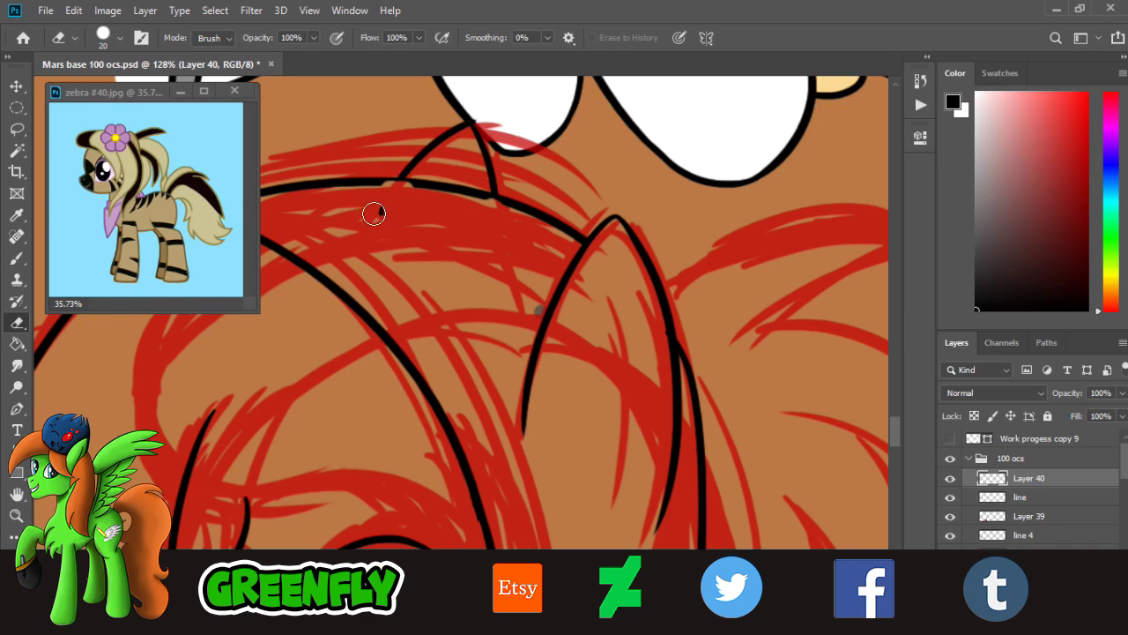
pyautogui.hotkey('ctrl', 'z')
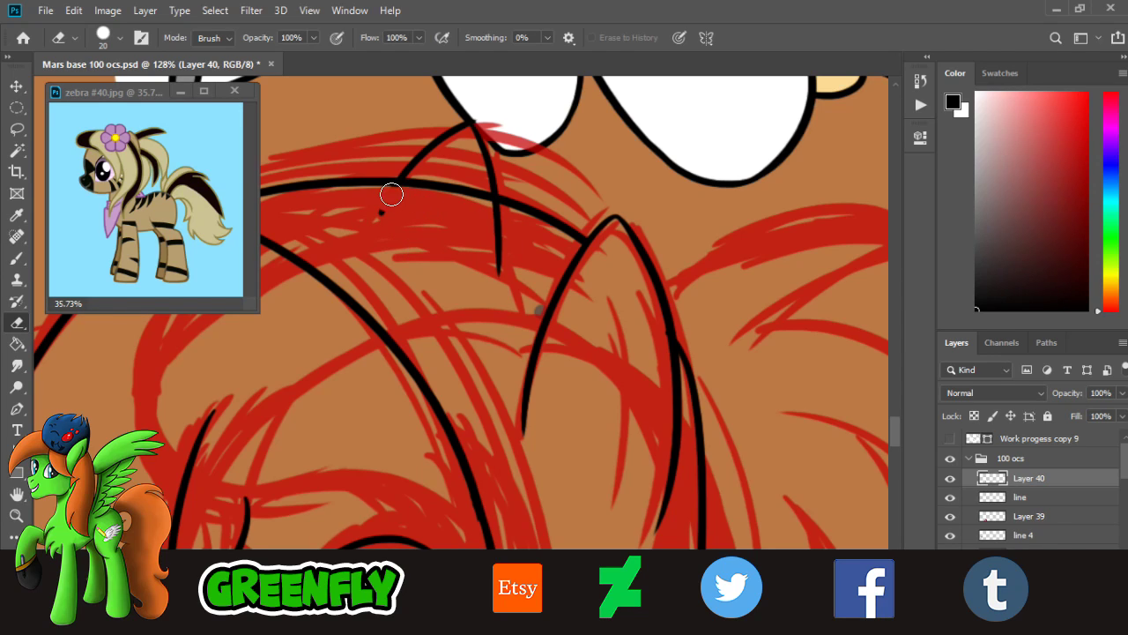
pyautogui.moveTo(392, 194); pyautogui.dragTo(370, 212)
pyautogui.moveTo(490, 215)
pyautogui.mouseDown()
pyautogui.moveTo(503, 221)
pyautogui.moveTo(497, 214)
pyautogui.moveTo(499, 271)
pyautogui.mouseUp()
pyautogui.click(16, 515)
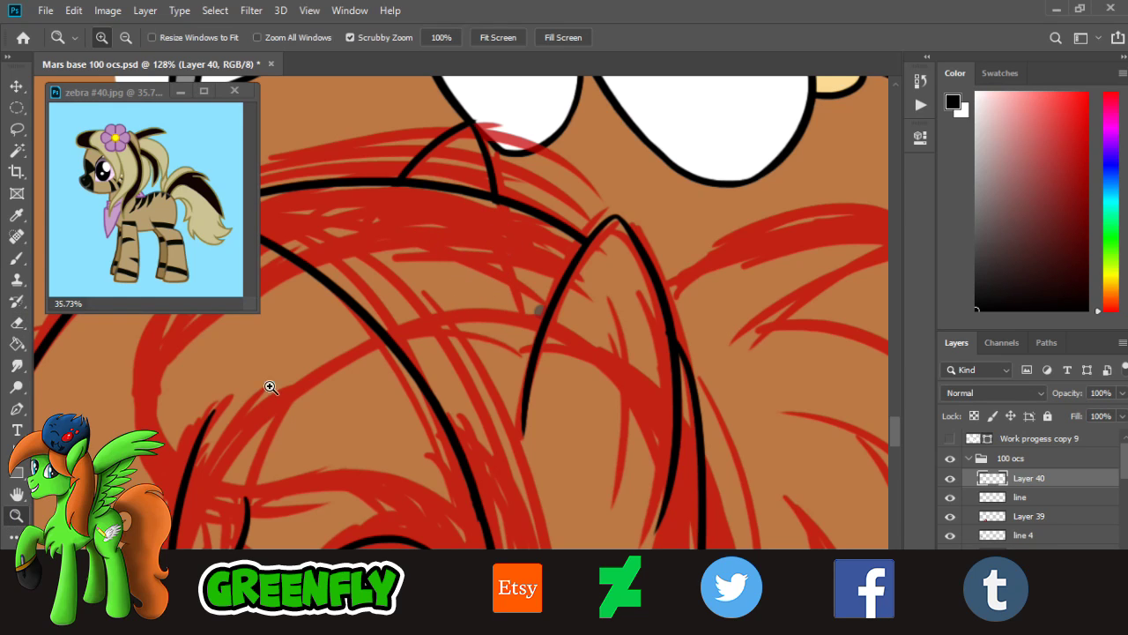
pyautogui.moveTo(590, 330); pyautogui.dragTo(423, 349)
pyautogui.moveTo(645, 430); pyautogui.dragTo(724, 451)
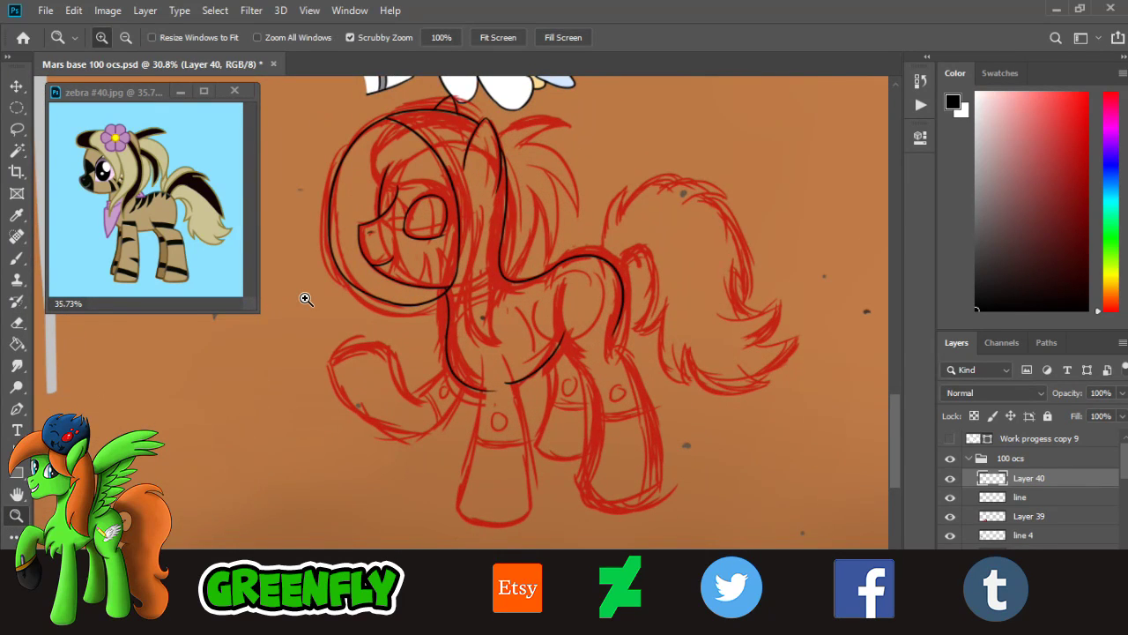
pyautogui.rightClick(1044, 479)
pyautogui.click(898, 486)
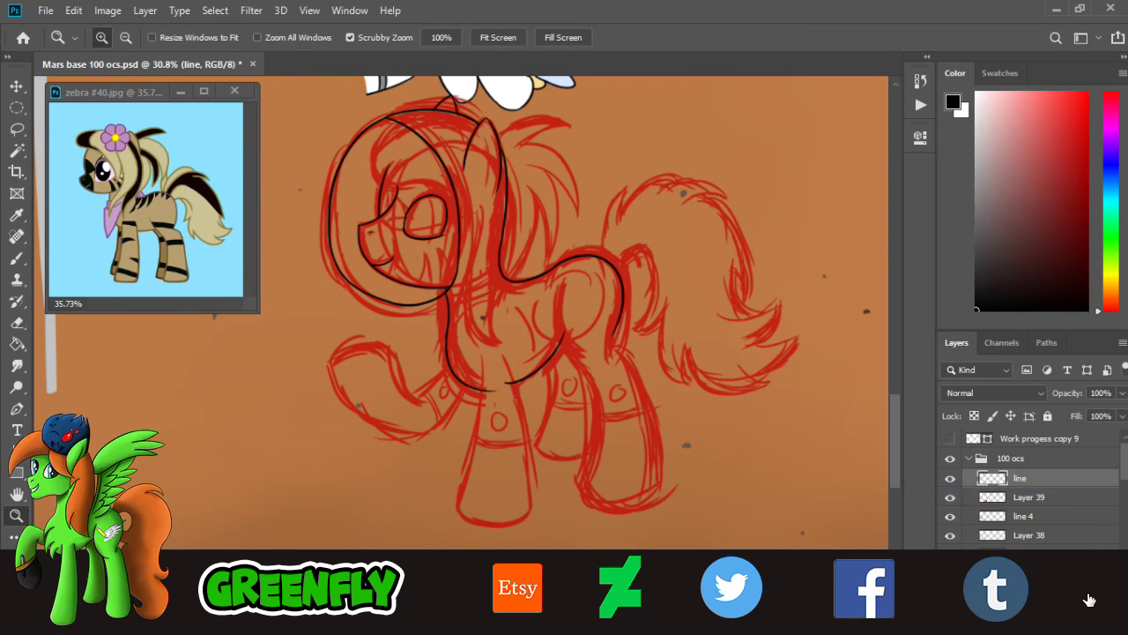
pyautogui.hotkey('ctrl', 'z')
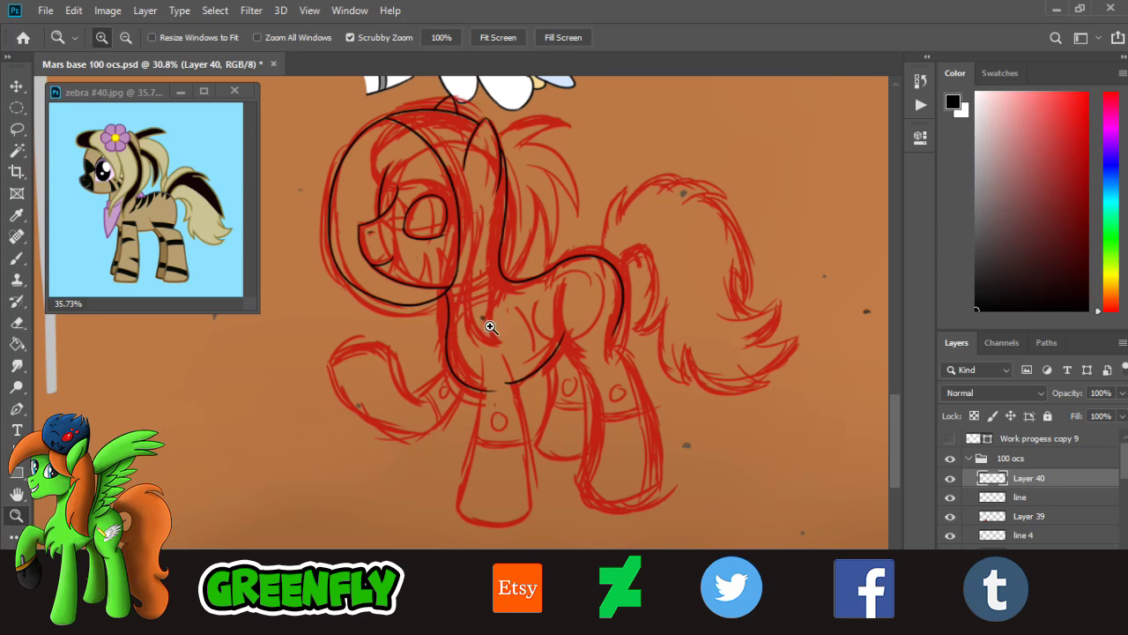
# - Ink the forelock's outer edge in black, curving from the helmet's top around the forehead to just above the eye
pyautogui.moveTo(534, 351); pyautogui.dragTo(508, 354)
pyautogui.moveTo(410, 170); pyautogui.dragTo(442, 257)
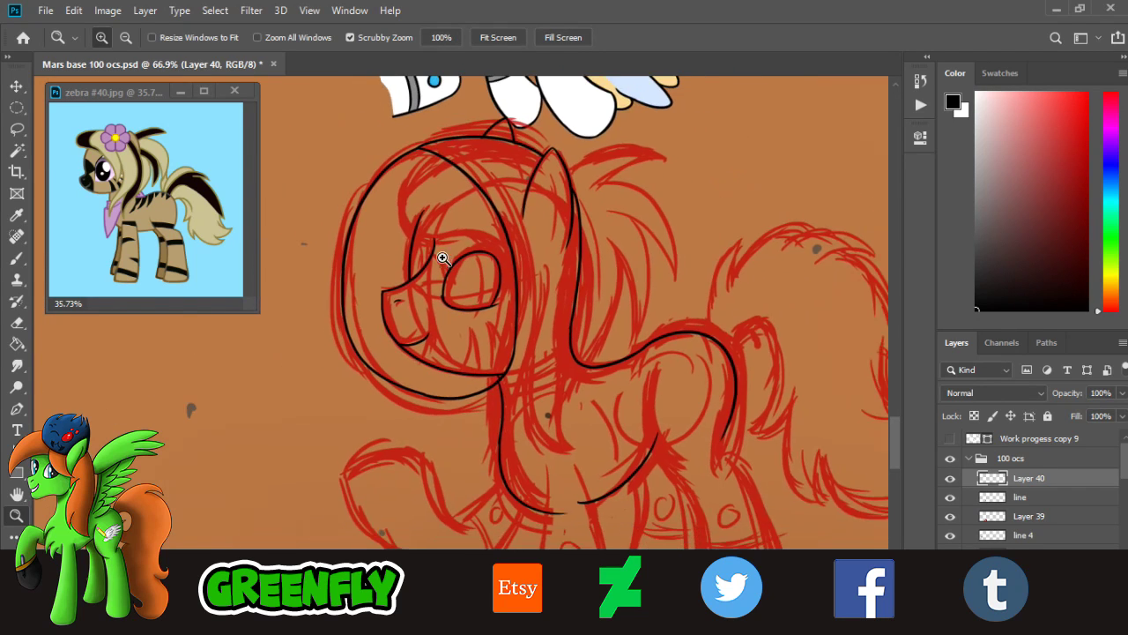
pyautogui.moveTo(448, 198); pyautogui.dragTo(490, 207)
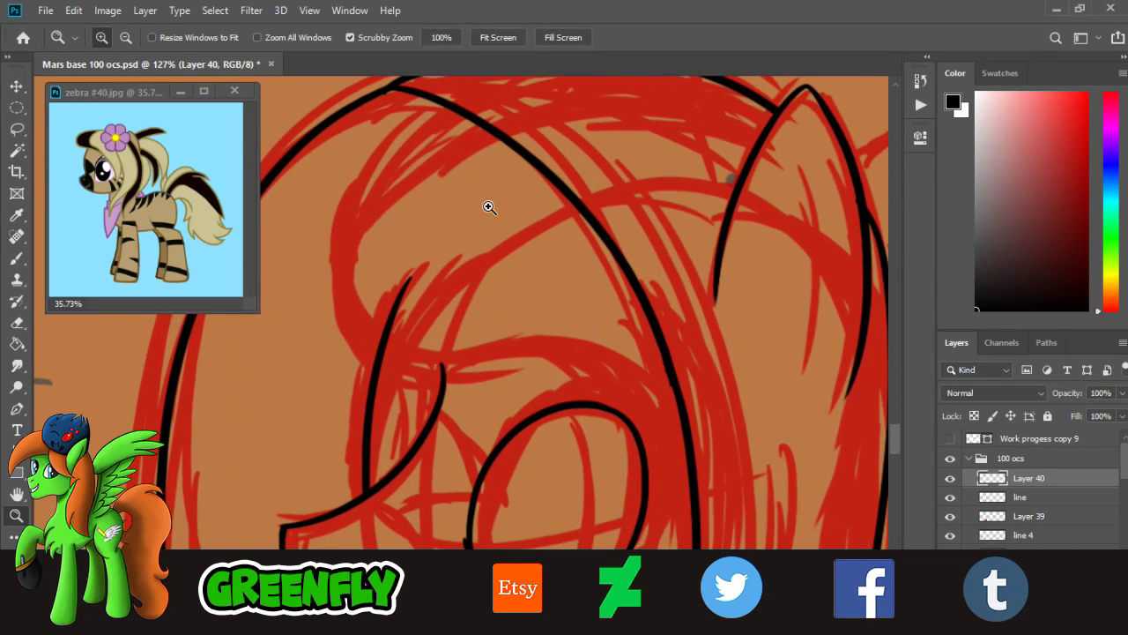
pyautogui.click(16, 258)
pyautogui.moveTo(483, 103); pyautogui.dragTo(379, 362)
pyautogui.hotkey('ctrl', 'z')
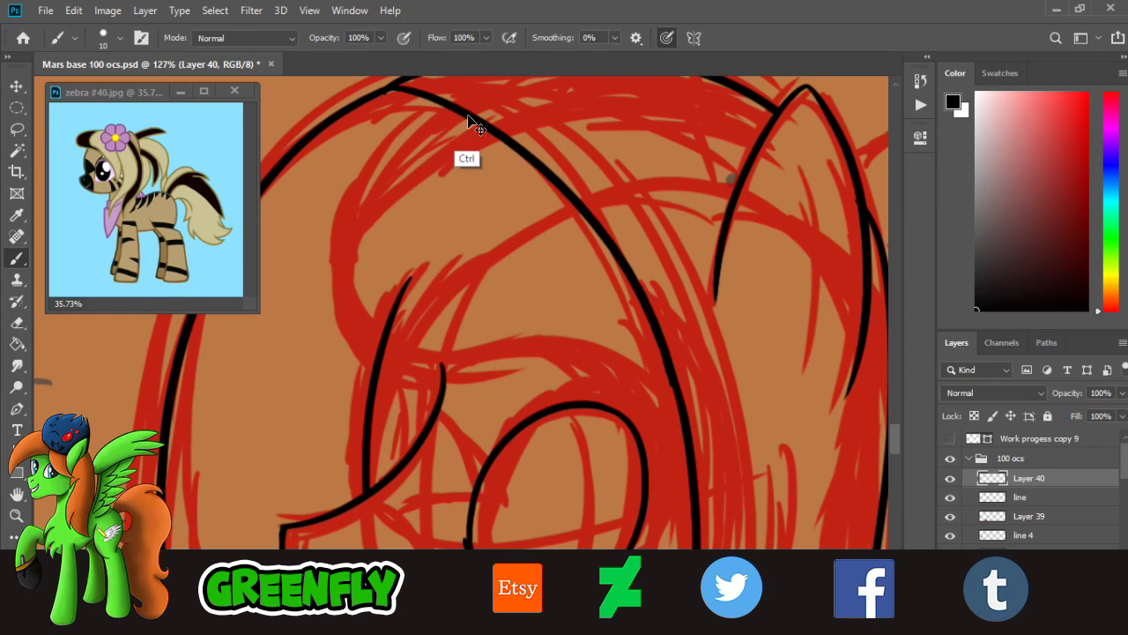
pyautogui.hotkey('ctrl', 'z')
pyautogui.hotkey('ctrl', 'z')
pyautogui.moveTo(471, 99)
pyautogui.mouseDown()
pyautogui.moveTo(409, 119)
pyautogui.moveTo(507, 381)
pyautogui.mouseUp()
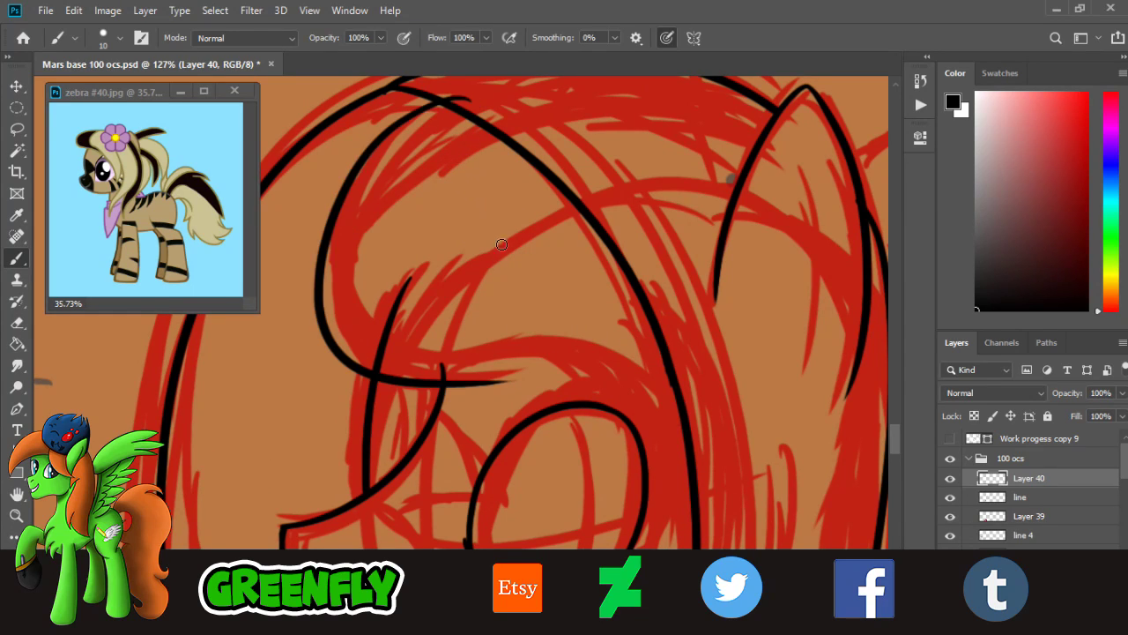
pyautogui.hotkey('ctrl', 'z')
pyautogui.moveTo(466, 91); pyautogui.dragTo(520, 374)
pyautogui.hotkey('ctrl', 'z')
pyautogui.moveTo(485, 92); pyautogui.dragTo(554, 378)
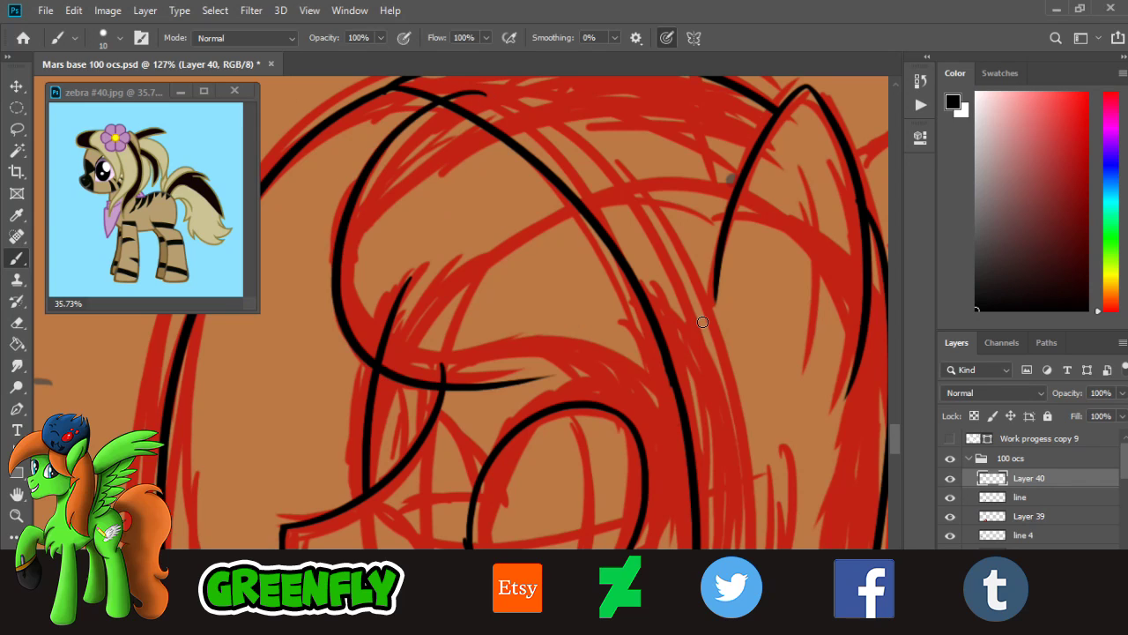
# - Trim the tapered tip of the forelock line above the eye
pyautogui.press('z')
pyautogui.moveTo(598, 488); pyautogui.dragTo(636, 485)
pyautogui.moveTo(896, 439); pyautogui.dragTo(895, 449)
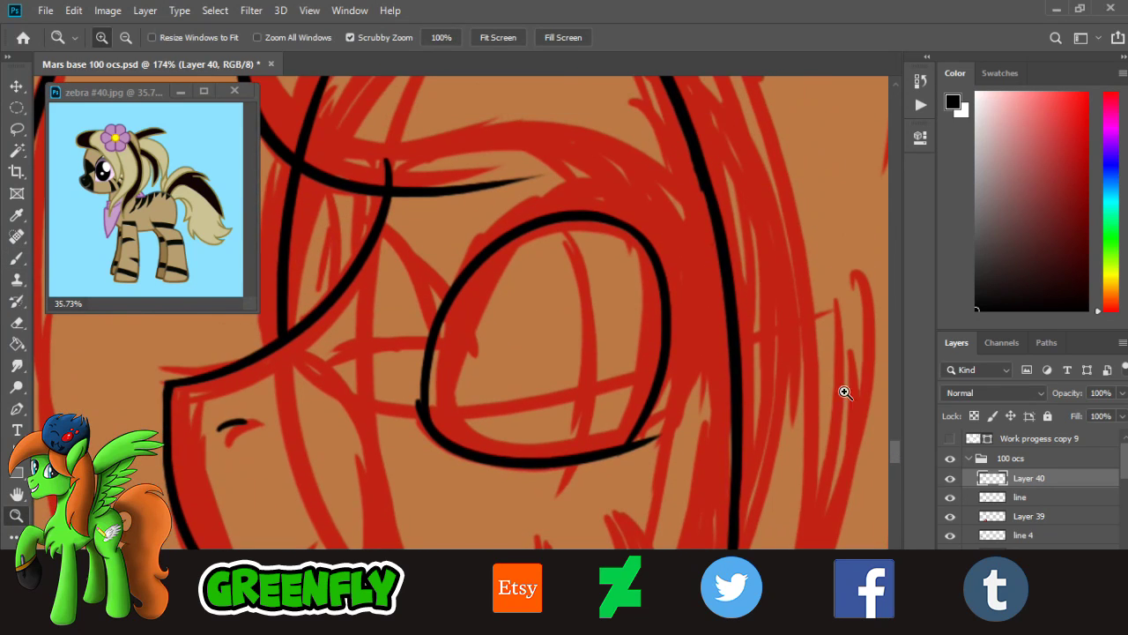
pyautogui.press('e')
pyautogui.moveTo(480, 179)
pyautogui.mouseDown()
pyautogui.moveTo(532, 172)
pyautogui.moveTo(504, 138)
pyautogui.moveTo(544, 151)
pyautogui.moveTo(532, 161)
pyautogui.moveTo(723, 511)
pyautogui.mouseUp()
pyautogui.press('b')
pyautogui.hotkey('ctrl', 'z')
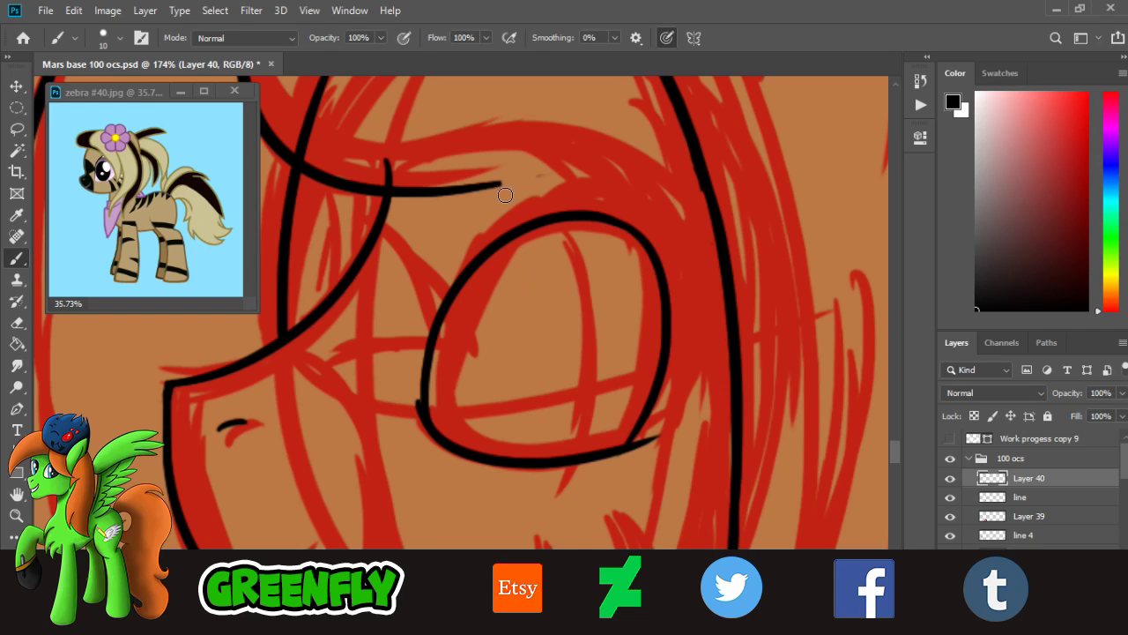
# - Ink a hair strand's edge in black from the trimmed forelock tip across the eye and down the cheek
pyautogui.moveTo(489, 183); pyautogui.dragTo(723, 513)
pyautogui.hotkey('ctrl', 'z')
pyautogui.moveTo(488, 181); pyautogui.dragTo(725, 539)
pyautogui.hotkey('ctrl', 'z')
pyautogui.moveTo(487, 181); pyautogui.dragTo(657, 586)
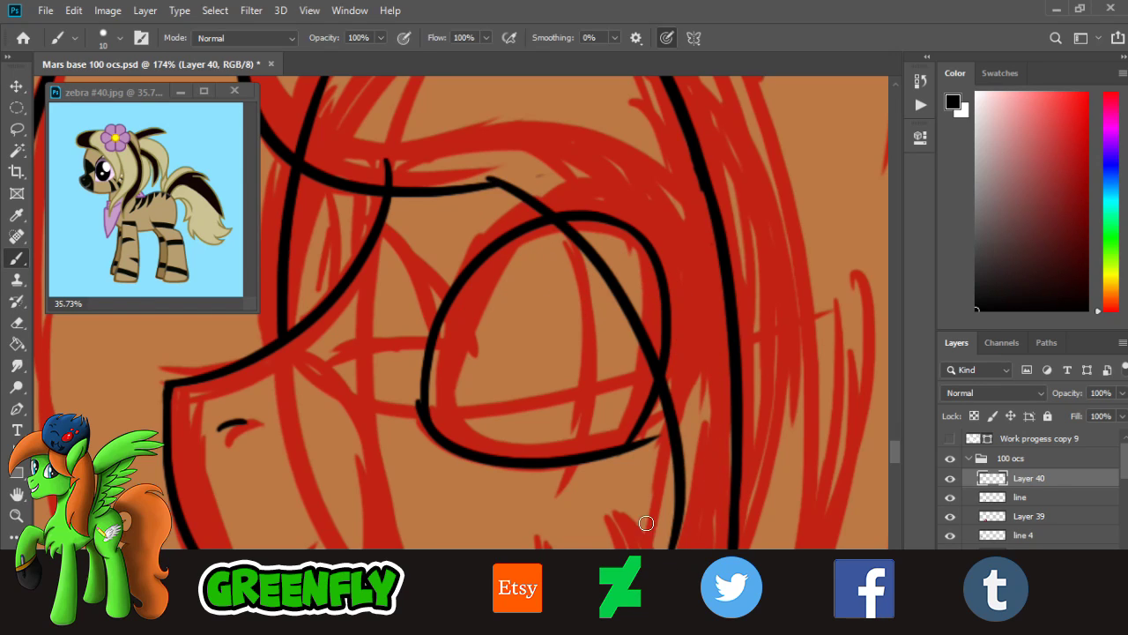
# - Ink the strand's other edge in black from its pointed tip on the cheek up to the helmet rim
pyautogui.scroll(-3, 892, 449)
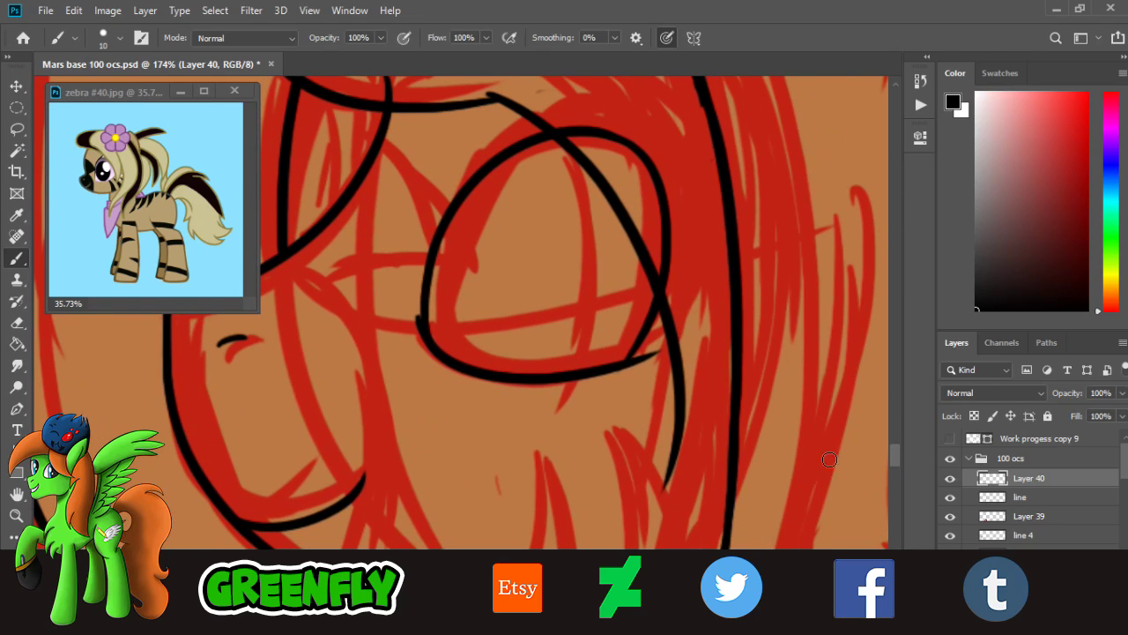
pyautogui.moveTo(669, 491)
pyautogui.mouseDown()
pyautogui.moveTo(766, 190)
pyautogui.moveTo(669, 483)
pyautogui.mouseUp()
pyautogui.hotkey('ctrl', 'z')
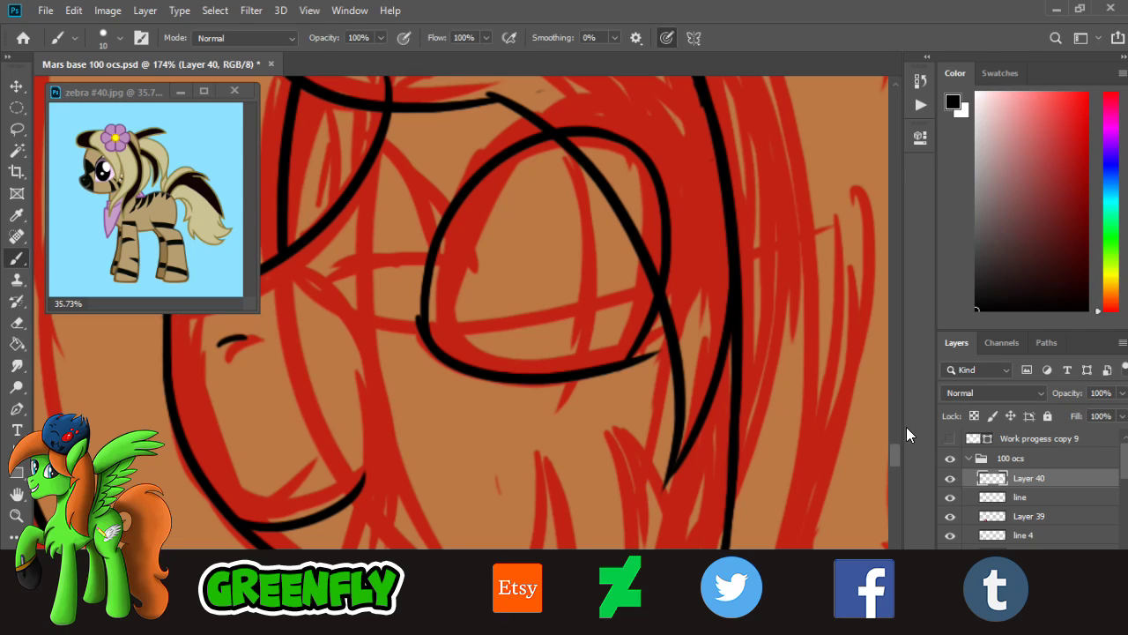
# - Erase the part of the black eye outline that overlaps the hair strand on the line layer
pyautogui.scroll(8, 894, 444)
pyautogui.click(984, 495)
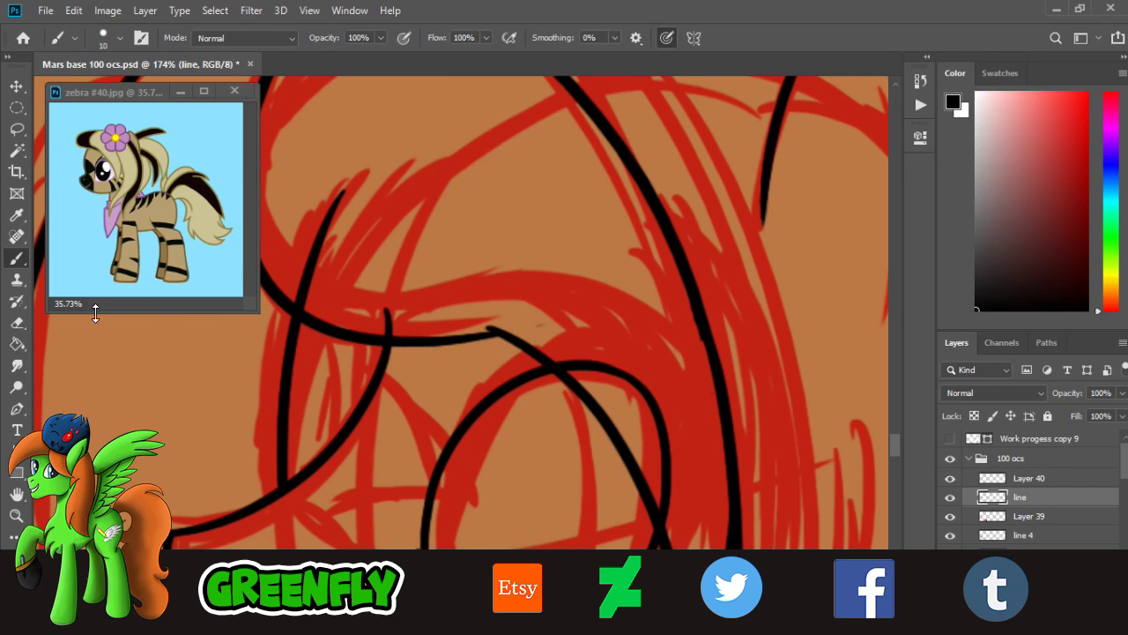
pyautogui.click(17, 322)
pyautogui.moveTo(665, 513)
pyautogui.mouseDown()
pyautogui.moveTo(655, 441)
pyautogui.moveTo(673, 480)
pyautogui.moveTo(577, 373)
pyautogui.mouseUp()
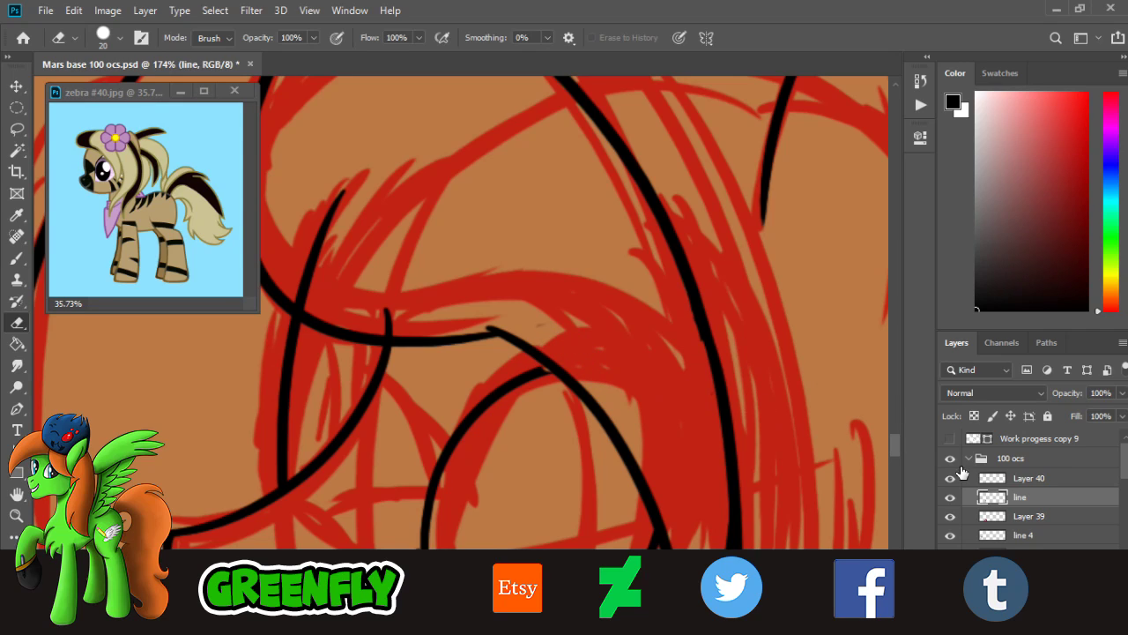
# - Trim the forelock's corner on Layer 40 and erase the face line ends sticking out above the forelock on the line layer
pyautogui.click(1003, 478)
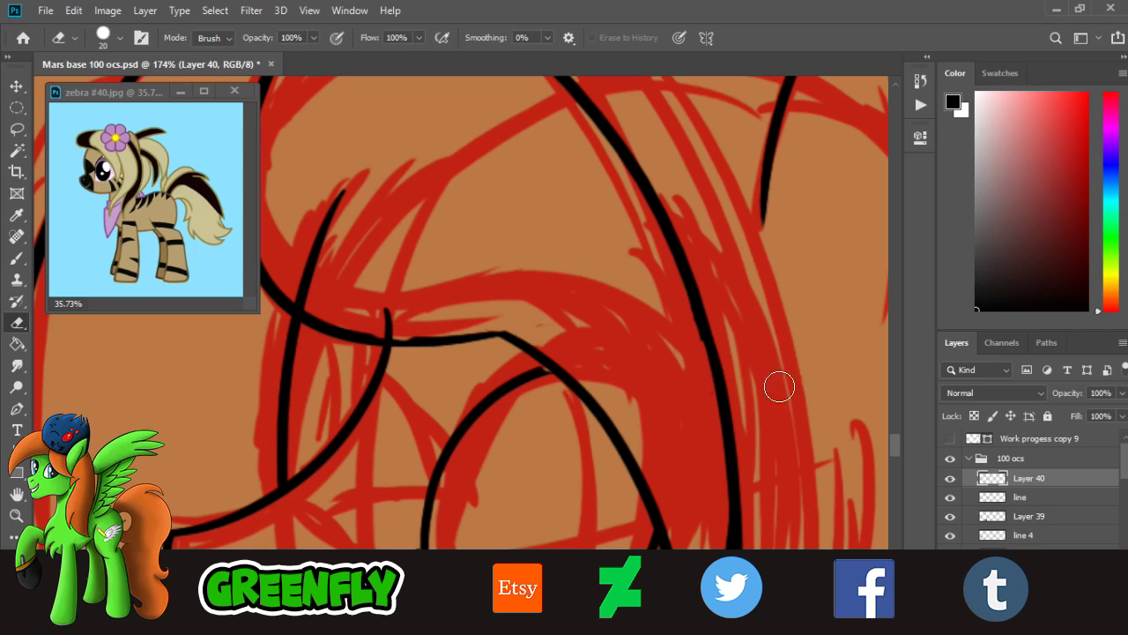
pyautogui.click(1027, 498)
pyautogui.moveTo(395, 297)
pyautogui.mouseDown()
pyautogui.moveTo(376, 327)
pyautogui.moveTo(302, 310)
pyautogui.moveTo(322, 221)
pyautogui.moveTo(353, 167)
pyautogui.mouseUp()
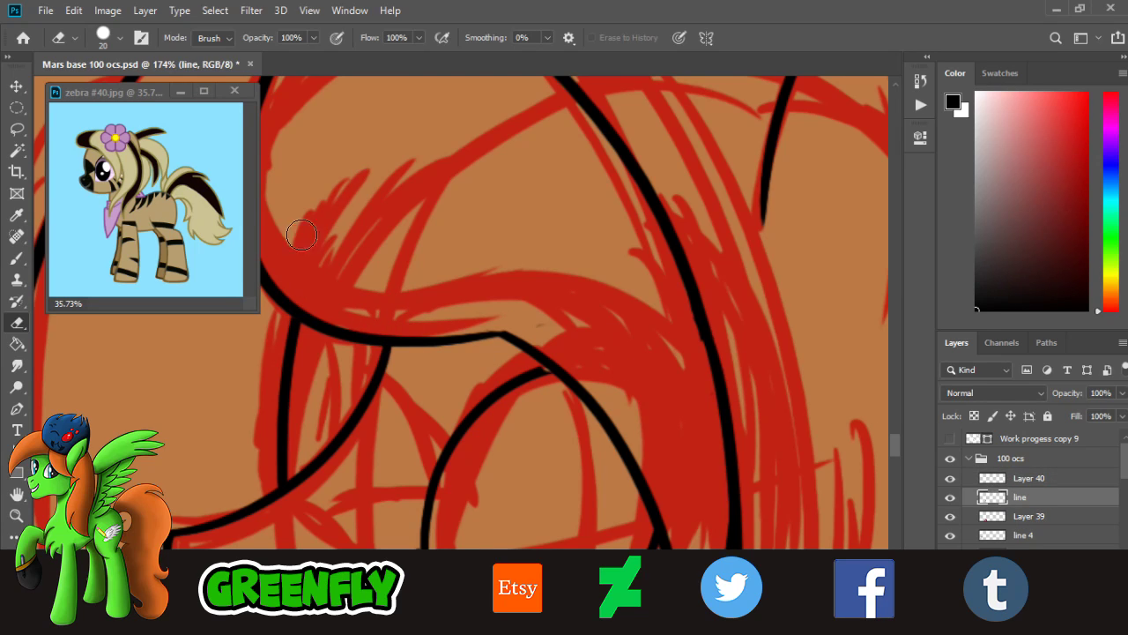
pyautogui.click(17, 257)
pyautogui.click(17, 516)
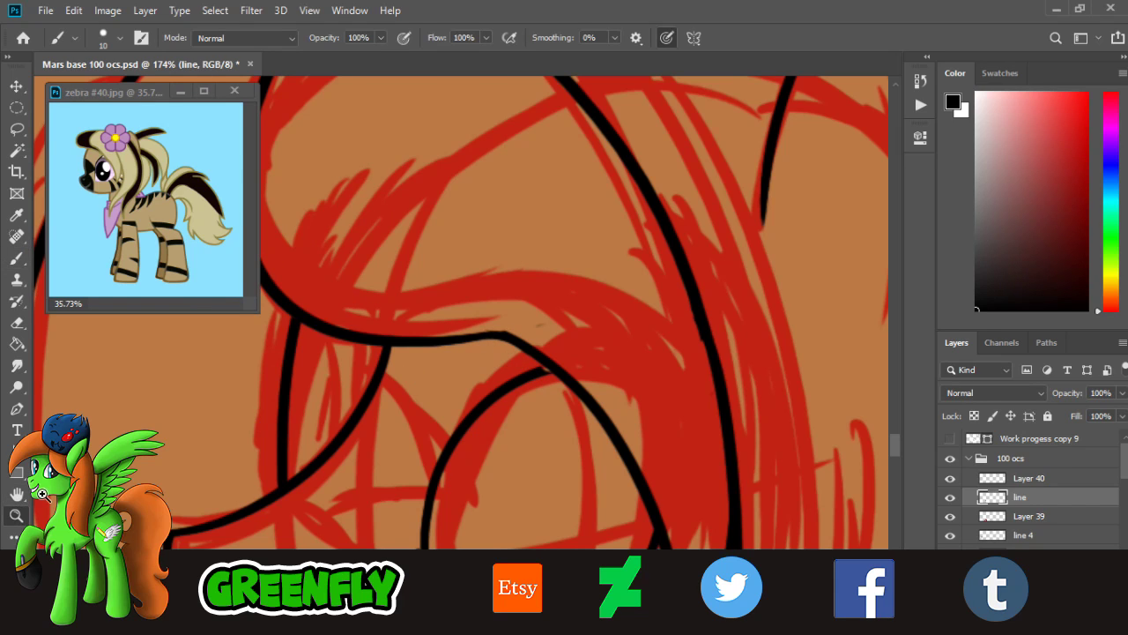
pyautogui.moveTo(566, 351); pyautogui.dragTo(428, 315)
pyautogui.moveTo(573, 388); pyautogui.dragTo(727, 432)
pyautogui.click(16, 257)
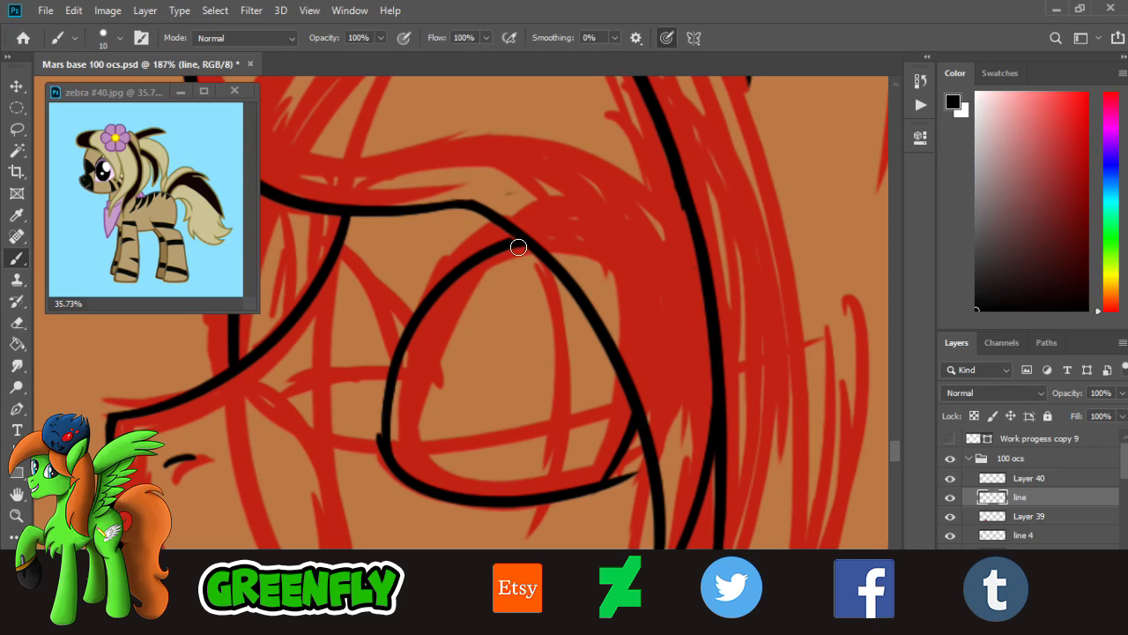
# - Erase the forelock line's end that overshoots the helmet opening's rim on Layer 40
pyautogui.click(17, 515)
pyautogui.moveTo(513, 342); pyautogui.dragTo(344, 323)
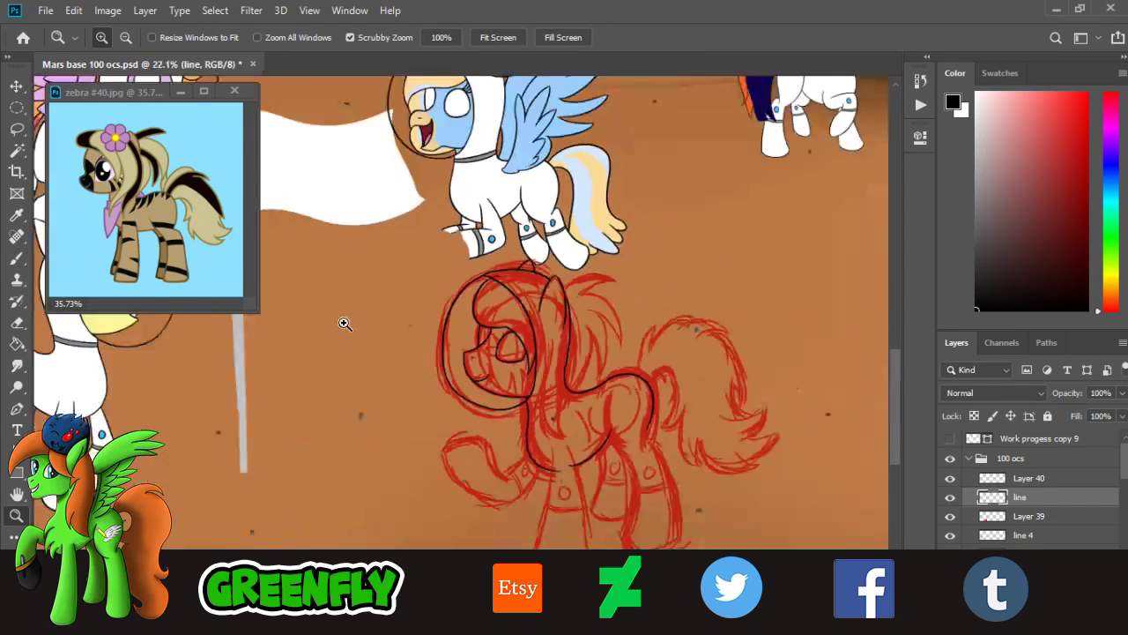
pyautogui.moveTo(564, 355); pyautogui.dragTo(596, 376)
pyautogui.moveTo(532, 347); pyautogui.dragTo(562, 365)
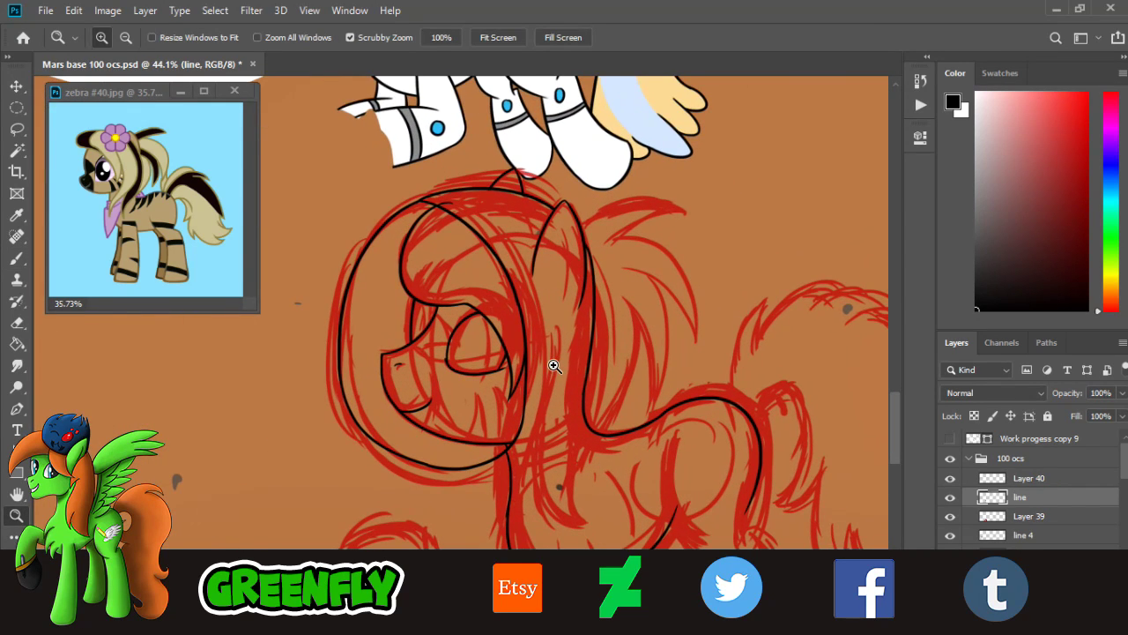
pyautogui.moveTo(485, 213); pyautogui.dragTo(577, 255)
pyautogui.click(17, 322)
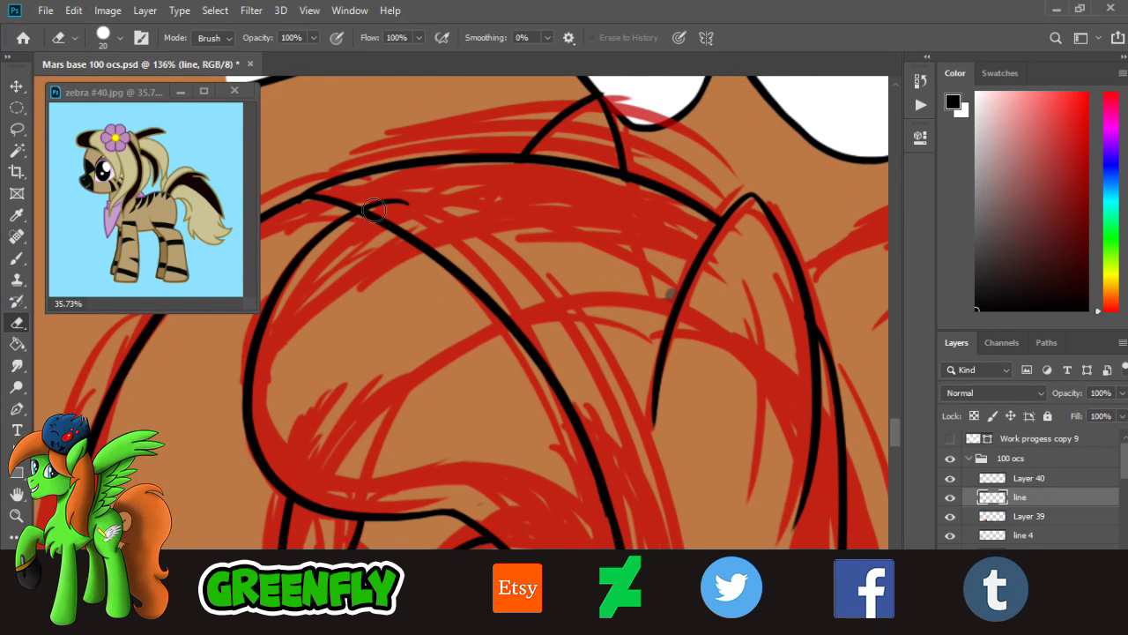
pyautogui.click(1014, 459)
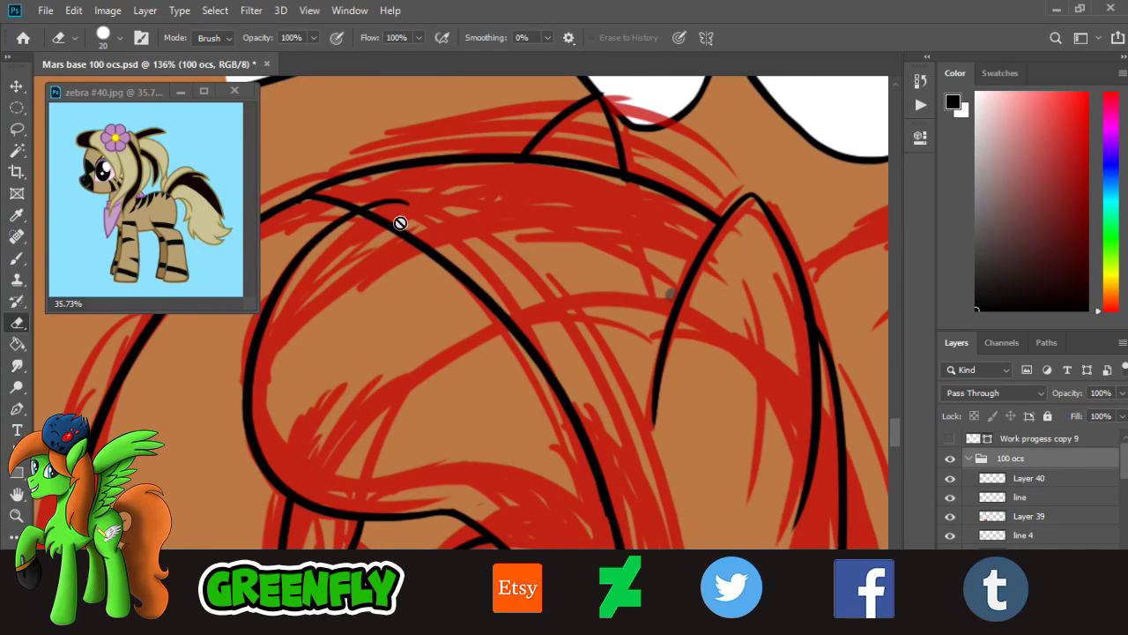
pyautogui.click(1011, 477)
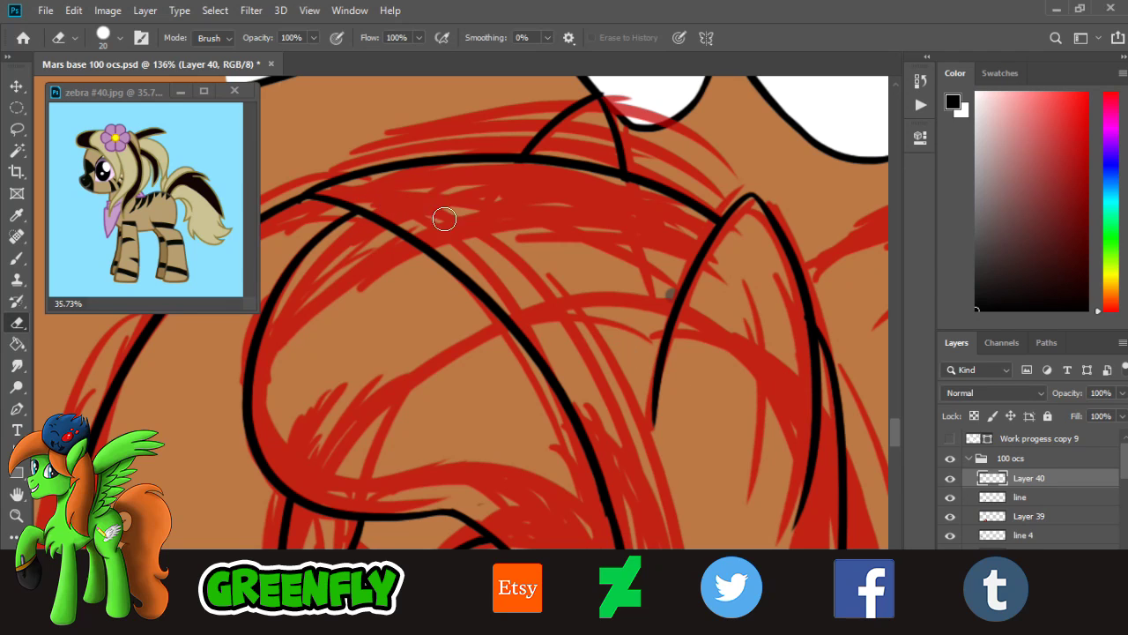
# - Try merging Layer 40 down into the line layer
pyautogui.press('z')
pyautogui.moveTo(418, 335); pyautogui.dragTo(373, 295)
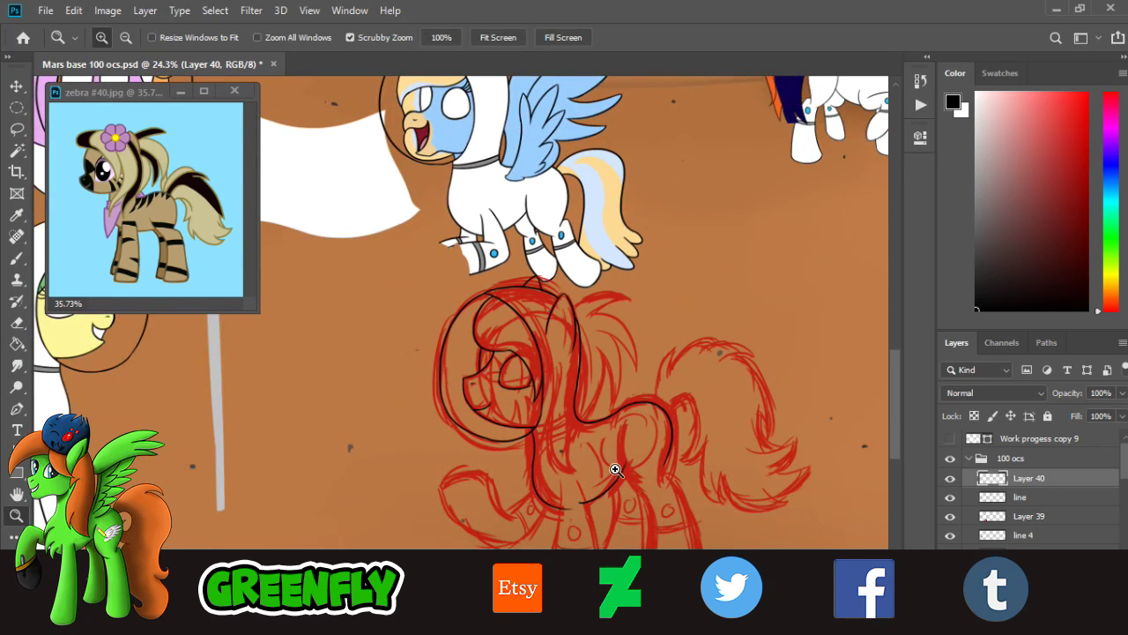
pyautogui.moveTo(609, 465); pyautogui.dragTo(879, 353)
pyautogui.moveTo(897, 396); pyautogui.dragTo(900, 421)
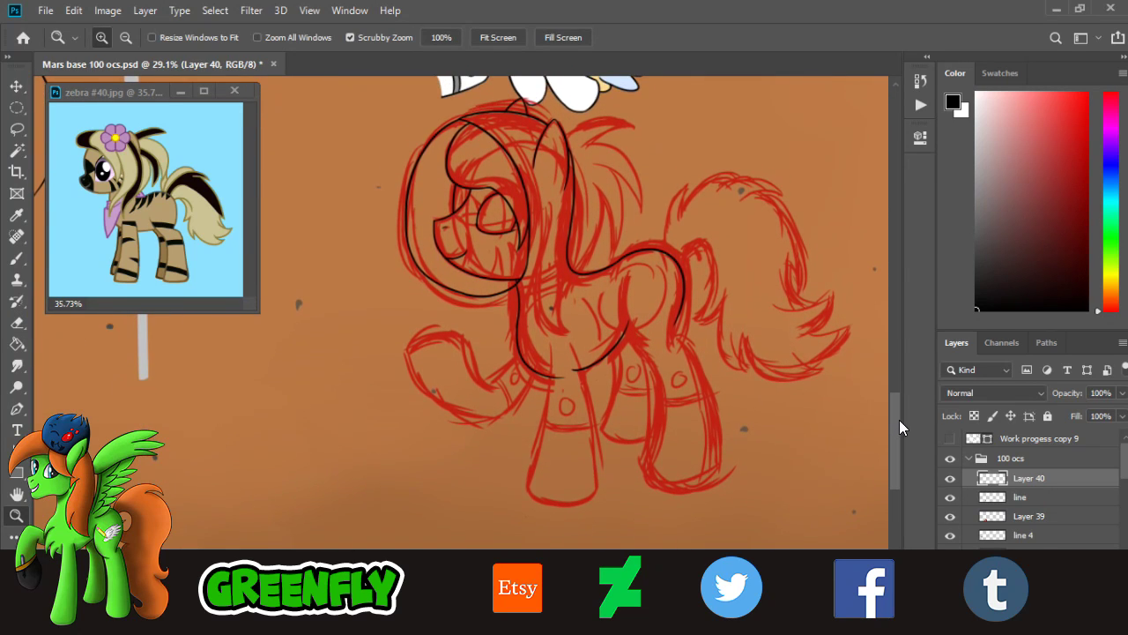
pyautogui.click(712, 401)
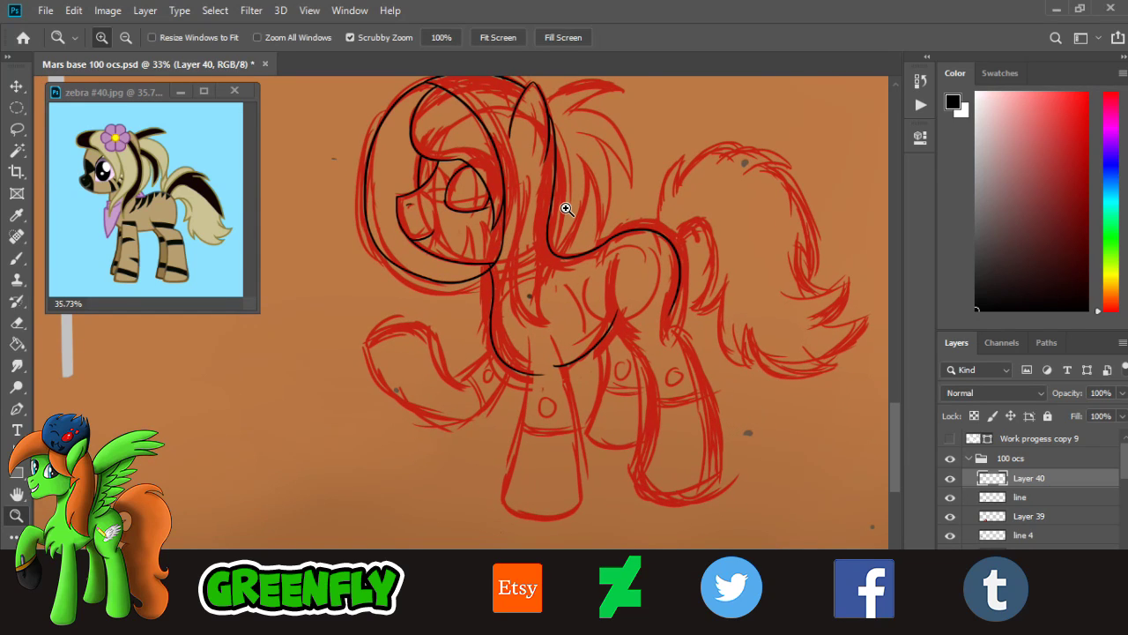
pyautogui.rightClick(1036, 483)
pyautogui.click(849, 489)
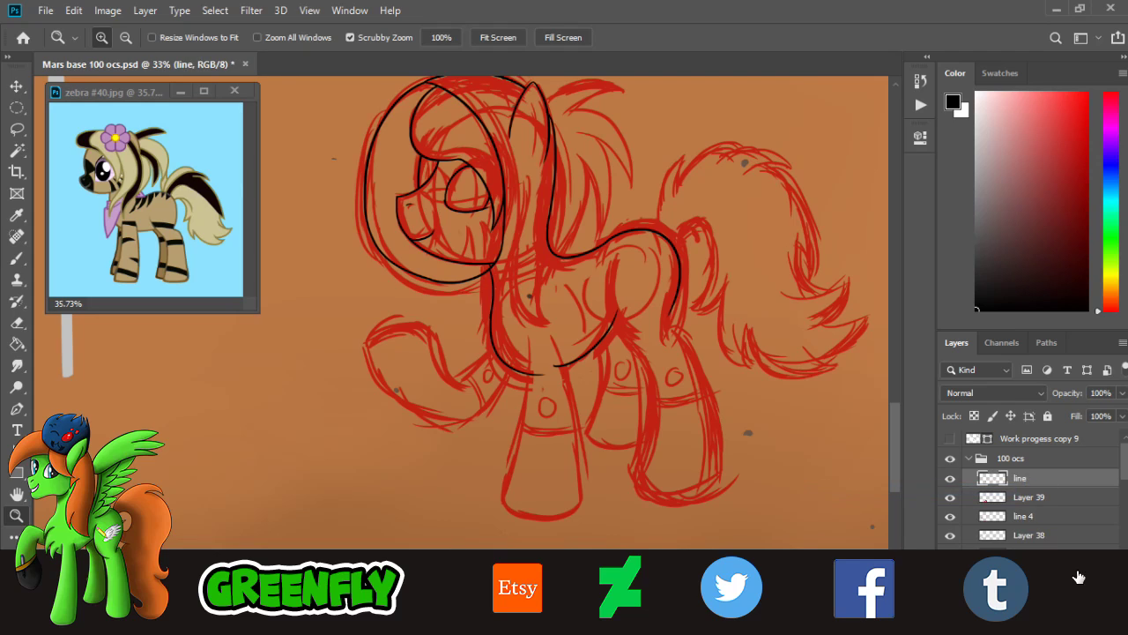
pyautogui.hotkey('ctrl', 'z')
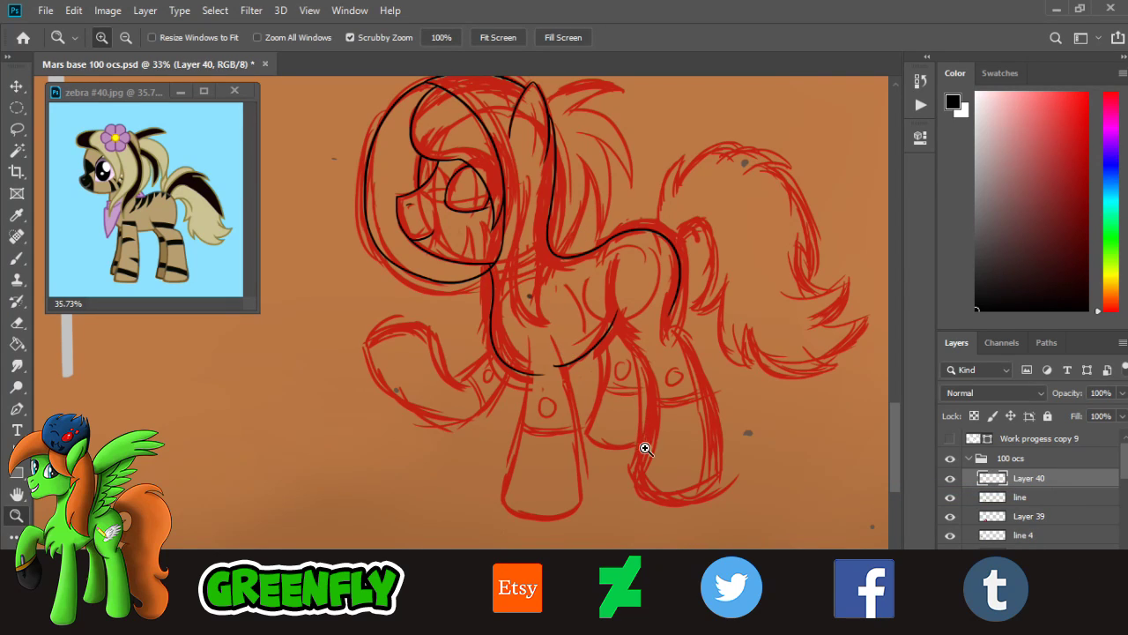
# - Extend the rump line in black on Layer 40, curving it down the back of the near hind leg to the hock
pyautogui.click(741, 374)
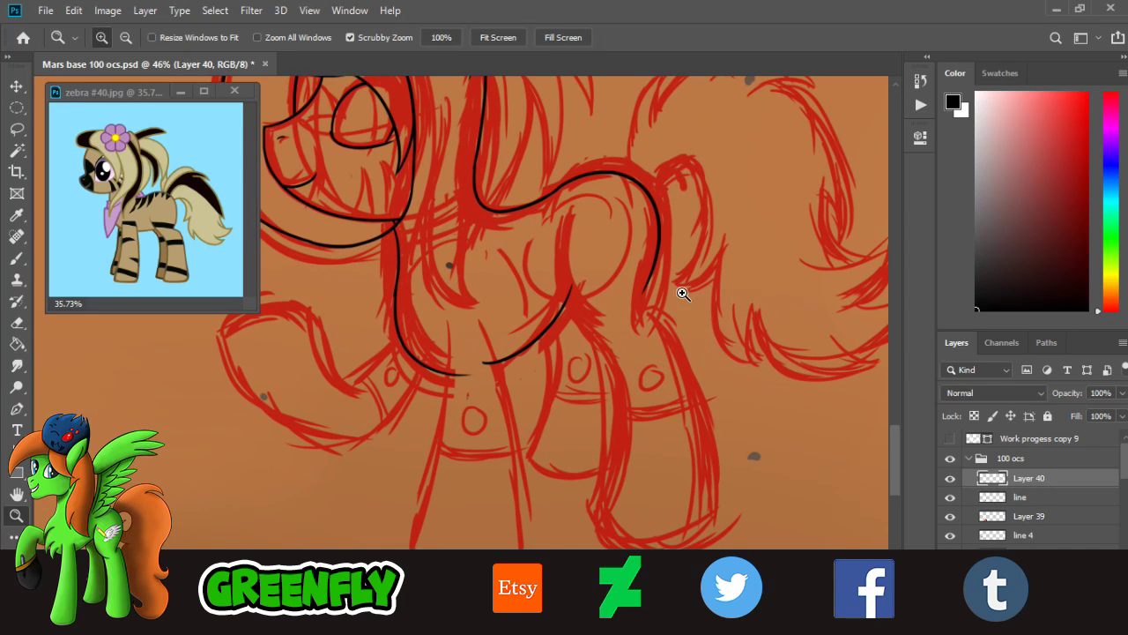
pyautogui.moveTo(683, 293); pyautogui.dragTo(490, 313)
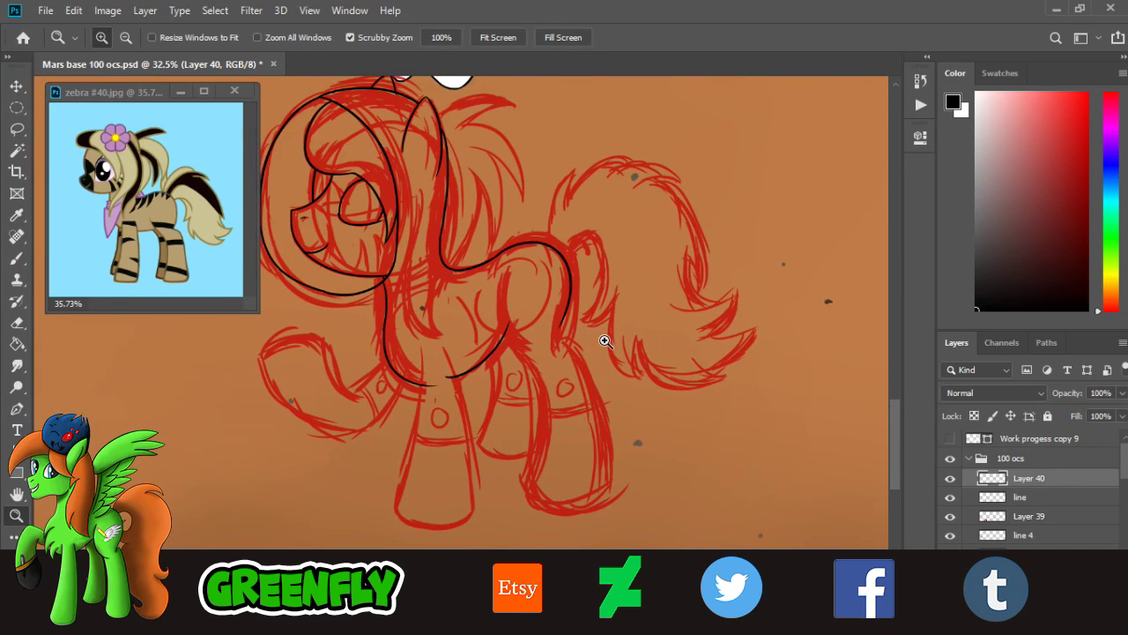
pyautogui.moveTo(603, 339)
pyautogui.mouseDown()
pyautogui.moveTo(631, 351)
pyautogui.moveTo(608, 336)
pyautogui.mouseUp()
pyautogui.moveTo(559, 296); pyautogui.dragTo(637, 336)
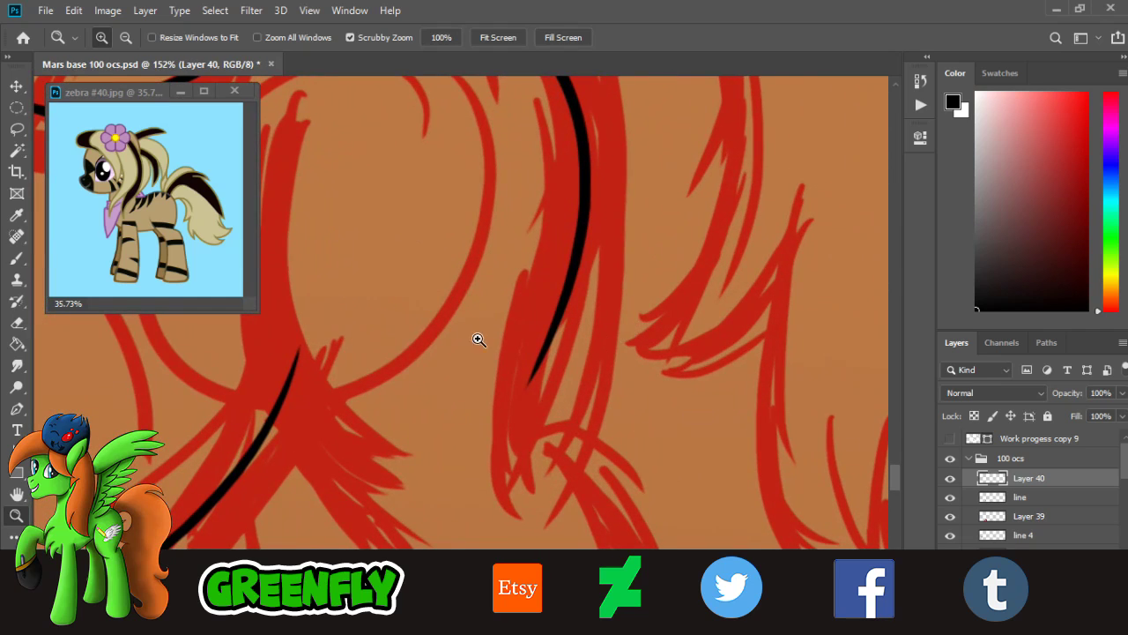
pyautogui.click(17, 259)
pyautogui.moveTo(565, 302); pyautogui.dragTo(528, 454)
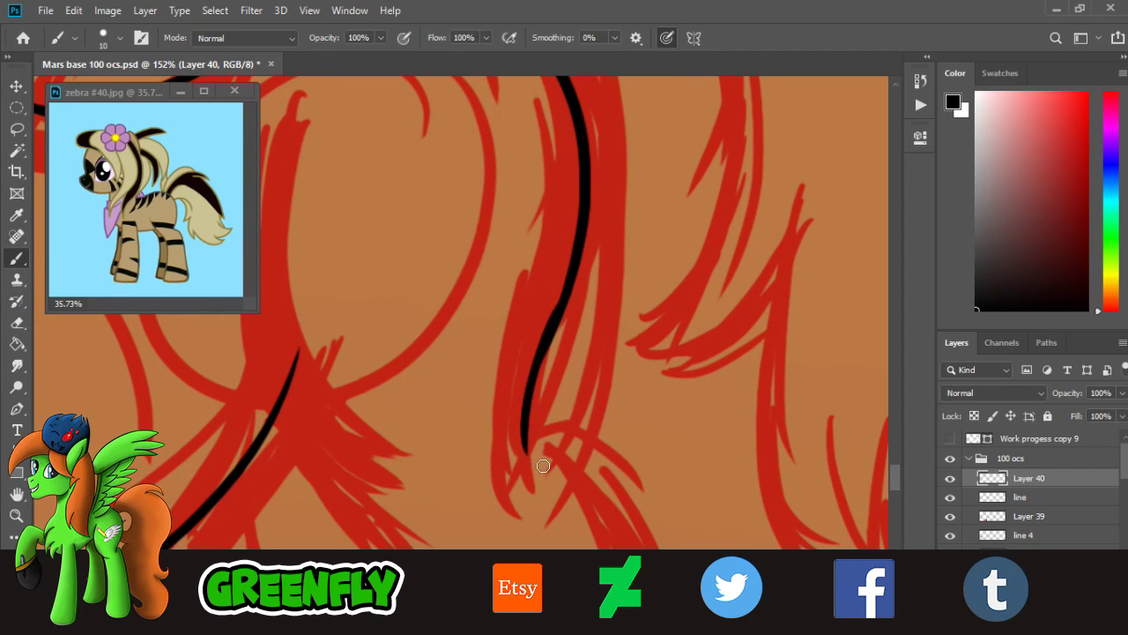
pyautogui.hotkey('ctrl', 'z')
pyautogui.moveTo(558, 325); pyautogui.dragTo(542, 522)
pyautogui.hotkey('ctrl', 'z')
pyautogui.moveTo(561, 328); pyautogui.dragTo(564, 544)
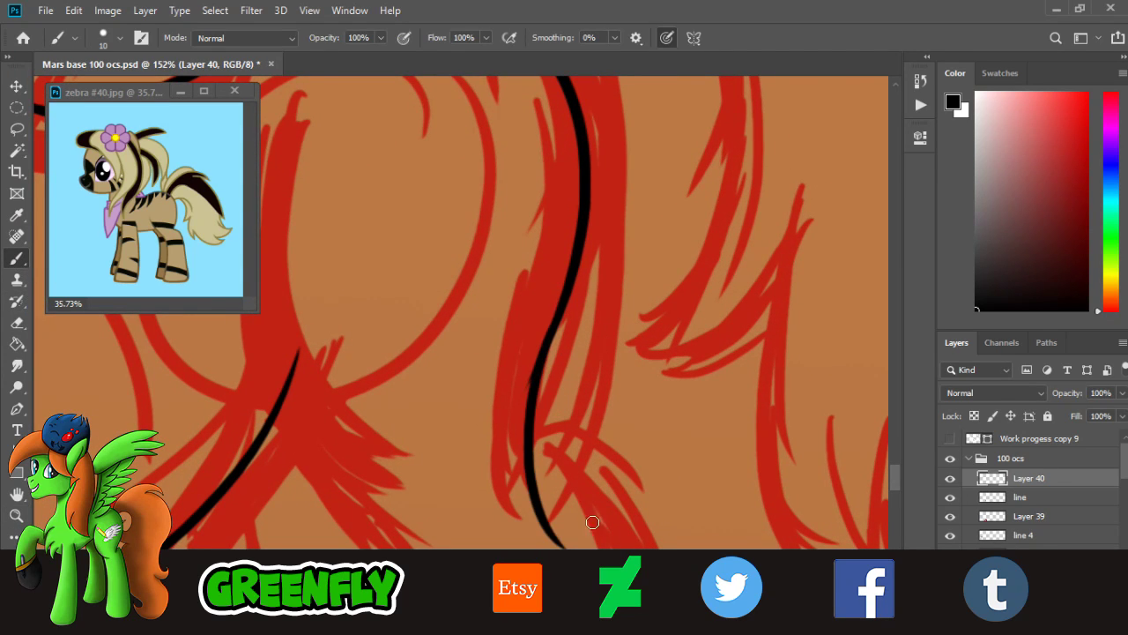
pyautogui.hotkey('ctrl', 'z')
pyautogui.moveTo(551, 344); pyautogui.dragTo(554, 545)
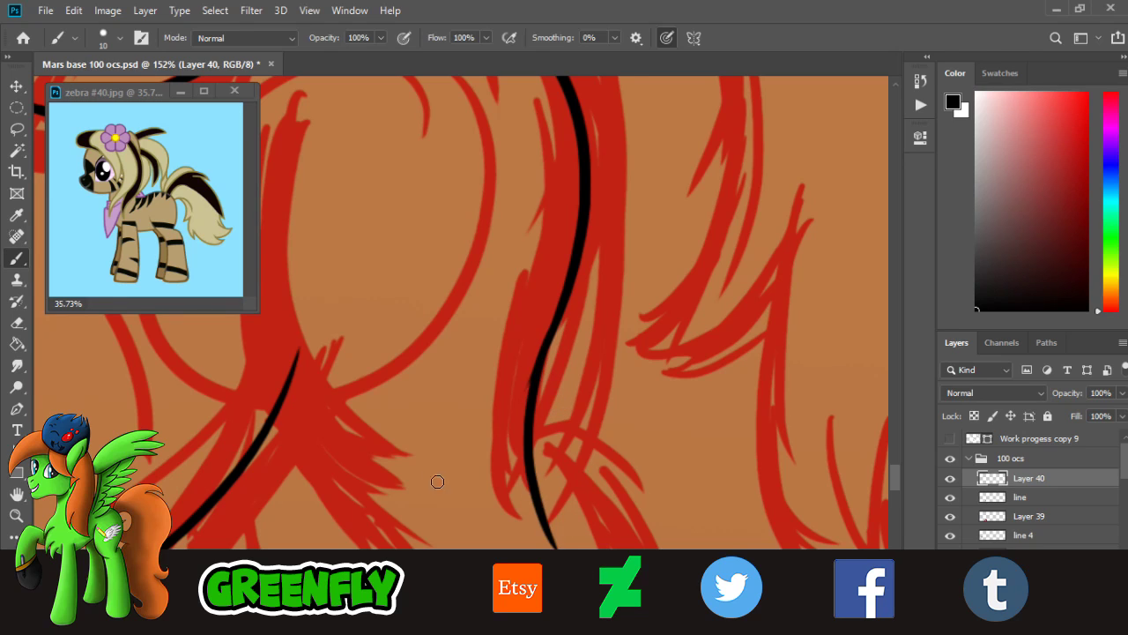
# - Ink the front edge of the near hind thigh in black, curving from the flank across the belly line's end toward the knee
pyautogui.click(18, 518)
pyautogui.moveTo(436, 363)
pyautogui.mouseDown()
pyautogui.moveTo(353, 323)
pyautogui.moveTo(287, 330)
pyautogui.mouseUp()
pyautogui.moveTo(408, 432); pyautogui.dragTo(477, 405)
pyautogui.moveTo(413, 280); pyautogui.dragTo(457, 359)
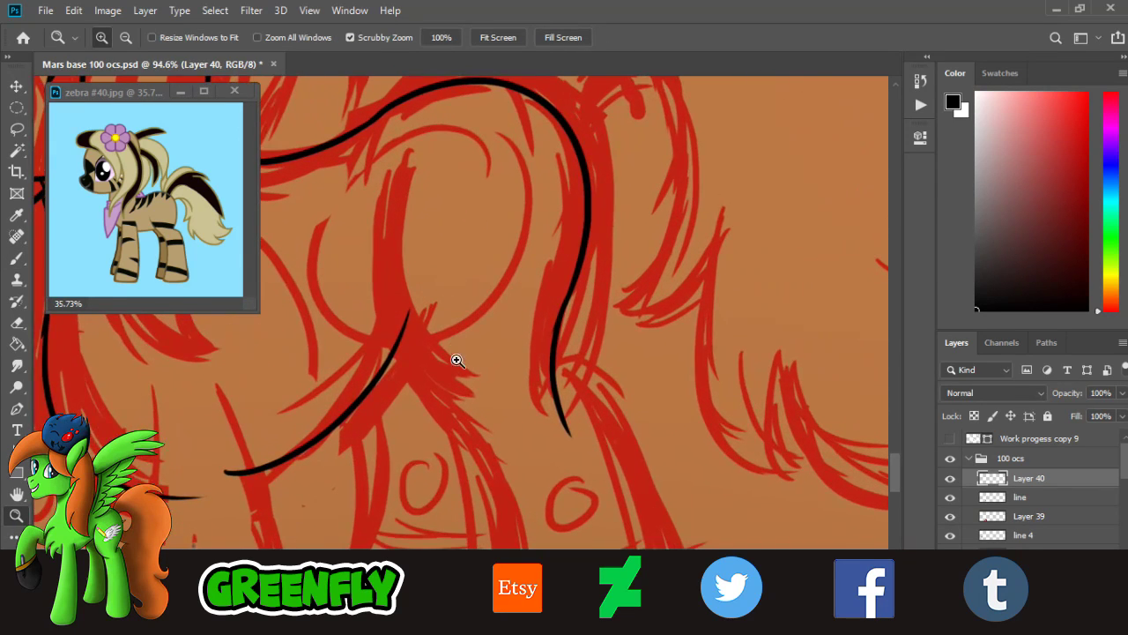
pyautogui.scroll(1, 457, 361)
pyautogui.press('b')
pyautogui.moveTo(381, 193); pyautogui.dragTo(520, 445)
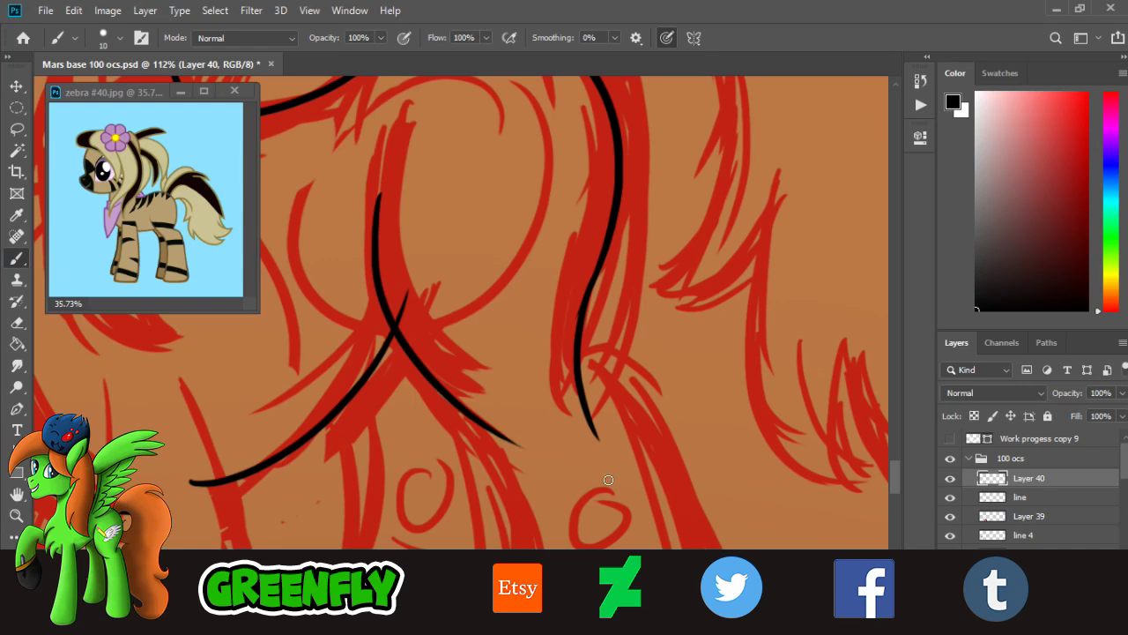
pyautogui.hotkey('ctrl', 'z')
pyautogui.moveTo(381, 190)
pyautogui.mouseDown()
pyautogui.moveTo(433, 409)
pyautogui.moveTo(520, 494)
pyautogui.moveTo(448, 414)
pyautogui.mouseUp()
pyautogui.hotkey('ctrl', 'z')
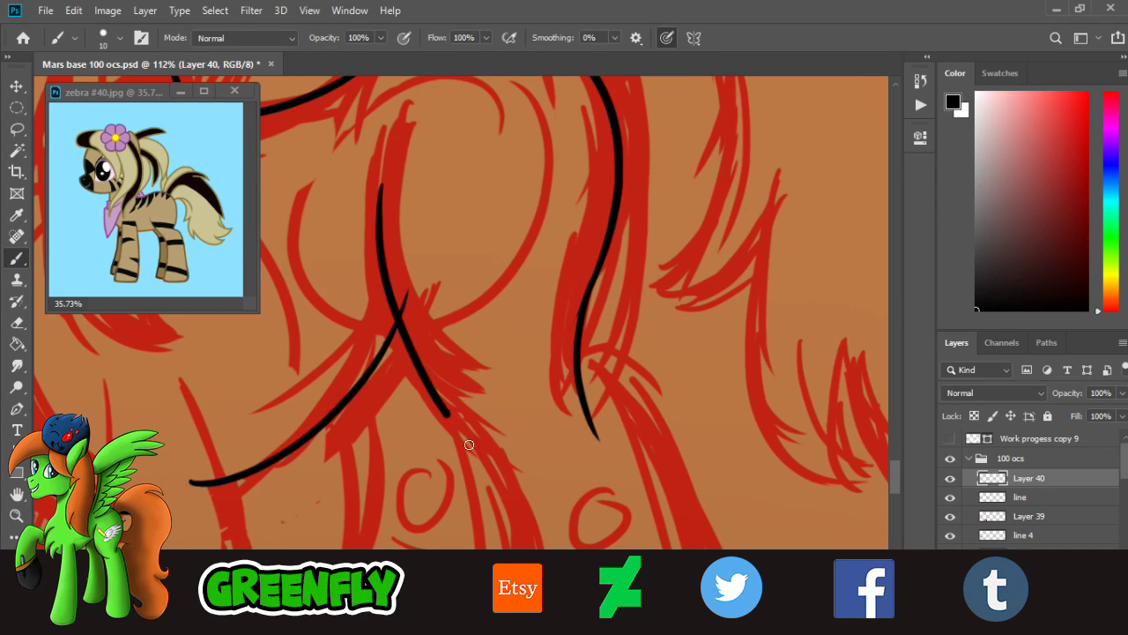
pyautogui.hotkey('ctrl', 'z')
pyautogui.moveTo(381, 186); pyautogui.dragTo(523, 484)
pyautogui.hotkey('ctrl', 'z')
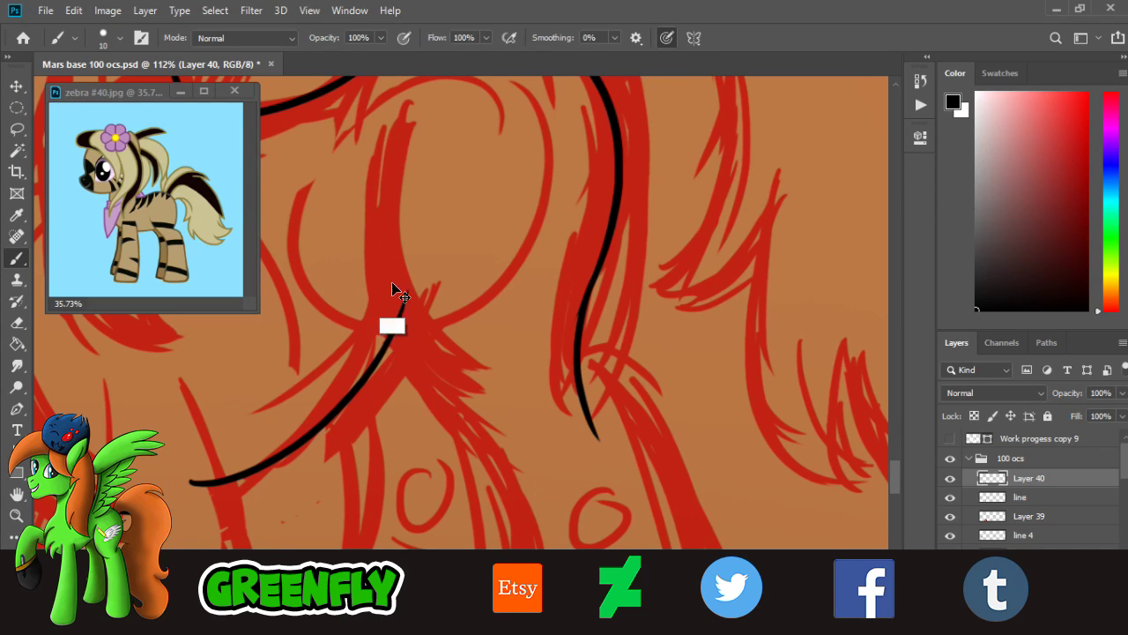
pyautogui.moveTo(381, 187); pyautogui.dragTo(520, 488)
pyautogui.hotkey('ctrl', 'z')
pyautogui.moveTo(385, 176); pyautogui.dragTo(499, 465)
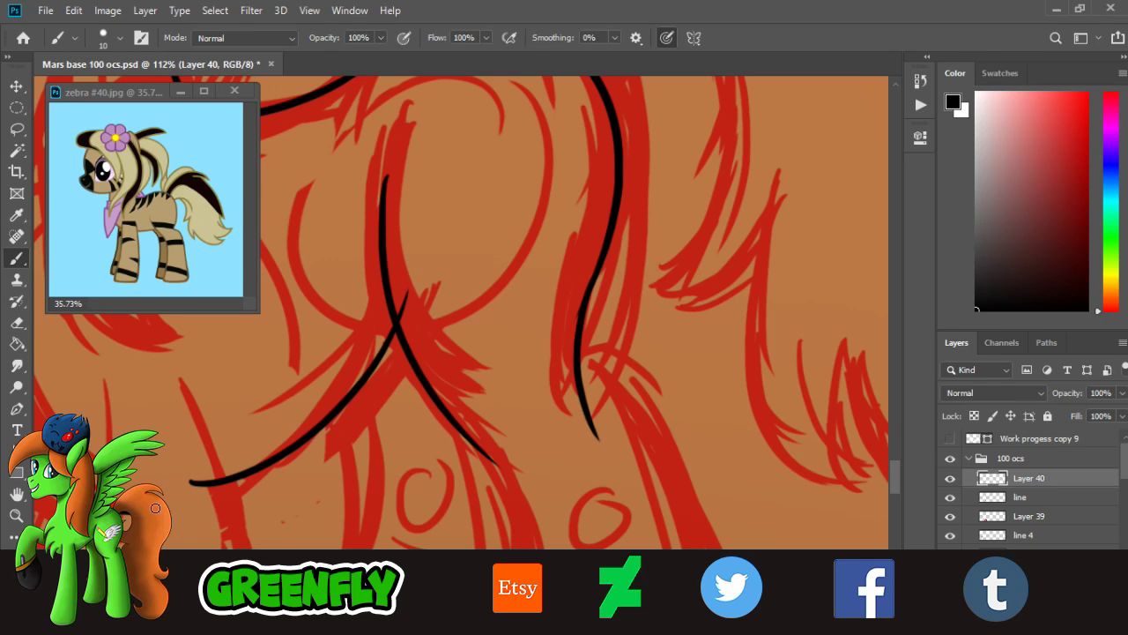
# - Ink the near hind leg's rear edge in black, with a rounded hock and a long curve down to the hoof
pyautogui.click(17, 515)
pyautogui.moveTo(538, 363); pyautogui.dragTo(373, 310)
pyautogui.moveTo(564, 469); pyautogui.dragTo(571, 427)
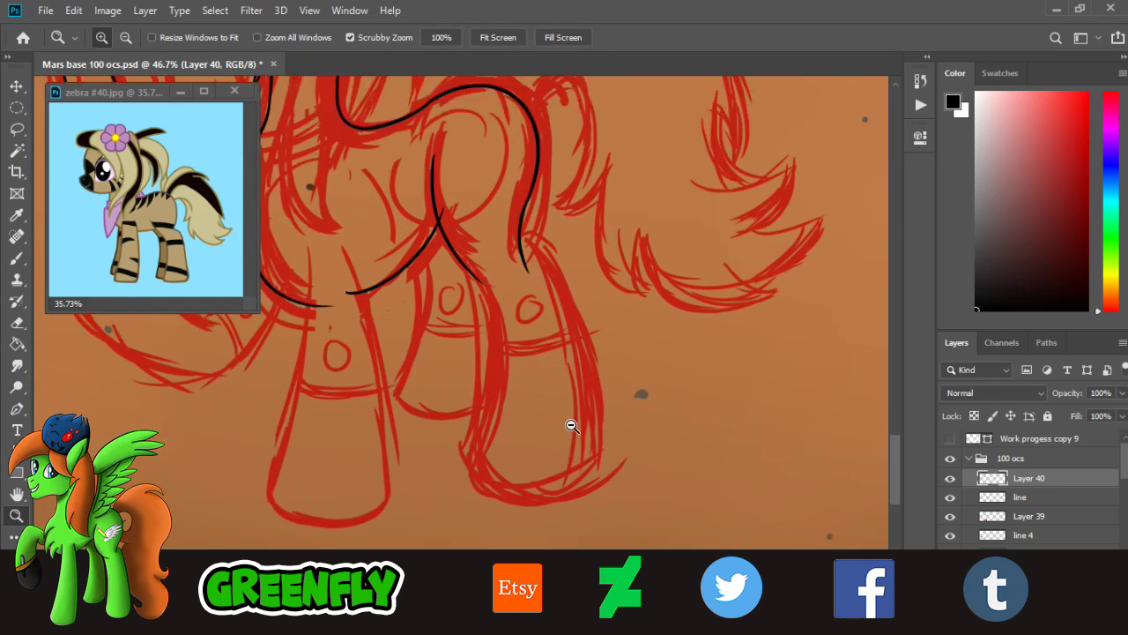
pyautogui.moveTo(527, 381); pyautogui.dragTo(554, 358)
pyautogui.click(17, 258)
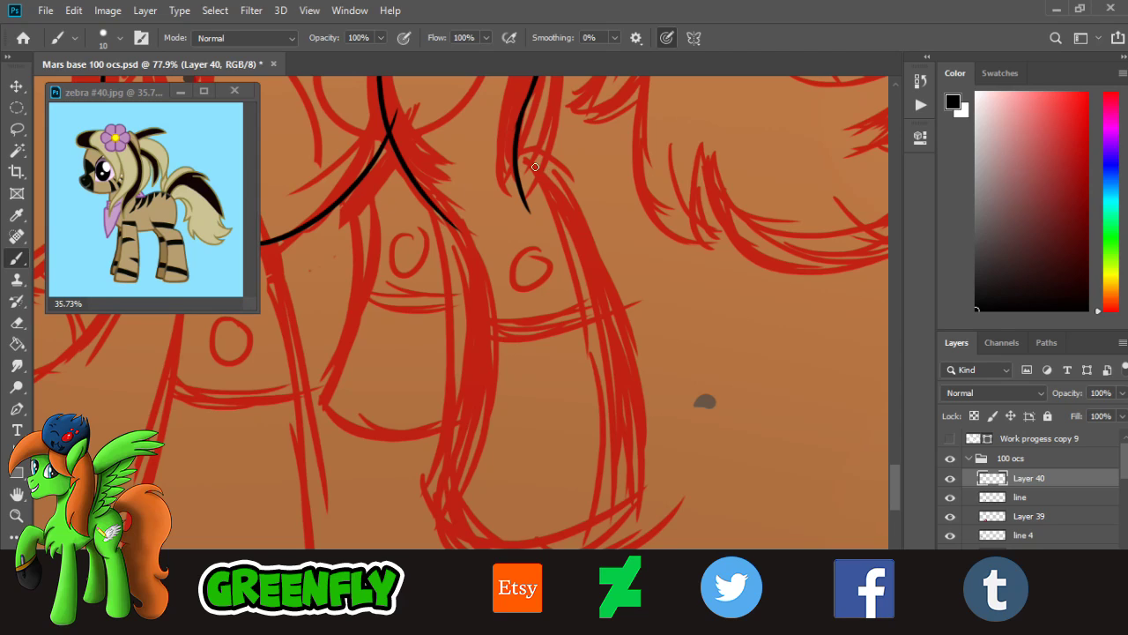
pyautogui.moveTo(515, 168)
pyautogui.mouseDown()
pyautogui.moveTo(558, 179)
pyautogui.moveTo(612, 540)
pyautogui.mouseUp()
pyautogui.hotkey('ctrl', 'z')
pyautogui.moveTo(552, 167); pyautogui.dragTo(623, 548)
pyautogui.hotkey('ctrl', 'z')
pyautogui.moveTo(552, 167)
pyautogui.mouseDown()
pyautogui.moveTo(585, 243)
pyautogui.moveTo(620, 546)
pyautogui.mouseUp()
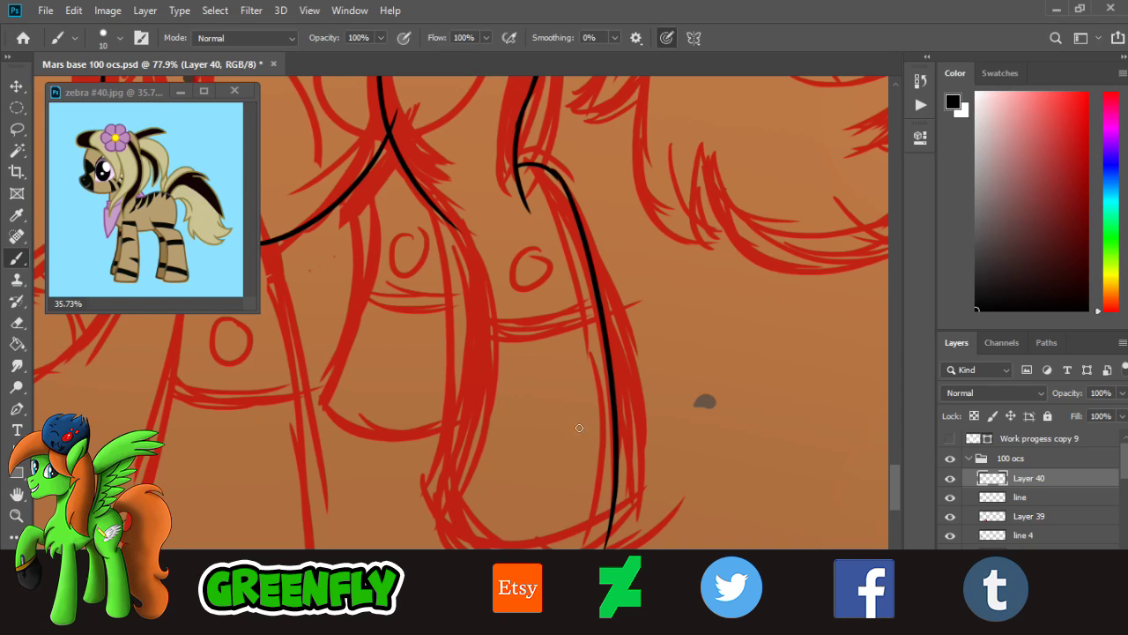
pyautogui.hotkey('ctrl', 'z')
pyautogui.moveTo(554, 173); pyautogui.dragTo(620, 545)
pyautogui.hotkey('ctrl', 'z')
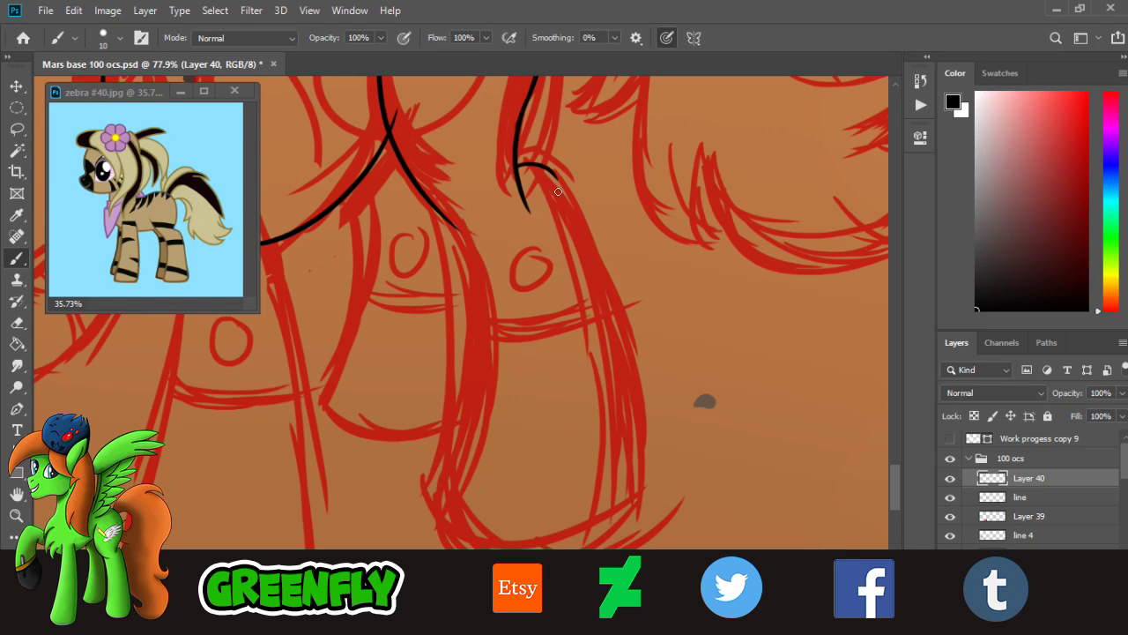
pyautogui.hotkey('ctrl', 'shift', 'z')
pyautogui.hotkey('ctrl', 'z')
pyautogui.moveTo(553, 173)
pyautogui.mouseDown()
pyautogui.moveTo(593, 245)
pyautogui.moveTo(622, 548)
pyautogui.mouseUp()
pyautogui.hotkey('ctrl', 'z')
pyautogui.moveTo(554, 173); pyautogui.dragTo(626, 546)
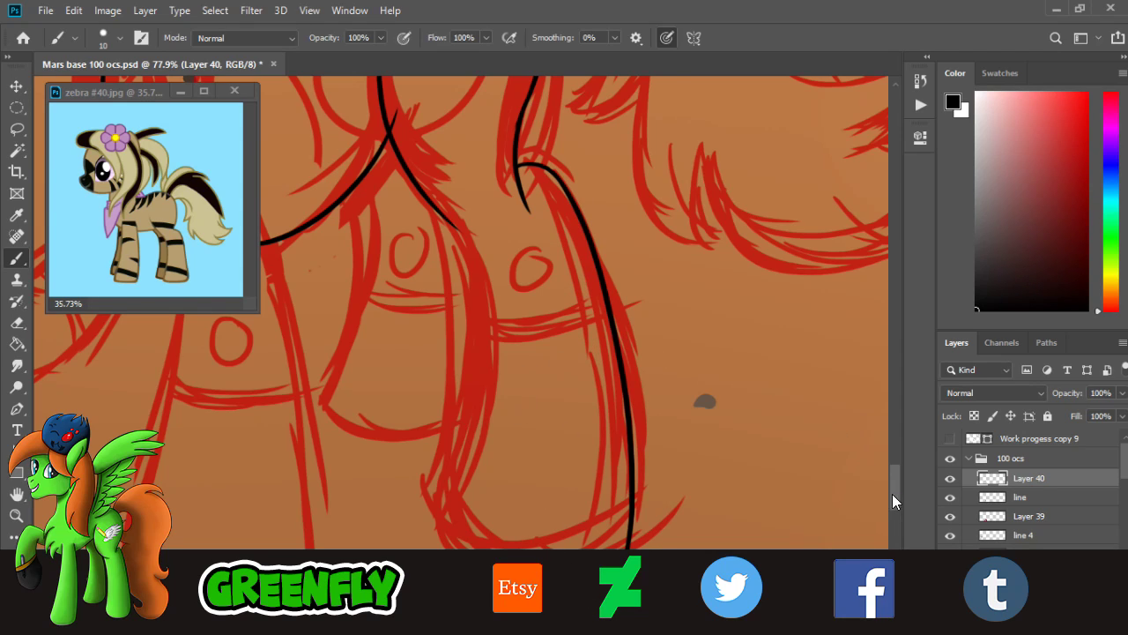
# - Ink the near hind leg's lower front edge in black, continuing from the thigh line down to the hoof
pyautogui.moveTo(893, 494); pyautogui.dragTo(891, 496)
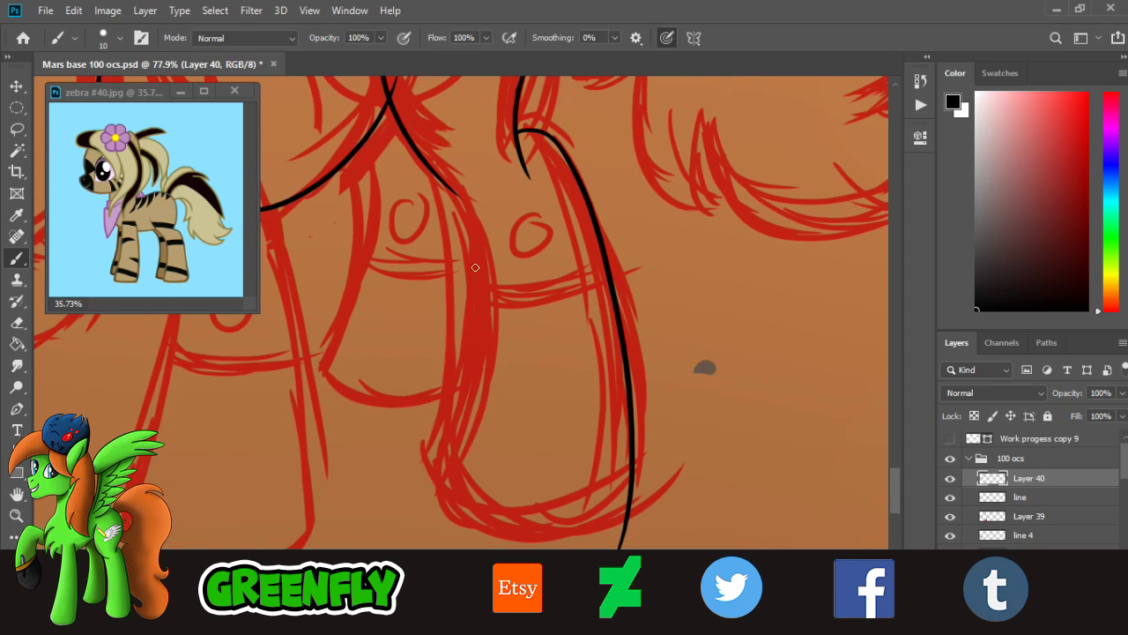
pyautogui.moveTo(454, 198); pyautogui.dragTo(480, 494)
pyautogui.hotkey('ctrl', 'z')
pyautogui.moveTo(447, 185)
pyautogui.mouseDown()
pyautogui.moveTo(452, 414)
pyautogui.moveTo(401, 518)
pyautogui.moveTo(467, 261)
pyautogui.moveTo(434, 498)
pyautogui.mouseUp()
pyautogui.hotkey('ctrl', 'z')
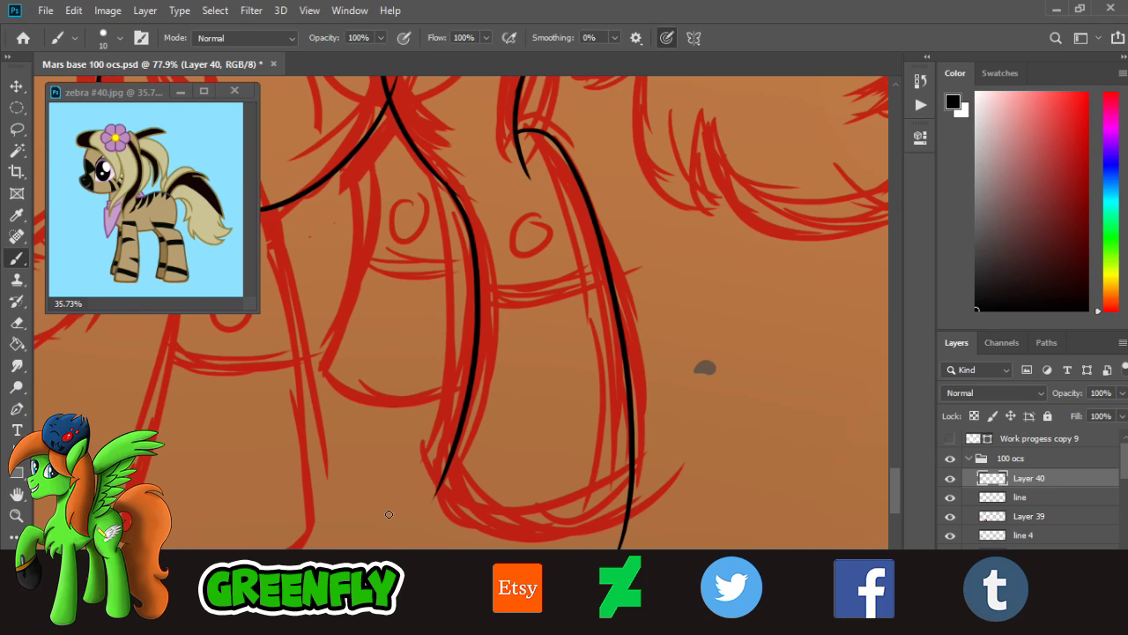
pyautogui.click(17, 516)
pyautogui.moveTo(519, 381); pyautogui.dragTo(402, 365)
pyautogui.moveTo(483, 372); pyautogui.dragTo(527, 292)
pyautogui.moveTo(490, 243); pyautogui.dragTo(451, 251)
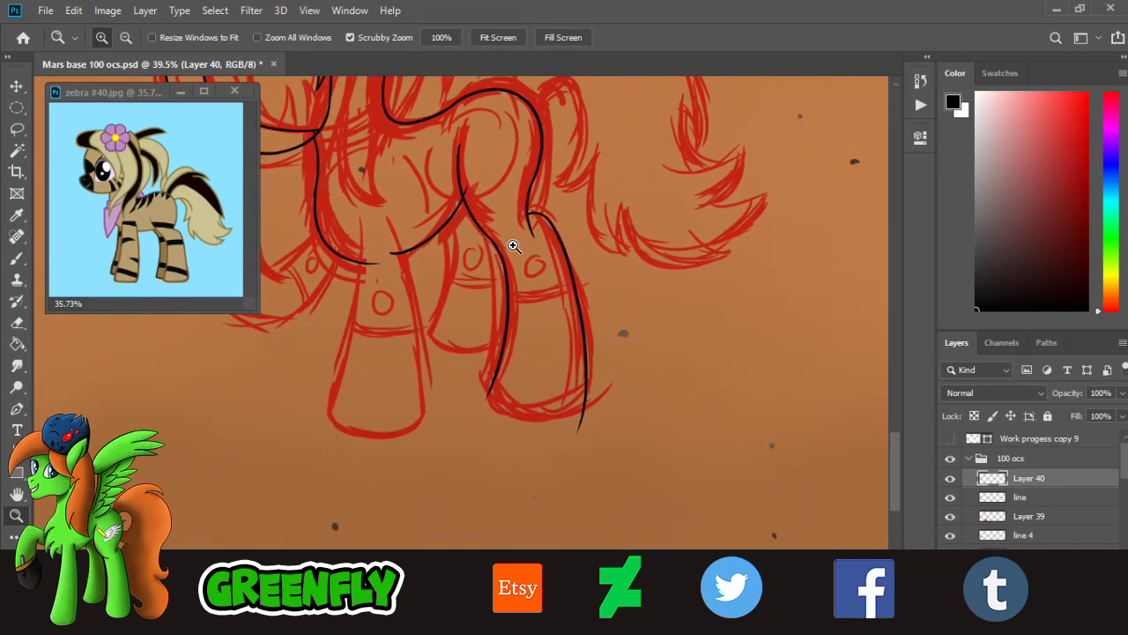
# - Erase the end of the belly line that overshoots the near hind thigh, working on the line layer
pyautogui.moveTo(506, 185); pyautogui.dragTo(583, 232)
pyautogui.moveTo(457, 295); pyautogui.dragTo(496, 338)
pyautogui.scroll(3, 476, 326)
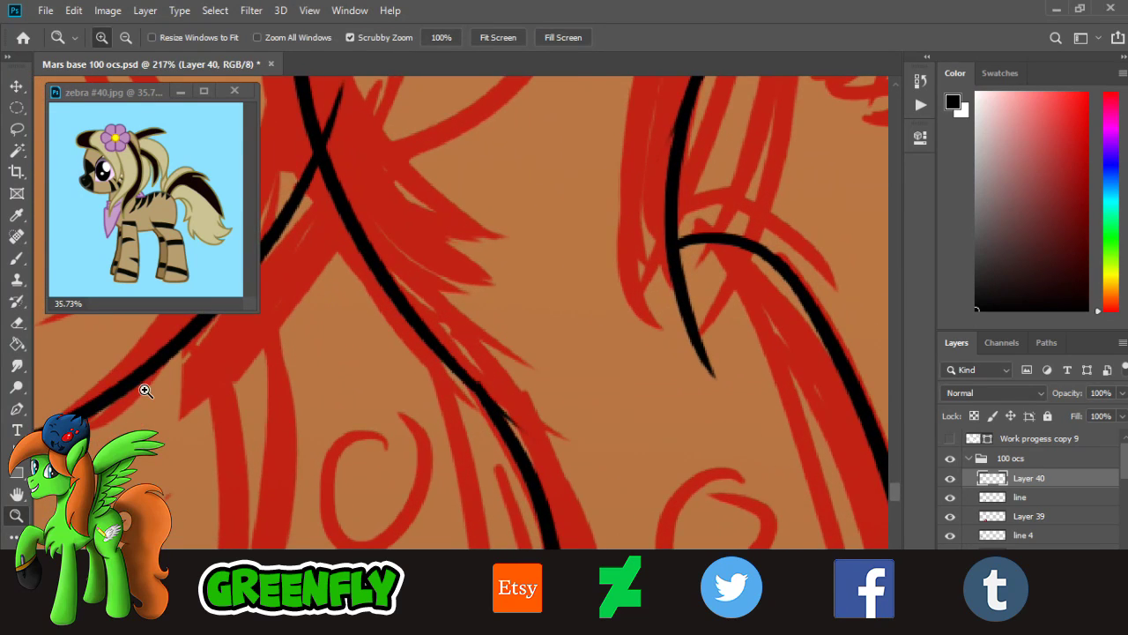
pyautogui.click(16, 322)
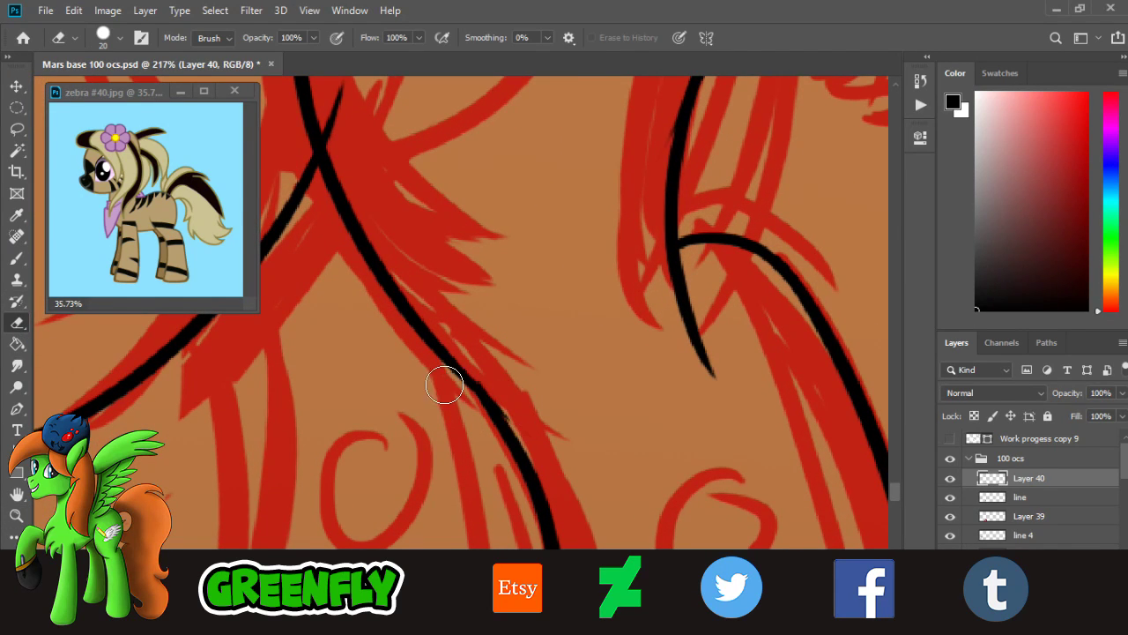
pyautogui.hotkey('alt', '[')
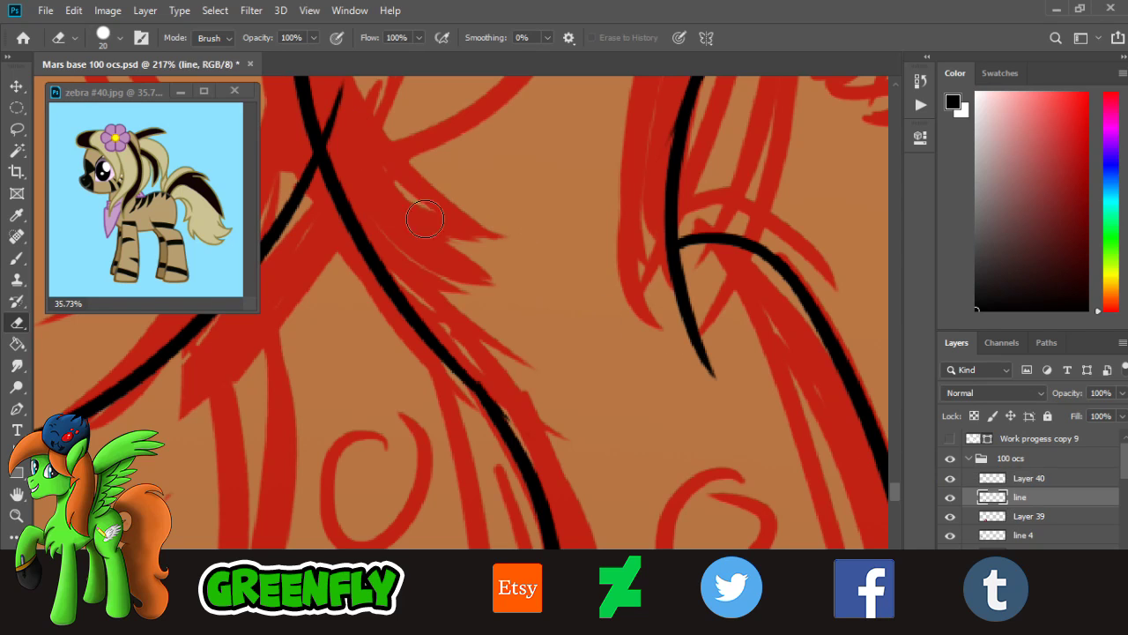
pyautogui.click(16, 516)
pyautogui.scroll(-1, 432, 323)
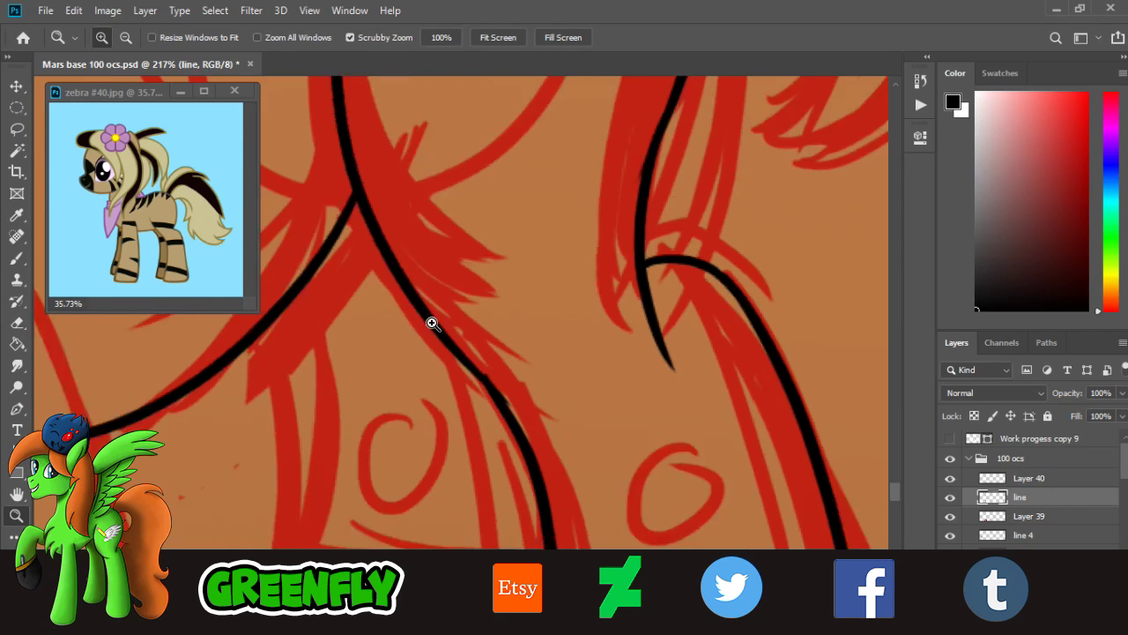
pyautogui.scroll(-3, 432, 323)
pyautogui.scroll(2, 504, 517)
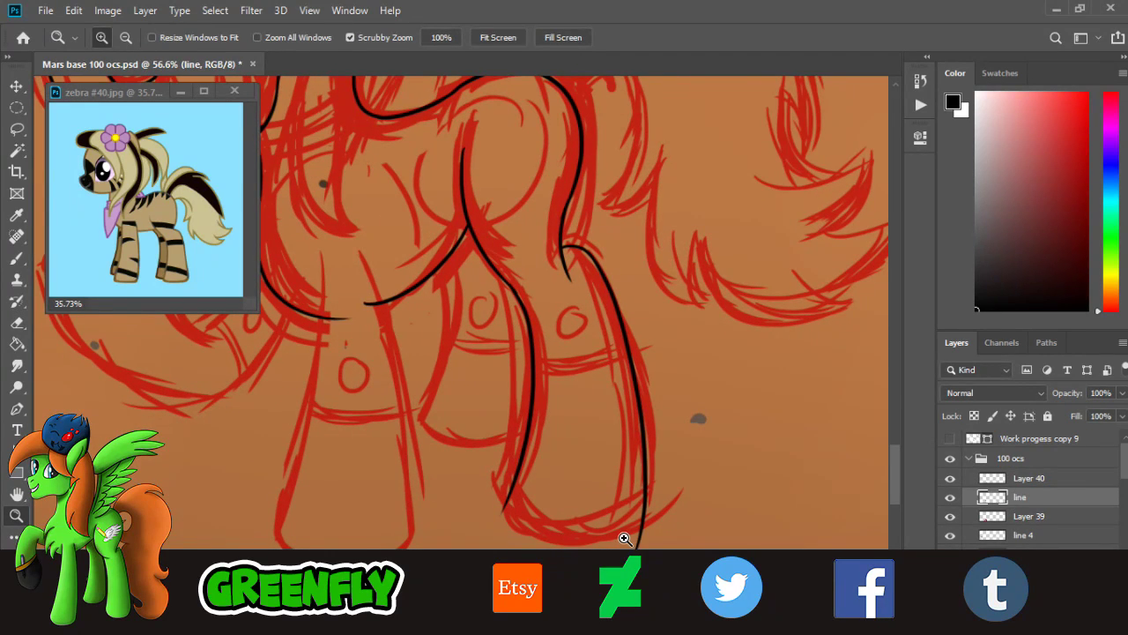
# - Check which lines Layer 40 holds by toggling its visibility, and add a new layer above it
pyautogui.click(1033, 483)
pyautogui.scroll(3, 456, 323)
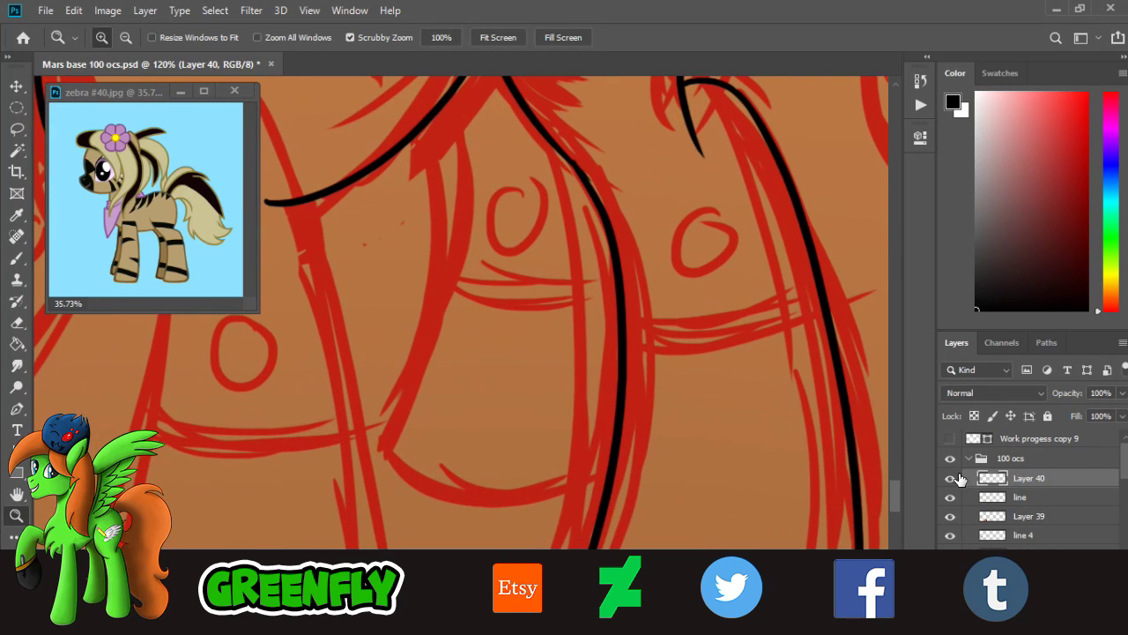
pyautogui.click(951, 479)
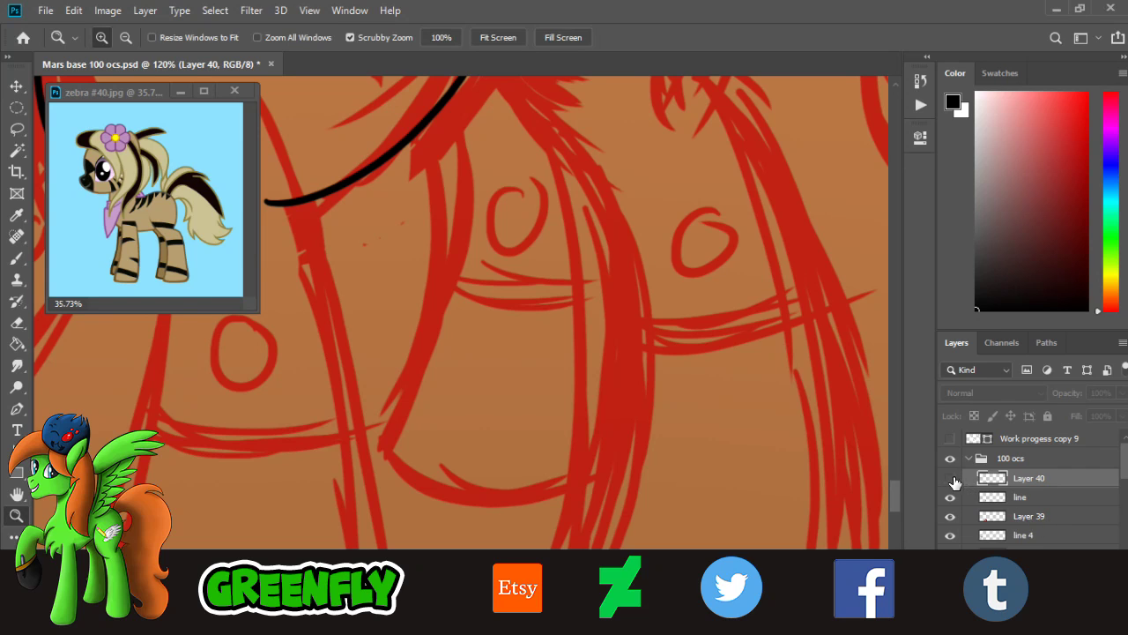
pyautogui.click(950, 478)
pyautogui.click(1086, 588)
pyautogui.click(16, 259)
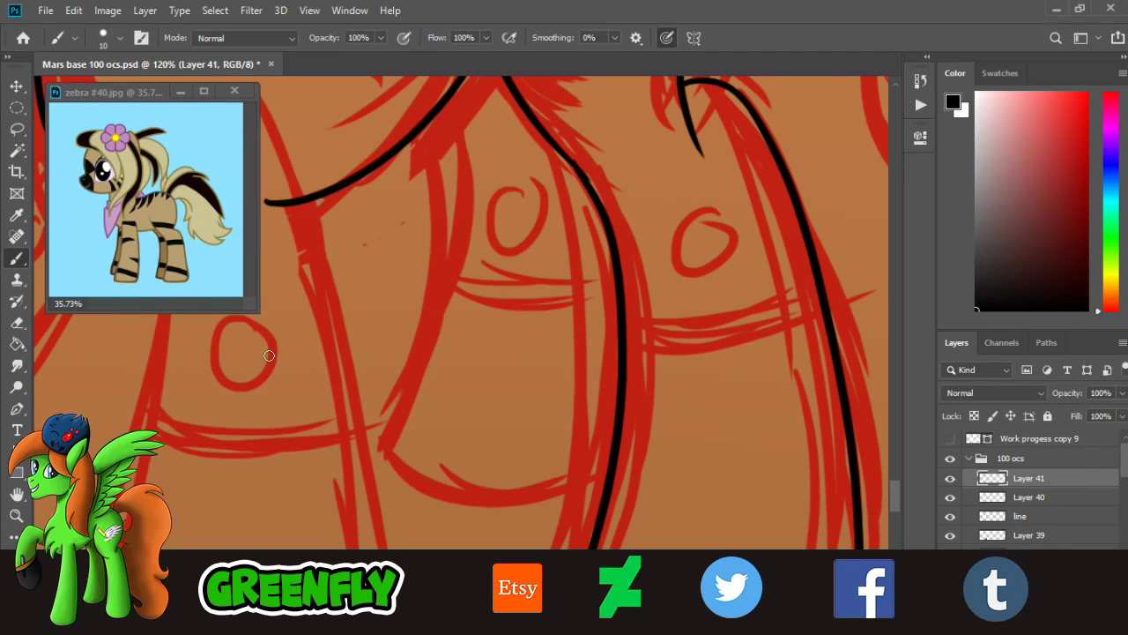
# - Ink the far hind leg's front edge in black on Layer 41, curving from the belly line to the hoof, and erase the overshoot above the belly
pyautogui.click(16, 516)
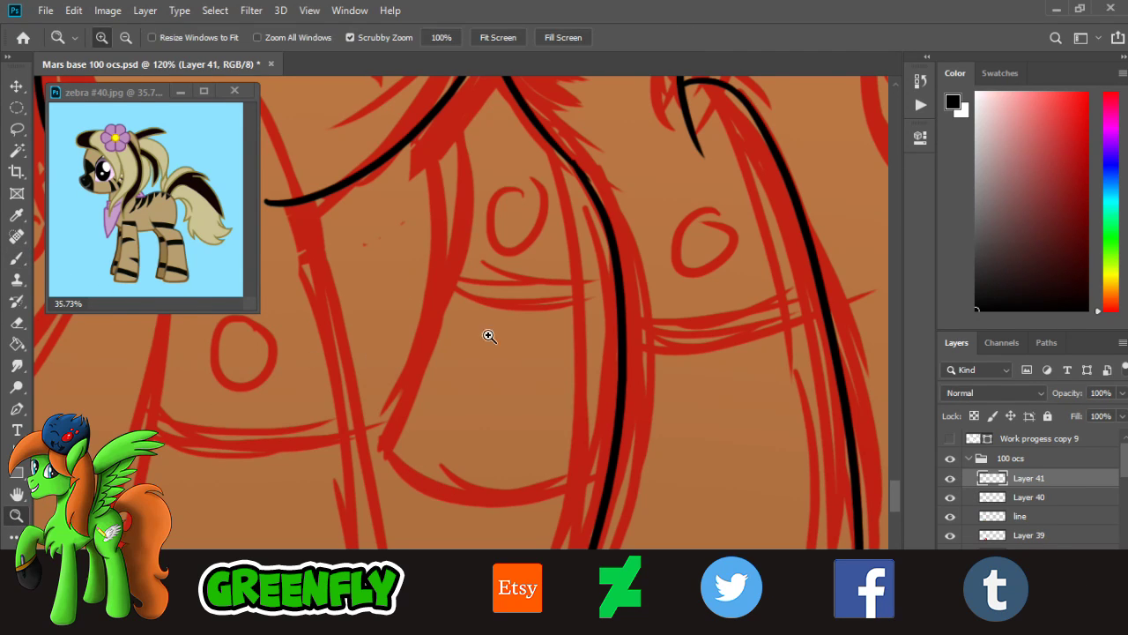
pyautogui.moveTo(499, 344); pyautogui.dragTo(544, 350)
pyautogui.moveTo(521, 303); pyautogui.dragTo(541, 306)
pyautogui.scroll(2, 542, 305)
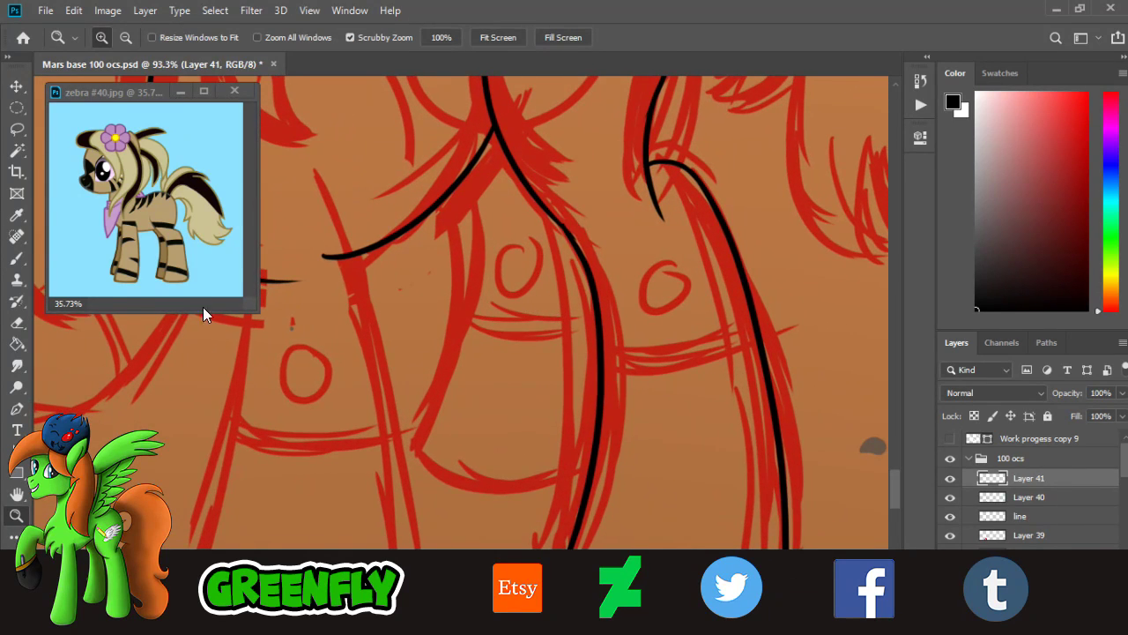
pyautogui.click(16, 258)
pyautogui.moveTo(441, 155); pyautogui.dragTo(406, 459)
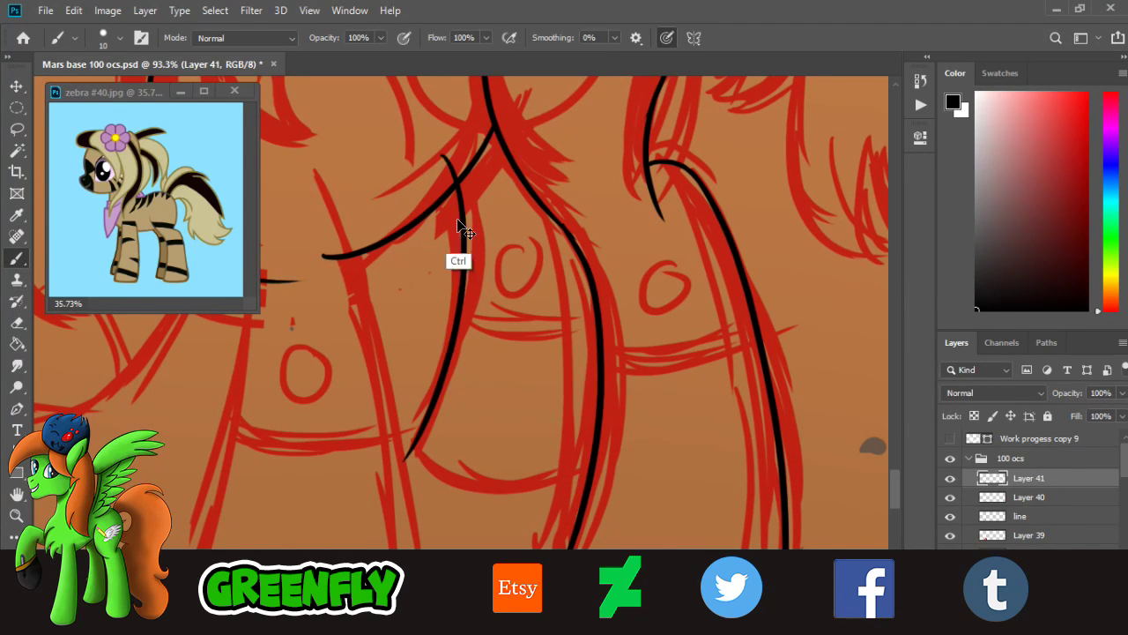
pyautogui.hotkey('ctrl', 'z')
pyautogui.moveTo(454, 172); pyautogui.dragTo(410, 454)
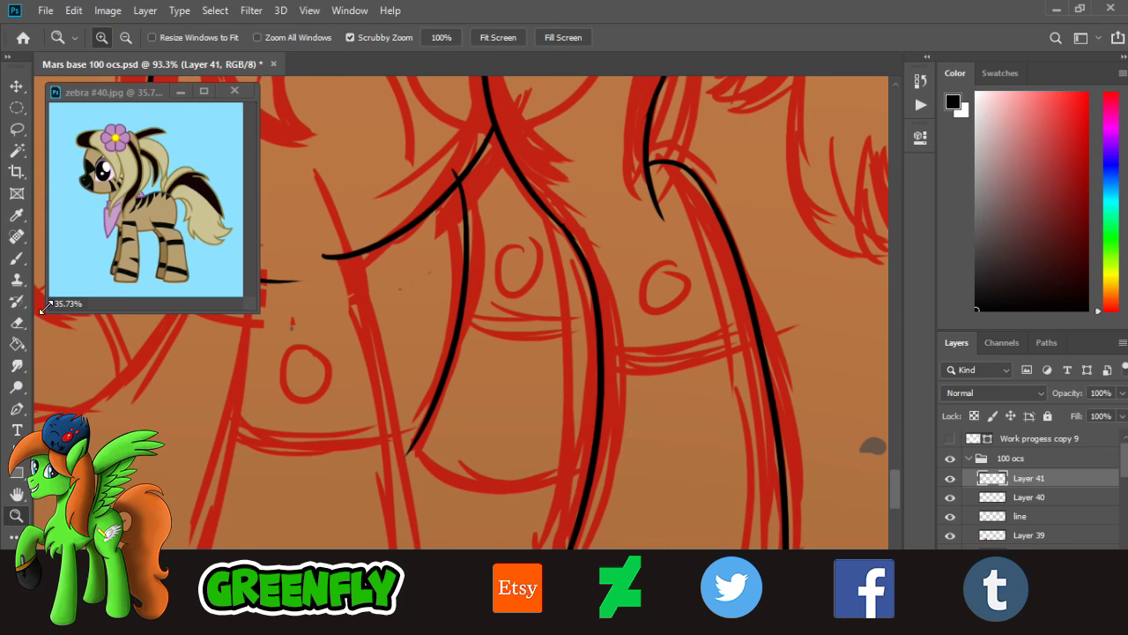
pyautogui.press('e')
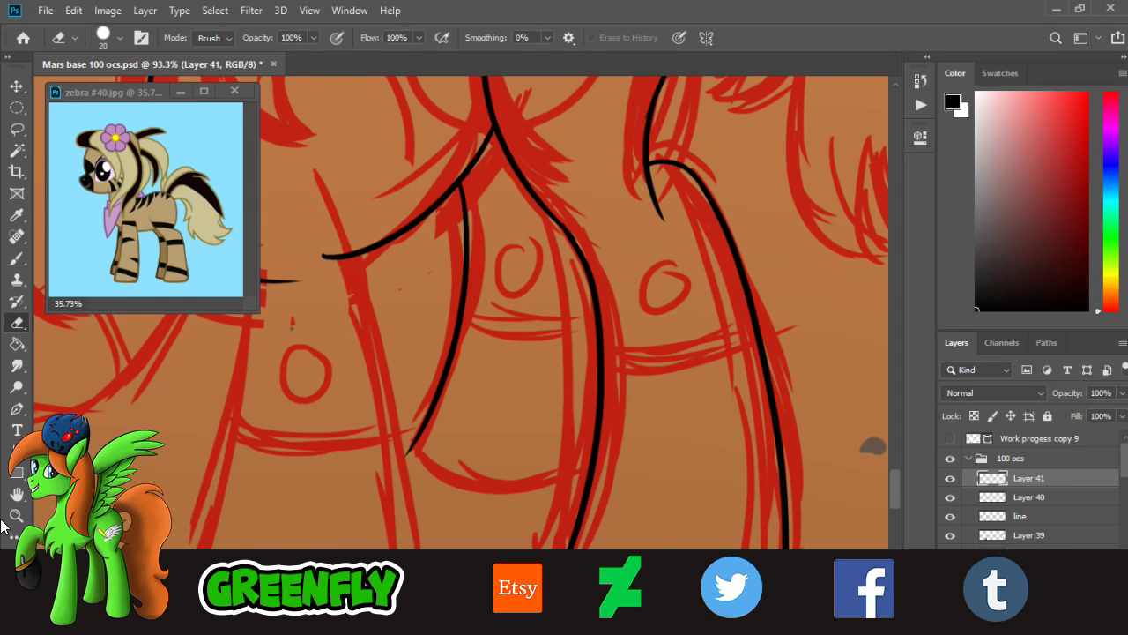
# - Trim the lower tip of the far hind leg's front line and ink its curved hoof bottom across to the near hind leg
pyautogui.press('z')
pyautogui.moveTo(497, 485)
pyautogui.mouseDown()
pyautogui.moveTo(591, 468)
pyautogui.moveTo(613, 479)
pyautogui.mouseUp()
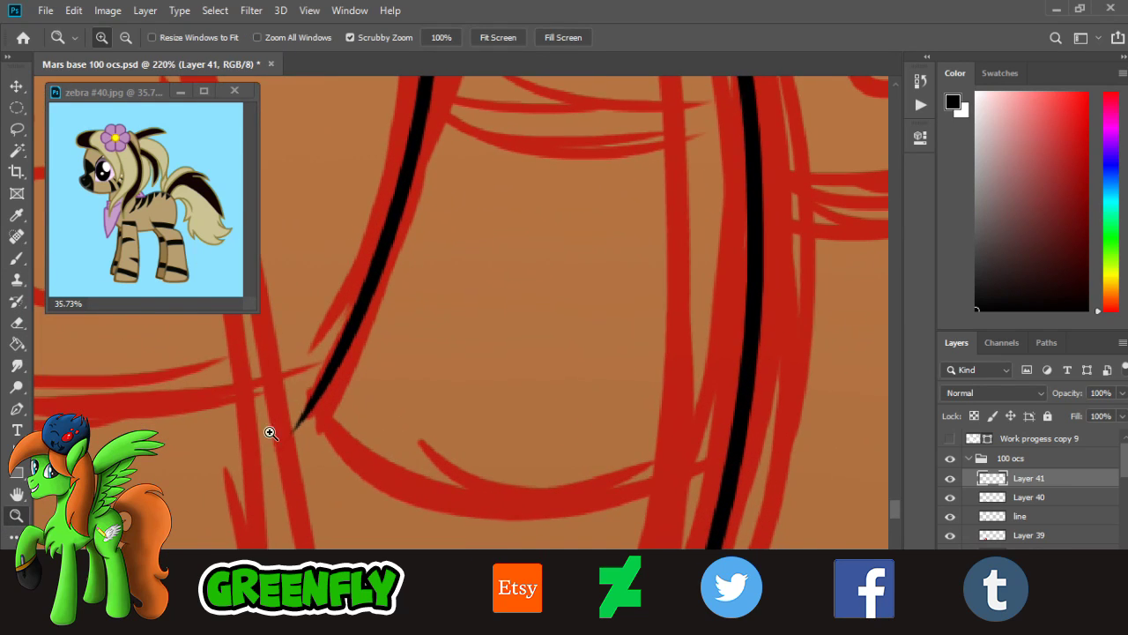
pyautogui.click(28, 332)
pyautogui.moveTo(322, 408)
pyautogui.mouseDown()
pyautogui.moveTo(297, 408)
pyautogui.moveTo(348, 384)
pyautogui.moveTo(397, 464)
pyautogui.moveTo(506, 473)
pyautogui.mouseUp()
pyautogui.click(21, 261)
pyautogui.hotkey('ctrl', 'z')
pyautogui.moveTo(330, 374)
pyautogui.mouseDown()
pyautogui.moveTo(430, 452)
pyautogui.moveTo(797, 408)
pyautogui.moveTo(812, 390)
pyautogui.moveTo(738, 415)
pyautogui.mouseUp()
pyautogui.press('e')
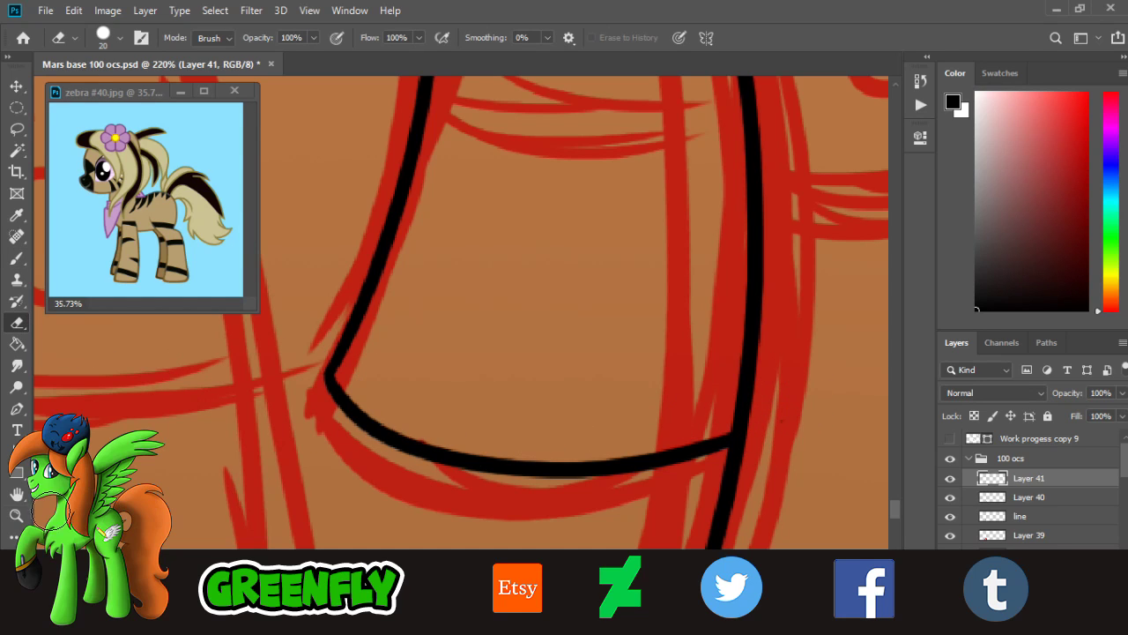
# - Erase the tapered lower ends of the near hind leg's front and rear lines on Layer 40, just above the hoof bottom
pyautogui.click(16, 515)
pyautogui.moveTo(546, 369); pyautogui.dragTo(512, 369)
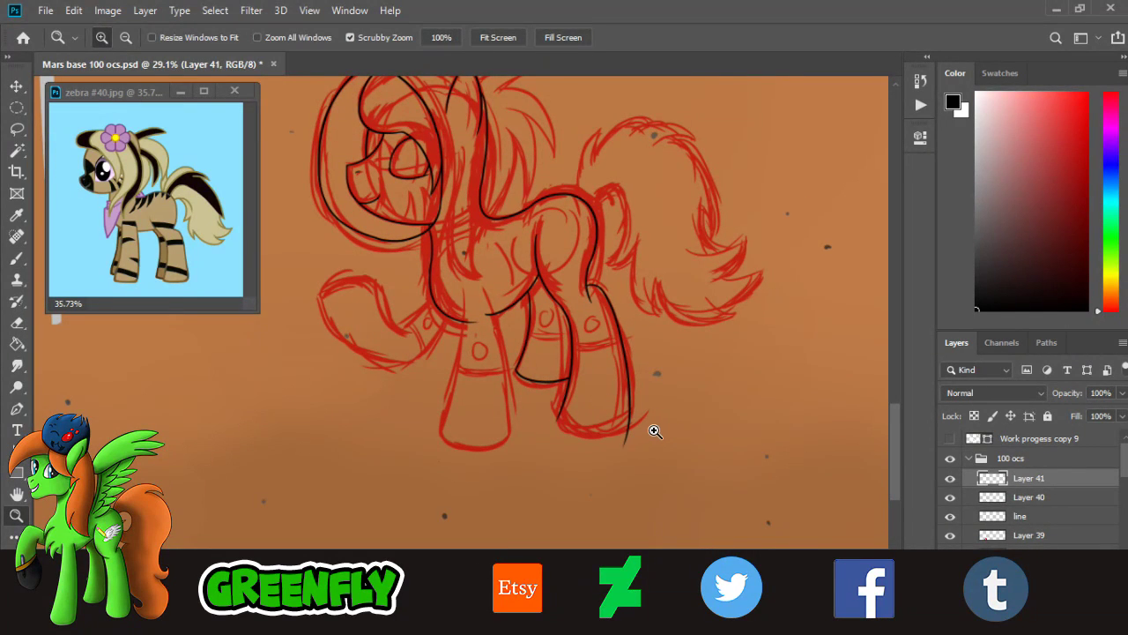
pyautogui.moveTo(605, 434); pyautogui.dragTo(690, 458)
pyautogui.moveTo(654, 416); pyautogui.dragTo(718, 433)
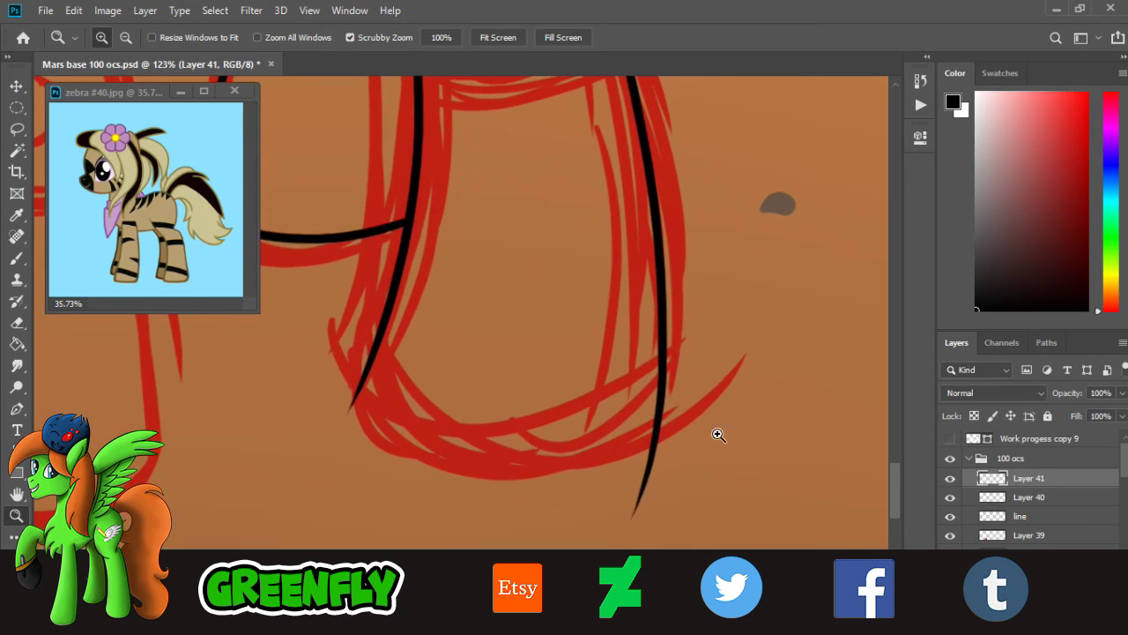
pyautogui.moveTo(540, 416); pyautogui.dragTo(594, 425)
pyautogui.press('e')
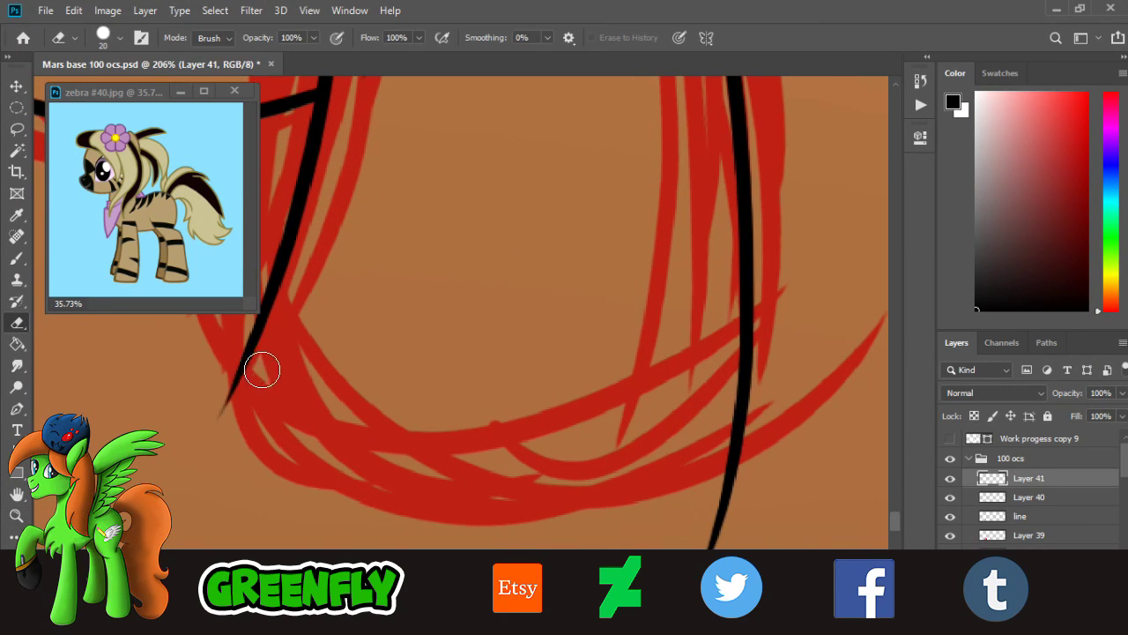
pyautogui.click(980, 491)
pyautogui.moveTo(245, 357)
pyautogui.mouseDown()
pyautogui.moveTo(204, 400)
pyautogui.moveTo(247, 429)
pyautogui.mouseUp()
pyautogui.moveTo(736, 362)
pyautogui.mouseDown()
pyautogui.moveTo(781, 356)
pyautogui.moveTo(722, 378)
pyautogui.moveTo(717, 486)
pyautogui.moveTo(694, 567)
pyautogui.mouseUp()
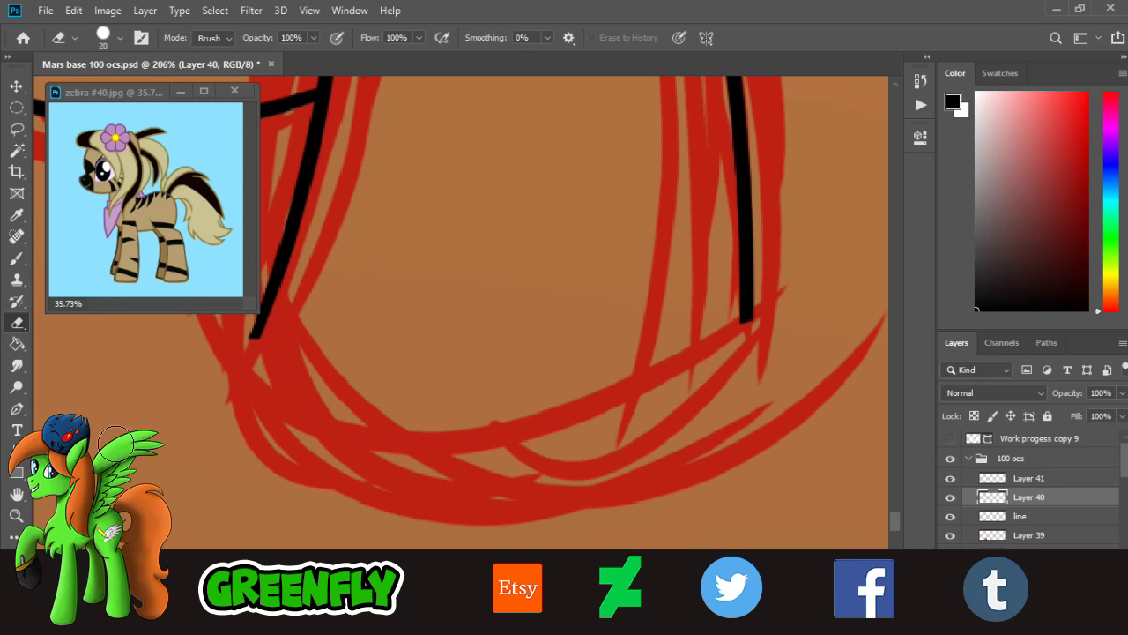
# - Ink the near hind hoof's bottom in black, curving from the front edge toward the rear edge and redoing the stroke until it is smooth
pyautogui.click(17, 258)
pyautogui.moveTo(256, 333)
pyautogui.mouseDown()
pyautogui.moveTo(456, 397)
pyautogui.moveTo(448, 433)
pyautogui.moveTo(761, 374)
pyautogui.mouseUp()
pyautogui.hotkey('ctrl', 'z')
pyautogui.hotkey('ctrl', 'z')
pyautogui.moveTo(257, 331); pyautogui.dragTo(752, 303)
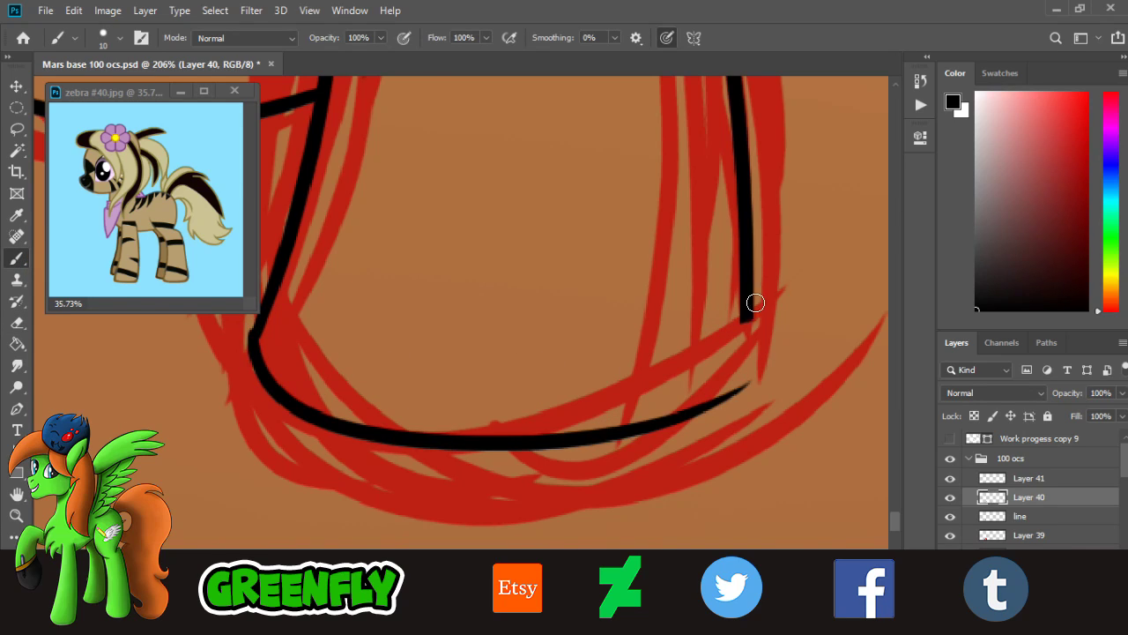
pyautogui.hotkey('ctrl', 'z')
pyautogui.moveTo(255, 340); pyautogui.dragTo(697, 395)
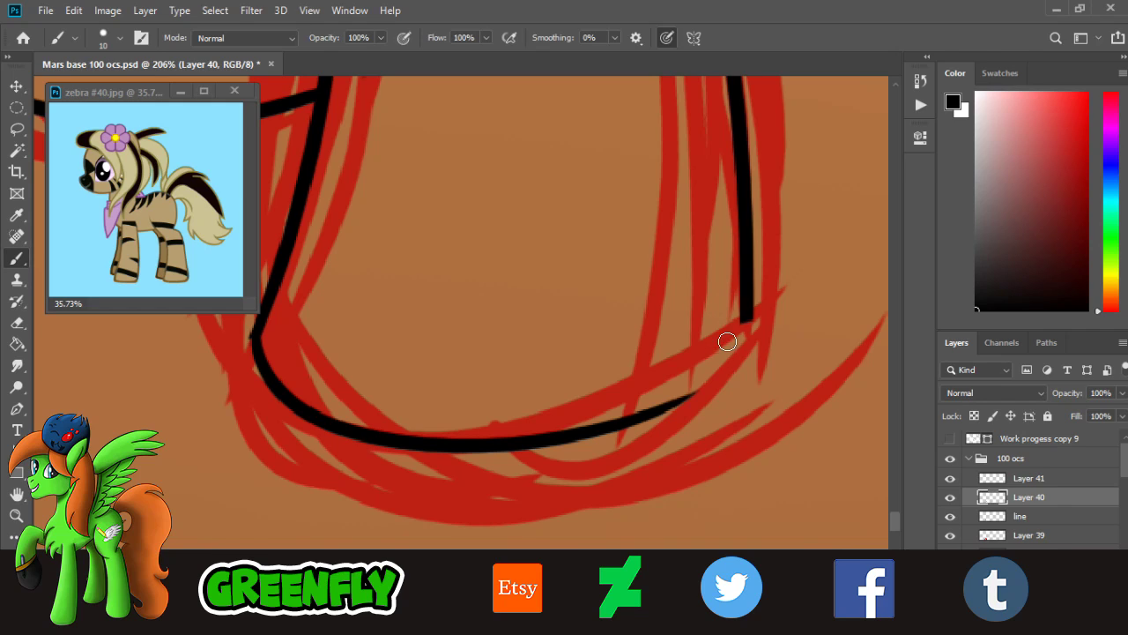
pyautogui.hotkey('ctrl', 'z')
pyautogui.moveTo(252, 332)
pyautogui.mouseDown()
pyautogui.moveTo(647, 428)
pyautogui.moveTo(697, 379)
pyautogui.mouseUp()
pyautogui.hotkey('ctrl', 'z')
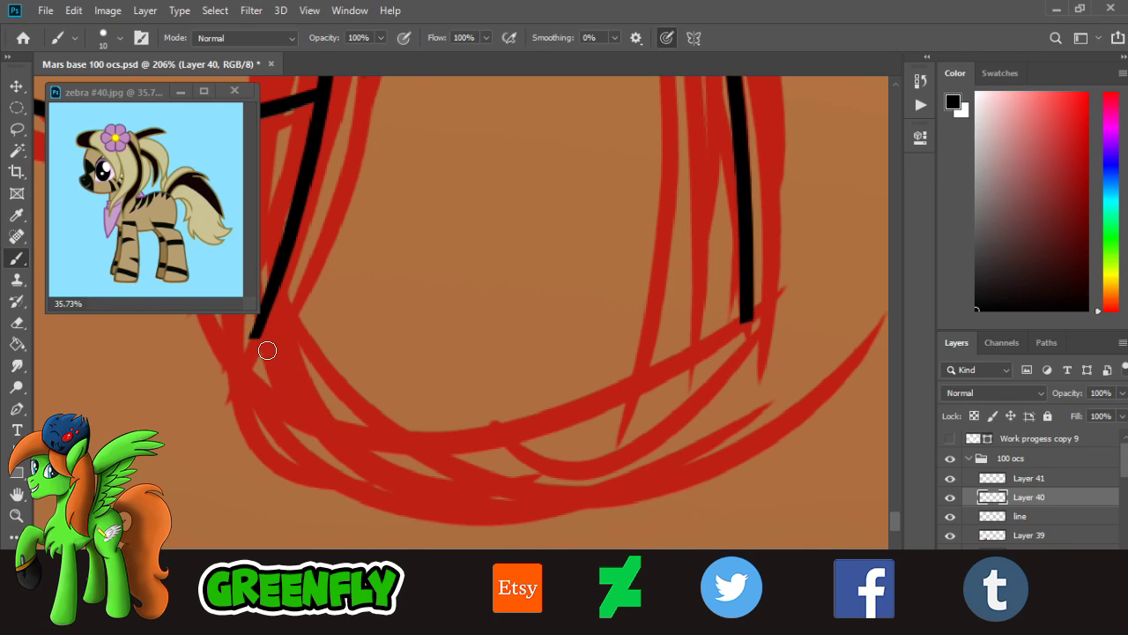
pyautogui.moveTo(255, 335); pyautogui.dragTo(732, 387)
pyautogui.hotkey('ctrl', 'z')
pyautogui.moveTo(253, 332)
pyautogui.mouseDown()
pyautogui.moveTo(627, 425)
pyautogui.moveTo(674, 404)
pyautogui.mouseUp()
# - Join the near hind hoof's bottom curve to the leg's rear edge with a rounded black corner
pyautogui.press('z')
pyautogui.click(708, 339)
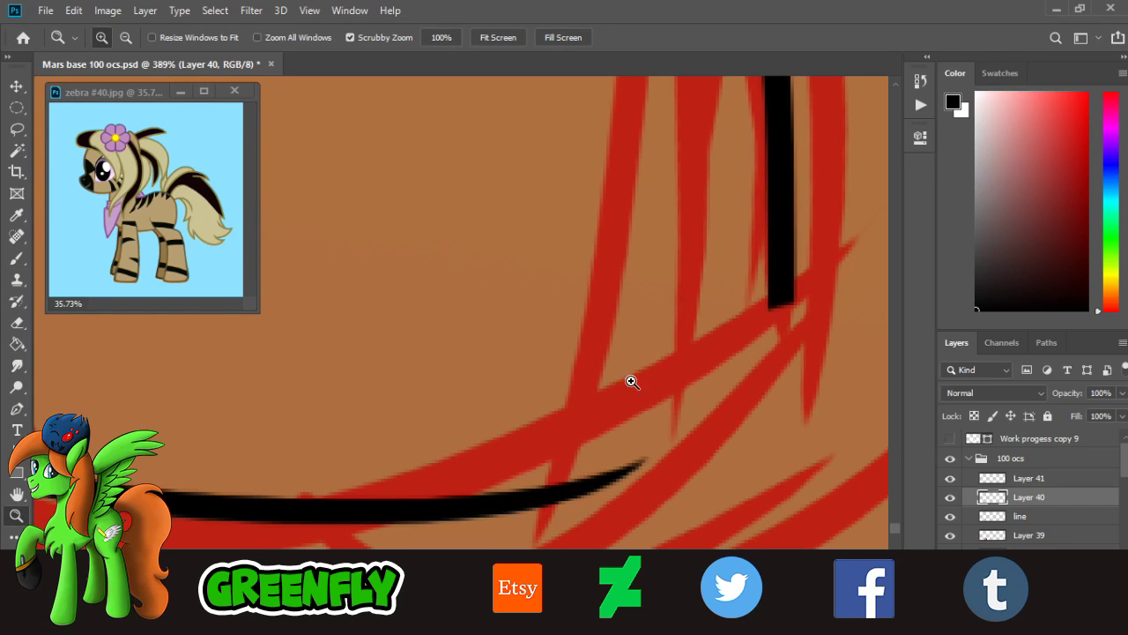
pyautogui.press('b')
pyautogui.moveTo(788, 307); pyautogui.dragTo(618, 448)
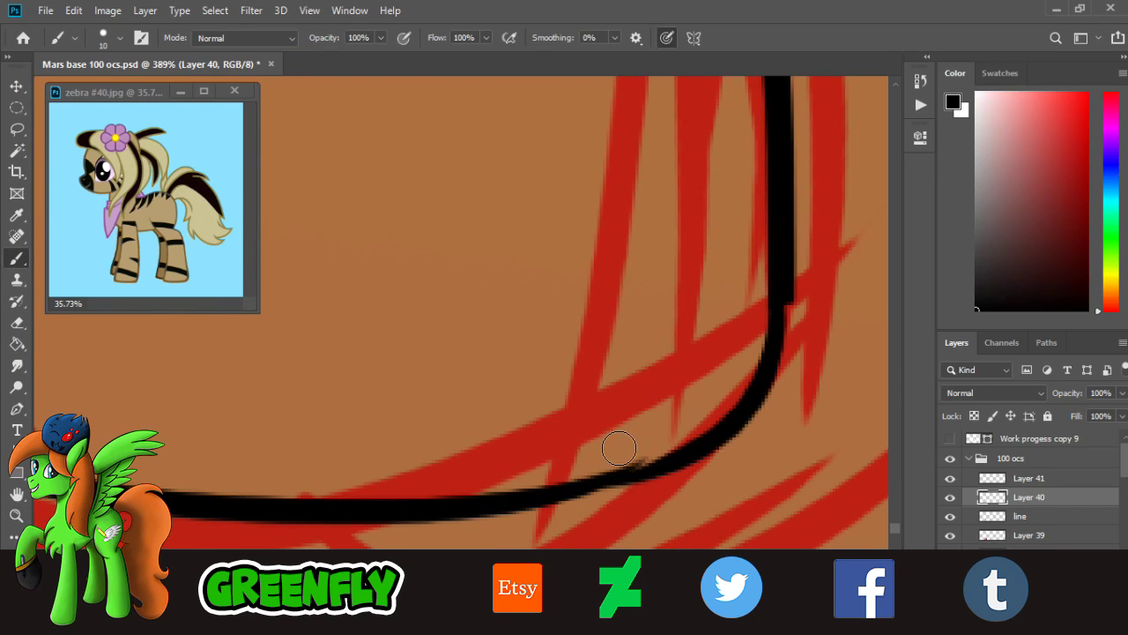
pyautogui.hotkey('ctrl', 'z')
pyautogui.moveTo(785, 309)
pyautogui.mouseDown()
pyautogui.moveTo(523, 479)
pyautogui.moveTo(432, 494)
pyautogui.mouseUp()
pyautogui.hotkey('ctrl', 'z')
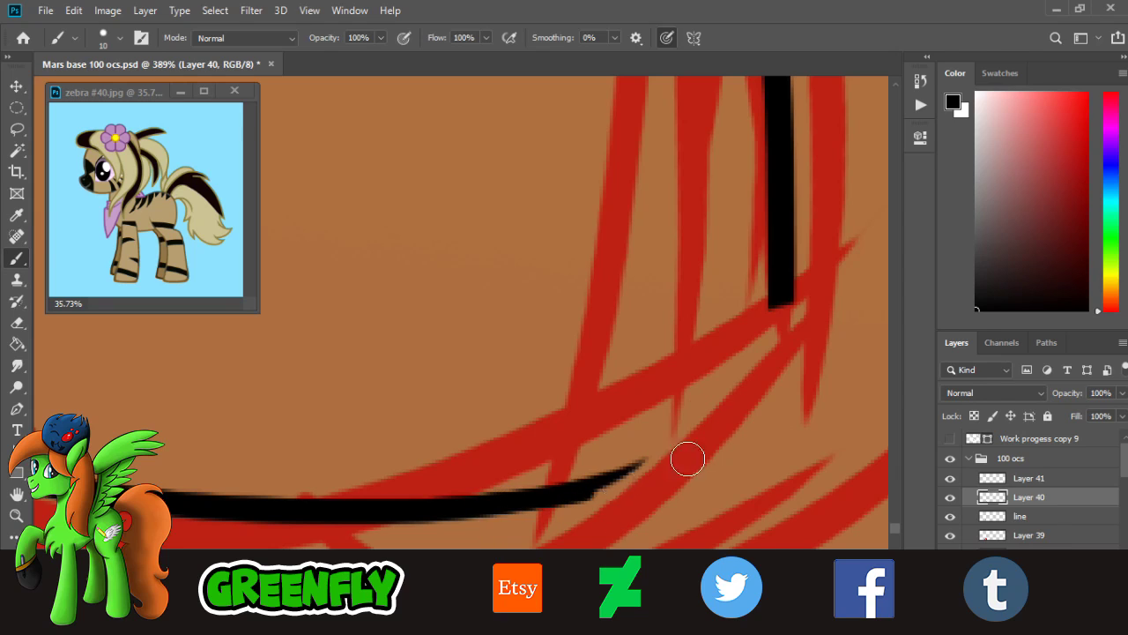
pyautogui.moveTo(617, 472); pyautogui.dragTo(767, 390)
pyautogui.hotkey('ctrl', 'z')
pyautogui.moveTo(468, 506); pyautogui.dragTo(775, 374)
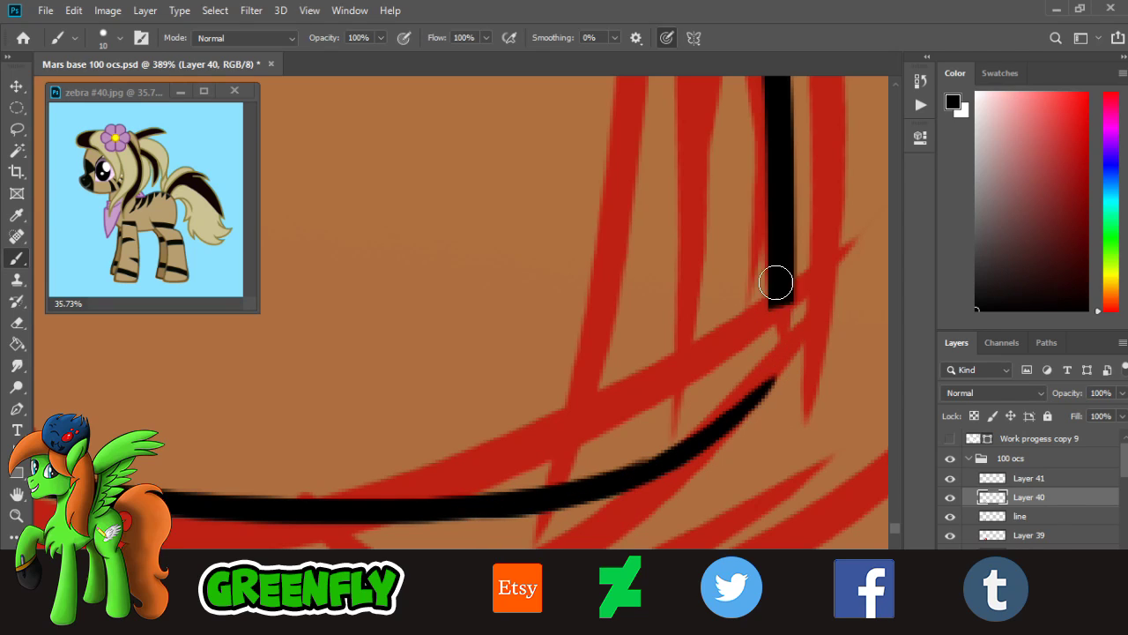
pyautogui.moveTo(776, 282); pyautogui.dragTo(719, 414)
pyautogui.moveTo(777, 313)
pyautogui.mouseDown()
pyautogui.moveTo(721, 437)
pyautogui.moveTo(677, 423)
pyautogui.mouseUp()
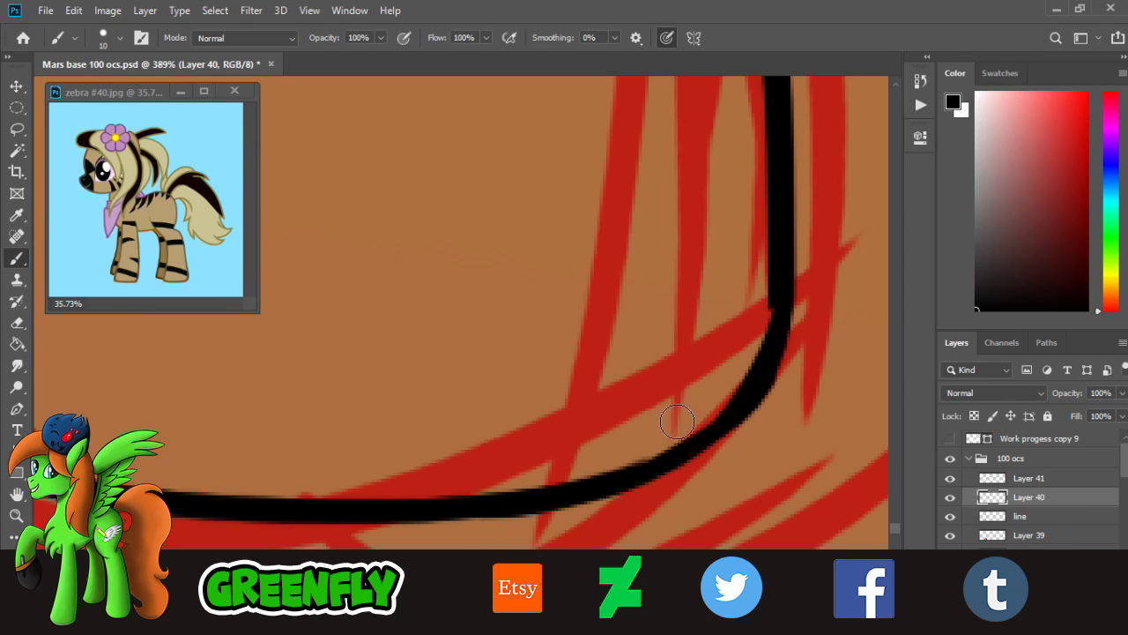
# - Ink the near foreleg's front edge in black on Layer 41, from inside the chest down to the hoof with a slight outward flare
pyautogui.click(15, 515)
pyautogui.moveTo(604, 393); pyautogui.dragTo(493, 404)
pyautogui.moveTo(609, 418); pyautogui.dragTo(585, 419)
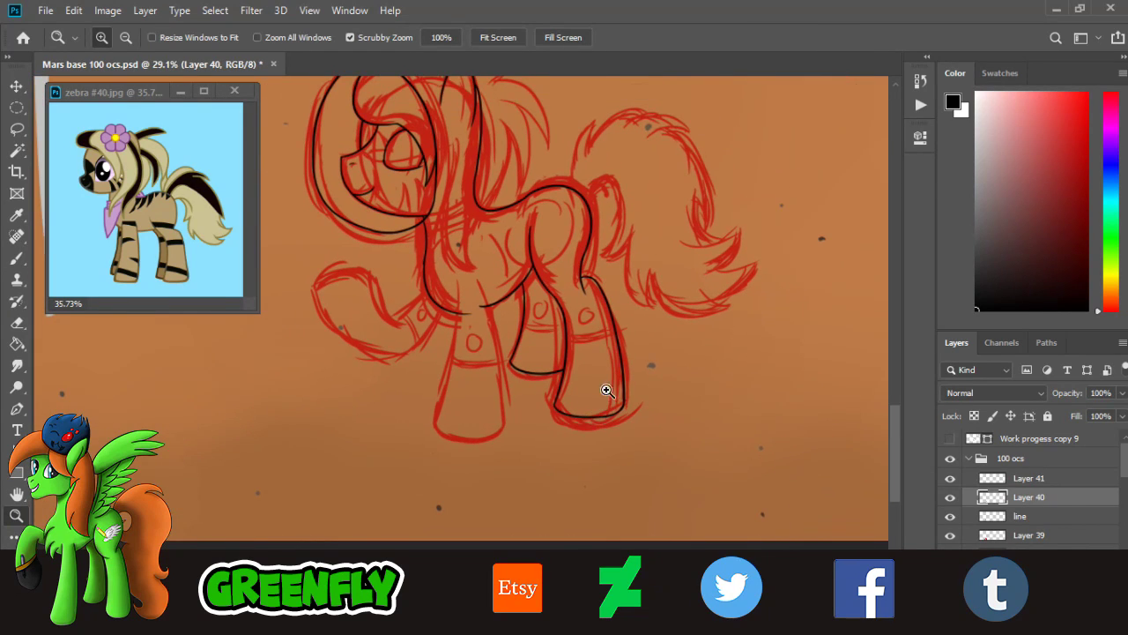
pyautogui.scroll(1, 581, 371)
pyautogui.scroll(3, 445, 377)
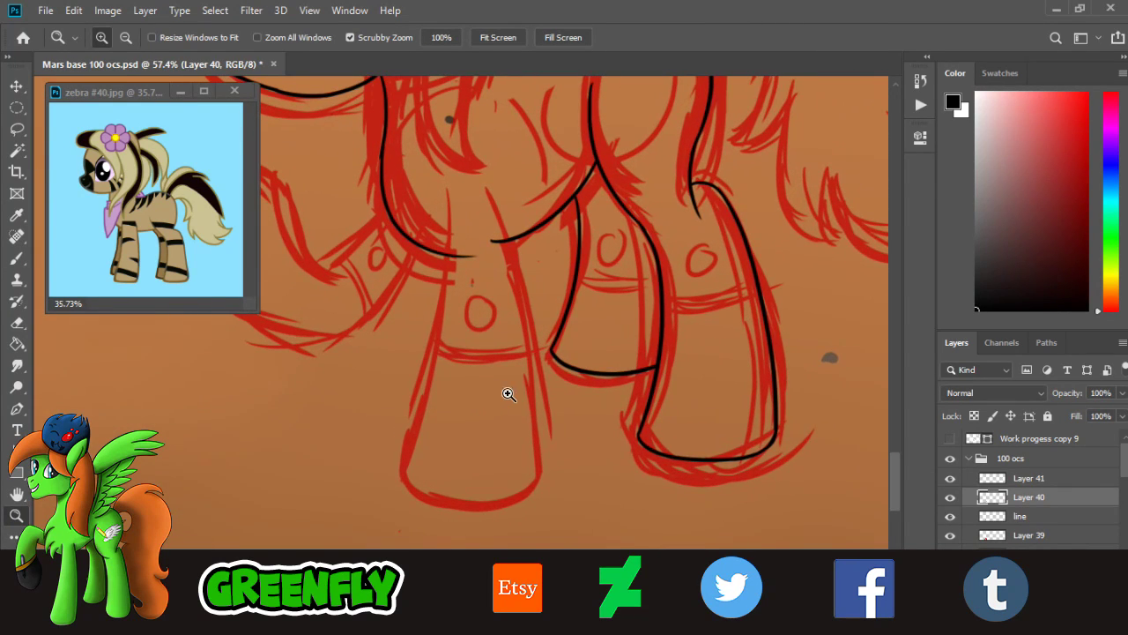
pyautogui.click(1023, 477)
pyautogui.click(950, 478)
pyautogui.click(950, 477)
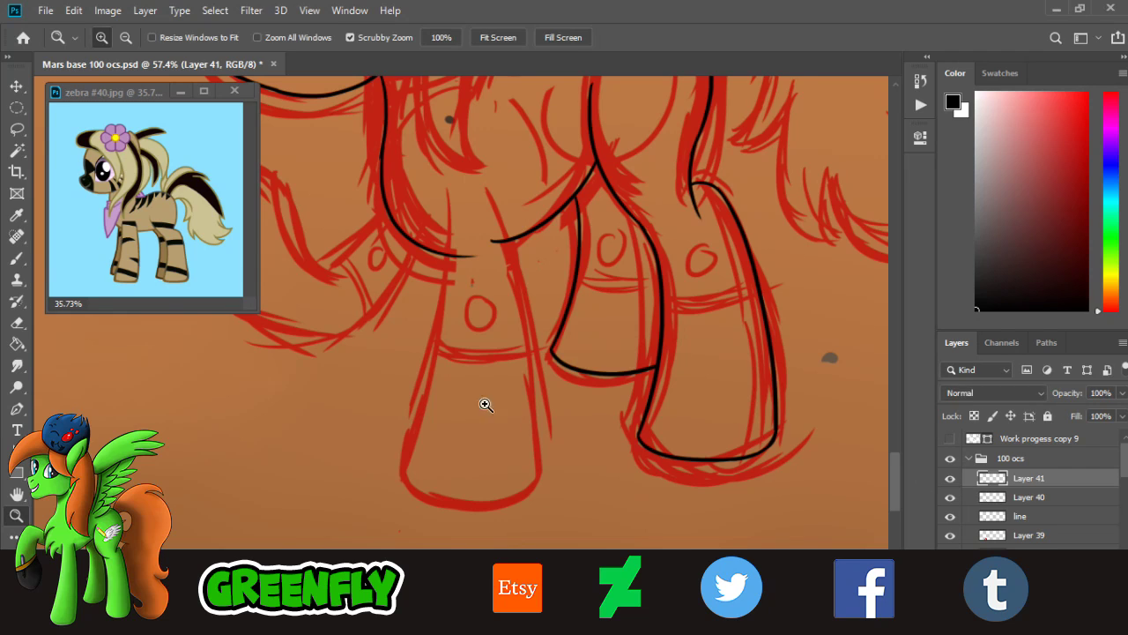
pyautogui.scroll(1, 487, 402)
pyautogui.press('b')
pyautogui.moveTo(446, 153)
pyautogui.mouseDown()
pyautogui.moveTo(378, 454)
pyautogui.moveTo(345, 511)
pyautogui.mouseUp()
pyautogui.hotkey('ctrl', 'z')
pyautogui.hotkey('ctrl', 'z')
pyautogui.moveTo(455, 152); pyautogui.dragTo(348, 521)
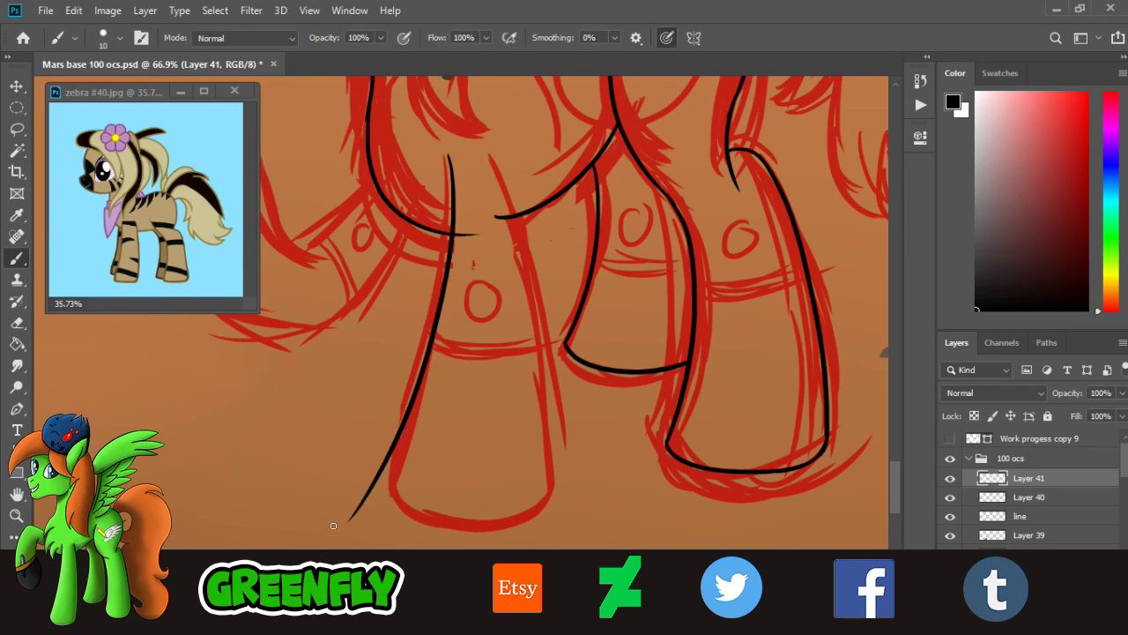
pyautogui.hotkey('ctrl', 'z')
pyautogui.moveTo(455, 154); pyautogui.dragTo(396, 464)
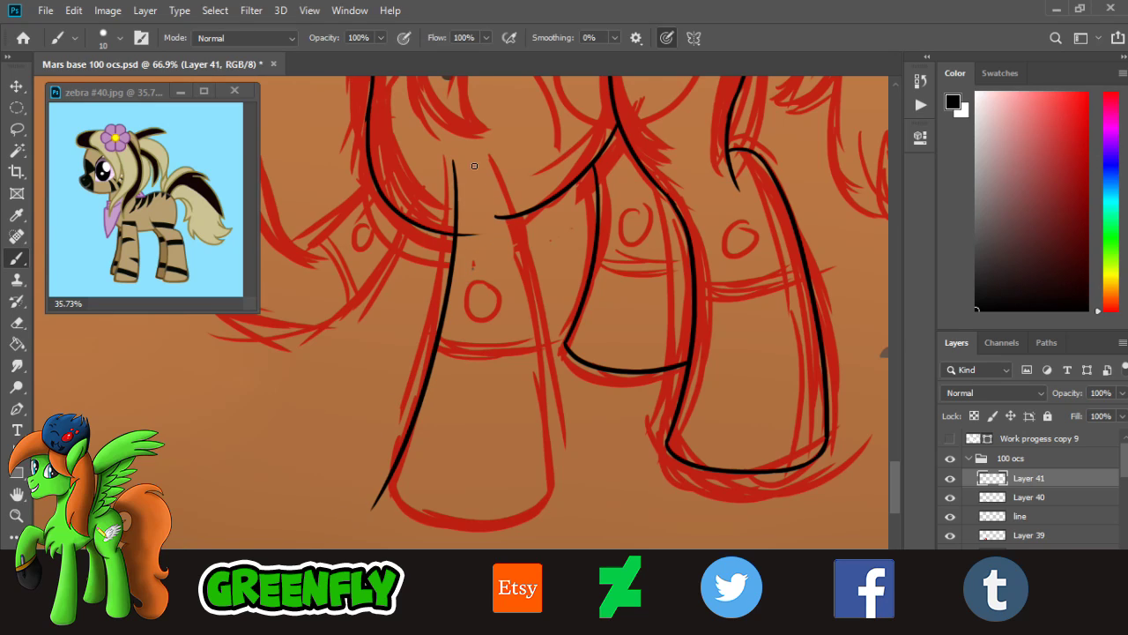
# - Ink the near foreleg's rear edge in black, from above the belly line down to the hoof, redoing it to follow the sketch
pyautogui.moveTo(473, 163); pyautogui.dragTo(520, 529)
pyautogui.hotkey('ctrl', 'z')
pyautogui.moveTo(485, 162); pyautogui.dragTo(545, 527)
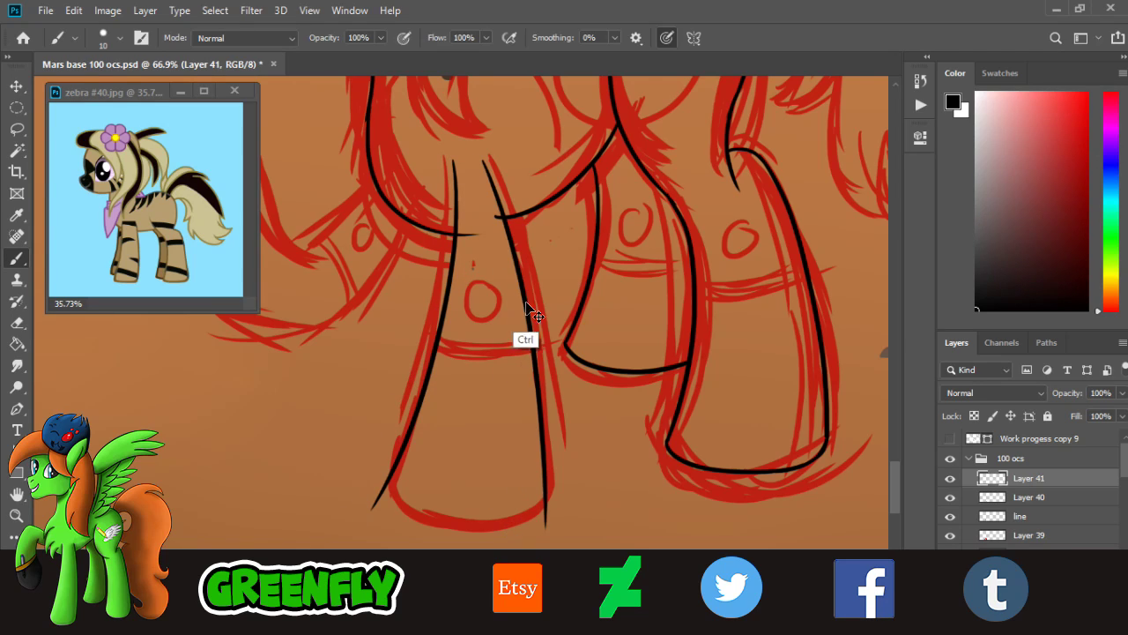
pyautogui.hotkey('ctrl', 'z')
pyautogui.moveTo(490, 160); pyautogui.dragTo(552, 501)
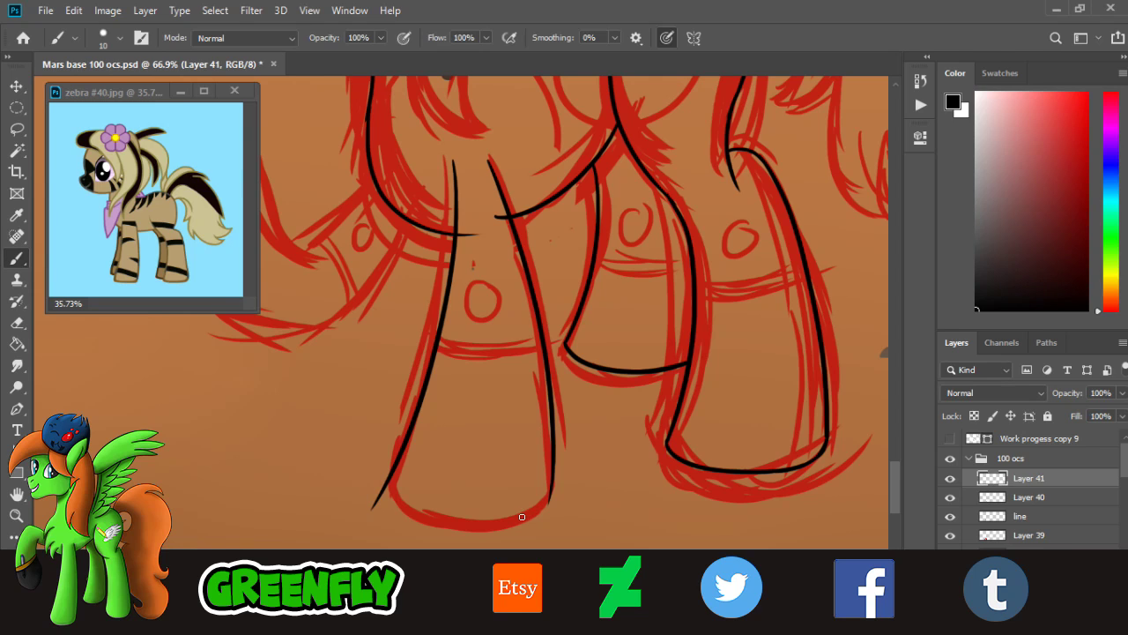
pyautogui.click(16, 517)
pyautogui.moveTo(474, 412); pyautogui.dragTo(379, 402)
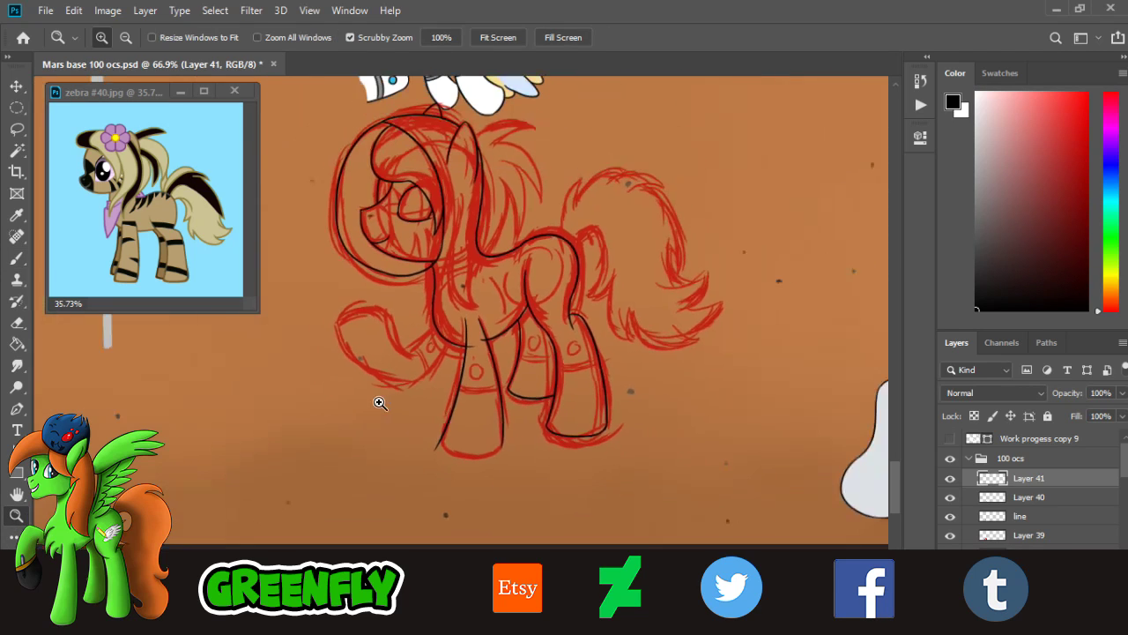
# - Undo the near foreleg's two edge strokes and re-ink its rear edge in black from inside the body to the hoof, redoing it until it sits right
pyautogui.moveTo(428, 429); pyautogui.dragTo(531, 436)
pyautogui.moveTo(580, 358); pyautogui.dragTo(600, 370)
pyautogui.hotkey('ctrl', 'z')
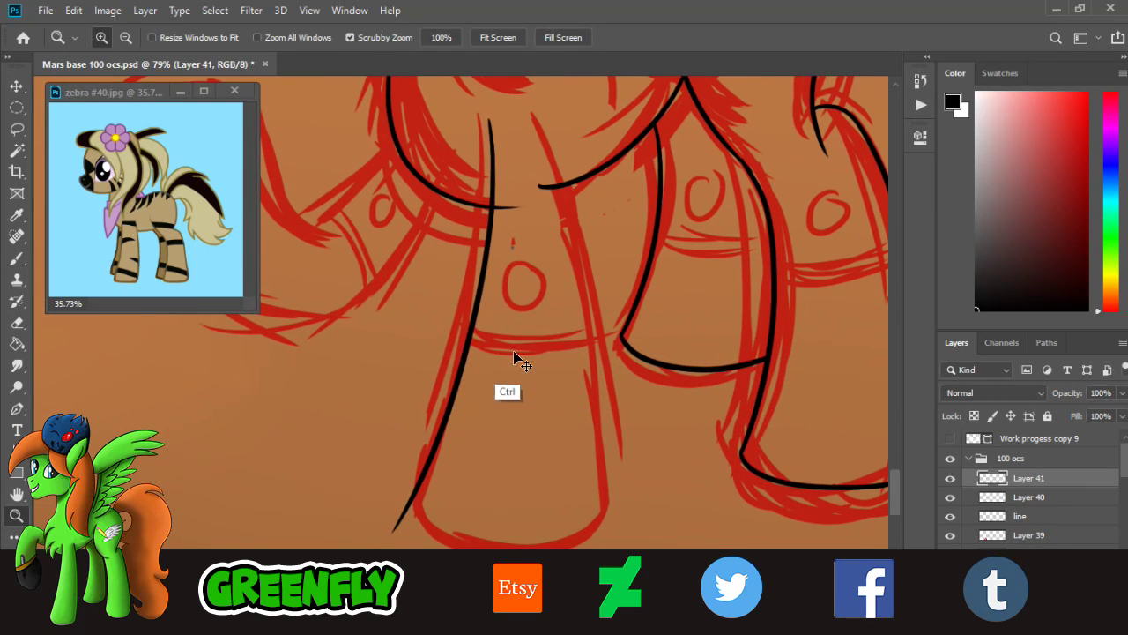
pyautogui.hotkey('ctrl', 'z')
pyautogui.press('b')
pyautogui.moveTo(528, 108); pyautogui.dragTo(594, 536)
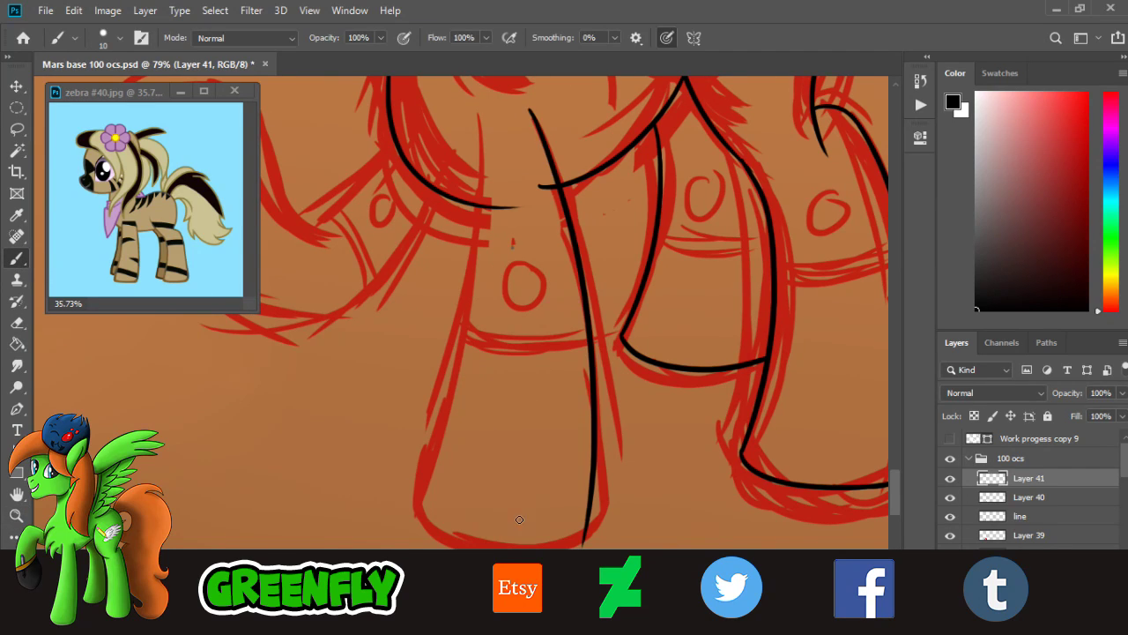
pyautogui.hotkey('ctrl', 'z')
pyautogui.moveTo(527, 110); pyautogui.dragTo(593, 534)
pyautogui.hotkey('ctrl', 'z')
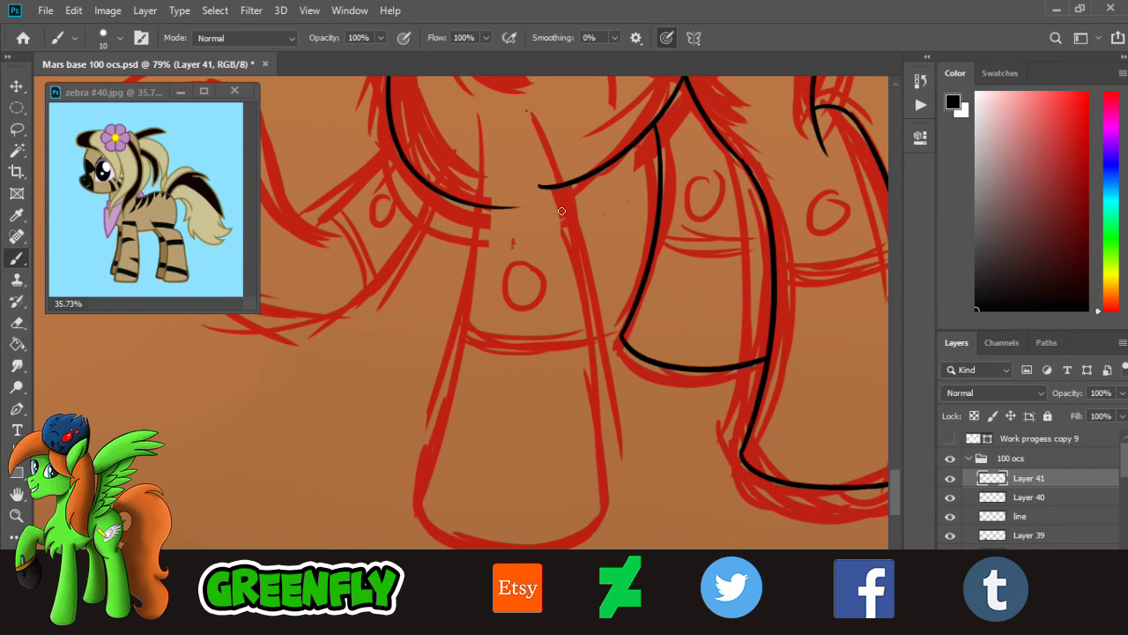
pyautogui.moveTo(527, 109)
pyautogui.mouseDown()
pyautogui.moveTo(593, 538)
pyautogui.moveTo(572, 221)
pyautogui.moveTo(604, 548)
pyautogui.mouseUp()
pyautogui.hotkey('ctrl', 'z')
pyautogui.hotkey('ctrl', 'z')
pyautogui.moveTo(527, 111); pyautogui.dragTo(589, 546)
# - Re-ink the near foreleg's front edge in black, from inside the chest down to the hoof with an outward flare
pyautogui.moveTo(481, 114)
pyautogui.mouseDown()
pyautogui.moveTo(455, 411)
pyautogui.moveTo(423, 510)
pyautogui.mouseUp()
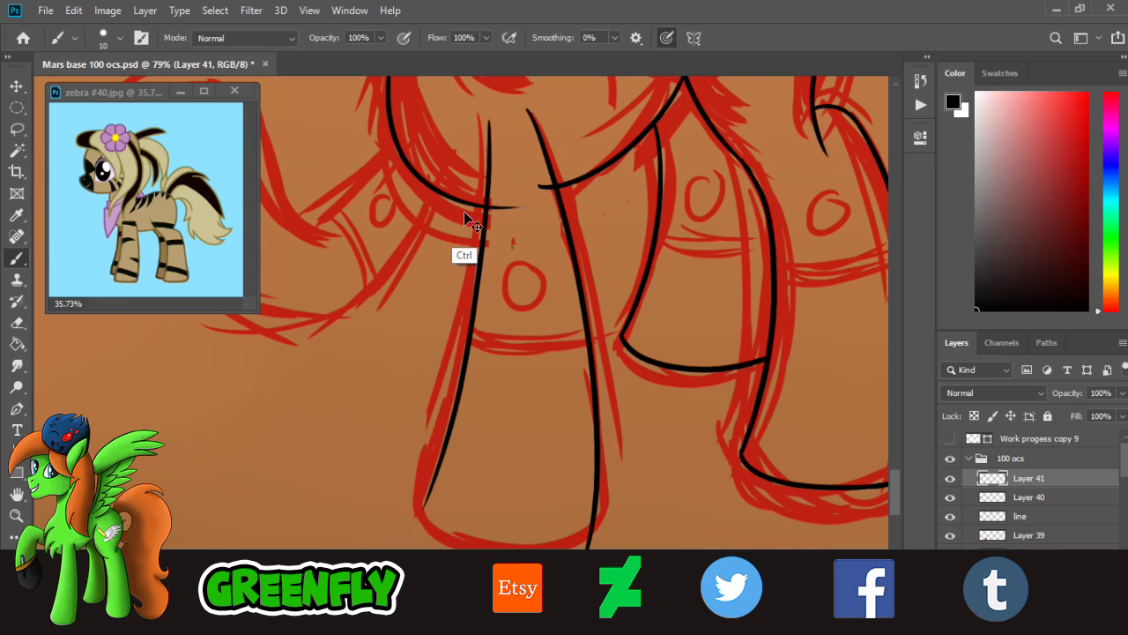
pyautogui.hotkey('ctrl', 'z')
pyautogui.moveTo(481, 113); pyautogui.dragTo(387, 529)
# - Erase the overshooting lower ends of the near foreleg's front and rear edges where the hoof begins to round
pyautogui.click(17, 516)
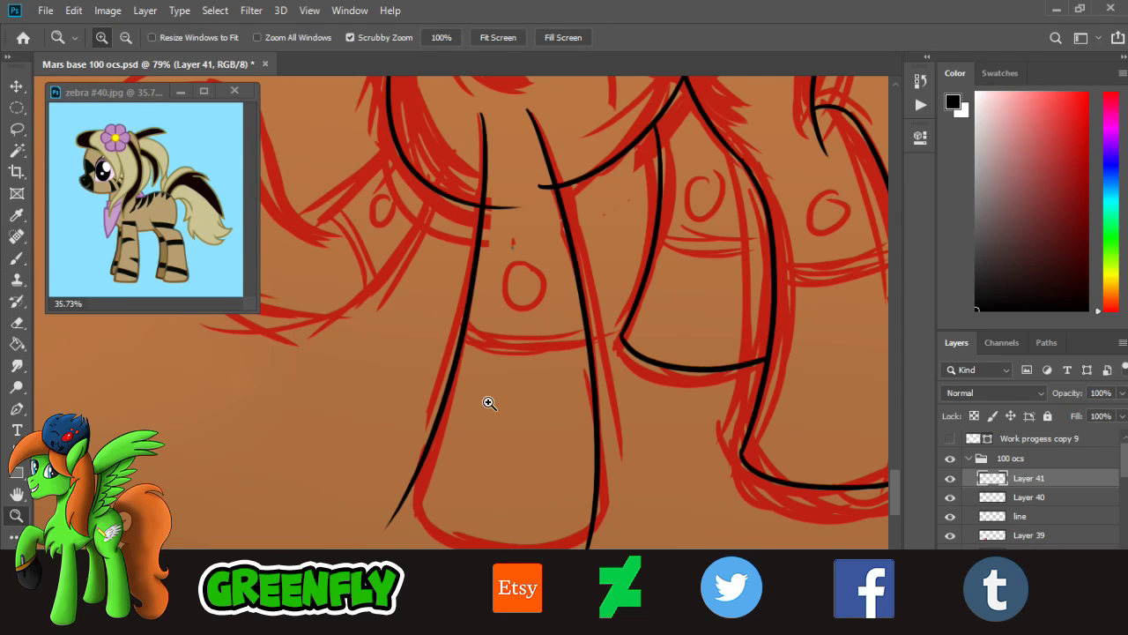
pyautogui.moveTo(488, 402); pyautogui.dragTo(429, 426)
pyautogui.moveTo(504, 460); pyautogui.dragTo(592, 496)
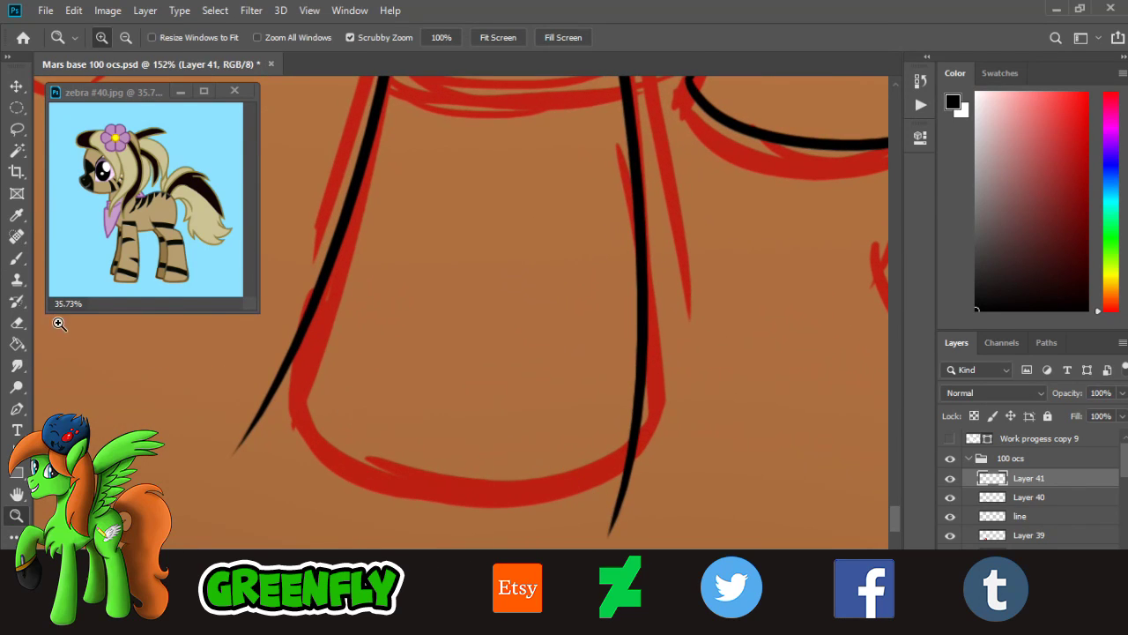
pyautogui.press('e')
pyautogui.moveTo(269, 383); pyautogui.dragTo(236, 455)
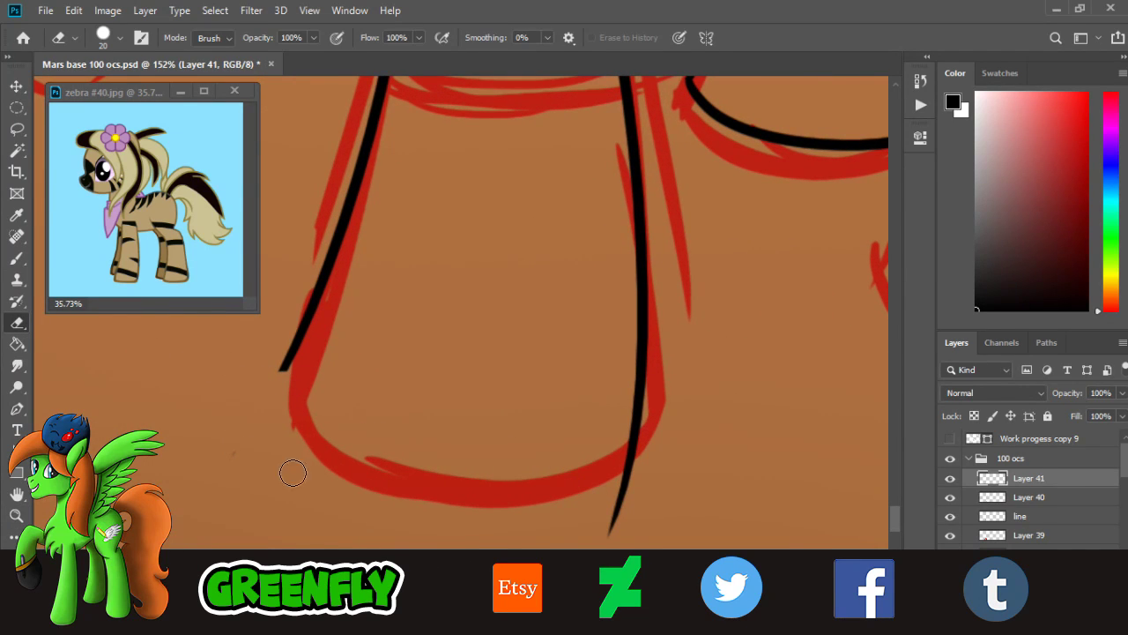
pyautogui.moveTo(646, 407)
pyautogui.mouseDown()
pyautogui.moveTo(631, 455)
pyautogui.moveTo(633, 493)
pyautogui.mouseUp()
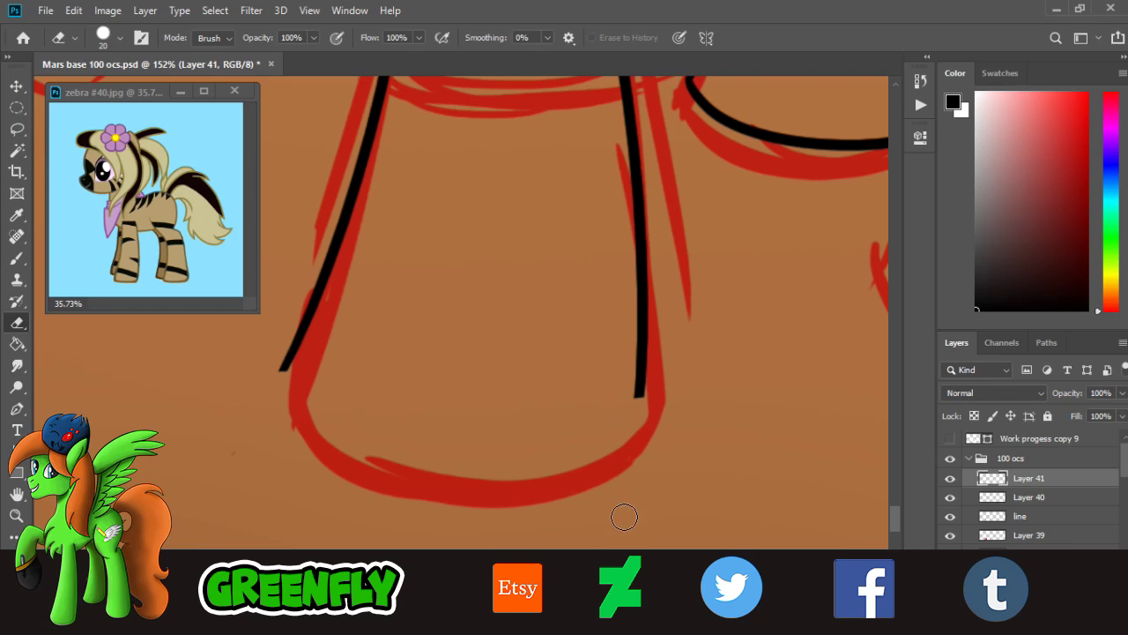
# - Ink the near forehoof's bottom in black, curving from the front edge toward the rear, redoing the stroke until it follows the sketch
pyautogui.click(16, 515)
pyautogui.moveTo(338, 396); pyautogui.dragTo(368, 402)
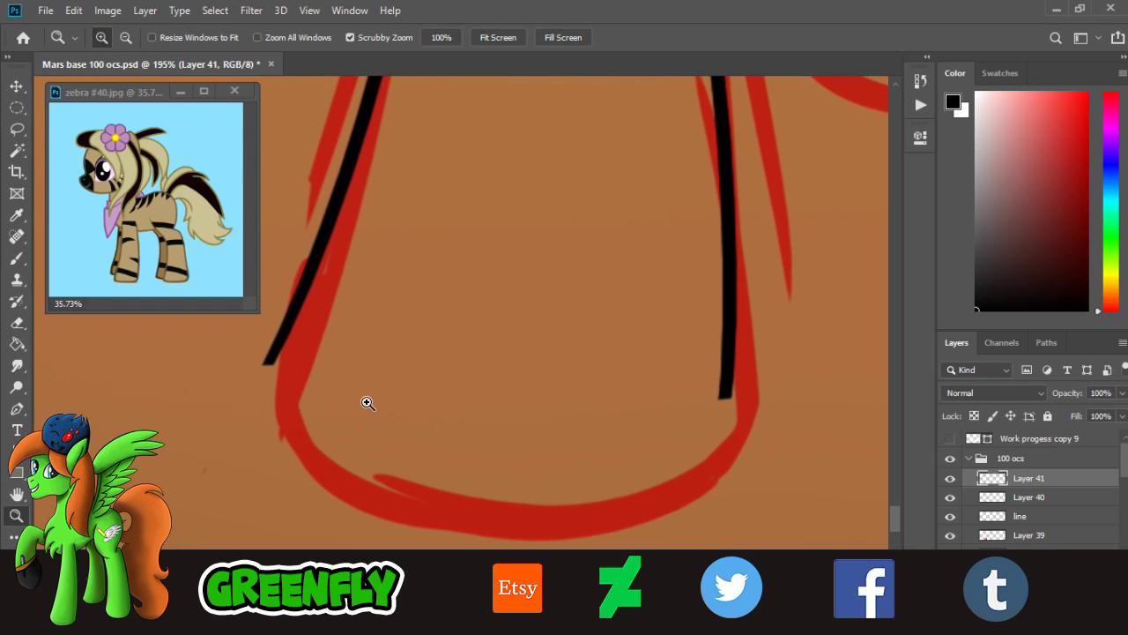
pyautogui.press('b')
pyautogui.hotkey('ctrl', 'z')
pyautogui.moveTo(268, 363)
pyautogui.mouseDown()
pyautogui.moveTo(401, 464)
pyautogui.moveTo(302, 453)
pyautogui.moveTo(472, 493)
pyautogui.moveTo(359, 473)
pyautogui.mouseUp()
pyautogui.hotkey('ctrl', 'z')
pyautogui.moveTo(279, 412); pyautogui.dragTo(716, 466)
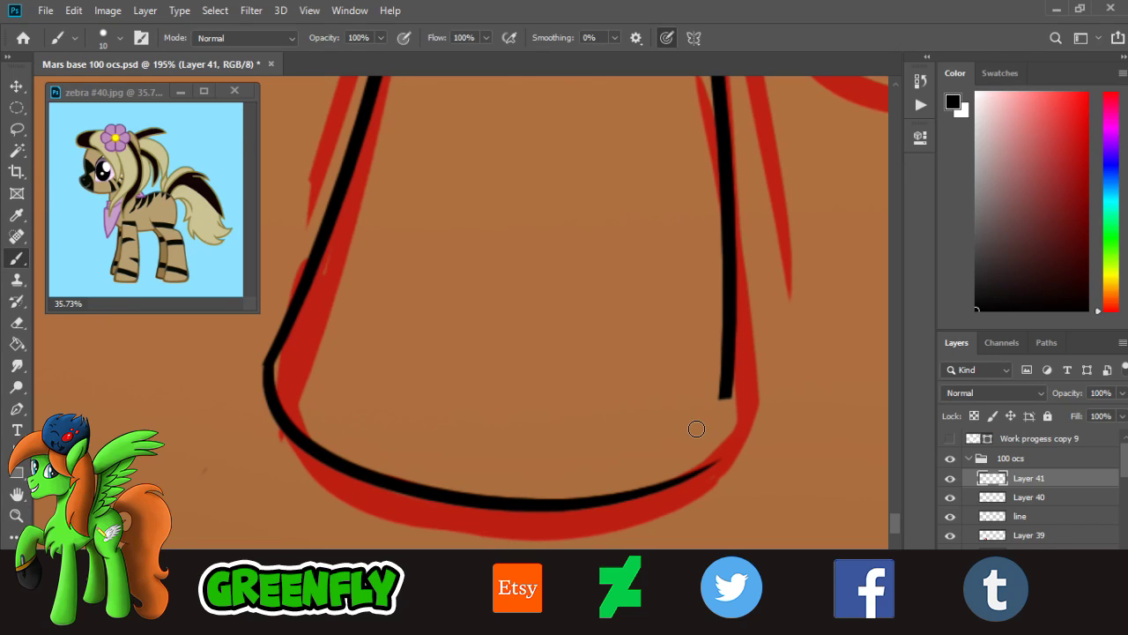
pyautogui.hotkey('ctrl', 'z')
pyautogui.moveTo(268, 362)
pyautogui.mouseDown()
pyautogui.moveTo(631, 470)
pyautogui.moveTo(661, 463)
pyautogui.mouseUp()
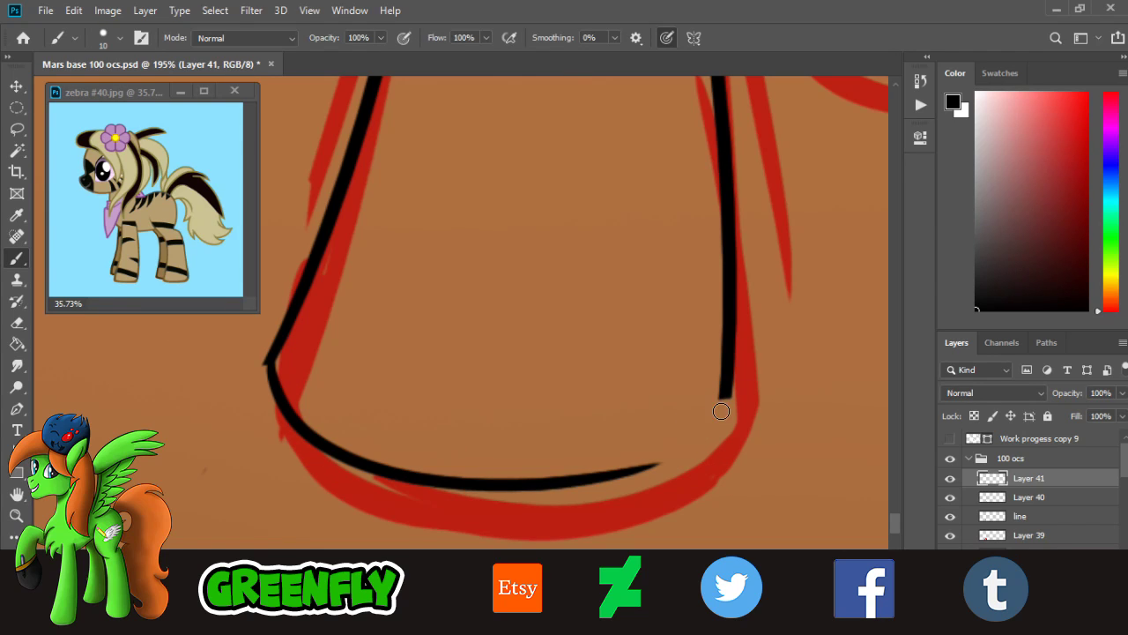
pyautogui.hotkey('ctrl', 'z')
pyautogui.moveTo(271, 354)
pyautogui.mouseDown()
pyautogui.moveTo(464, 498)
pyautogui.moveTo(710, 403)
pyautogui.mouseUp()
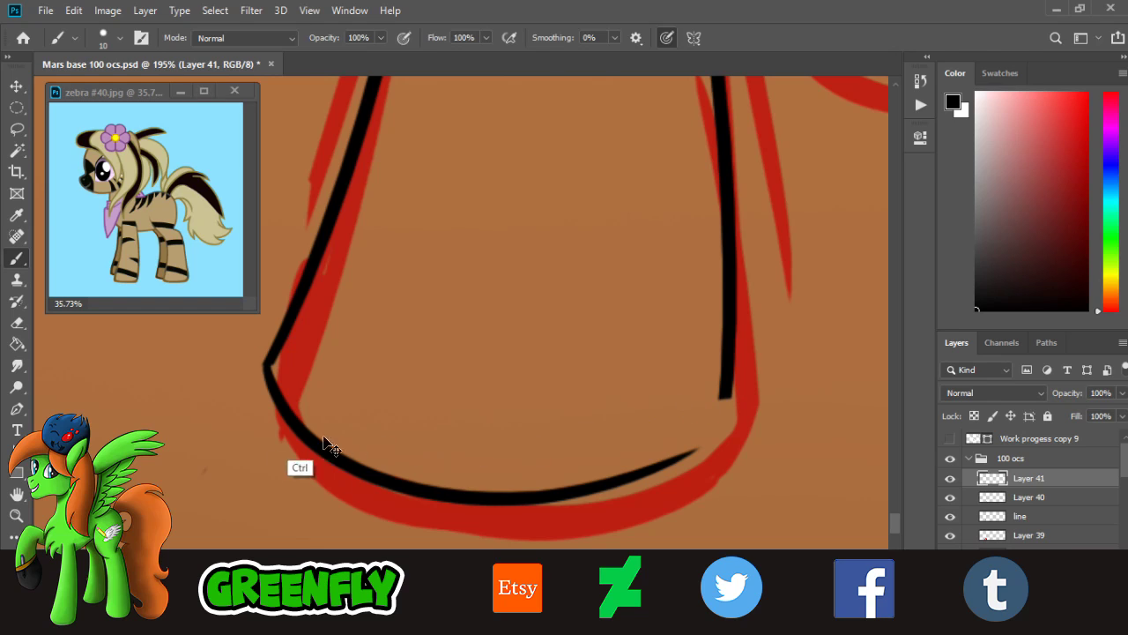
pyautogui.hotkey('ctrl', 'z')
pyautogui.moveTo(273, 351)
pyautogui.mouseDown()
pyautogui.moveTo(675, 497)
pyautogui.moveTo(707, 439)
pyautogui.mouseUp()
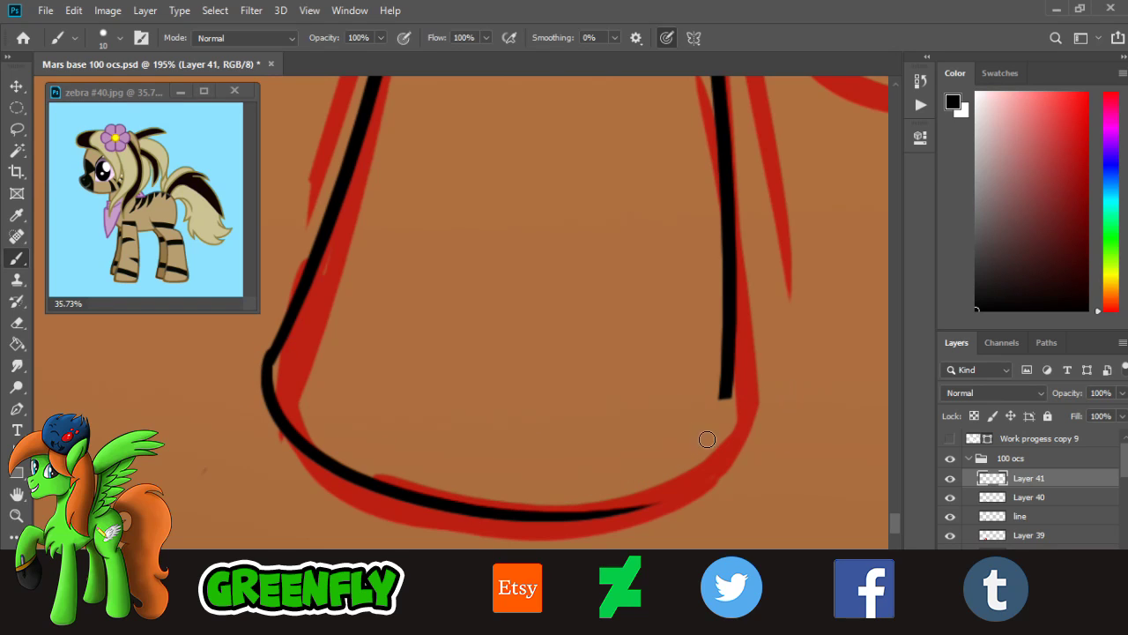
# - Extend the near forehoof's bottom curve in black up toward the foreleg's rear edge
pyautogui.click(26, 517)
pyautogui.click(697, 473)
pyautogui.click(17, 258)
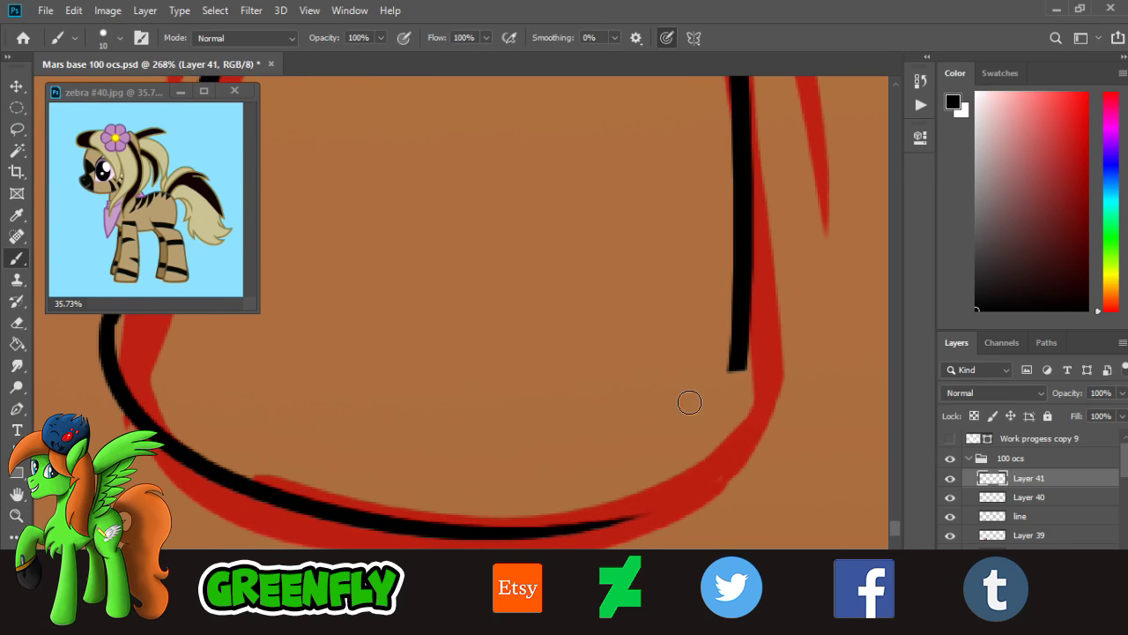
pyautogui.moveTo(739, 372)
pyautogui.mouseDown()
pyautogui.moveTo(624, 528)
pyautogui.moveTo(579, 519)
pyautogui.moveTo(549, 541)
pyautogui.moveTo(624, 527)
pyautogui.moveTo(721, 455)
pyautogui.mouseUp()
pyautogui.hotkey('ctrl', 'z')
pyautogui.hotkey('ctrl', 'z')
pyautogui.hotkey('ctrl', 'z')
pyautogui.hotkey('ctrl', 'z')
pyautogui.moveTo(534, 530); pyautogui.dragTo(721, 453)
pyautogui.hotkey('ctrl', 'z')
pyautogui.moveTo(591, 529)
pyautogui.mouseDown()
pyautogui.moveTo(728, 453)
pyautogui.moveTo(739, 353)
pyautogui.moveTo(709, 473)
pyautogui.mouseUp()
# - Try to join the near foreleg's rear edge to the hoof's bottom curve with black corner strokes, undoing the attempts
pyautogui.hotkey('ctrl', 'z')
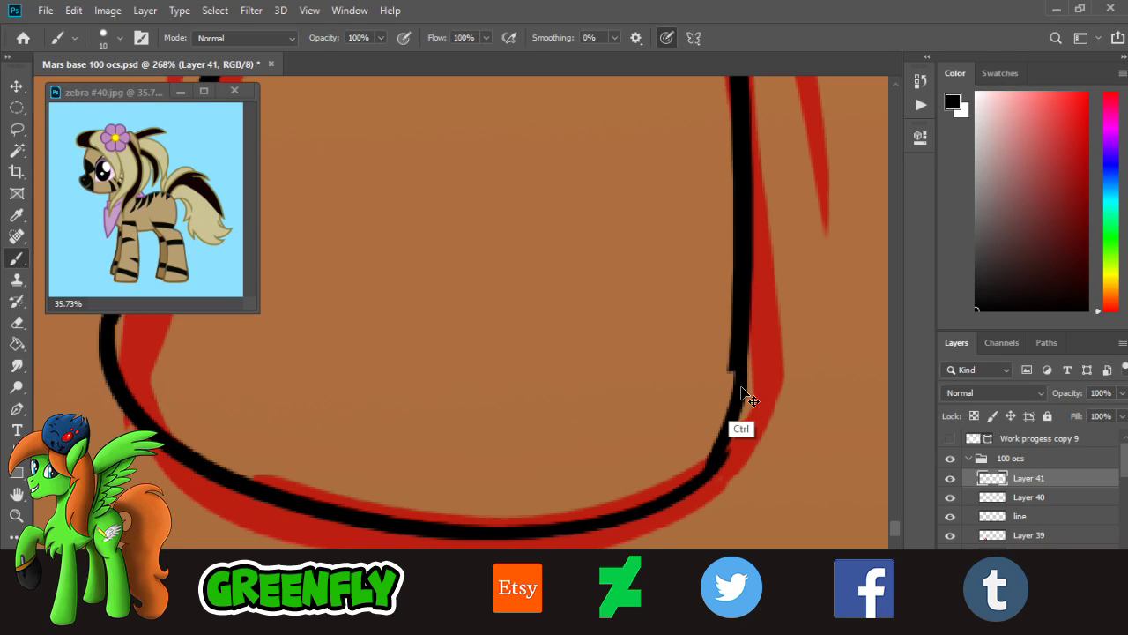
pyautogui.hotkey('ctrl', 'z')
pyautogui.moveTo(735, 333); pyautogui.dragTo(710, 463)
pyautogui.hotkey('ctrl', 'z')
pyautogui.moveTo(737, 369); pyautogui.dragTo(714, 454)
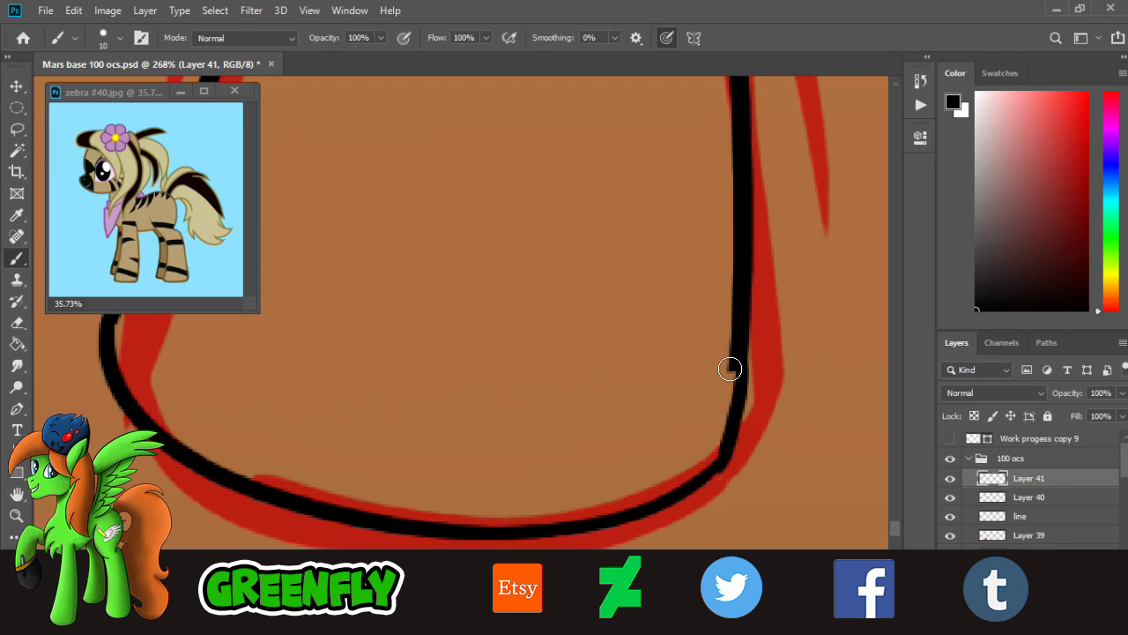
pyautogui.hotkey('ctrl', 'z')
pyautogui.moveTo(737, 366); pyautogui.dragTo(702, 467)
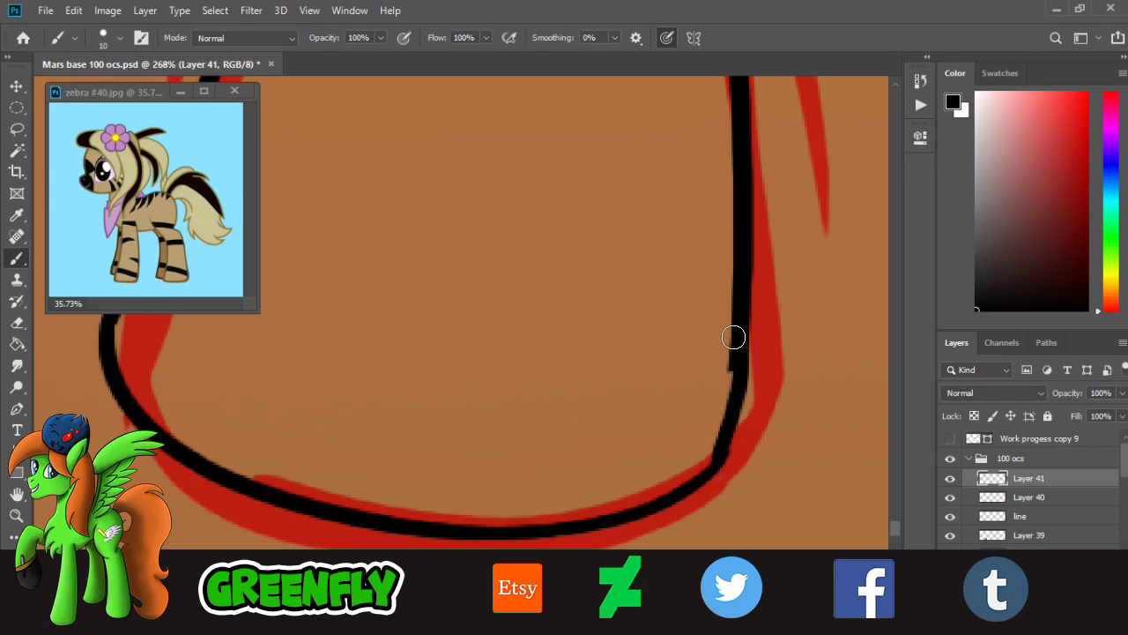
pyautogui.hotkey('ctrl', 'z')
pyautogui.moveTo(734, 338); pyautogui.dragTo(717, 415)
pyautogui.click(16, 517)
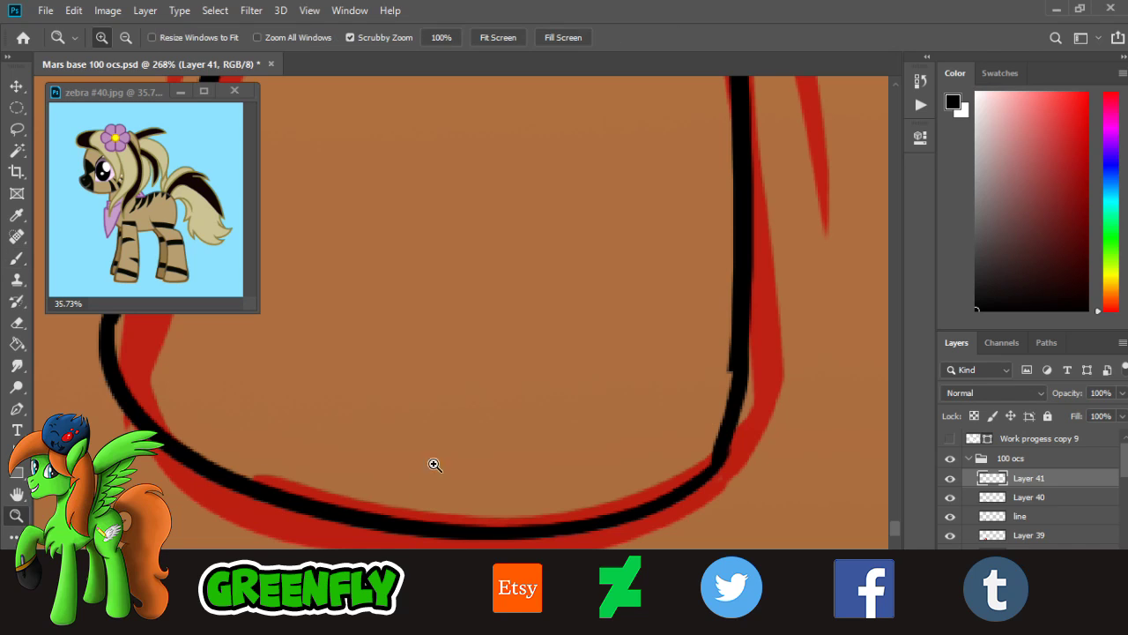
pyautogui.moveTo(781, 457); pyautogui.dragTo(856, 477)
pyautogui.hotkey('ctrl', 'z')
pyautogui.hotkey('ctrl', 'z')
pyautogui.hotkey('ctrl', 'z')
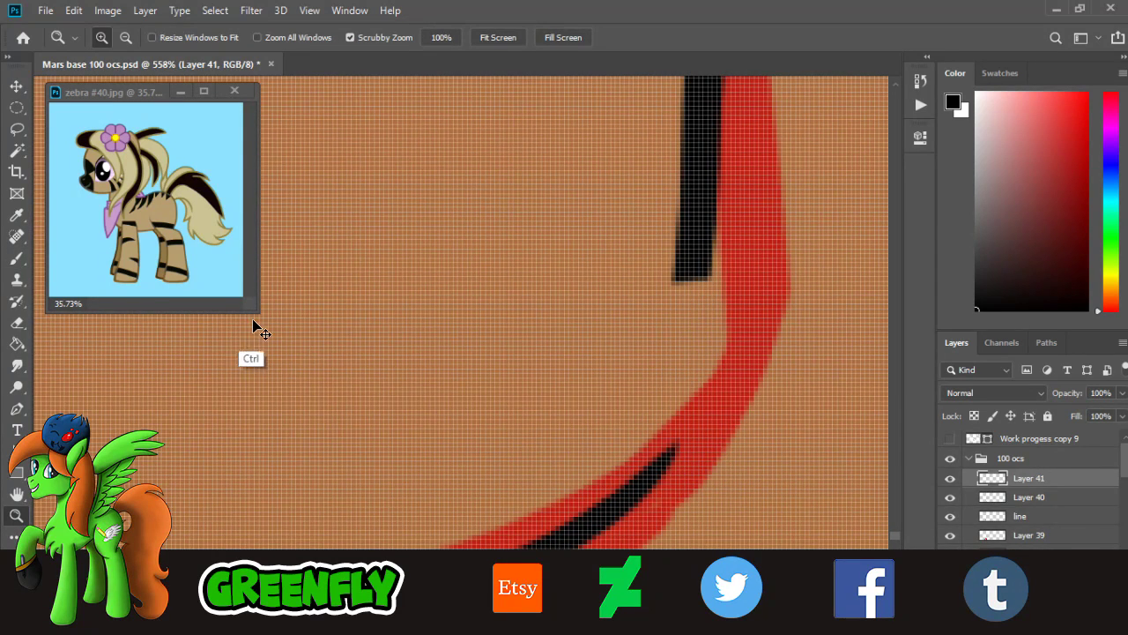
# - Join the near foreleg's rear edge to the hoof's bottom curve with a smooth, rounded black corner
pyautogui.moveTo(698, 387); pyautogui.dragTo(701, 221)
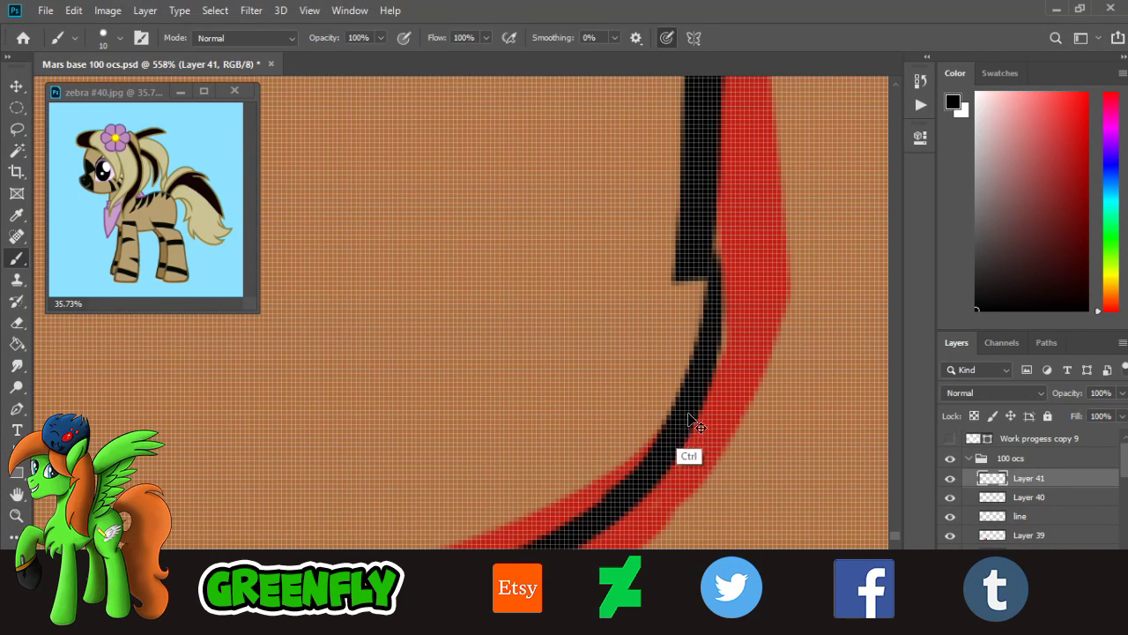
pyautogui.hotkey('ctrl', 'z')
pyautogui.moveTo(588, 515)
pyautogui.mouseDown()
pyautogui.moveTo(693, 376)
pyautogui.moveTo(693, 182)
pyautogui.mouseUp()
pyautogui.hotkey('ctrl', 'z')
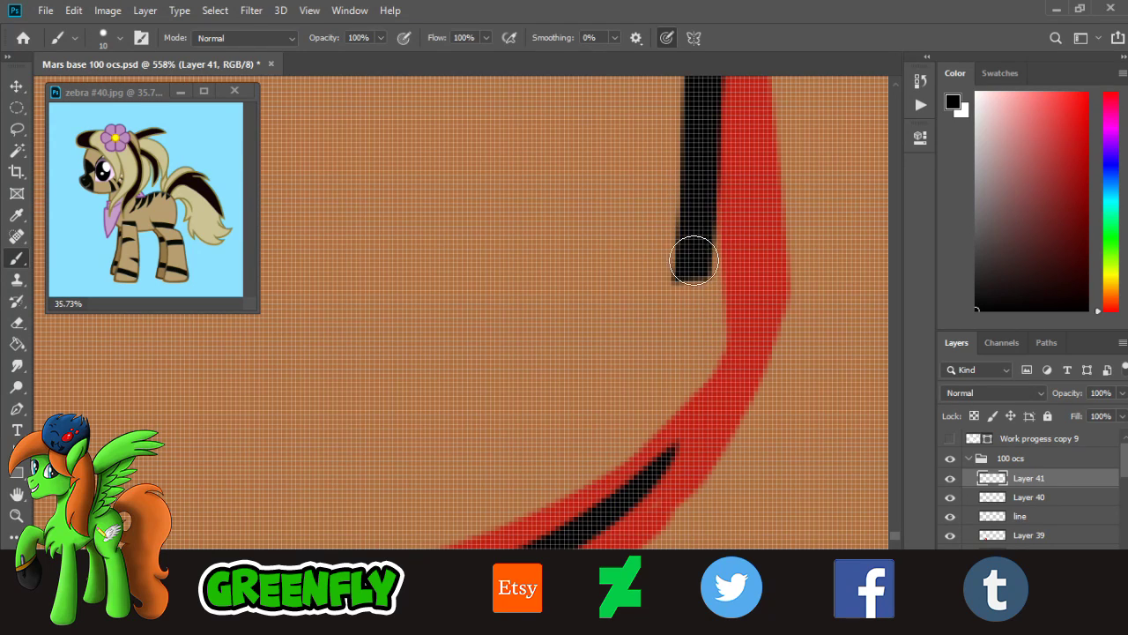
pyautogui.moveTo(698, 247); pyautogui.dragTo(621, 507)
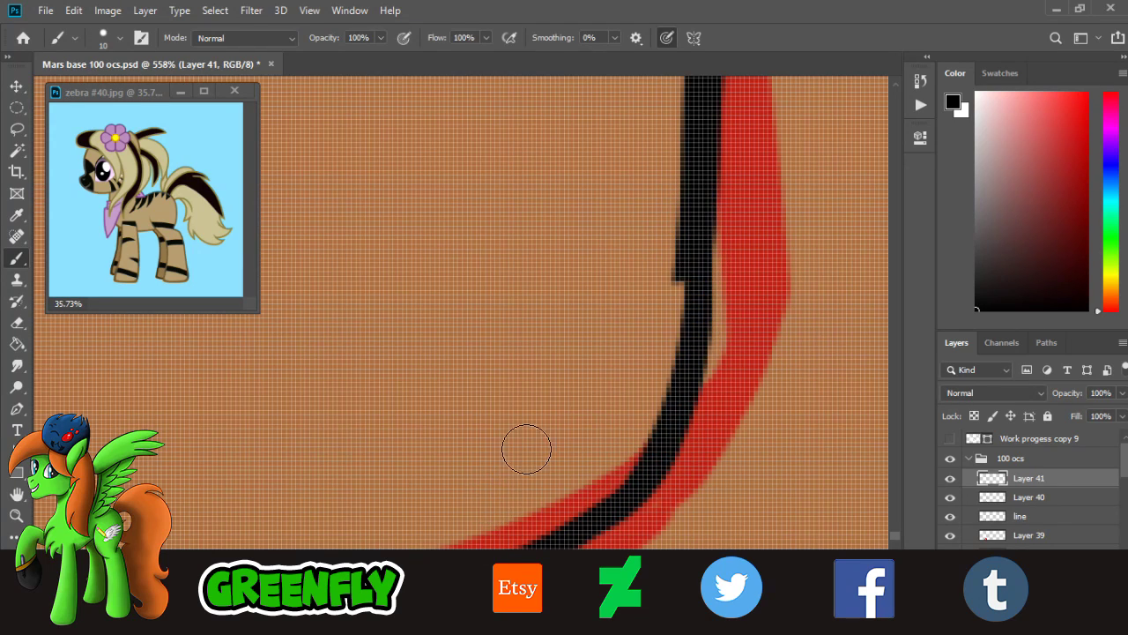
# - Erase the chest and belly line ends that cross inside the near foreleg on the line layer
pyautogui.click(22, 517)
pyautogui.moveTo(588, 426)
pyautogui.mouseDown()
pyautogui.moveTo(532, 429)
pyautogui.moveTo(545, 442)
pyautogui.moveTo(583, 435)
pyautogui.mouseUp()
pyautogui.moveTo(575, 317); pyautogui.dragTo(703, 405)
pyautogui.click(1023, 501)
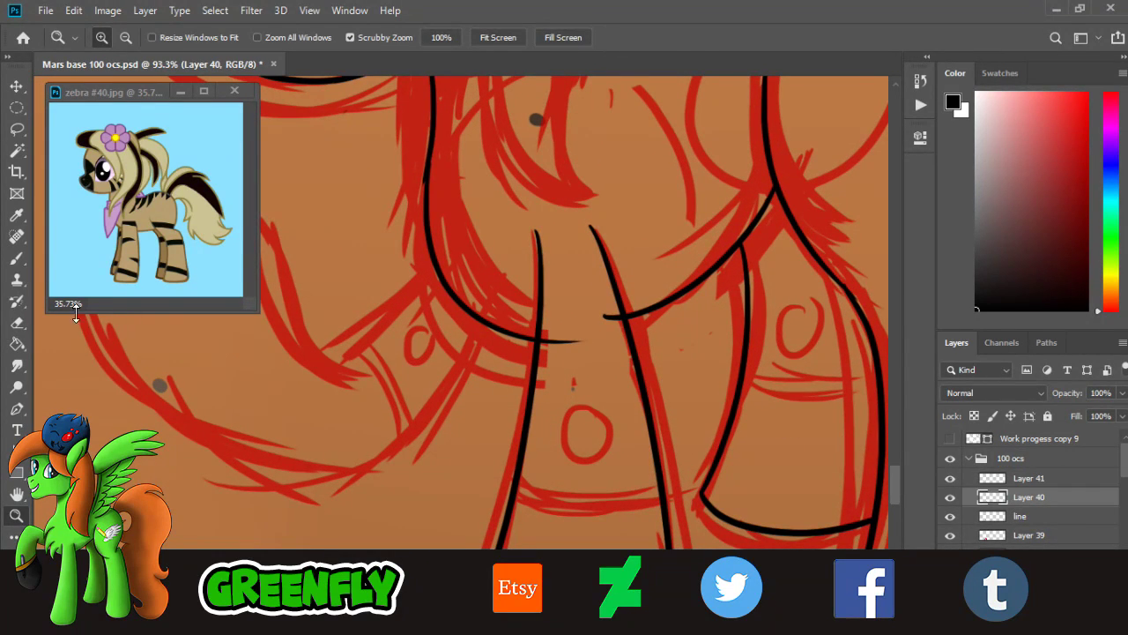
pyautogui.press('e')
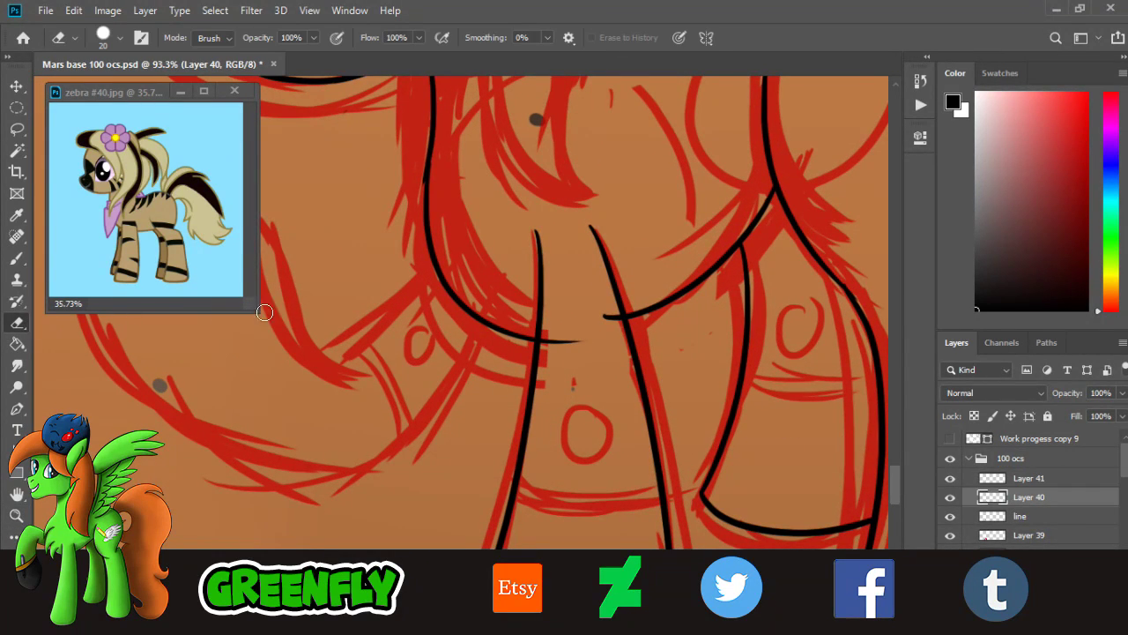
pyautogui.click(995, 519)
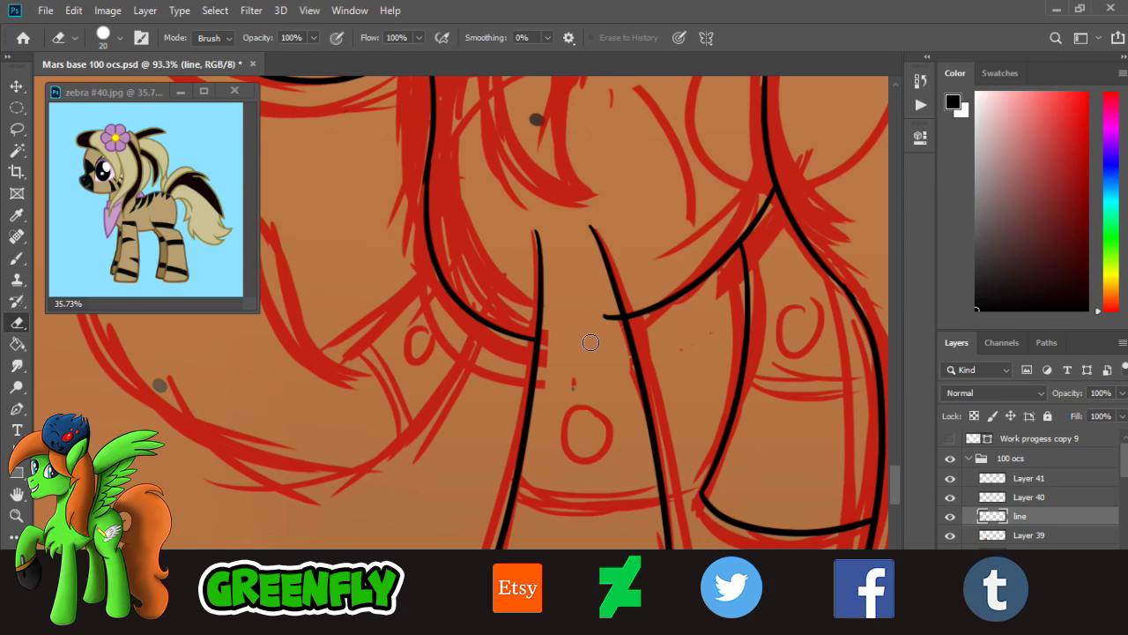
# - Return to Layer 41 for the neck area and toggle its visibility off and on to check its contents
pyautogui.press('z')
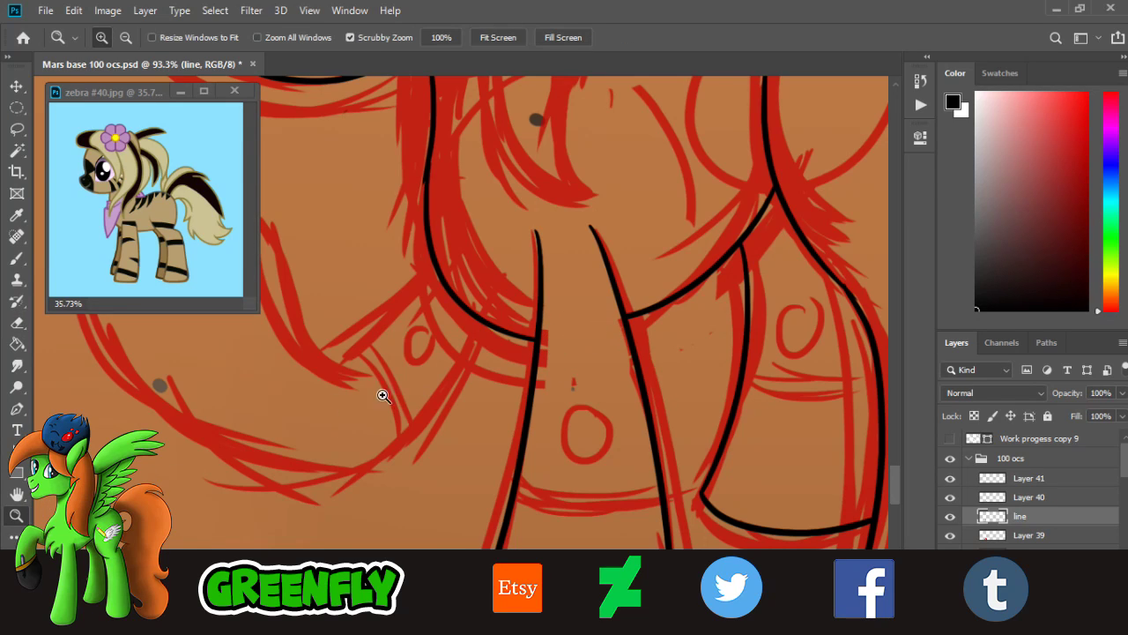
pyautogui.keyDown('alt'); pyautogui.click(517, 371); pyautogui.keyUp('alt')
pyautogui.keyDown('alt'); pyautogui.click(584, 386); pyautogui.keyUp('alt')
pyautogui.keyDown('alt'); pyautogui.click(662, 420); pyautogui.keyUp('alt')
pyautogui.moveTo(662, 421); pyautogui.dragTo(656, 409)
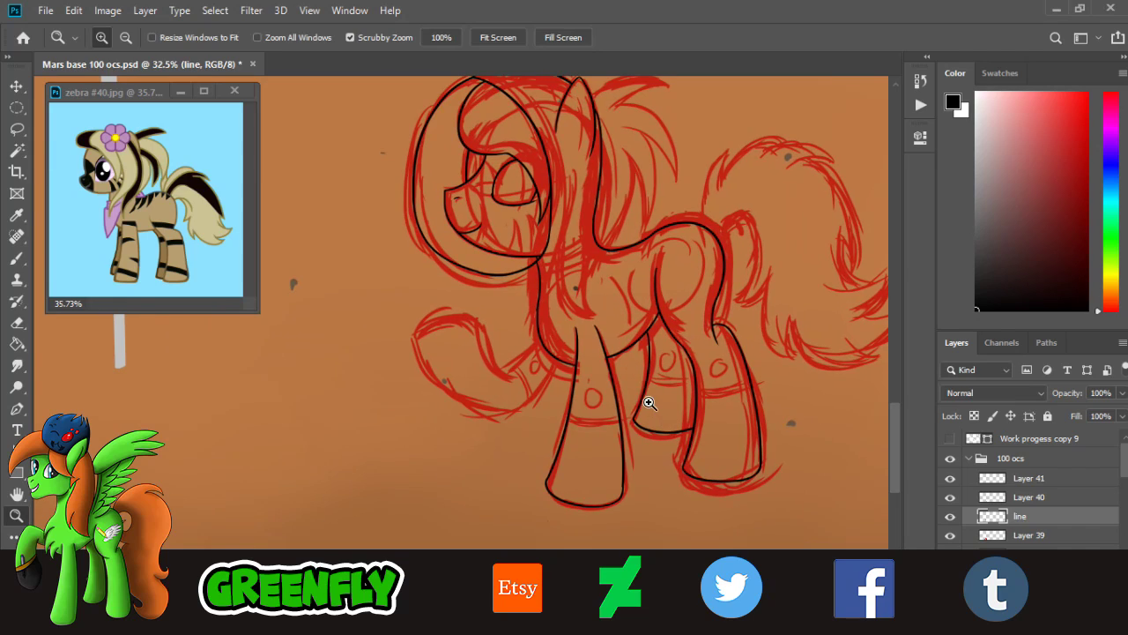
pyautogui.scroll(-3, 618, 391)
pyautogui.scroll(2, 637, 390)
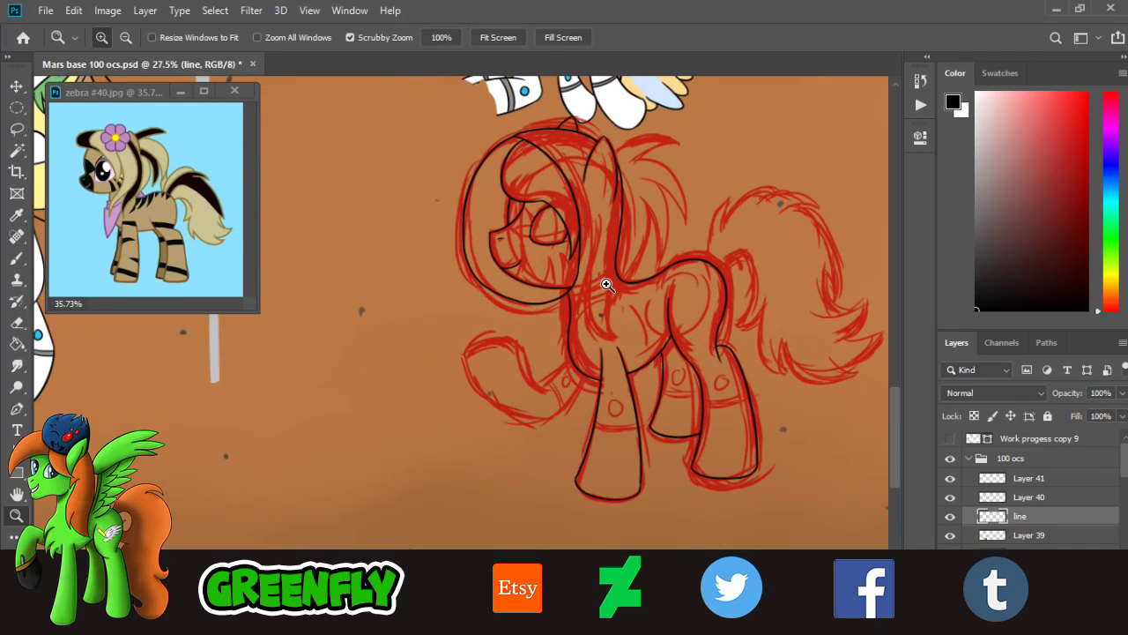
pyautogui.scroll(-4, 600, 291)
pyautogui.scroll(10, 617, 300)
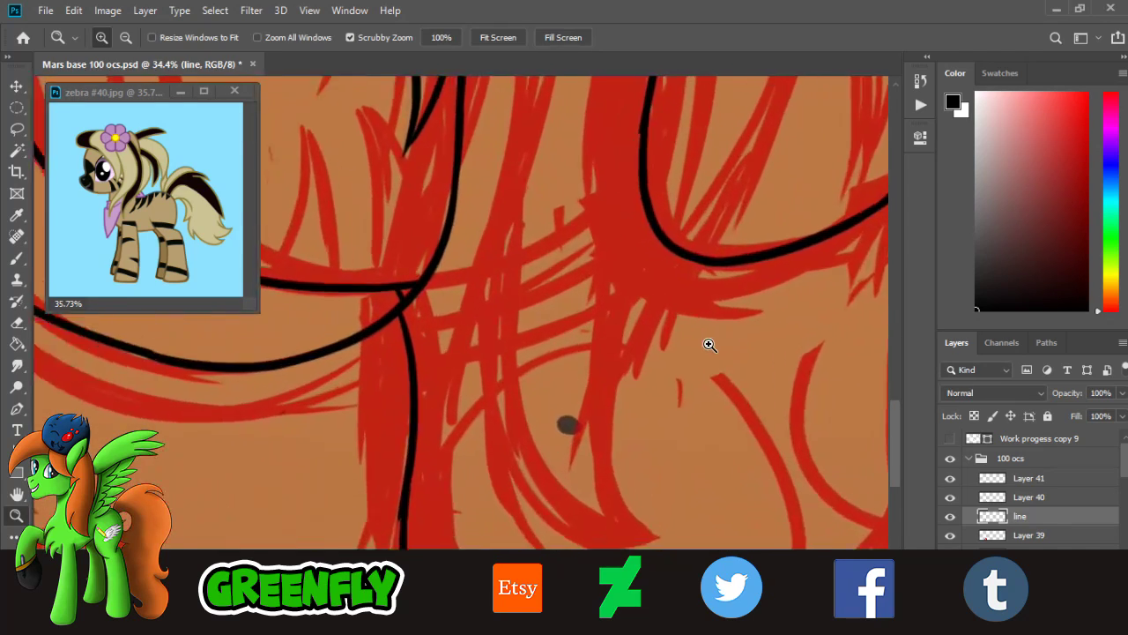
pyautogui.click(1030, 478)
pyautogui.click(951, 479)
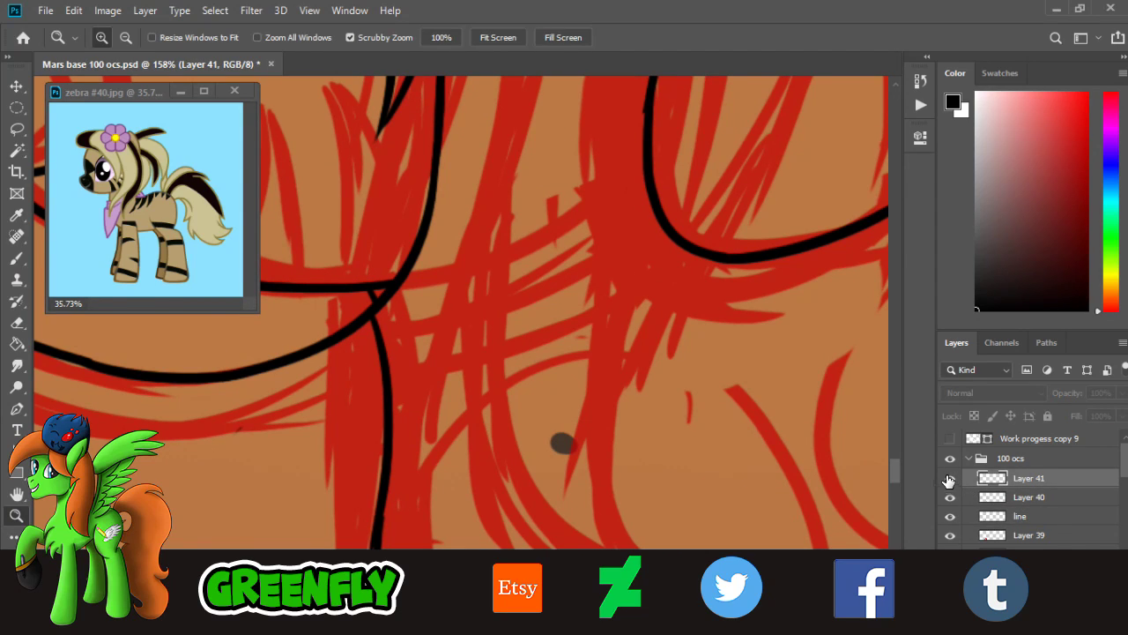
pyautogui.click(950, 479)
# - Ink the collar band's two parallel curves in black across the neck base below the helmet, redoing them until evenly spaced
pyautogui.press('b')
pyautogui.moveTo(356, 341); pyautogui.dragTo(675, 167)
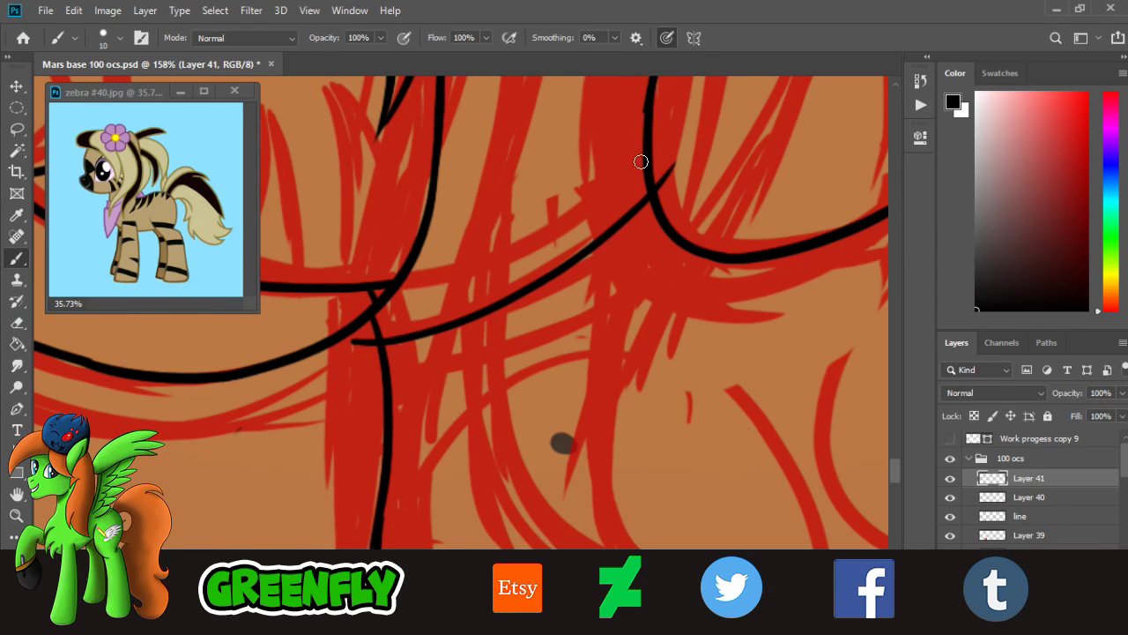
pyautogui.hotkey('ctrl', 'z')
pyautogui.moveTo(356, 341)
pyautogui.mouseDown()
pyautogui.moveTo(489, 320)
pyautogui.moveTo(692, 196)
pyautogui.mouseUp()
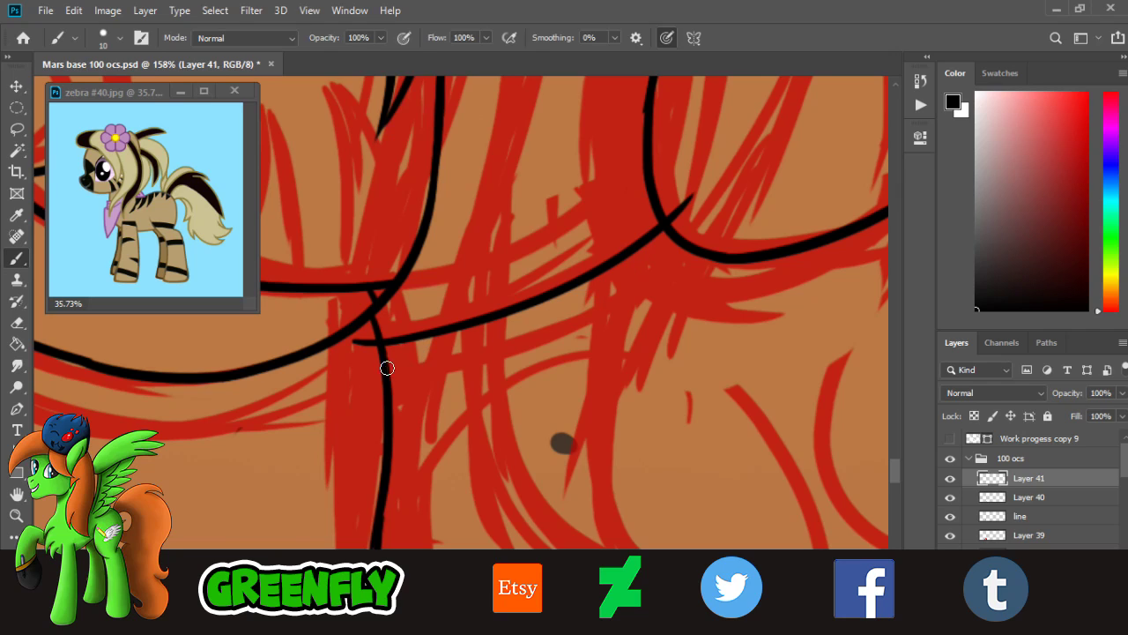
pyautogui.moveTo(360, 362); pyautogui.dragTo(695, 217)
pyautogui.hotkey('ctrl', 'z')
pyautogui.hotkey('ctrl', 'z')
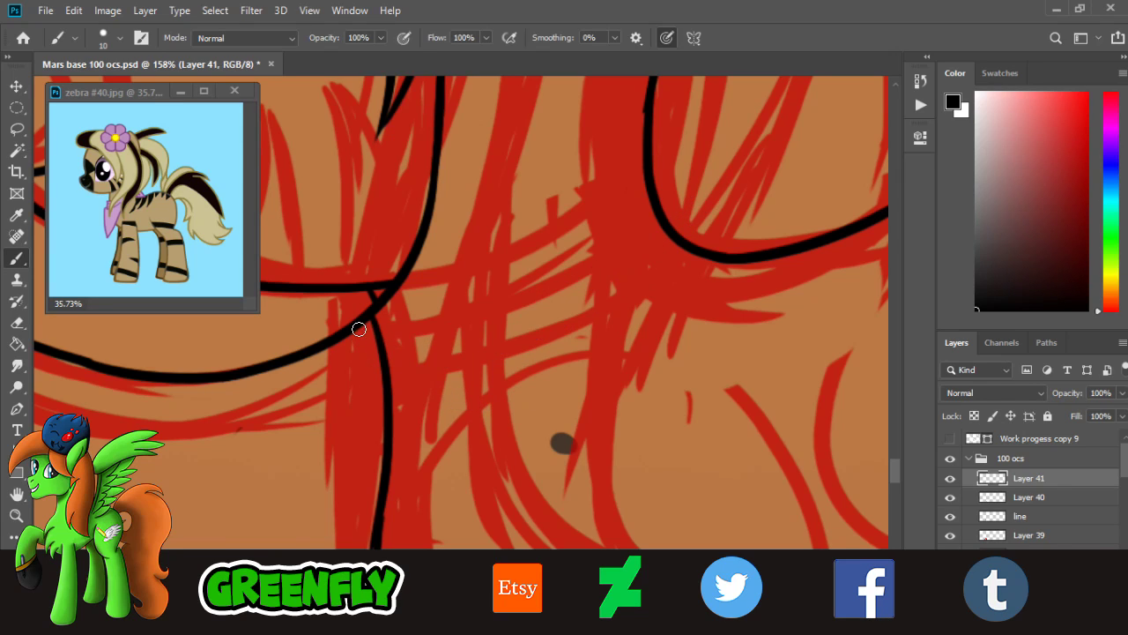
pyautogui.moveTo(359, 330); pyautogui.dragTo(721, 177)
pyautogui.moveTo(352, 359); pyautogui.dragTo(713, 203)
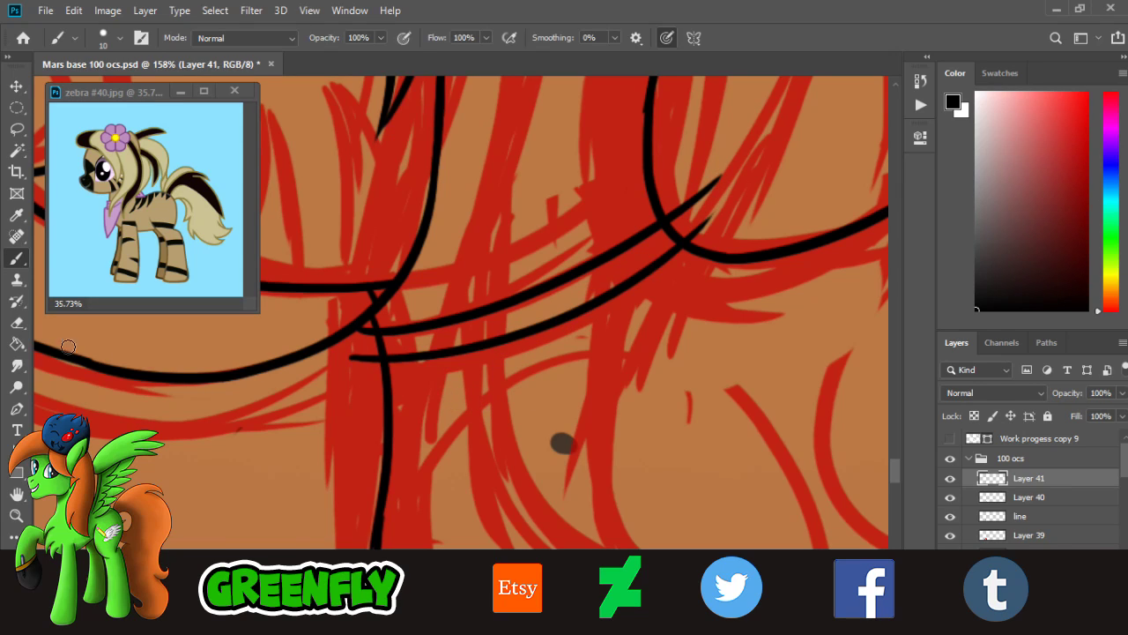
# - Erase the collar band's line ends that overshoot the front and back neck lines on Layer 41
pyautogui.press('e')
pyautogui.moveTo(351, 358); pyautogui.dragTo(364, 364)
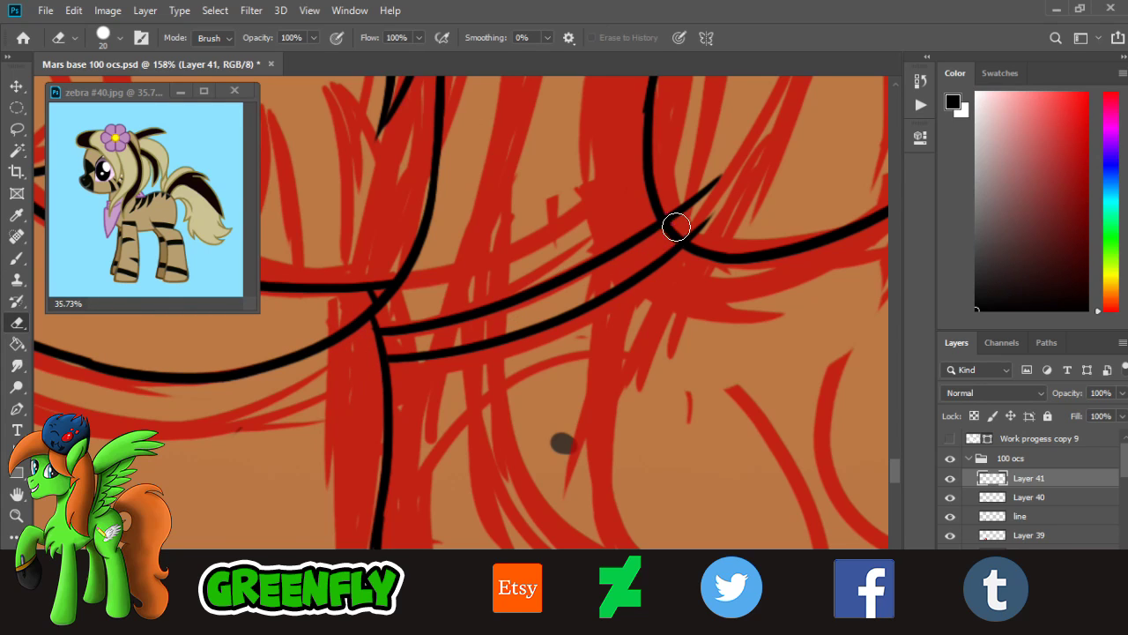
pyautogui.moveTo(676, 227); pyautogui.dragTo(717, 181)
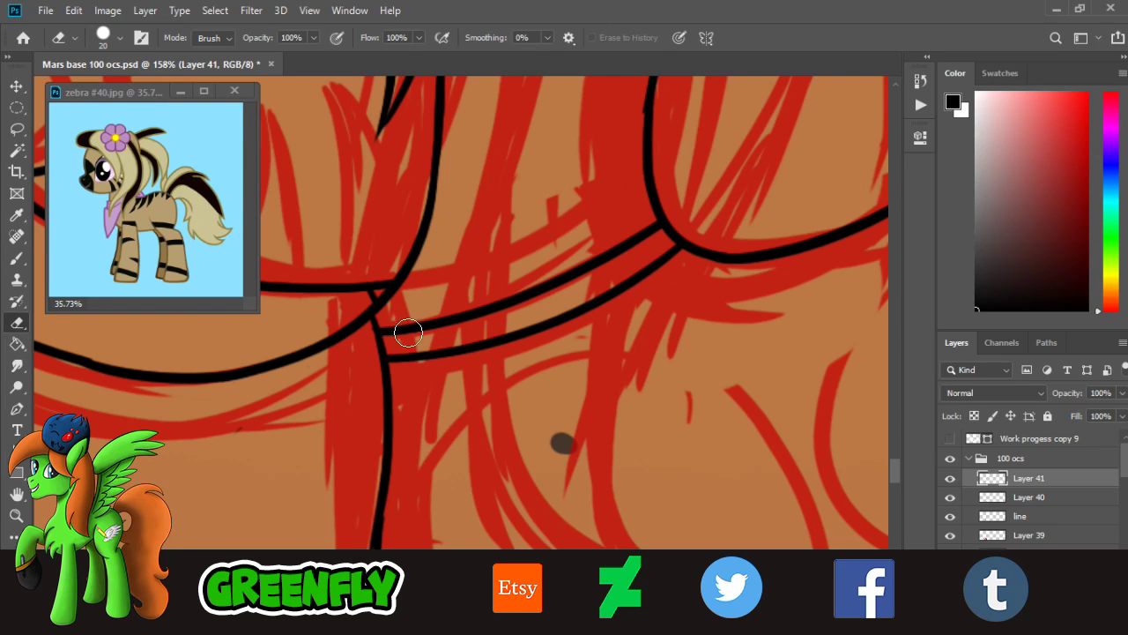
# - Merge Layer 41 down into Layer 40
pyautogui.click(16, 515)
pyautogui.moveTo(501, 351); pyautogui.dragTo(306, 301)
pyautogui.moveTo(487, 393); pyautogui.dragTo(520, 402)
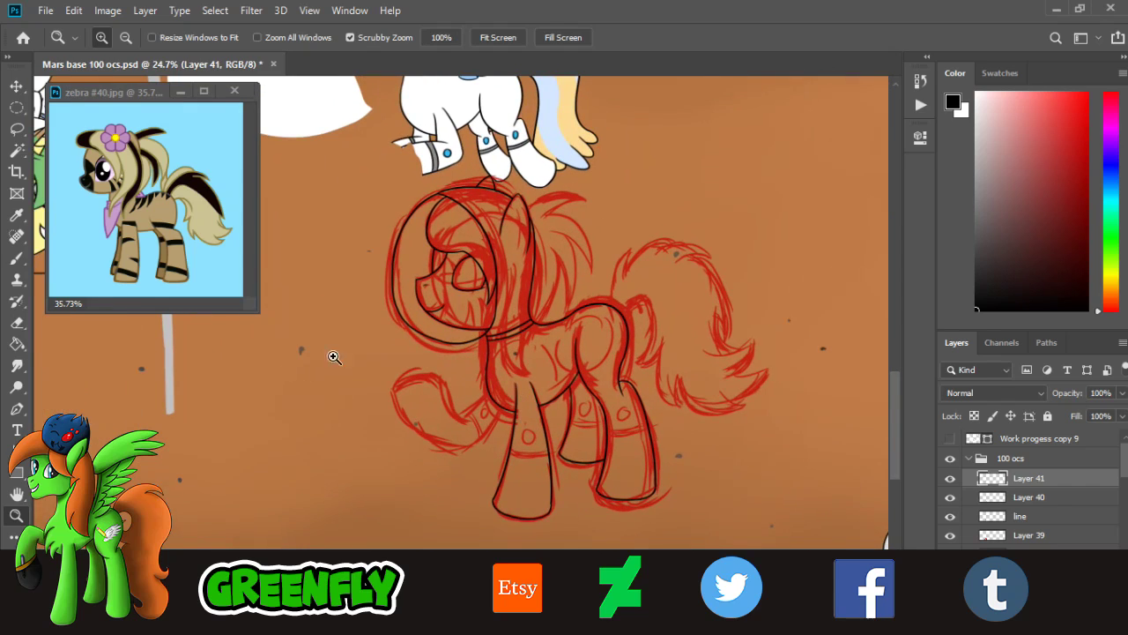
pyautogui.rightClick(1018, 482)
pyautogui.click(913, 490)
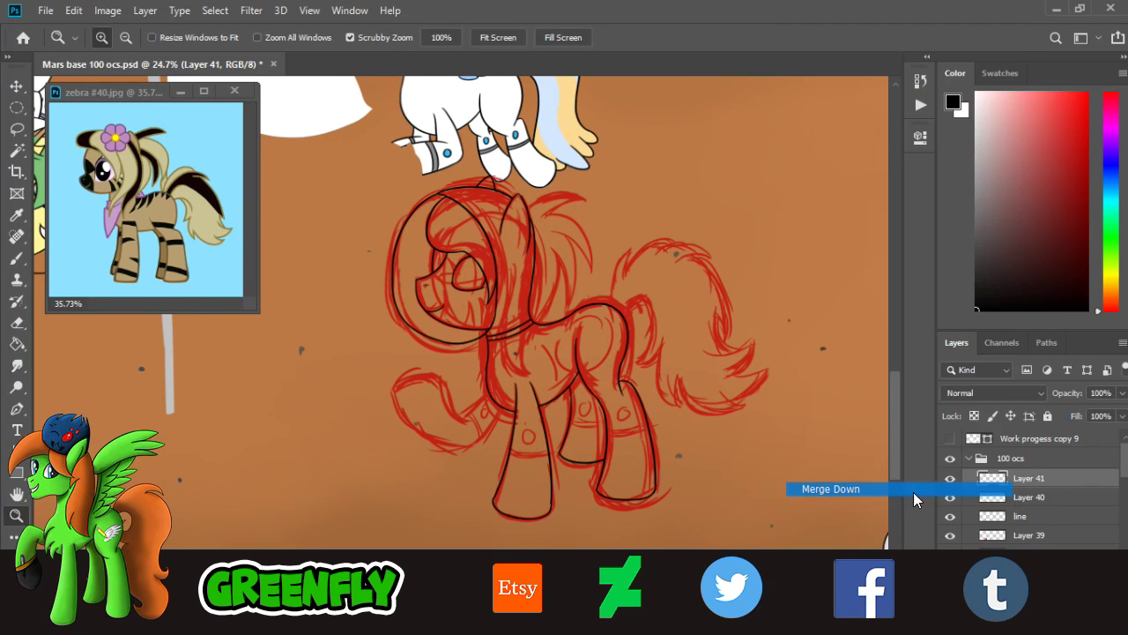
# - Try merging Layer 40 down into the line layer, and undo that merge
pyautogui.rightClick(1077, 483)
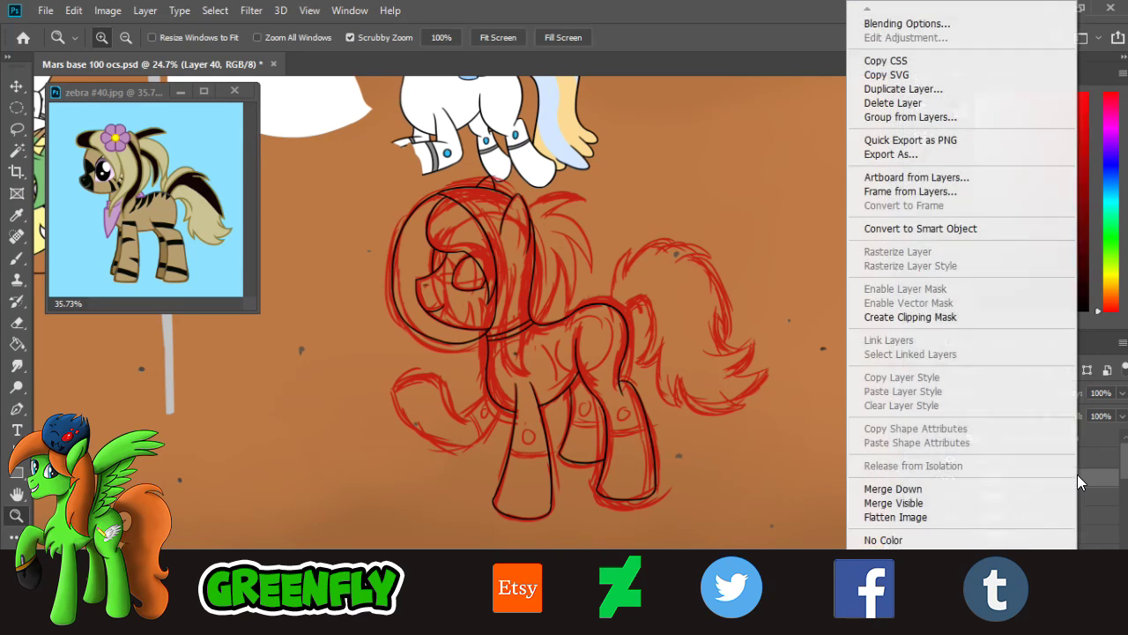
pyautogui.click(917, 484)
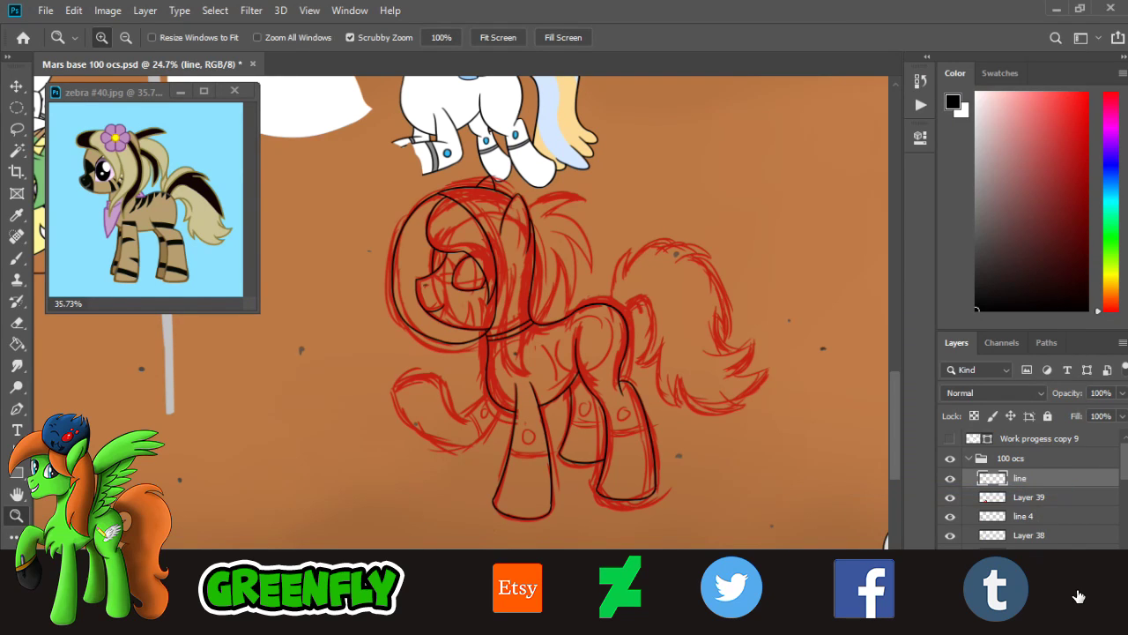
pyautogui.hotkey('ctrl', 'z')
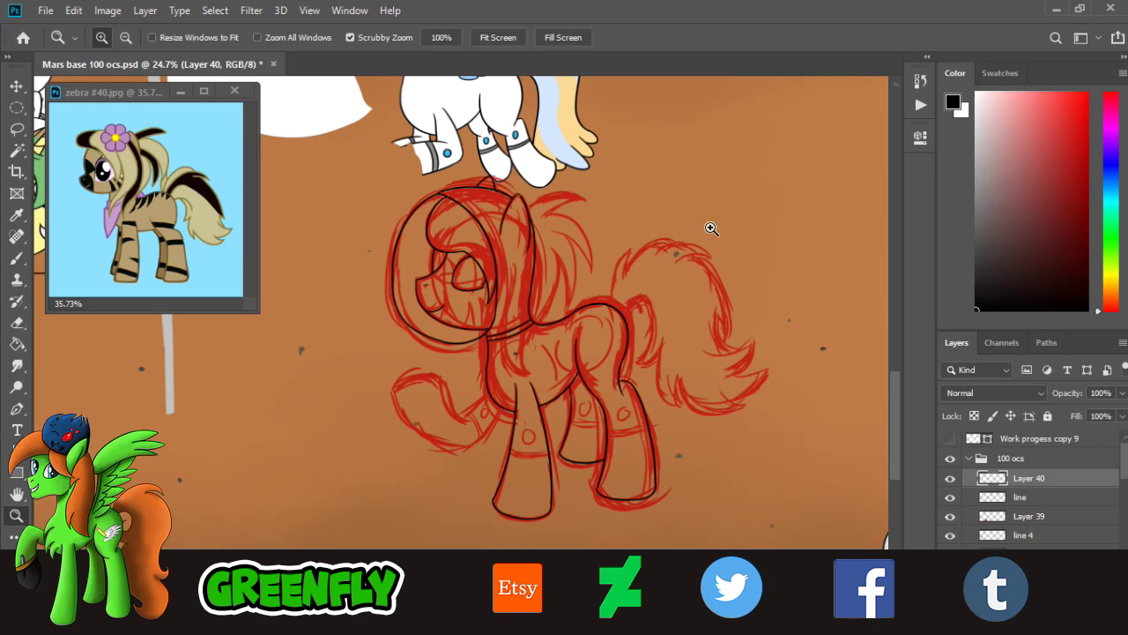
# - Ink the raised foreleg's inner edge in black on Layer 40, curving from the hoof's rear corner down to the knee bend
pyautogui.scroll(6, 450, 439)
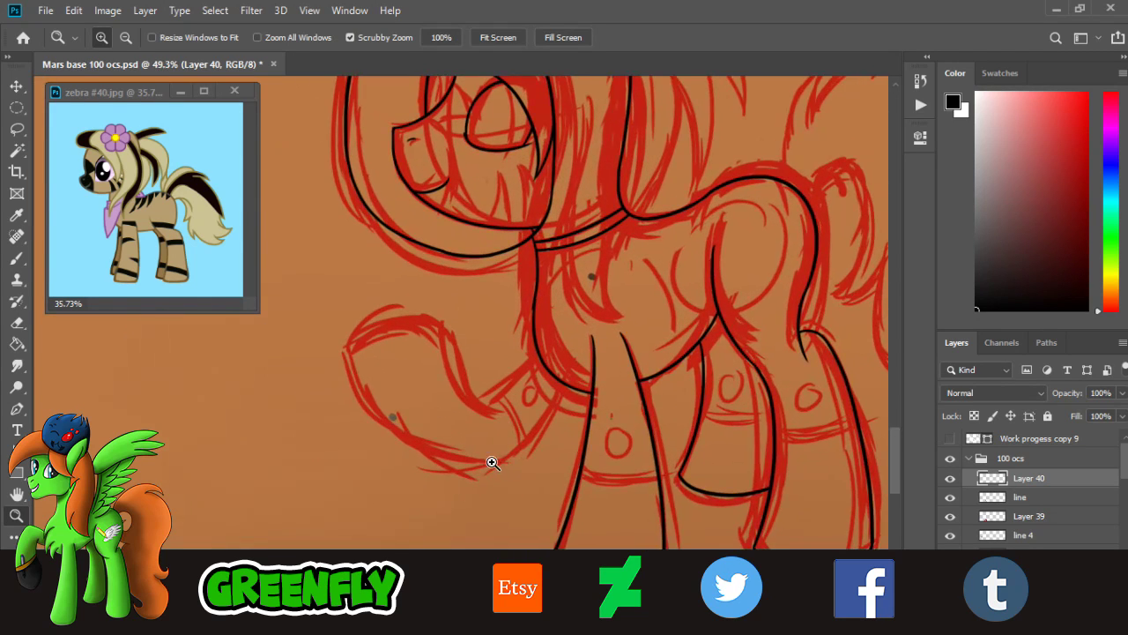
pyautogui.click(16, 262)
pyautogui.moveTo(282, 297); pyautogui.dragTo(433, 217)
pyautogui.hotkey('ctrl', 'z')
pyautogui.moveTo(273, 297)
pyautogui.mouseDown()
pyautogui.moveTo(499, 257)
pyautogui.moveTo(609, 407)
pyautogui.mouseUp()
pyautogui.hotkey('ctrl', 'z')
pyautogui.hotkey('ctrl', 'z')
pyautogui.moveTo(474, 231)
pyautogui.mouseDown()
pyautogui.moveTo(494, 352)
pyautogui.moveTo(596, 408)
pyautogui.moveTo(481, 300)
pyautogui.moveTo(592, 402)
pyautogui.mouseUp()
pyautogui.hotkey('ctrl', 'z')
pyautogui.hotkey('ctrl', 'z')
pyautogui.moveTo(480, 235); pyautogui.dragTo(592, 413)
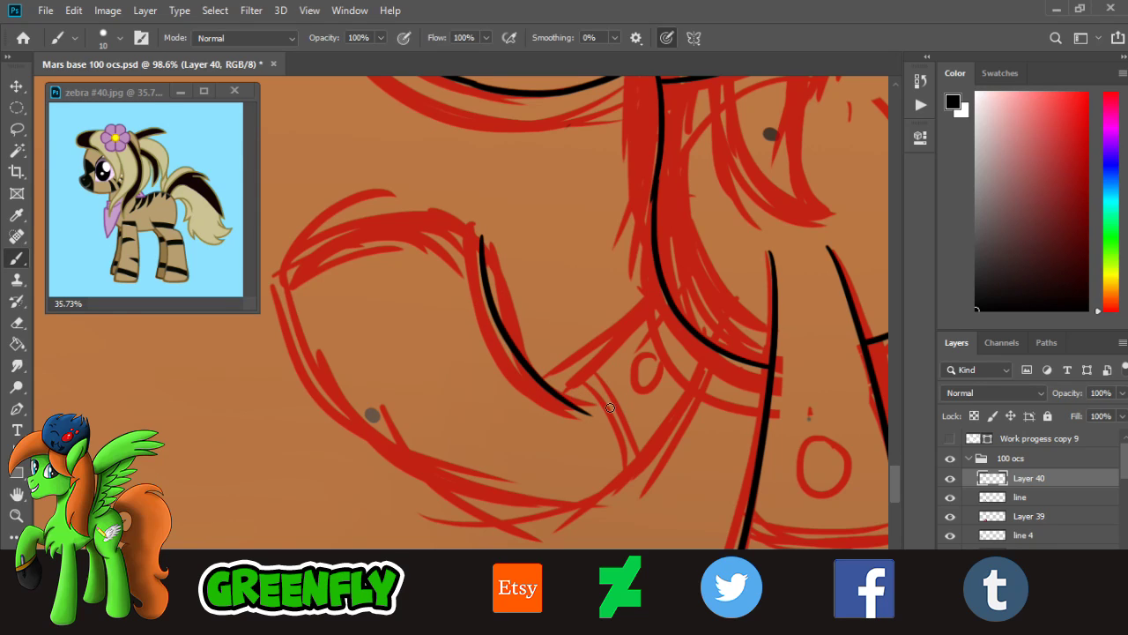
# - Ink the raised foreleg's long outer edge as one smooth black curve from the hoof tip to below the knee bend
pyautogui.moveTo(286, 273); pyautogui.dragTo(506, 507)
pyautogui.hotkey('ctrl', 'z')
pyautogui.moveTo(280, 282); pyautogui.dragTo(633, 520)
pyautogui.hotkey('ctrl', 'z')
pyautogui.moveTo(282, 281)
pyautogui.mouseDown()
pyautogui.moveTo(300, 391)
pyautogui.moveTo(561, 523)
pyautogui.mouseUp()
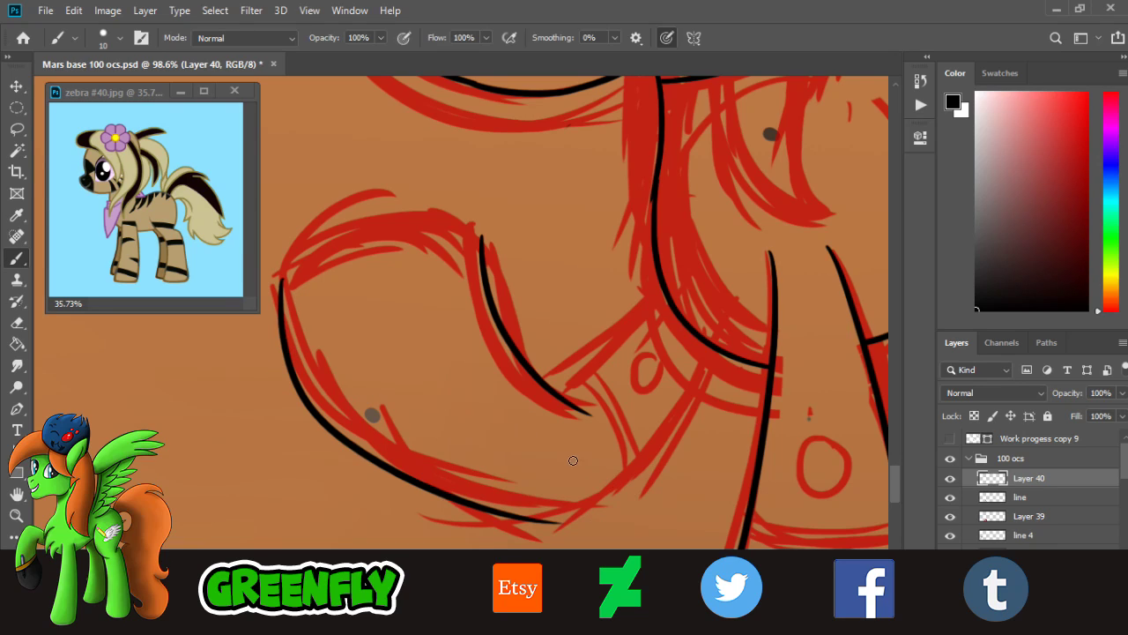
pyautogui.hotkey('ctrl', 'z')
pyautogui.moveTo(283, 277); pyautogui.dragTo(575, 510)
pyautogui.hotkey('ctrl', 'z')
pyautogui.moveTo(279, 268); pyautogui.dragTo(598, 508)
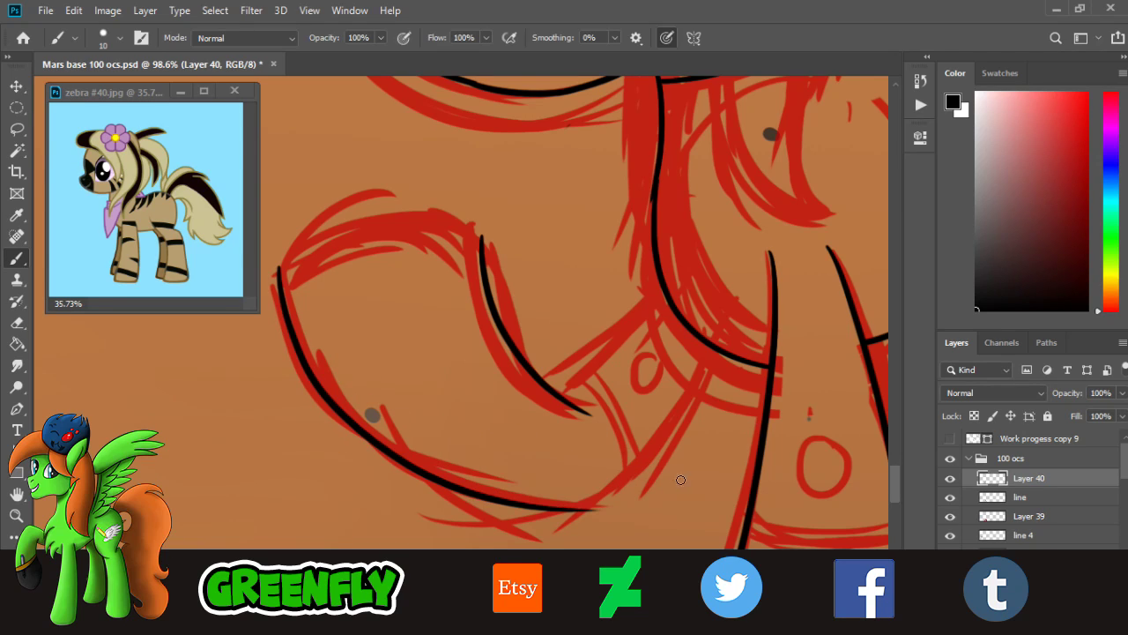
# - Ink the raised hoof's rounded end in black, connecting the foreleg's outer edge to its inner edge
pyautogui.press('z')
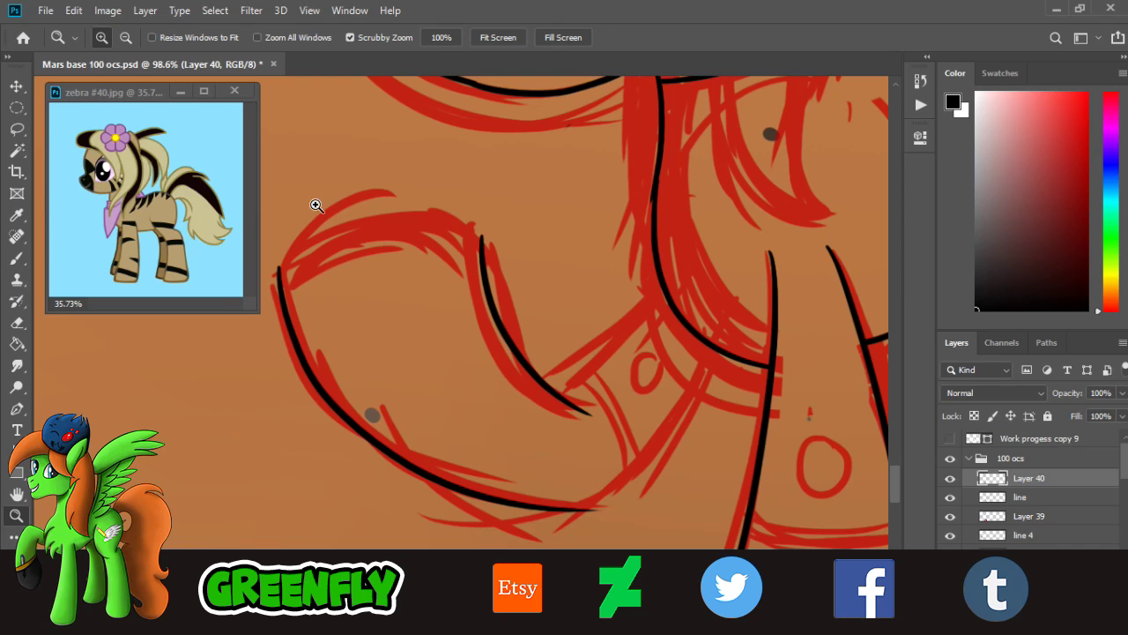
pyautogui.moveTo(316, 204); pyautogui.dragTo(424, 376)
pyautogui.moveTo(393, 602)
pyautogui.mouseDown()
pyautogui.moveTo(372, 594)
pyautogui.moveTo(392, 597)
pyautogui.mouseUp()
pyautogui.moveTo(509, 278); pyautogui.dragTo(567, 275)
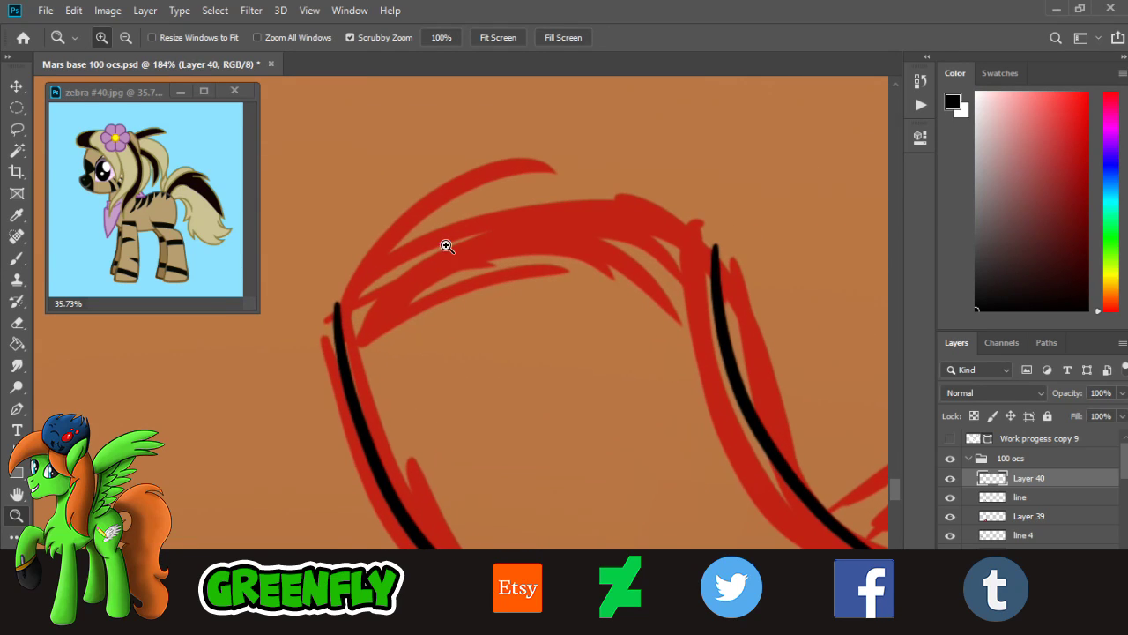
pyautogui.click(18, 258)
pyautogui.moveTo(340, 322); pyautogui.dragTo(420, 249)
pyautogui.hotkey('ctrl', 'z')
pyautogui.moveTo(337, 330); pyautogui.dragTo(502, 220)
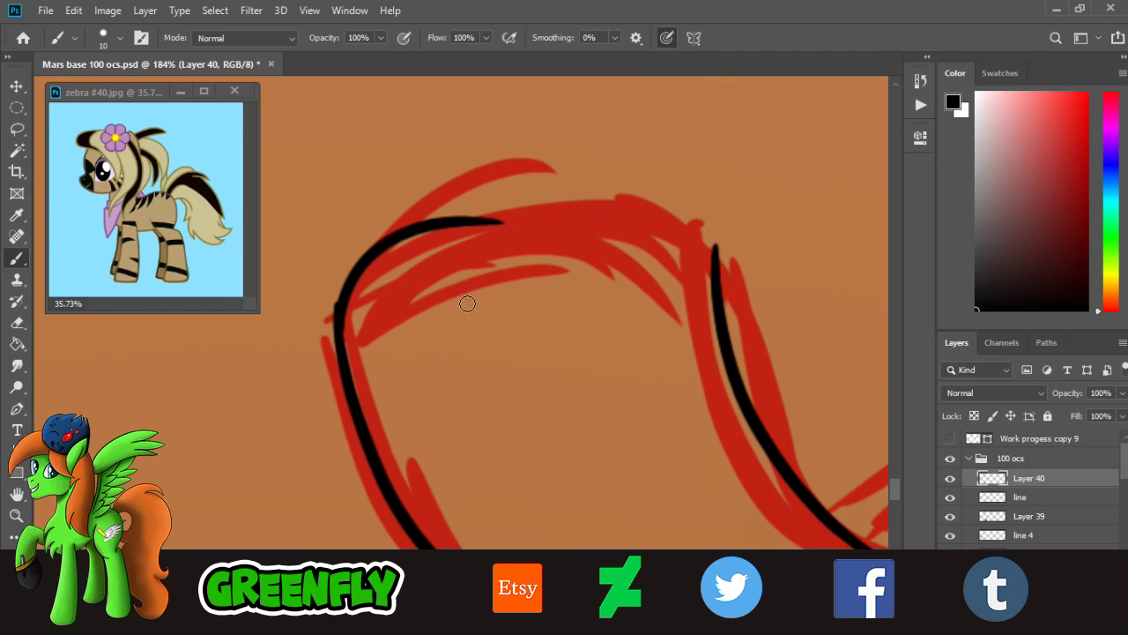
pyautogui.hotkey('ctrl', 'z')
pyautogui.moveTo(337, 328)
pyautogui.mouseDown()
pyautogui.moveTo(719, 238)
pyautogui.moveTo(702, 311)
pyautogui.mouseUp()
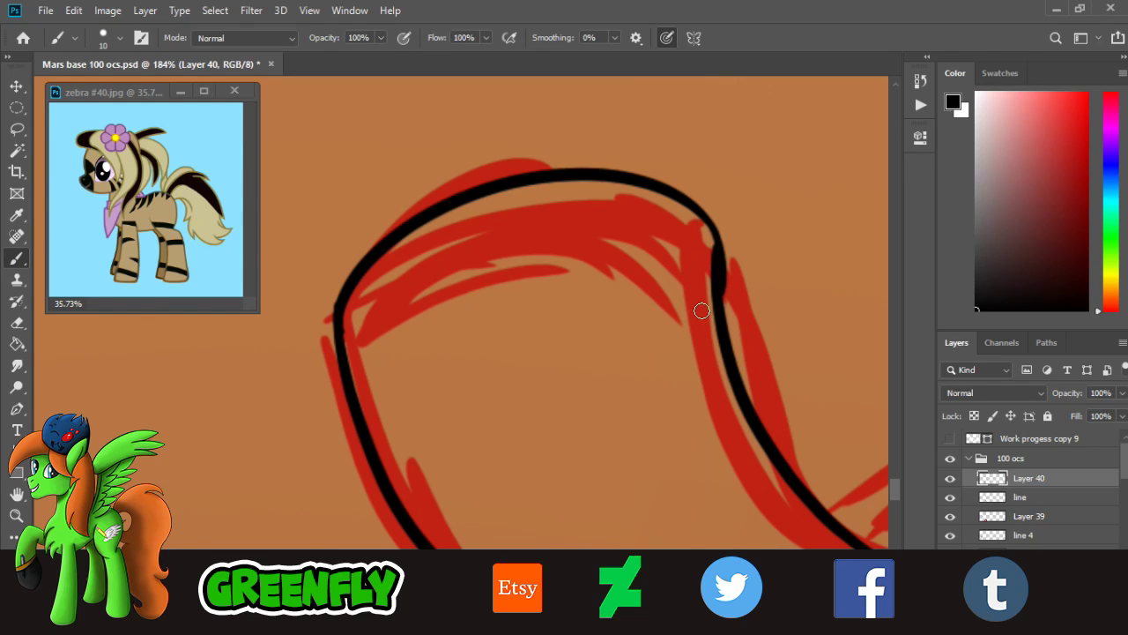
# - Erase the thick overlap where the hoof curve meets the inner leg edge and redraw the joint in black
pyautogui.click(16, 515)
pyautogui.moveTo(576, 377); pyautogui.dragTo(404, 342)
pyautogui.moveTo(694, 421); pyautogui.dragTo(762, 457)
pyautogui.scroll(3, 503, 293)
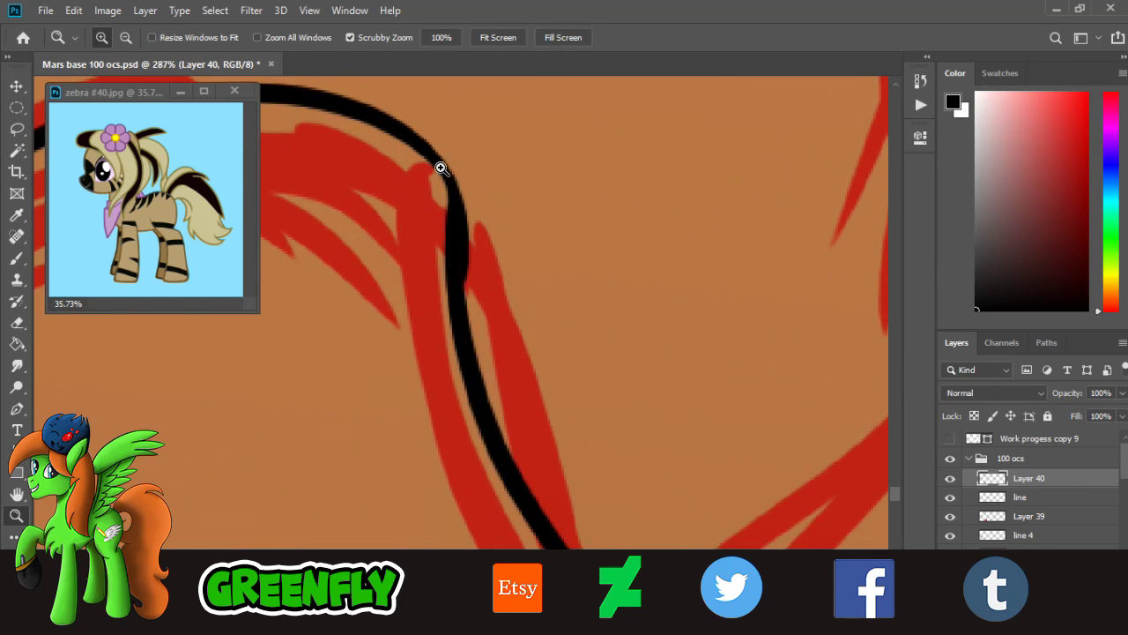
pyautogui.scroll(2, 441, 170)
pyautogui.press('e')
pyautogui.moveTo(432, 212)
pyautogui.mouseDown()
pyautogui.moveTo(491, 226)
pyautogui.moveTo(433, 272)
pyautogui.moveTo(485, 328)
pyautogui.mouseUp()
pyautogui.click(17, 258)
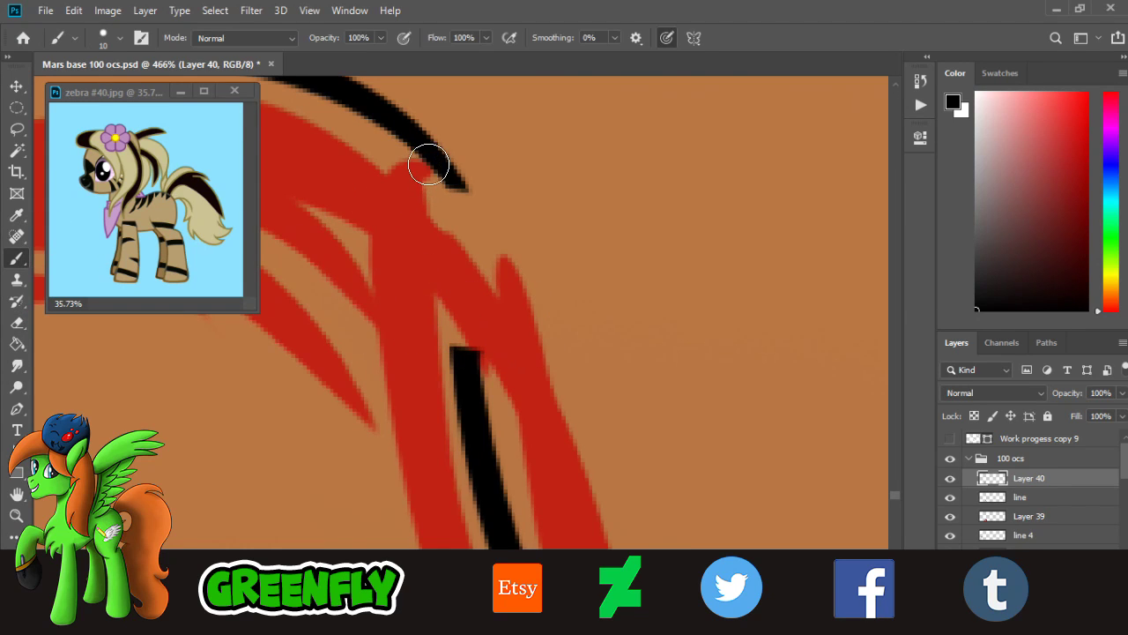
pyautogui.moveTo(428, 164); pyautogui.dragTo(442, 335)
pyautogui.moveTo(461, 230); pyautogui.dragTo(460, 399)
# - Erase the bumpy joint between the raised hoof's curve and the inner leg edge, leaving a wider gap
pyautogui.click(18, 516)
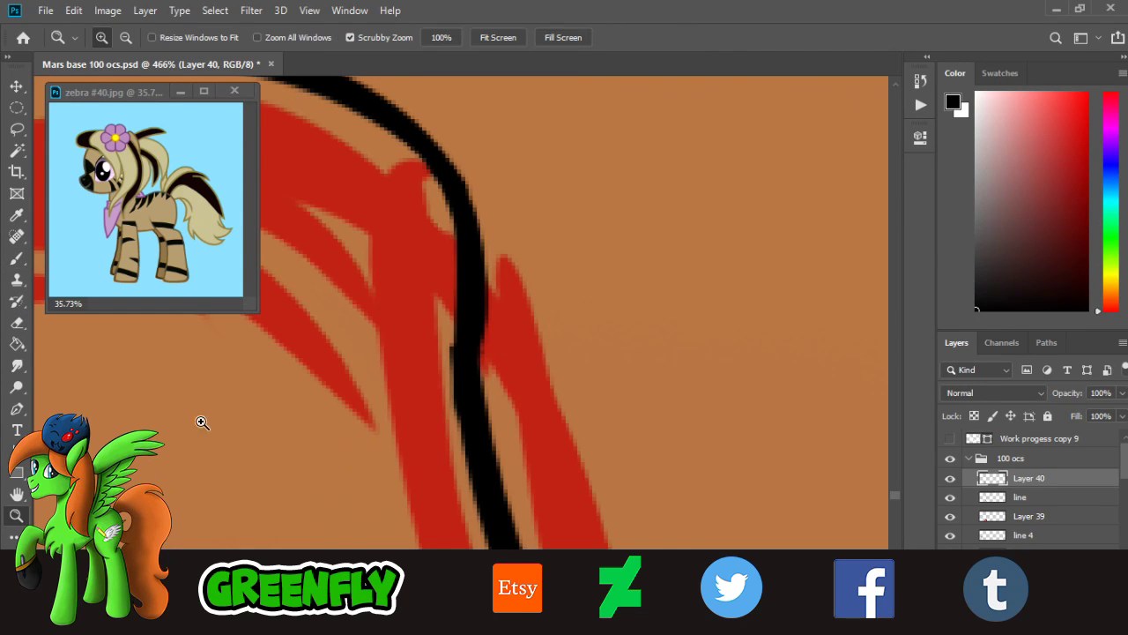
pyautogui.moveTo(499, 342); pyautogui.dragTo(383, 335)
pyautogui.moveTo(587, 472); pyautogui.dragTo(631, 478)
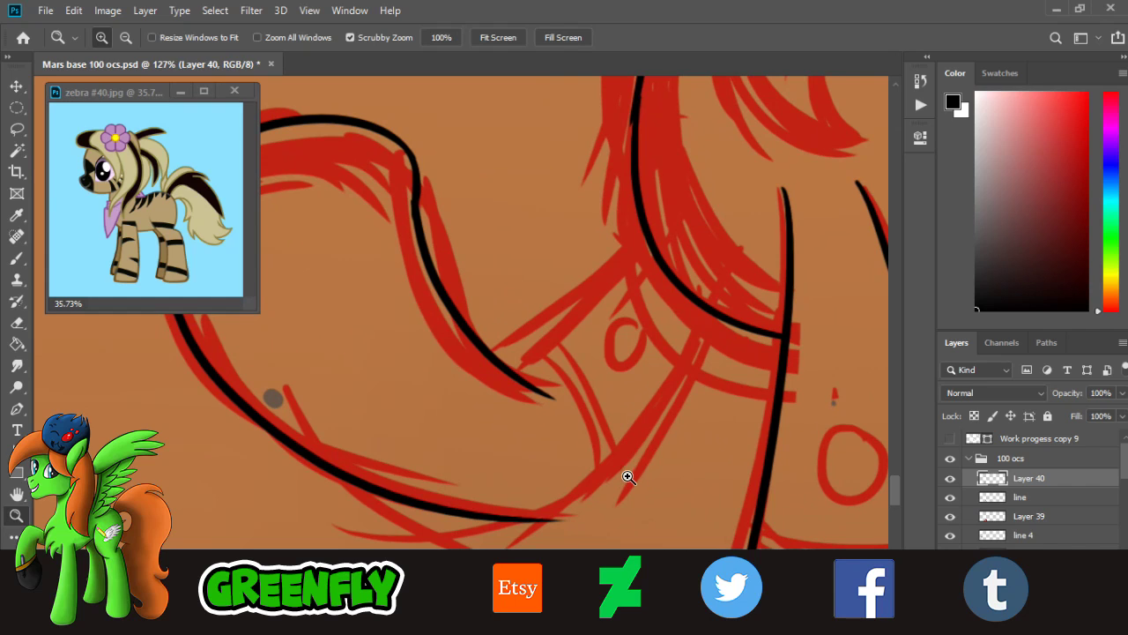
pyautogui.moveTo(397, 154); pyautogui.dragTo(456, 211)
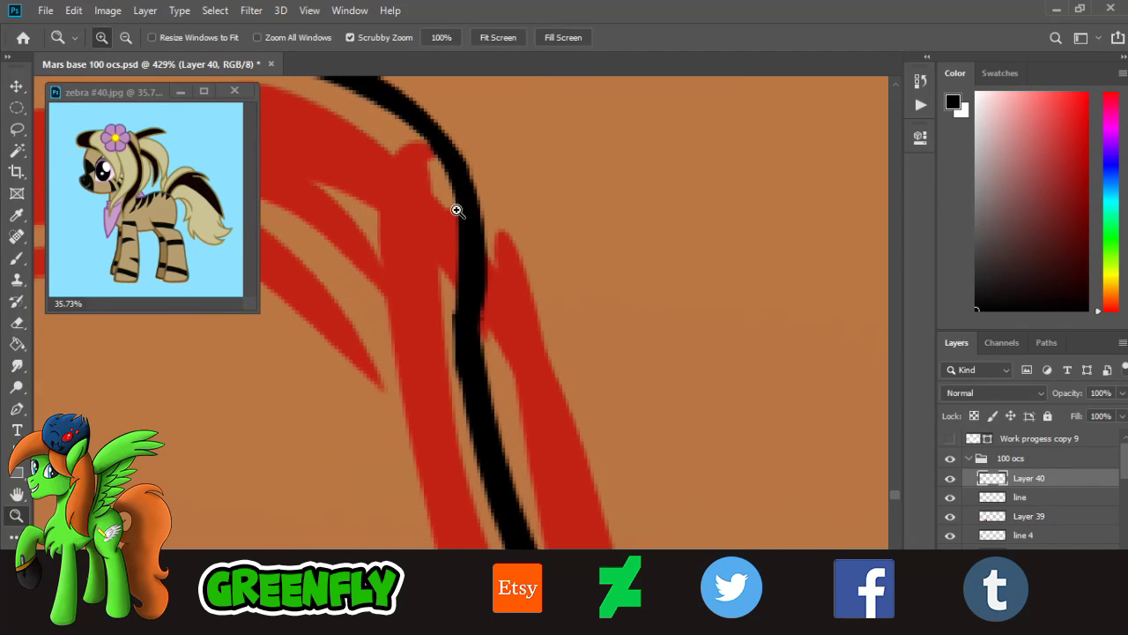
pyautogui.click(17, 322)
pyautogui.moveTo(400, 329)
pyautogui.mouseDown()
pyautogui.moveTo(507, 332)
pyautogui.moveTo(484, 301)
pyautogui.moveTo(487, 259)
pyautogui.moveTo(432, 202)
pyautogui.moveTo(416, 166)
pyautogui.moveTo(446, 123)
pyautogui.mouseUp()
pyautogui.press('b')
pyautogui.hotkey('ctrl', 'z')
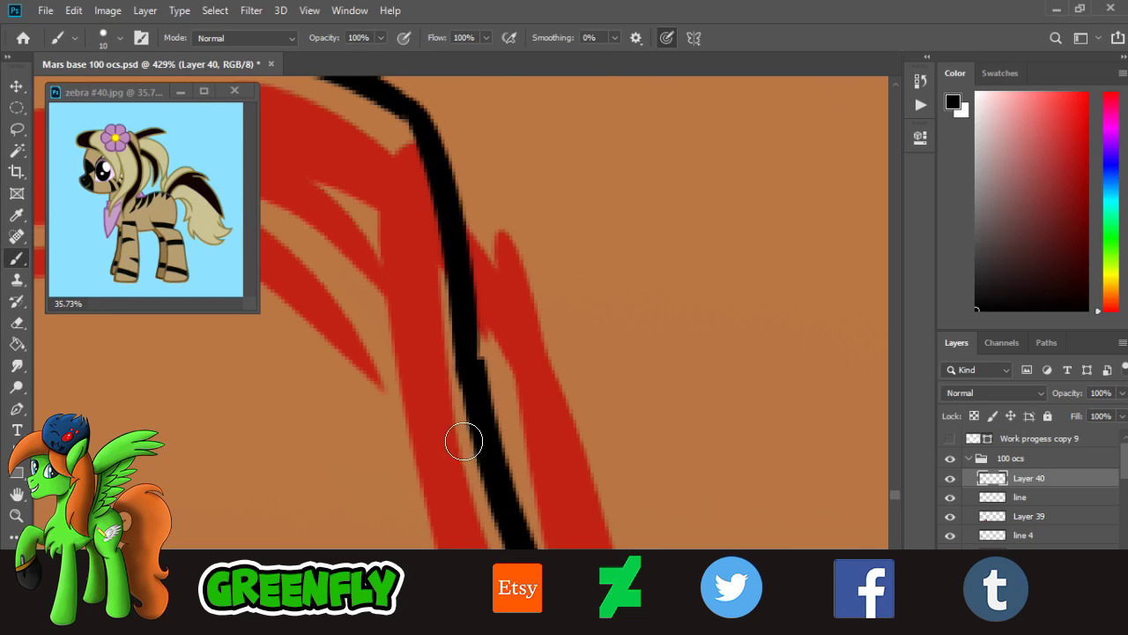
pyautogui.hotkey('ctrl', 'shift', 'z')
pyautogui.hotkey('ctrl', 'z')
pyautogui.hotkey('ctrl', 'shift', 'z')
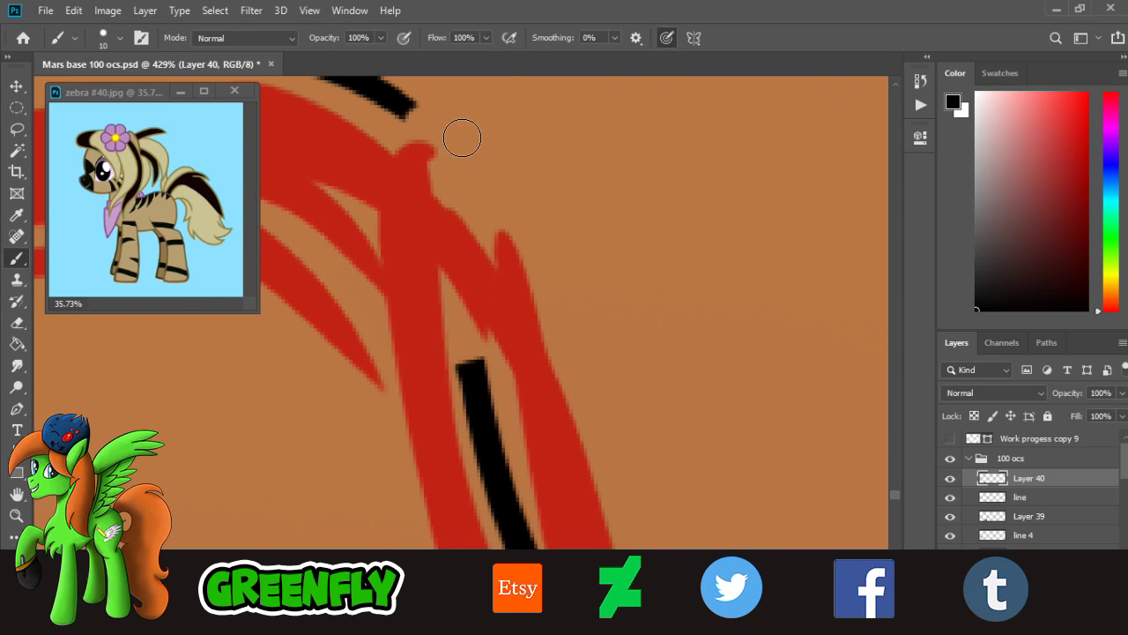
# - Redraw the lower part of the erased joint in black, running down into the raised foreleg's inner edge
pyautogui.moveTo(463, 132)
pyautogui.mouseDown()
pyautogui.moveTo(463, 353)
pyautogui.moveTo(479, 443)
pyautogui.mouseUp()
pyautogui.hotkey('ctrl', 'z')
pyautogui.moveTo(468, 150); pyautogui.dragTo(468, 398)
pyautogui.hotkey('ctrl', 'z')
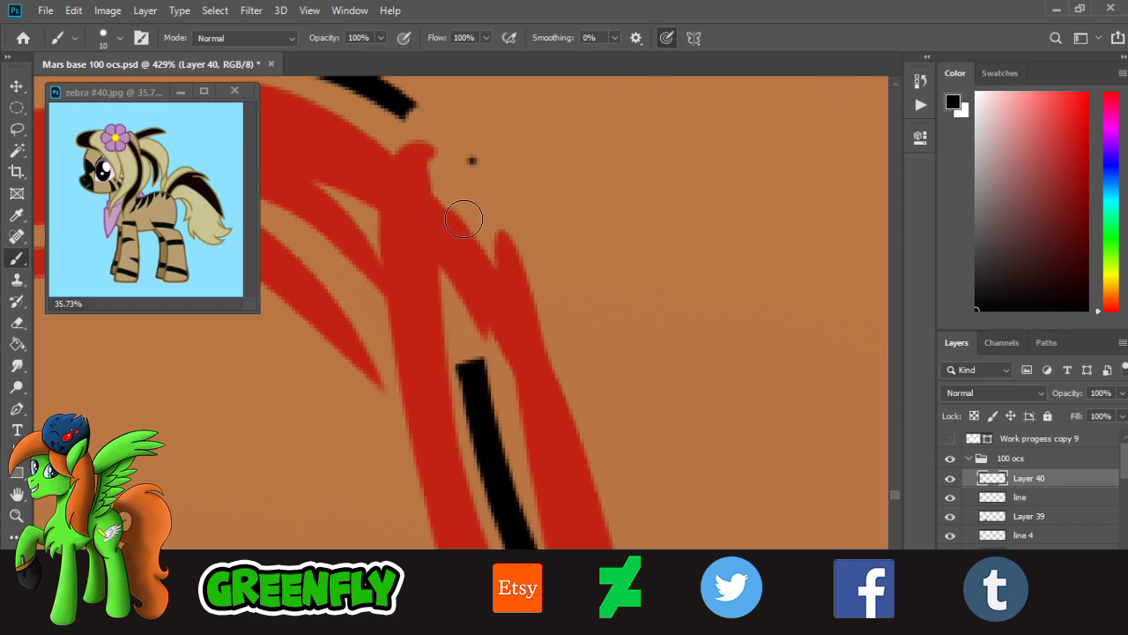
pyautogui.moveTo(469, 160)
pyautogui.mouseDown()
pyautogui.moveTo(465, 390)
pyautogui.moveTo(459, 290)
pyautogui.moveTo(496, 440)
pyautogui.mouseUp()
pyautogui.hotkey('ctrl', 'z')
pyautogui.hotkey('ctrl', 'z')
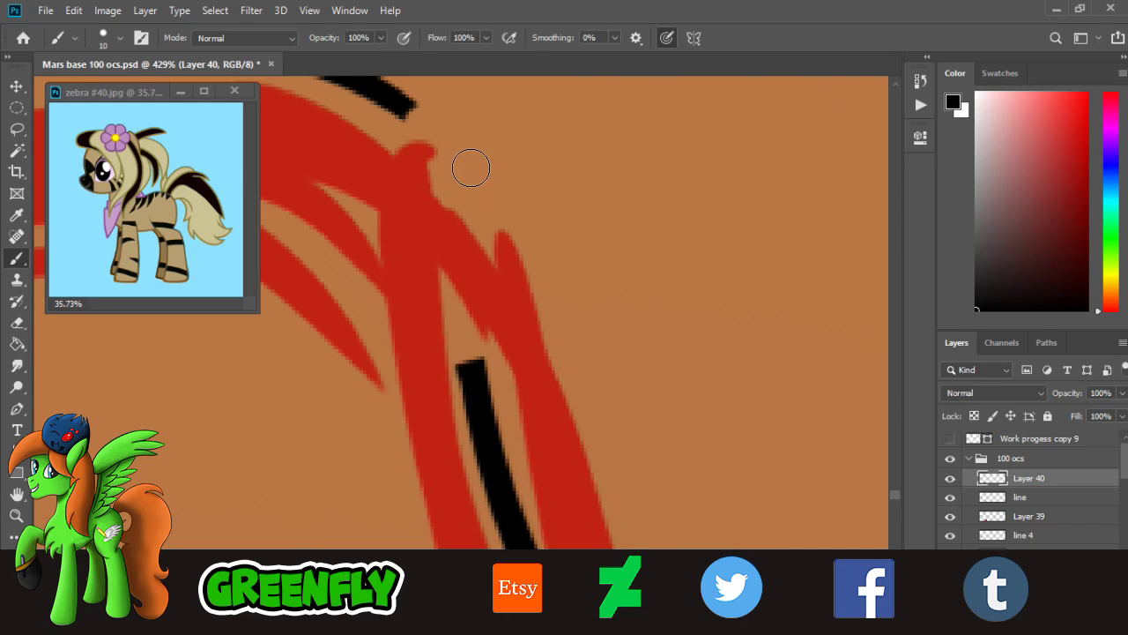
pyautogui.moveTo(468, 161); pyautogui.dragTo(486, 458)
pyautogui.hotkey('ctrl', 'z')
pyautogui.moveTo(474, 161); pyautogui.dragTo(484, 456)
pyautogui.hotkey('ctrl', 'z')
pyautogui.moveTo(474, 166); pyautogui.dragTo(502, 473)
pyautogui.hotkey('ctrl', 'z')
pyautogui.moveTo(471, 168)
pyautogui.mouseDown()
pyautogui.moveTo(456, 287)
pyautogui.moveTo(486, 484)
pyautogui.mouseUp()
pyautogui.hotkey('ctrl', 'z')
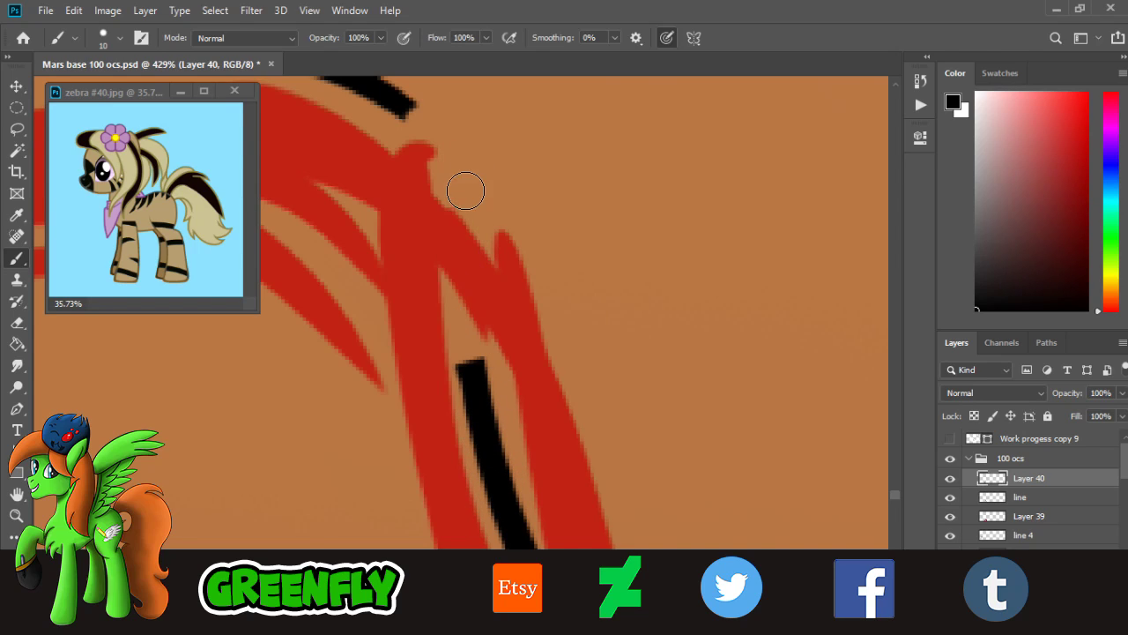
pyautogui.moveTo(464, 172)
pyautogui.mouseDown()
pyautogui.moveTo(460, 329)
pyautogui.moveTo(504, 514)
pyautogui.mouseUp()
# - Bridge the remaining gap between the raised hoof's curve and the redrawn inner edge with a short black stroke
pyautogui.moveTo(389, 101); pyautogui.dragTo(454, 310)
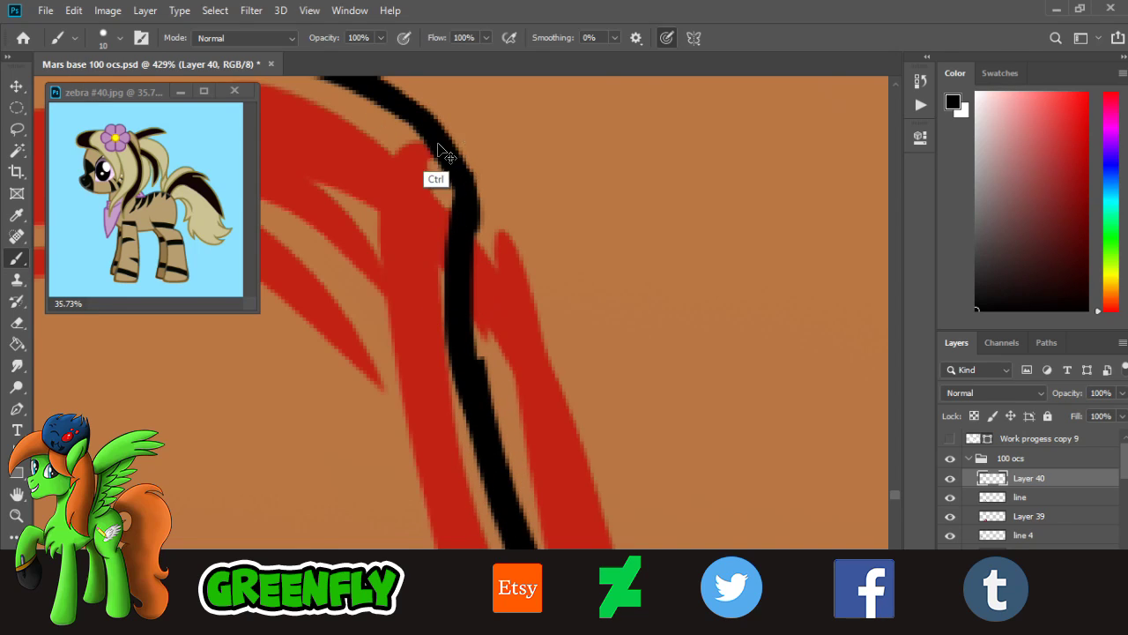
pyautogui.hotkey('ctrl', 'z')
pyautogui.moveTo(393, 97); pyautogui.dragTo(446, 257)
pyautogui.hotkey('ctrl', 'z')
pyautogui.moveTo(386, 101)
pyautogui.mouseDown()
pyautogui.moveTo(441, 150)
pyautogui.moveTo(465, 199)
pyautogui.mouseUp()
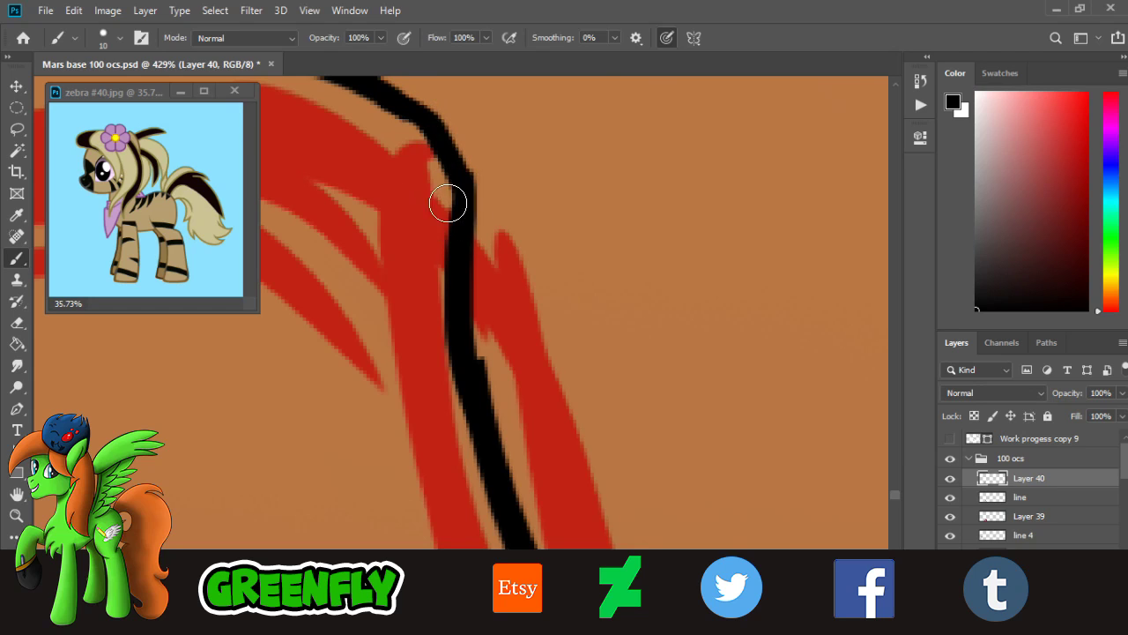
# - Trim the tip of the raised foreleg's outer edge and extend it in a smooth black curve up across the chest line
pyautogui.click(15, 516)
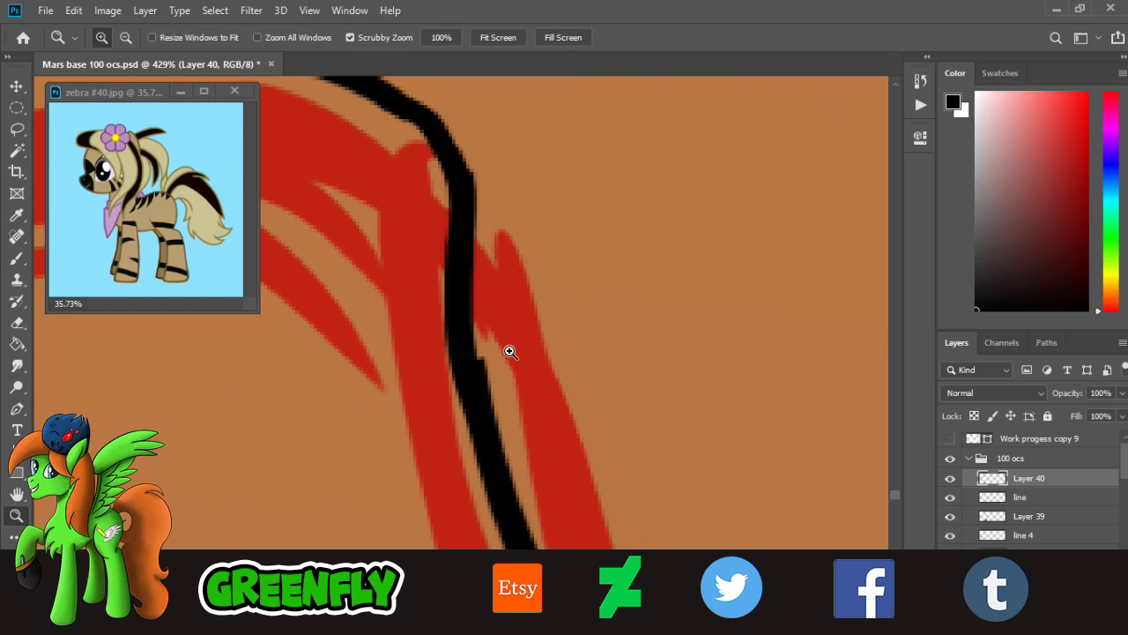
pyautogui.moveTo(510, 351); pyautogui.dragTo(365, 310)
pyautogui.scroll(6, 599, 440)
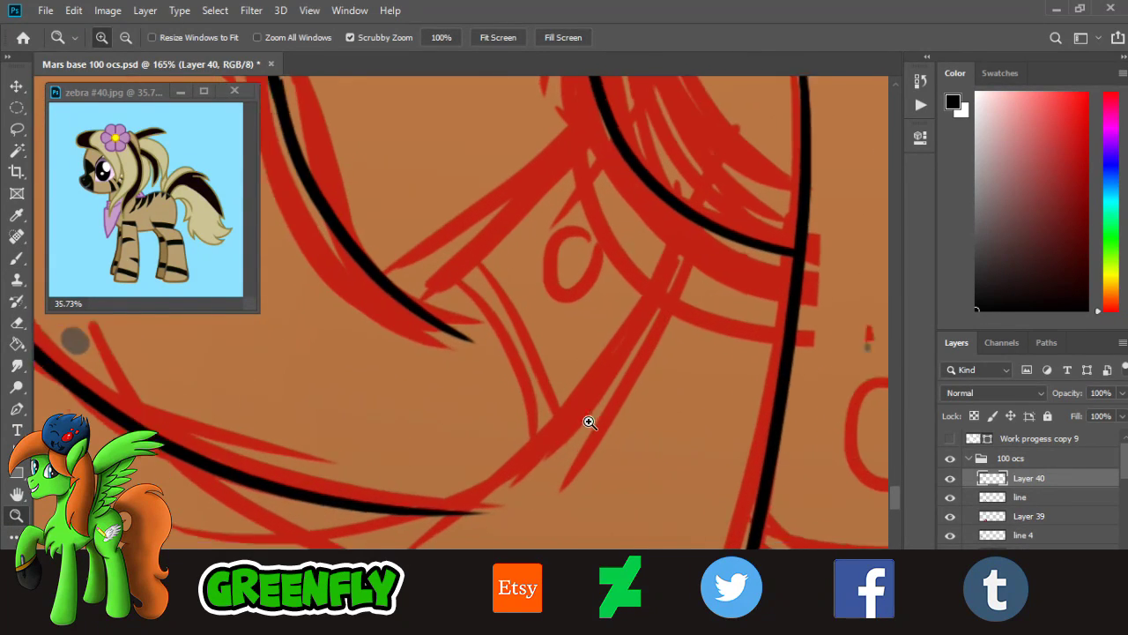
pyautogui.press('e')
pyautogui.moveTo(480, 518)
pyautogui.mouseDown()
pyautogui.moveTo(429, 519)
pyautogui.moveTo(577, 426)
pyautogui.mouseUp()
pyautogui.press('b')
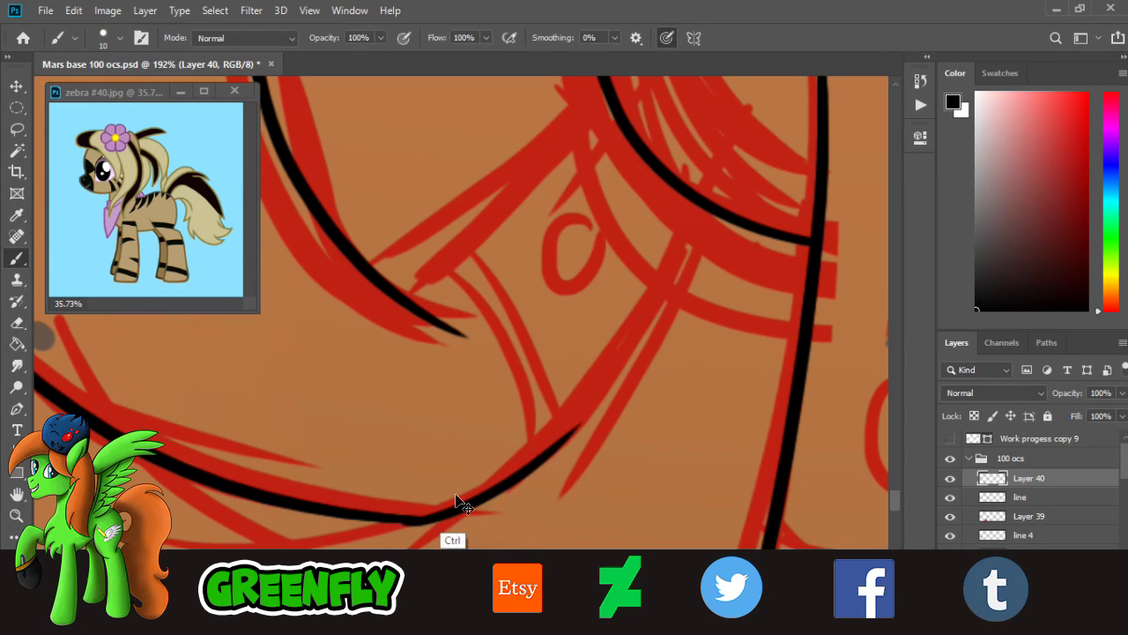
pyautogui.hotkey('ctrl', 'z')
pyautogui.moveTo(414, 522)
pyautogui.mouseDown()
pyautogui.moveTo(541, 452)
pyautogui.moveTo(672, 195)
pyautogui.moveTo(695, 210)
pyautogui.mouseUp()
pyautogui.hotkey('ctrl', 'z')
pyautogui.moveTo(412, 517); pyautogui.dragTo(709, 157)
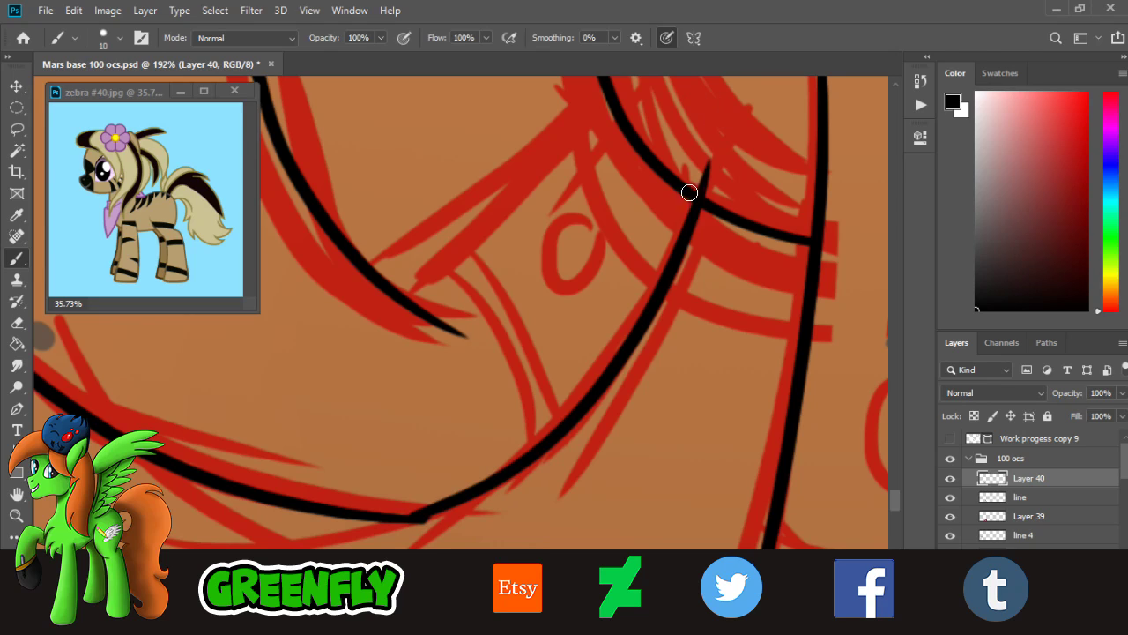
pyautogui.hotkey('ctrl', 'z')
pyautogui.moveTo(432, 518); pyautogui.dragTo(710, 155)
pyautogui.hotkey('ctrl', 'z')
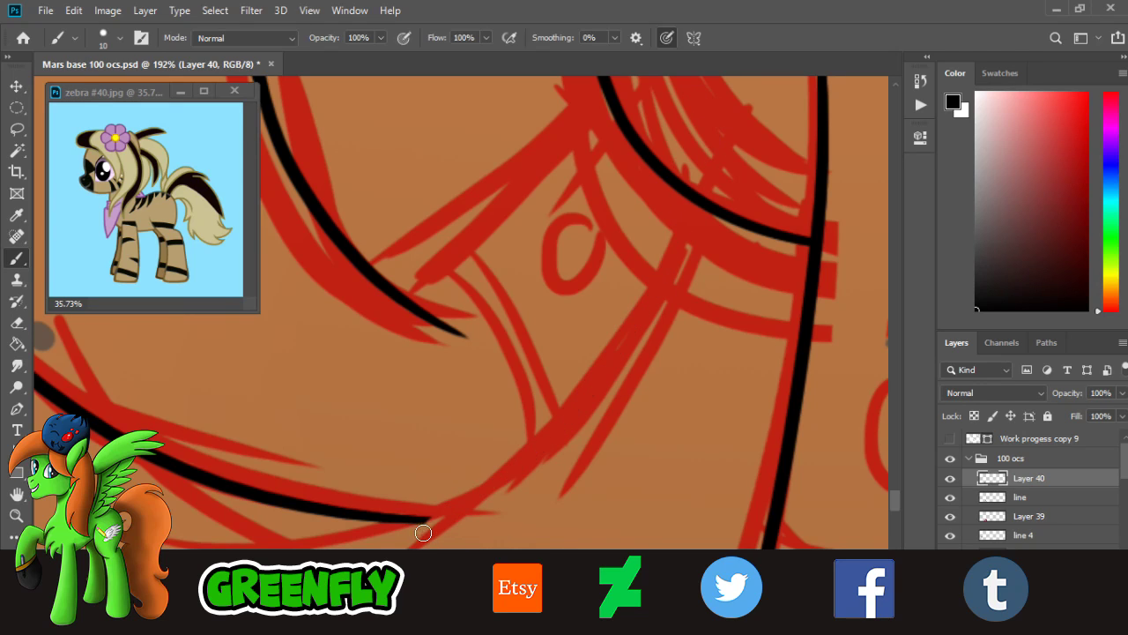
pyautogui.moveTo(415, 525)
pyautogui.mouseDown()
pyautogui.moveTo(683, 247)
pyautogui.moveTo(691, 159)
pyautogui.moveTo(714, 137)
pyautogui.mouseUp()
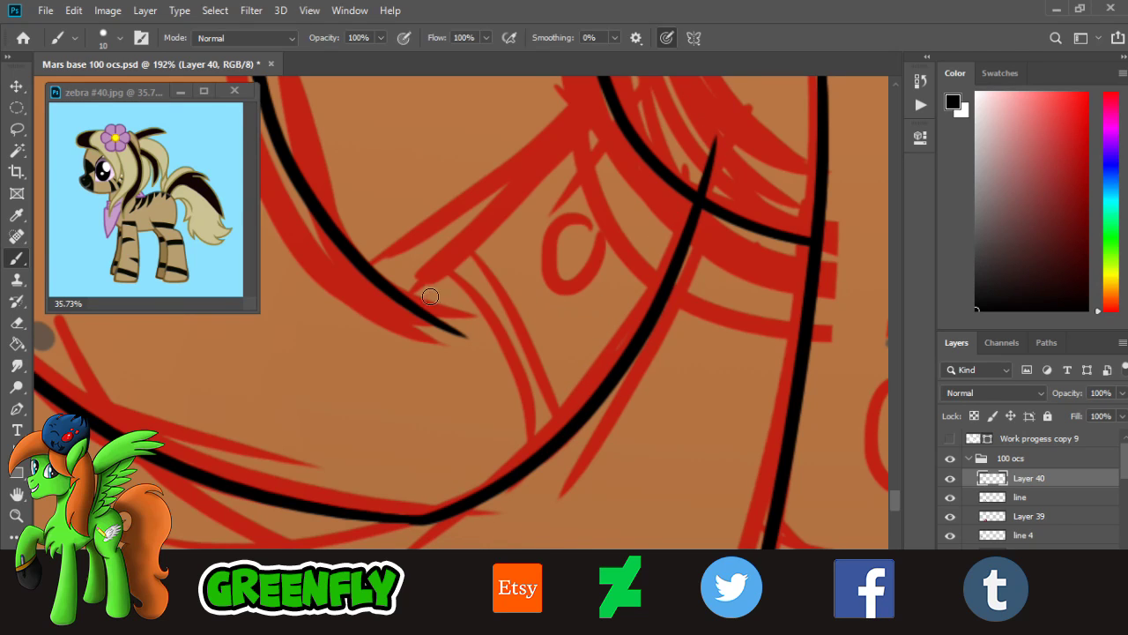
# - Ink the raised foreleg's upper edge in black from the knee bend to the chest line
pyautogui.moveTo(399, 284); pyautogui.dragTo(659, 71)
pyautogui.hotkey('ctrl', 'z')
pyautogui.moveTo(388, 284); pyautogui.dragTo(684, 86)
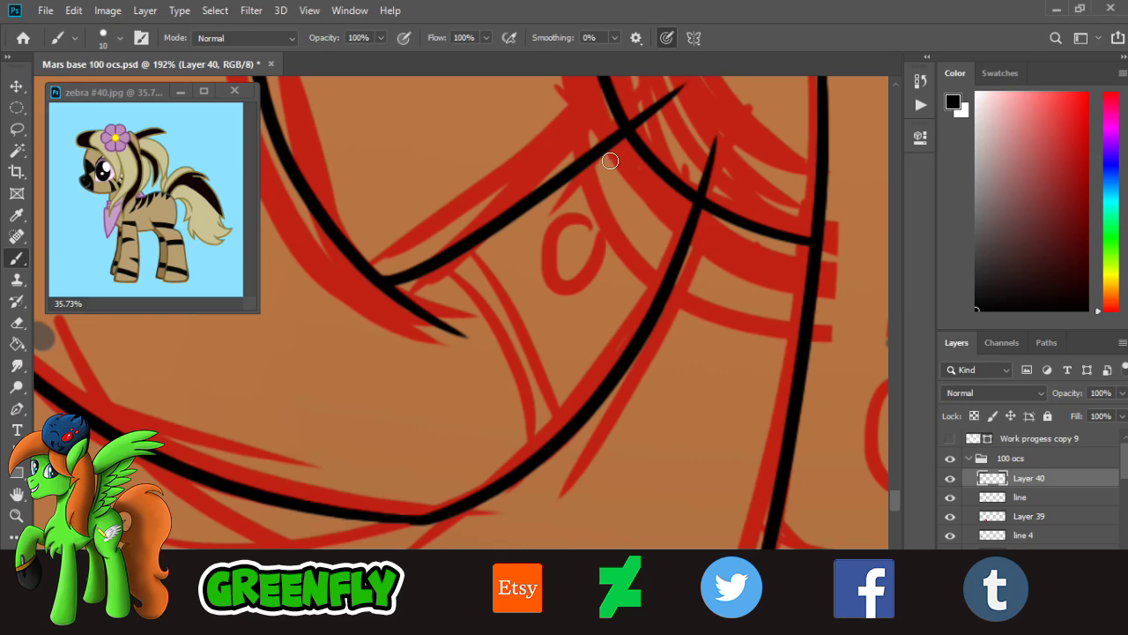
pyautogui.hotkey('ctrl', 'z')
pyautogui.moveTo(372, 274); pyautogui.dragTo(617, 105)
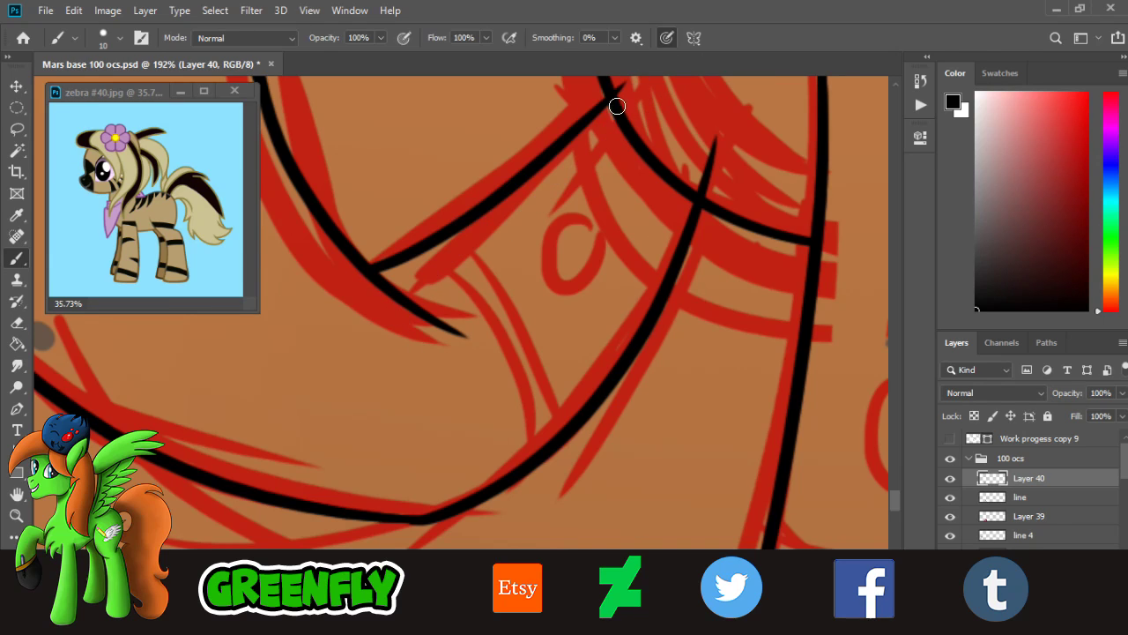
# - Erase the tips of the raised foreleg's two black edges that stick out past the chest line
pyautogui.click(17, 322)
pyautogui.moveTo(670, 159)
pyautogui.mouseDown()
pyautogui.moveTo(711, 197)
pyautogui.moveTo(716, 142)
pyautogui.mouseUp()
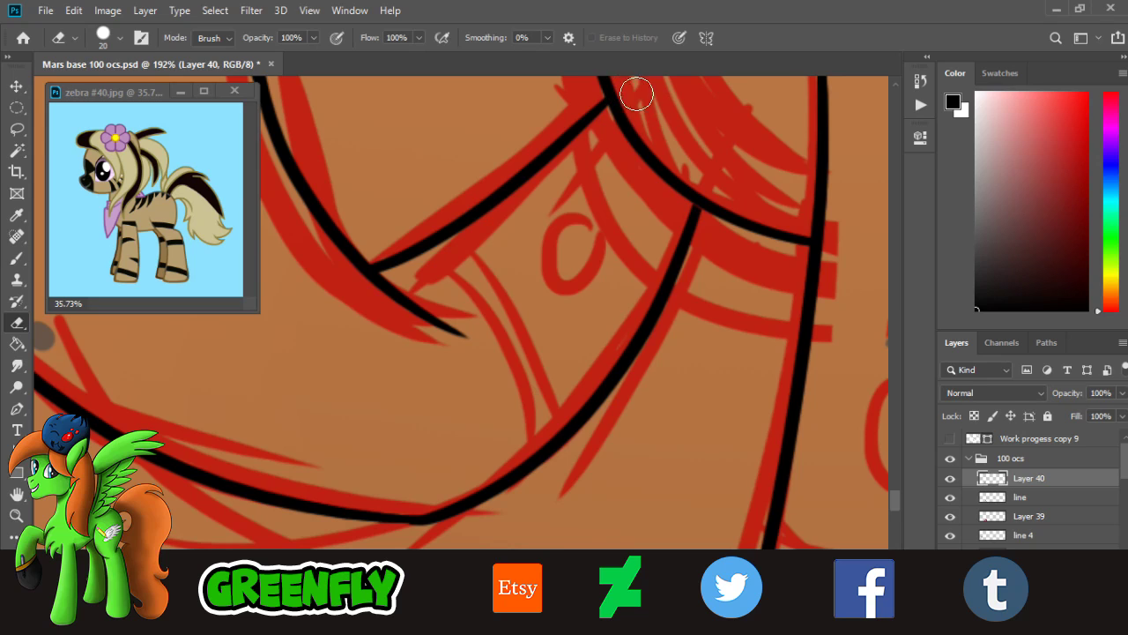
pyautogui.click(21, 258)
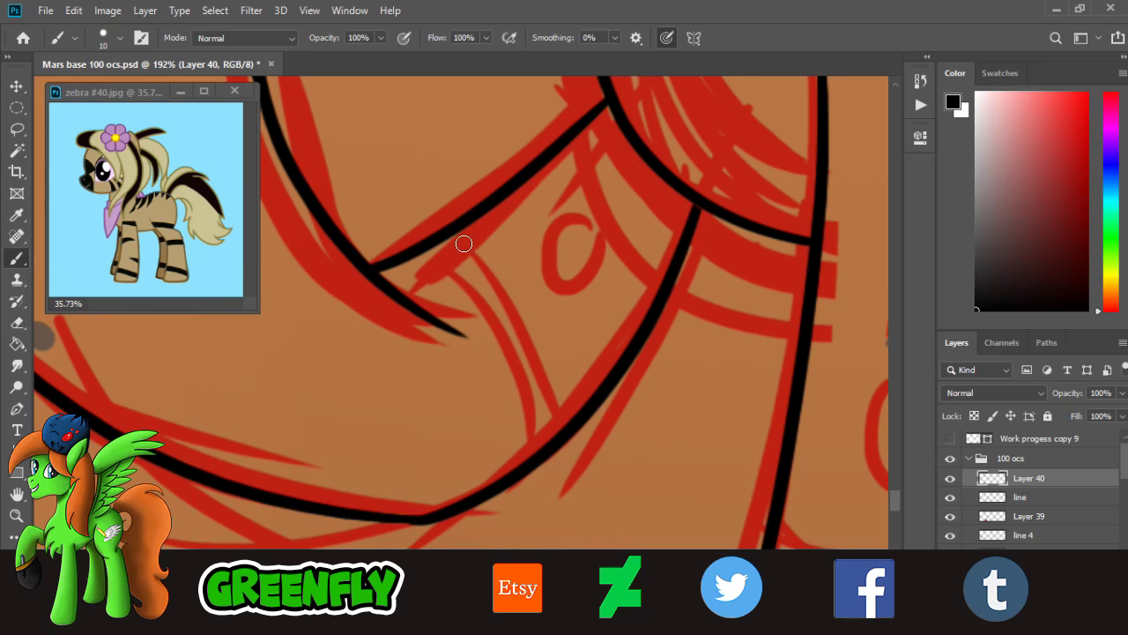
pyautogui.moveTo(438, 240); pyautogui.dragTo(529, 456)
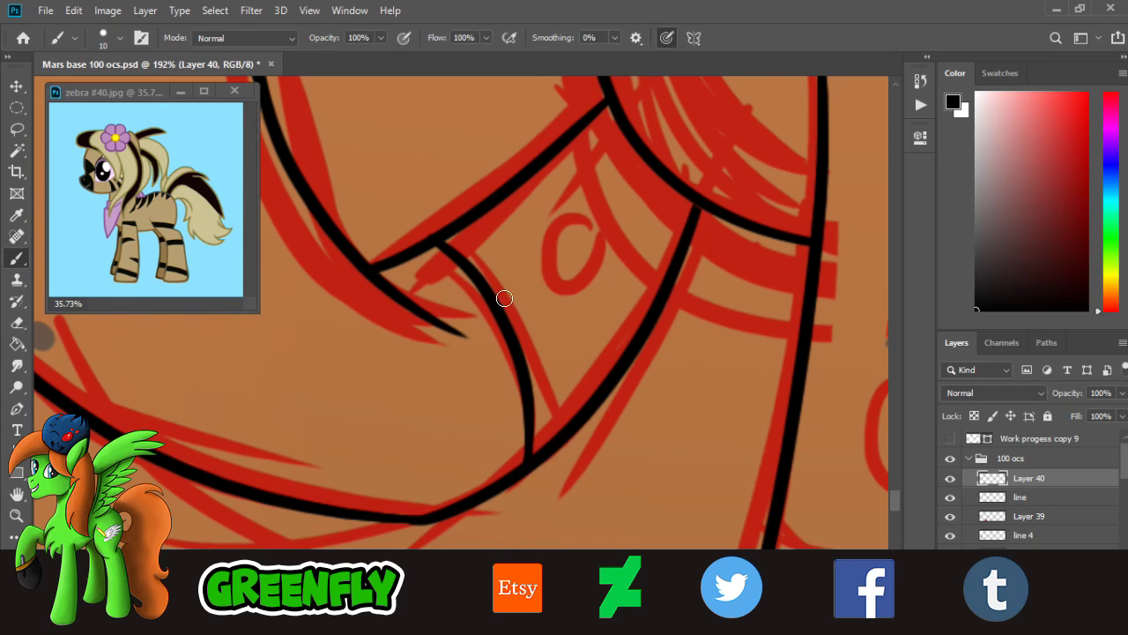
pyautogui.click(17, 516)
pyautogui.moveTo(529, 363); pyautogui.dragTo(418, 323)
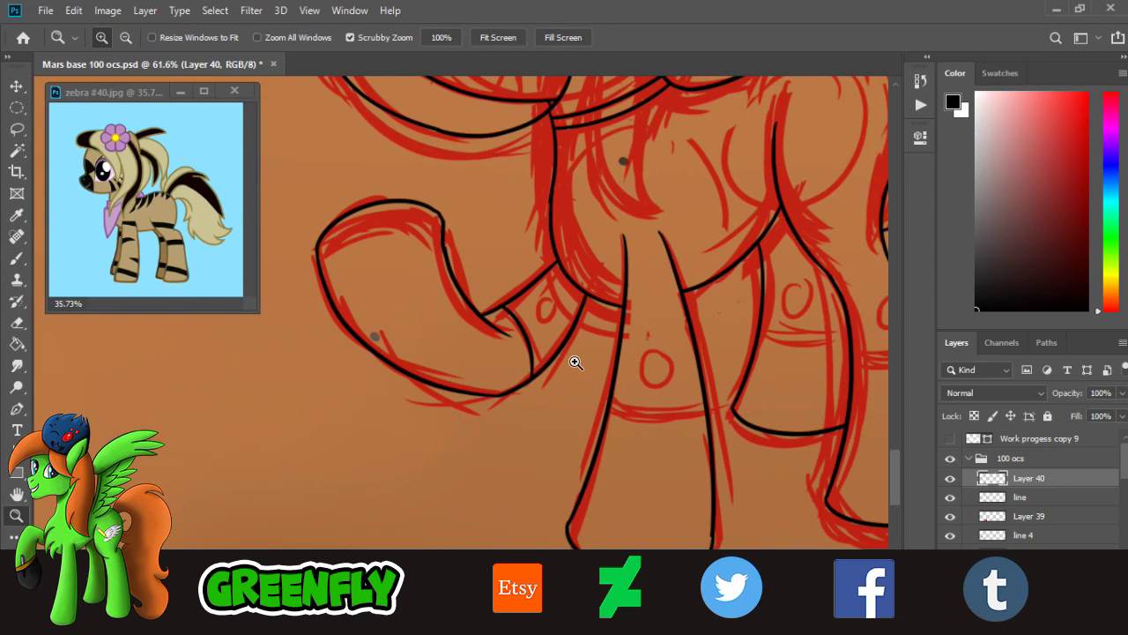
pyautogui.moveTo(578, 361); pyautogui.dragTo(559, 359)
pyautogui.scroll(3, 525, 335)
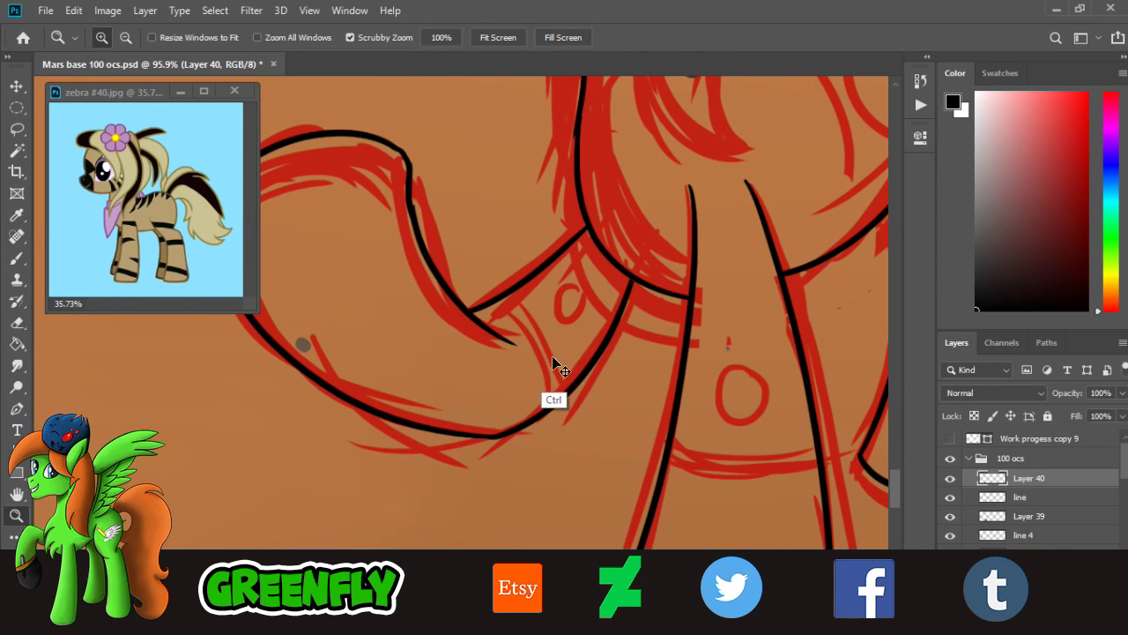
# - Ink two parallel curved black band lines across the raised foreleg, from the knee bend to its lower outer edge
pyautogui.scroll(-4, 497, 371)
pyautogui.scroll(6, 579, 361)
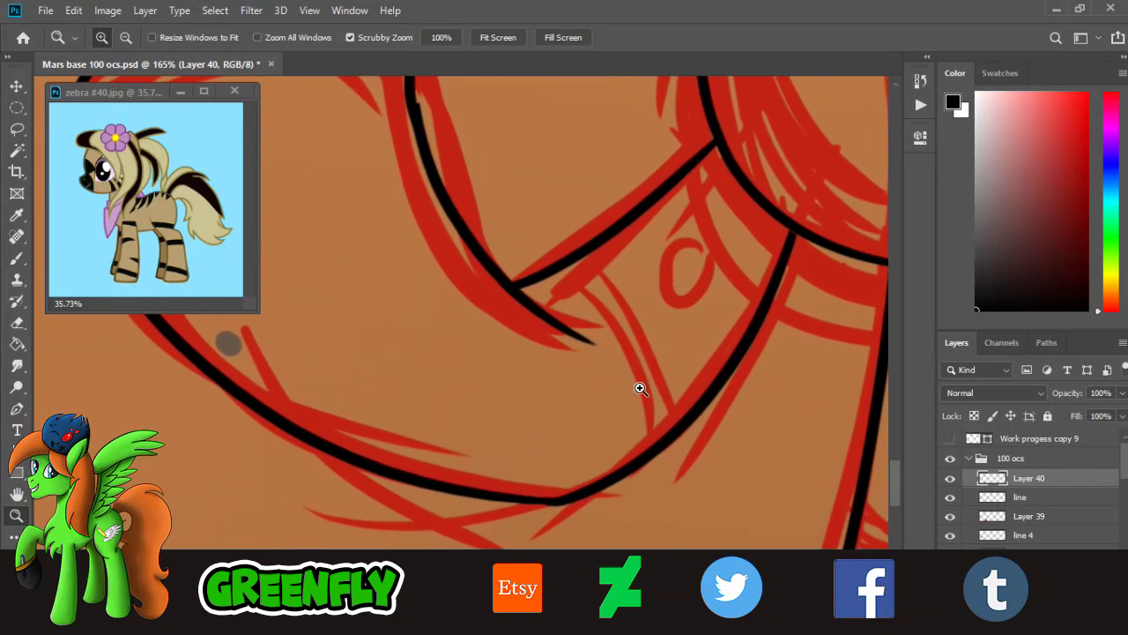
pyautogui.press('b')
pyautogui.moveTo(493, 277); pyautogui.dragTo(403, 447)
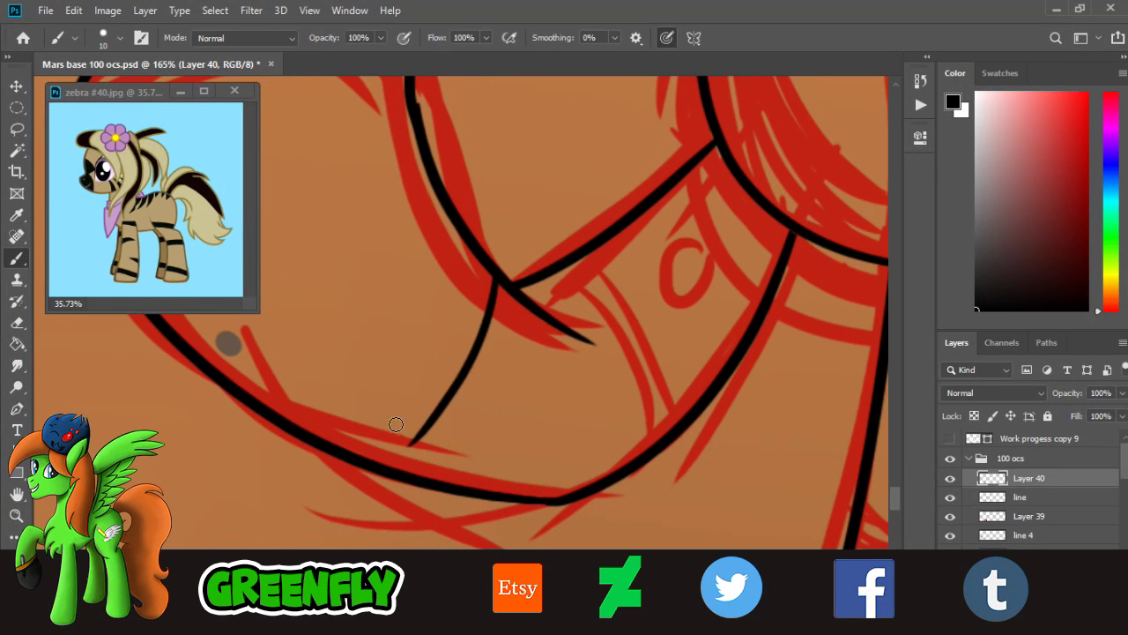
pyautogui.hotkey('ctrl', 'z')
pyautogui.moveTo(494, 275); pyautogui.dragTo(386, 464)
pyautogui.moveTo(505, 290)
pyautogui.mouseDown()
pyautogui.moveTo(457, 431)
pyautogui.moveTo(415, 461)
pyautogui.mouseUp()
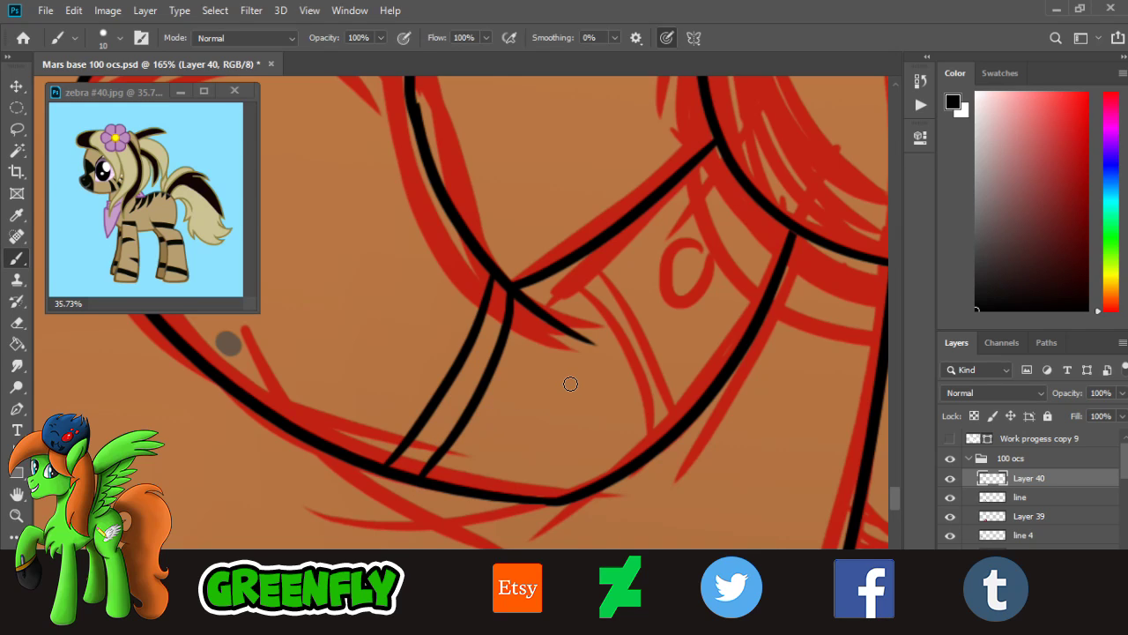
# - Ink a small black circle on the raised foreleg beside the band, redoing strokes that miss the shape
pyautogui.moveTo(588, 378)
pyautogui.mouseDown()
pyautogui.moveTo(574, 412)
pyautogui.moveTo(570, 385)
pyautogui.moveTo(557, 406)
pyautogui.moveTo(460, 340)
pyautogui.moveTo(400, 339)
pyautogui.mouseUp()
pyautogui.hotkey('ctrl', 'z')
pyautogui.hotkey('ctrl', 'z')
# - Ink two parallel curved black band lines across the standing foreleg below the sketched circle
pyautogui.click(19, 515)
pyautogui.moveTo(624, 405); pyautogui.dragTo(695, 406)
pyautogui.moveTo(575, 264); pyautogui.dragTo(617, 273)
pyautogui.moveTo(654, 304); pyautogui.dragTo(733, 333)
pyautogui.click(950, 479)
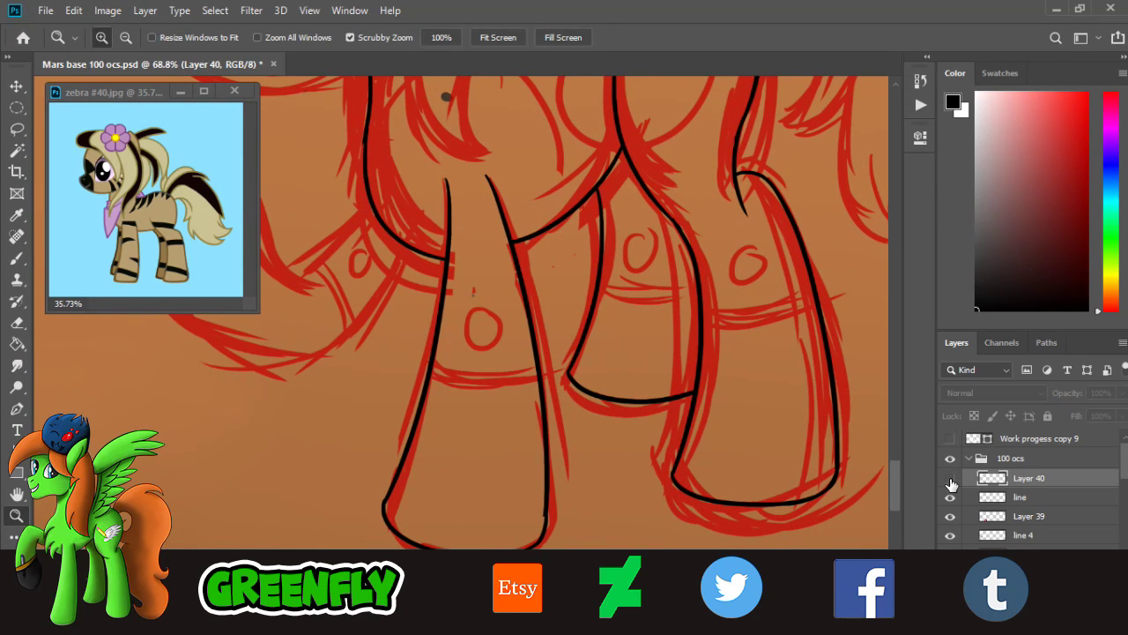
pyautogui.click(950, 479)
pyautogui.moveTo(521, 338); pyautogui.dragTo(564, 340)
pyautogui.click(15, 261)
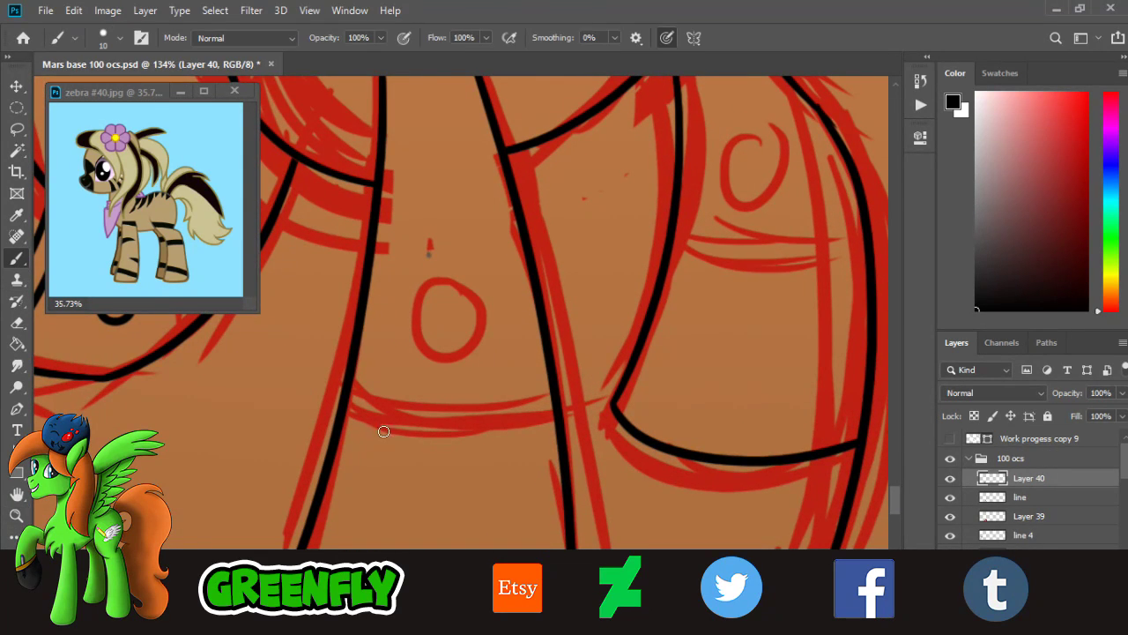
pyautogui.moveTo(352, 410); pyautogui.dragTo(589, 404)
pyautogui.moveTo(332, 380); pyautogui.dragTo(554, 401)
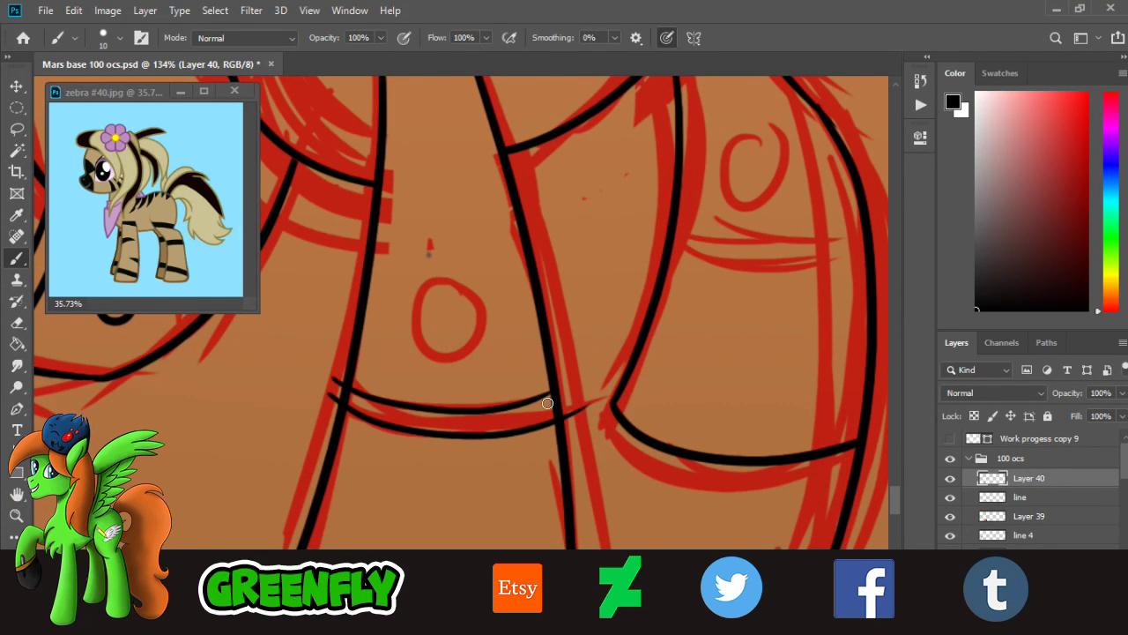
pyautogui.hotkey('ctrl', 'z')
pyautogui.moveTo(332, 380)
pyautogui.mouseDown()
pyautogui.moveTo(477, 415)
pyautogui.moveTo(578, 384)
pyautogui.mouseUp()
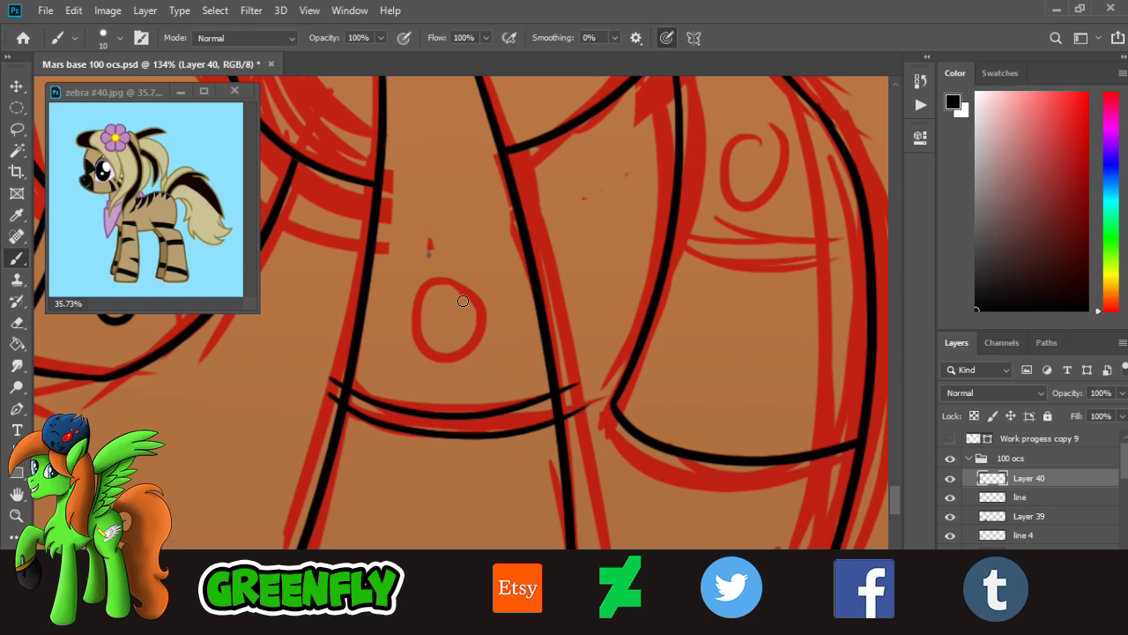
# - Ink a black circle over the sketched one on the standing foreleg and erase the band lines' overshooting ends
pyautogui.moveTo(459, 293); pyautogui.dragTo(454, 287)
pyautogui.hotkey('ctrl', 'z')
pyautogui.hotkey('ctrl', 'z')
pyautogui.press('e')
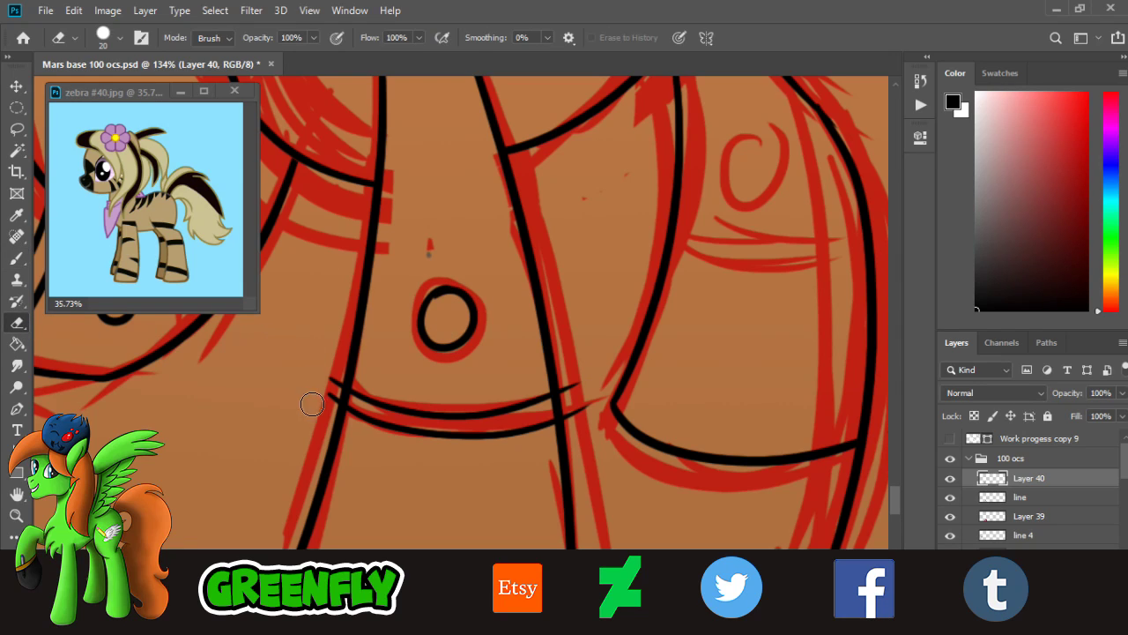
pyautogui.moveTo(318, 388); pyautogui.dragTo(339, 392)
pyautogui.moveTo(577, 386)
pyautogui.mouseDown()
pyautogui.moveTo(566, 419)
pyautogui.moveTo(432, 397)
pyautogui.mouseUp()
# - Ink two parallel curved black band lines across the near hind leg, slightly above the sketched band
pyautogui.click(18, 516)
pyautogui.moveTo(694, 359)
pyautogui.mouseDown()
pyautogui.moveTo(716, 386)
pyautogui.moveTo(719, 352)
pyautogui.mouseUp()
pyautogui.click(720, 352)
pyautogui.click(670, 327)
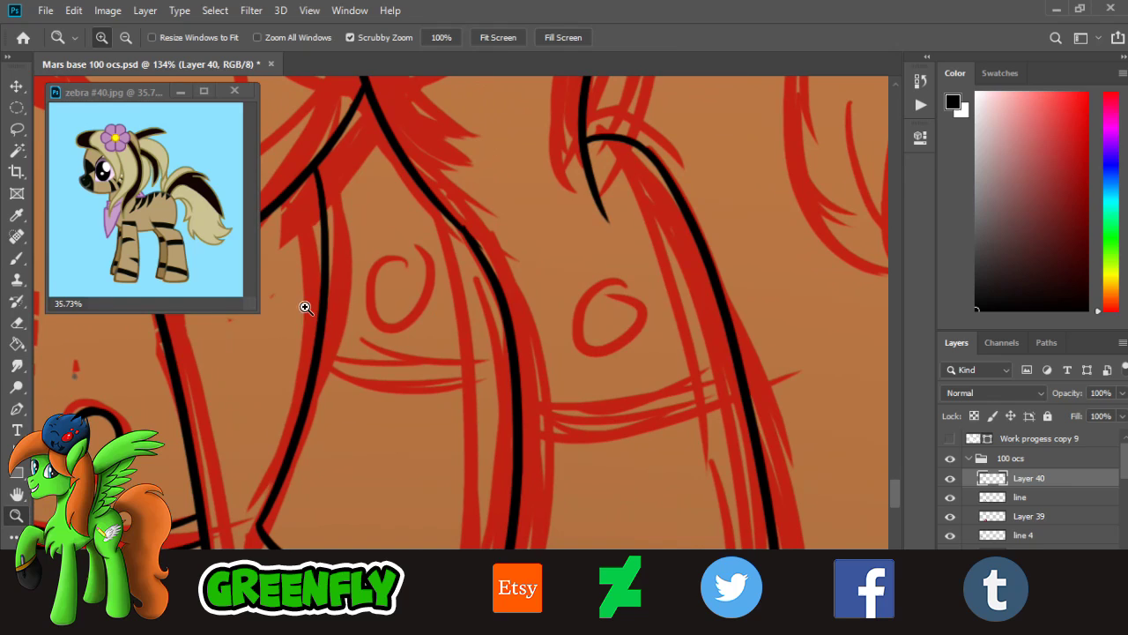
pyautogui.click(20, 261)
pyautogui.moveTo(512, 373)
pyautogui.mouseDown()
pyautogui.moveTo(563, 377)
pyautogui.moveTo(718, 336)
pyautogui.mouseUp()
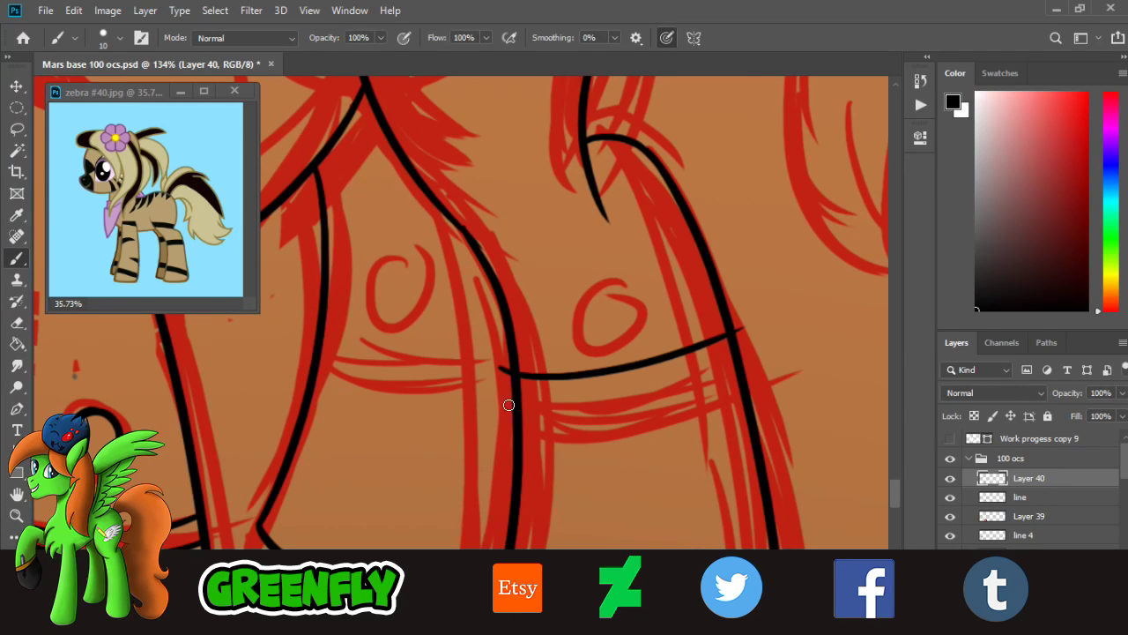
pyautogui.moveTo(494, 394); pyautogui.dragTo(737, 358)
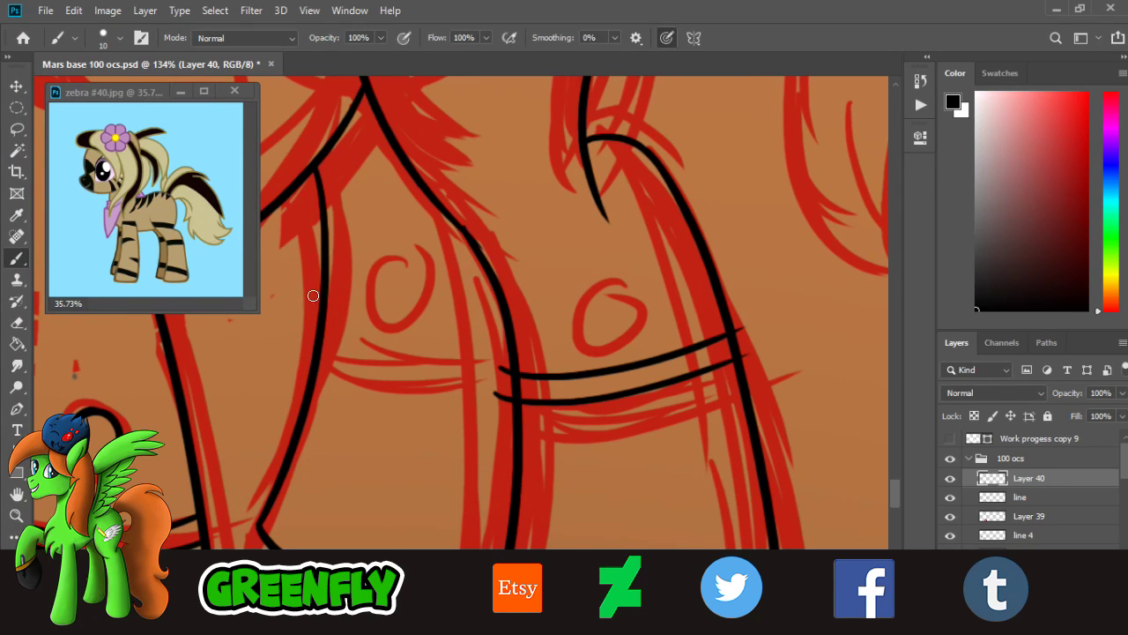
# - Ink two parallel curved black band lines across the far hind leg, well above its sketched band
pyautogui.moveTo(313, 296); pyautogui.dragTo(496, 298)
pyautogui.hotkey('ctrl', 'z')
pyautogui.moveTo(313, 300); pyautogui.dragTo(525, 299)
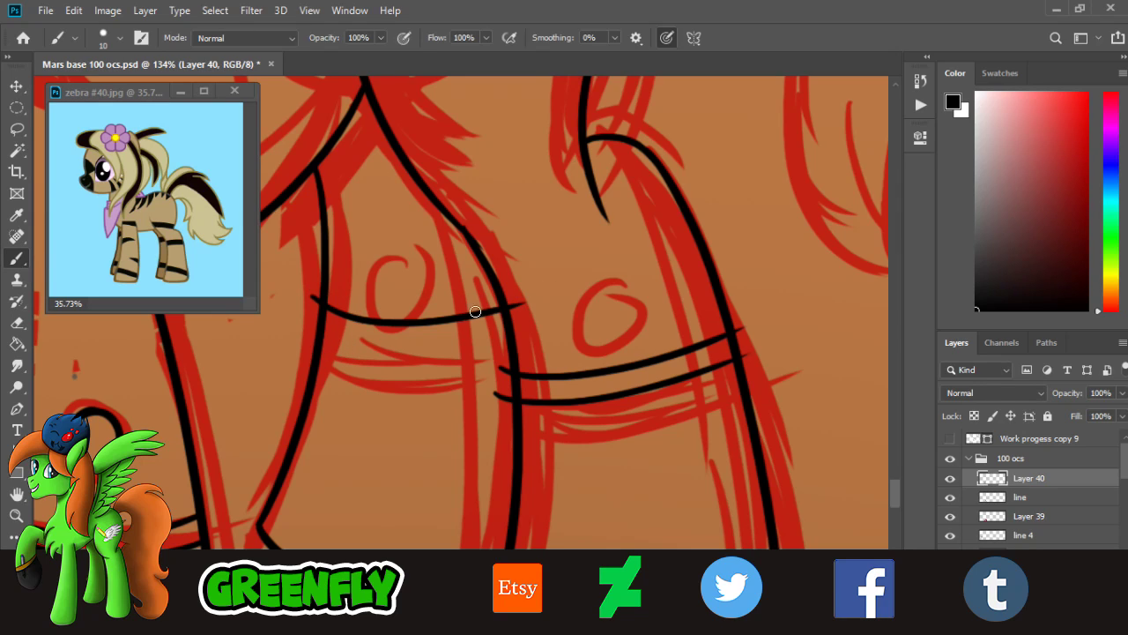
pyautogui.hotkey('ctrl', 'z')
pyautogui.moveTo(300, 270); pyautogui.dragTo(552, 262)
pyautogui.hotkey('ctrl', 'z')
pyautogui.moveTo(300, 250); pyautogui.dragTo(529, 250)
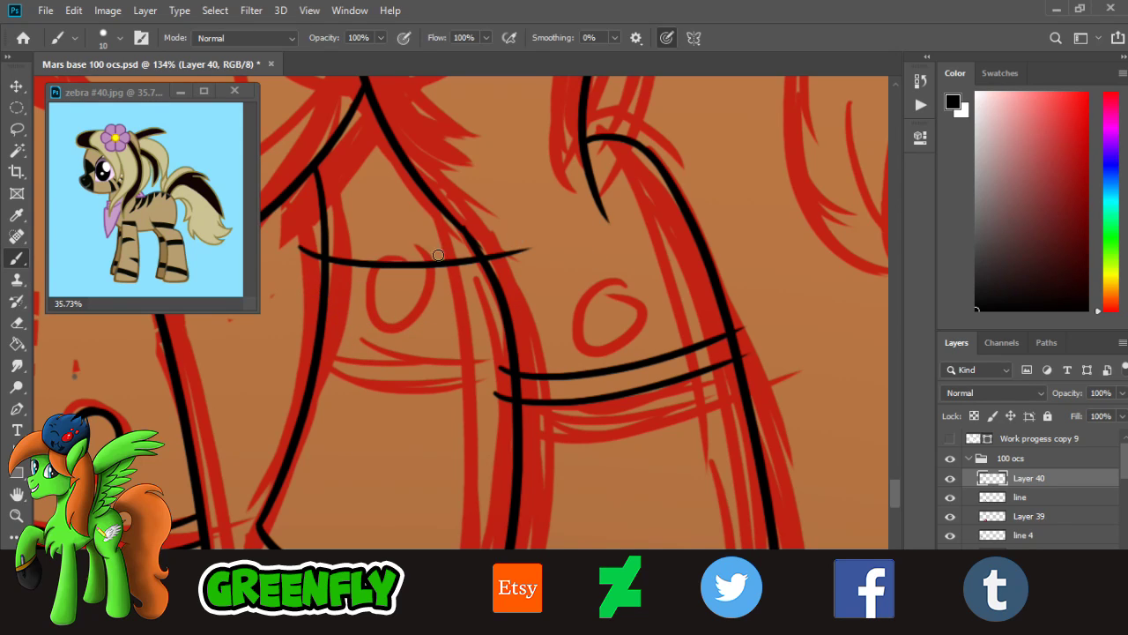
pyautogui.moveTo(304, 227); pyautogui.dragTo(510, 237)
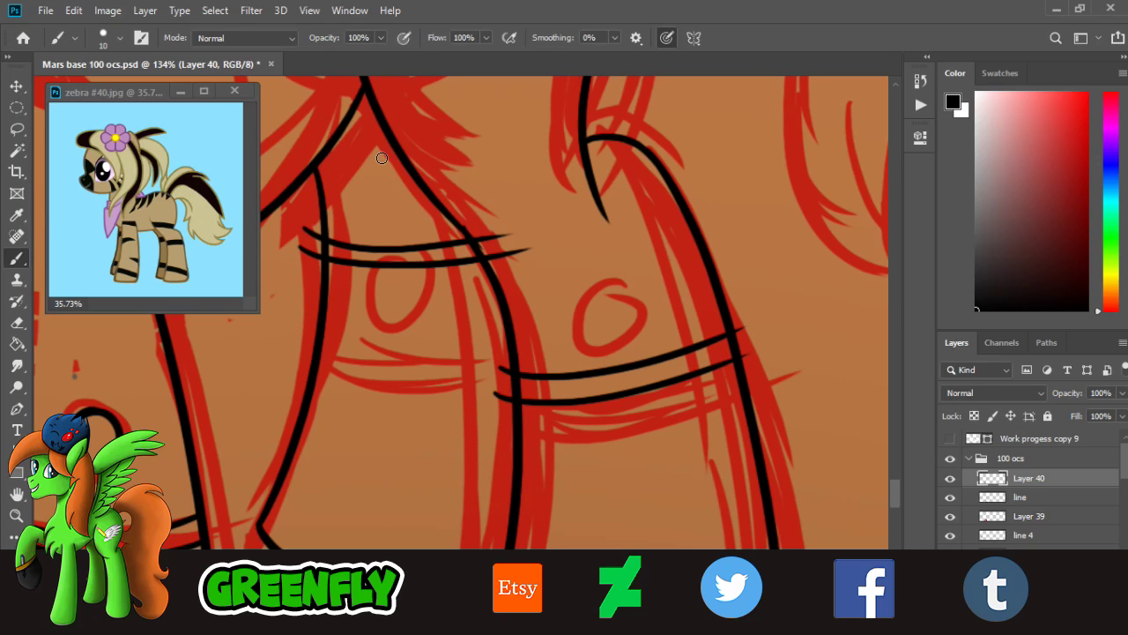
# - Ink a small black circle above the band on each of the two hind legs
pyautogui.moveTo(382, 155)
pyautogui.mouseDown()
pyautogui.moveTo(408, 159)
pyautogui.moveTo(397, 151)
pyautogui.moveTo(415, 173)
pyautogui.moveTo(390, 145)
pyautogui.mouseUp()
pyautogui.hotkey('ctrl', 'z')
pyautogui.hotkey('ctrl', 'z')
pyautogui.moveTo(596, 240)
pyautogui.mouseDown()
pyautogui.moveTo(574, 275)
pyautogui.moveTo(590, 237)
pyautogui.moveTo(597, 298)
pyautogui.moveTo(589, 231)
pyautogui.mouseUp()
pyautogui.hotkey('ctrl', 'z')
pyautogui.hotkey('ctrl', 'z')
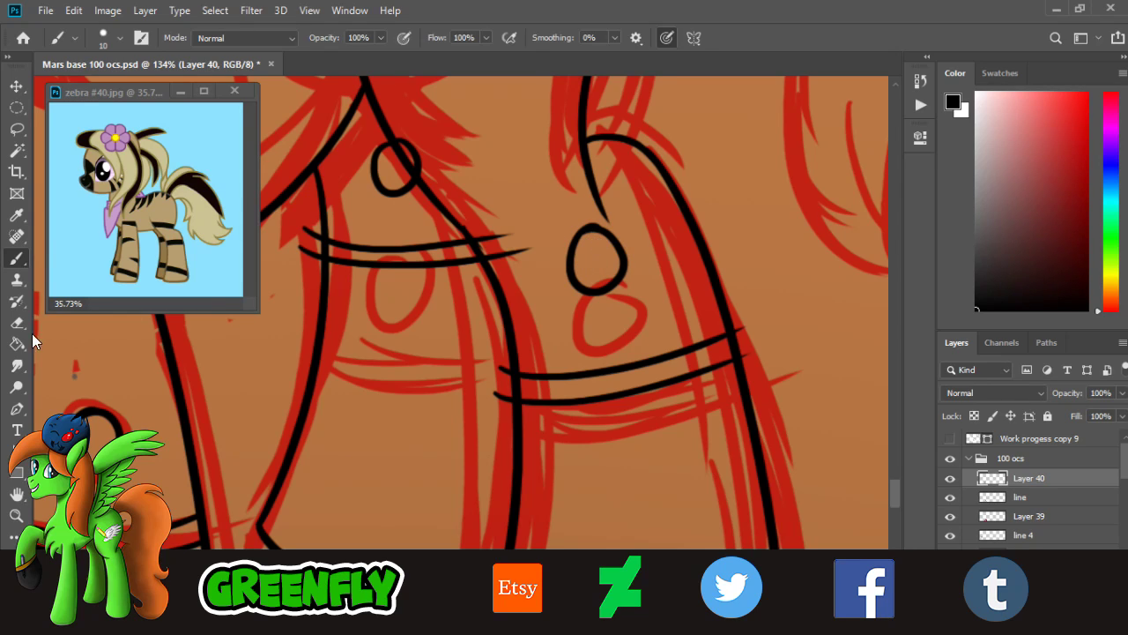
# - Erase the band ends overshooting both hind legs and the part of the far leg's circle crossing the near leg
pyautogui.press('e')
pyautogui.moveTo(320, 231); pyautogui.dragTo(311, 259)
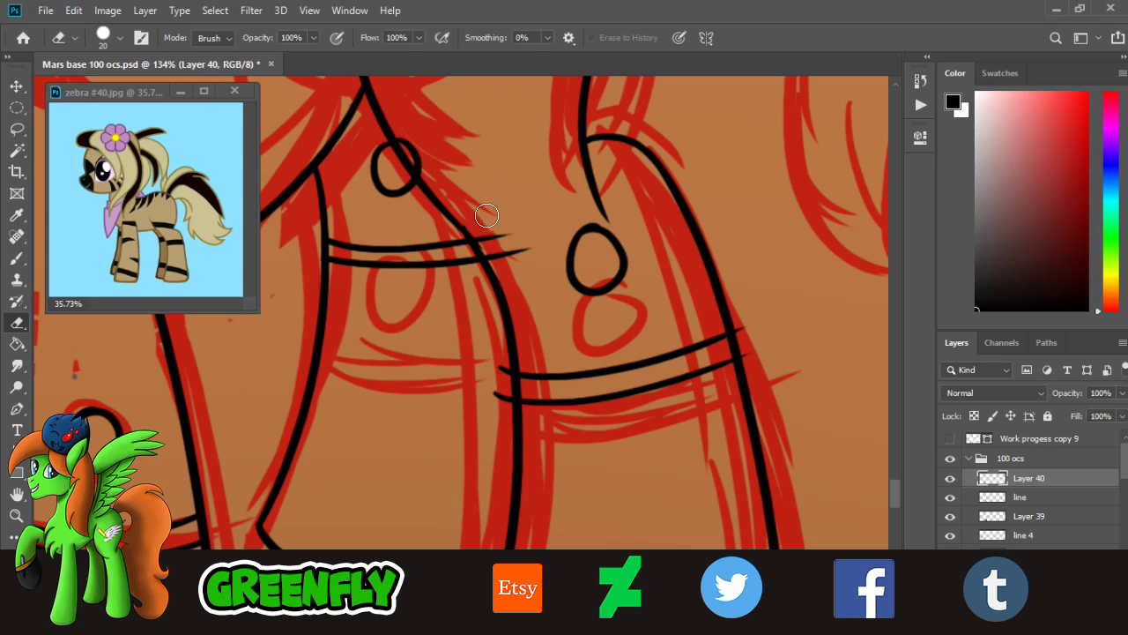
pyautogui.moveTo(486, 215)
pyautogui.mouseDown()
pyautogui.moveTo(485, 252)
pyautogui.moveTo(523, 252)
pyautogui.mouseUp()
pyautogui.moveTo(441, 177)
pyautogui.mouseDown()
pyautogui.moveTo(415, 164)
pyautogui.moveTo(464, 182)
pyautogui.mouseUp()
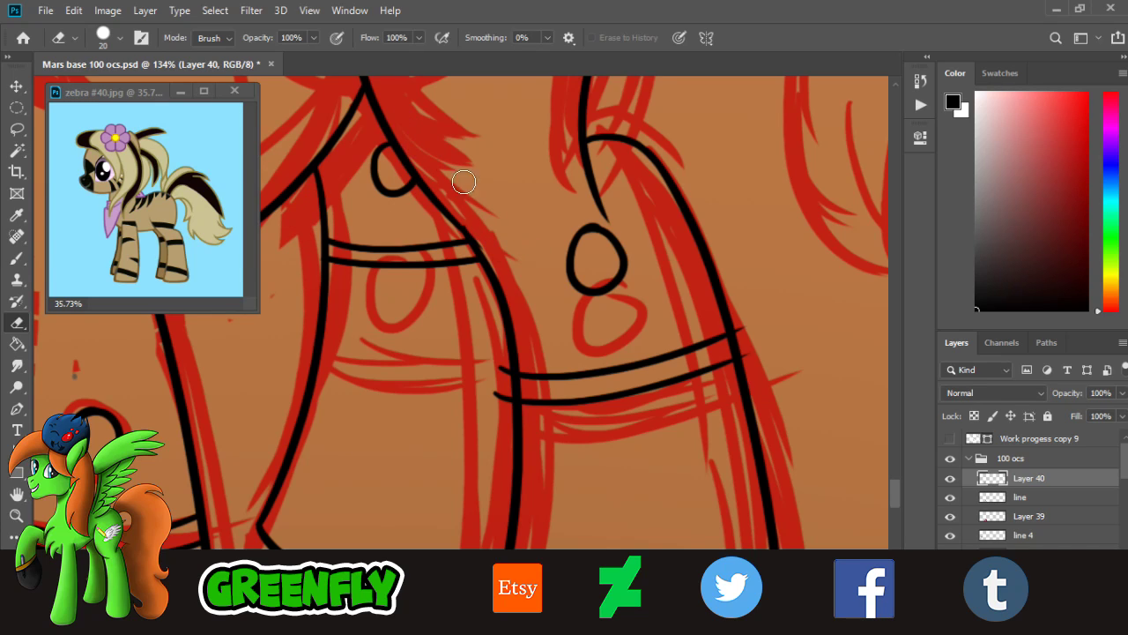
pyautogui.moveTo(535, 356); pyautogui.dragTo(506, 383)
# - Merge Layer 40 down into the line layer
pyautogui.click(17, 516)
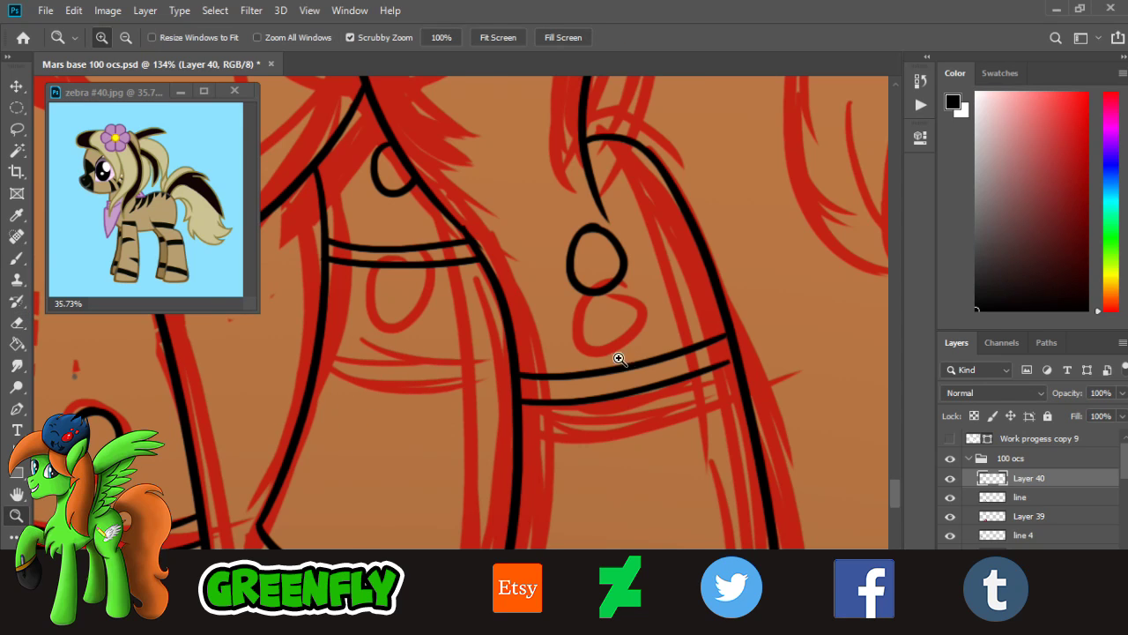
pyautogui.scroll(-8, 621, 375)
pyautogui.scroll(3, 745, 320)
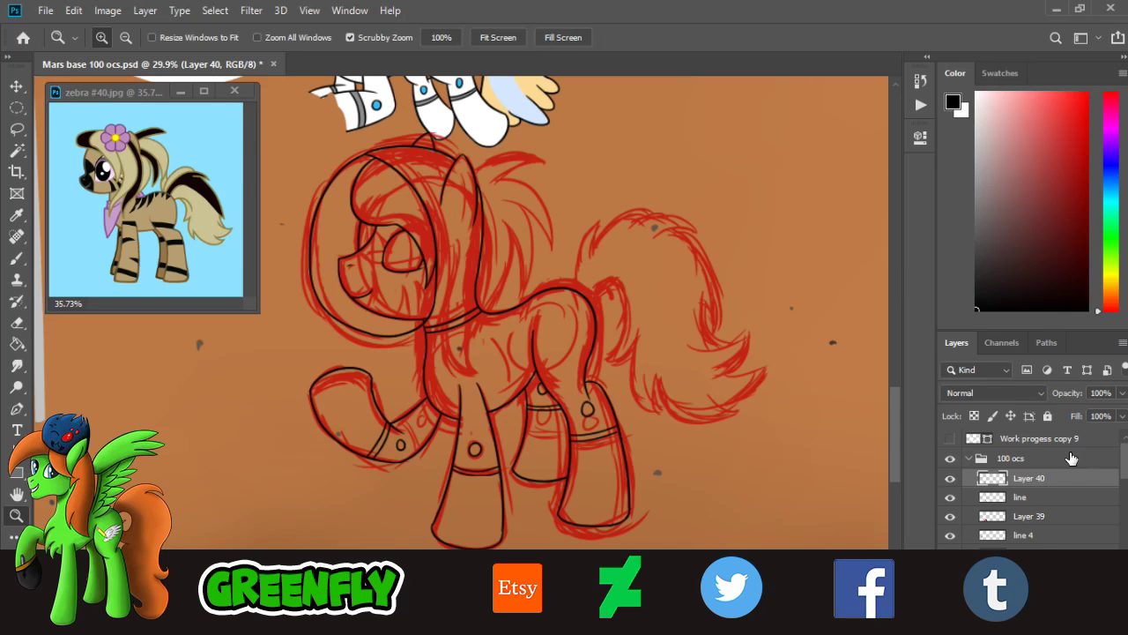
pyautogui.rightClick(1043, 477)
pyautogui.click(833, 490)
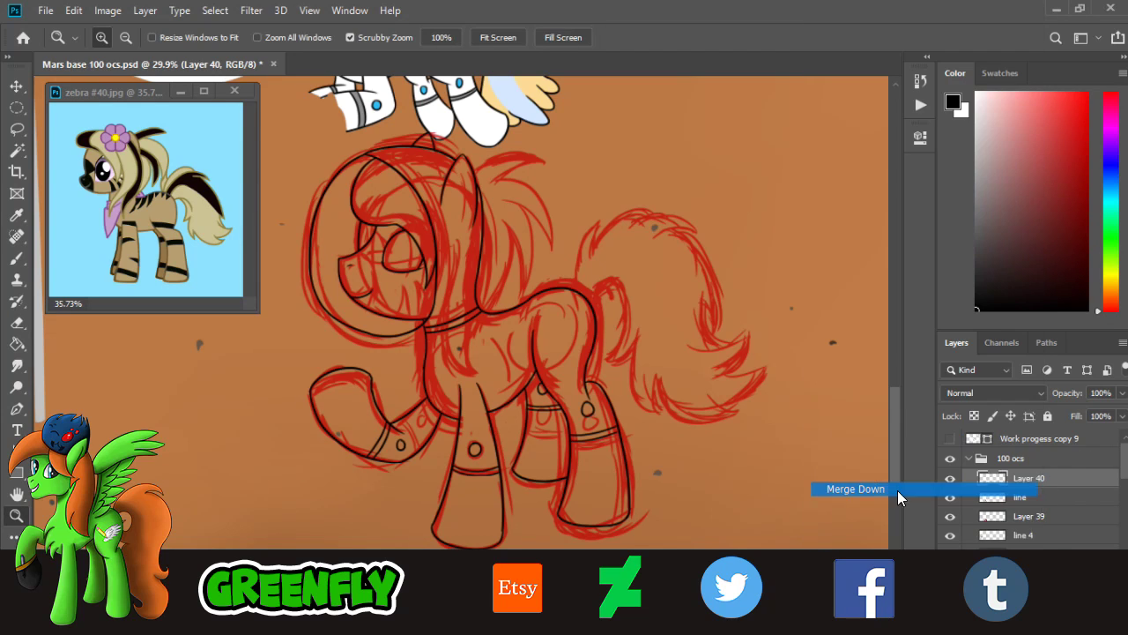
# - Check the line art with the Layer 39 sketch hidden, show the sketch again, and add a new layer above line
pyautogui.click(951, 499)
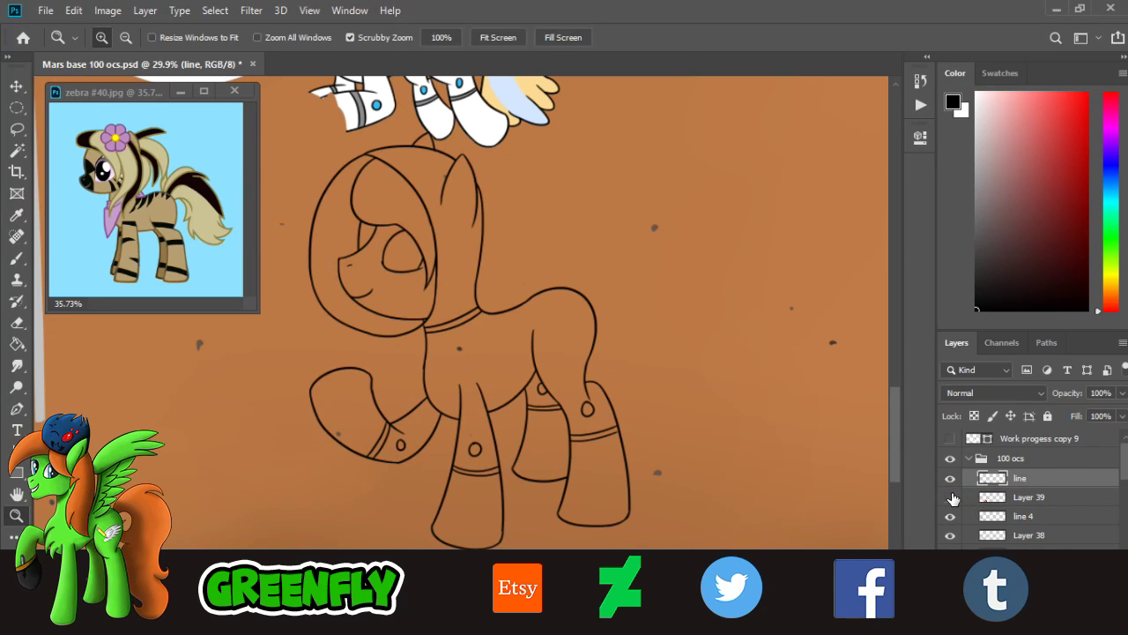
pyautogui.click(951, 498)
pyautogui.moveTo(696, 345); pyautogui.dragTo(617, 330)
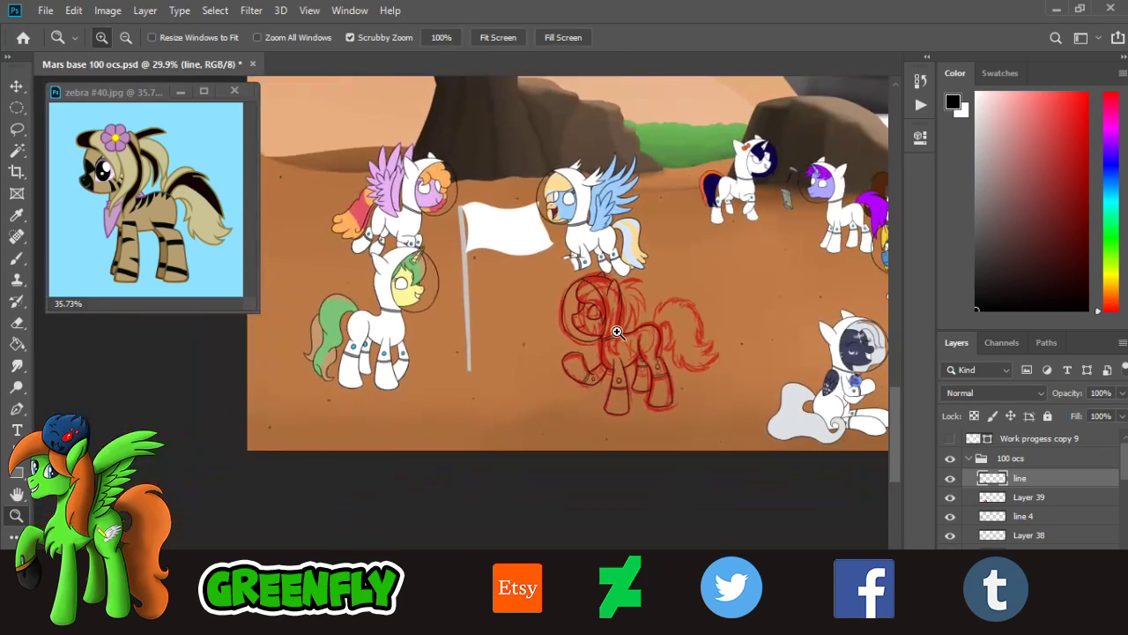
pyautogui.moveTo(699, 329); pyautogui.dragTo(720, 335)
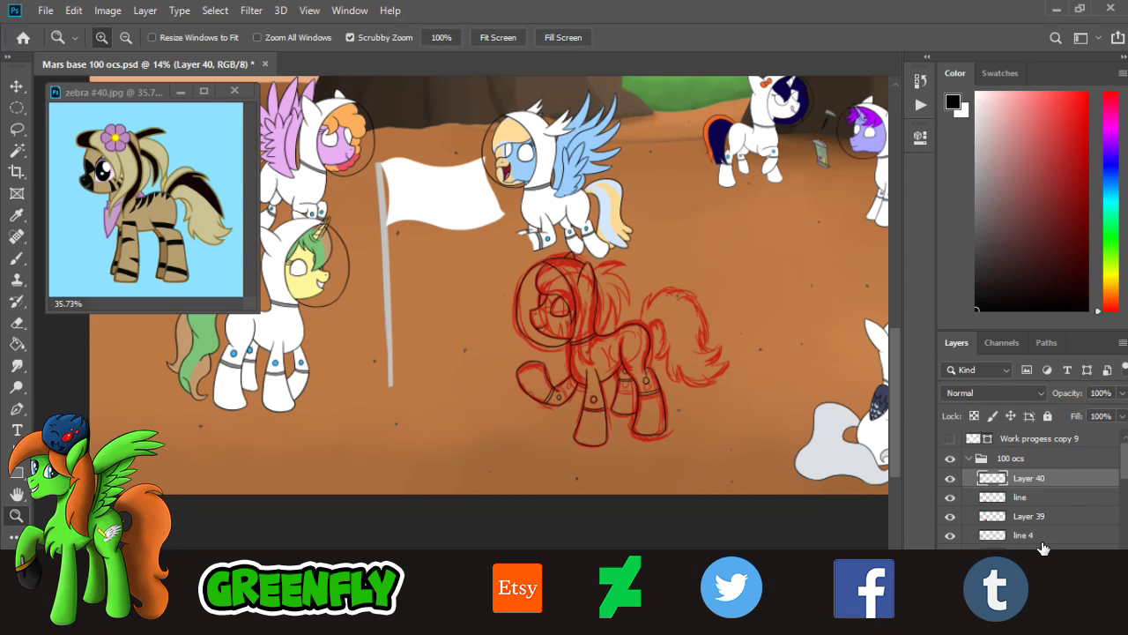
# - Ink the tail's inner edge in black, arching from the rump and curving down to the tip of the first strand
pyautogui.moveTo(721, 333); pyautogui.dragTo(798, 338)
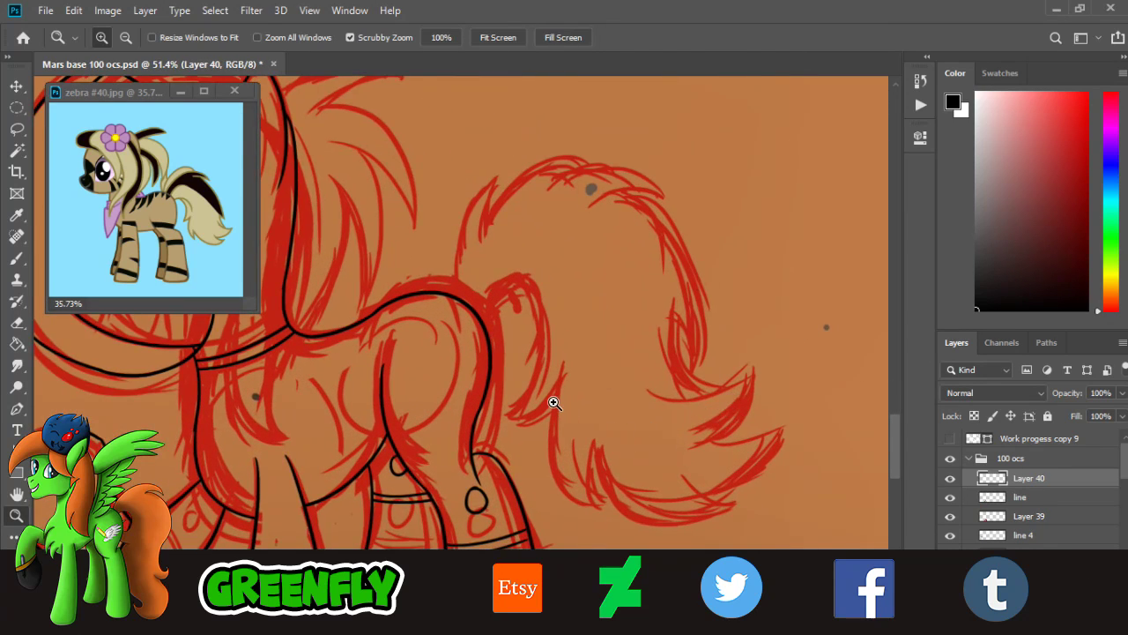
pyautogui.moveTo(554, 403); pyautogui.dragTo(568, 380)
pyautogui.moveTo(486, 275); pyautogui.dragTo(499, 274)
pyautogui.click(25, 260)
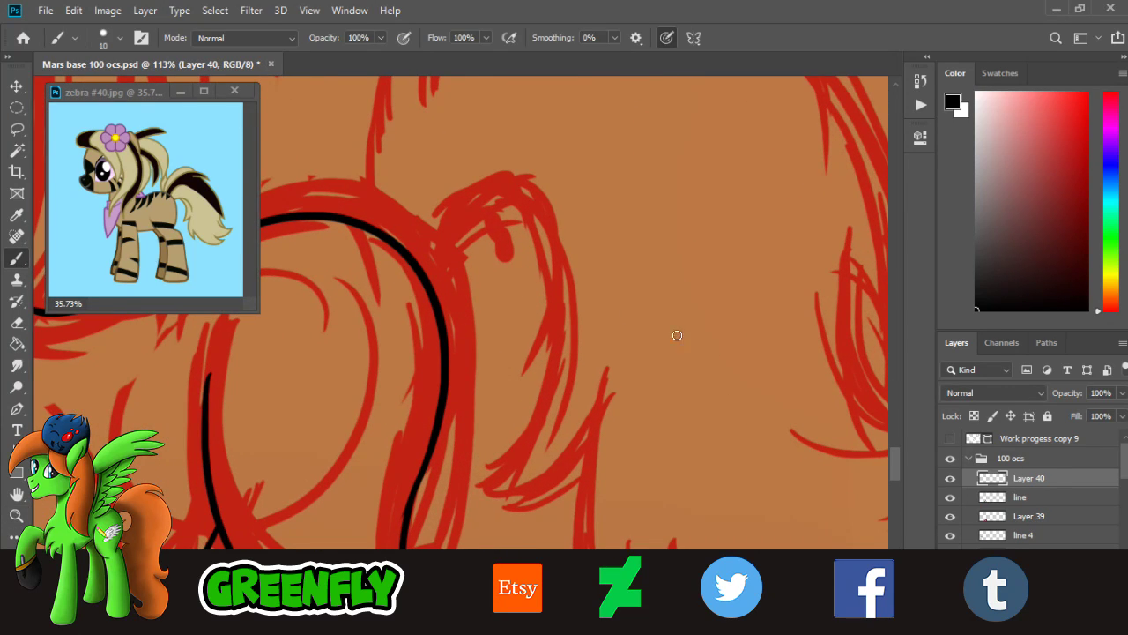
pyautogui.moveTo(412, 273); pyautogui.dragTo(484, 508)
pyautogui.hotkey('ctrl', 'z')
pyautogui.moveTo(399, 276); pyautogui.dragTo(467, 495)
pyautogui.hotkey('ctrl', 'z')
pyautogui.moveTo(391, 278); pyautogui.dragTo(474, 506)
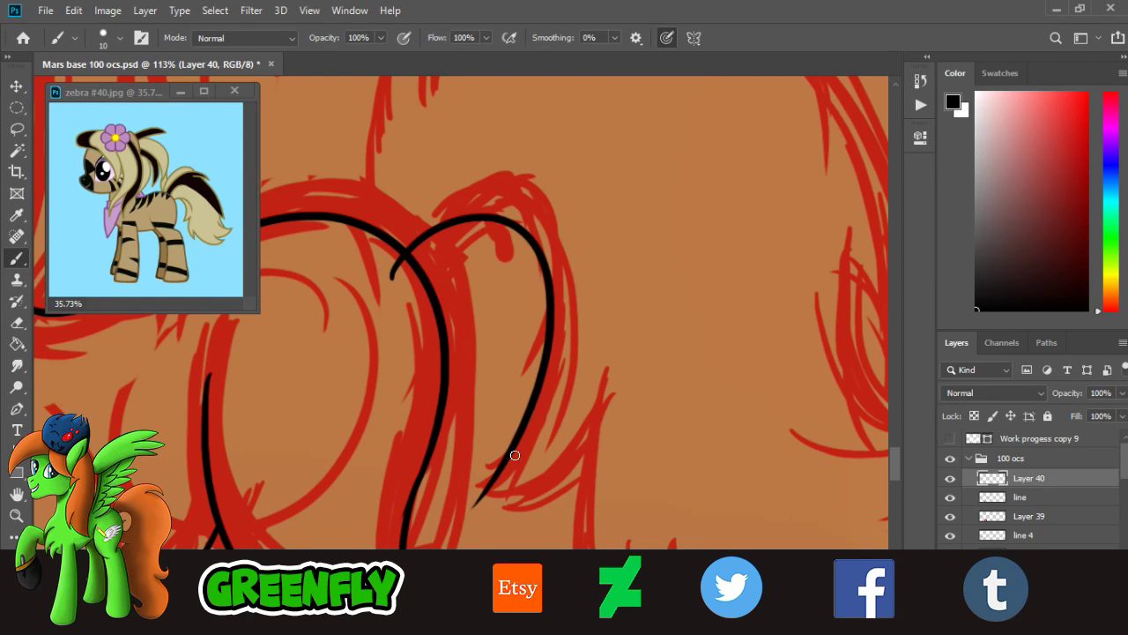
pyautogui.hotkey('ctrl', 'z')
pyautogui.moveTo(396, 266)
pyautogui.mouseDown()
pyautogui.moveTo(497, 473)
pyautogui.moveTo(487, 484)
pyautogui.moveTo(533, 471)
pyautogui.mouseUp()
pyautogui.hotkey('ctrl', 'z')
# - Ink the underside of the first tail strand as a black curve from its lower tip up to the notch
pyautogui.moveTo(603, 404); pyautogui.dragTo(607, 397)
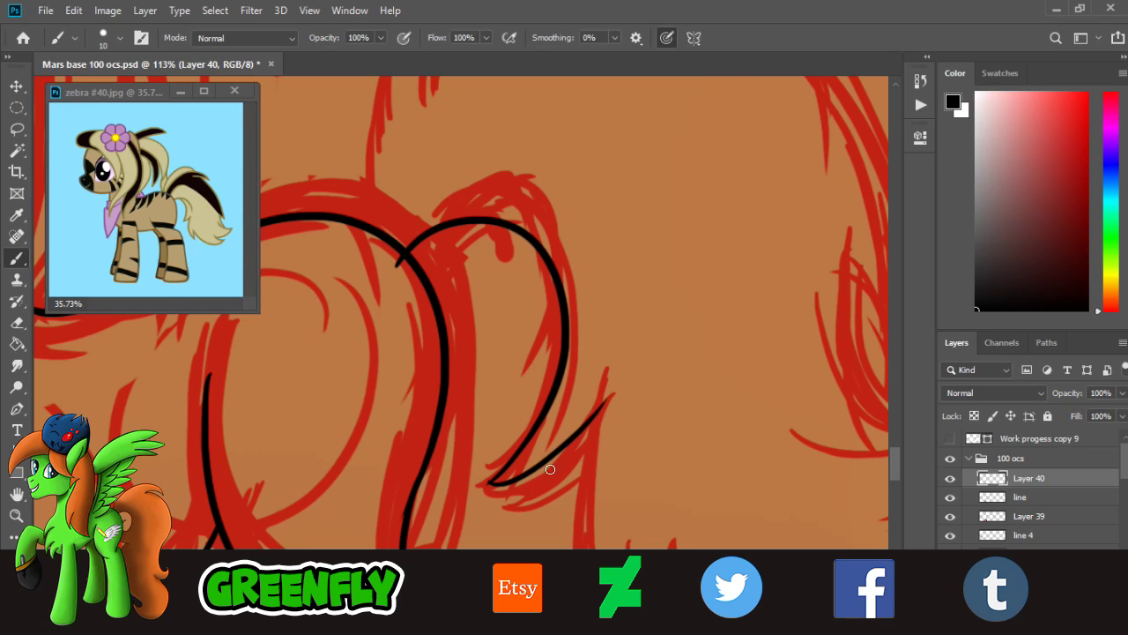
pyautogui.hotkey('ctrl', 'z')
pyautogui.moveTo(487, 484); pyautogui.dragTo(604, 380)
# - Ink the next stretch of the tail's inner edge in black, from the notch down to the lower strand tip
pyautogui.click(16, 516)
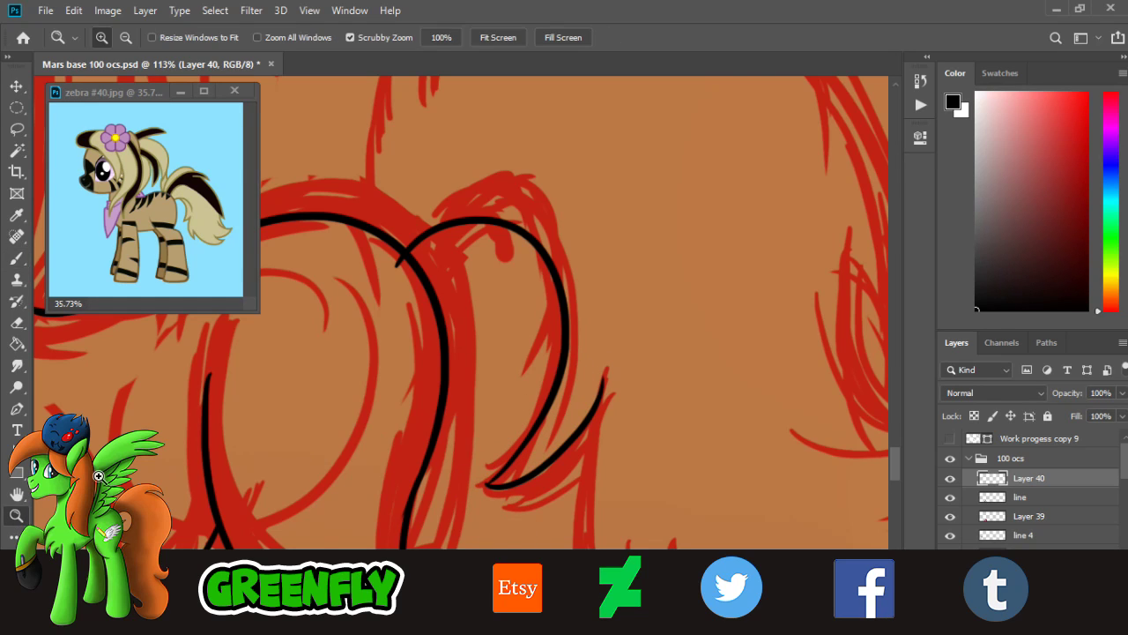
pyautogui.moveTo(513, 415); pyautogui.dragTo(415, 403)
pyautogui.moveTo(591, 469); pyautogui.dragTo(660, 496)
pyautogui.moveTo(547, 490); pyautogui.dragTo(583, 507)
pyautogui.click(584, 507)
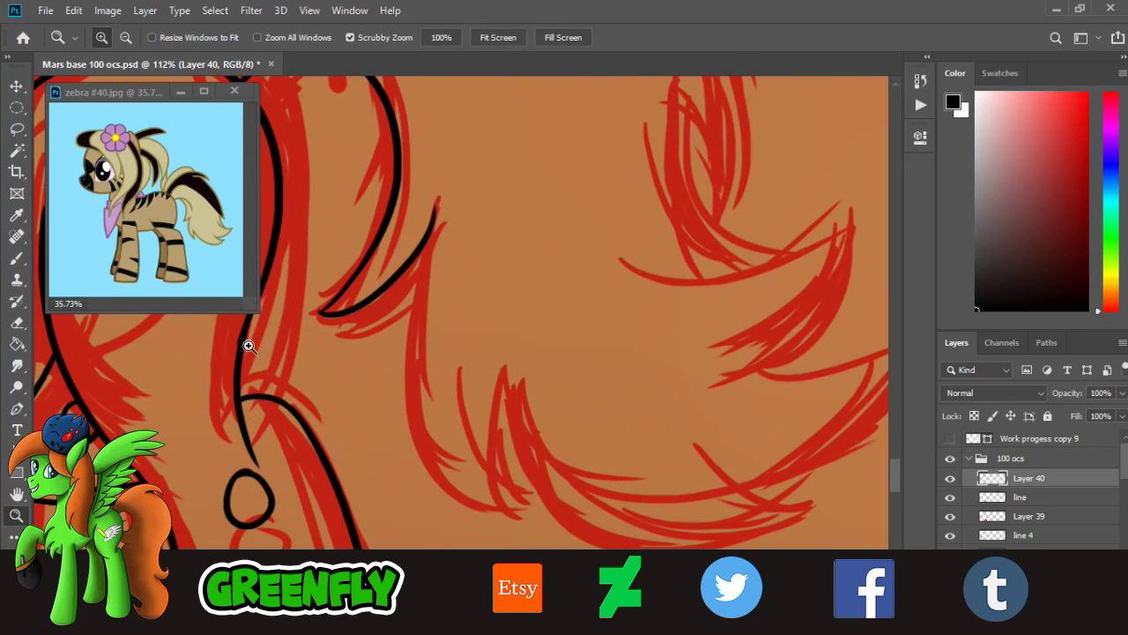
pyautogui.click(24, 259)
pyautogui.moveTo(427, 240); pyautogui.dragTo(530, 517)
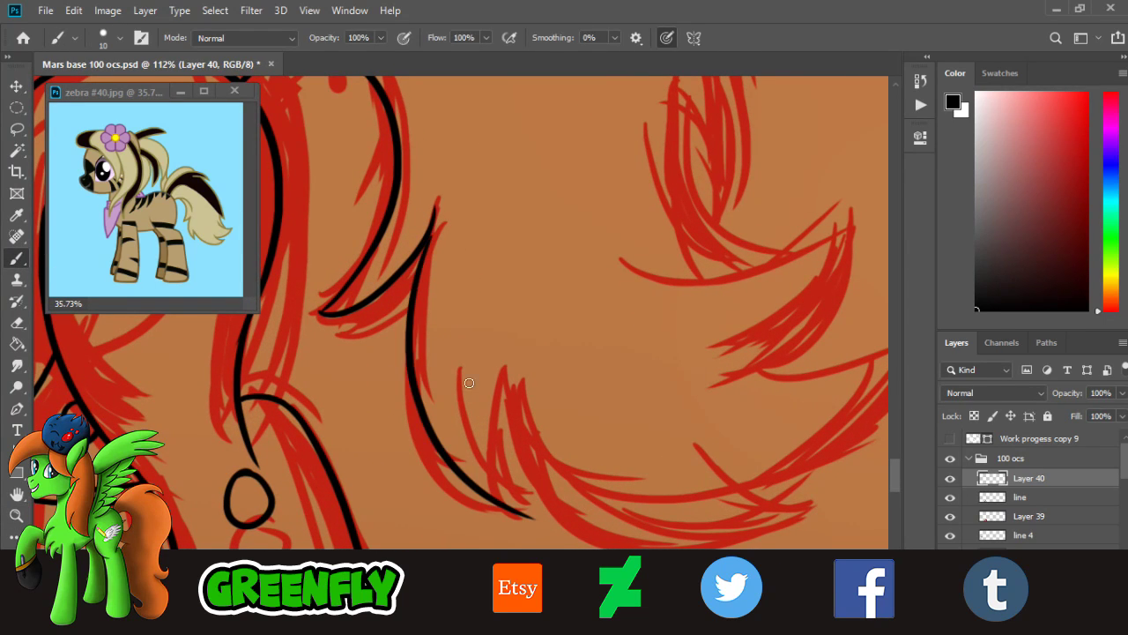
# - Redraw the tail's inner edge down to the lower strand tip and ink that strand's opposite side up to the next notch
pyautogui.hotkey('ctrl', 'z')
pyautogui.moveTo(427, 247); pyautogui.dragTo(511, 544)
pyautogui.hotkey('ctrl', 'z')
pyautogui.moveTo(429, 245); pyautogui.dragTo(499, 515)
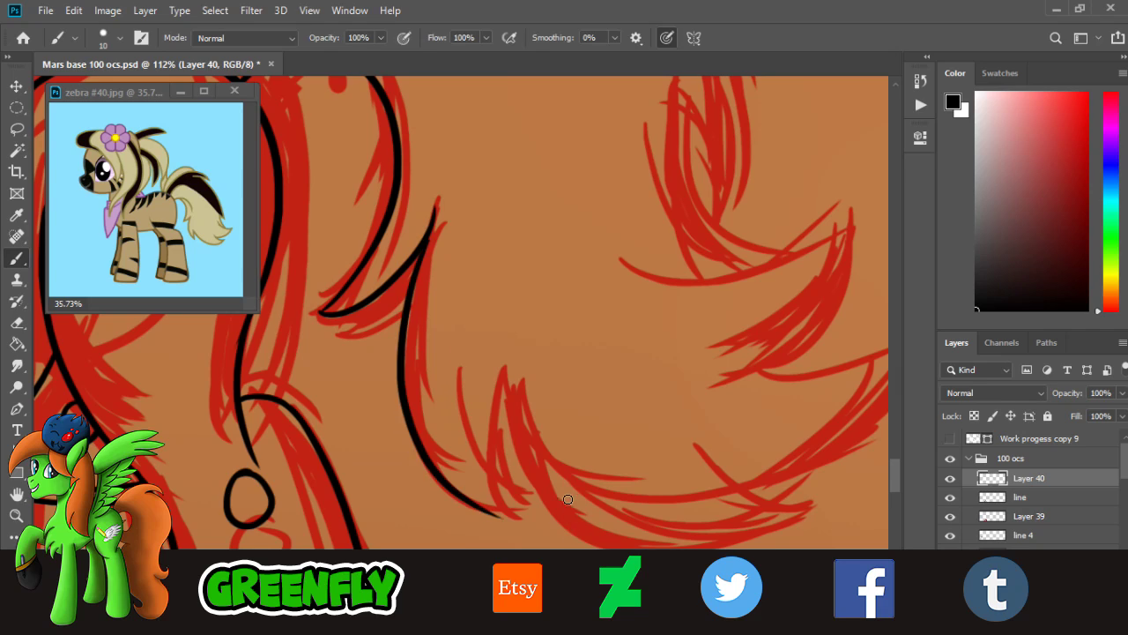
pyautogui.moveTo(504, 368); pyautogui.dragTo(540, 516)
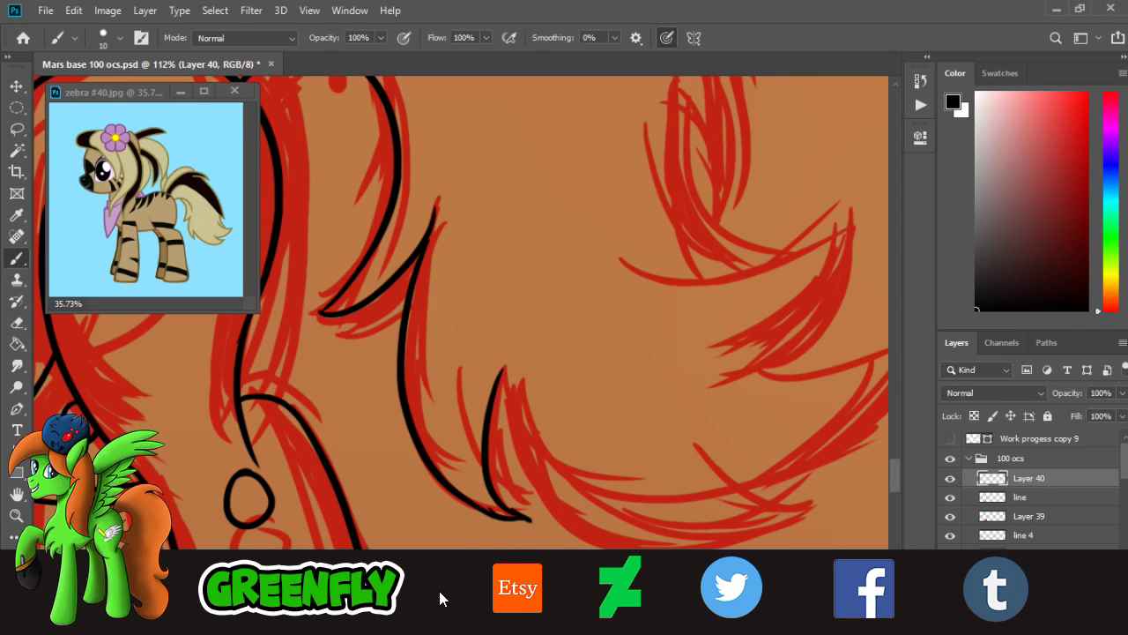
# - Ink the tail's bottom edge in black from the notch to the lowest strand tip, plus that strand's short upper edge
pyautogui.moveTo(436, 591)
pyautogui.mouseDown()
pyautogui.moveTo(446, 591)
pyautogui.moveTo(422, 593)
pyautogui.moveTo(439, 592)
pyautogui.mouseUp()
pyautogui.moveTo(357, 375); pyautogui.dragTo(640, 543)
pyautogui.hotkey('ctrl', 'z')
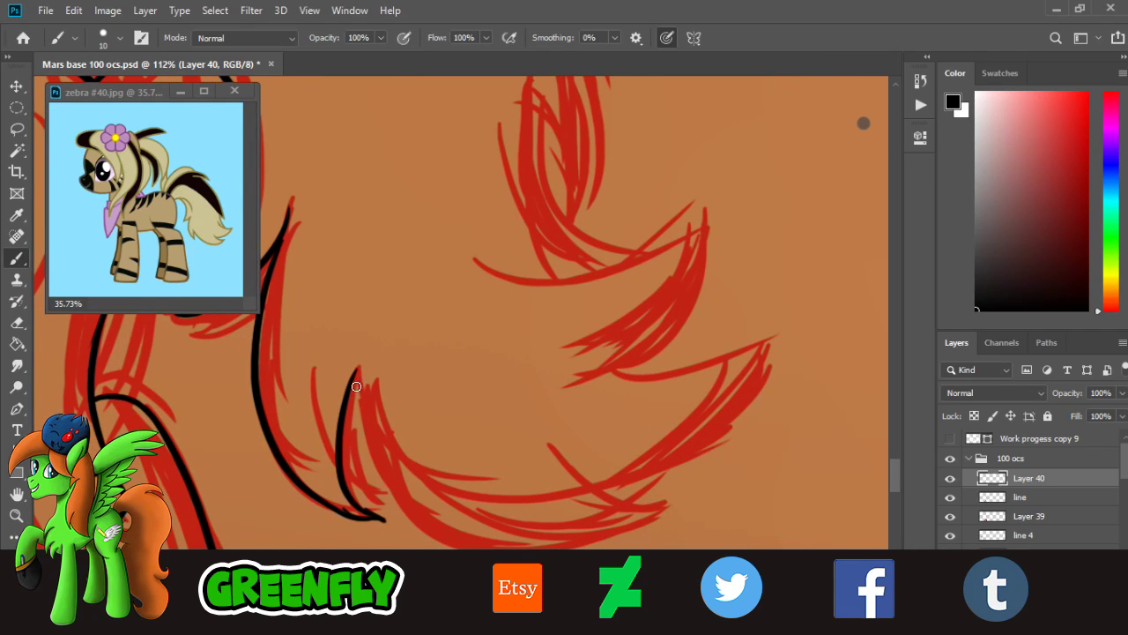
pyautogui.moveTo(355, 372); pyautogui.dragTo(693, 494)
pyautogui.moveTo(548, 441); pyautogui.dragTo(692, 497)
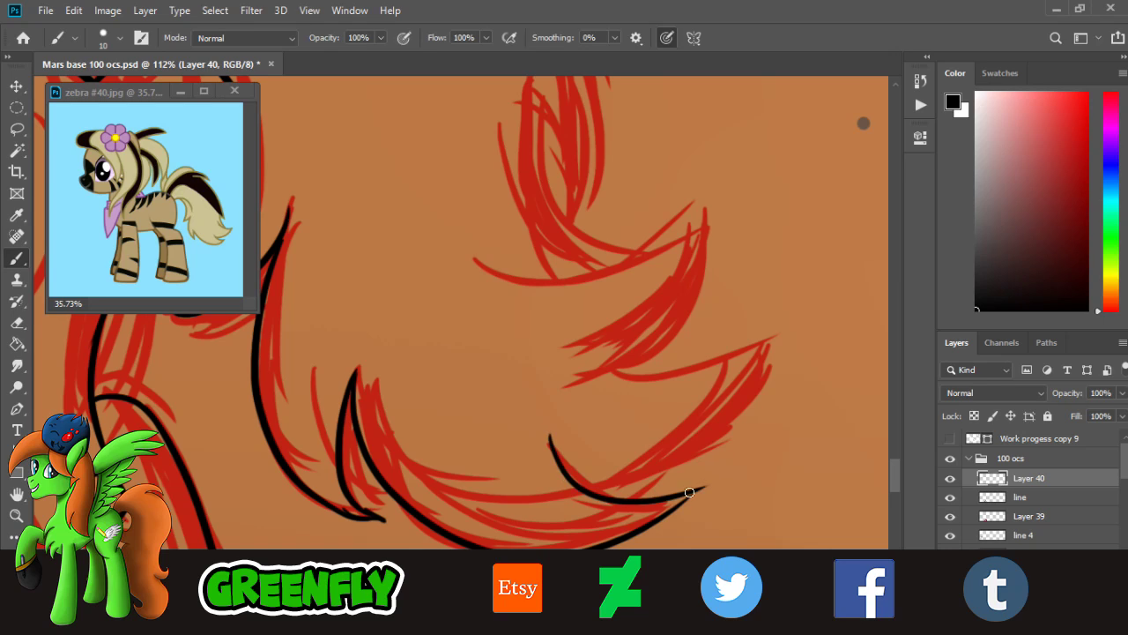
pyautogui.hotkey('ctrl', 'z')
pyautogui.moveTo(548, 441); pyautogui.dragTo(692, 497)
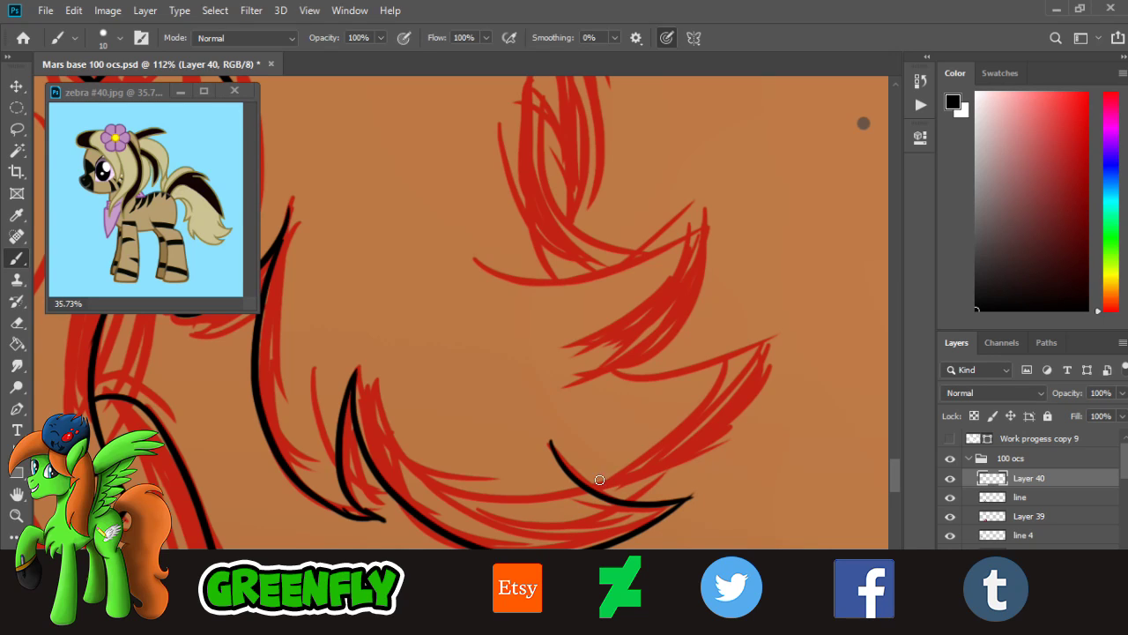
# - Ink the second tail-end strand in black, with a lower edge curving up to its pointed tip and an upper edge running back inward
pyautogui.moveTo(582, 485); pyautogui.dragTo(764, 349)
pyautogui.hotkey('ctrl', 'z')
pyautogui.moveTo(579, 483)
pyautogui.mouseDown()
pyautogui.moveTo(717, 428)
pyautogui.moveTo(760, 351)
pyautogui.mouseUp()
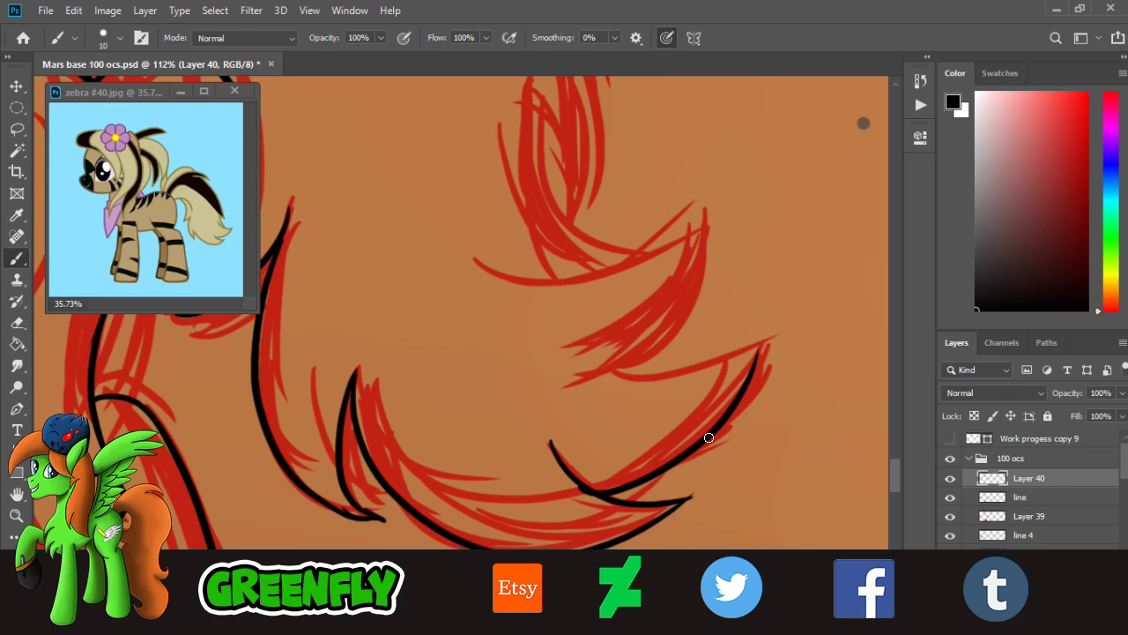
pyautogui.hotkey('ctrl', 'z')
pyautogui.moveTo(582, 482); pyautogui.dragTo(774, 337)
pyautogui.hotkey('ctrl', 'z')
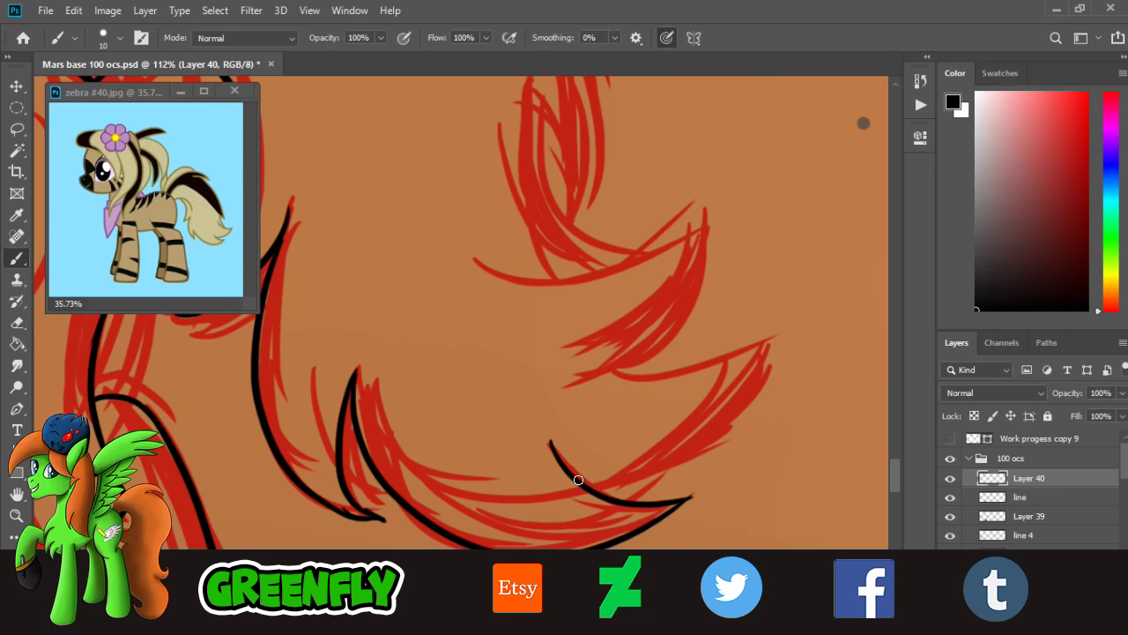
pyautogui.moveTo(577, 481); pyautogui.dragTo(769, 326)
pyautogui.moveTo(622, 368)
pyautogui.mouseDown()
pyautogui.moveTo(731, 356)
pyautogui.moveTo(769, 328)
pyautogui.mouseUp()
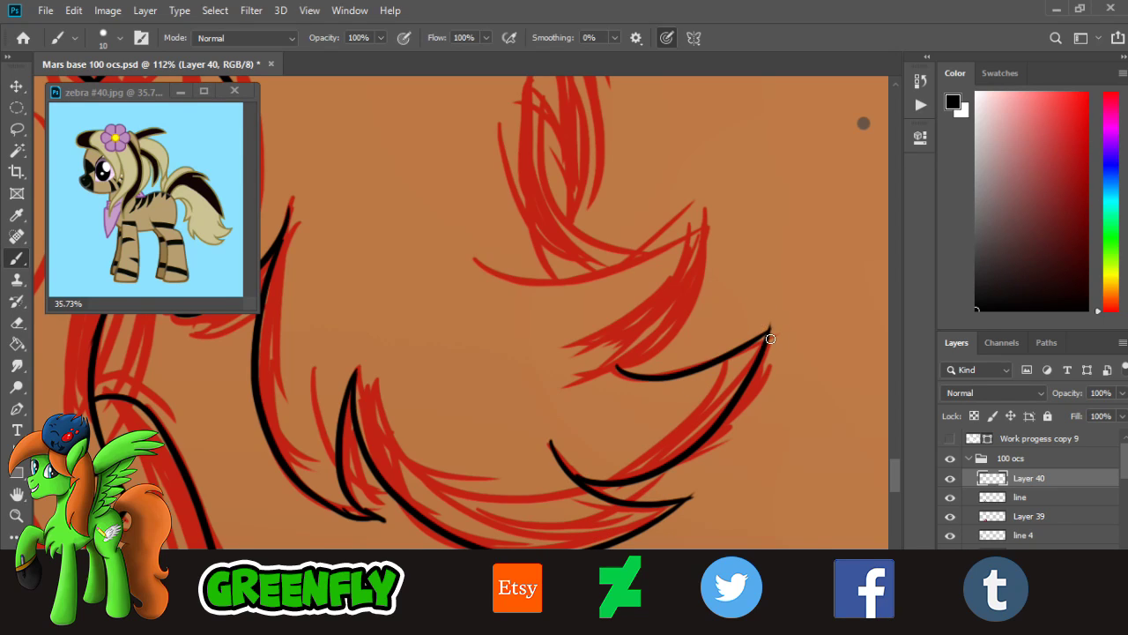
# - Ink the lower edge of the third tail-end strand as a black curve rising from the inner notch to its tip
pyautogui.moveTo(567, 380); pyautogui.dragTo(721, 231)
pyautogui.hotkey('ctrl', 'z')
pyautogui.moveTo(560, 380); pyautogui.dragTo(712, 236)
pyautogui.hotkey('ctrl', 'z')
pyautogui.moveTo(565, 385); pyautogui.dragTo(711, 216)
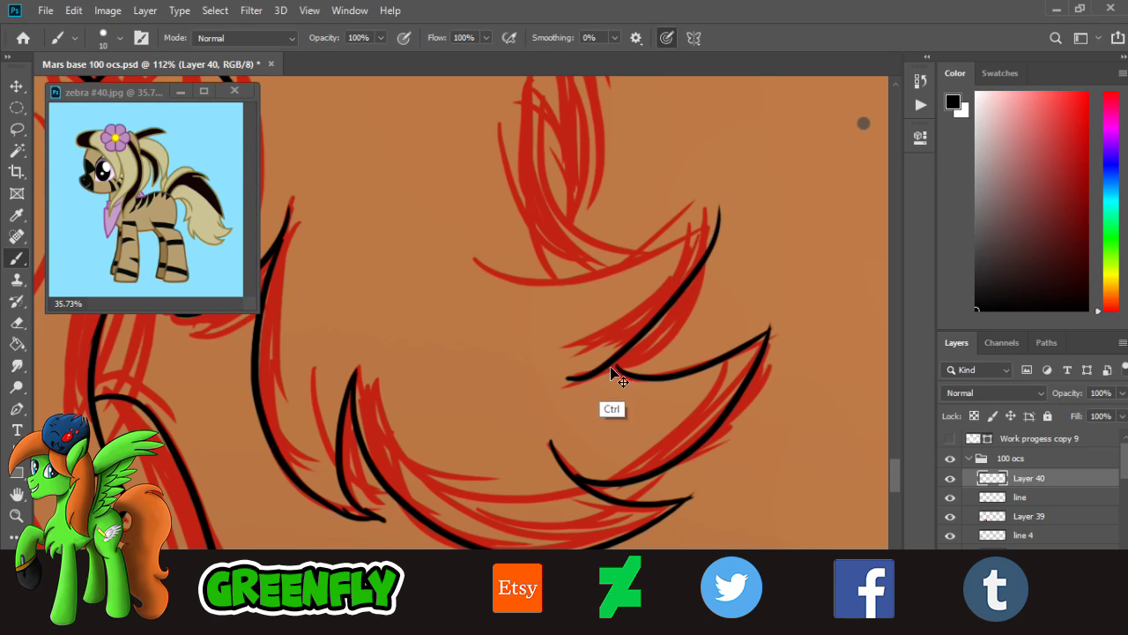
pyautogui.hotkey('ctrl', 'z')
pyautogui.moveTo(564, 384)
pyautogui.mouseDown()
pyautogui.moveTo(692, 265)
pyautogui.moveTo(710, 223)
pyautogui.mouseUp()
# - Ink the upper edge of the third tail-end strand in black and erase the overshoot past its tip
pyautogui.moveTo(476, 259); pyautogui.dragTo(710, 208)
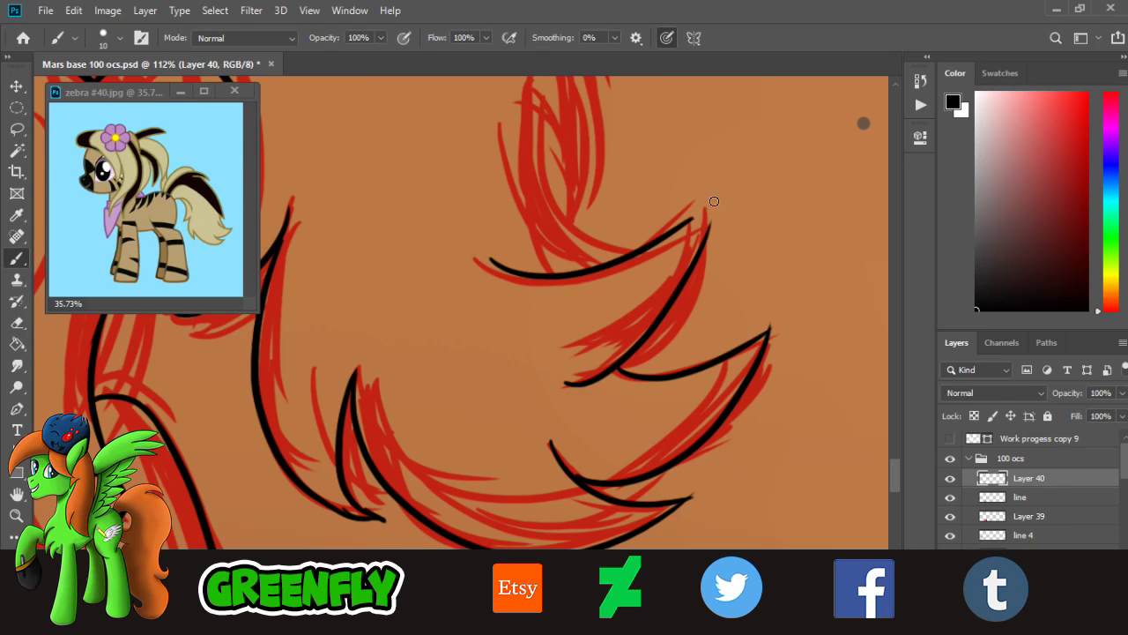
pyautogui.hotkey('ctrl', 'z')
pyautogui.moveTo(475, 259); pyautogui.dragTo(706, 222)
pyautogui.hotkey('ctrl', 'z')
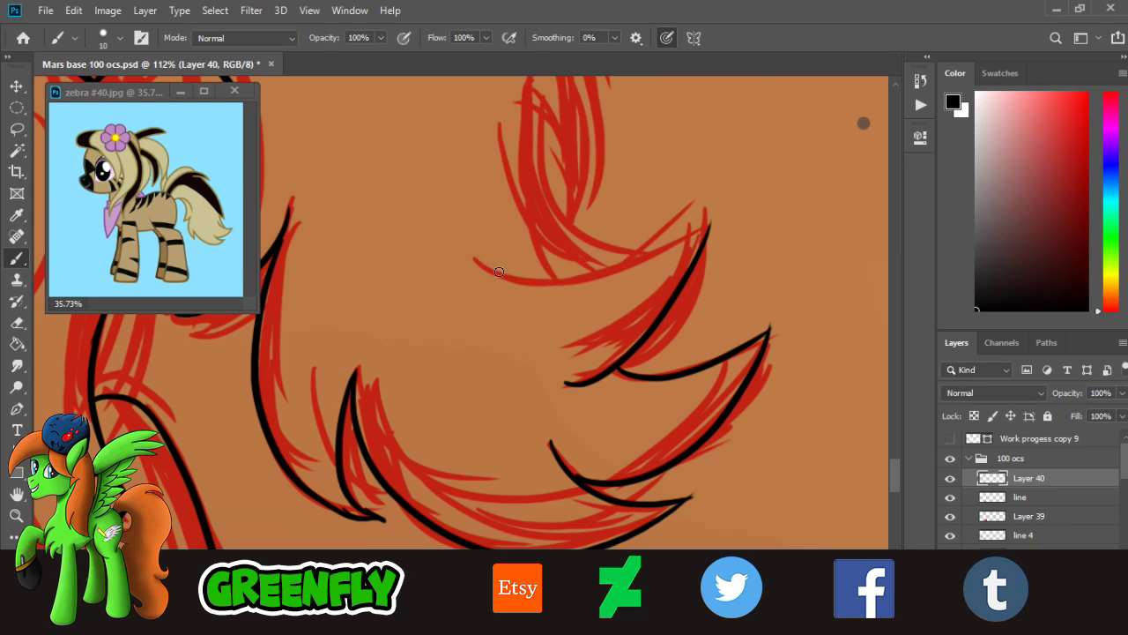
pyautogui.moveTo(474, 259); pyautogui.dragTo(711, 204)
pyautogui.hotkey('ctrl', 'z')
pyautogui.moveTo(467, 259); pyautogui.dragTo(718, 221)
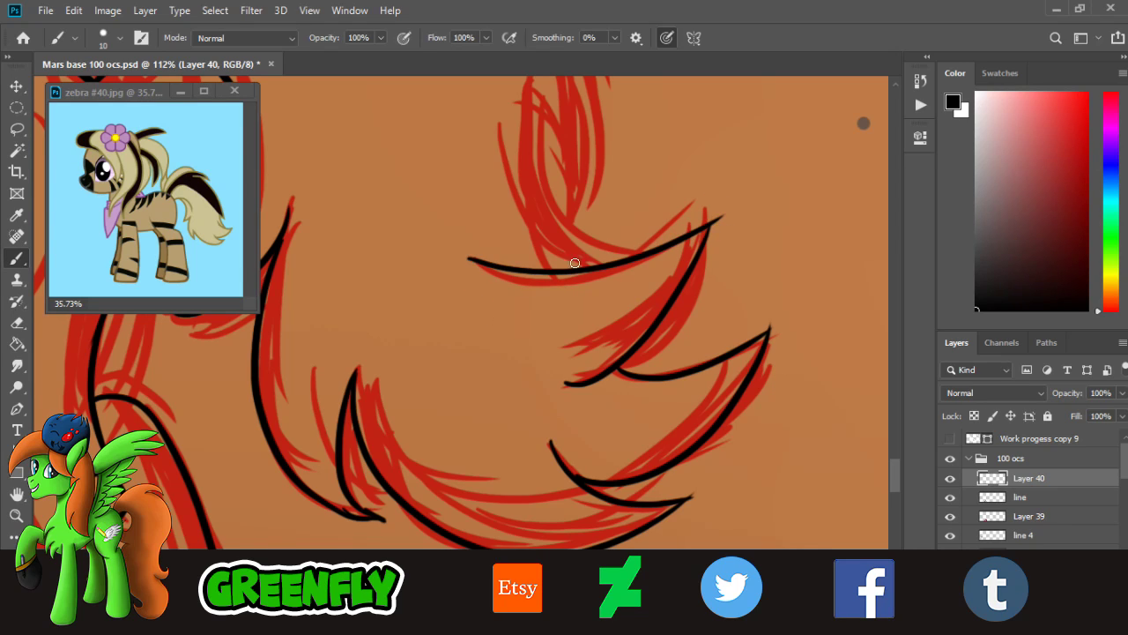
pyautogui.press('e')
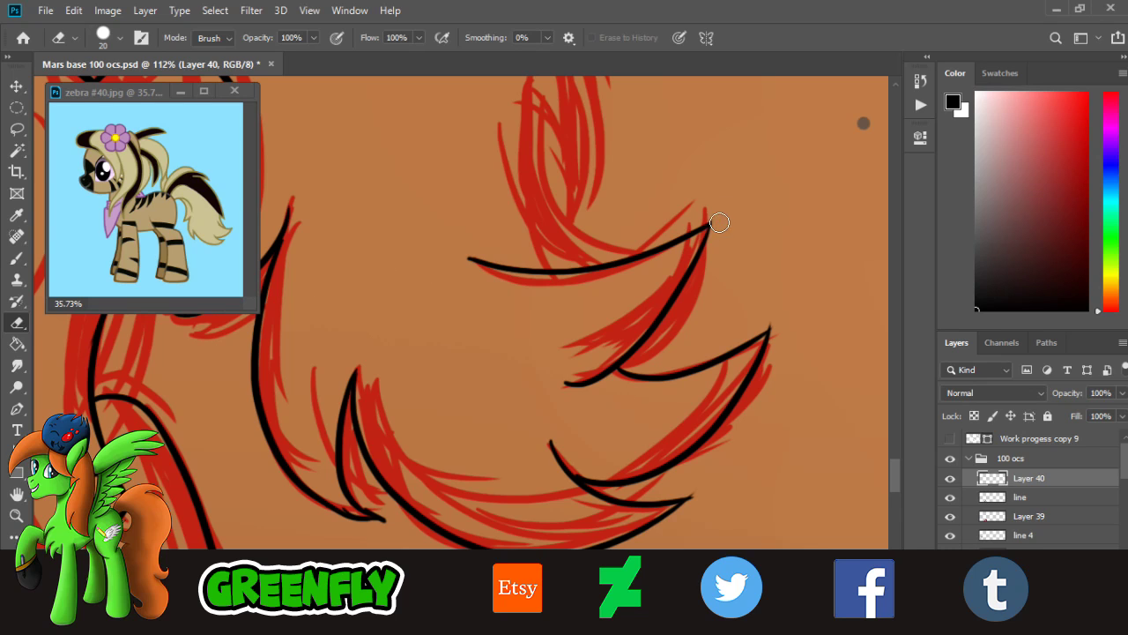
# - Ink the tail's base in black, rising from the rump to the first pointed tuft and back down into its notch
pyautogui.press('z')
pyautogui.scroll(-5, 519, 375)
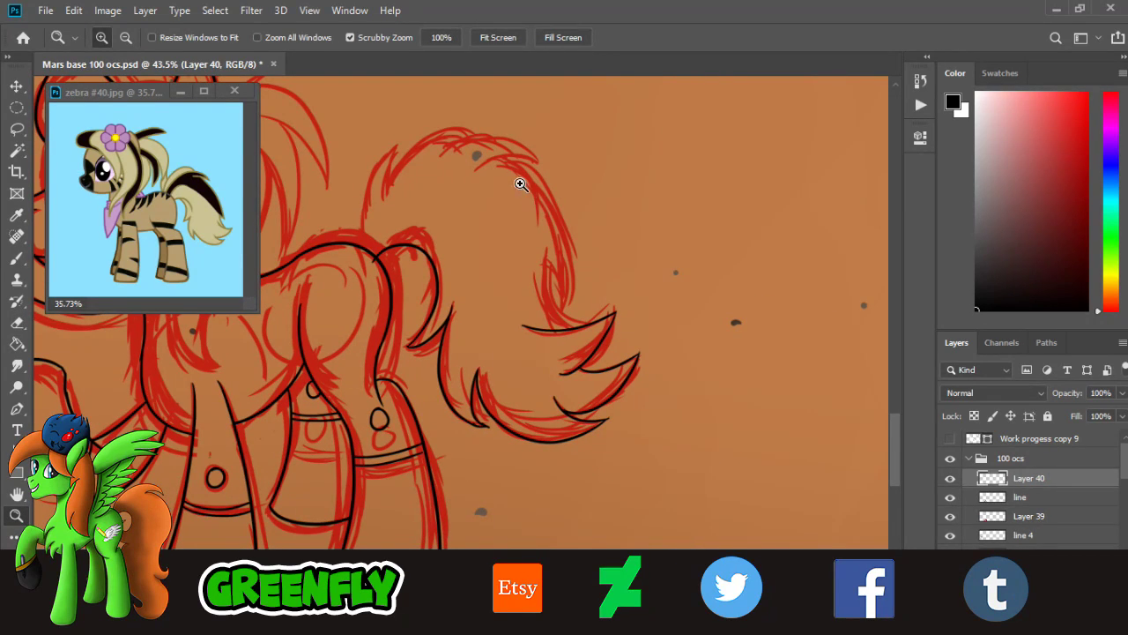
pyautogui.moveTo(464, 148); pyautogui.dragTo(506, 173)
pyautogui.moveTo(332, 136); pyautogui.dragTo(398, 170)
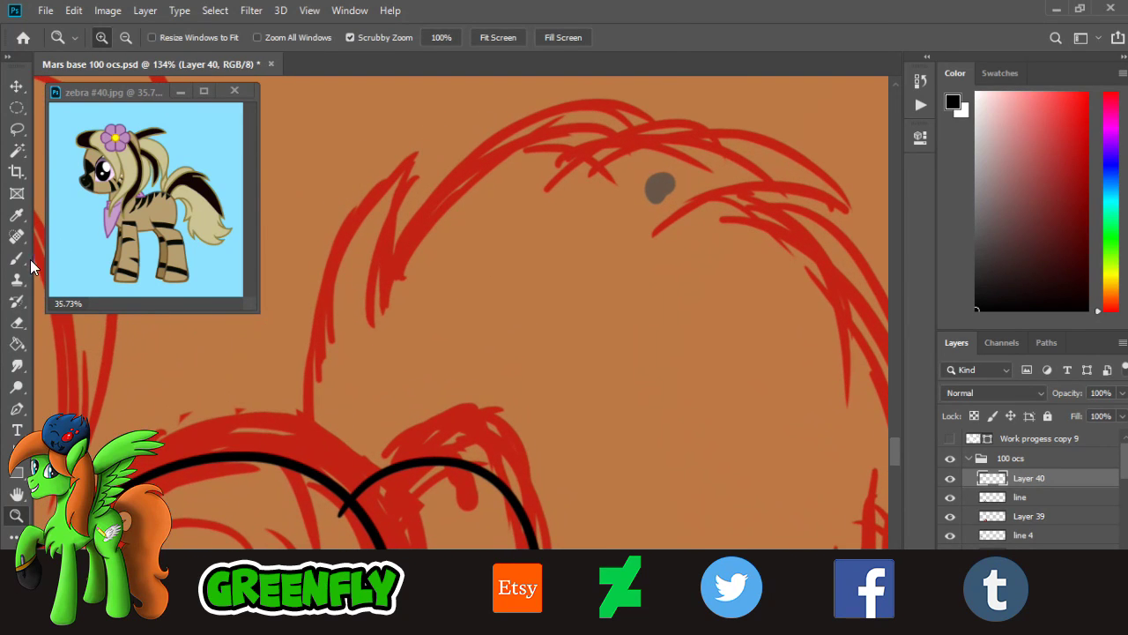
pyautogui.click(19, 259)
pyautogui.moveTo(296, 480); pyautogui.dragTo(414, 157)
pyautogui.hotkey('ctrl', 'z')
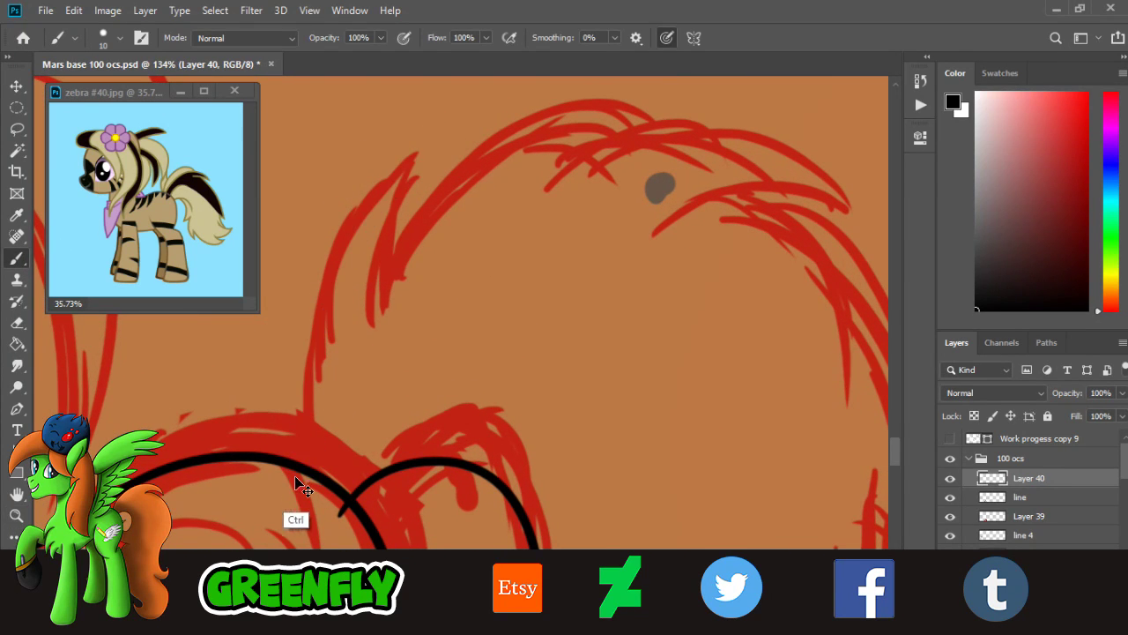
pyautogui.moveTo(298, 485)
pyautogui.mouseDown()
pyautogui.moveTo(424, 163)
pyautogui.moveTo(377, 335)
pyautogui.mouseUp()
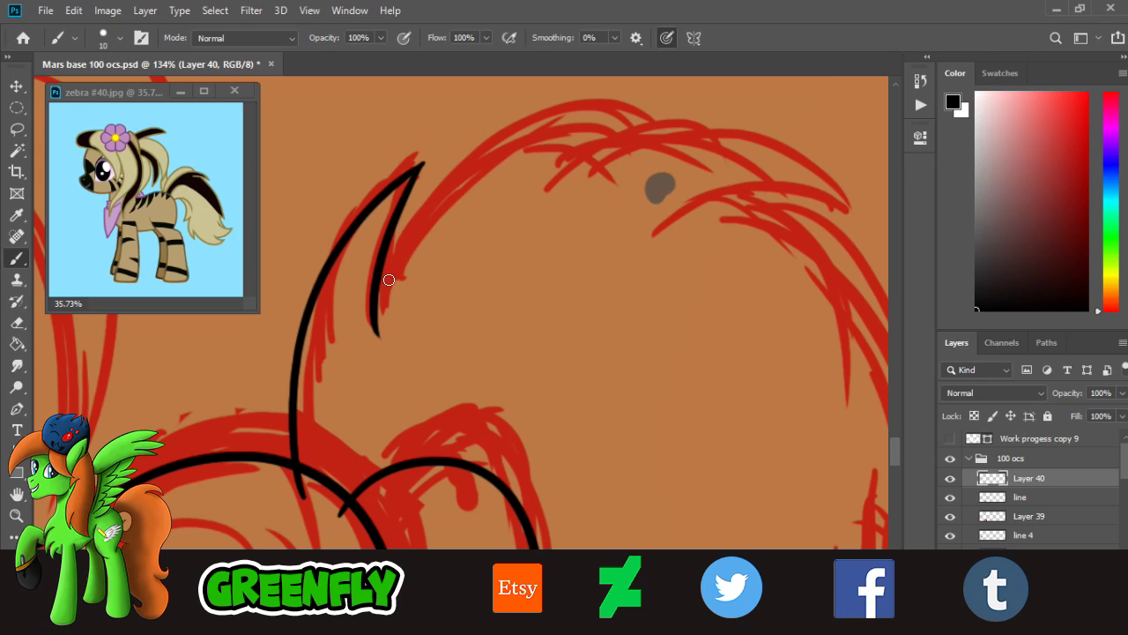
# - Ink the top arch of the tail in black from the first tuft's notch over the crest
pyautogui.moveTo(381, 295); pyautogui.dragTo(629, 118)
pyautogui.hotkey('ctrl', 'z')
pyautogui.moveTo(383, 298); pyautogui.dragTo(711, 136)
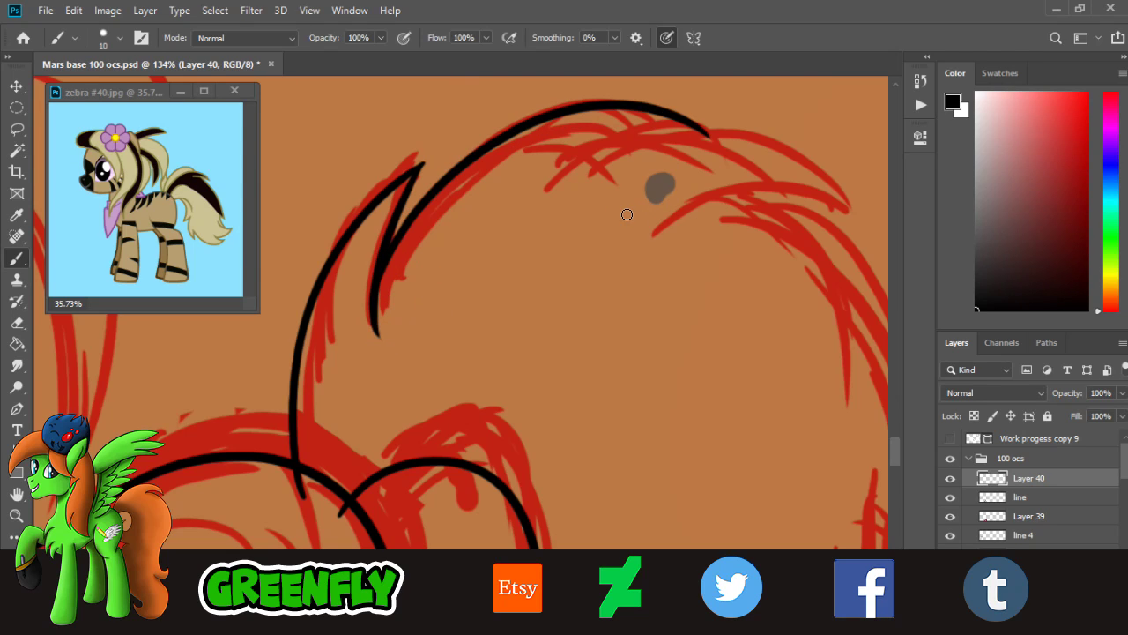
# - Ink the overlapping tuft behind the tail's crest as two black curves meeting at a pointed tip
pyautogui.hscroll(5, 421, 602)
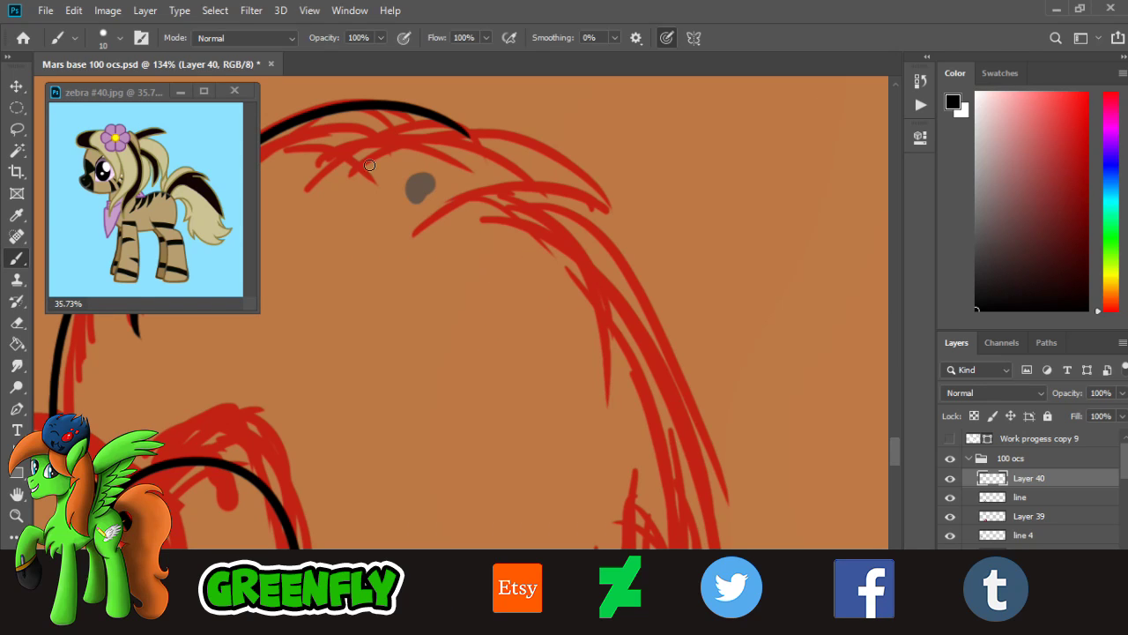
pyautogui.moveTo(316, 189); pyautogui.dragTo(609, 204)
pyautogui.hotkey('ctrl', 'z')
pyautogui.moveTo(322, 177); pyautogui.dragTo(595, 232)
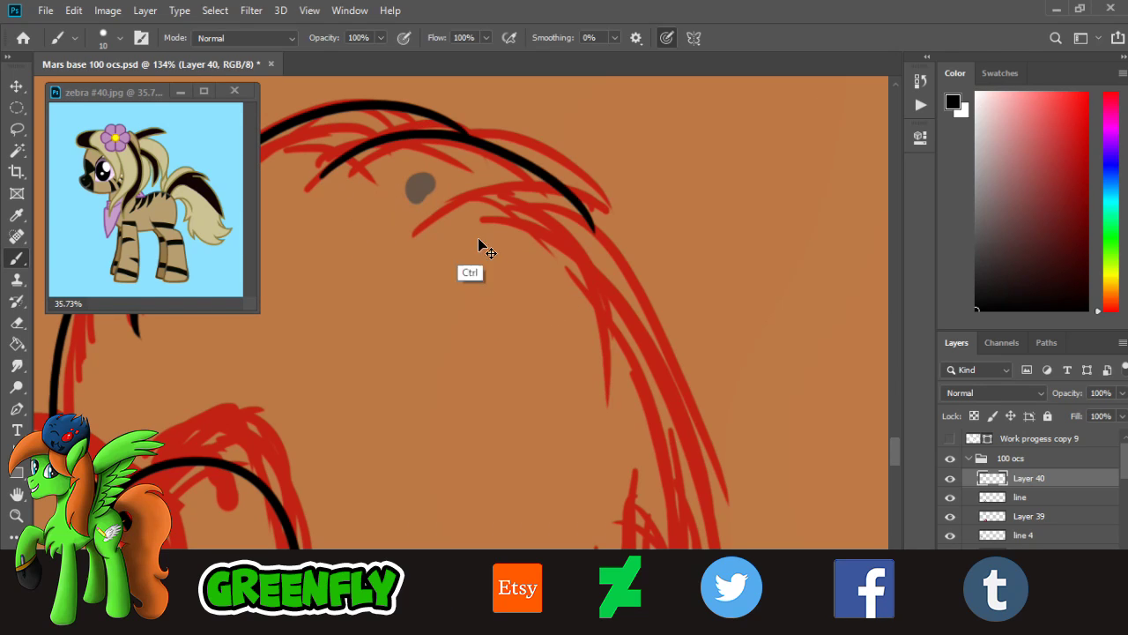
pyautogui.hotkey('ctrl', 'z')
pyautogui.moveTo(315, 190); pyautogui.dragTo(616, 208)
pyautogui.moveTo(423, 225); pyautogui.dragTo(627, 214)
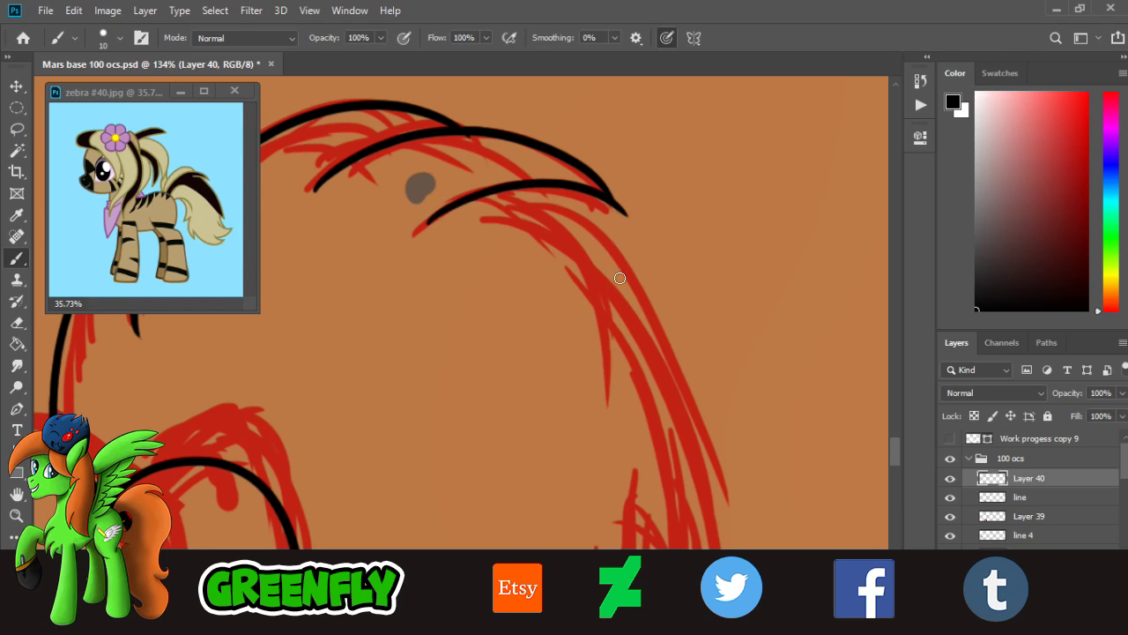
# - Ink the tail's long outer edge in black, sweeping from under the crest tuft down to the side strand's tip
pyautogui.click(16, 515)
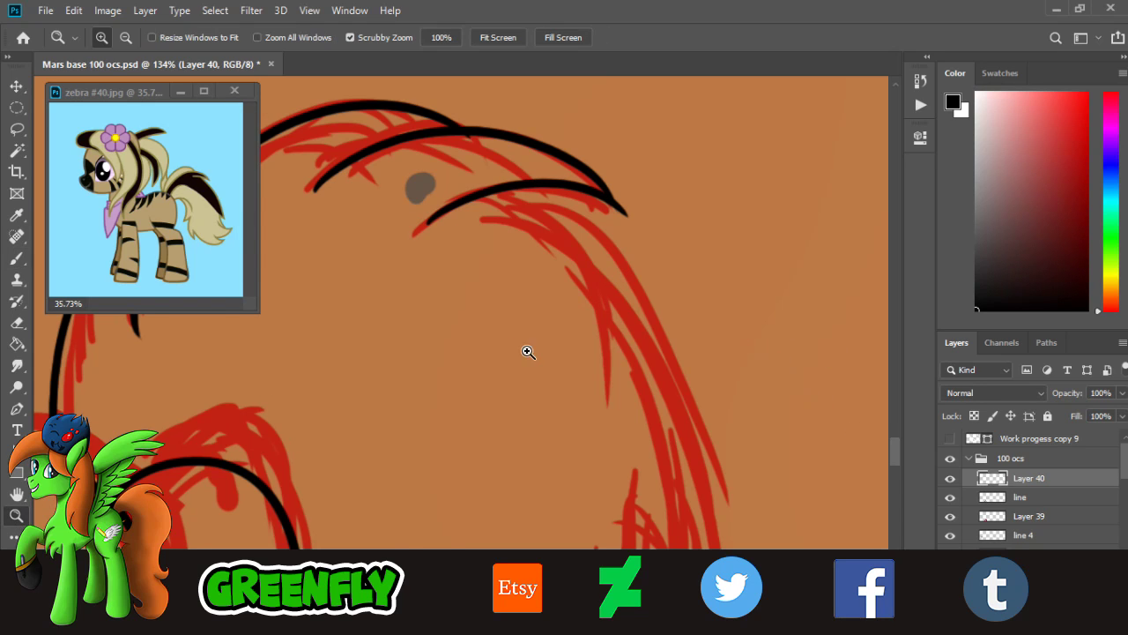
pyautogui.moveTo(525, 351); pyautogui.dragTo(441, 352)
pyautogui.moveTo(585, 417); pyautogui.dragTo(648, 415)
pyautogui.moveTo(593, 351); pyautogui.dragTo(606, 350)
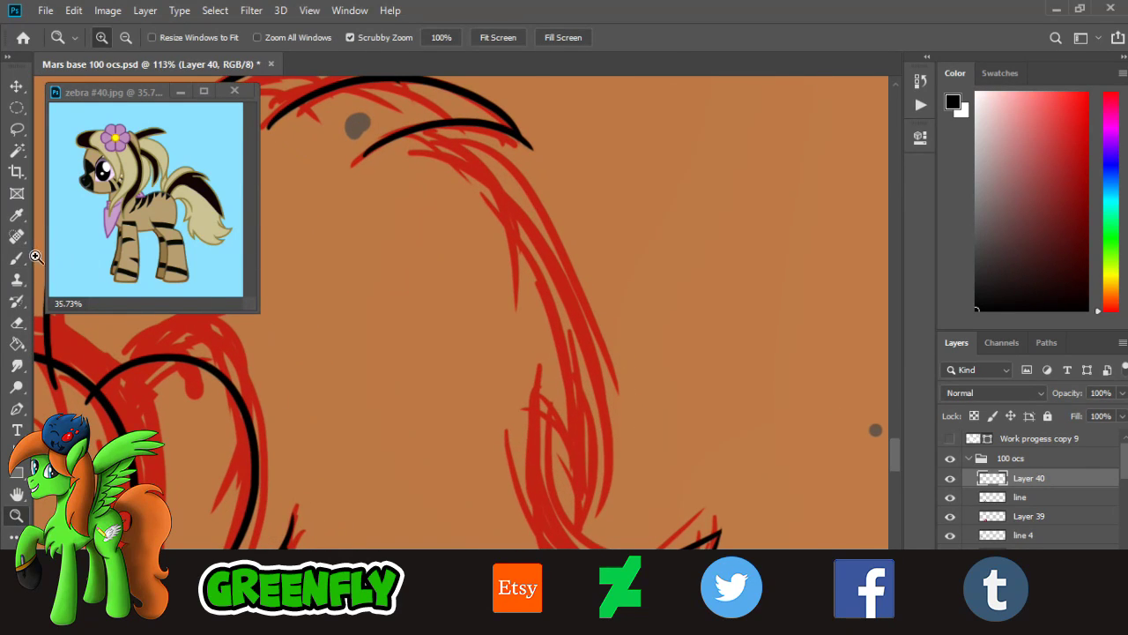
pyautogui.press('b')
pyautogui.moveTo(478, 138); pyautogui.dragTo(547, 490)
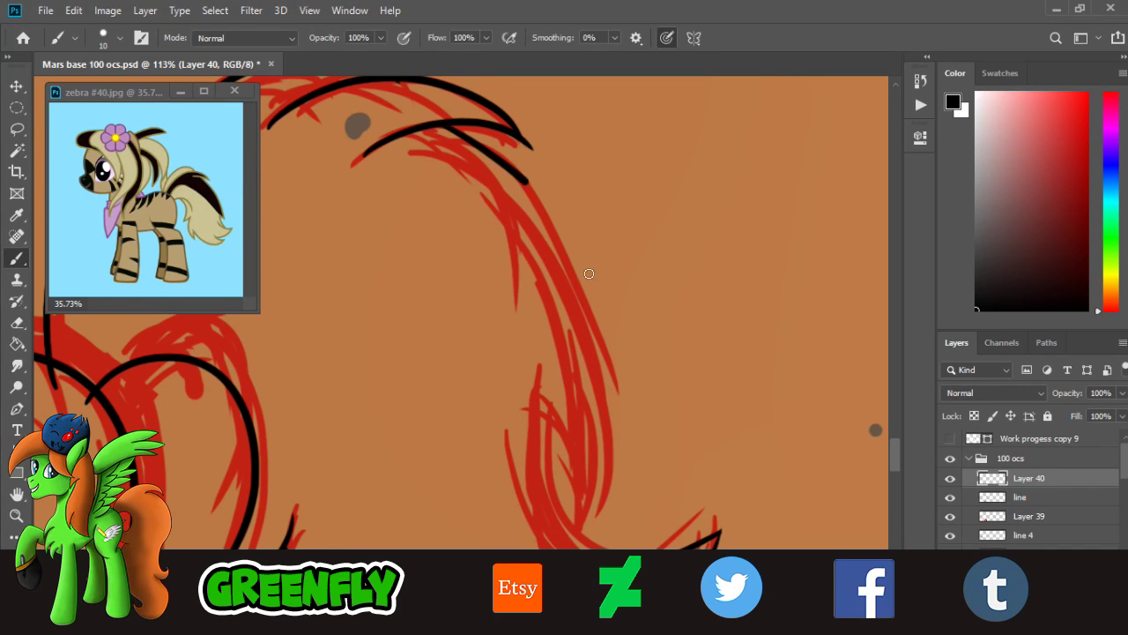
pyautogui.hotkey('ctrl', 'z')
pyautogui.moveTo(441, 127); pyautogui.dragTo(556, 515)
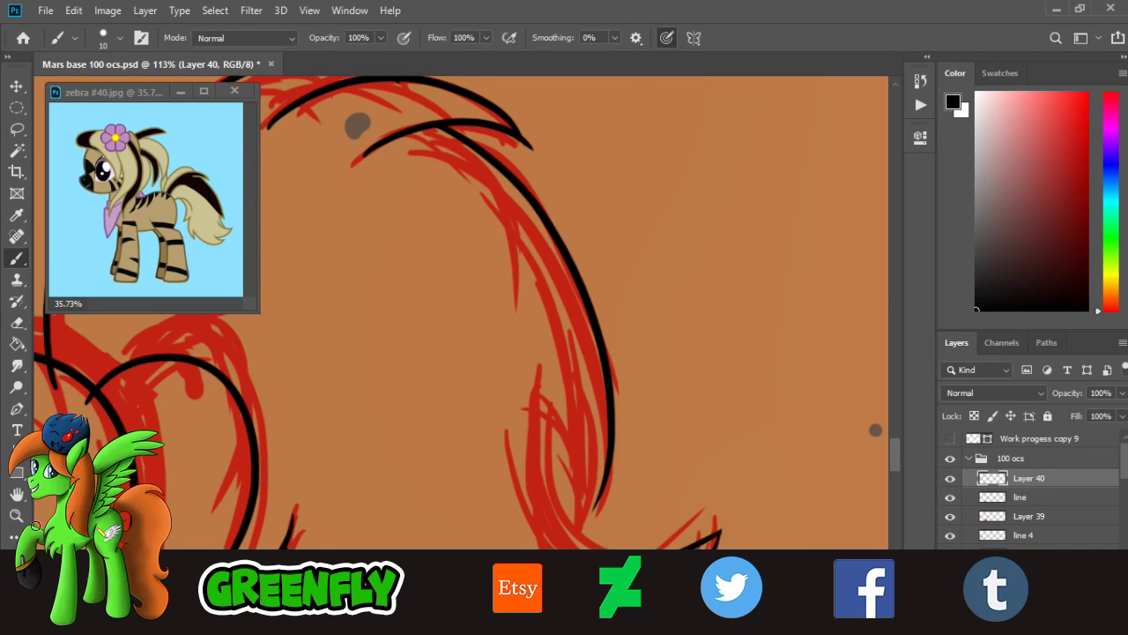
# - Ink the inner curve of the side strand in black and extend the outer edge to close the strand's tip
pyautogui.press('z')
pyautogui.scroll(-3, 532, 476)
pyautogui.click(607, 422)
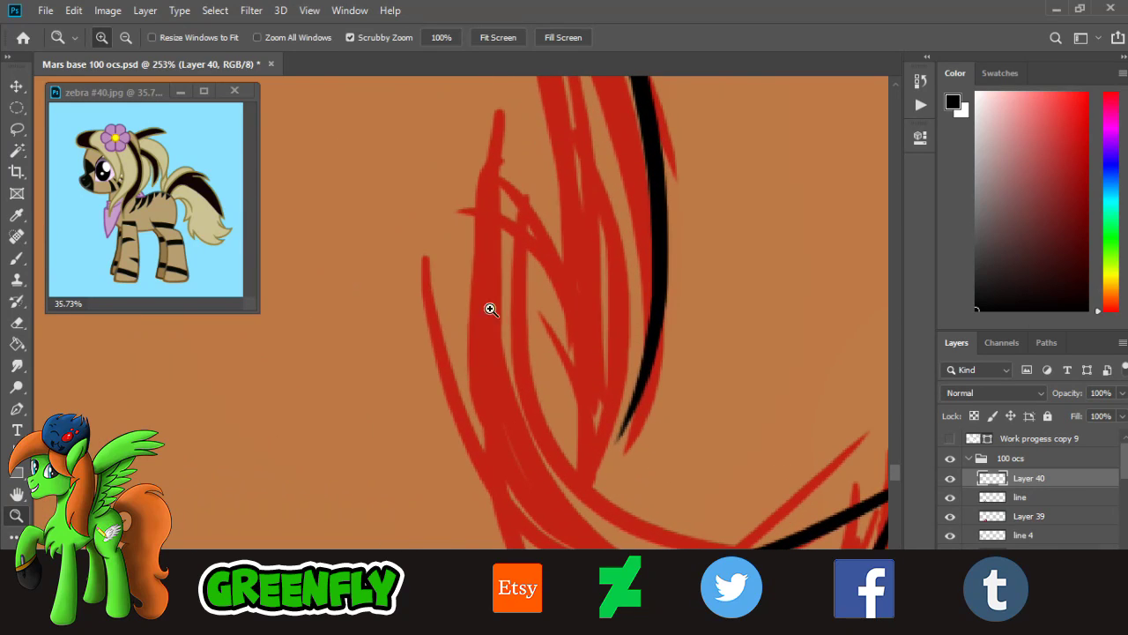
pyautogui.press('b')
pyautogui.moveTo(500, 143); pyautogui.dragTo(596, 469)
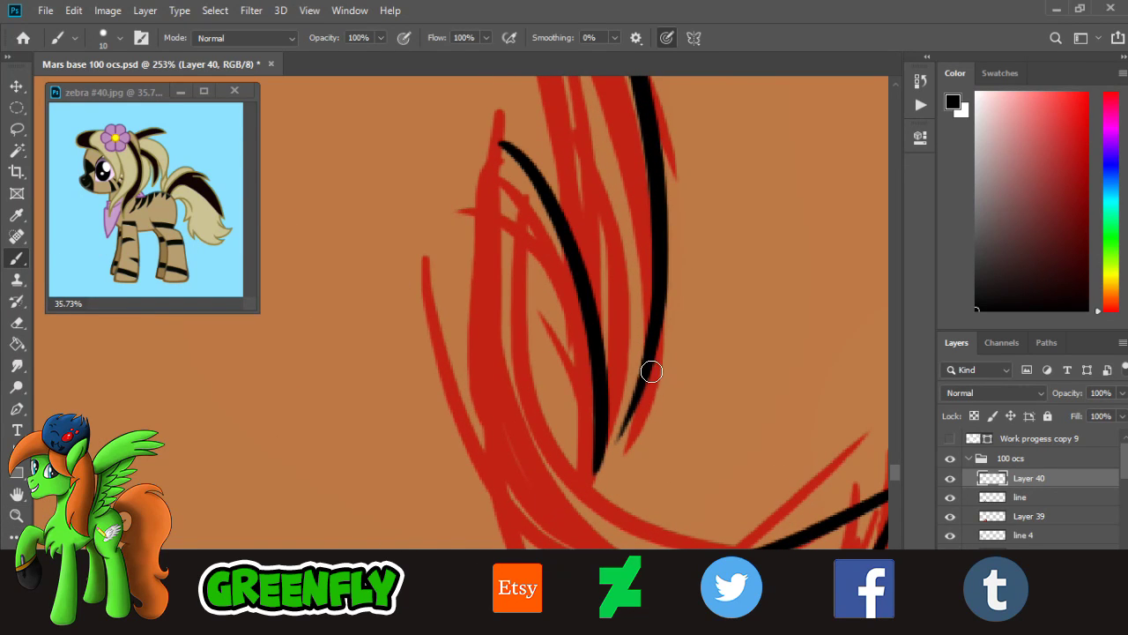
pyautogui.moveTo(651, 371); pyautogui.dragTo(585, 463)
# - Ink a black curve from the side strand's inner line down to the upper edge of the tail-end strand below
pyautogui.press('z')
pyautogui.keyDown('alt'); pyautogui.click(423, 368); pyautogui.keyUp('alt')
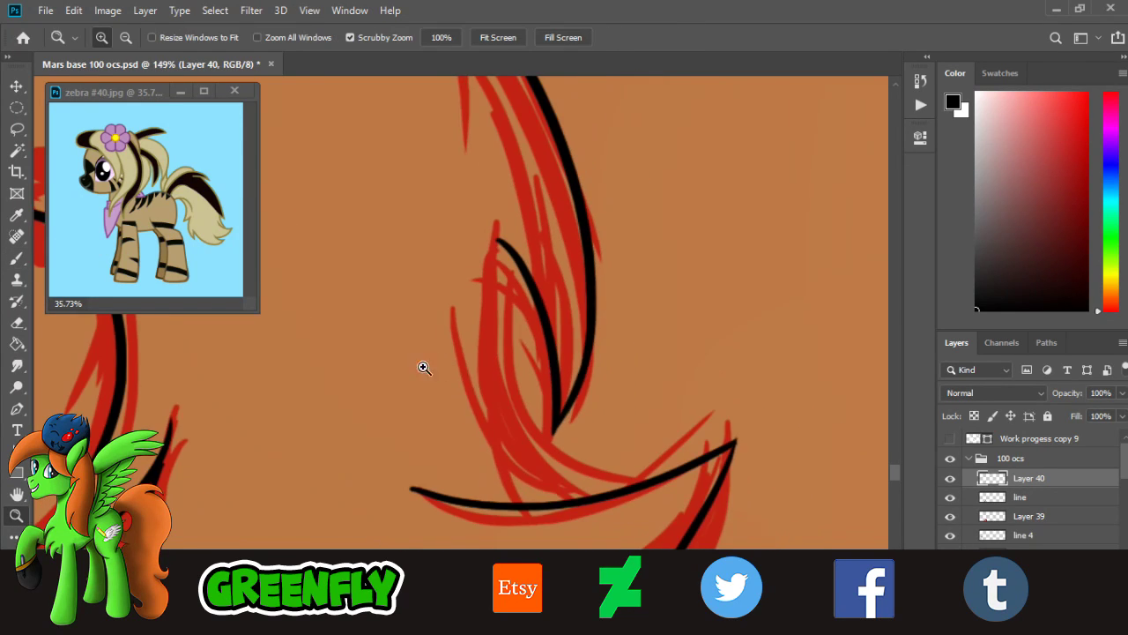
pyautogui.click(617, 435)
pyautogui.keyDown('alt'); pyautogui.click(646, 452); pyautogui.keyUp('alt')
pyautogui.click(651, 463)
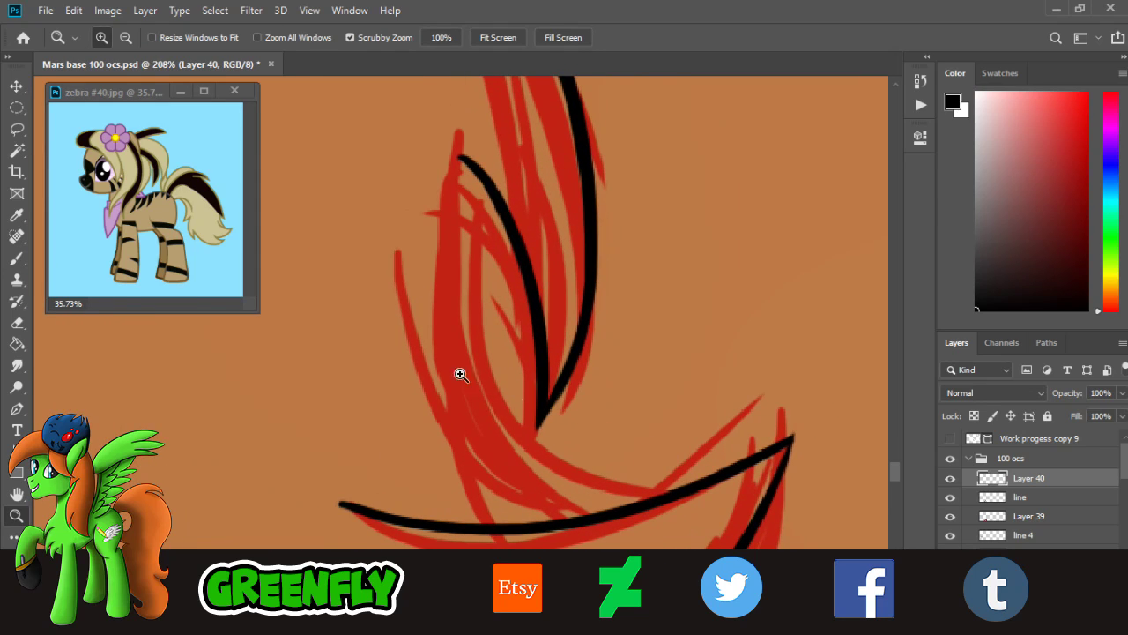
pyautogui.press('b')
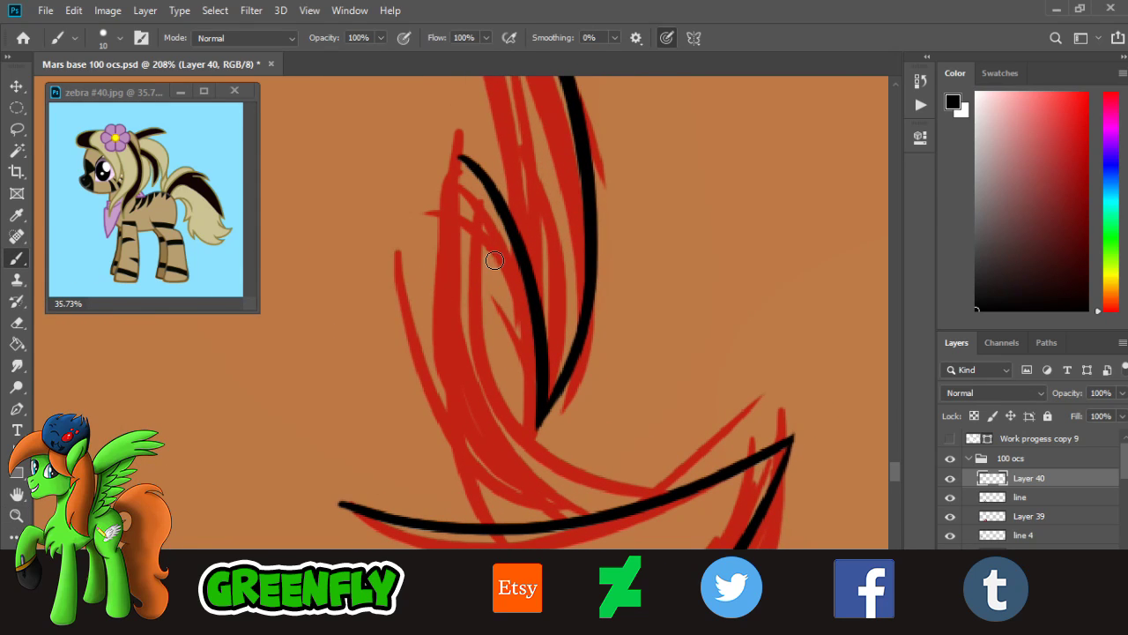
pyautogui.moveTo(500, 216); pyautogui.dragTo(609, 510)
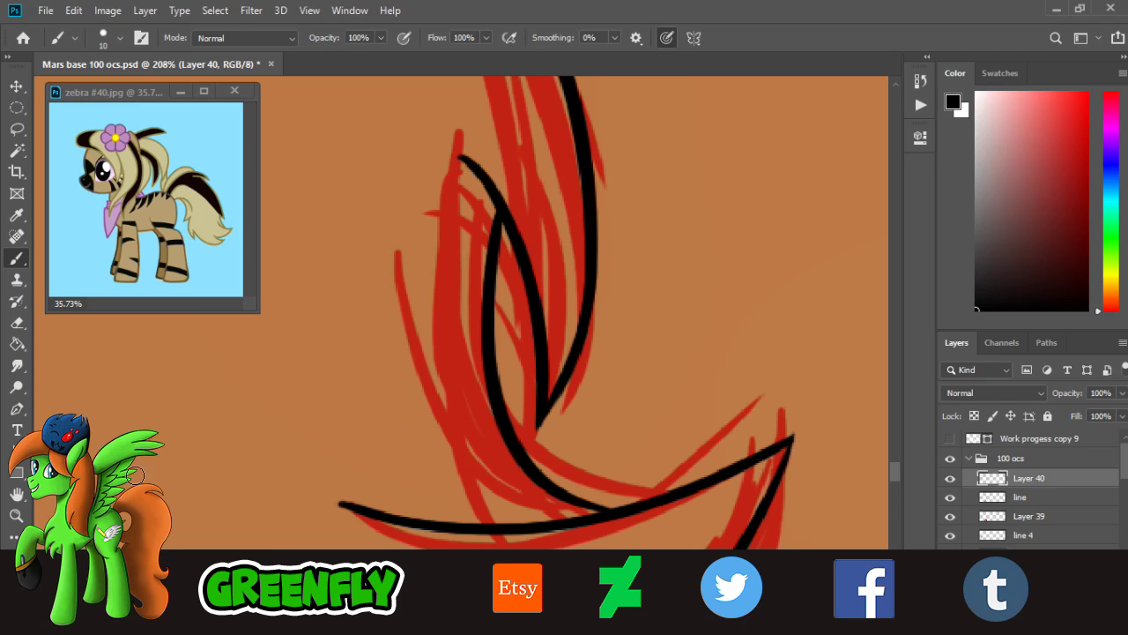
# - Erase the tail and hind-leg line overshoots inside the rump outline, and view the whole pony in the scene
pyautogui.press('z')
pyautogui.moveTo(540, 372); pyautogui.dragTo(472, 370)
pyautogui.moveTo(487, 332); pyautogui.dragTo(504, 337)
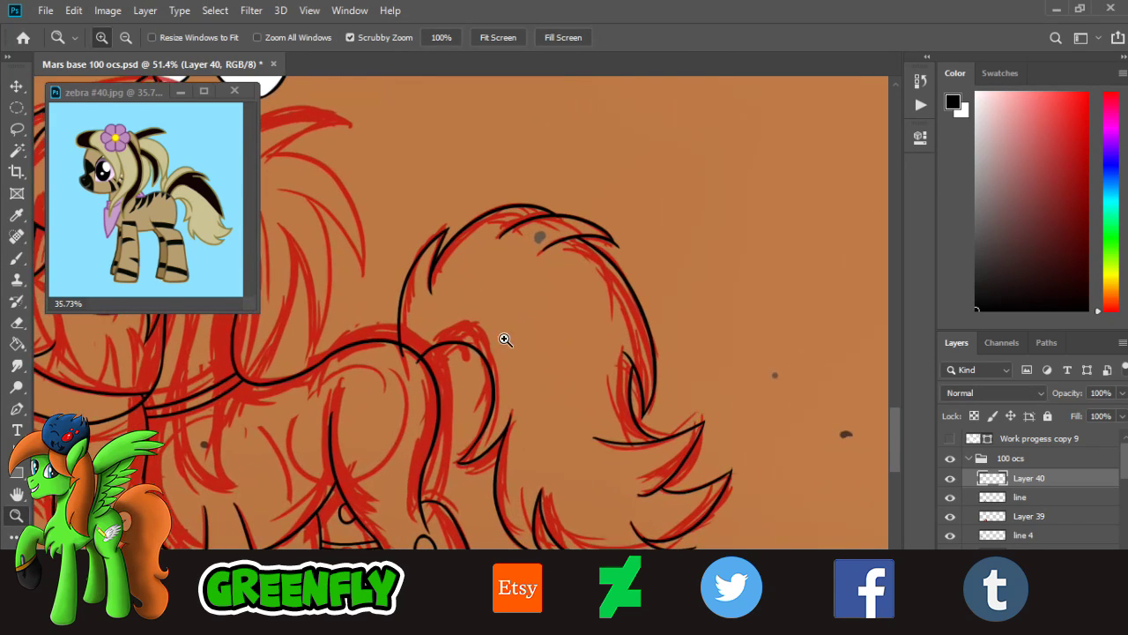
pyautogui.moveTo(411, 318); pyautogui.dragTo(436, 320)
pyautogui.click(16, 323)
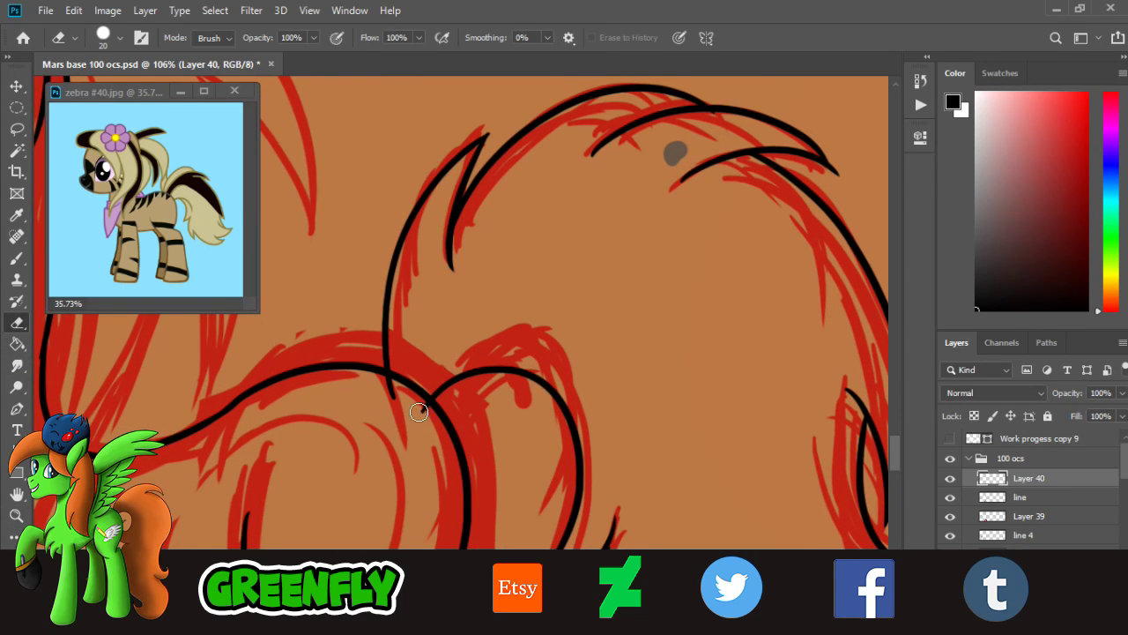
pyautogui.moveTo(421, 410); pyautogui.dragTo(398, 393)
pyautogui.click(17, 516)
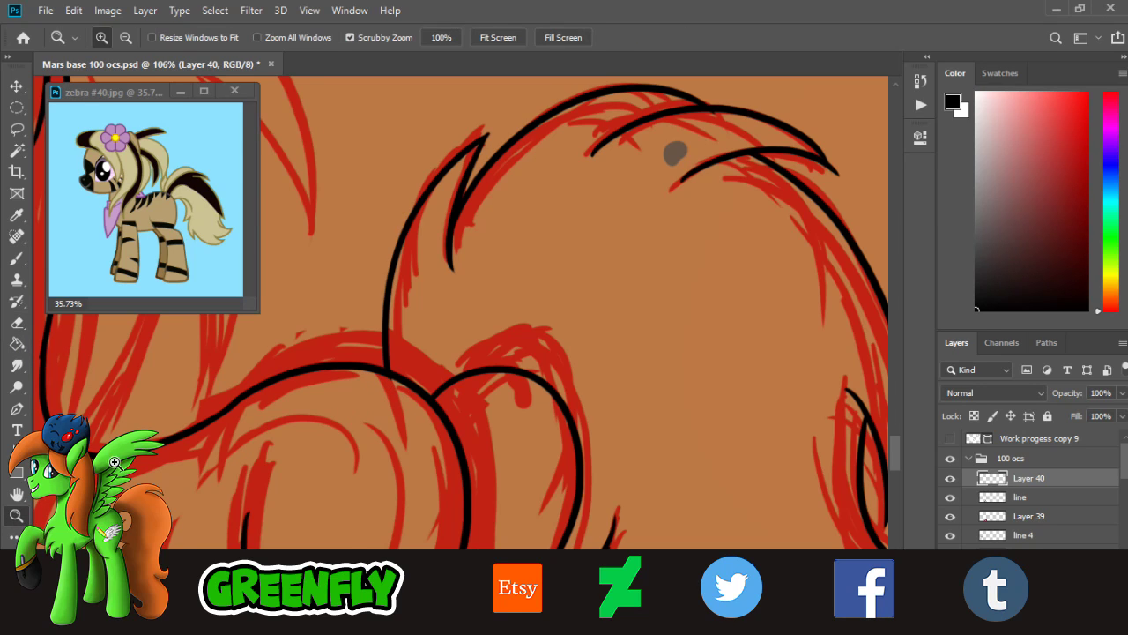
pyautogui.moveTo(626, 340); pyautogui.dragTo(453, 313)
pyautogui.moveTo(535, 379); pyautogui.dragTo(553, 357)
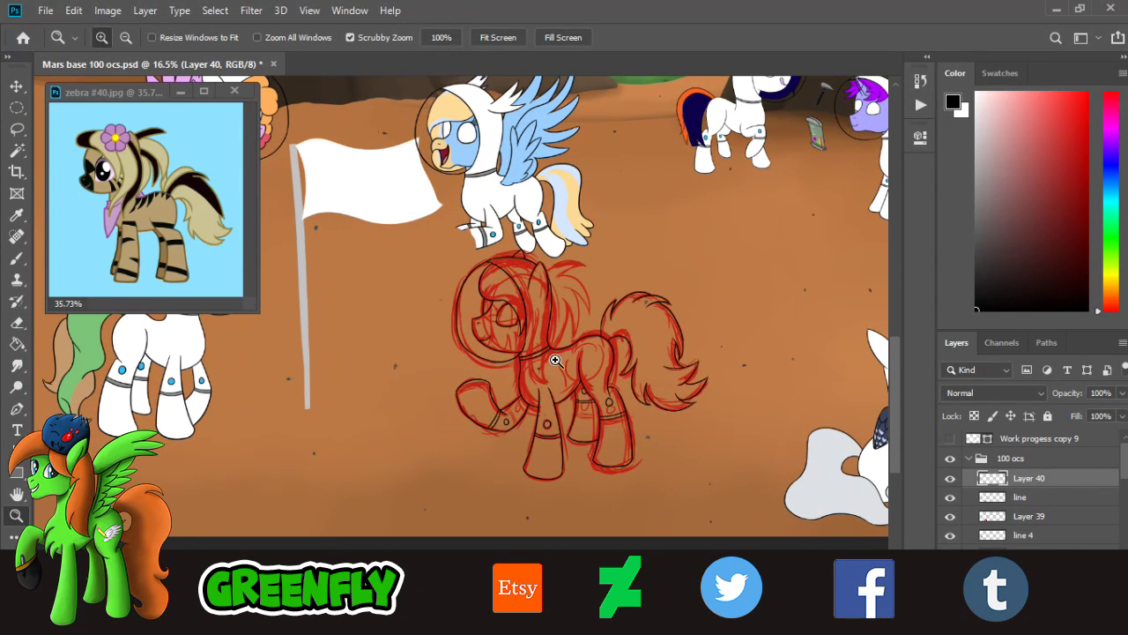
# - Merge Layer 40 down into the line layer and hide the red sketch on Layer 39
pyautogui.click(601, 376)
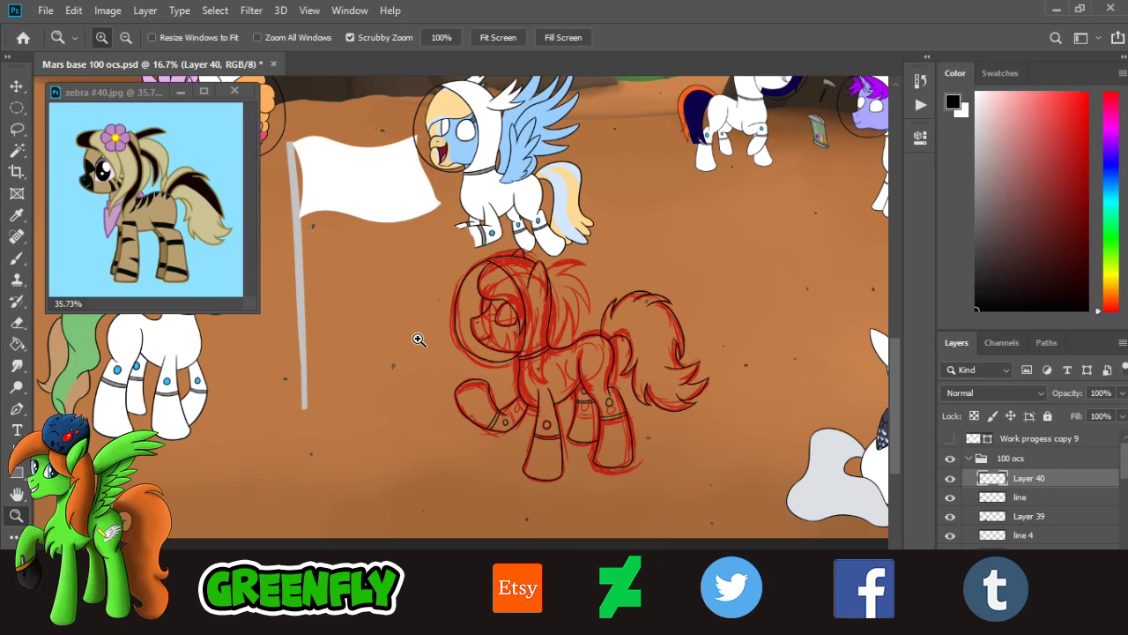
pyautogui.rightClick(1029, 478)
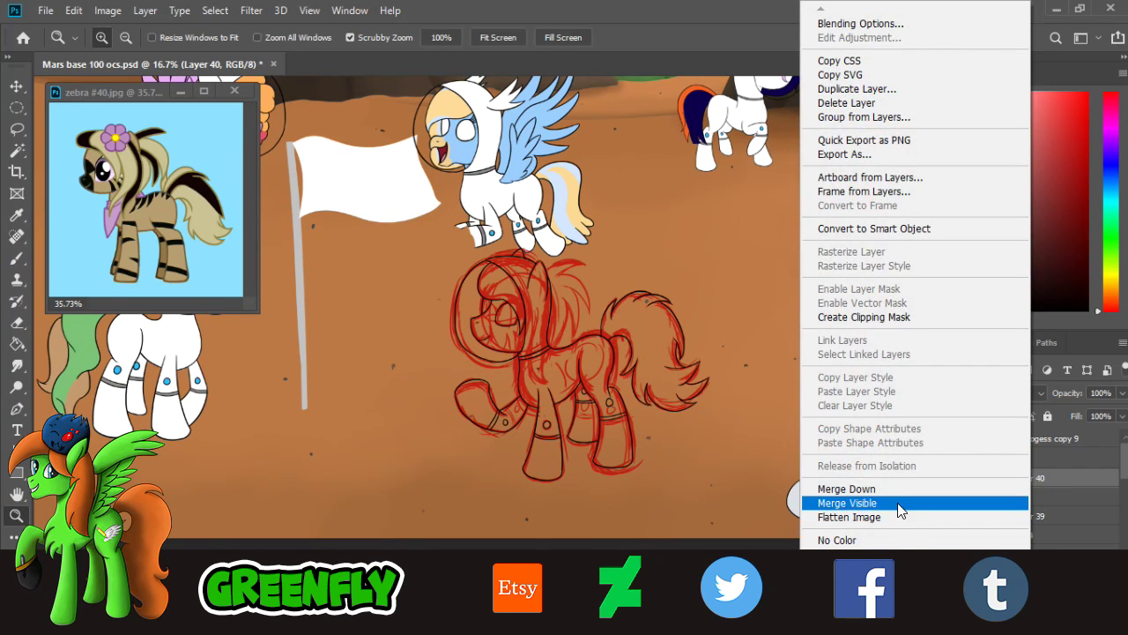
pyautogui.click(886, 489)
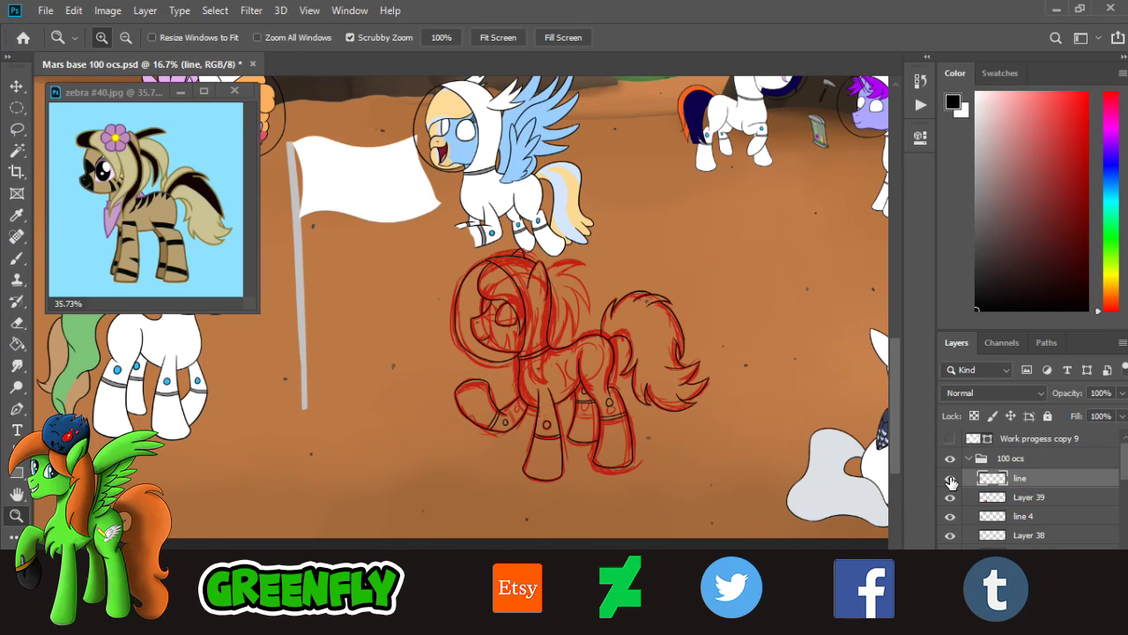
pyautogui.click(950, 497)
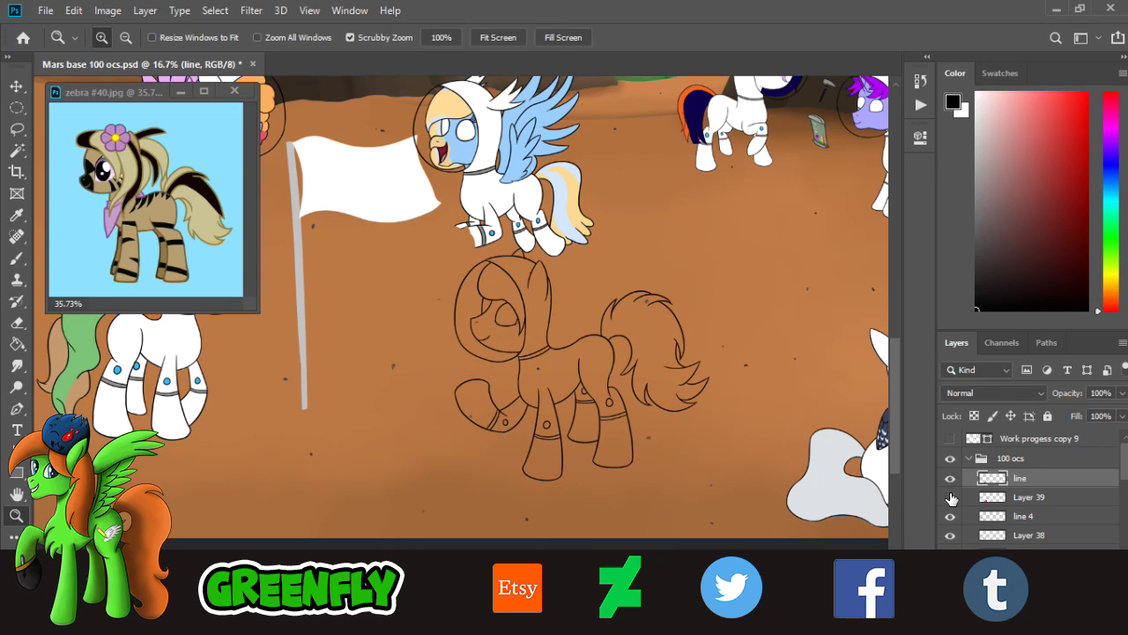
pyautogui.click(950, 497)
# - Add a new layer directly beneath the line layer and paint white behind the whole pony with a 495 px brush
pyautogui.click(1083, 596)
pyautogui.moveTo(1046, 480); pyautogui.dragTo(1048, 506)
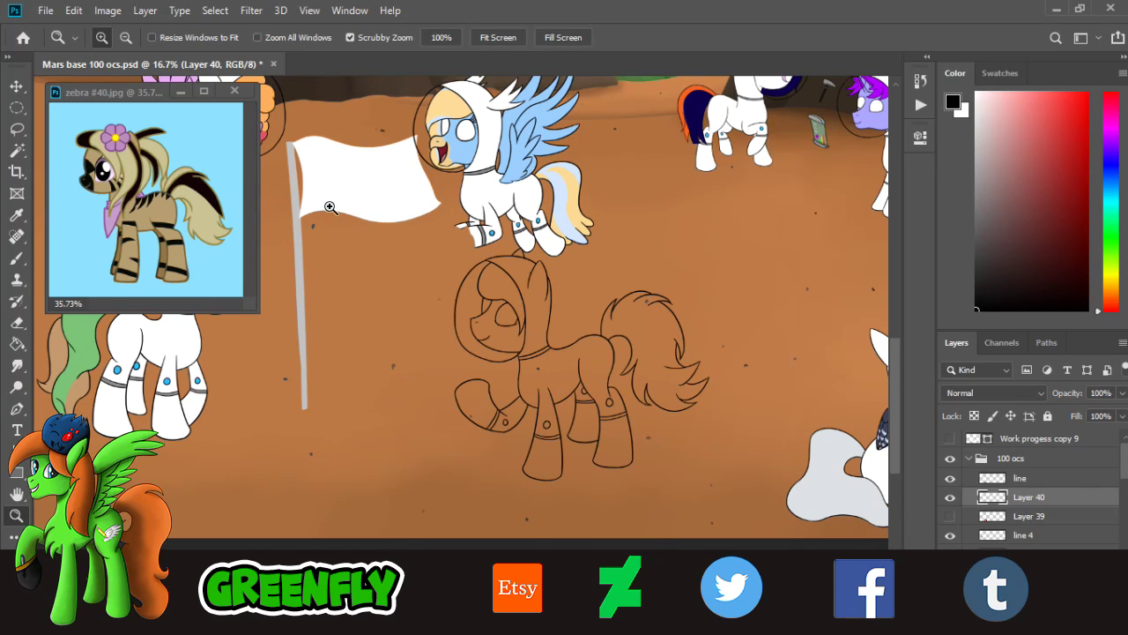
pyautogui.click(17, 258)
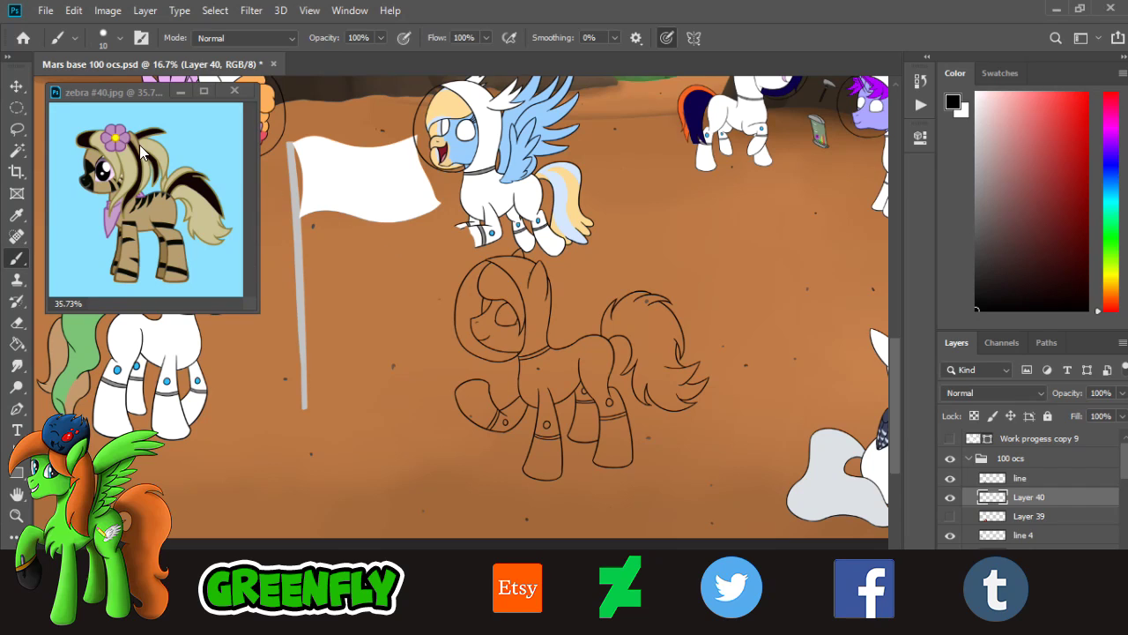
pyautogui.click(120, 38)
pyautogui.click(187, 91)
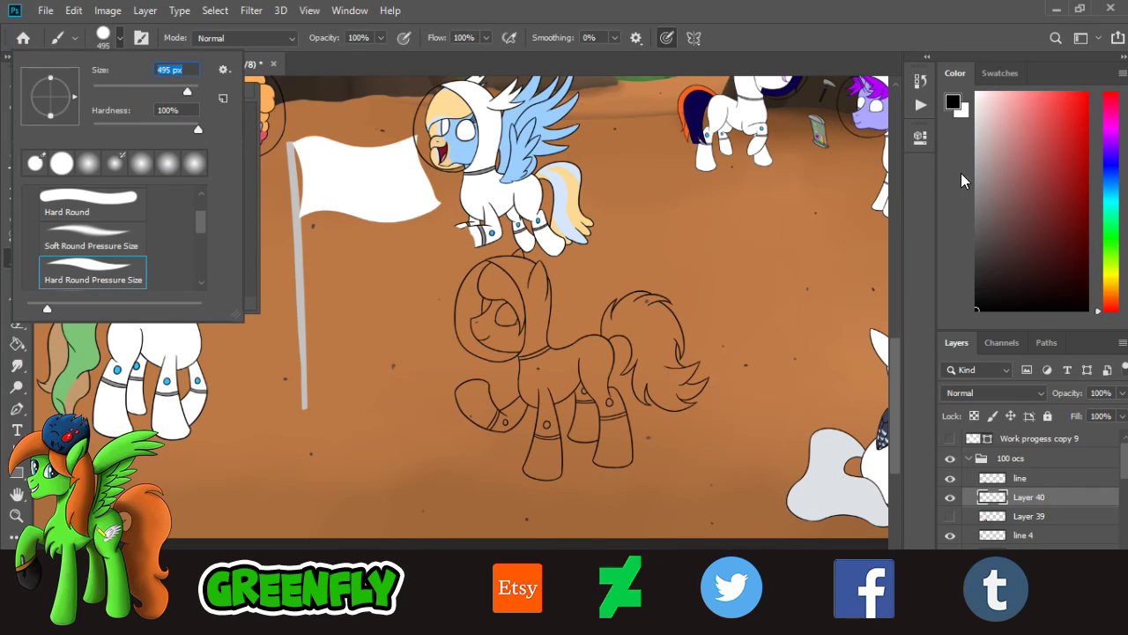
pyautogui.press('Return')
pyautogui.click(977, 92)
pyautogui.moveTo(520, 387)
pyautogui.mouseDown()
pyautogui.moveTo(458, 419)
pyautogui.moveTo(497, 393)
pyautogui.moveTo(533, 484)
pyautogui.moveTo(577, 400)
pyautogui.moveTo(608, 467)
pyautogui.moveTo(617, 335)
pyautogui.moveTo(649, 314)
pyautogui.moveTo(676, 412)
pyautogui.moveTo(583, 365)
pyautogui.moveTo(571, 341)
pyautogui.moveTo(484, 367)
pyautogui.moveTo(460, 331)
pyautogui.moveTo(513, 265)
pyautogui.moveTo(545, 331)
pyautogui.moveTo(495, 323)
pyautogui.mouseUp()
# - Select the area outside the pony's outline on the line layer with the Magic Wand
pyautogui.click(1003, 476)
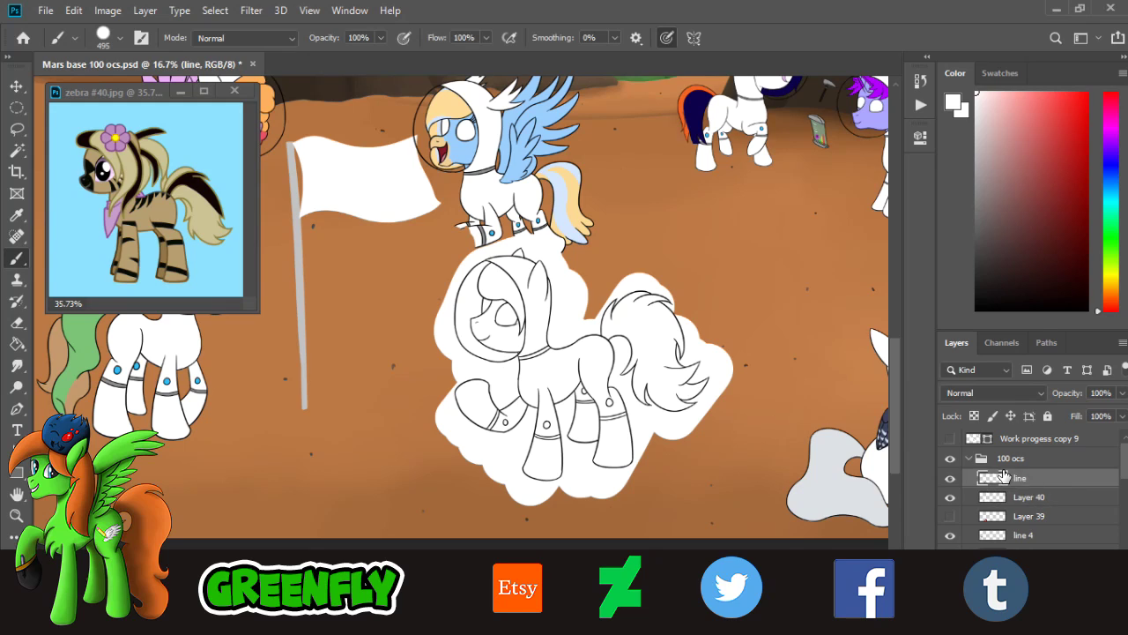
pyautogui.click(16, 150)
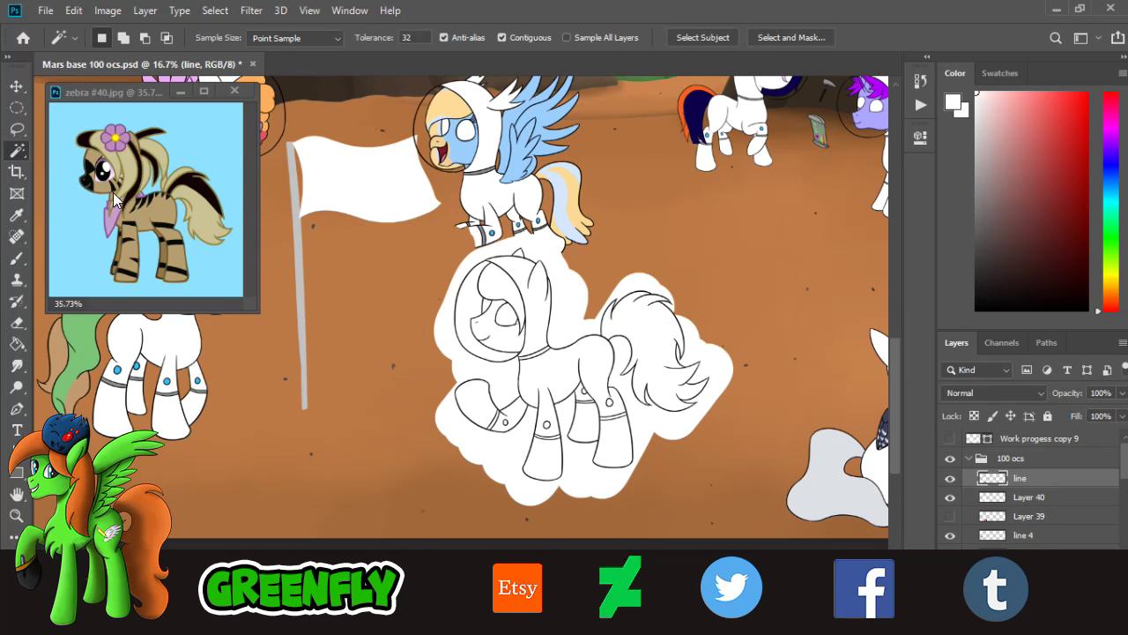
pyautogui.click(315, 315)
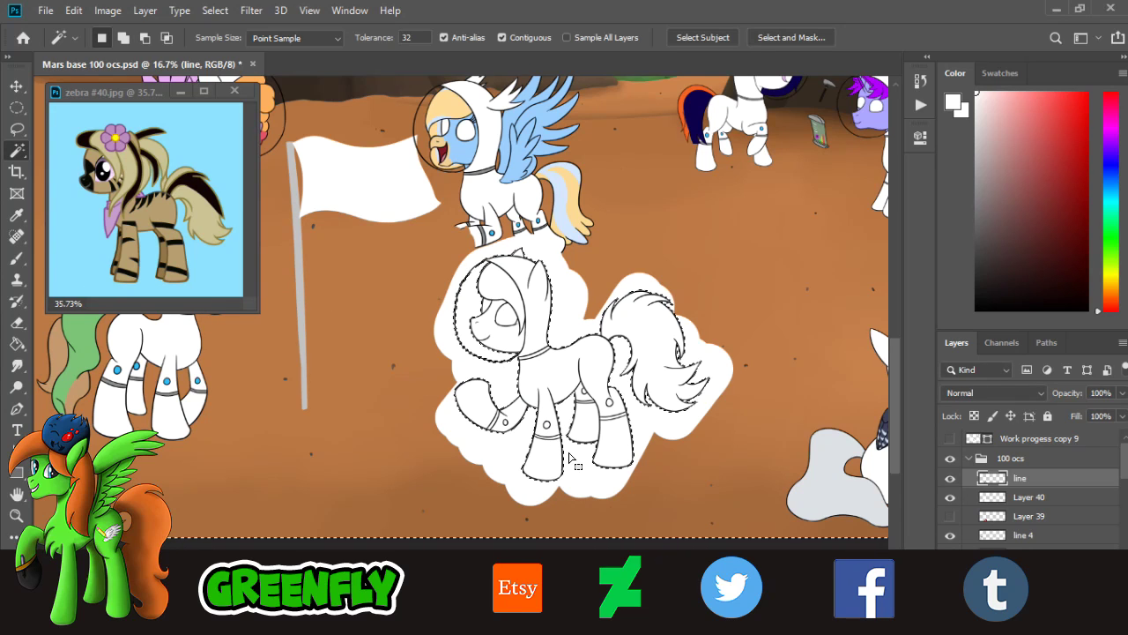
# - Erase the white spill outside the pony's outline on Layer 40 with a 417 px eraser and clear the selection
pyautogui.click(1030, 499)
pyautogui.click(17, 322)
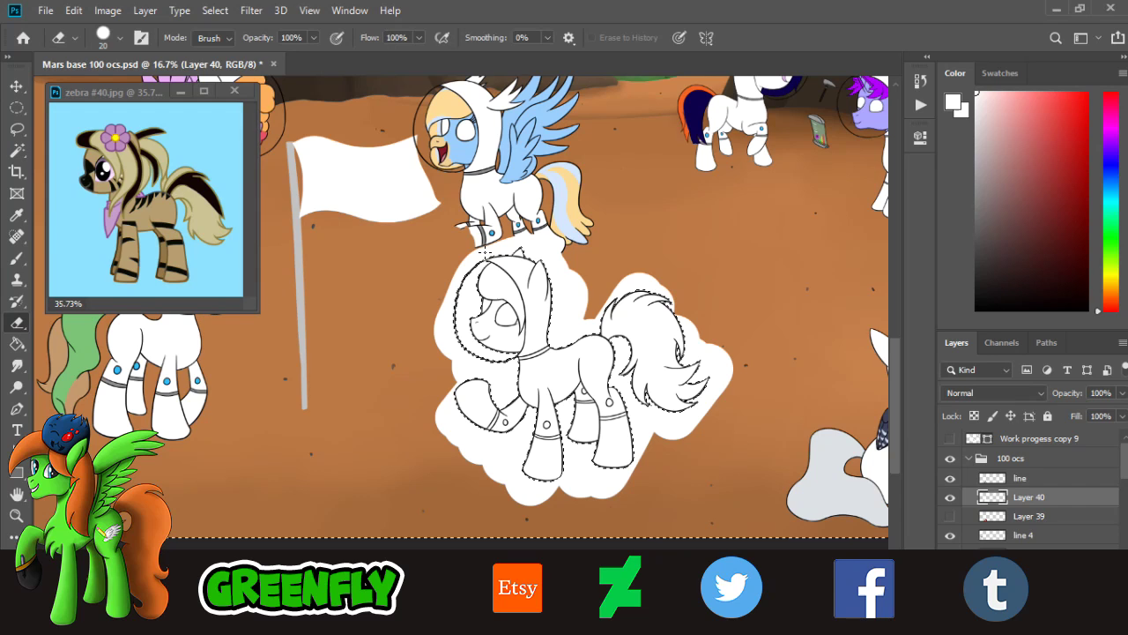
pyautogui.click(121, 38)
pyautogui.click(179, 88)
pyautogui.moveTo(555, 216)
pyautogui.mouseDown()
pyautogui.moveTo(498, 260)
pyautogui.moveTo(416, 378)
pyautogui.moveTo(427, 414)
pyautogui.moveTo(481, 413)
pyautogui.moveTo(551, 378)
pyautogui.moveTo(535, 507)
pyautogui.moveTo(574, 526)
pyautogui.moveTo(653, 456)
pyautogui.moveTo(673, 329)
pyautogui.moveTo(650, 311)
pyautogui.moveTo(671, 452)
pyautogui.moveTo(708, 409)
pyautogui.moveTo(617, 265)
pyautogui.mouseUp()
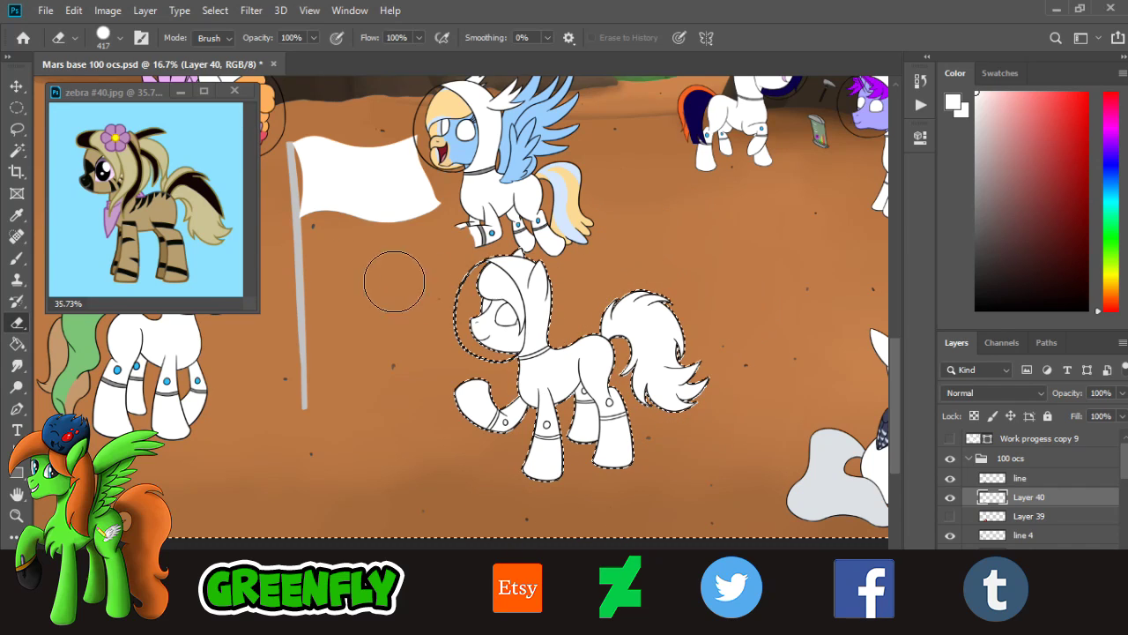
pyautogui.click(215, 10)
pyautogui.click(225, 42)
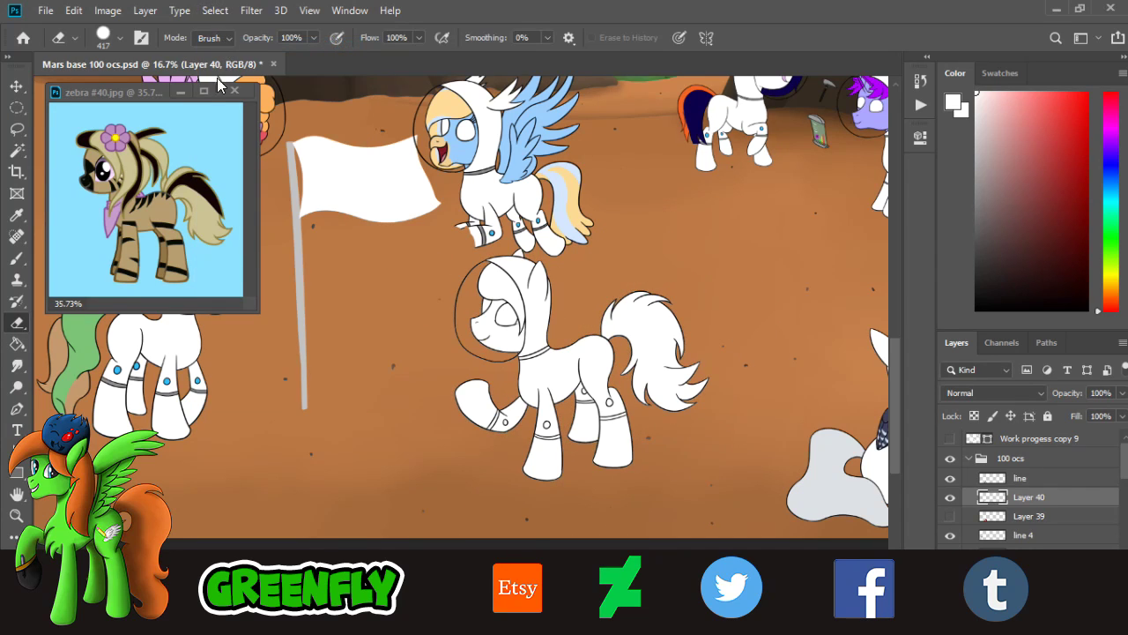
pyautogui.moveTo(607, 342)
pyautogui.mouseDown()
pyautogui.moveTo(527, 369)
pyautogui.moveTo(465, 366)
pyautogui.mouseUp()
pyautogui.hotkey('ctrl', 'z')
# - Check the contents of the hidden Layer 36 and Layer 36 copy by switching their visibility on and off
pyautogui.click(15, 516)
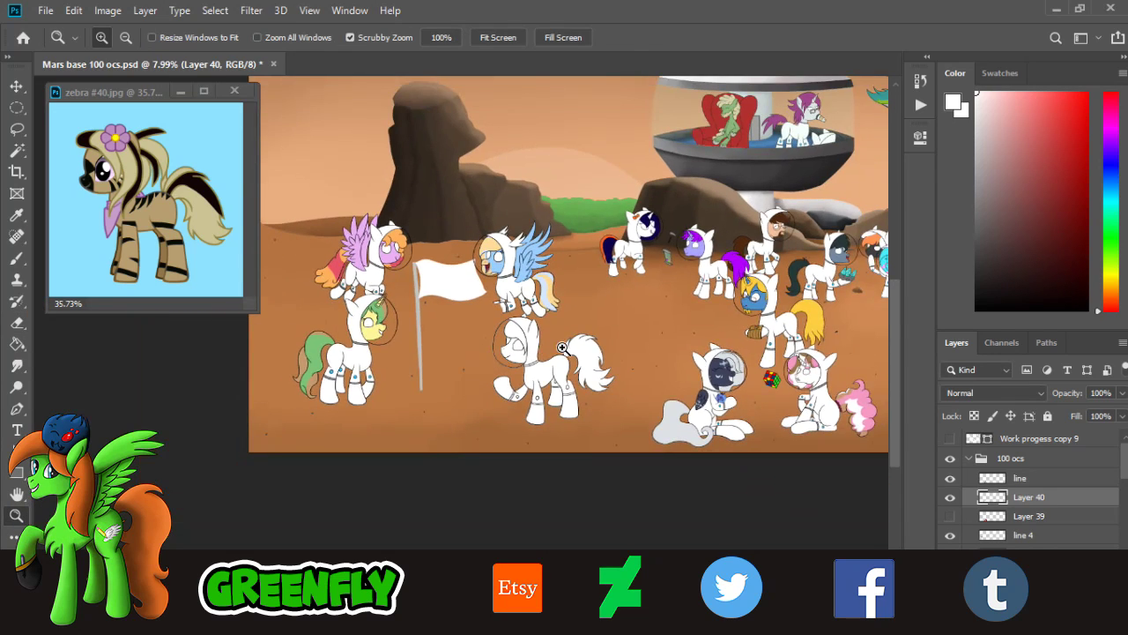
pyautogui.moveTo(562, 349); pyautogui.dragTo(608, 348)
pyautogui.scroll(-3, 1057, 494)
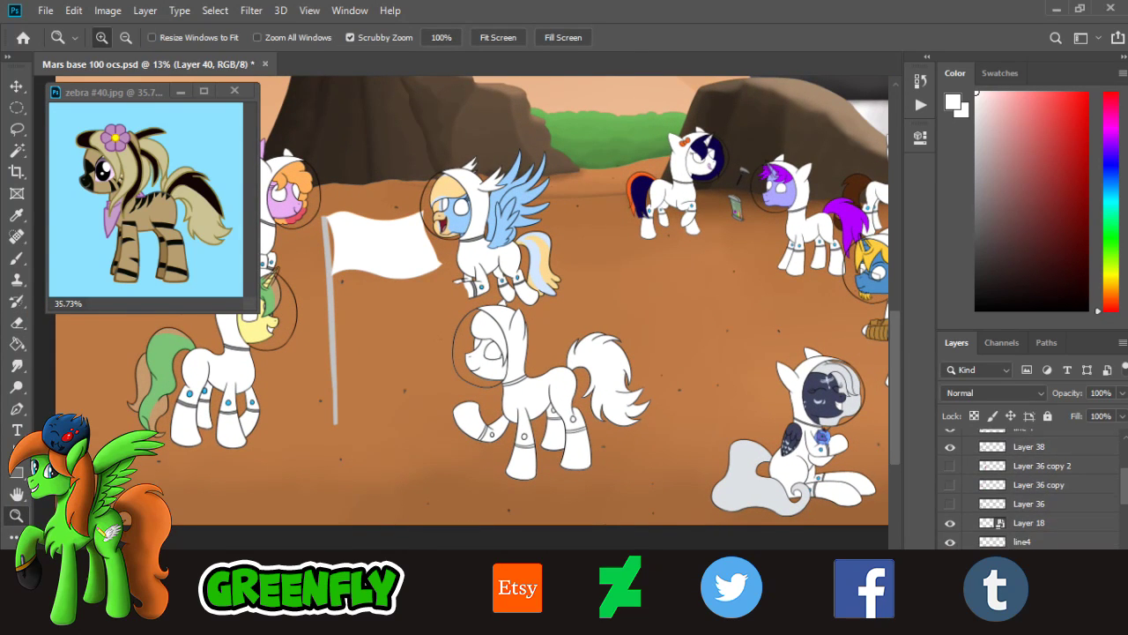
pyautogui.click(949, 501)
pyautogui.click(949, 500)
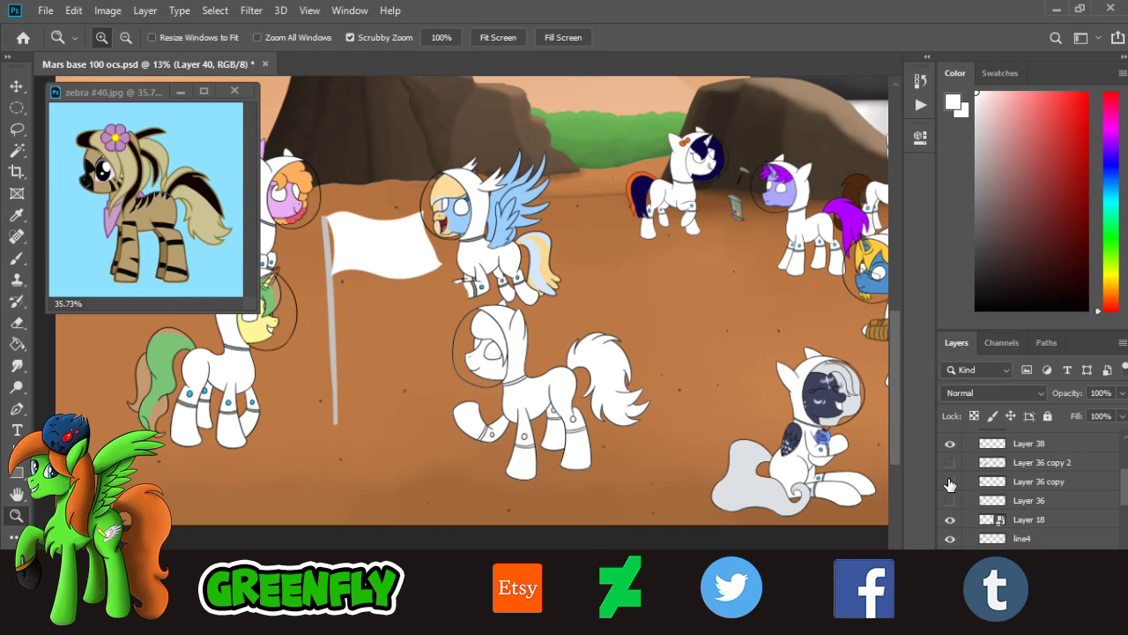
pyautogui.click(951, 484)
pyautogui.click(951, 484)
# - Show the hidden colour and line layers of the two coloured ponies beside the flagpole
pyautogui.moveTo(1125, 493); pyautogui.dragTo(1123, 534)
pyautogui.click(950, 515)
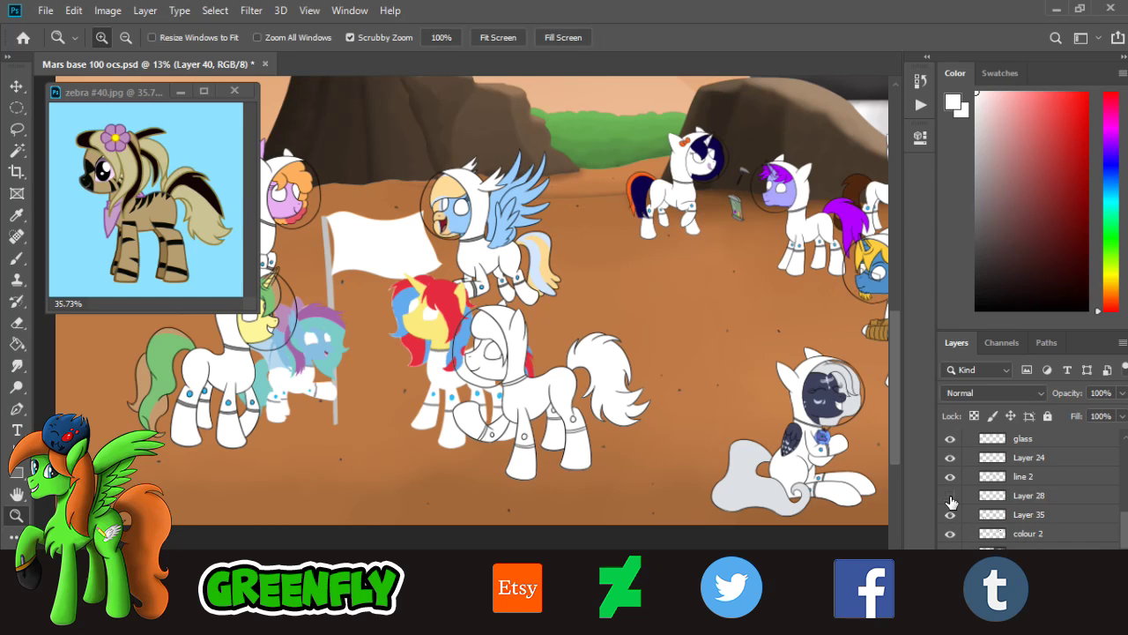
pyautogui.click(968, 481)
pyautogui.click(951, 498)
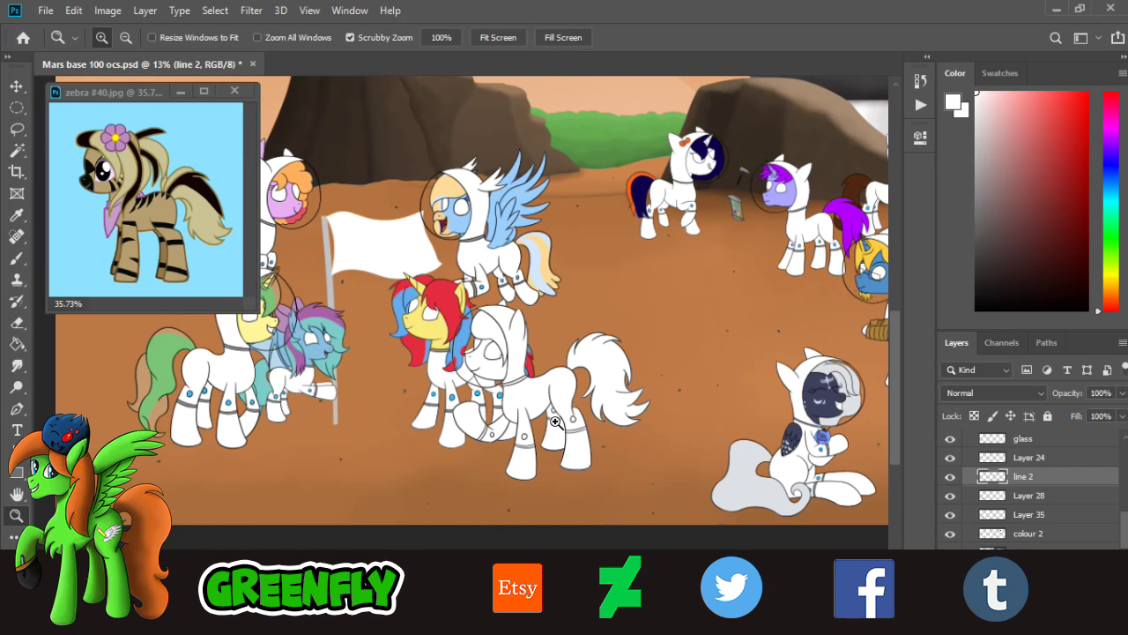
pyautogui.moveTo(556, 423); pyautogui.dragTo(598, 375)
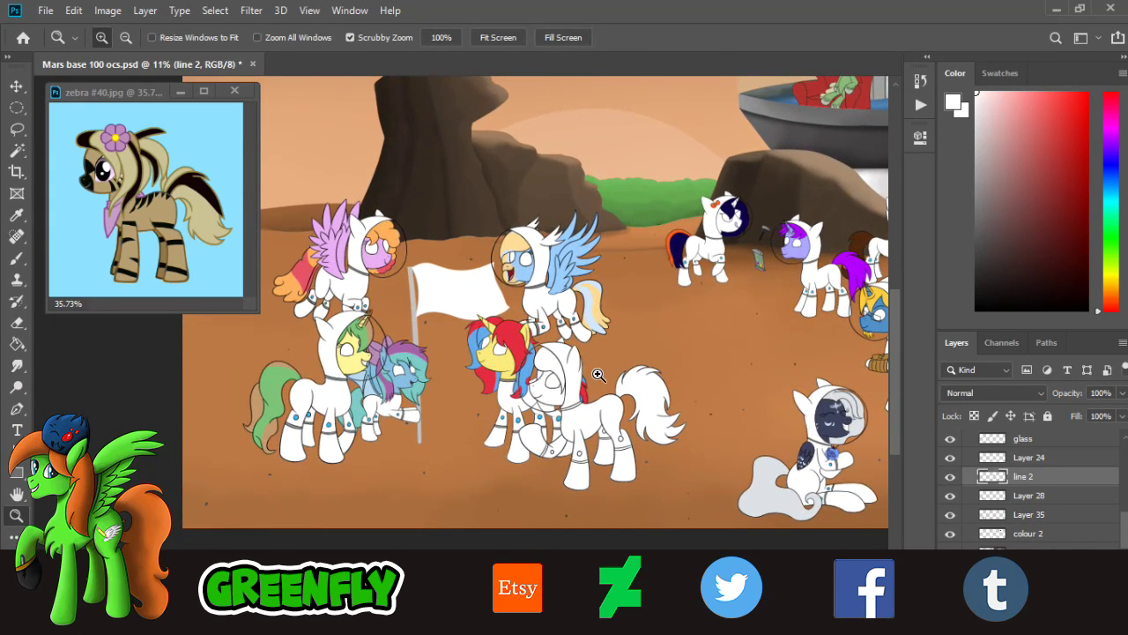
# - Save the Mars base 100 ocs.psd document and review the ponies across the whole scene
pyautogui.click(45, 10)
pyautogui.click(60, 179)
pyautogui.moveTo(653, 330); pyautogui.dragTo(617, 327)
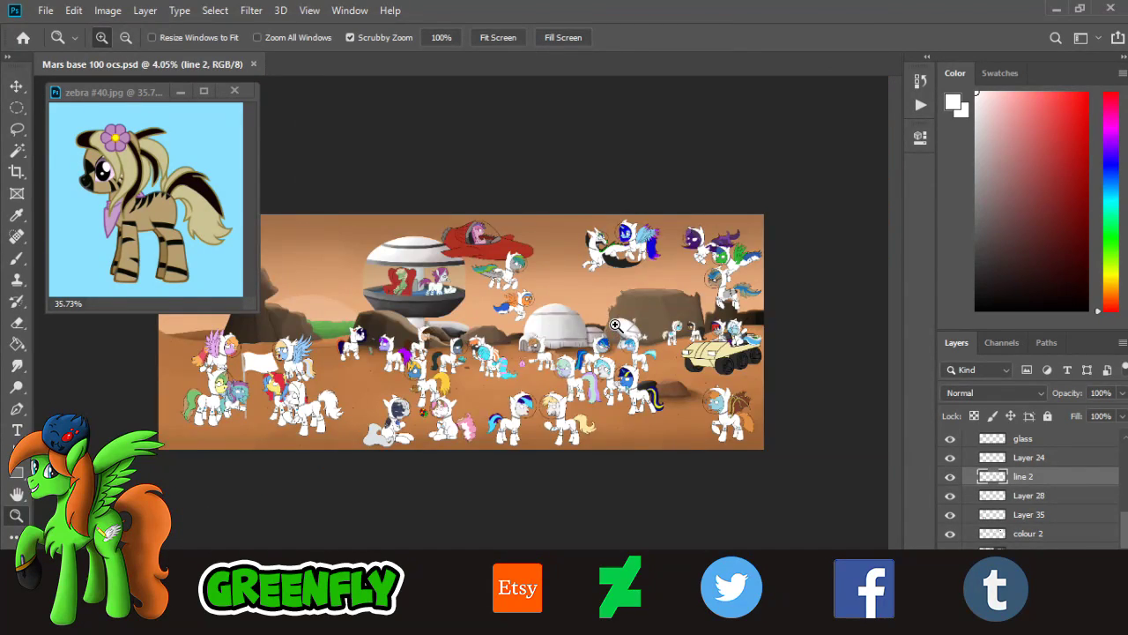
pyautogui.moveTo(338, 402); pyautogui.dragTo(385, 414)
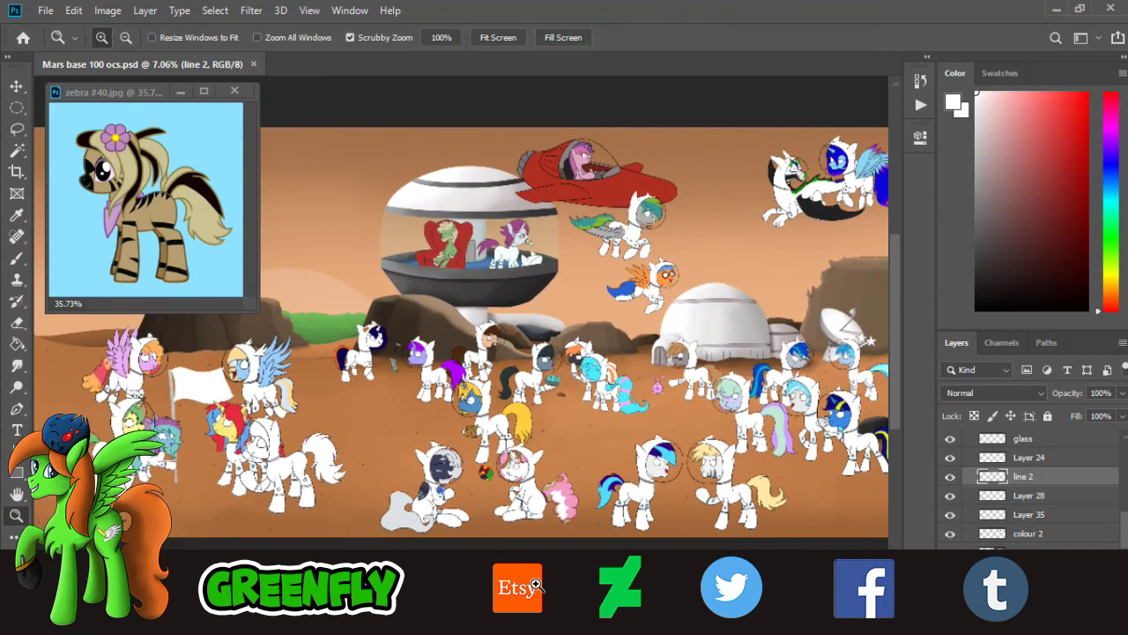
pyautogui.moveTo(537, 603); pyautogui.dragTo(488, 589)
pyautogui.moveTo(485, 518); pyautogui.dragTo(532, 523)
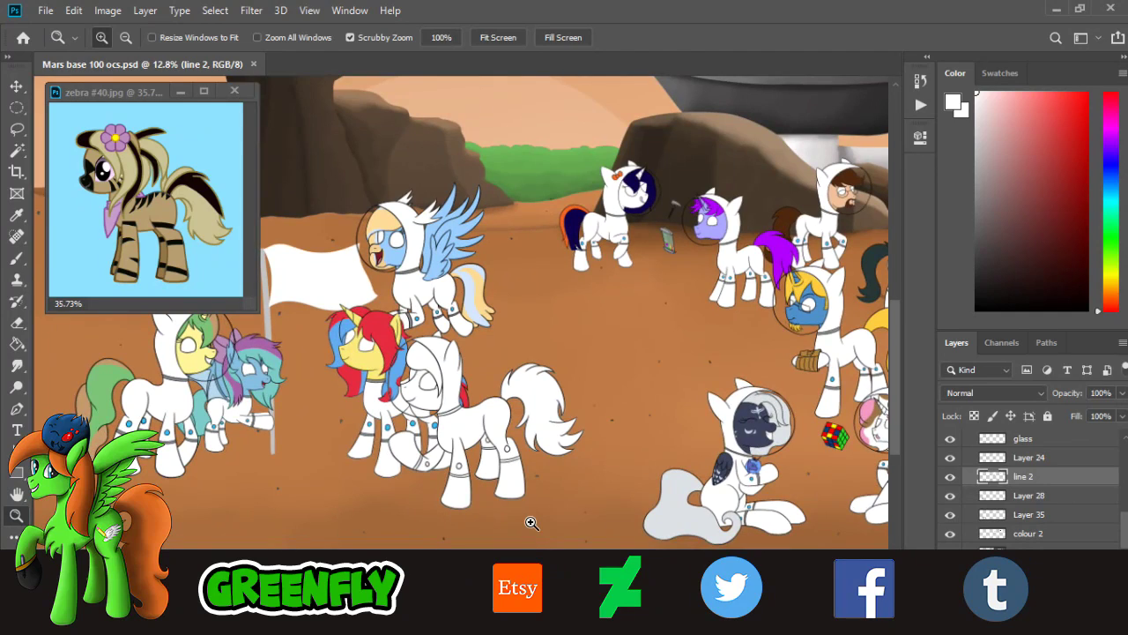